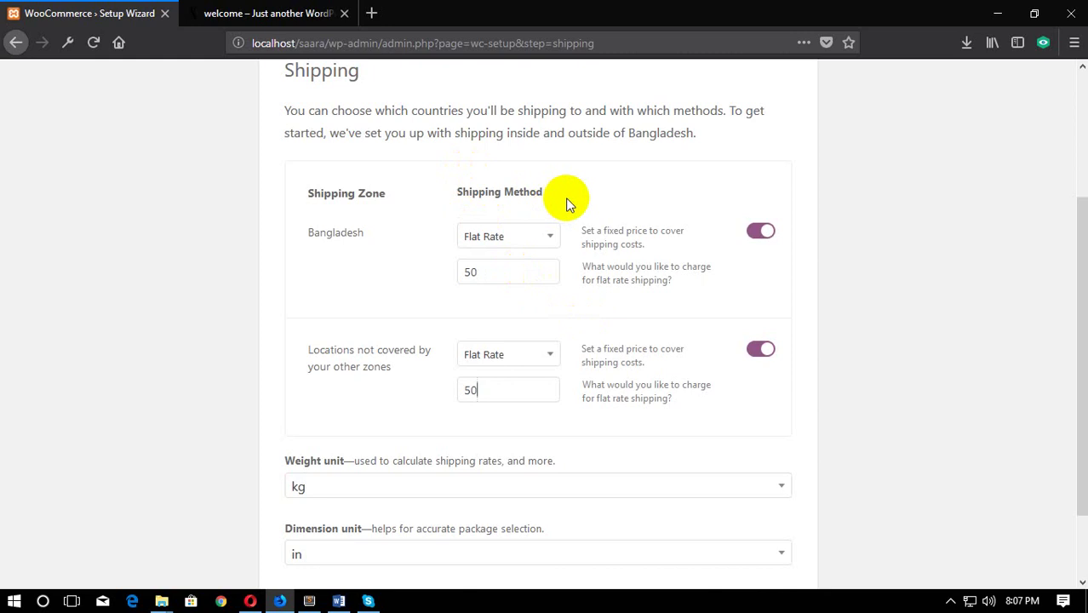
scroll(579, 222, up, 2)
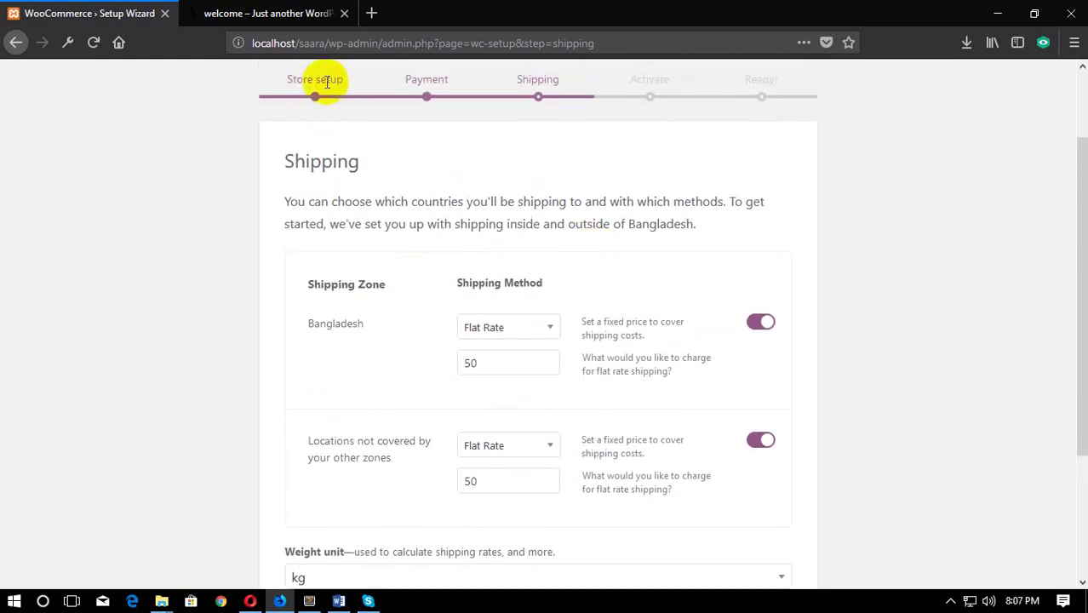
drag(286, 79, 345, 81)
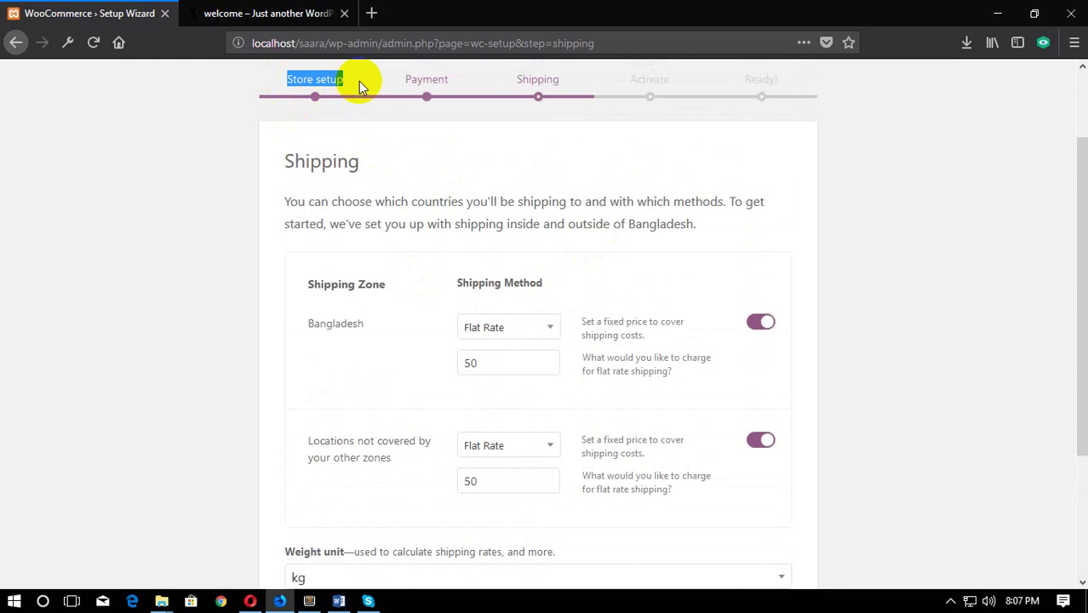
click(283, 78)
drag(284, 77, 576, 80)
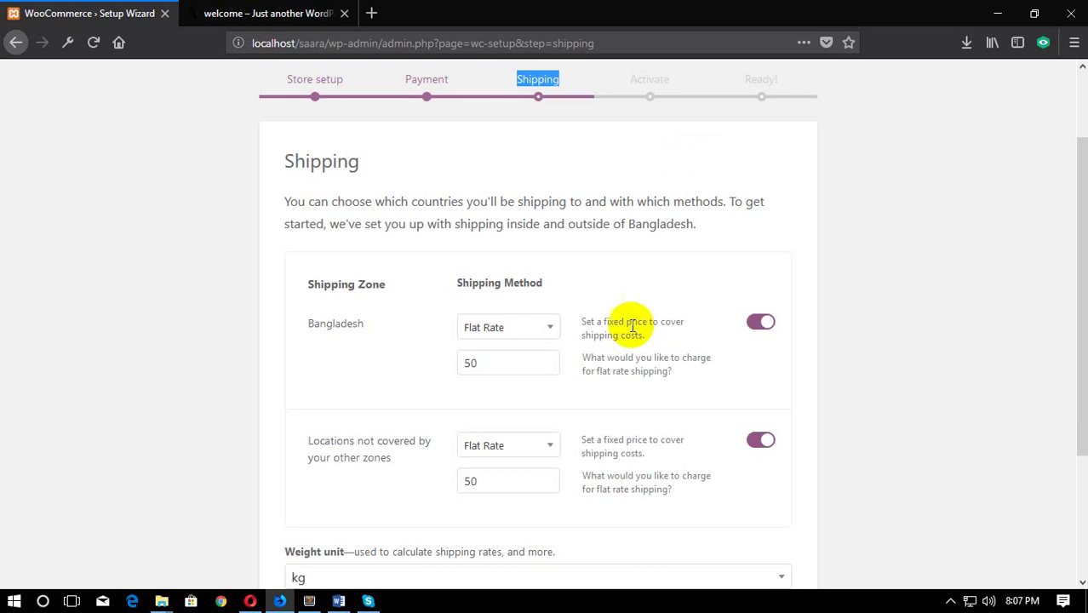
click(543, 330)
click(669, 305)
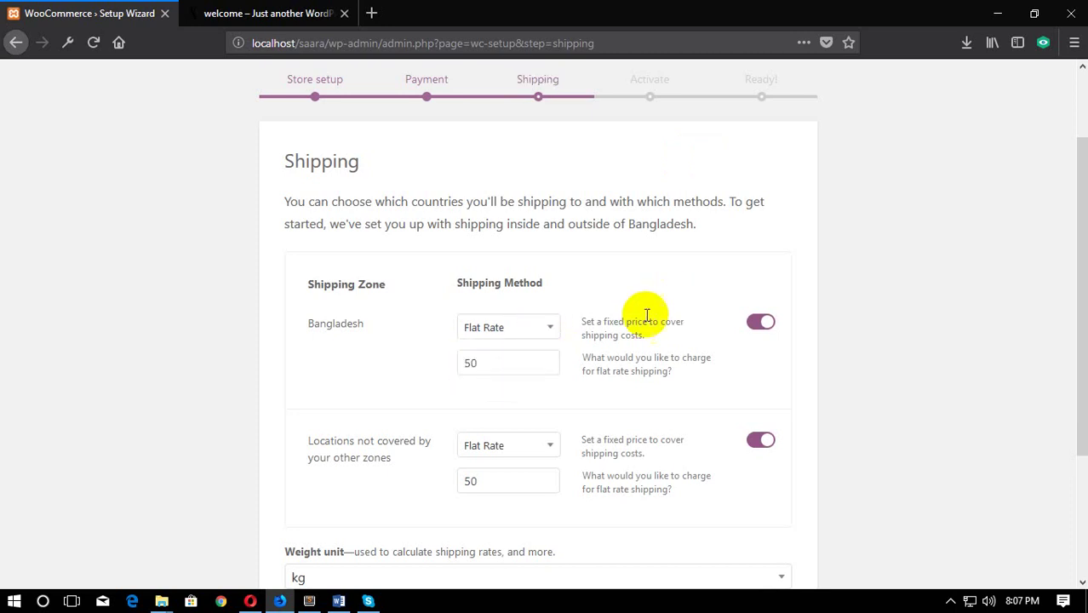
Step: Submit the shipping settings with kg as weight unit and in as dimension unit, continuing to the Activate stage
scroll(596, 451, down, 2)
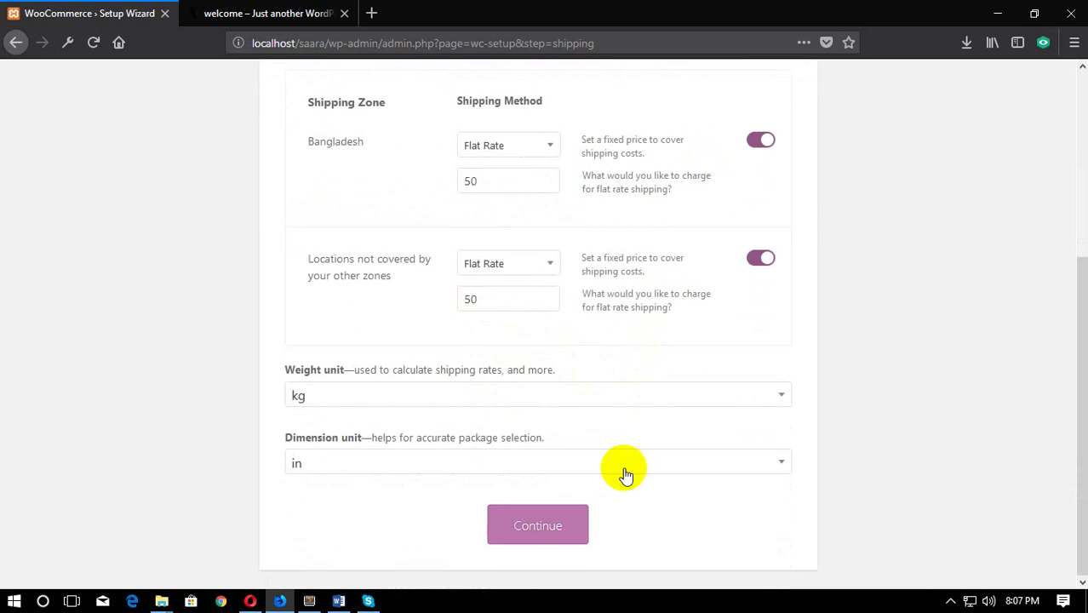
click(594, 397)
click(594, 397)
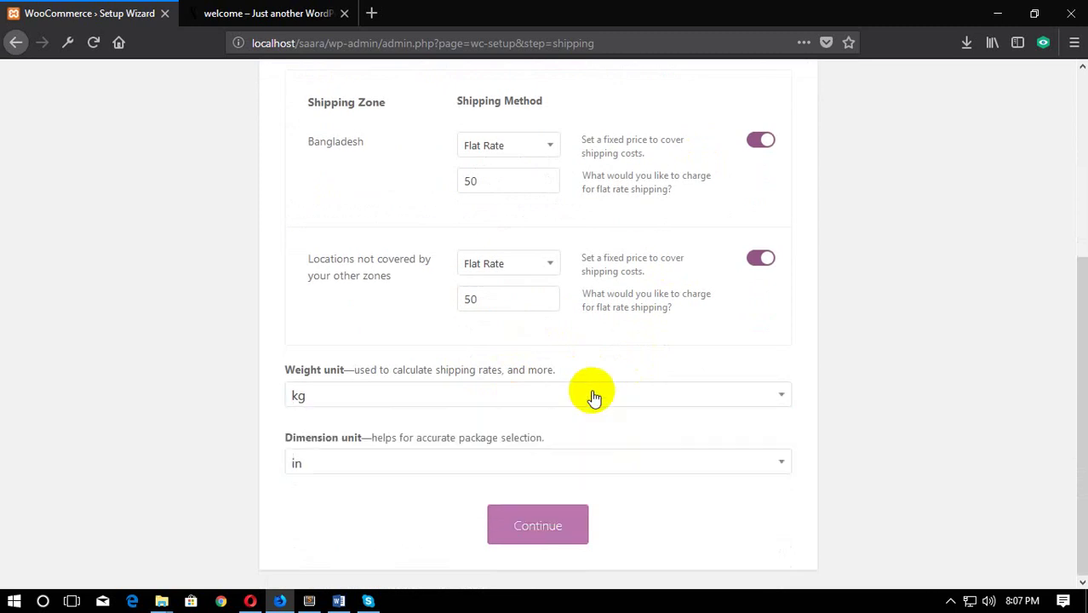
click(559, 530)
Step: Skip connecting the store to Jetpack and view the options on the final Ready page
scroll(732, 473, up, 4)
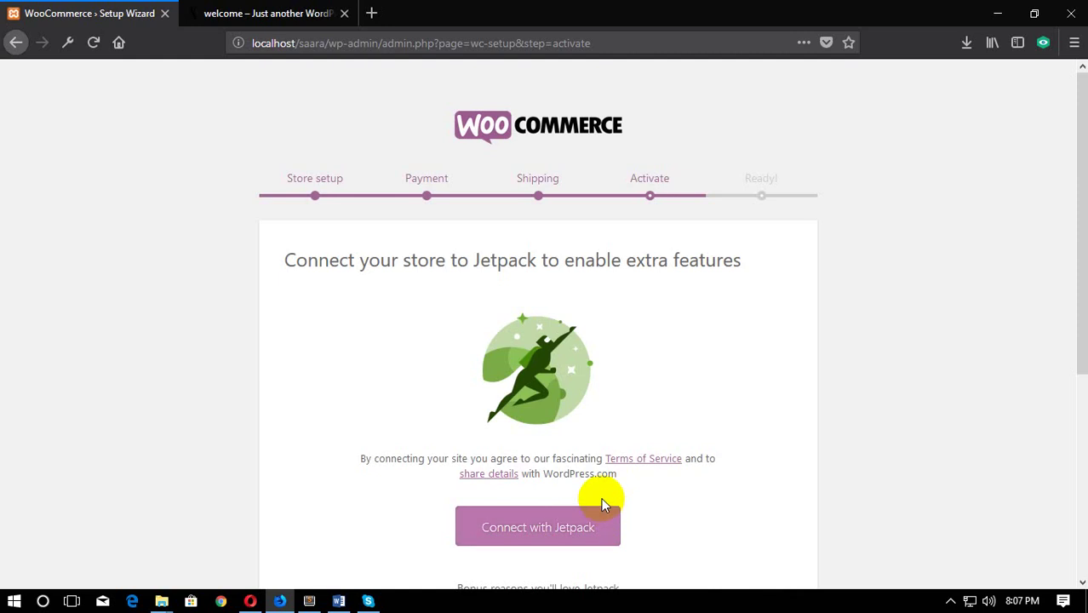
scroll(602, 504, down, 2)
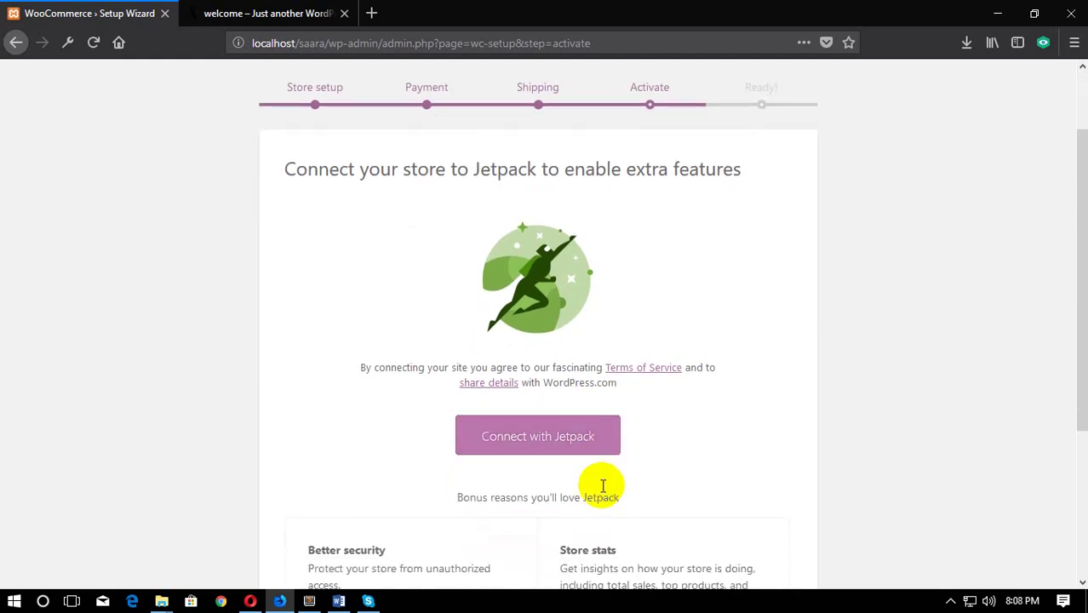
scroll(602, 490, down, 5)
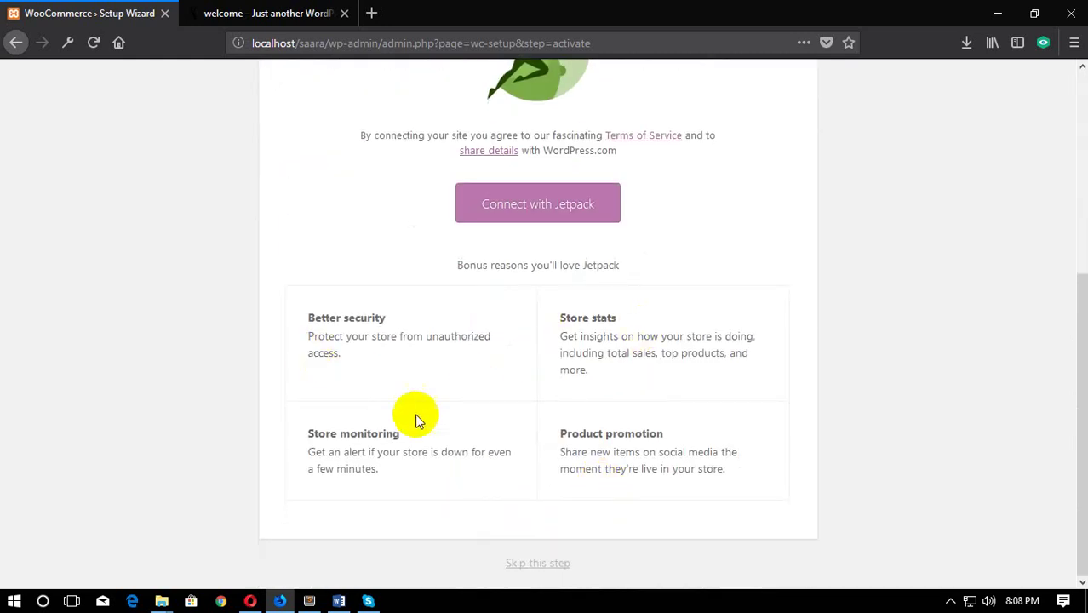
scroll(554, 502, up, 6)
scroll(658, 528, down, 6)
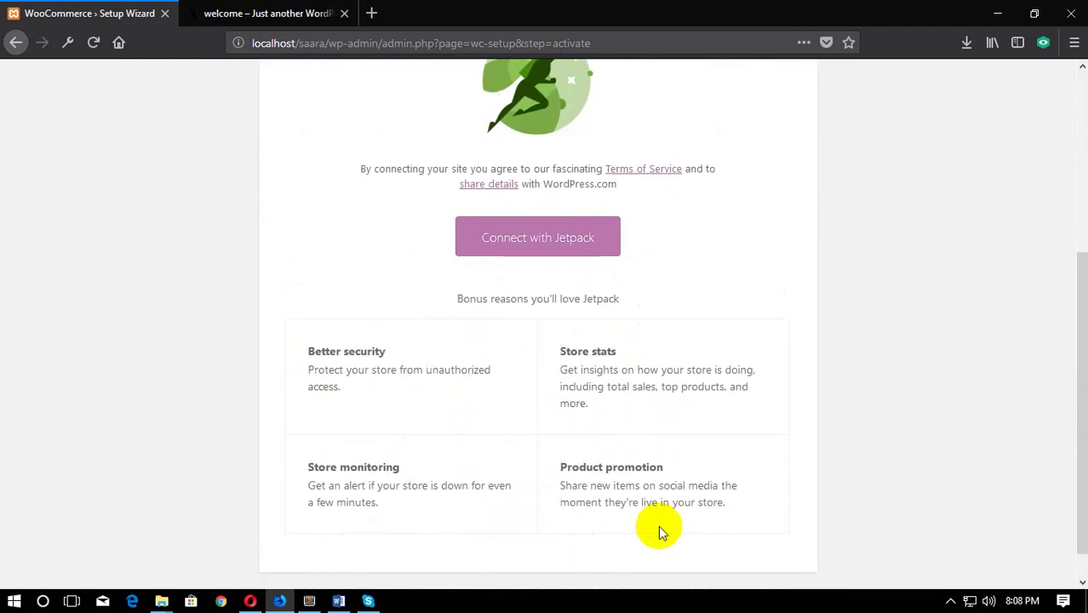
click(518, 564)
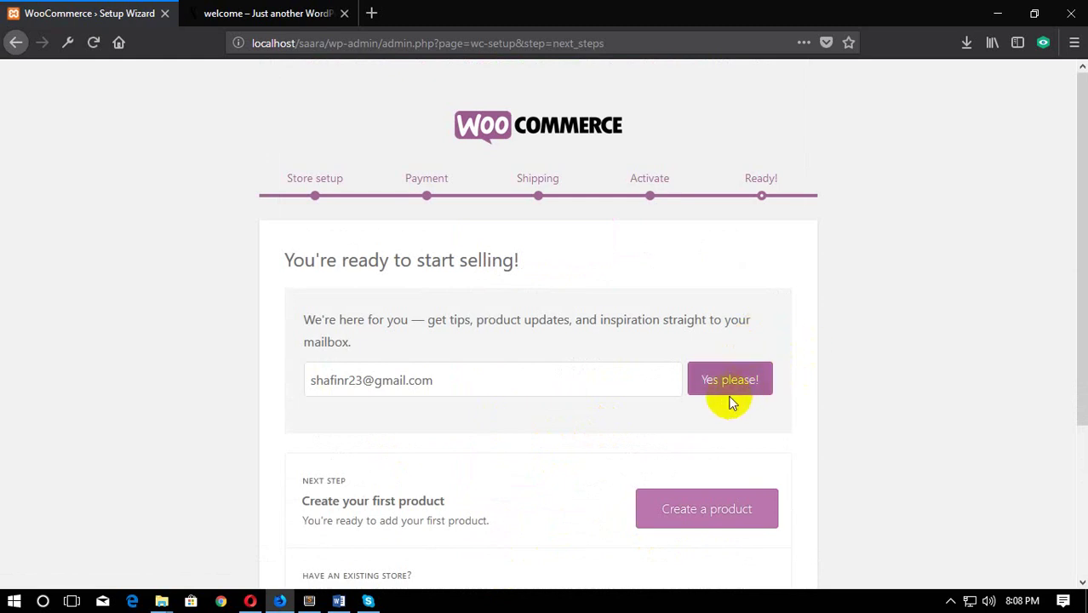
scroll(728, 401, down, 4)
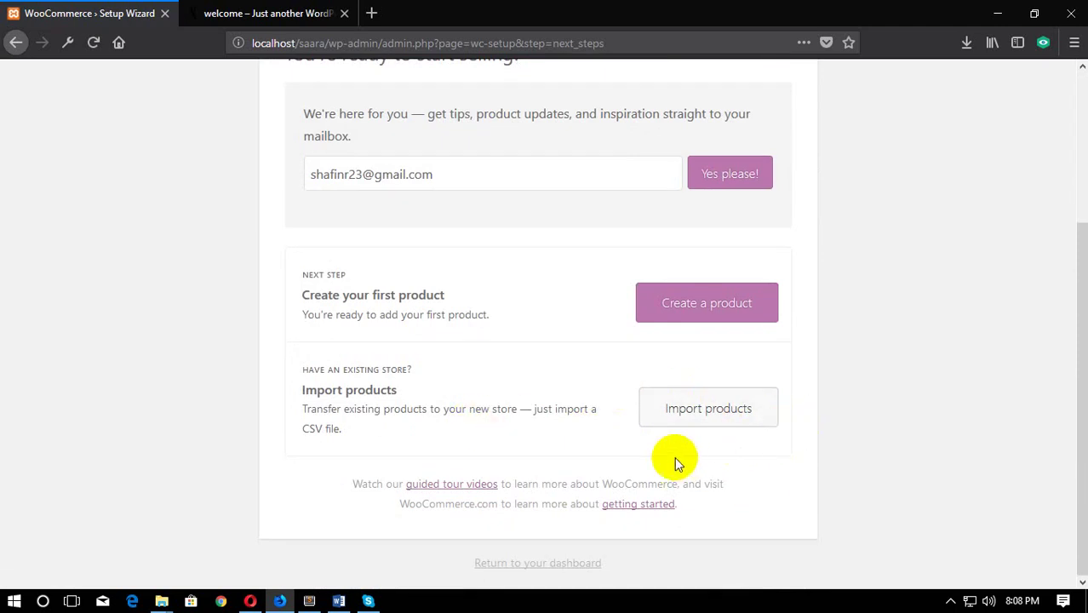
Step: Look through the Compressed and Documents subfolders of Downloads in File Explorer and return to Firefox
mouse_move(159, 603)
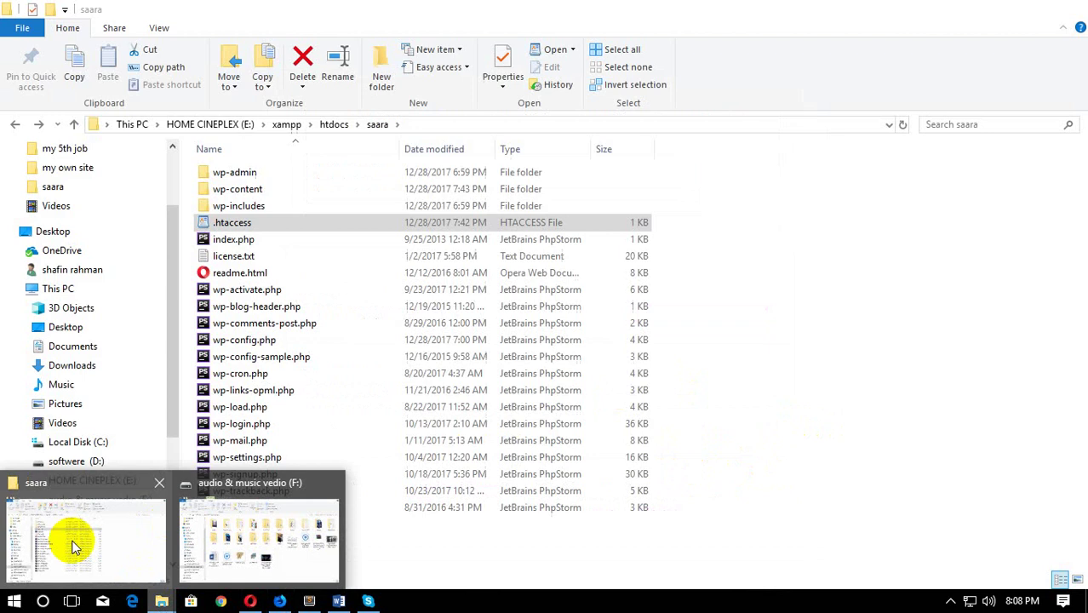
click(74, 540)
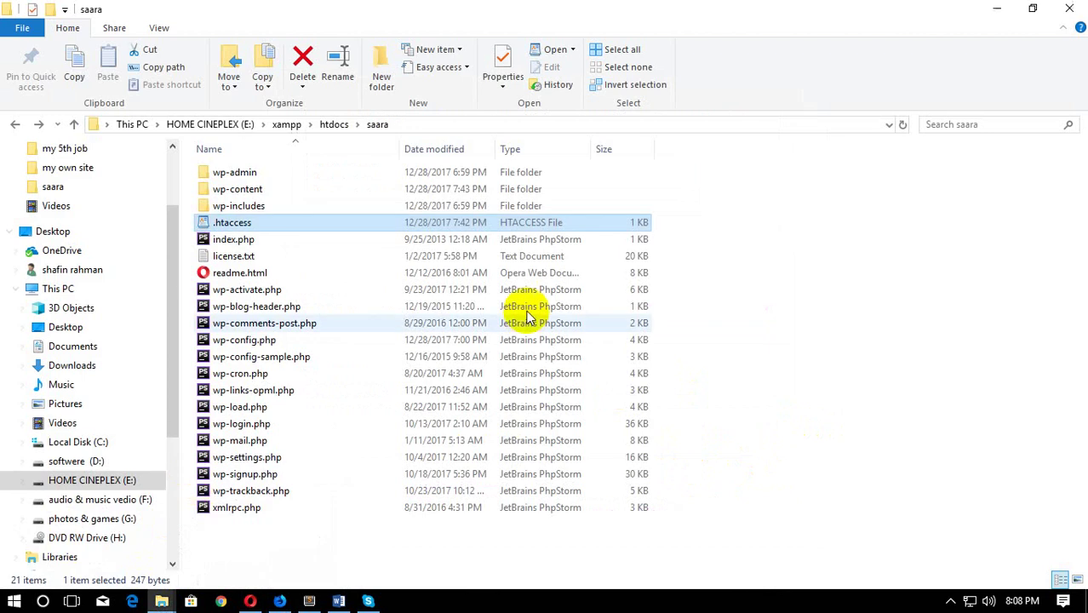
click(161, 601)
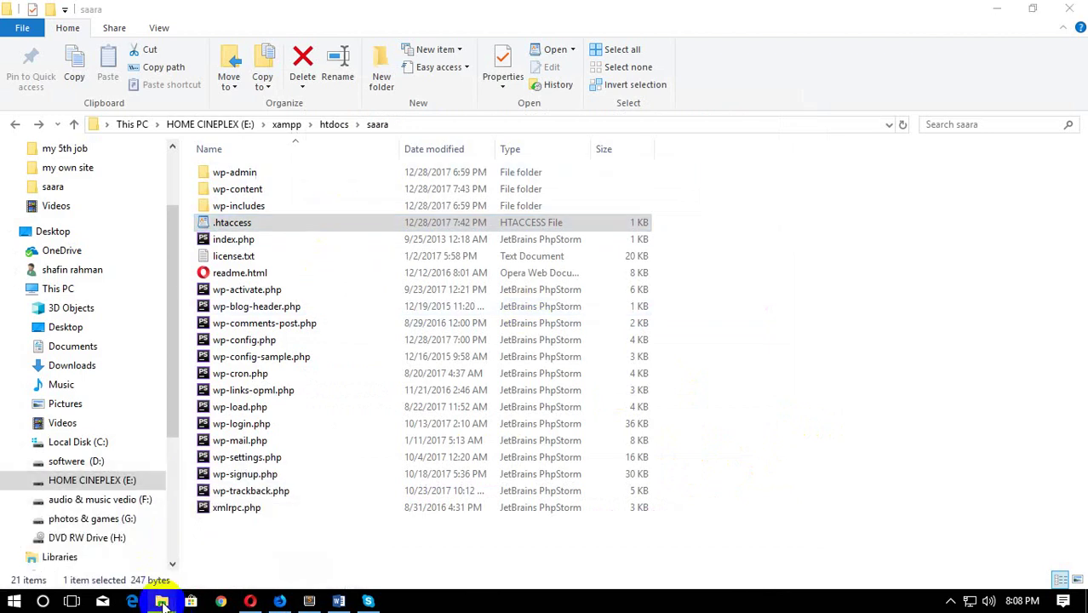
click(96, 371)
double_click(245, 196)
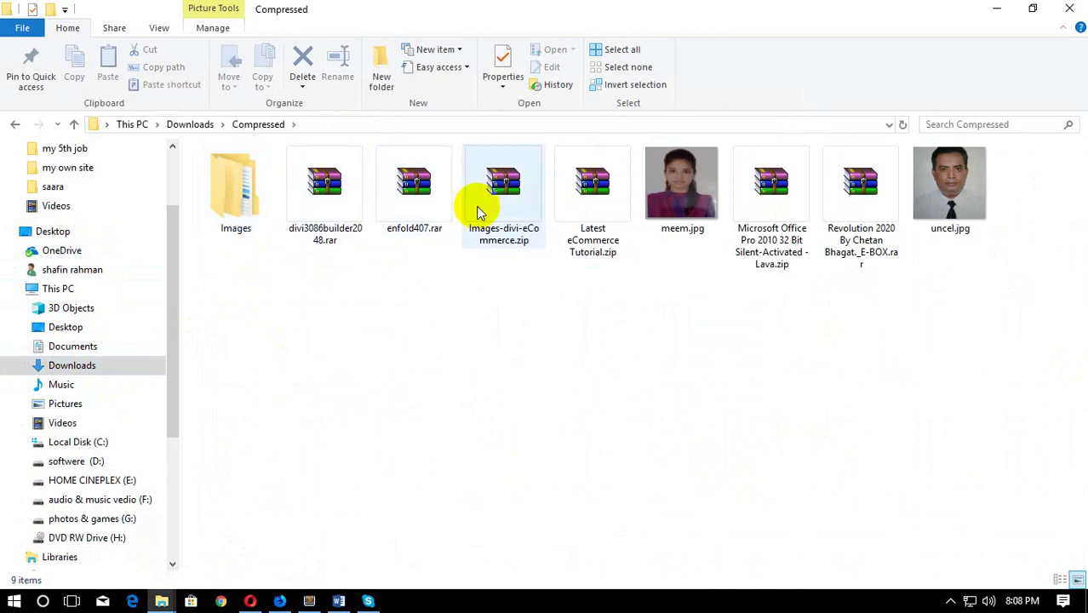
click(19, 123)
double_click(357, 194)
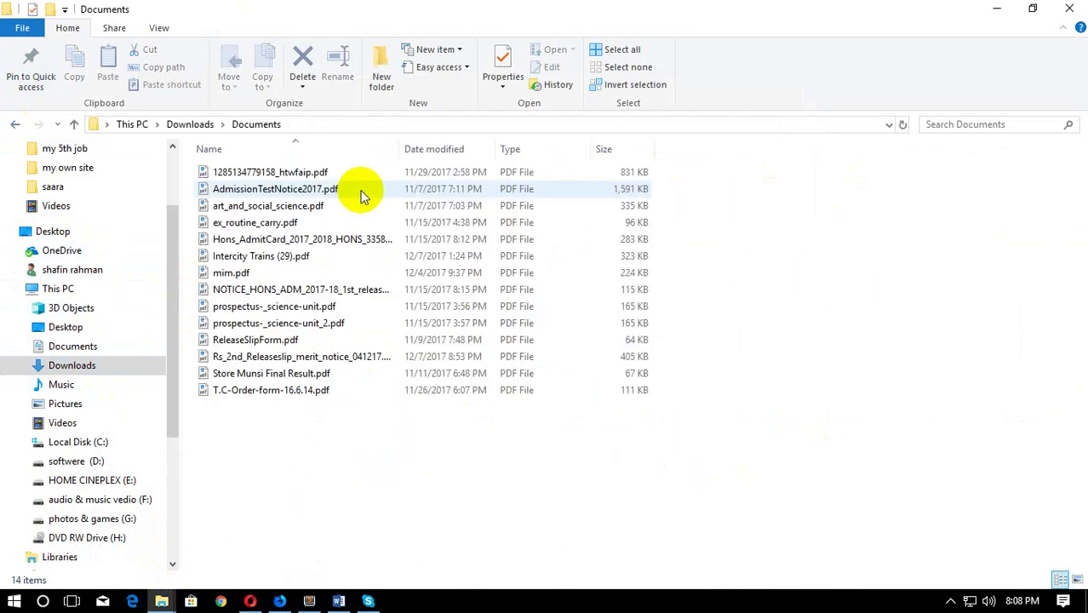
click(15, 123)
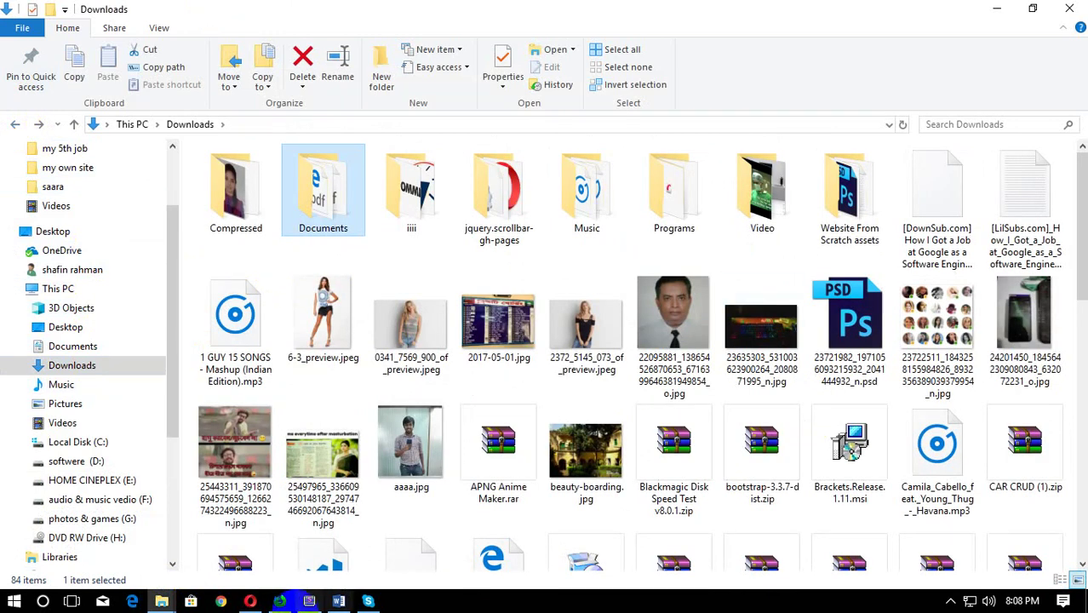
click(281, 601)
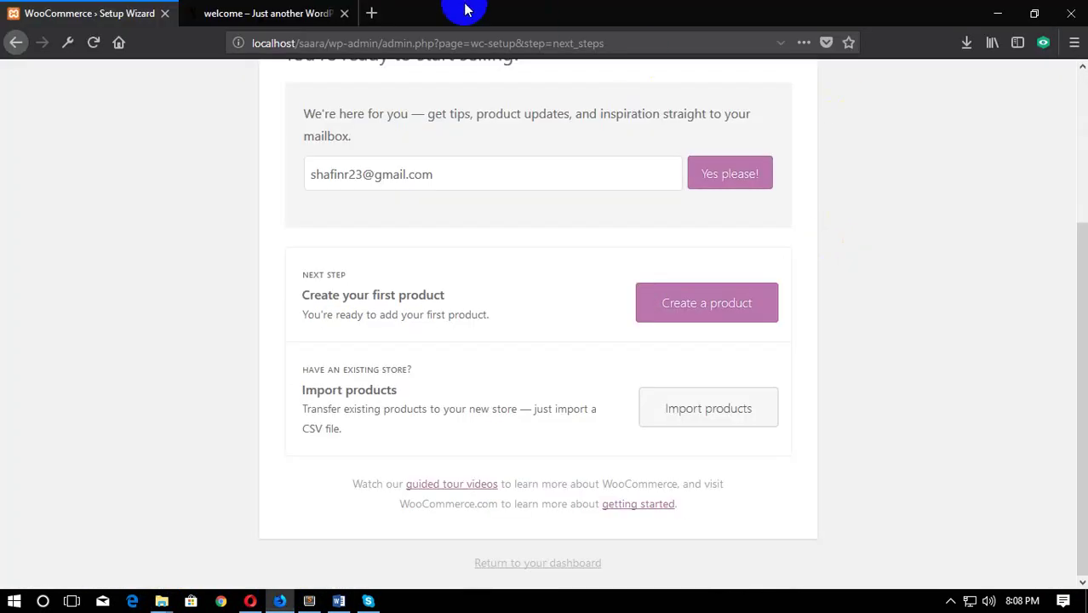
Step: Search the web for woocommerce in a new browser tab and open the official woocommerce.com site
click(372, 14)
text(woo)
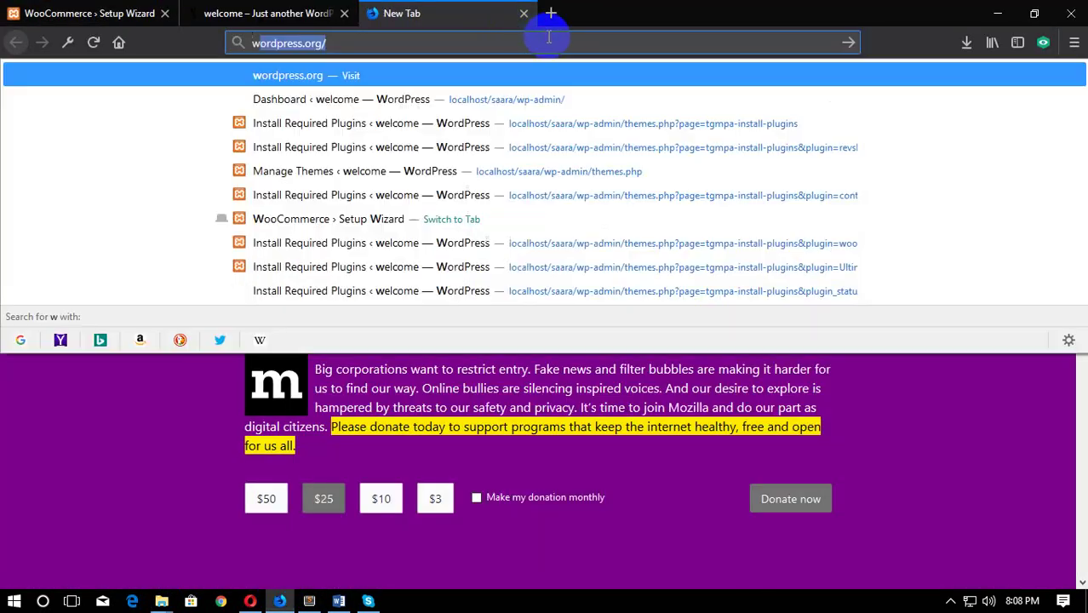
key(Down)
key(Down)
key(Down)
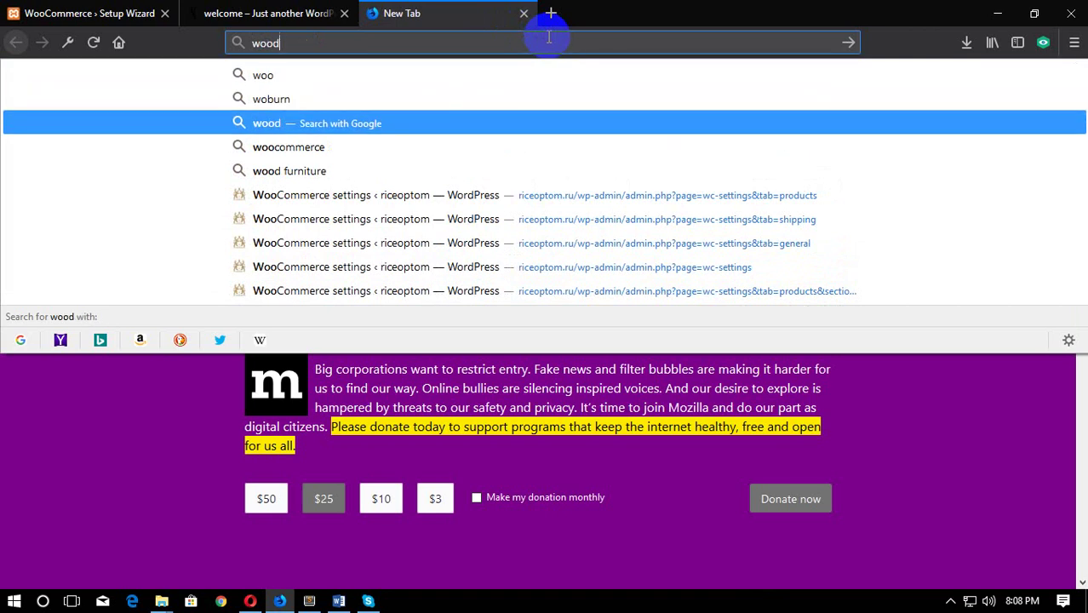
key(Return)
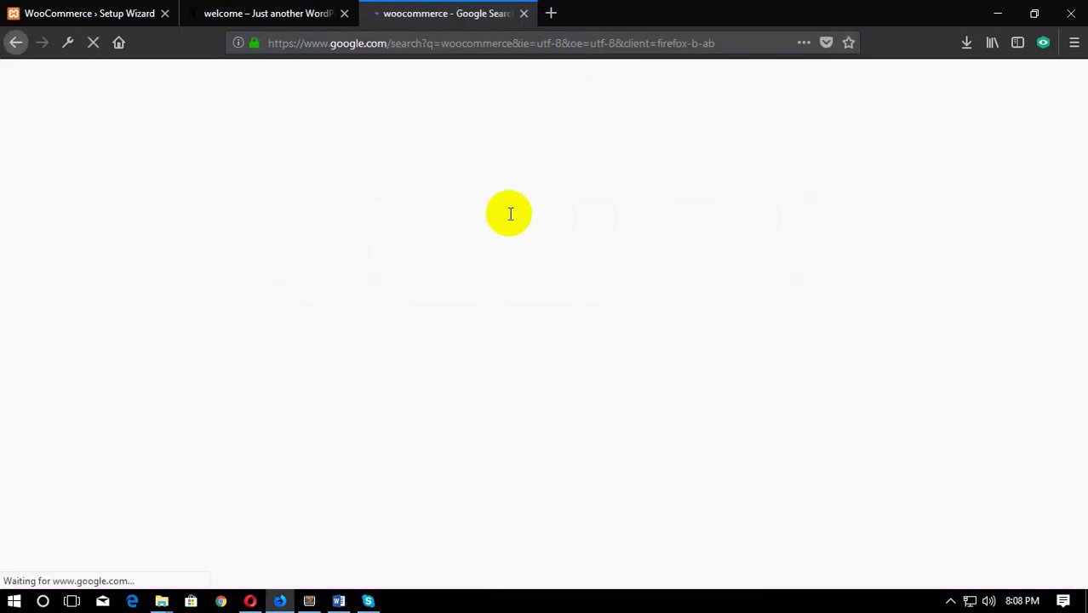
click(354, 209)
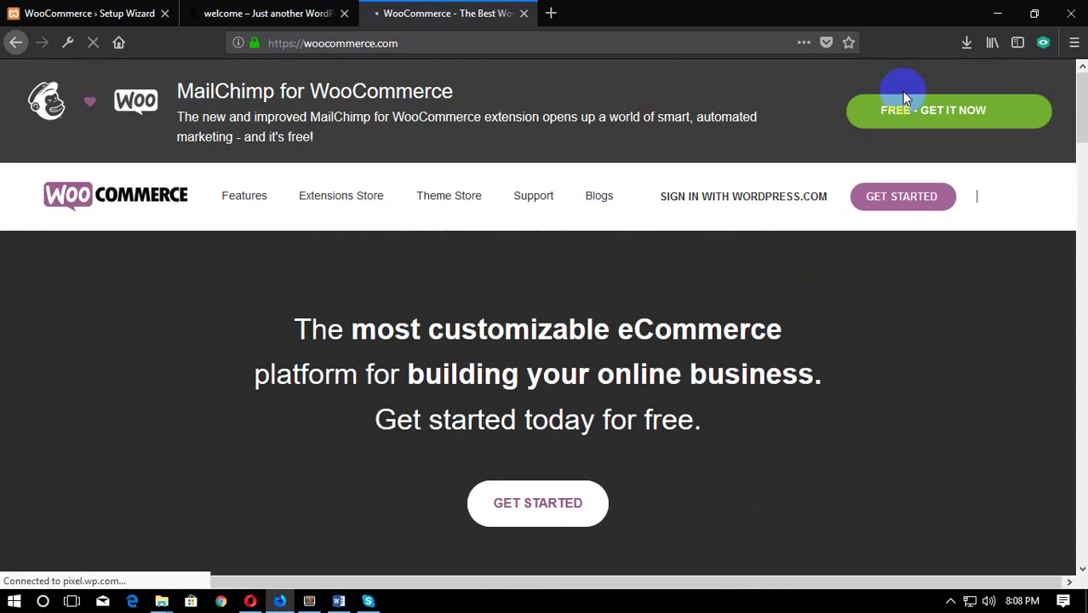
Step: Open the WooCommerce.com account sign-up form and cancel back to the homepage
click(897, 205)
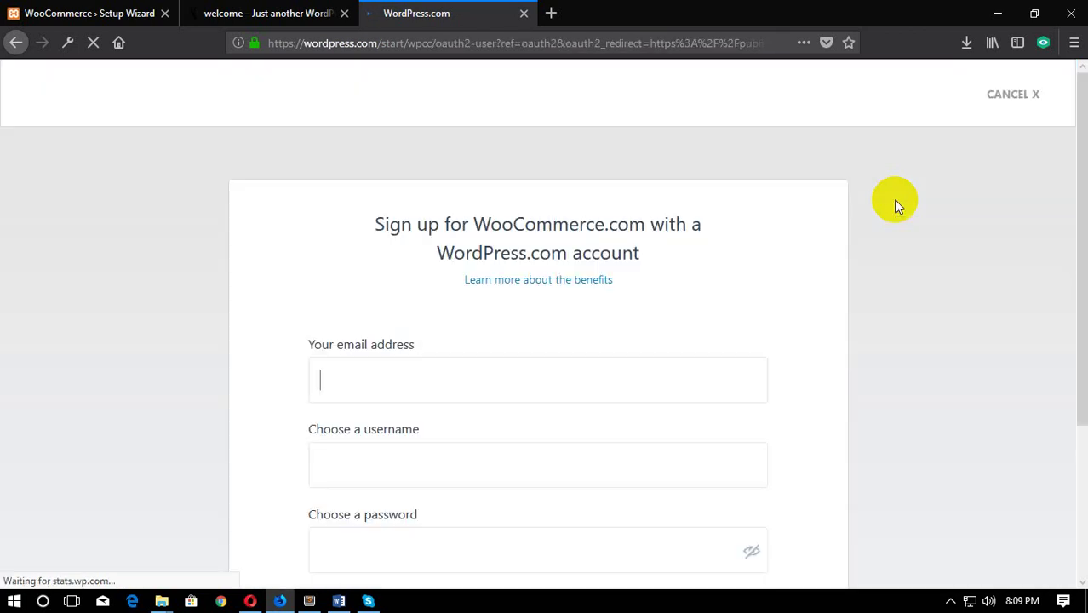
click(1005, 94)
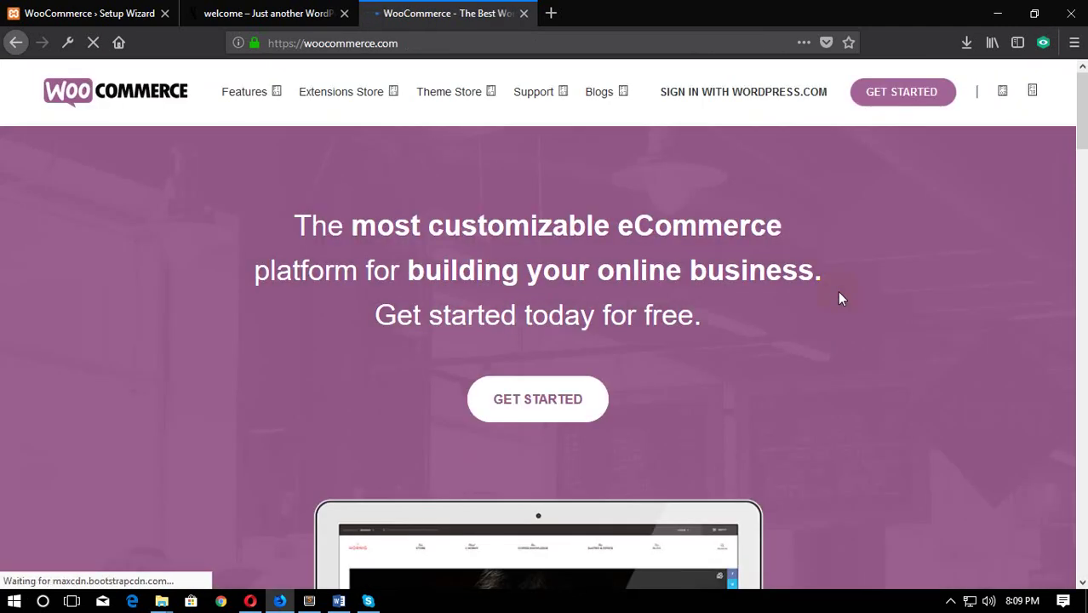
Step: Examine the WooCommerce homepage, including the store owner, developer, extension and support sections
scroll(837, 294, down, 10)
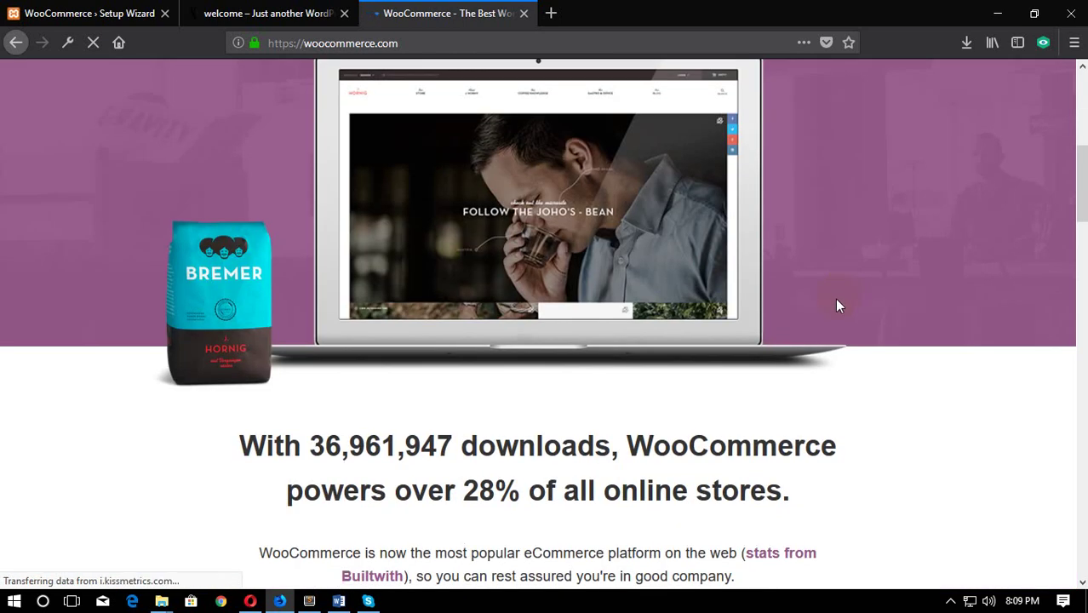
scroll(835, 299, up, 6)
scroll(837, 308, up, 4)
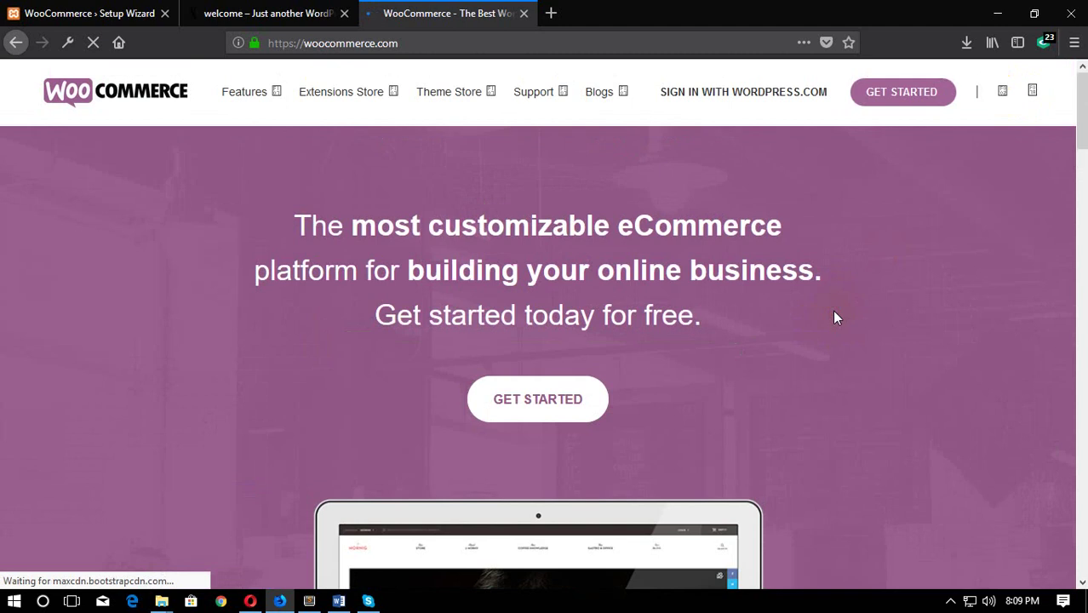
scroll(834, 315, down, 10)
scroll(835, 317, down, 15)
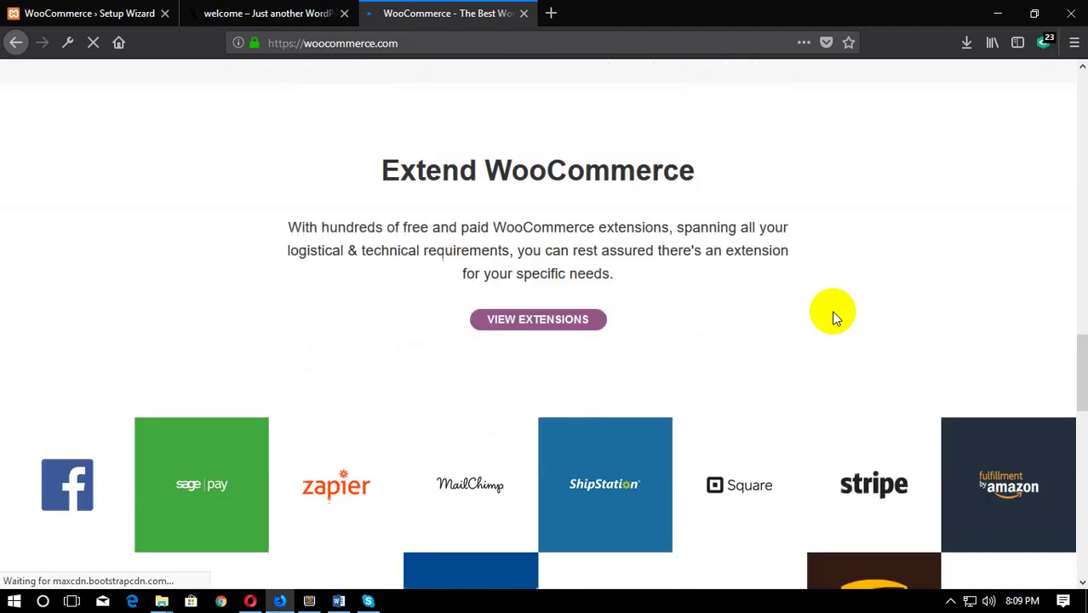
scroll(835, 317, up, 8)
scroll(835, 319, up, 10)
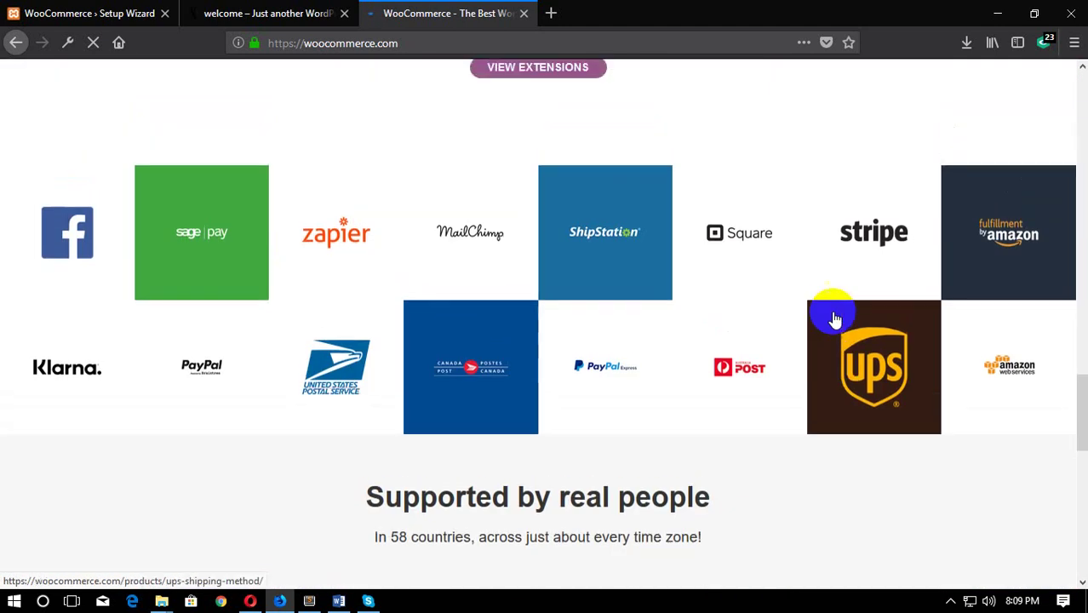
scroll(834, 317, down, 8)
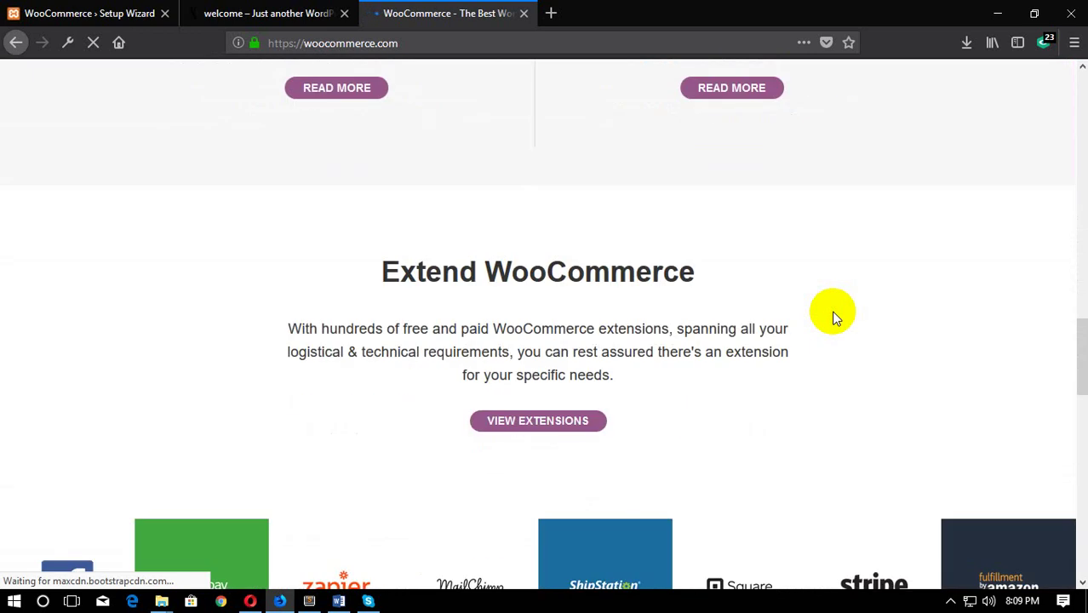
scroll(834, 317, down, 10)
scroll(834, 319, up, 2)
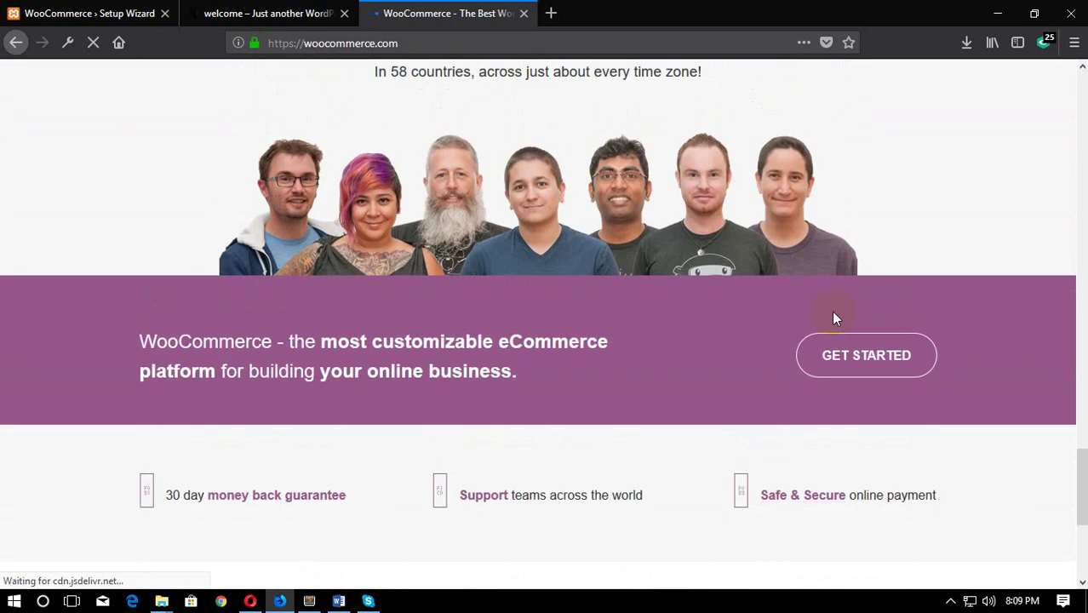
scroll(834, 318, up, 8)
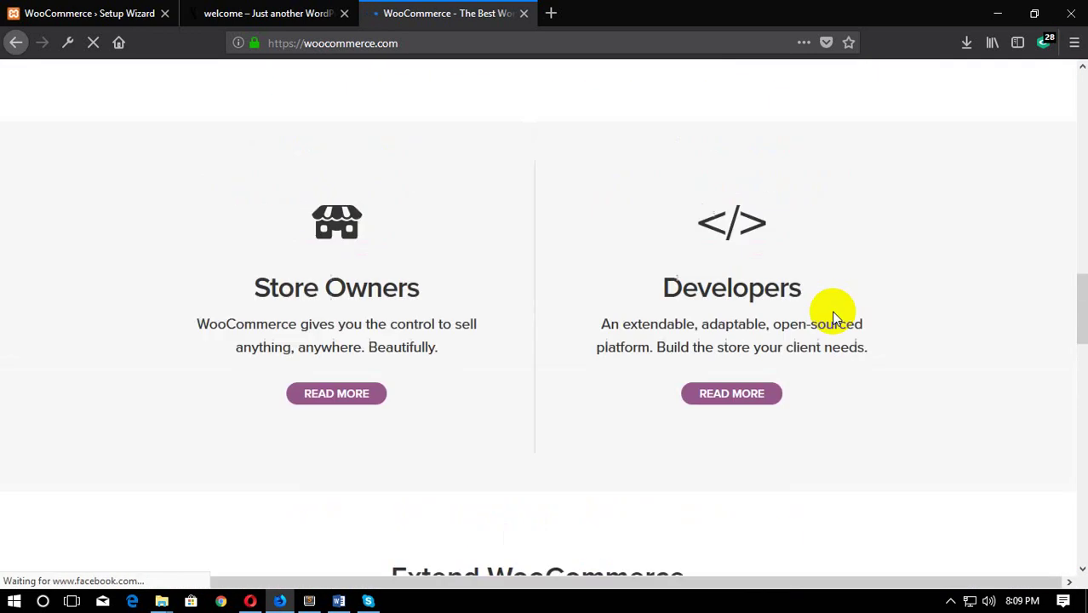
scroll(835, 318, up, 8)
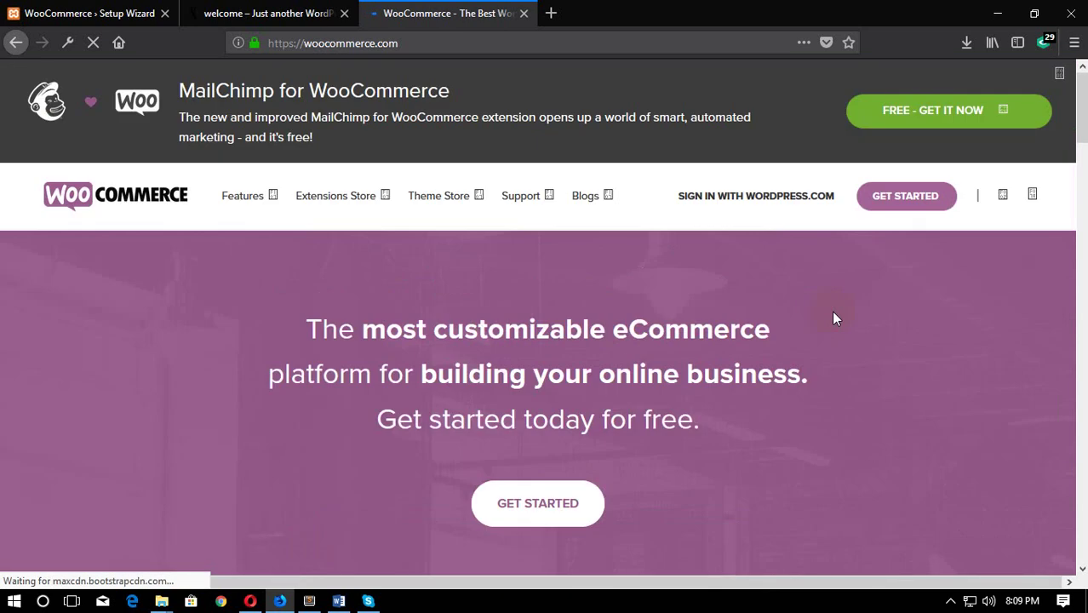
Step: Close the woocommerce.com page and leave the setup wizard for the WordPress dashboard
click(524, 13)
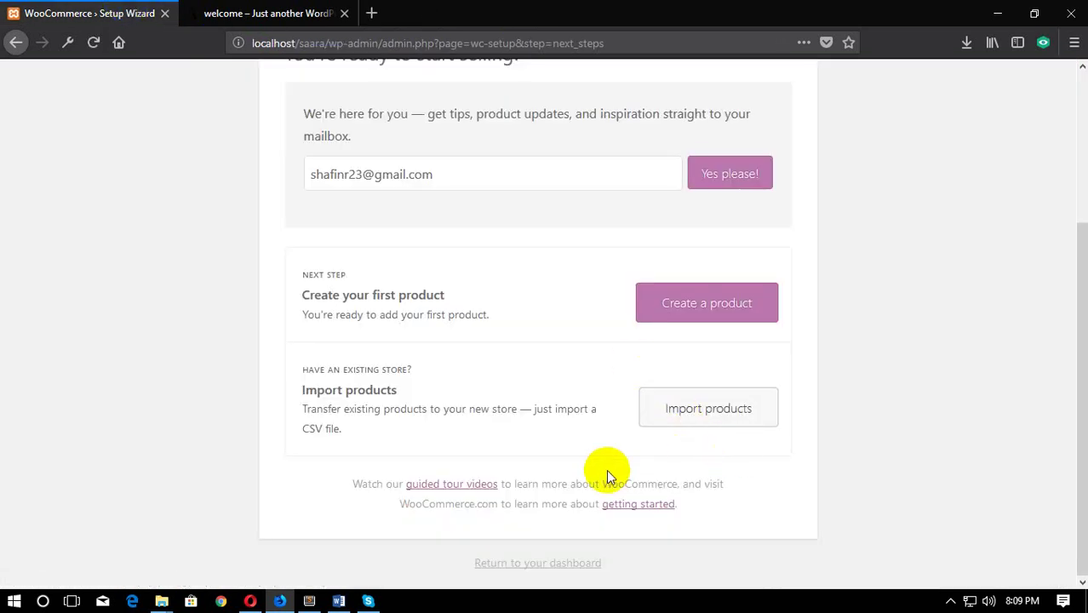
click(514, 566)
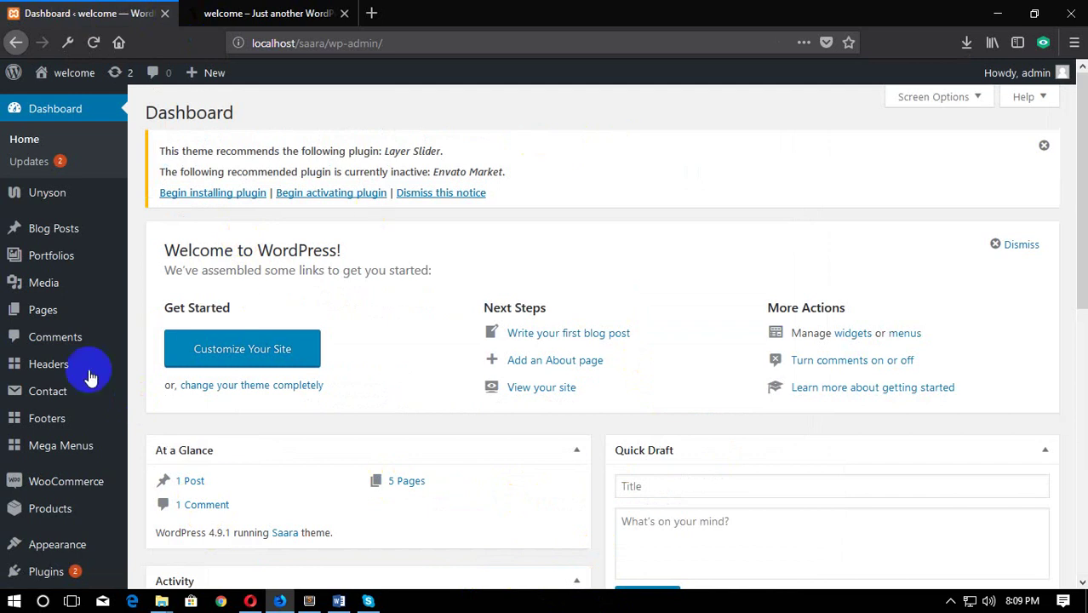
Step: Open the list of all site pages and look through the existing WooCommerce and sample pages
click(83, 318)
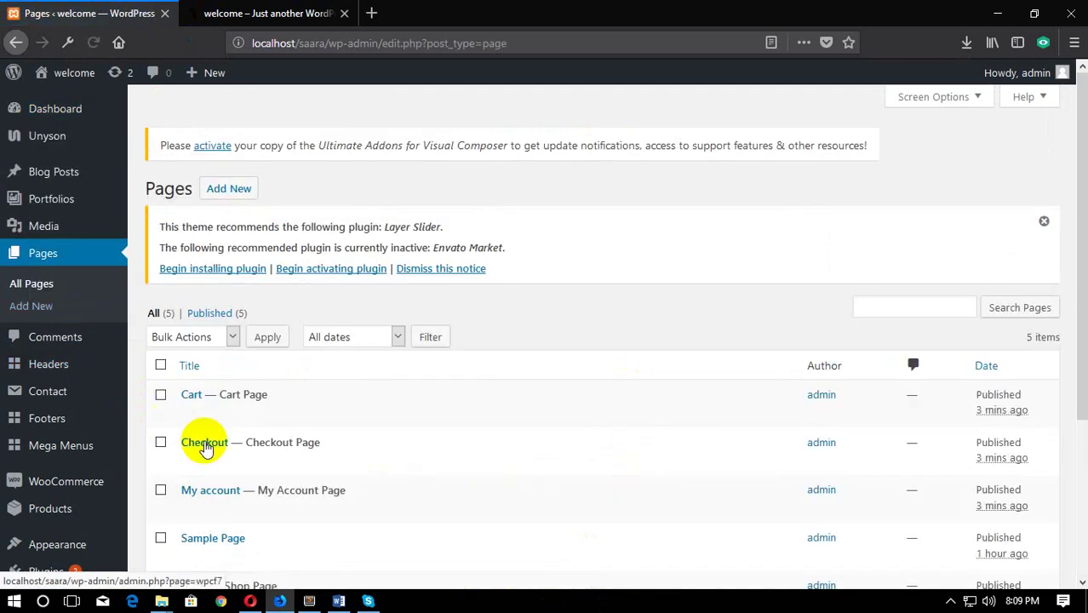
scroll(358, 450, down, 2)
scroll(360, 444, down, 3)
scroll(316, 390, up, 5)
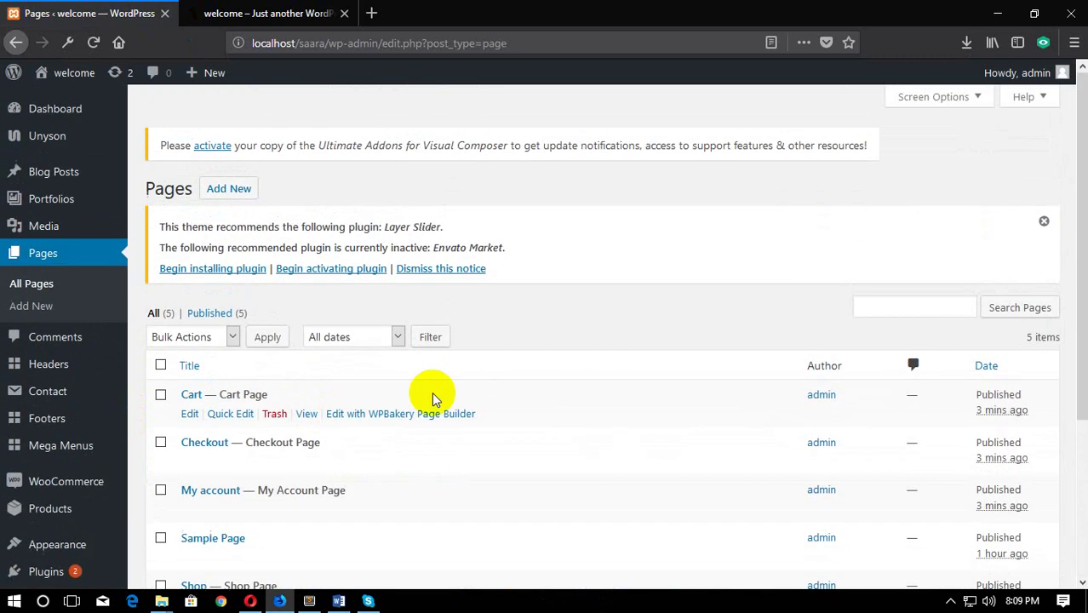
Step: Create a new page titled HOME and publish it
click(215, 191)
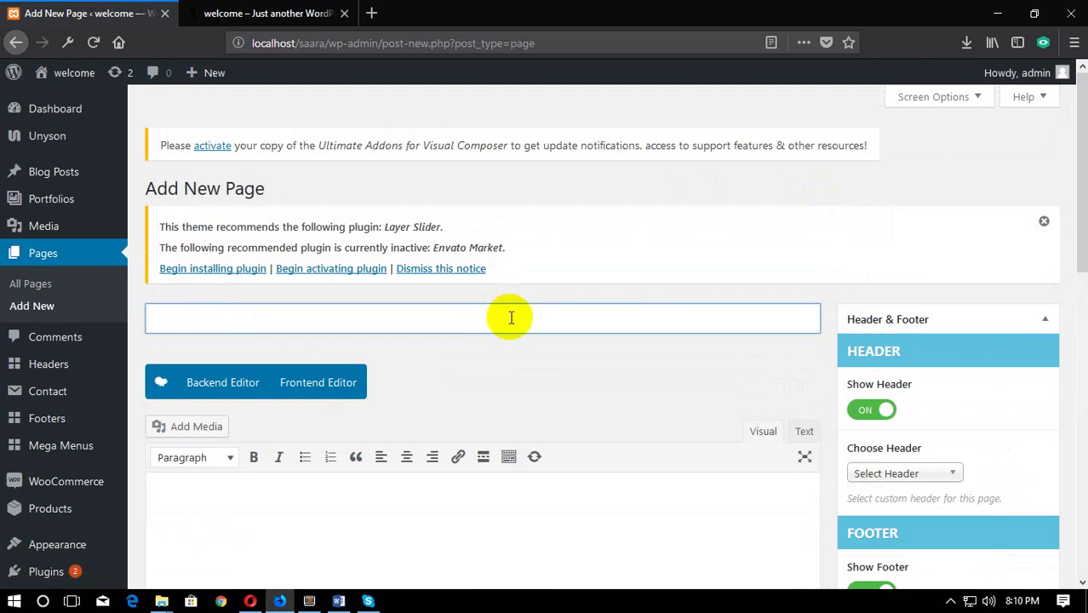
text(E)
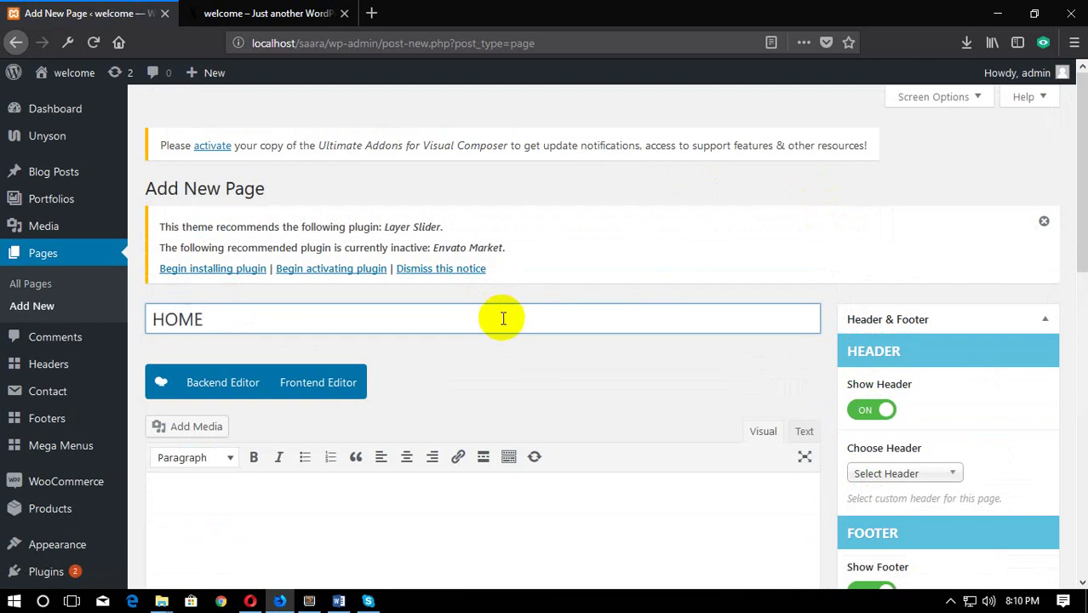
scroll(627, 306, down, 6)
click(1015, 338)
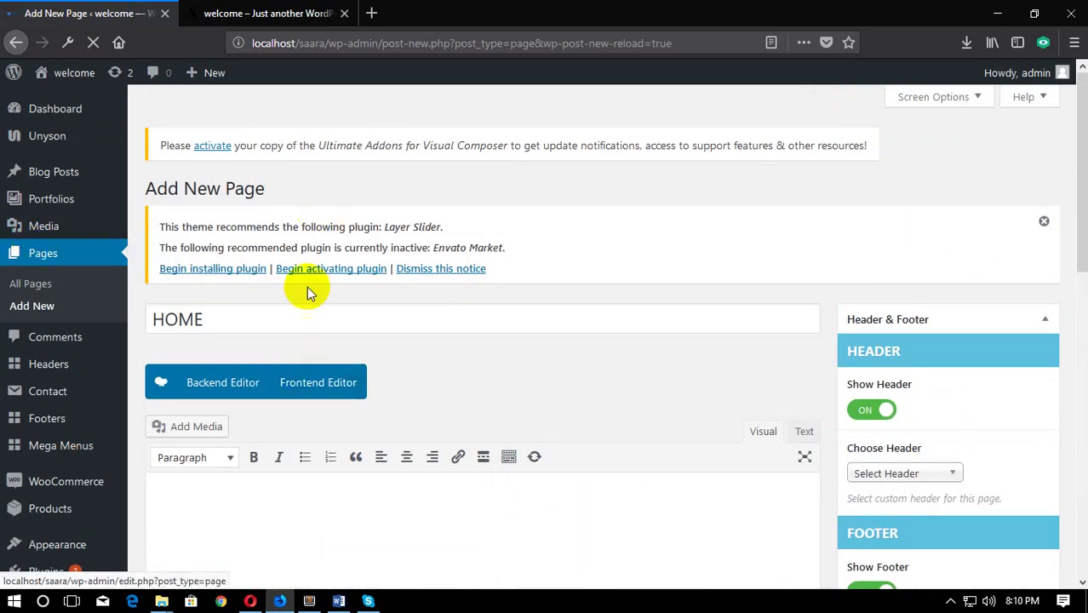
click(108, 264)
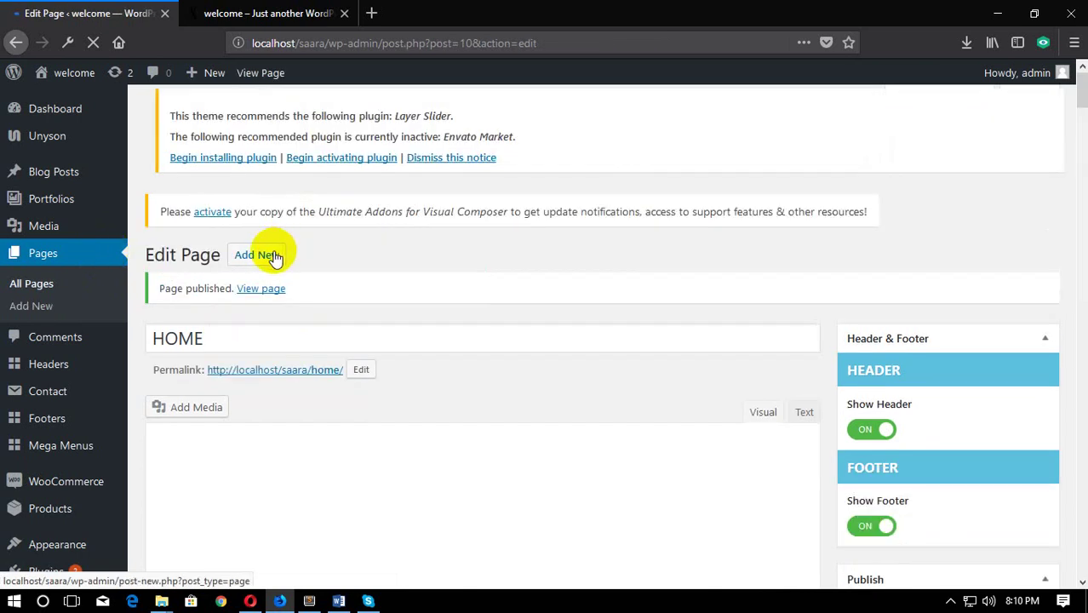
Step: Open three blank new-page forms from the HOME page editor, each in its own browser tab
right_click(274, 257)
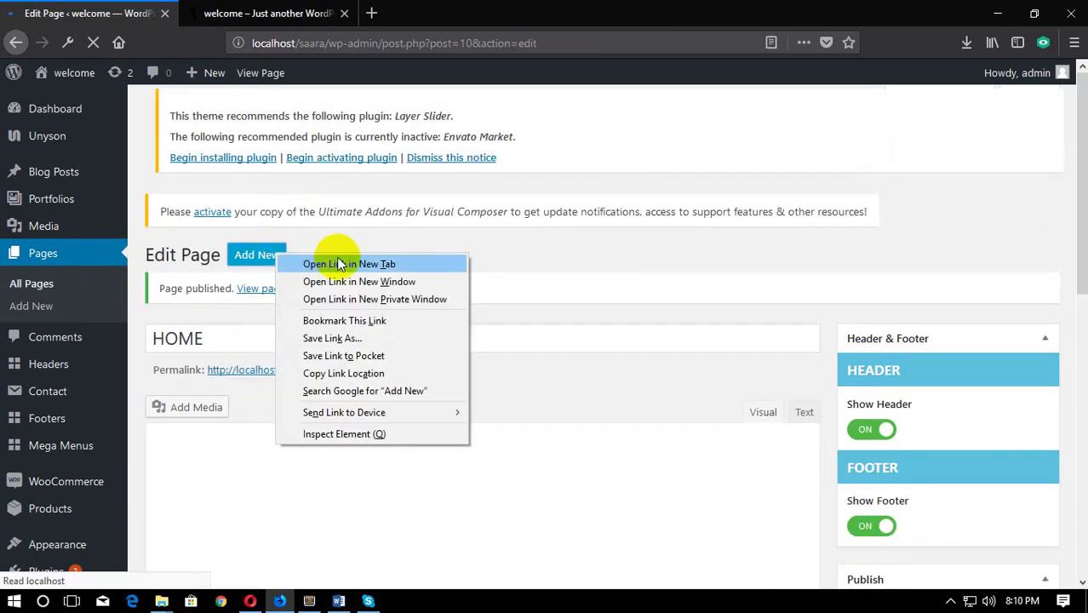
click(288, 261)
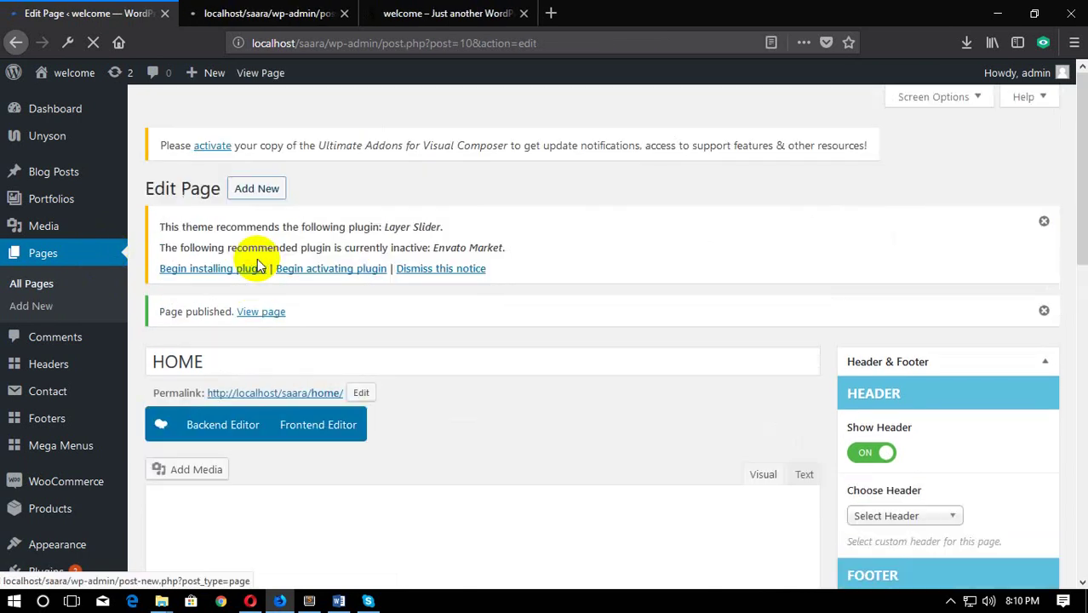
right_click(256, 248)
click(460, 182)
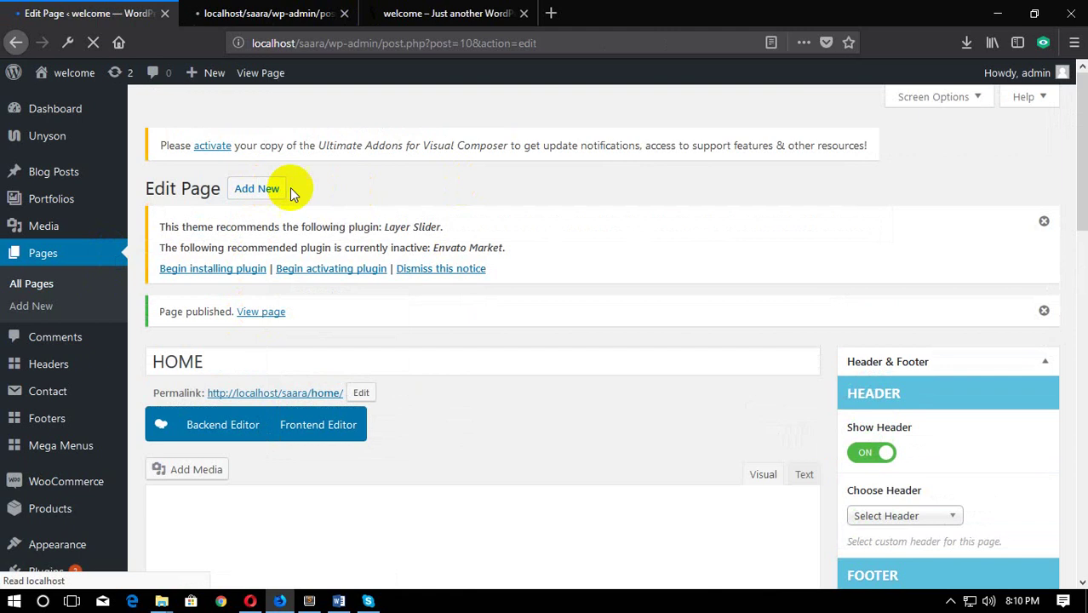
right_click(250, 188)
click(333, 199)
right_click(257, 189)
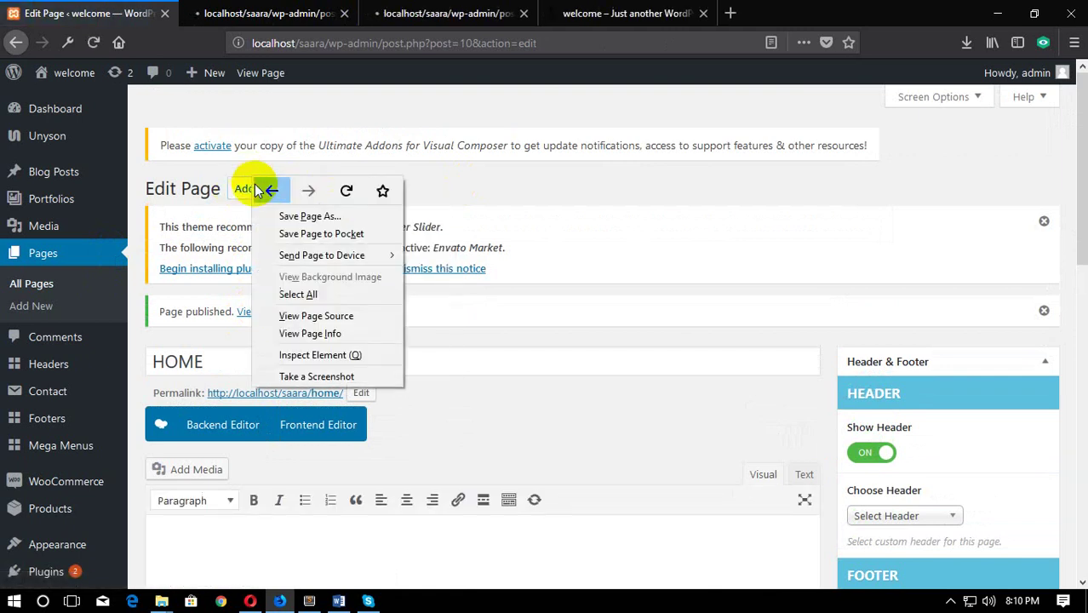
click(247, 188)
right_click(242, 188)
click(290, 195)
Step: Title the new page in the first newly opened tab "contact" and publish it
click(266, 13)
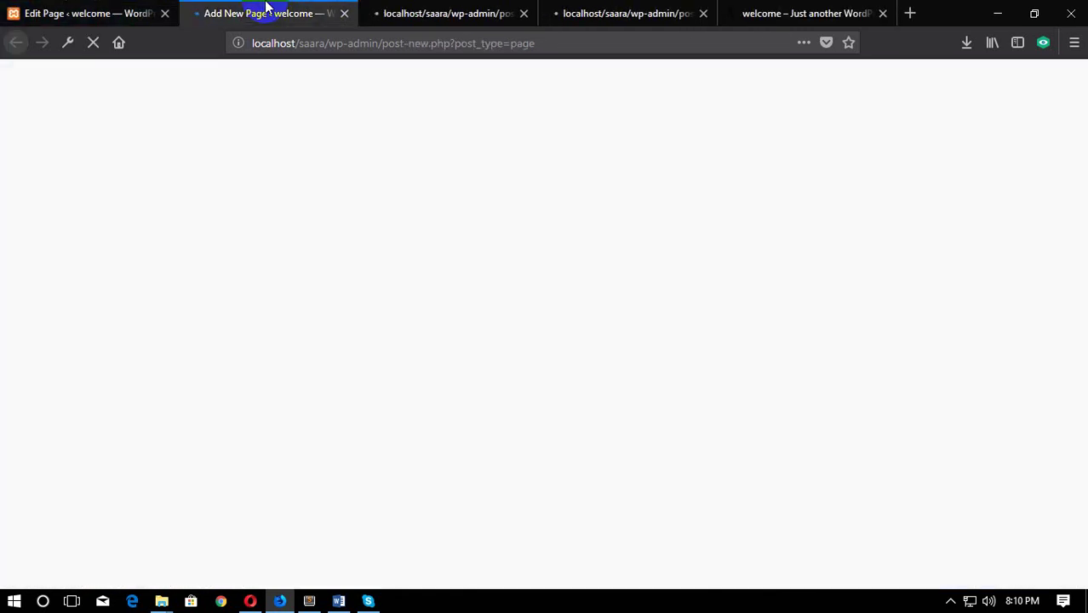
click(258, 294)
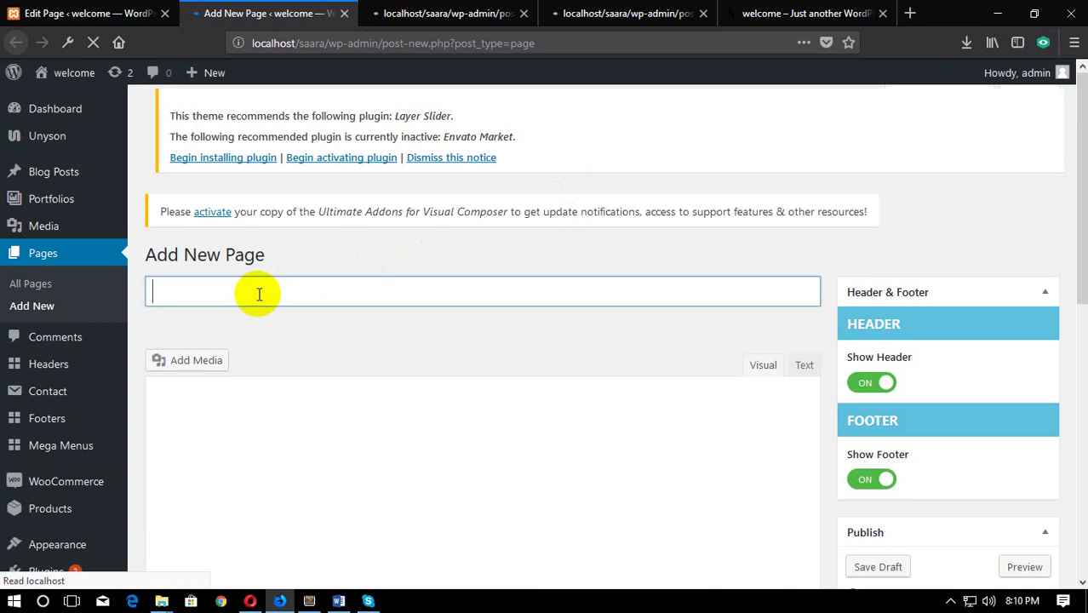
text(contact)
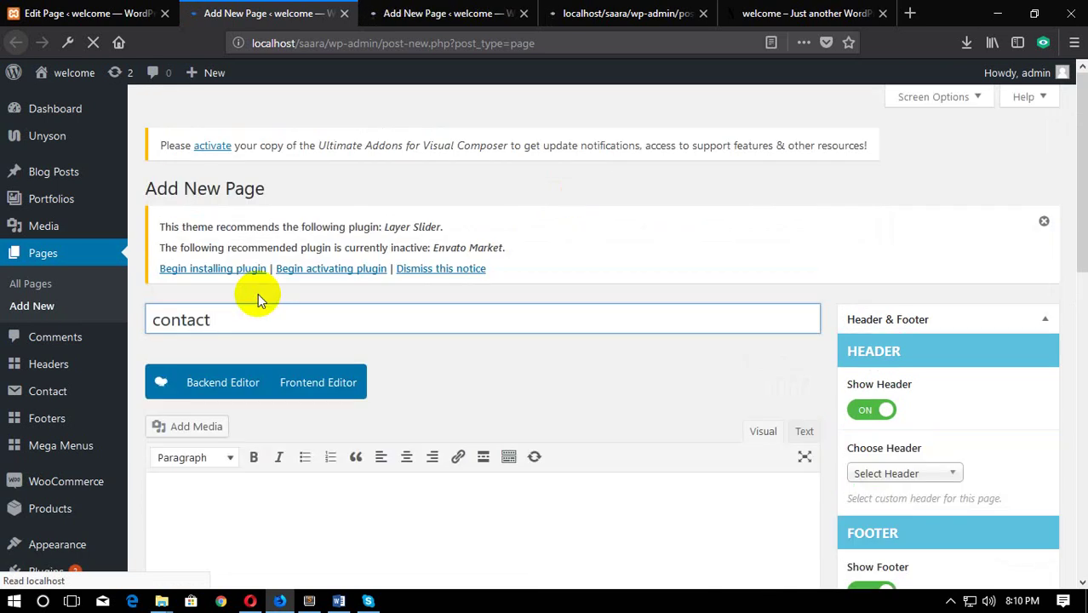
scroll(1035, 409, down, 5)
click(1024, 427)
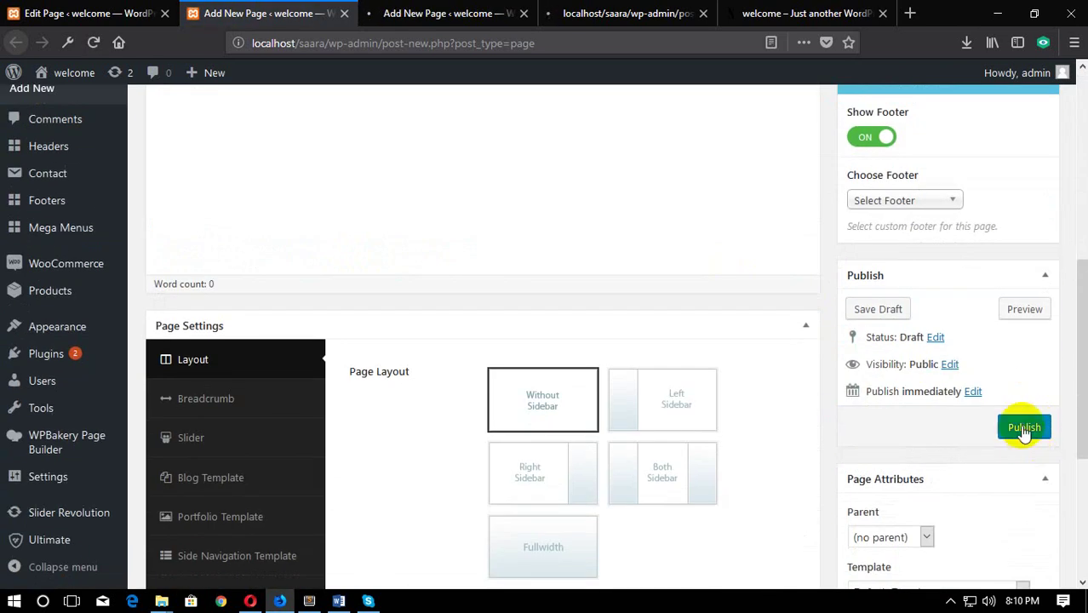
Step: Title the new page in the second newly opened tab "about us" and publish it
click(407, 14)
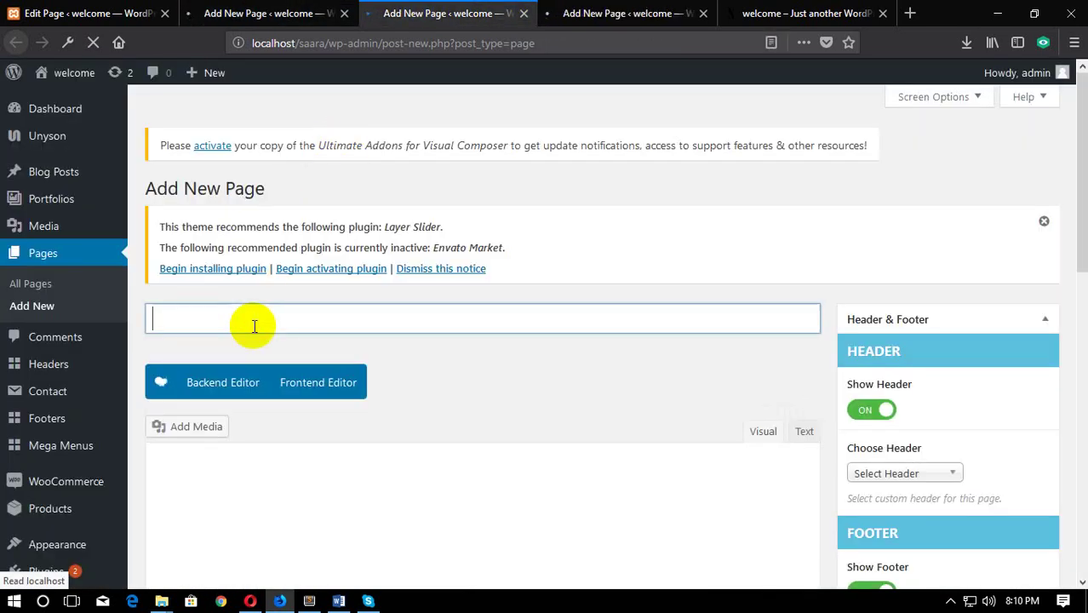
text(about us)
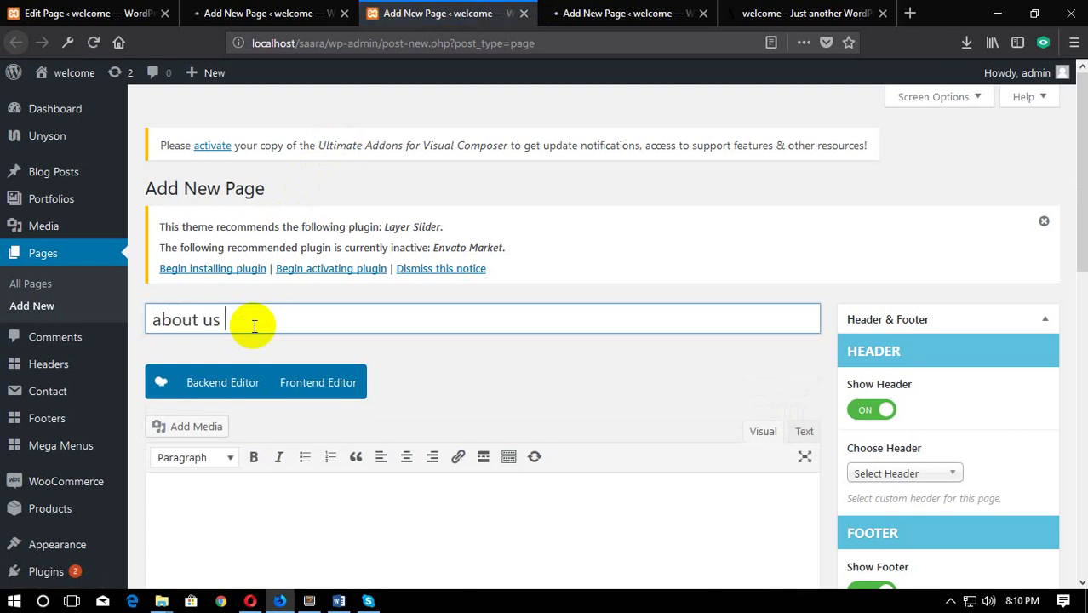
scroll(651, 324, down, 8)
click(1022, 154)
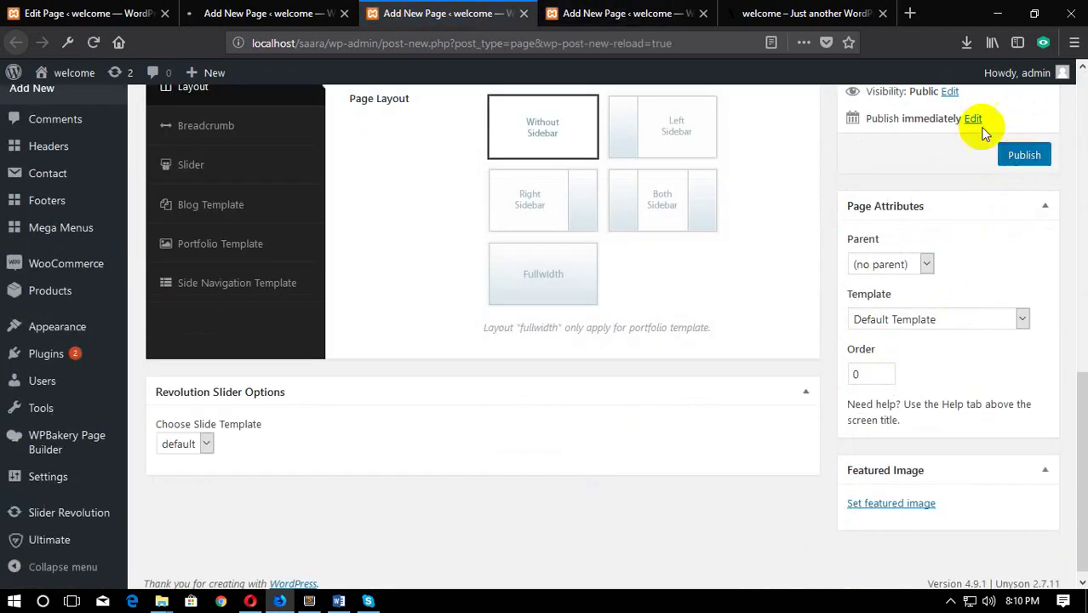
Step: Title the new page in the third newly opened tab "about me" and publish it
click(644, 10)
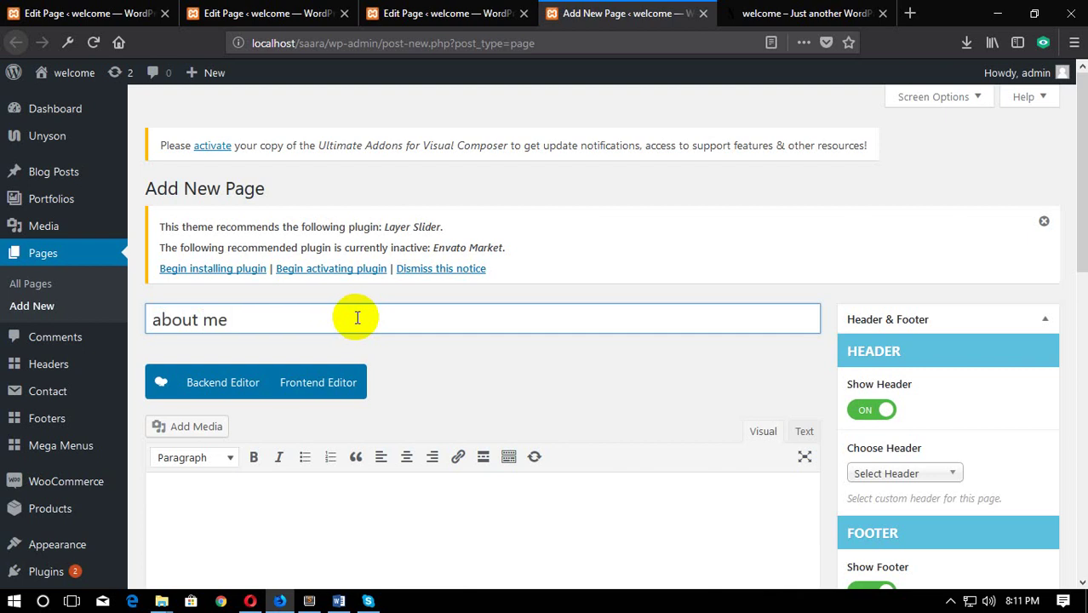
scroll(511, 341, down, 5)
click(1022, 338)
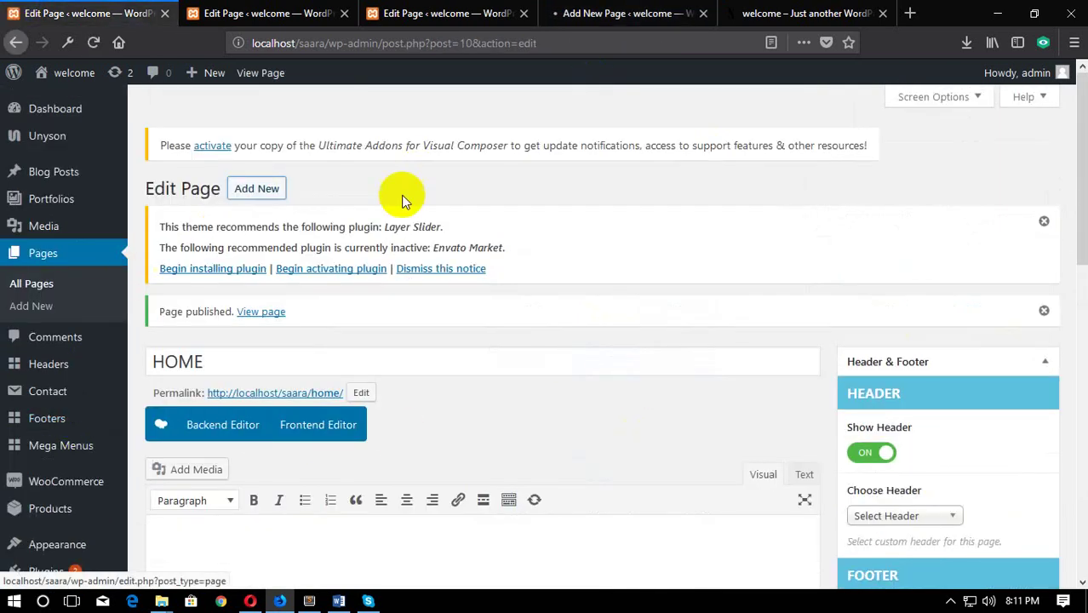
click(629, 12)
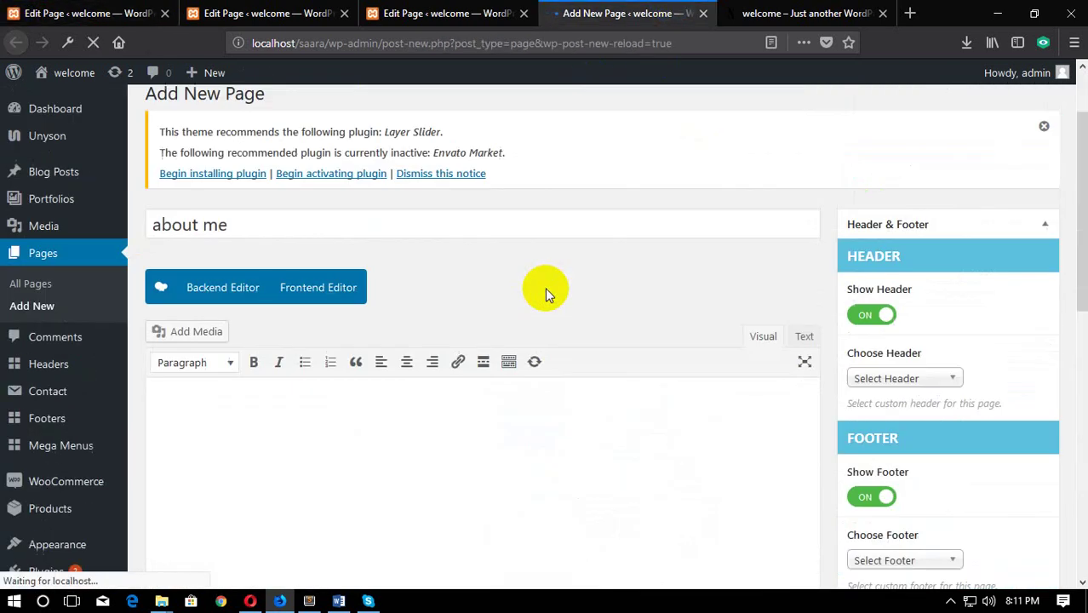
scroll(545, 294, up, 2)
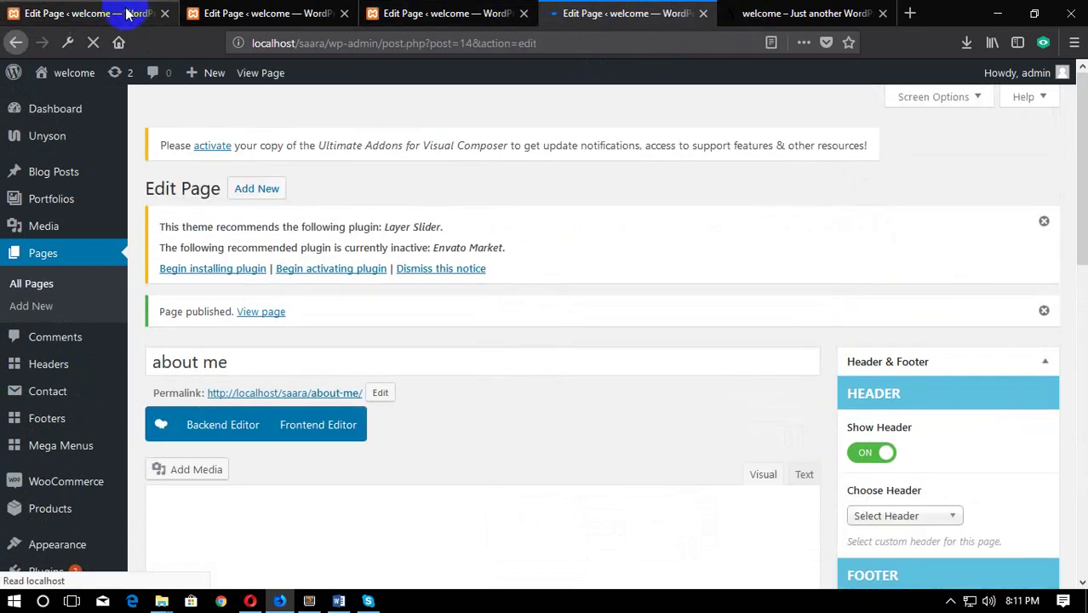
Step: Close the browser tabs of the about me, contact and about us pages and return to the HOME page editor
click(705, 14)
click(255, 12)
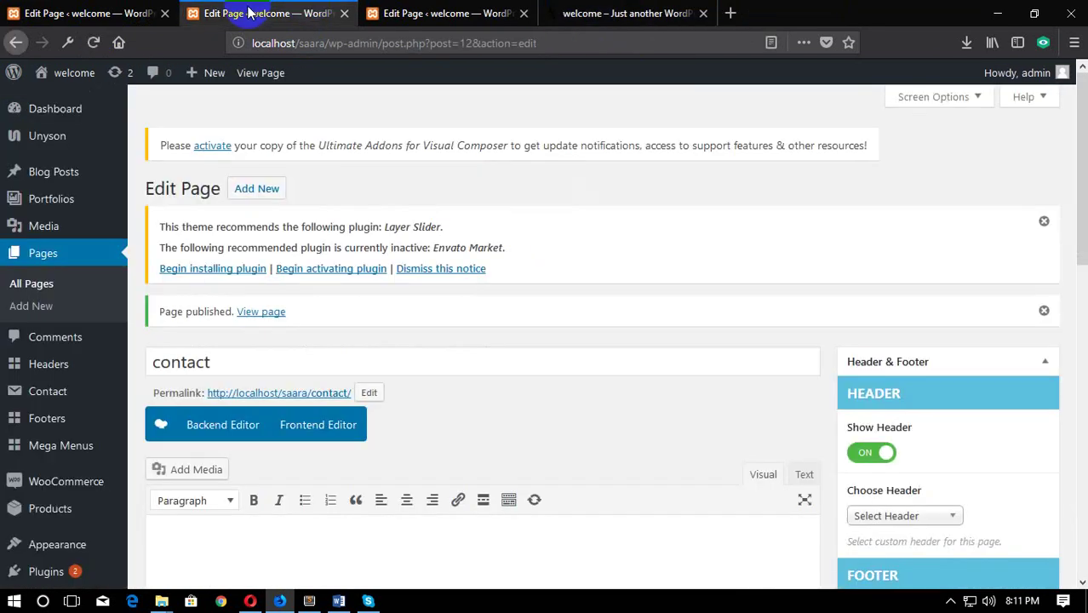
click(345, 15)
click(345, 15)
click(79, 14)
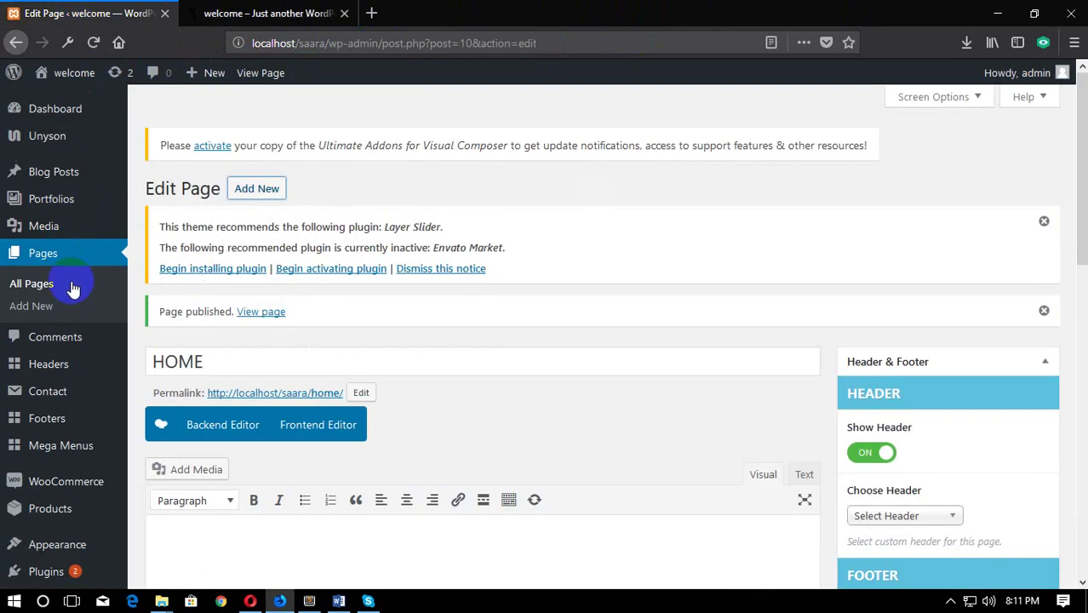
Step: Open the list of all pages and check it for the newly published pages
click(39, 290)
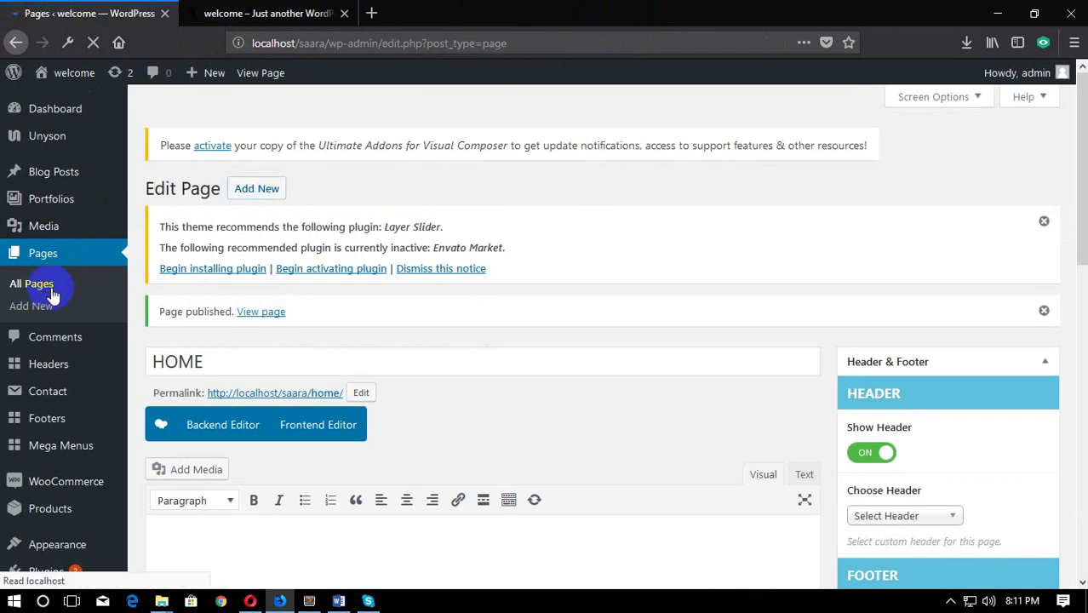
scroll(460, 293, down, 4)
scroll(467, 291, down, 1)
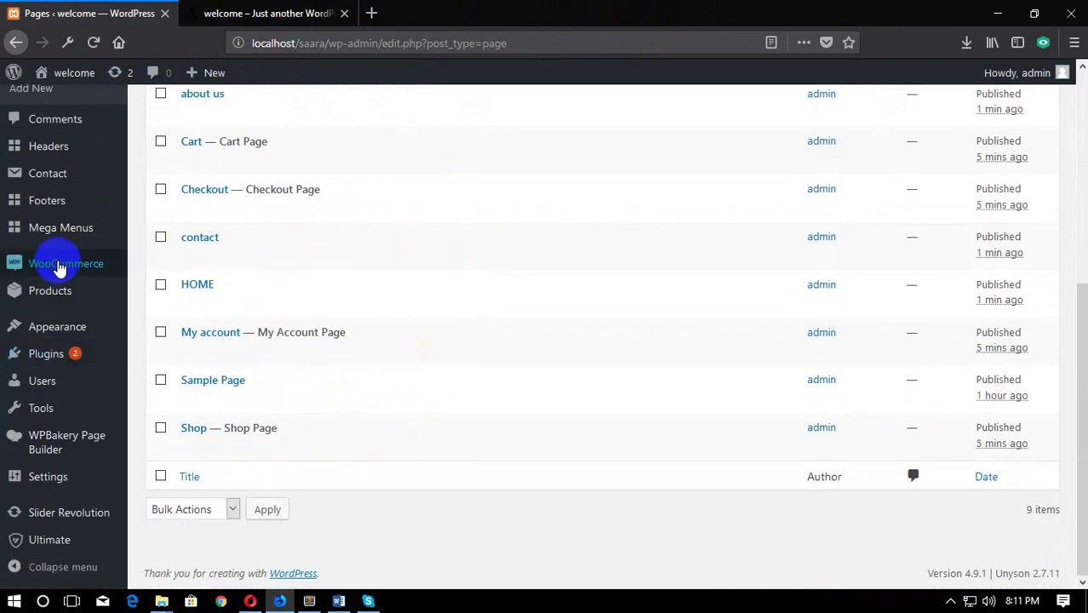
Step: Open the Menus editor under the appearance settings and mark the HOME, about us and about me pages for adding to the menu
mouse_move(71, 487)
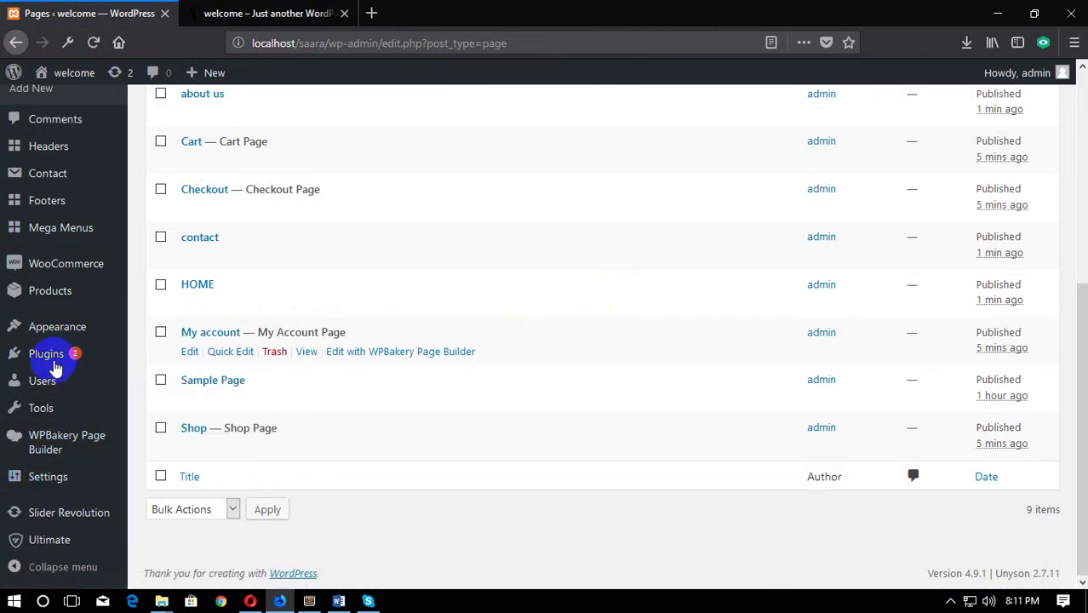
mouse_move(89, 334)
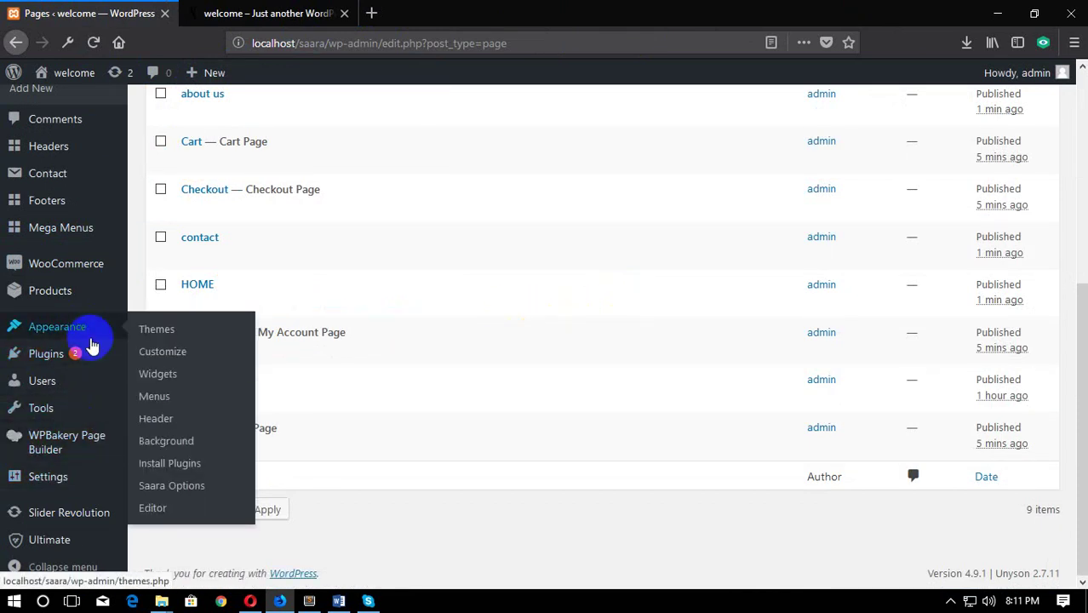
click(188, 403)
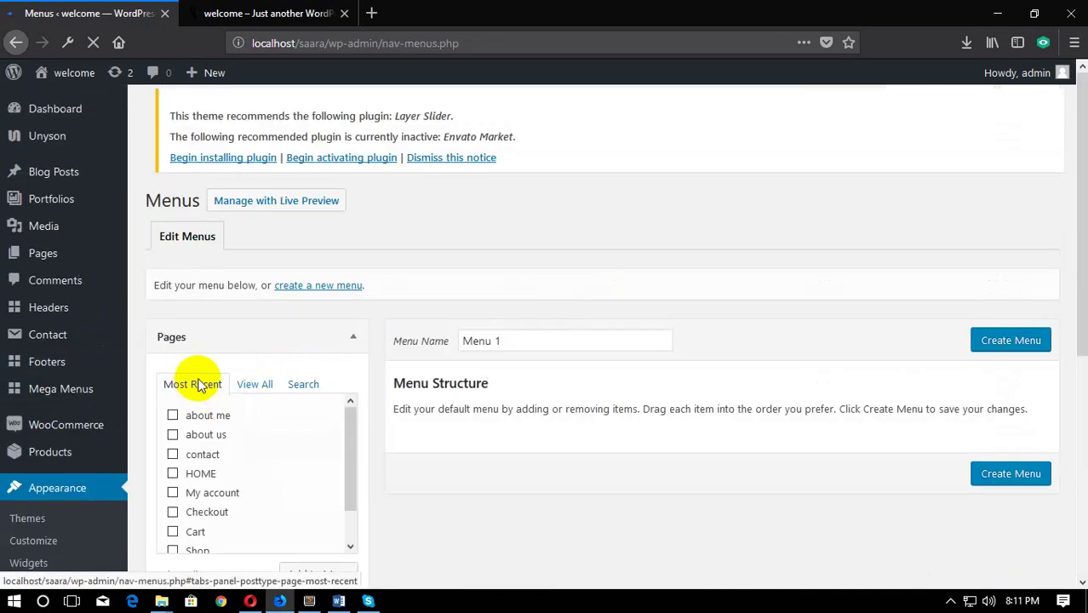
scroll(339, 358, down, 3)
scroll(340, 356, down, 1)
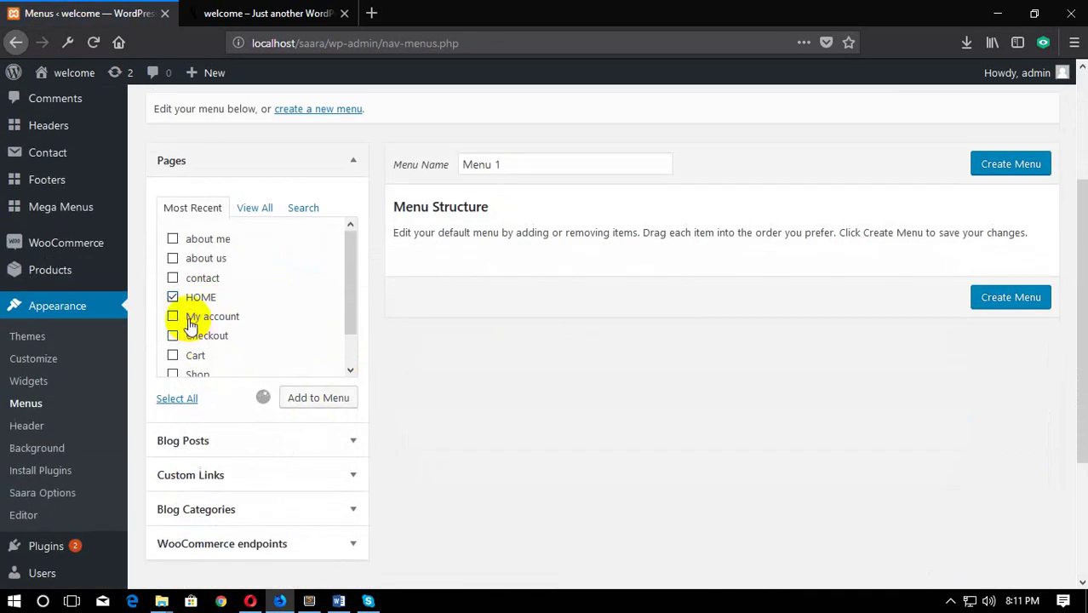
click(198, 260)
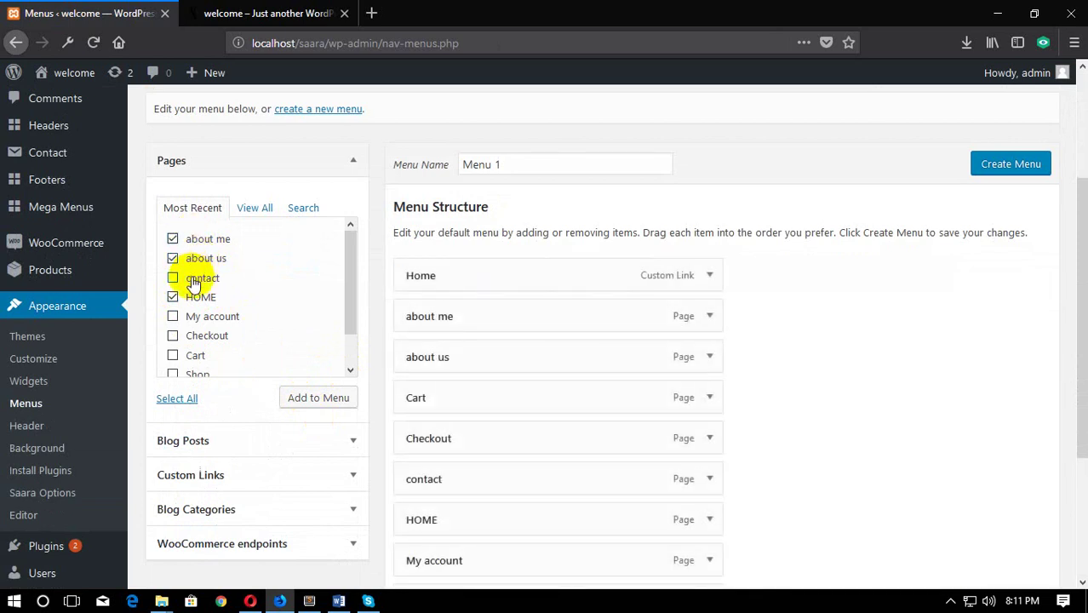
scroll(783, 358, down, 2)
scroll(855, 354, up, 1)
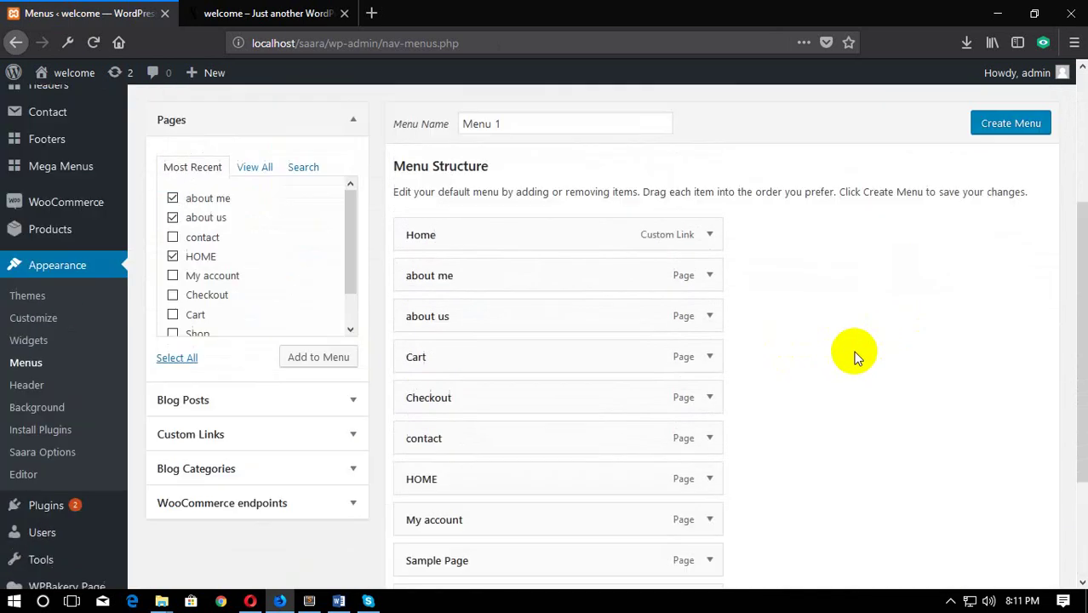
Step: Remove the Home custom link from the Menu 1 structure
scroll(855, 356, up, 5)
scroll(855, 356, down, 9)
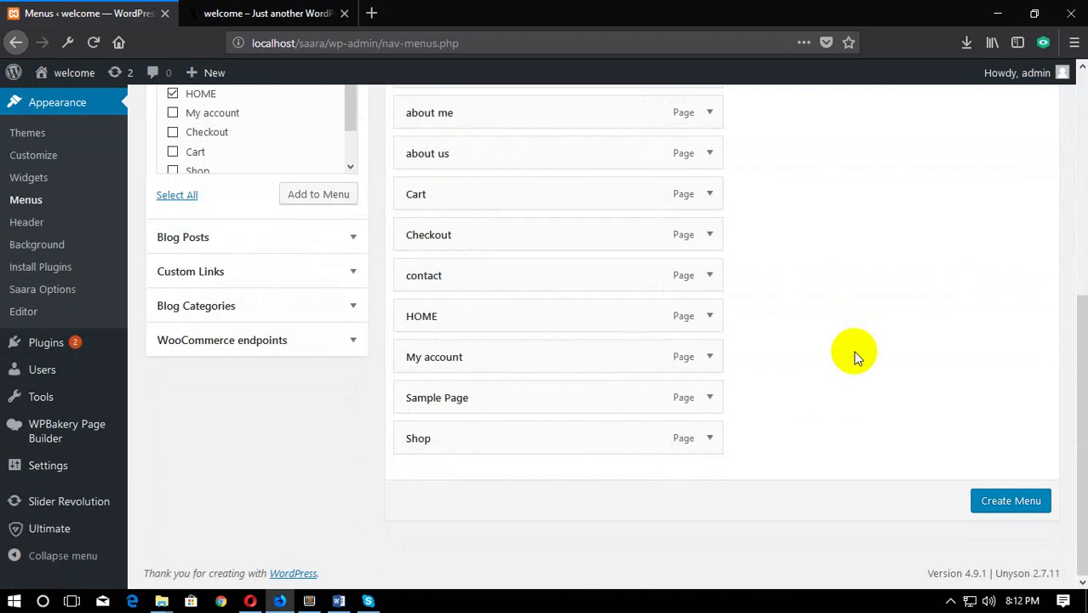
scroll(855, 356, up, 2)
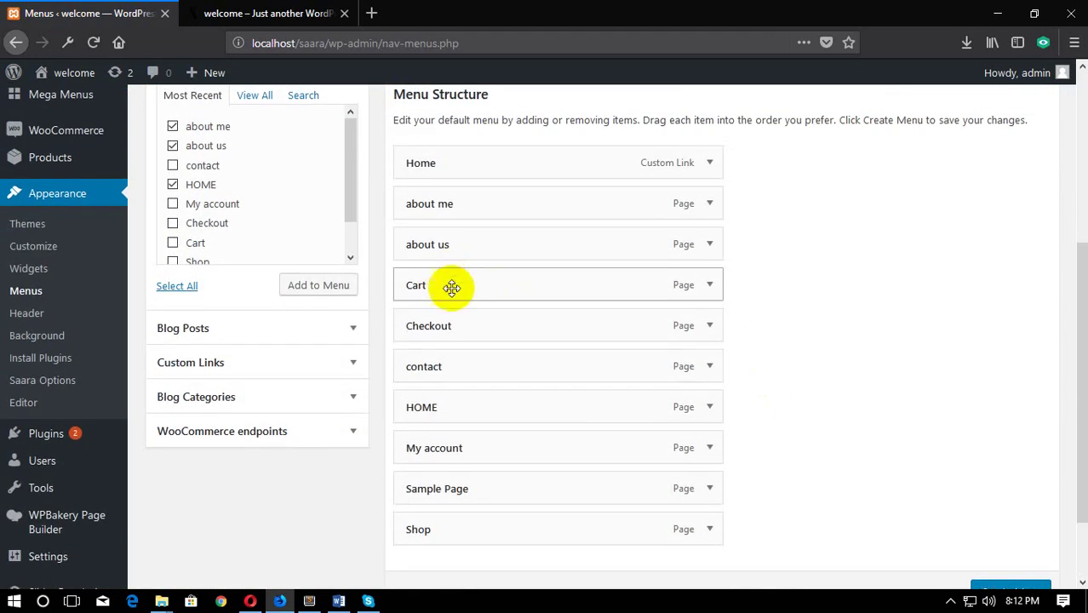
scroll(661, 289, up, 4)
click(710, 327)
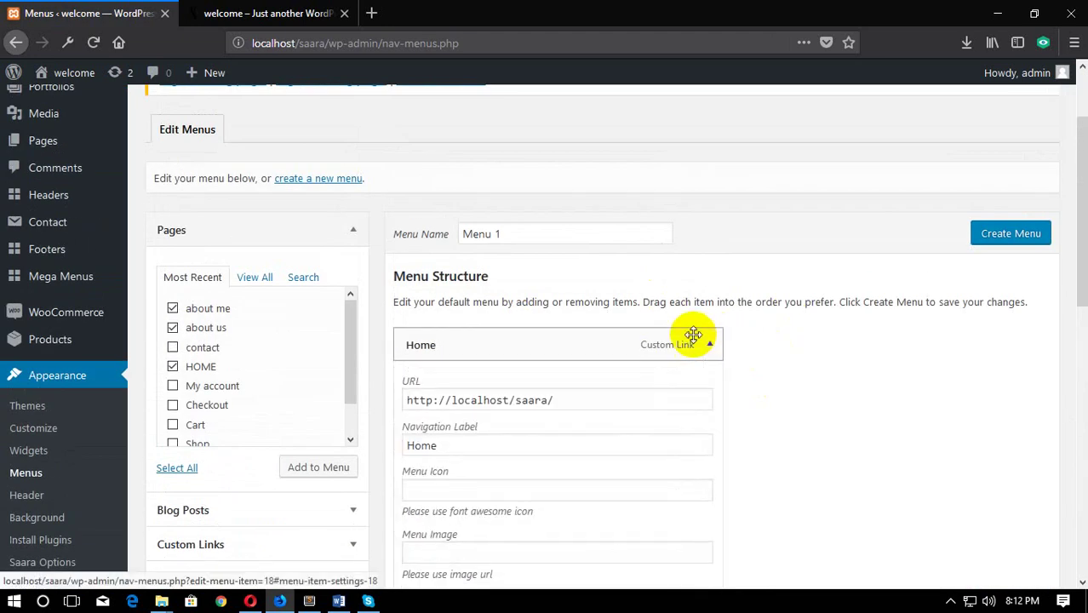
scroll(704, 340, down, 2)
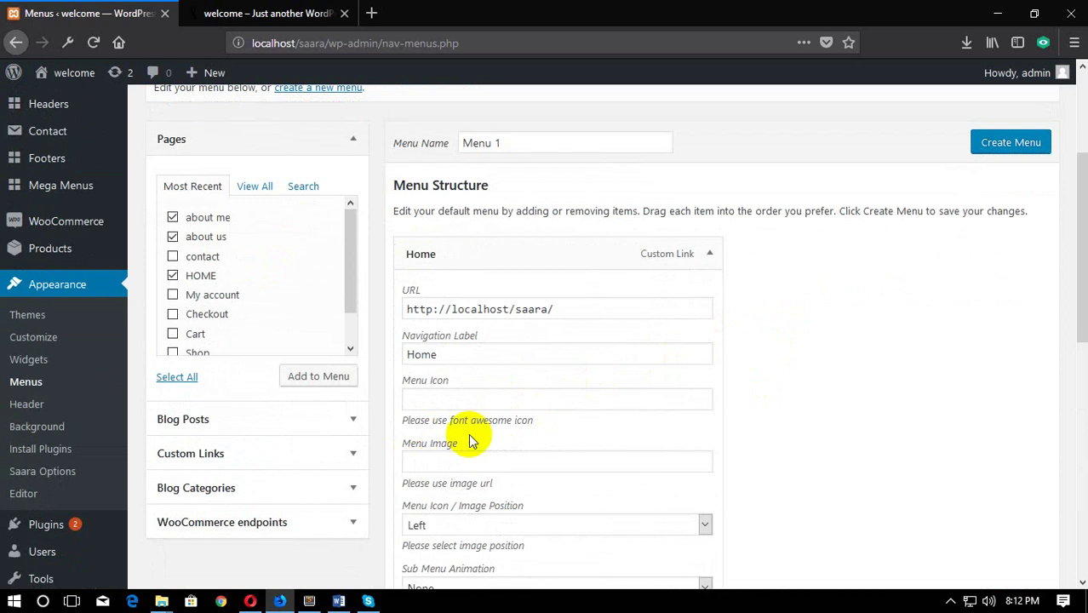
scroll(511, 430, down, 4)
scroll(549, 413, down, 4)
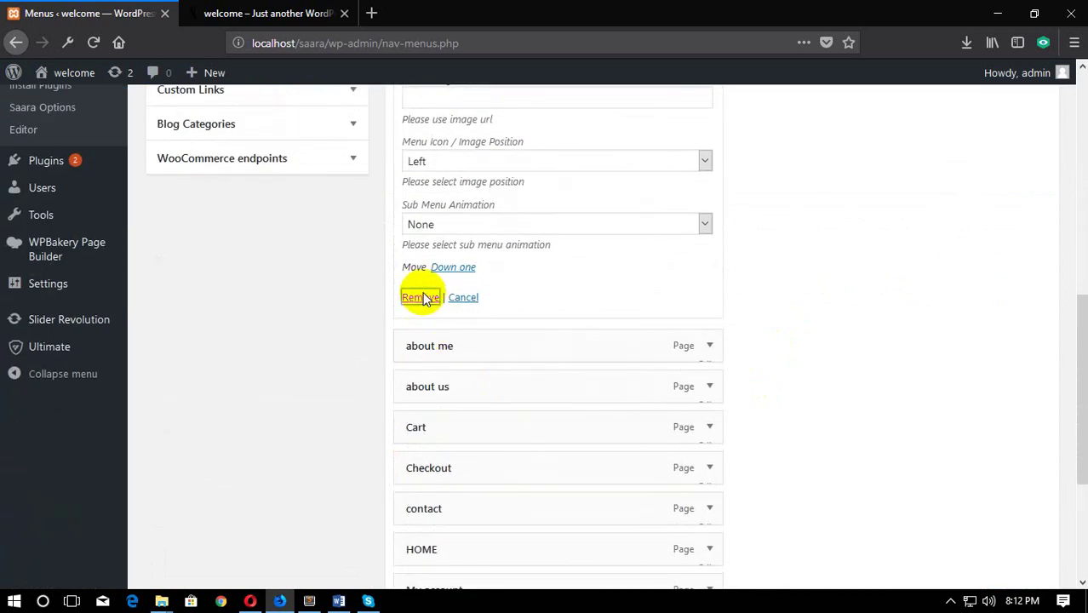
click(420, 296)
Step: Remove the about me and about us page items from the menu structure
scroll(617, 320, up, 5)
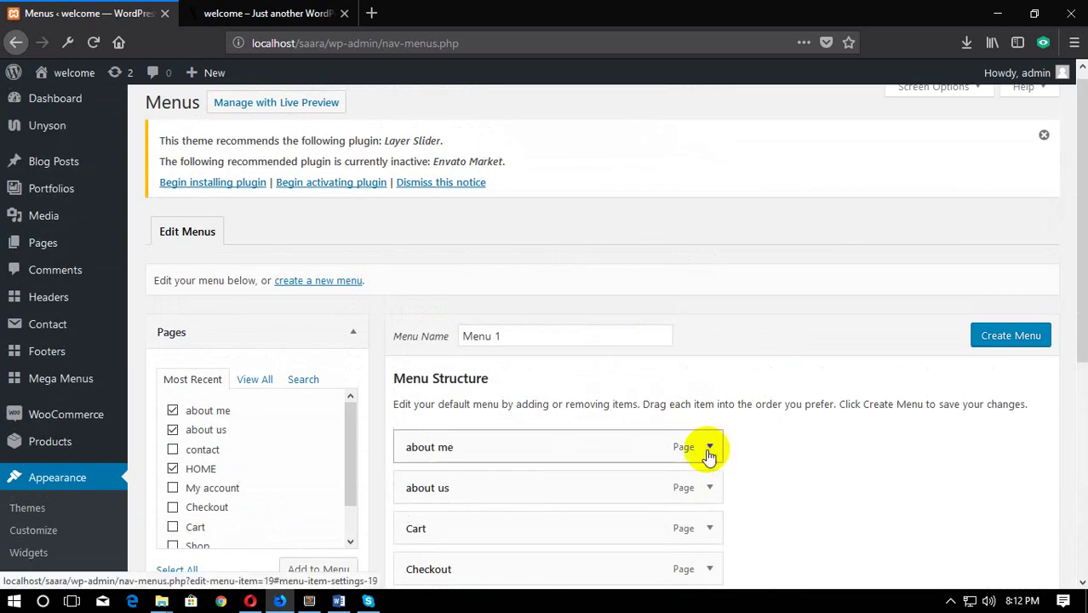
click(717, 456)
scroll(608, 451, down, 3)
scroll(609, 444, down, 1)
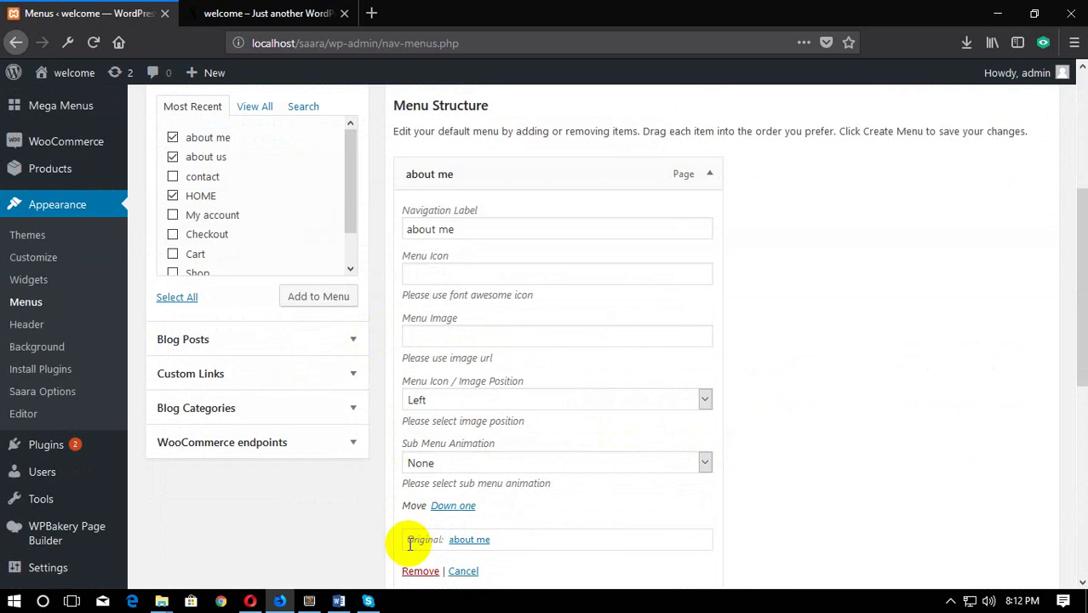
click(420, 572)
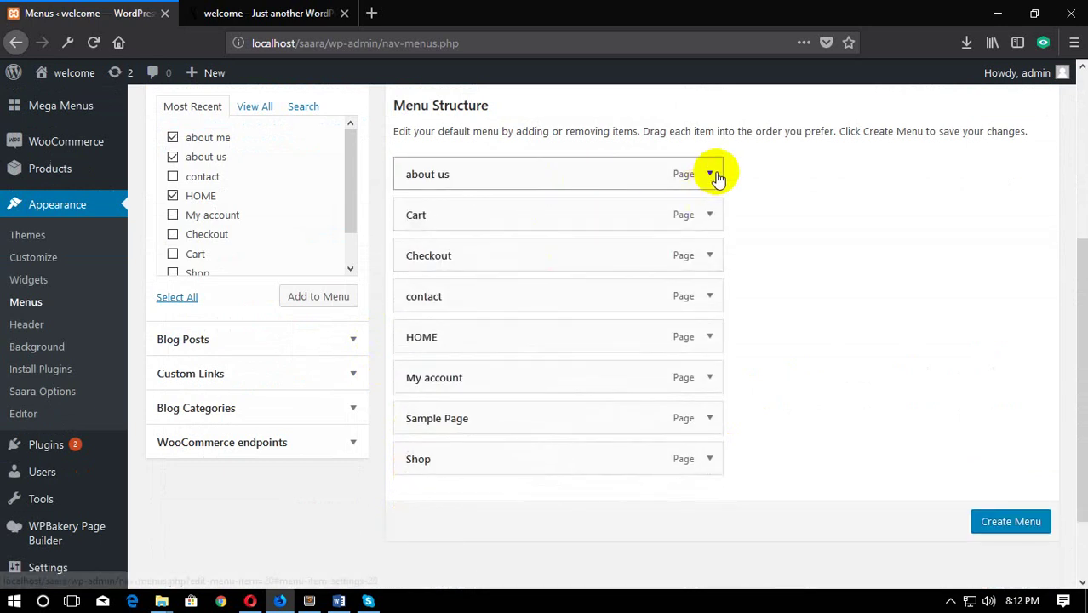
click(710, 173)
click(418, 568)
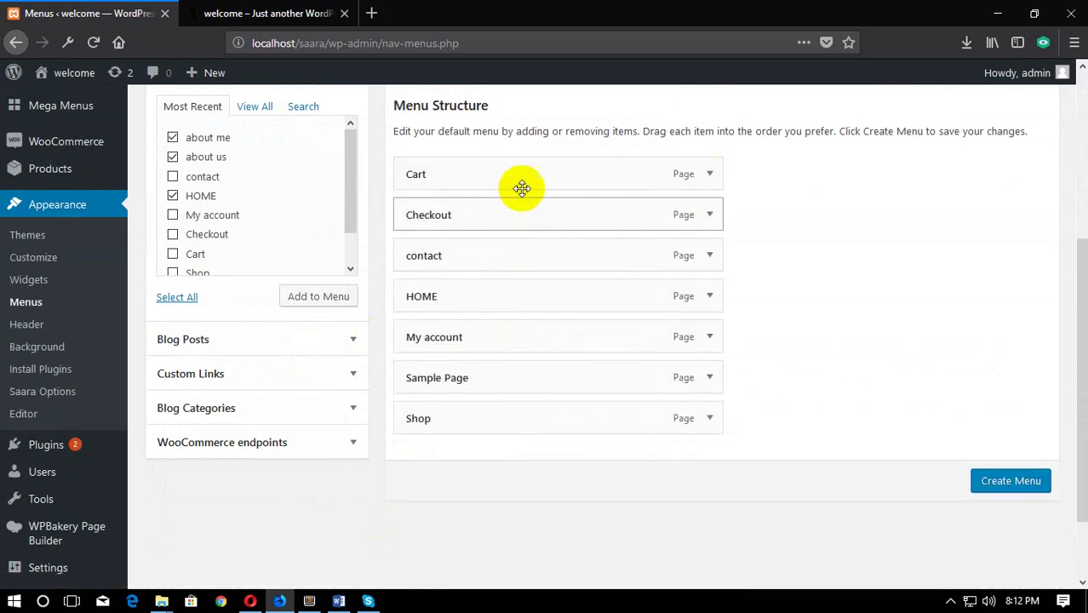
Step: Remove the Cart, Checkout and contact page items from the menu structure
click(711, 173)
click(418, 568)
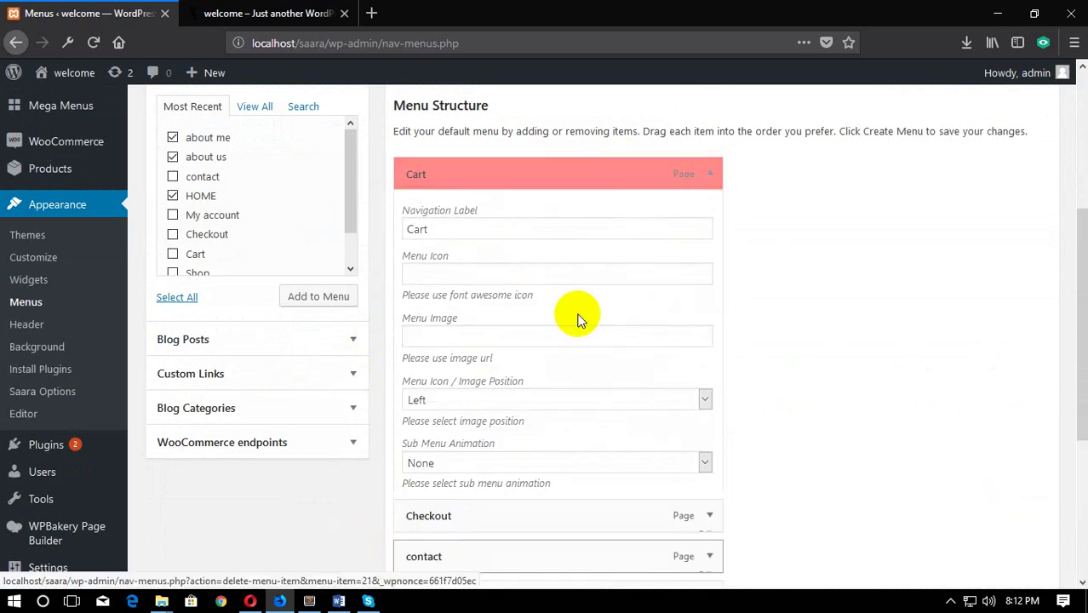
click(711, 174)
click(421, 571)
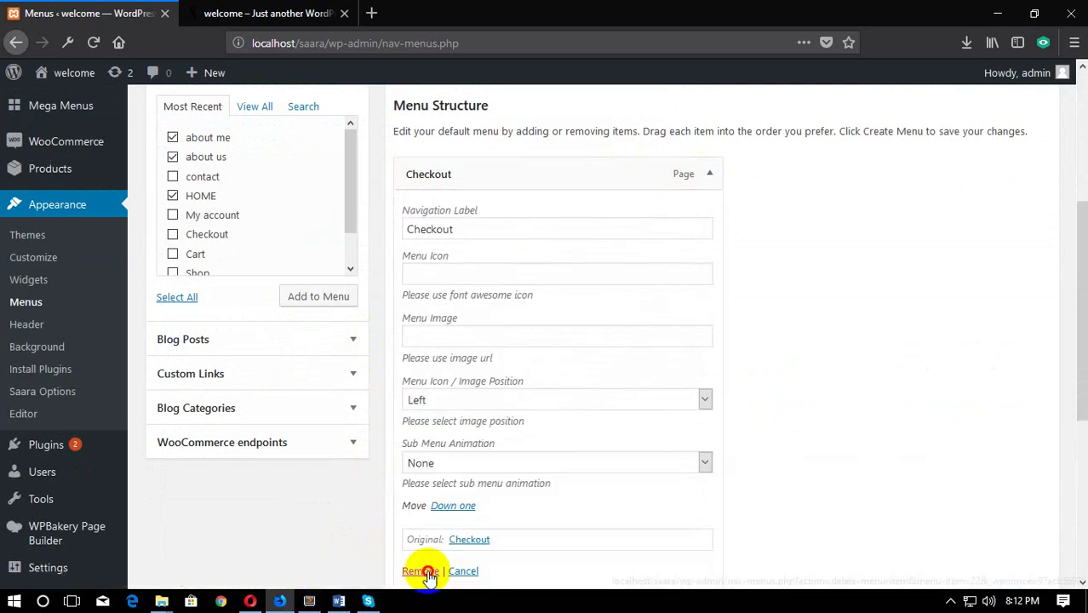
click(710, 174)
scroll(449, 333, down, 3)
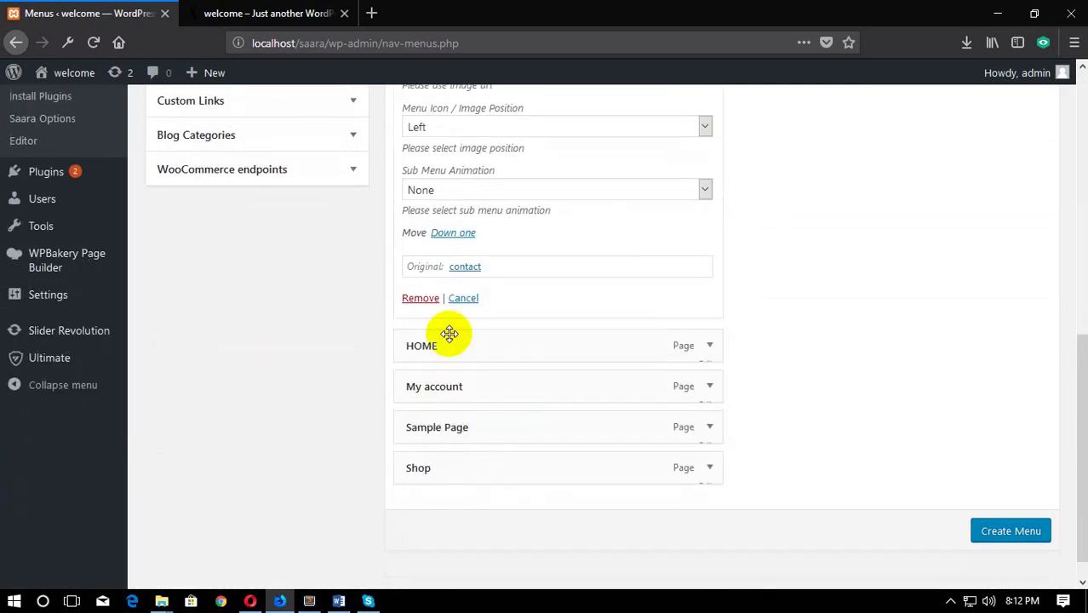
click(420, 298)
Step: Remove the My account, Sample Page and Shop items from the menu structure
click(710, 124)
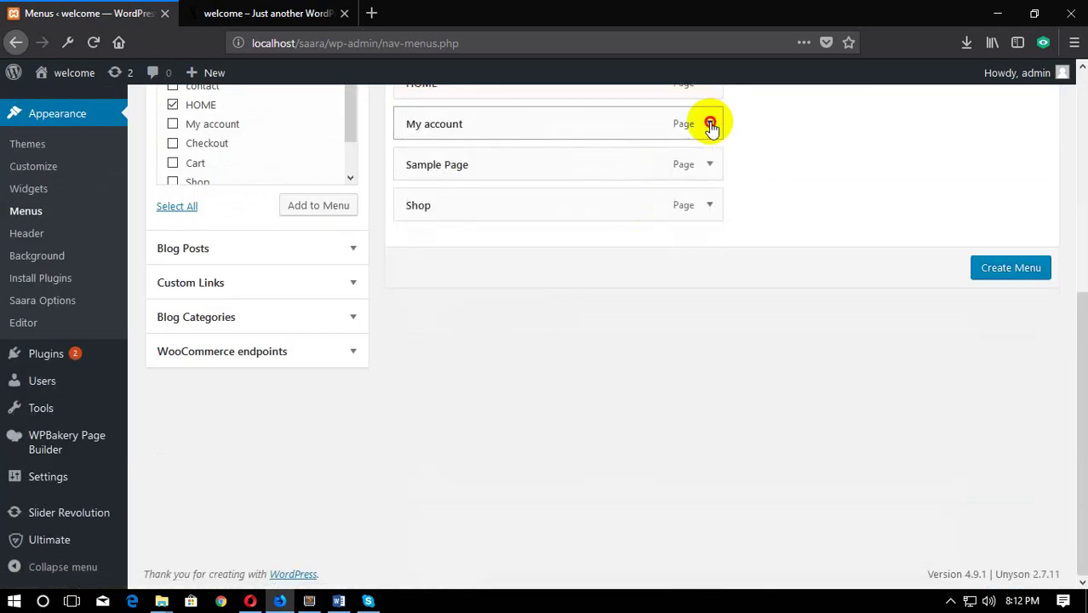
click(423, 518)
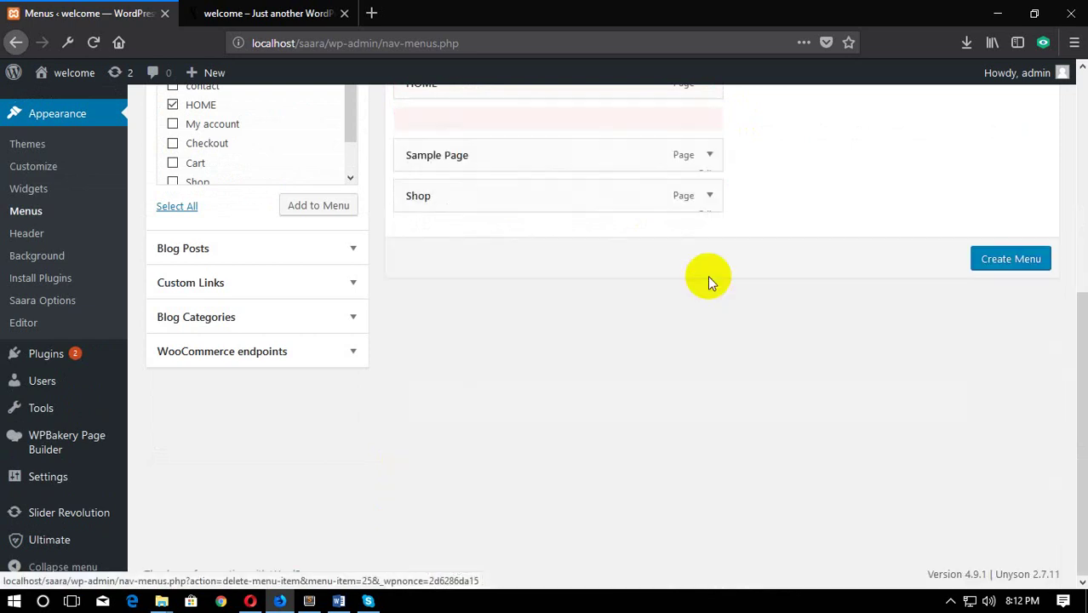
click(711, 123)
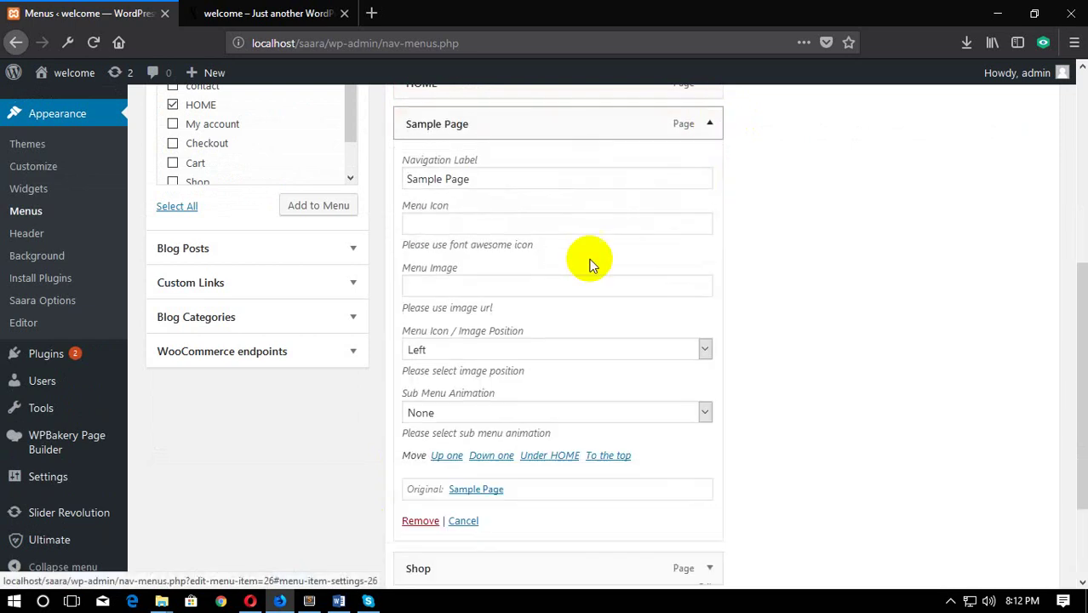
click(421, 521)
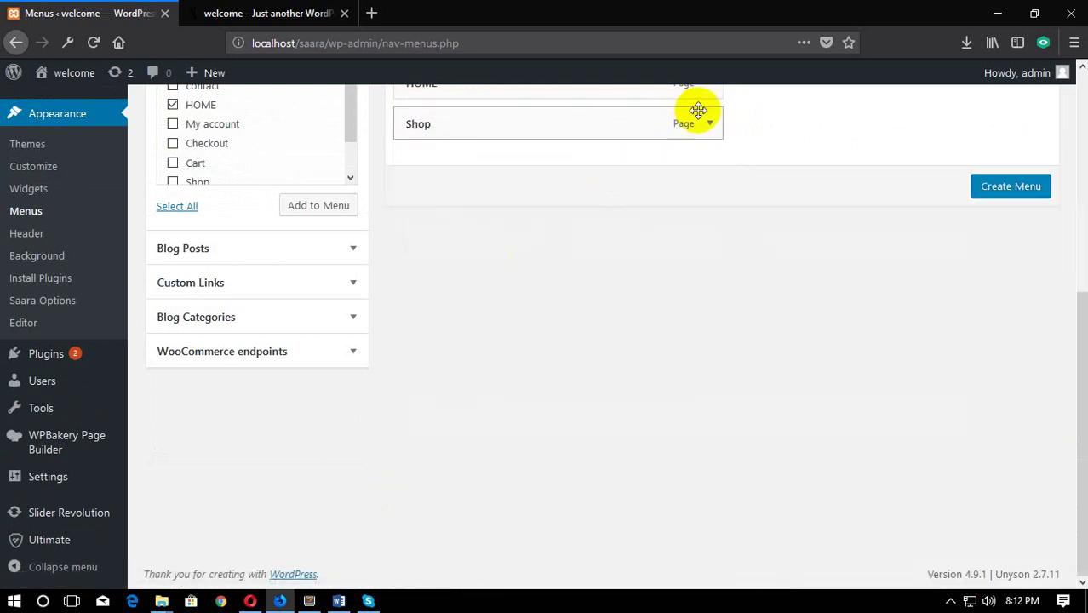
click(710, 123)
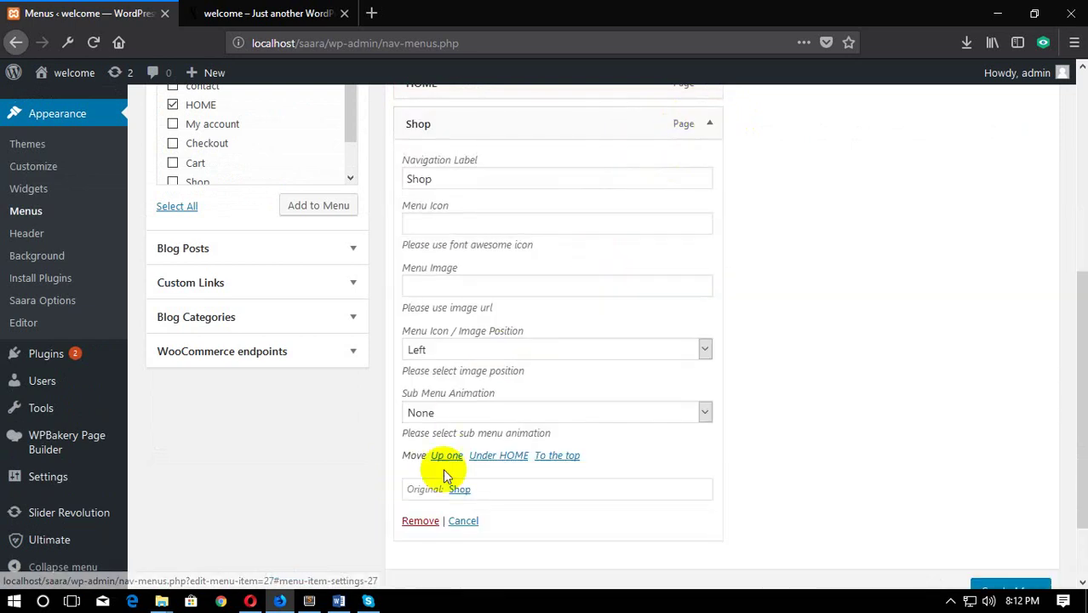
click(421, 521)
Step: Remove the remaining HOME page item to empty the menu structure
click(710, 265)
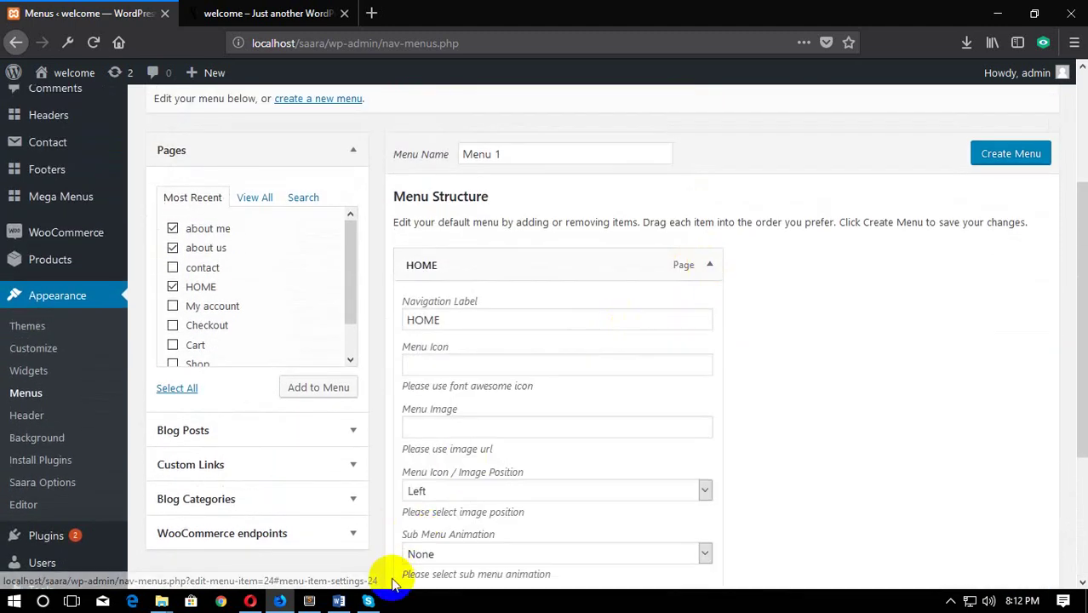
scroll(443, 528, down, 3)
click(416, 456)
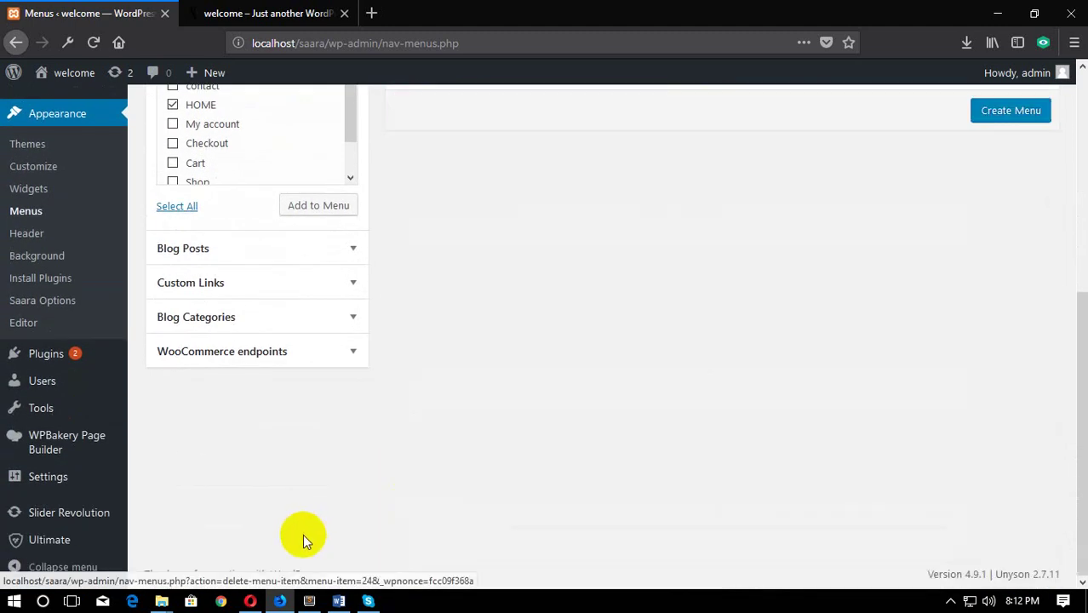
scroll(315, 524, up, 5)
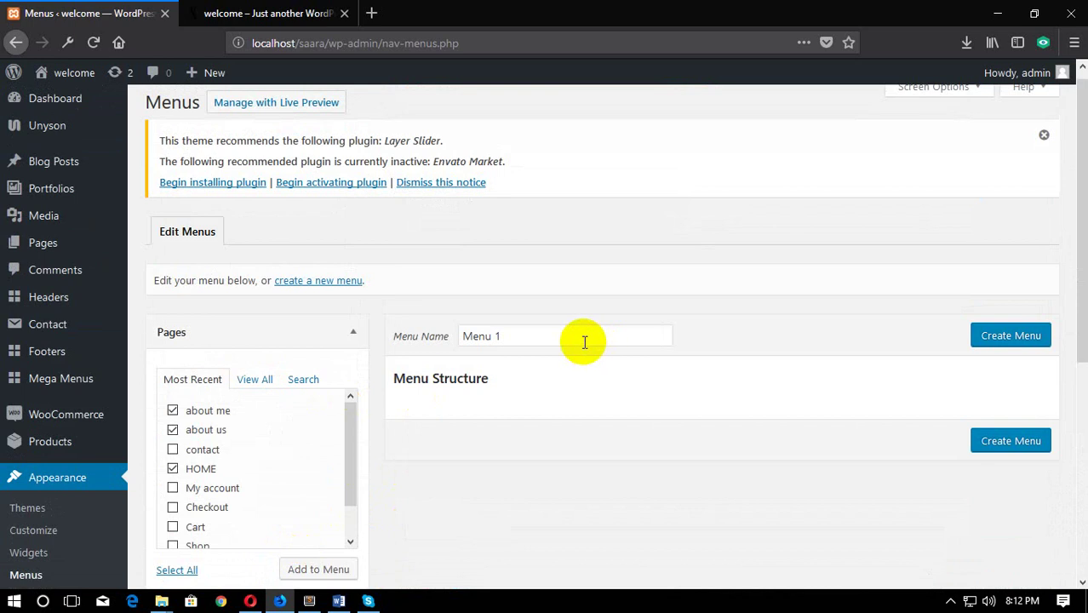
Step: Mark the Shop and Checkout pages as well and add all marked pages to Menu 1
click(479, 336)
click(544, 336)
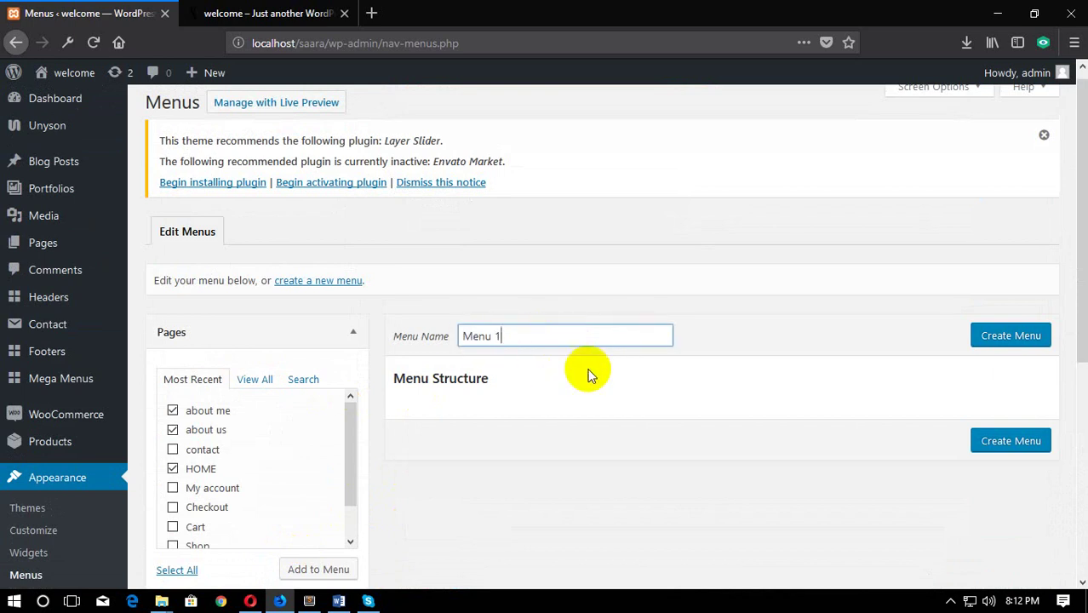
scroll(549, 474, down, 2)
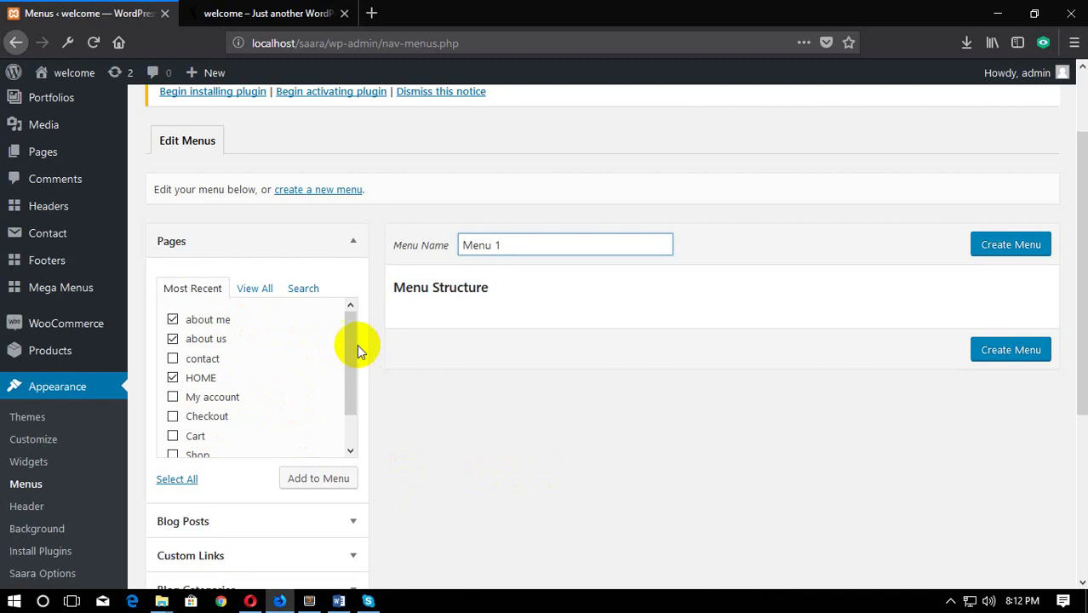
drag(358, 350, 342, 389)
click(174, 419)
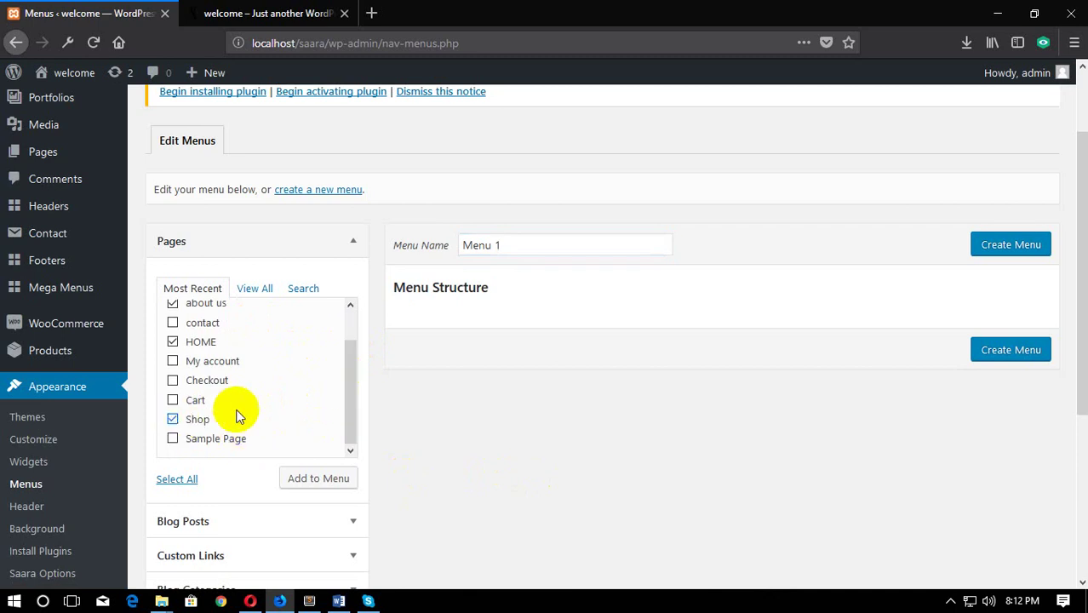
click(204, 385)
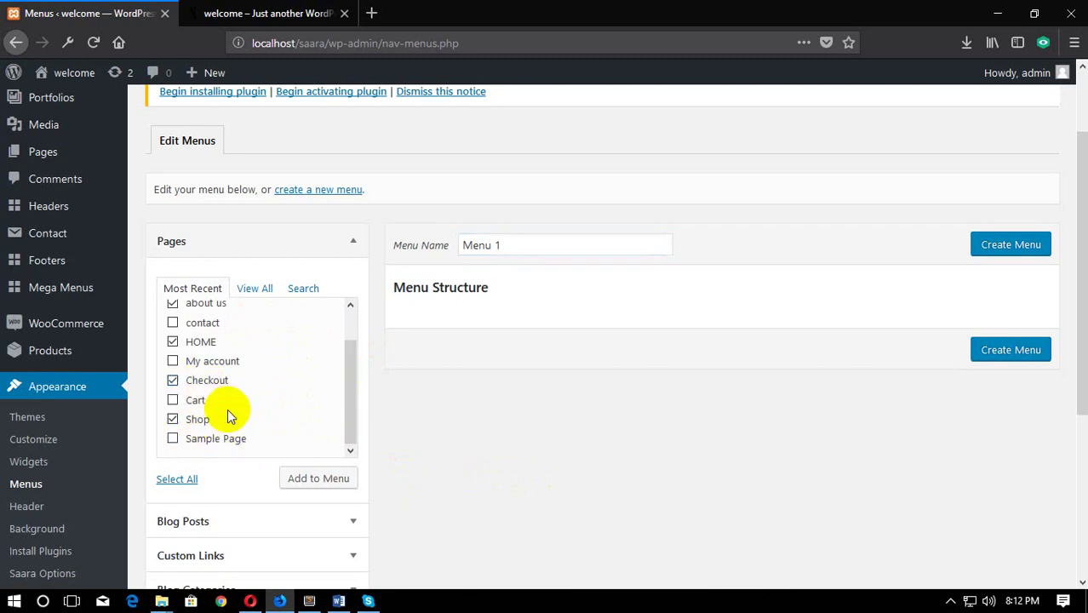
scroll(187, 407, up, 1)
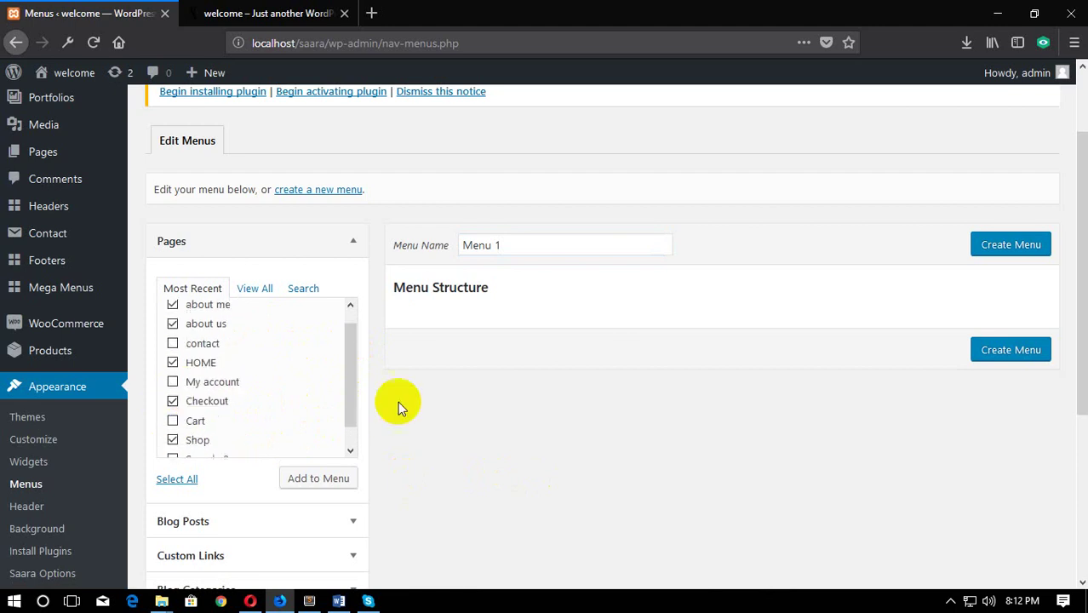
scroll(323, 443, down, 1)
click(311, 479)
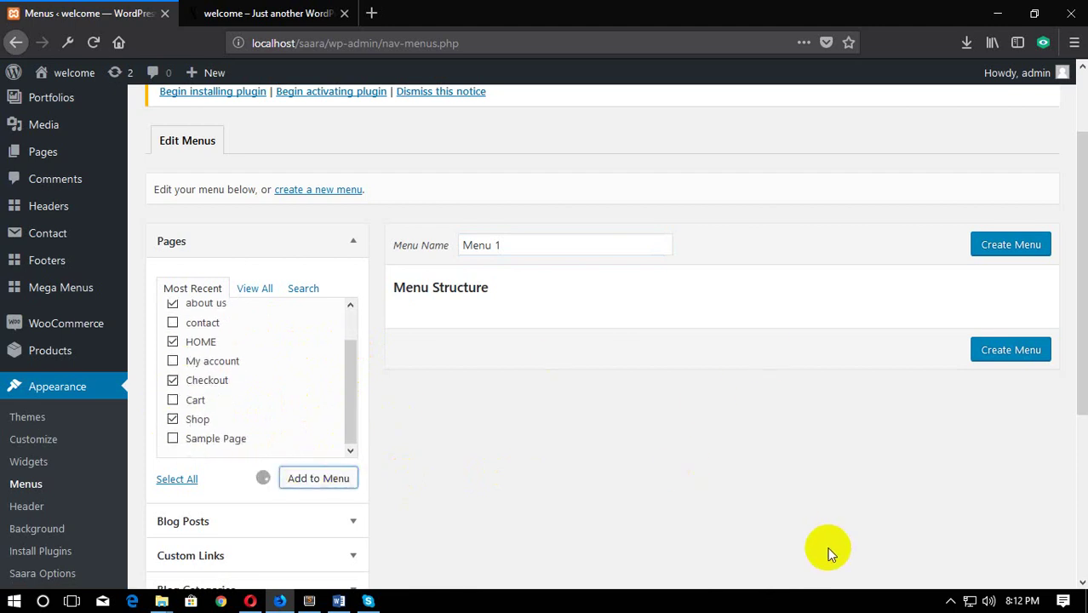
Step: Reorder the menu items as HOME, about me, Shop, about us, Checkout and create the menu
scroll(826, 549, up, 2)
scroll(826, 550, down, 5)
scroll(826, 549, up, 3)
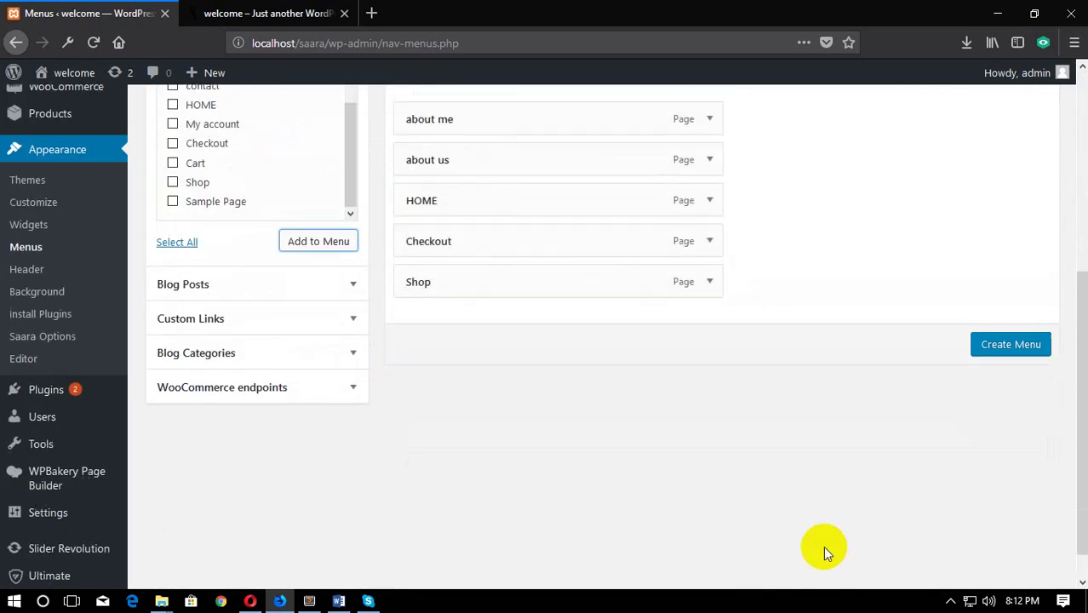
drag(502, 347, 507, 269)
drag(522, 429, 555, 349)
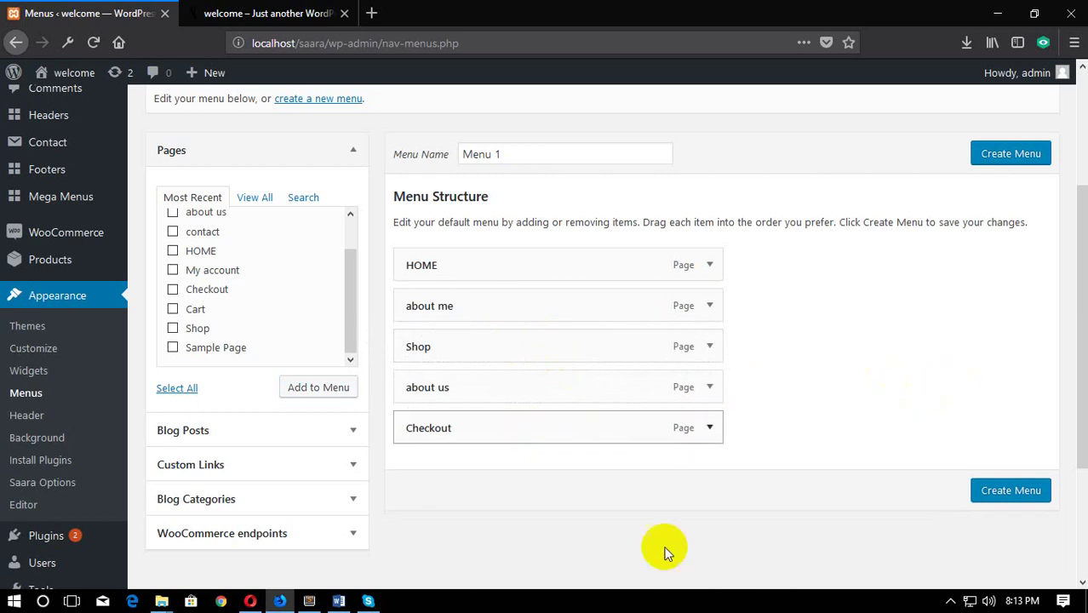
click(1028, 152)
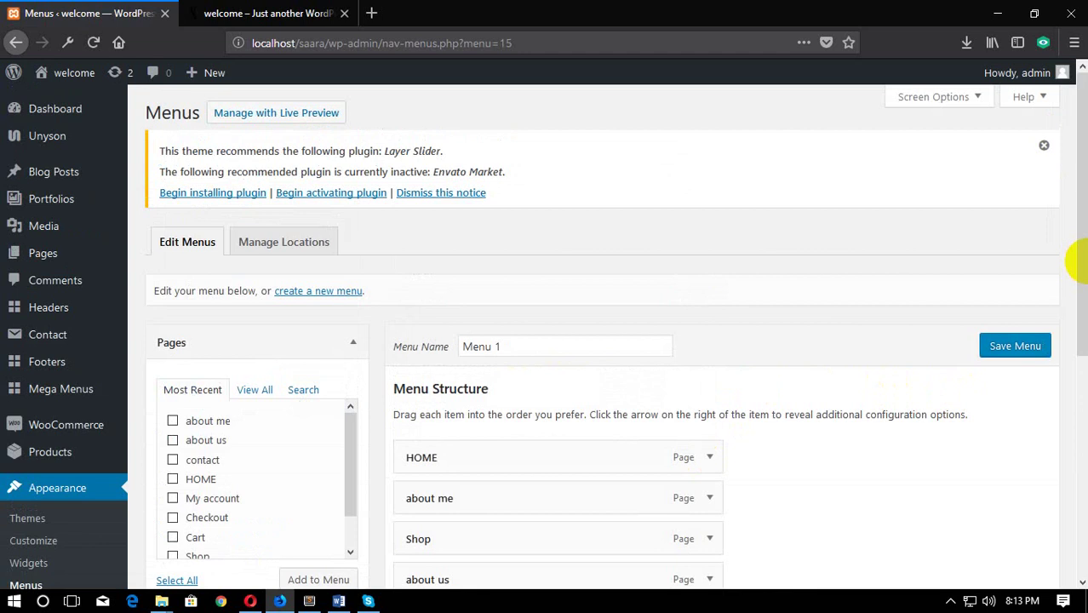
Step: Assign Menu 1 to the Main Menu display location and save the menu
scroll(1078, 266, down, 5)
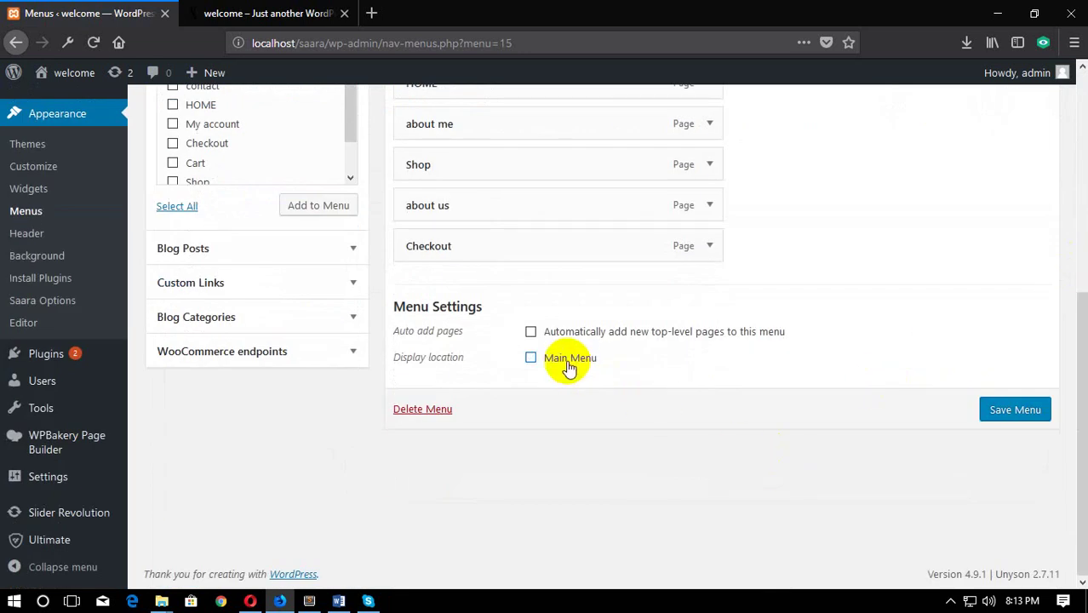
drag(568, 366, 525, 359)
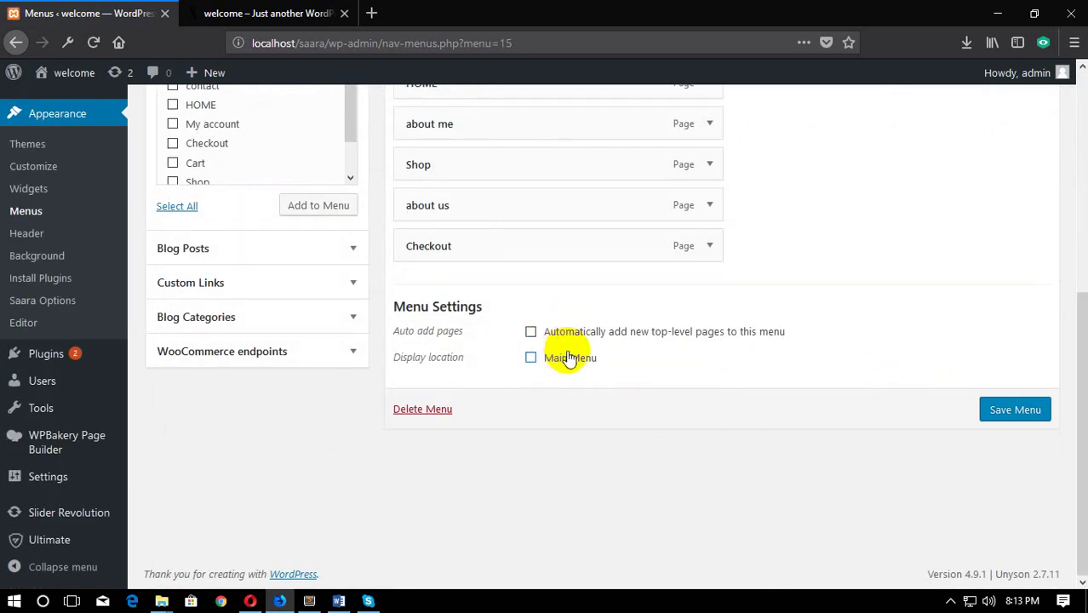
click(569, 357)
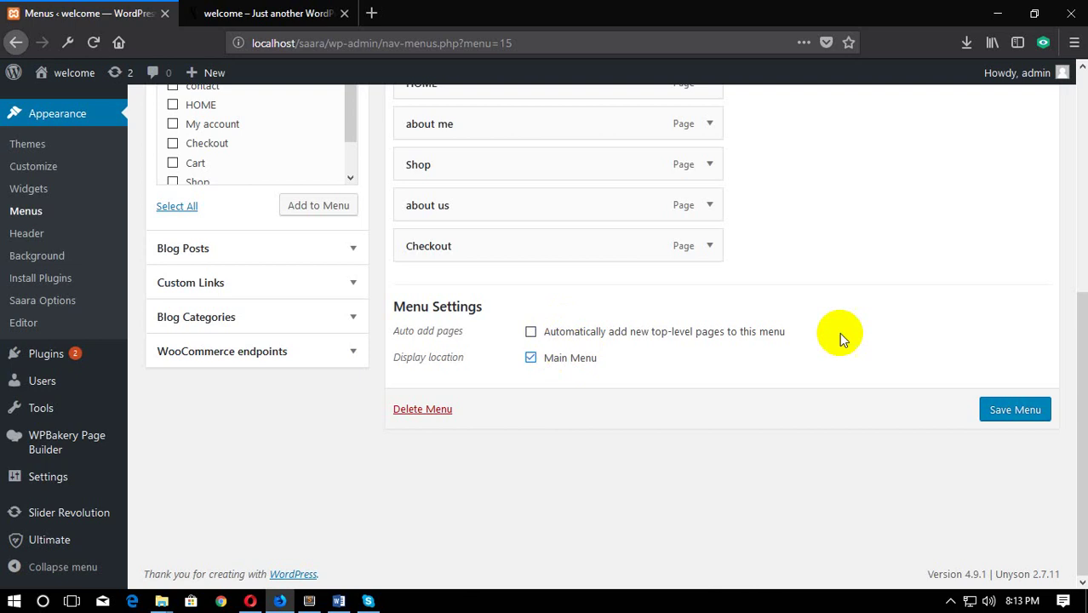
click(1015, 411)
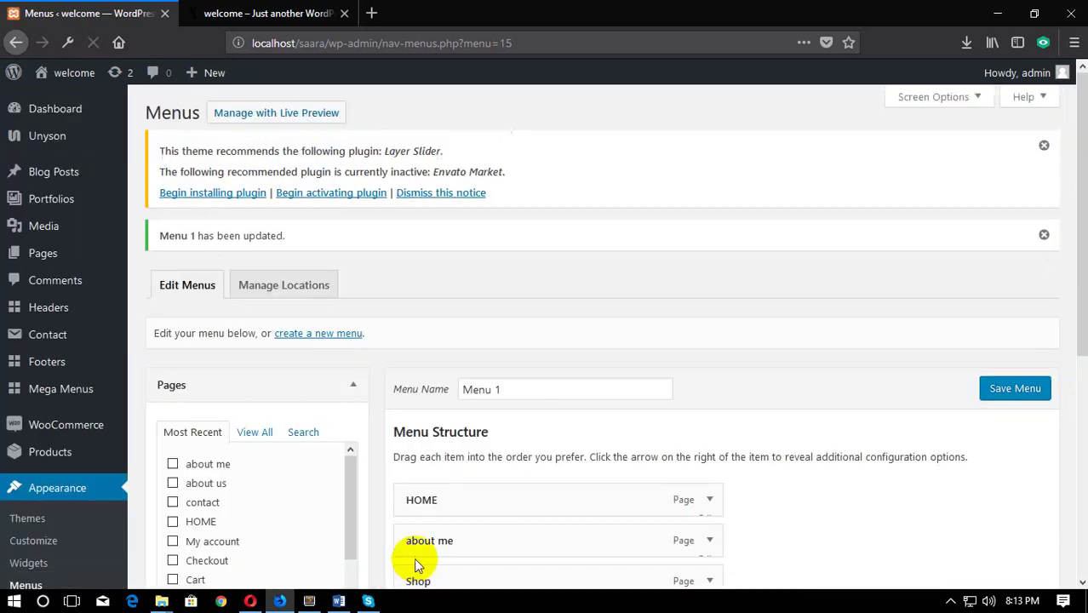
Step: Check the navigation menu on the site's front page and return to the Menus editor
click(247, 12)
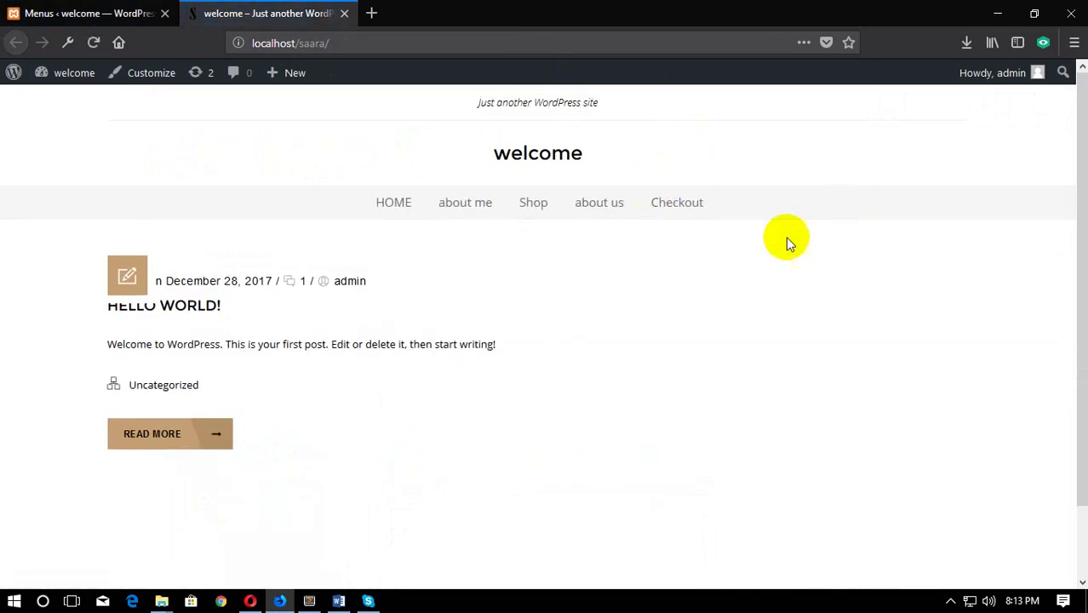
click(106, 13)
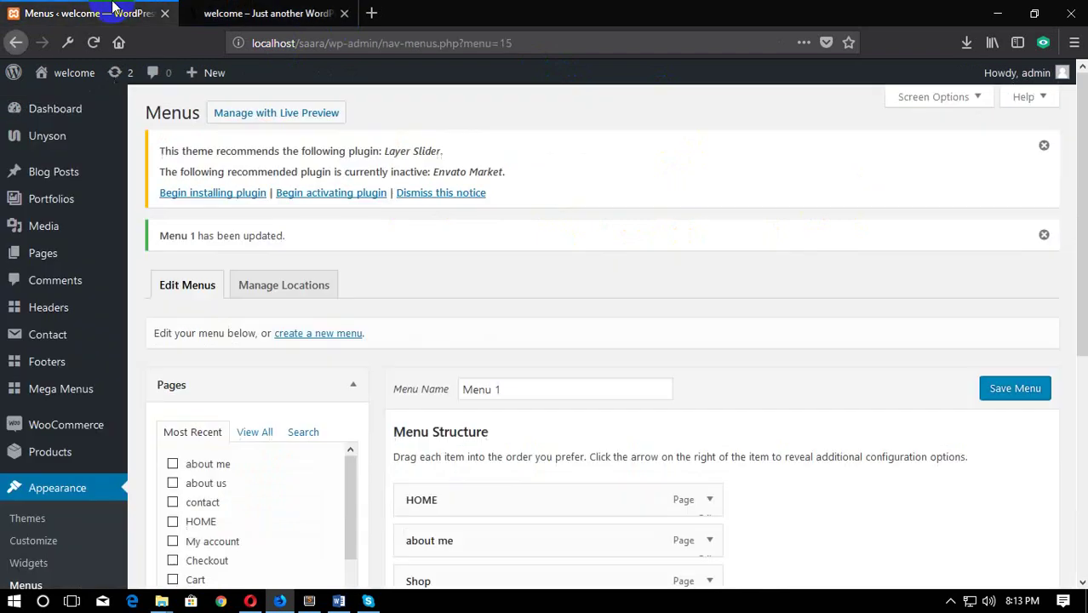
Step: Open the Reading settings and set the homepage to display the static page HOME
scroll(127, 371, down, 3)
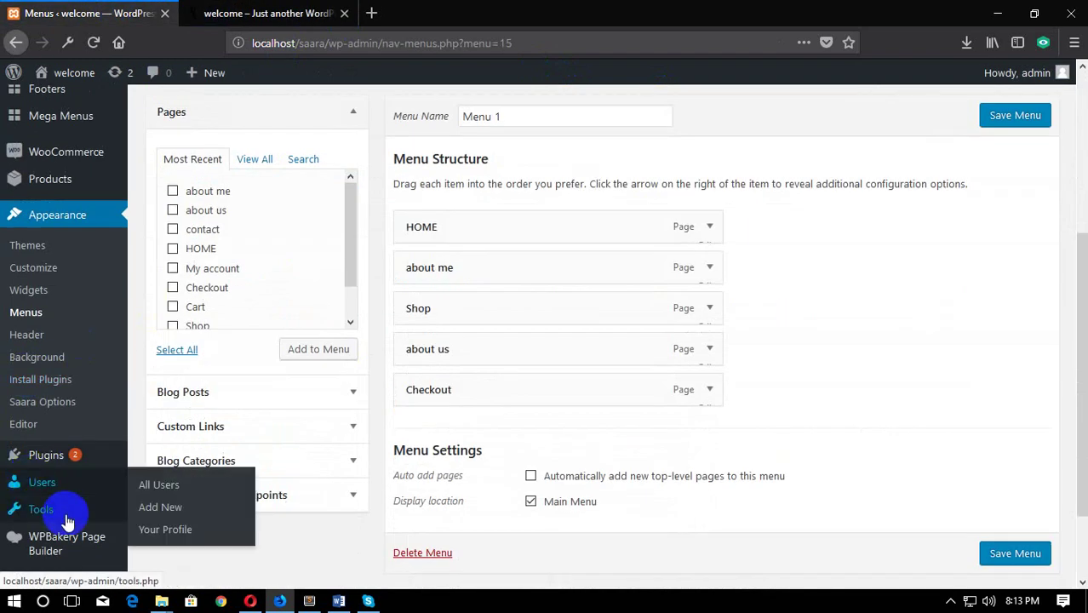
mouse_move(76, 515)
scroll(76, 460, down, 1)
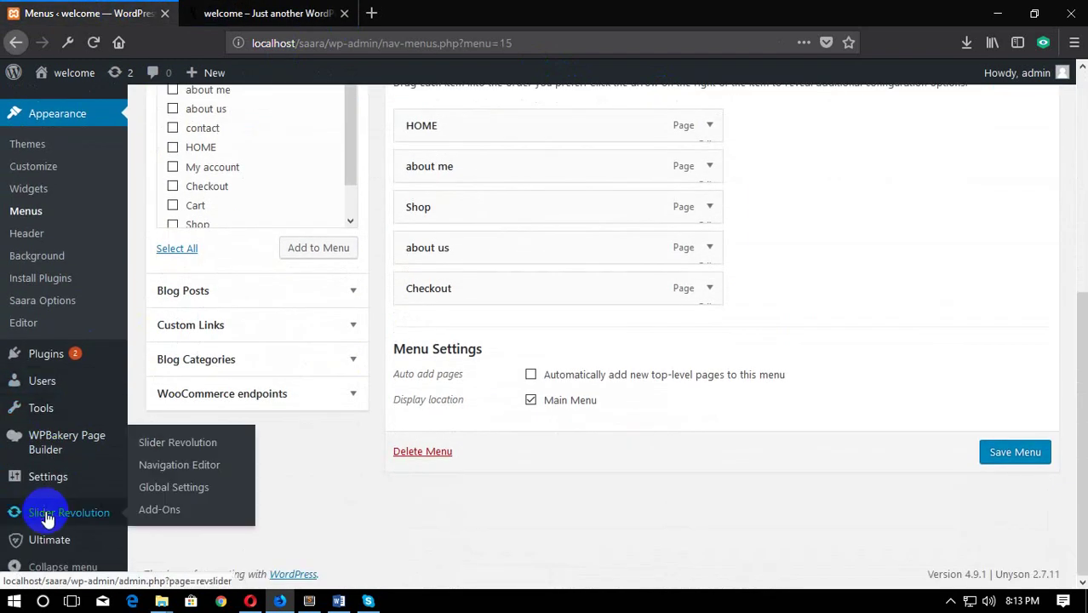
mouse_move(51, 485)
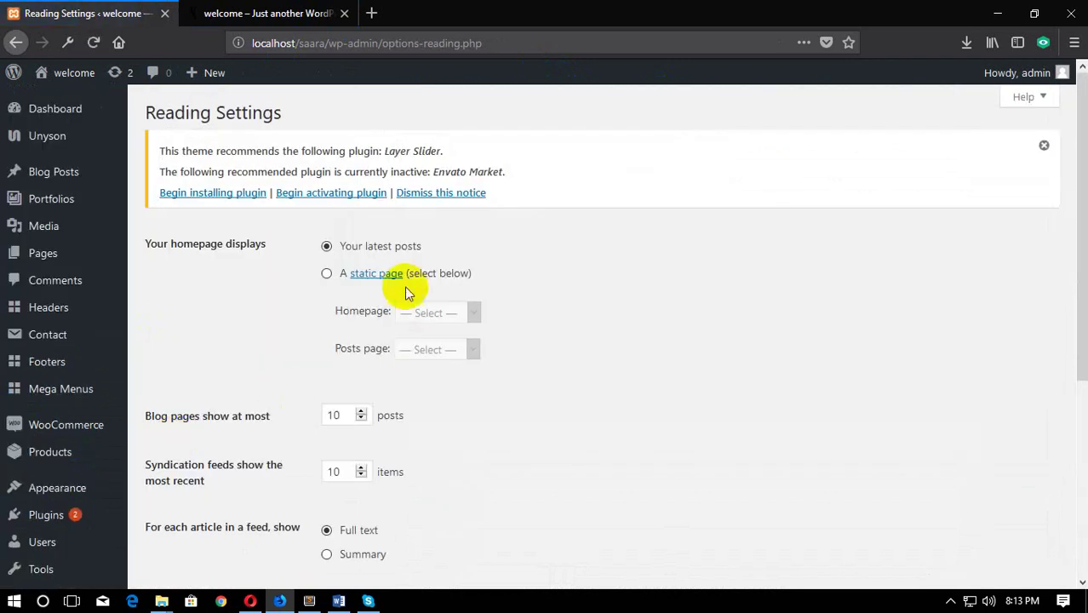
click(327, 275)
click(435, 313)
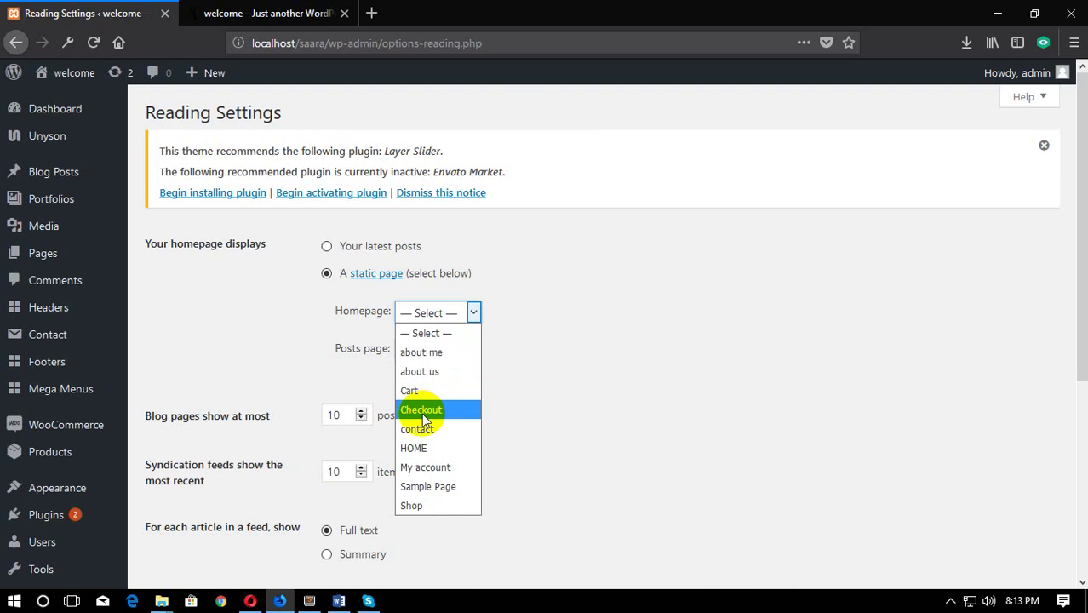
click(414, 448)
Step: Set the posts page to about me and save the Reading settings
click(436, 349)
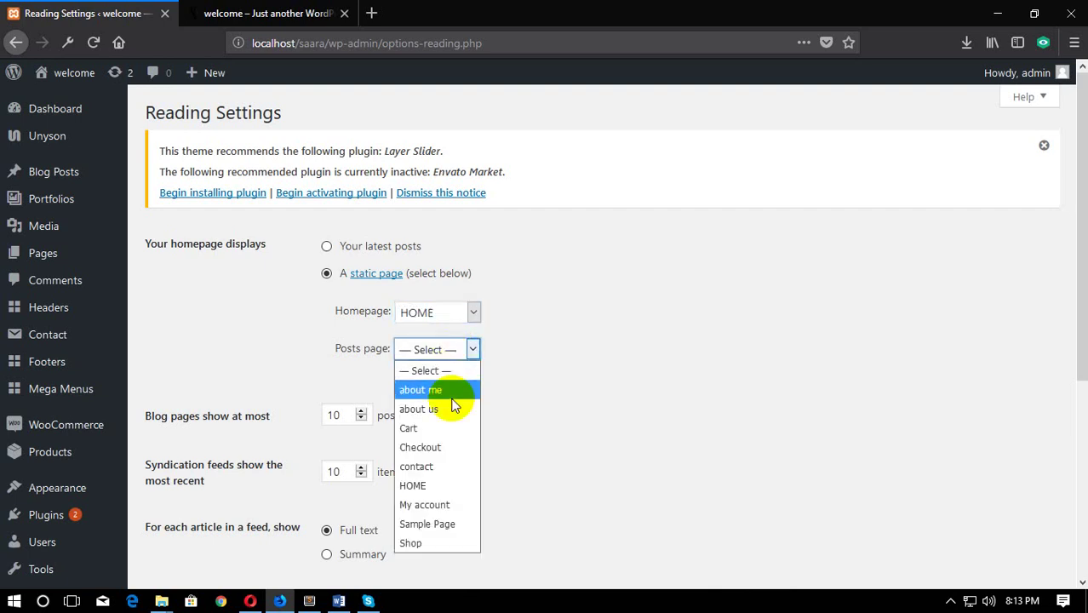
click(439, 388)
scroll(695, 370, down, 1)
scroll(698, 375, down, 3)
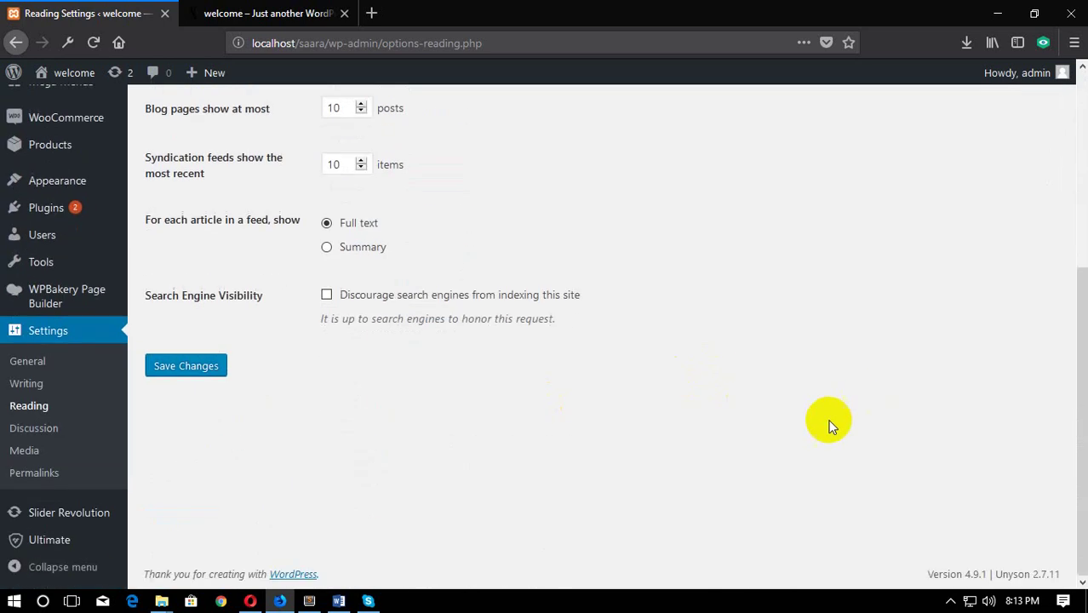
click(205, 367)
Step: Reload the site's front page to check the static homepage, and return to the Reading settings
click(272, 13)
right_click(164, 131)
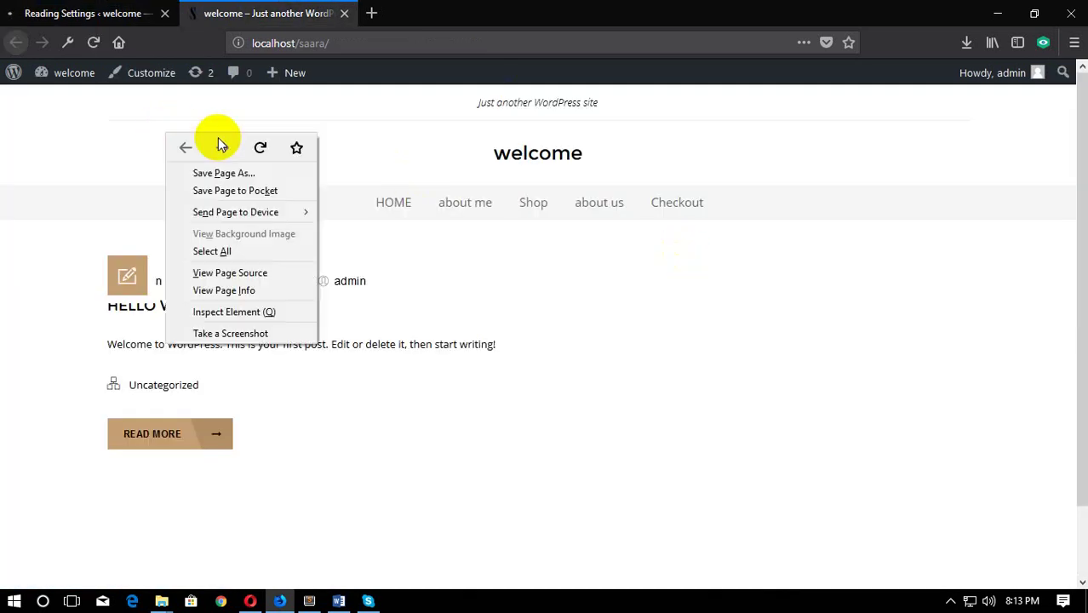
click(259, 147)
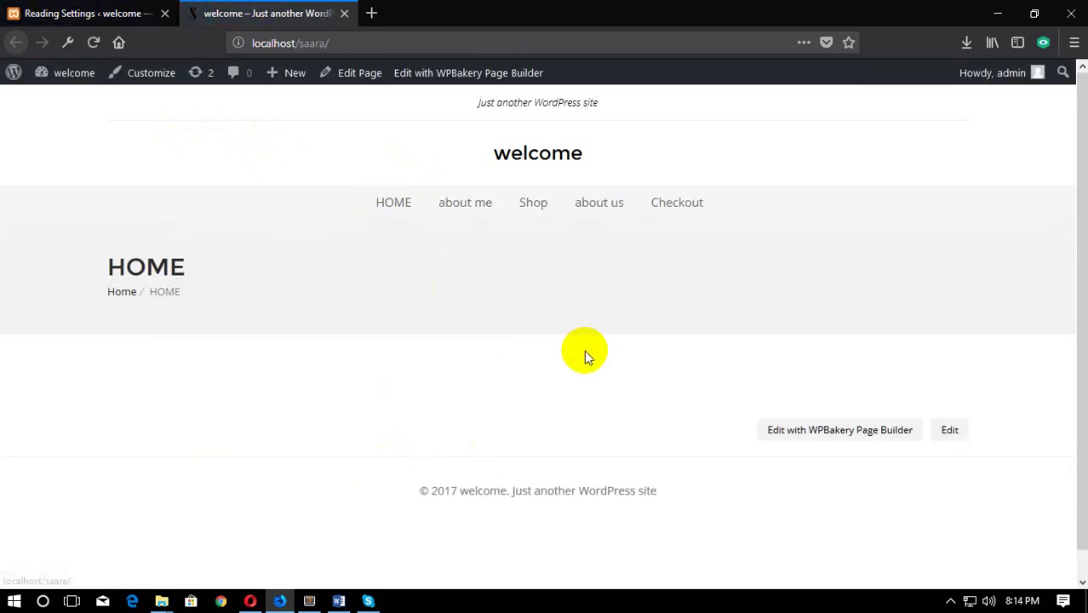
drag(489, 202, 624, 165)
click(425, 151)
click(624, 165)
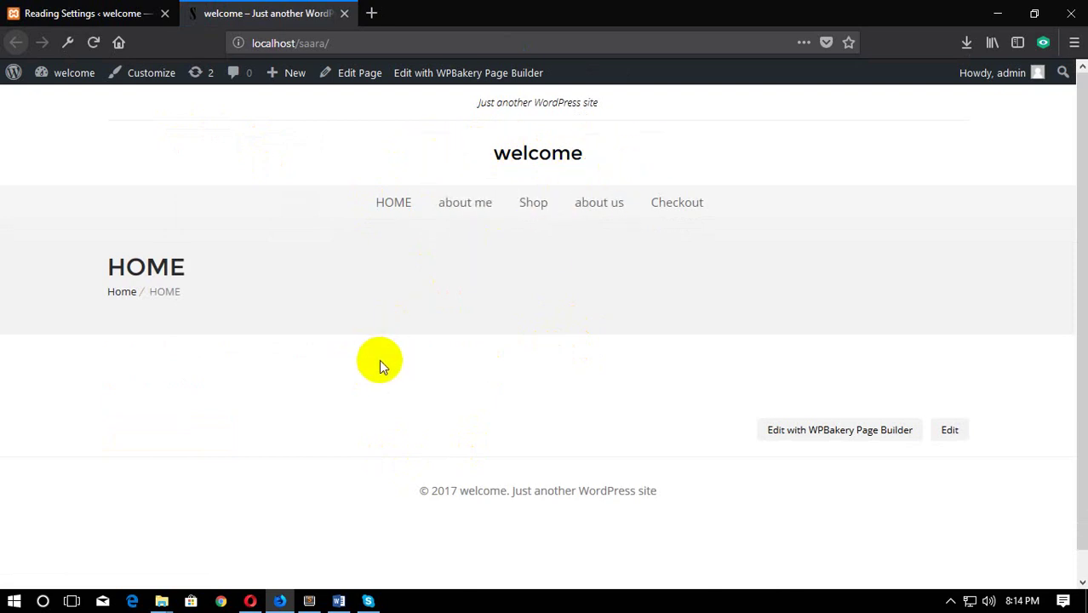
click(95, 7)
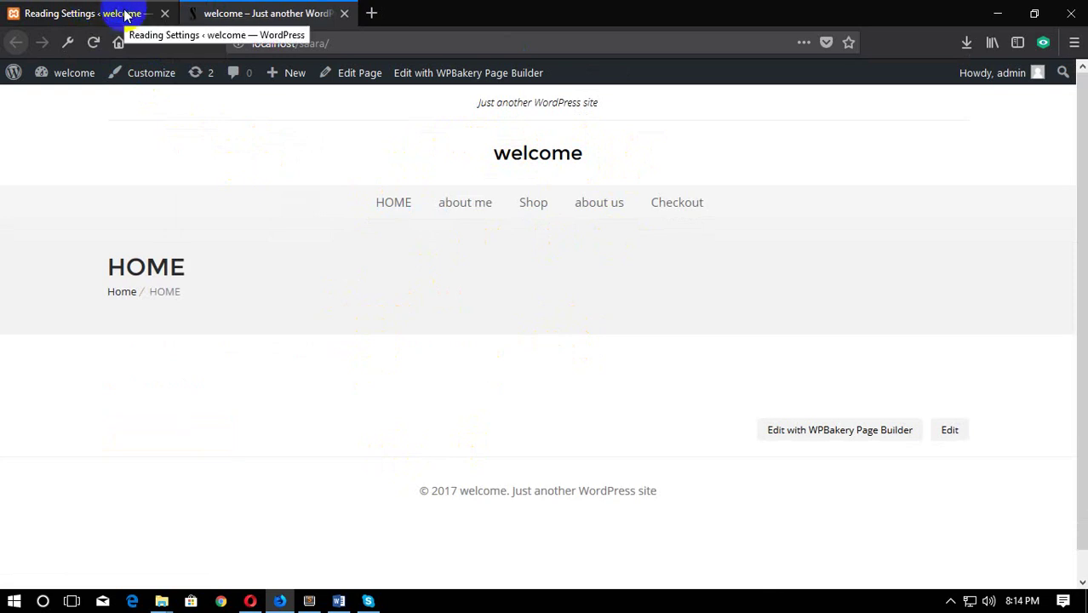
click(126, 14)
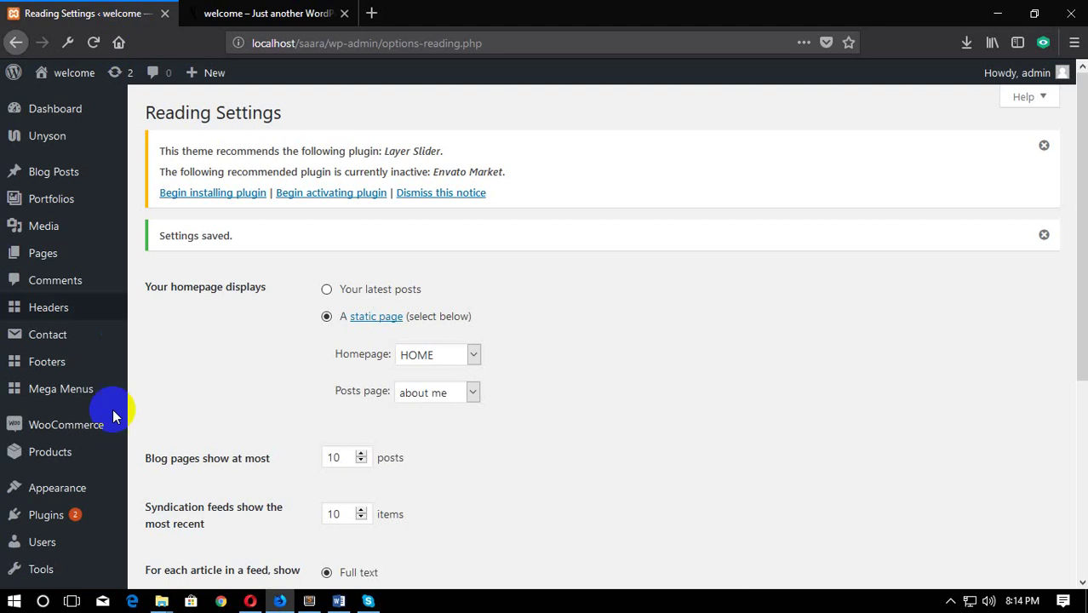
scroll(75, 368, down, 3)
scroll(75, 368, up, 5)
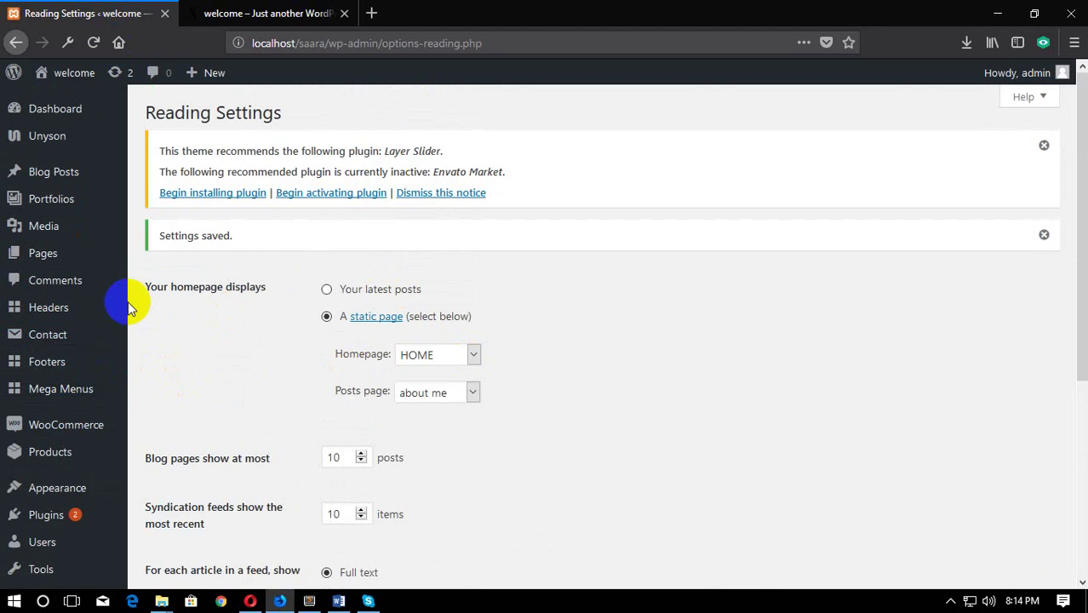
click(288, 12)
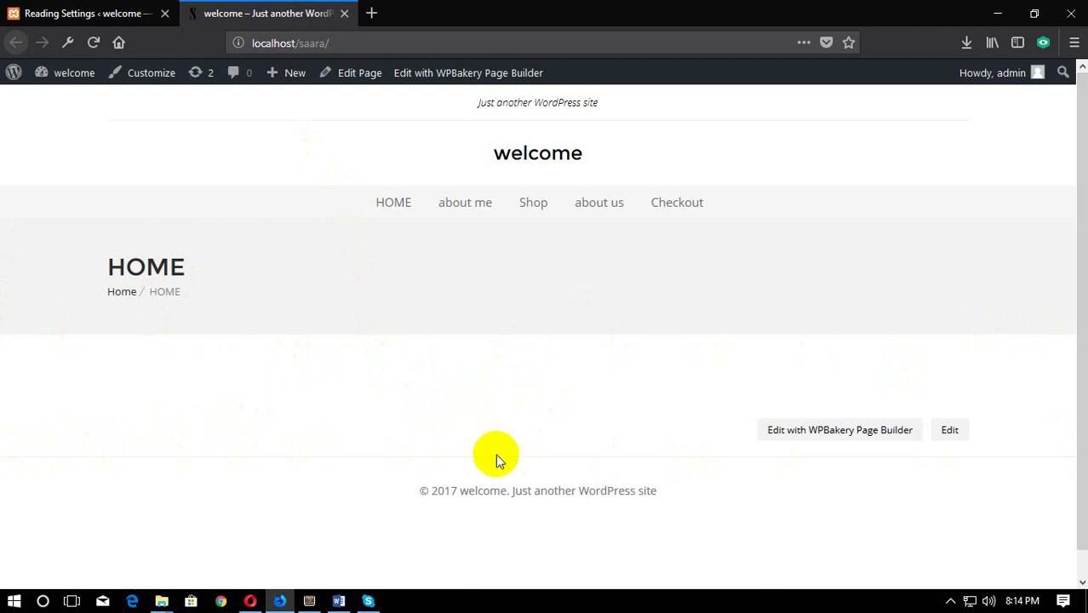
click(37, 8)
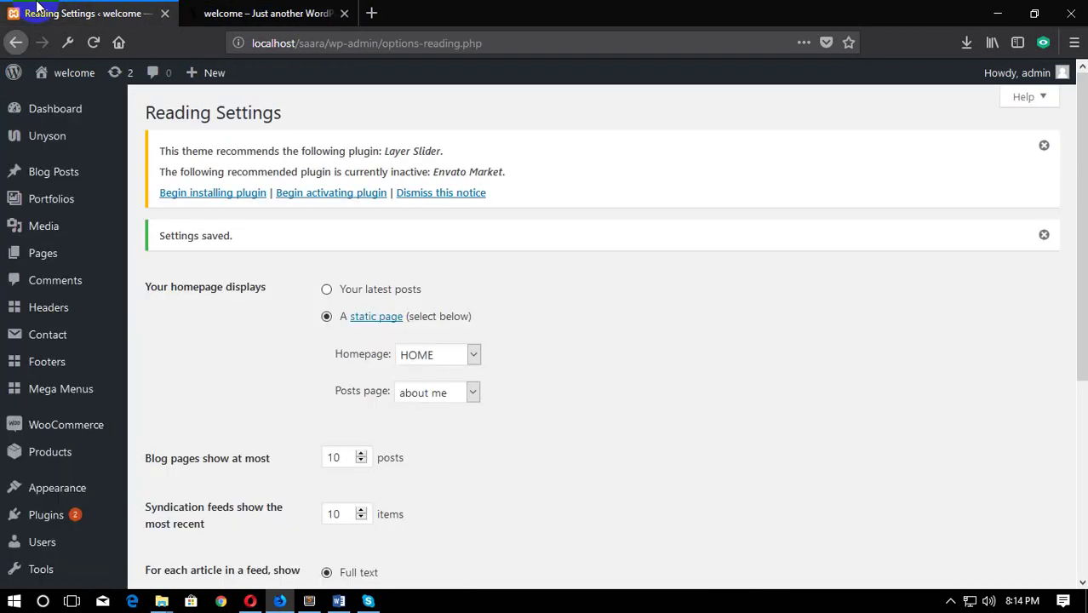
Step: Add a new header titled "header 1" and publish it
mouse_move(72, 314)
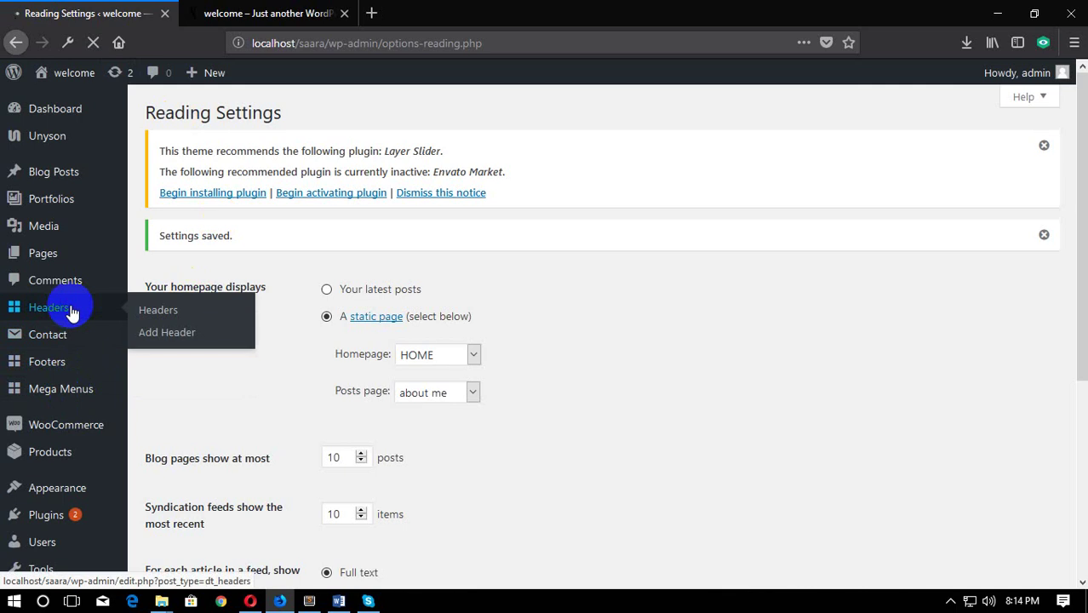
click(72, 313)
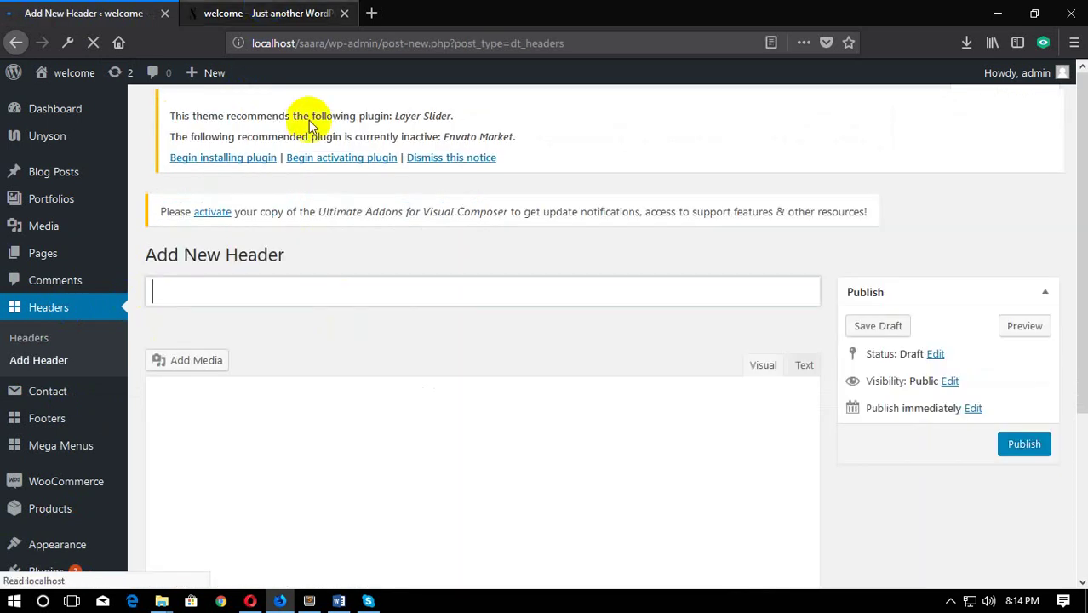
click(262, 299)
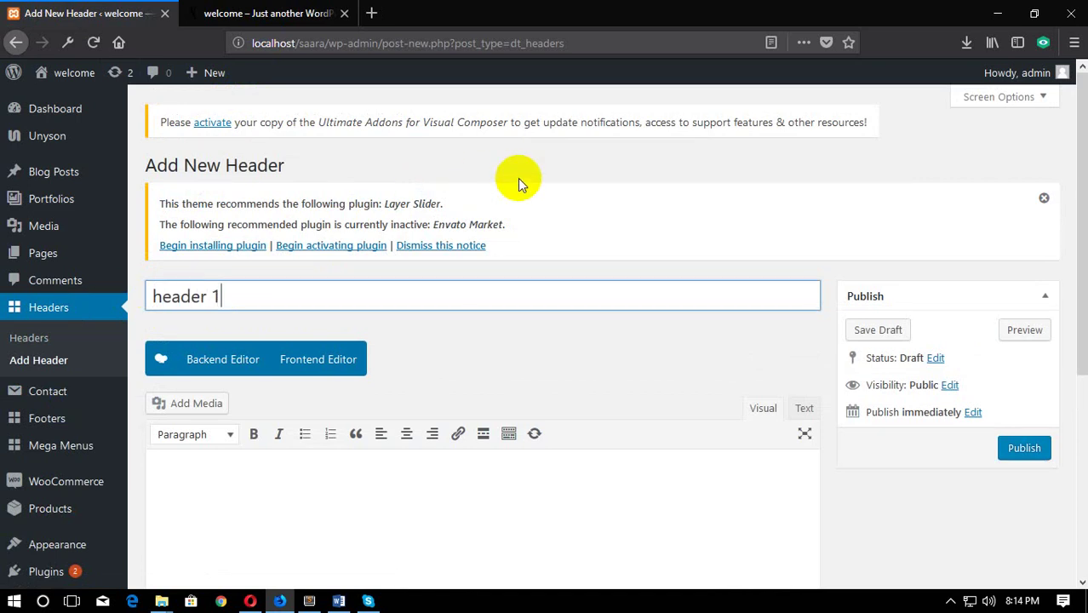
scroll(518, 181, down, 3)
click(1025, 177)
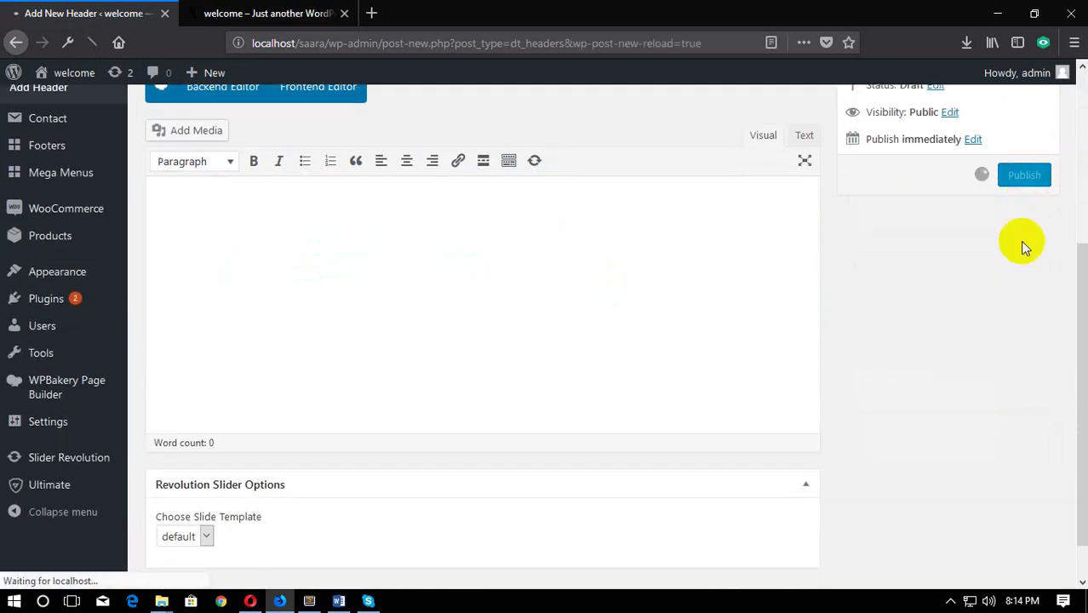
Step: Check the header area on the site's front page and return to editing header 1
click(261, 10)
click(75, 12)
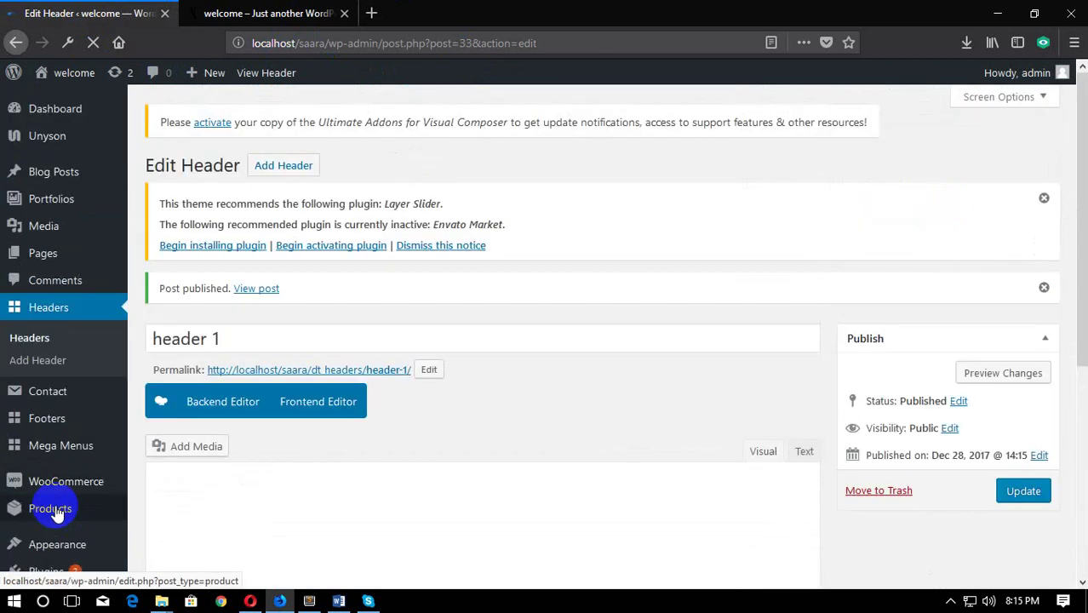
scroll(556, 240, down, 3)
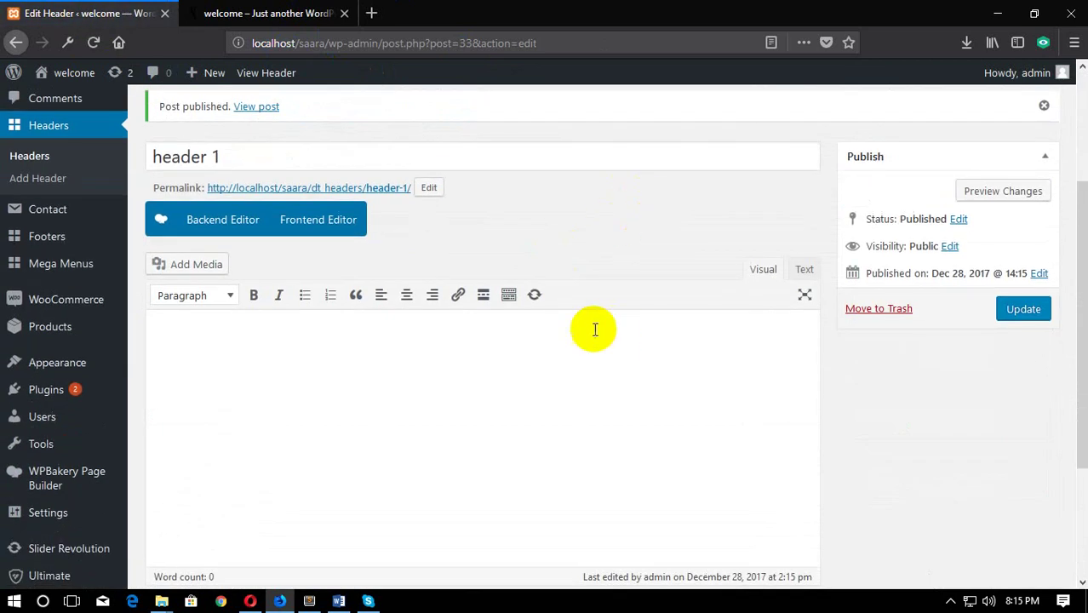
click(215, 7)
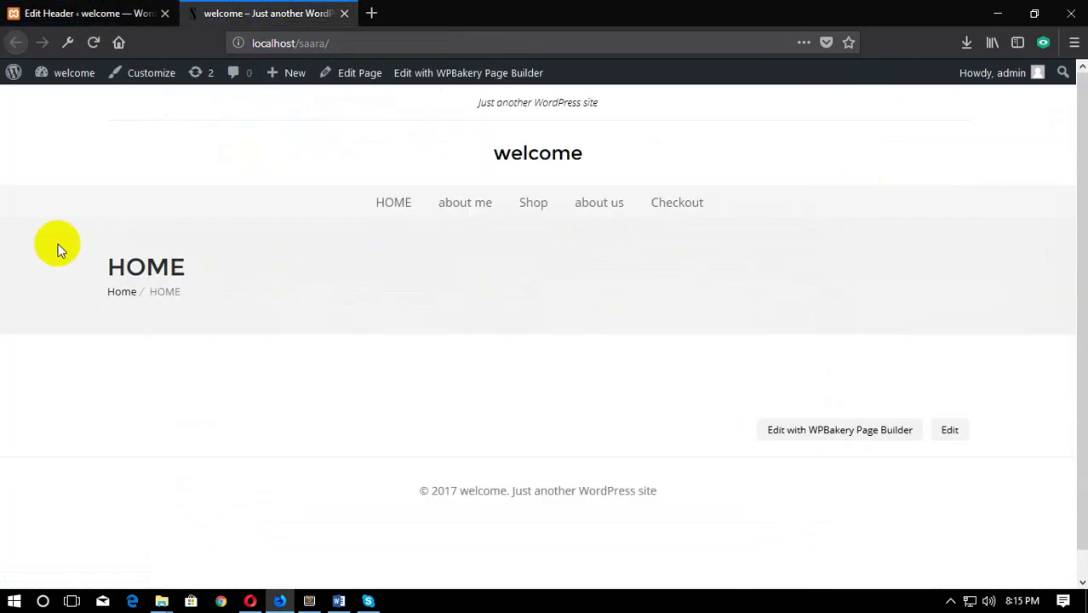
click(44, 7)
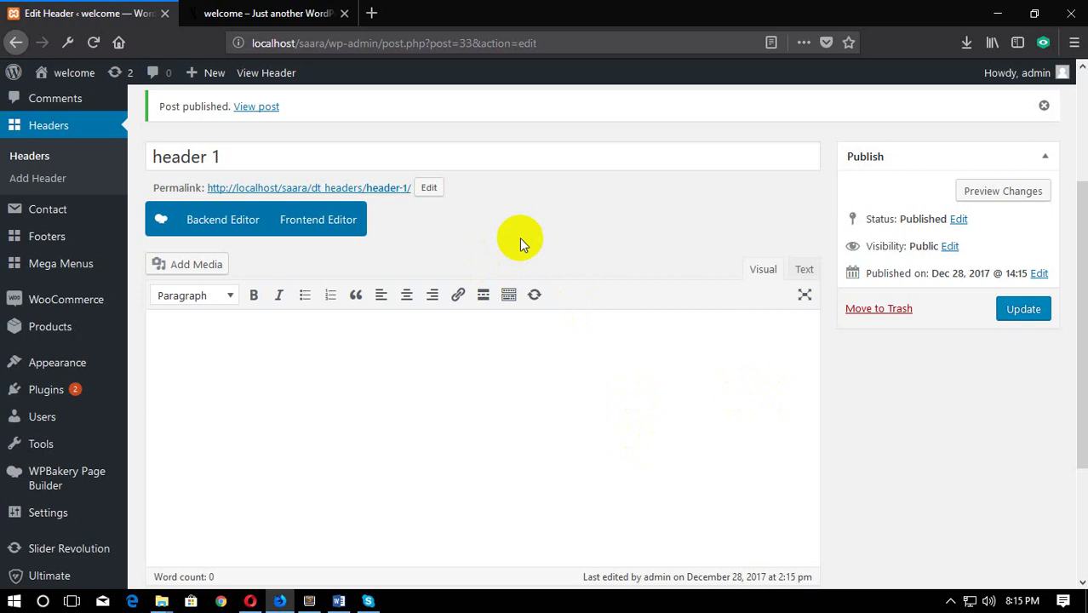
click(268, 13)
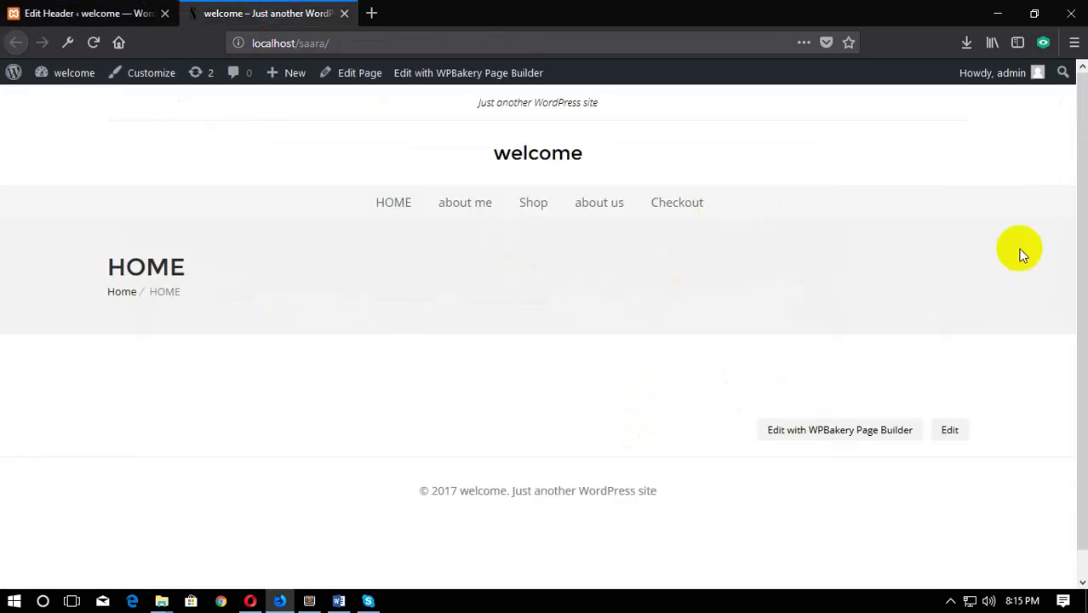
click(36, 11)
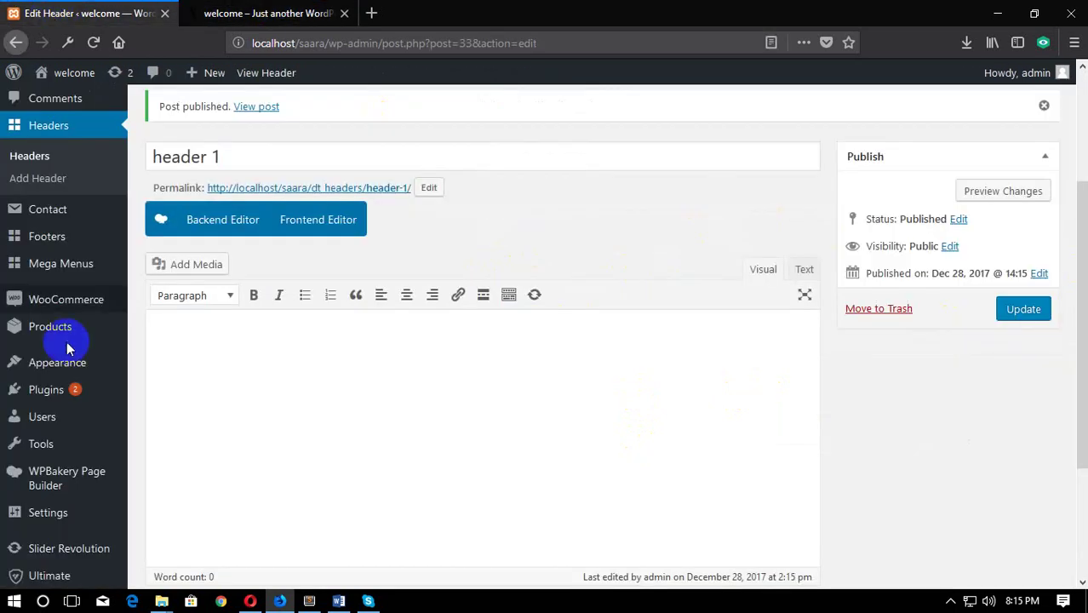
Step: Open the Appearance theme Editor in a new browser tab and move that tab after the front page tab
scroll(72, 349, down, 2)
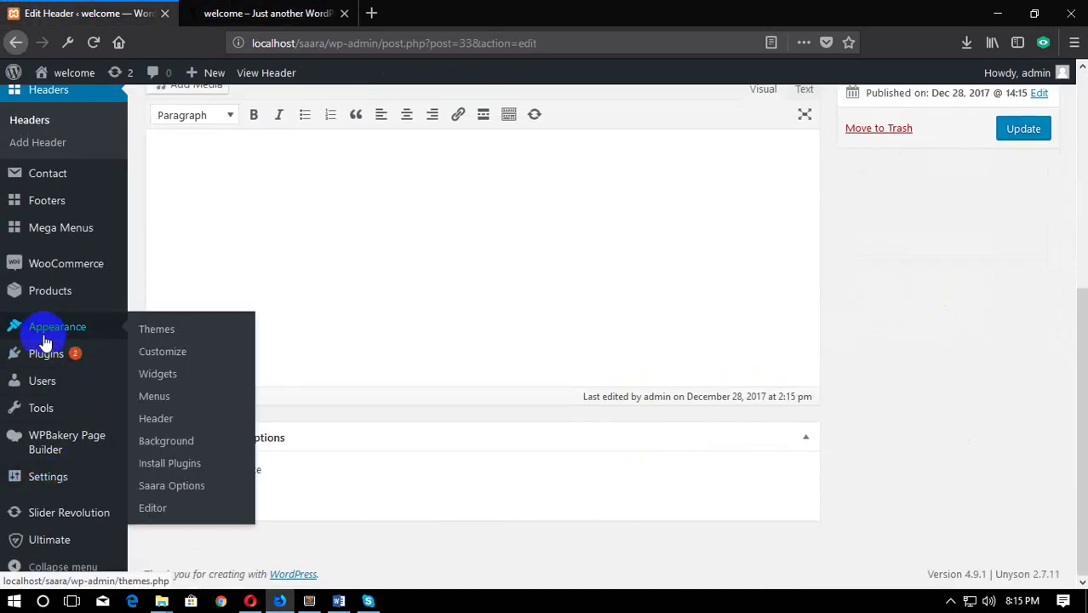
mouse_move(51, 328)
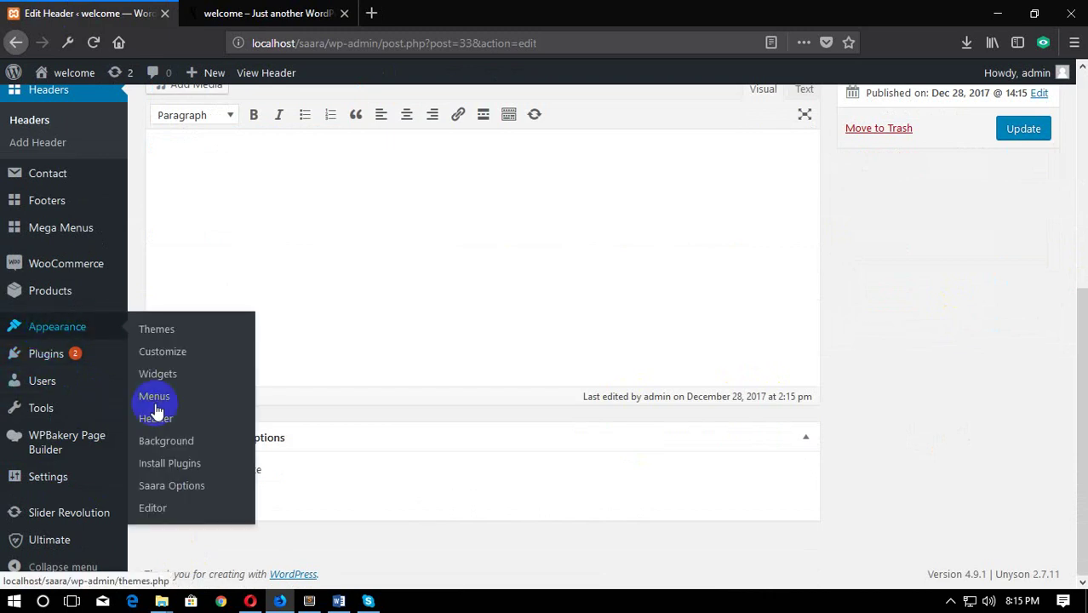
right_click(150, 507)
click(229, 325)
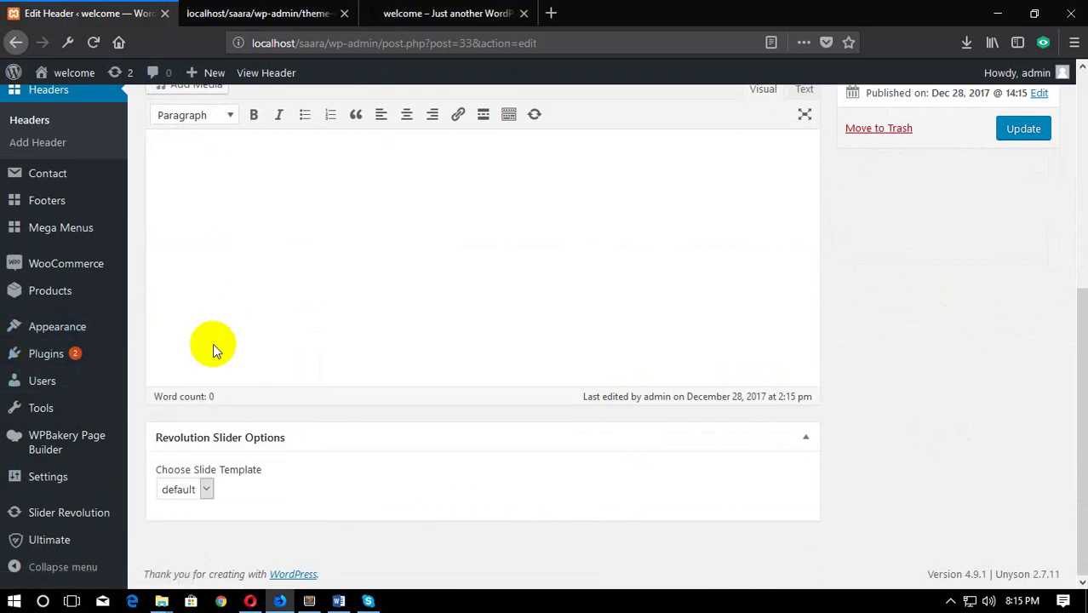
click(229, 10)
drag(217, 8, 409, 10)
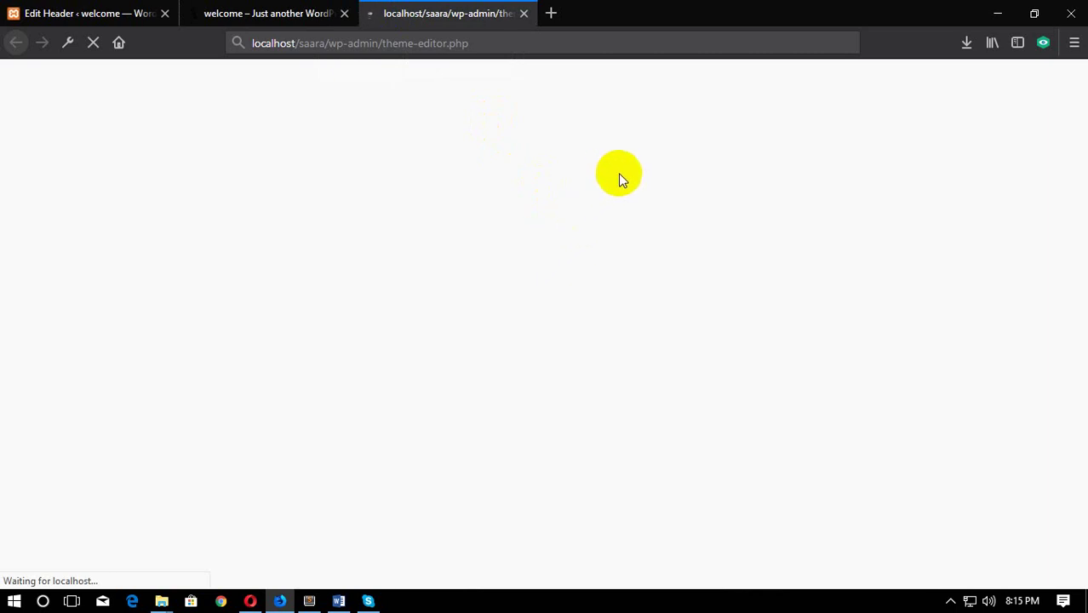
Step: Acknowledge the warning about making direct edits to the theme in the theme editor
click(506, 41)
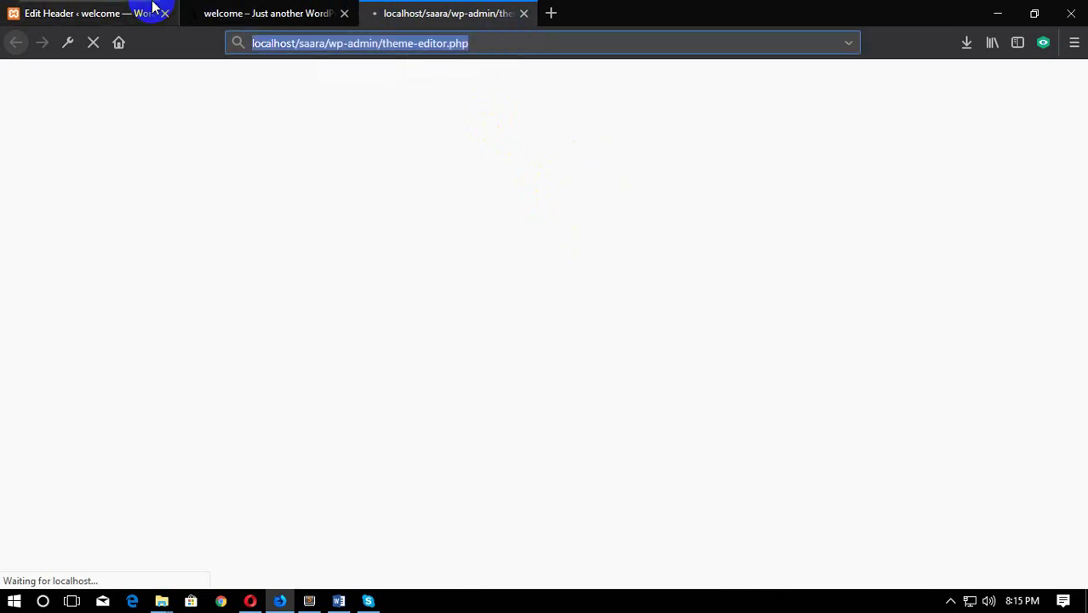
click(479, 7)
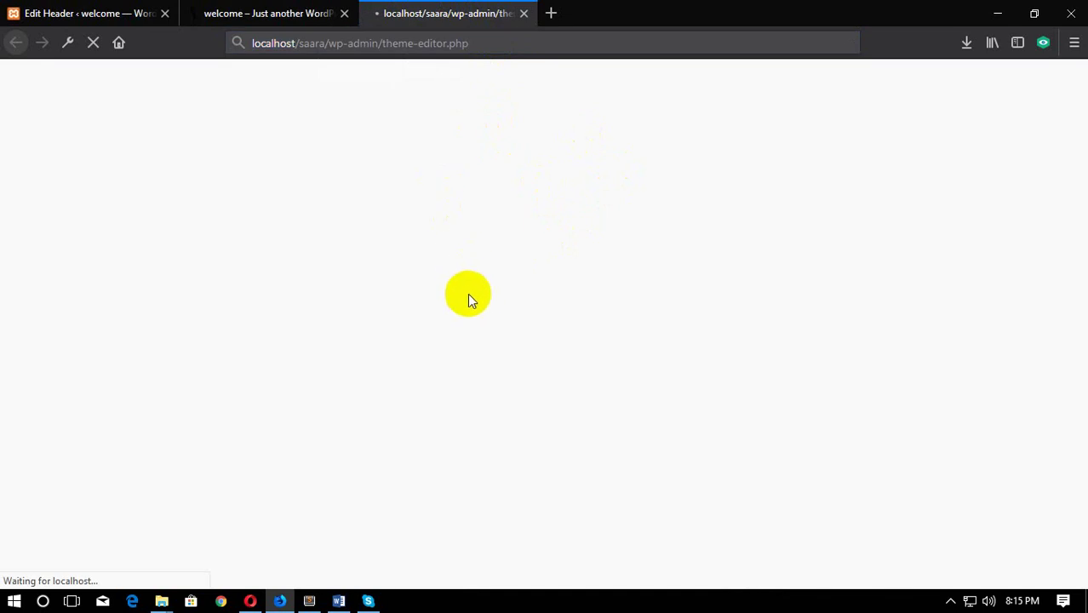
click(250, 8)
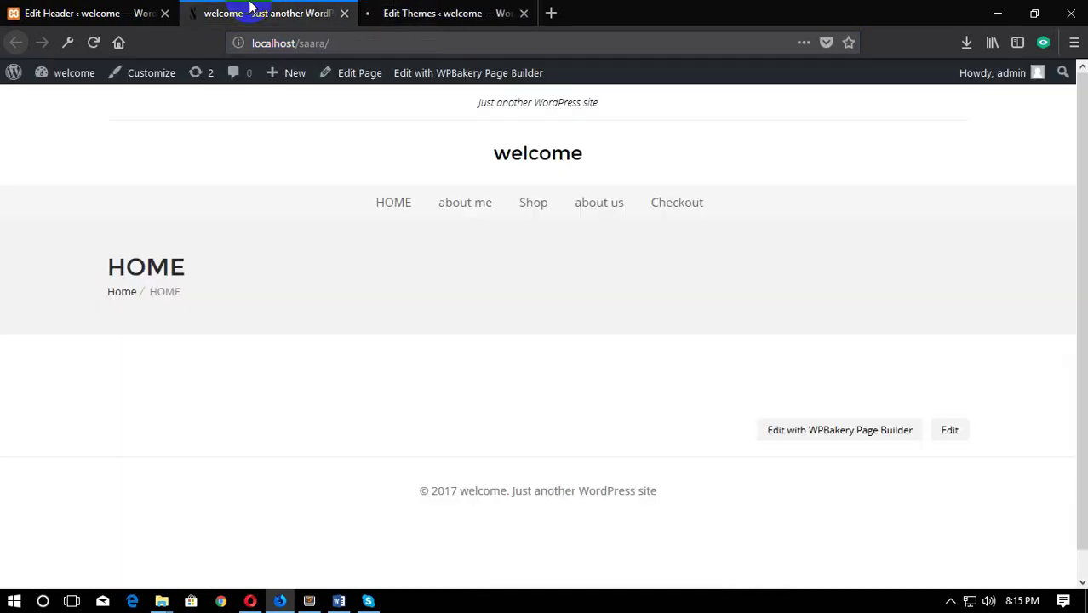
click(439, 8)
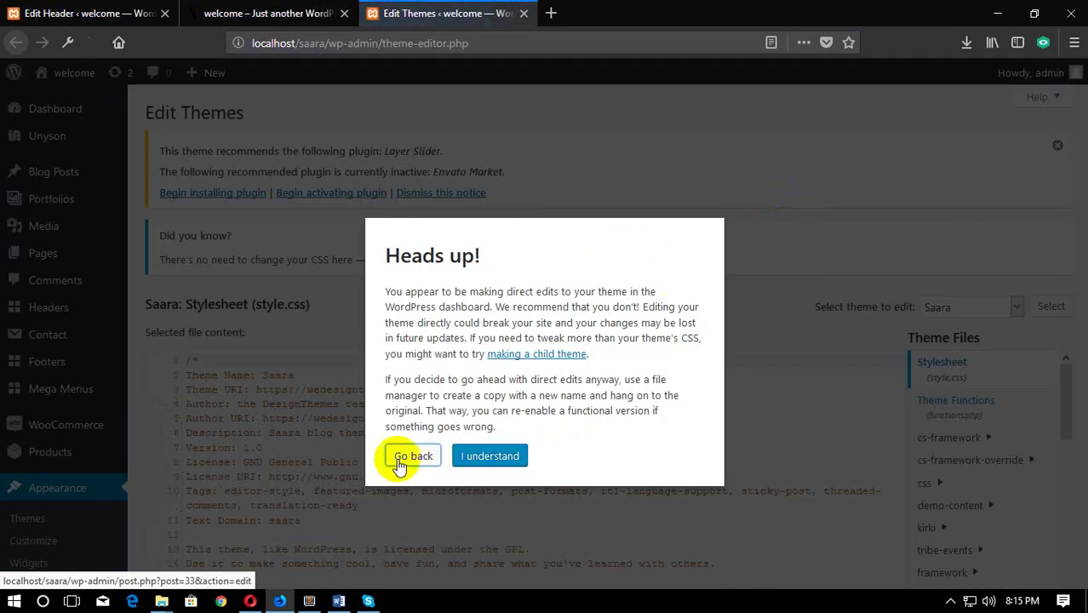
click(486, 455)
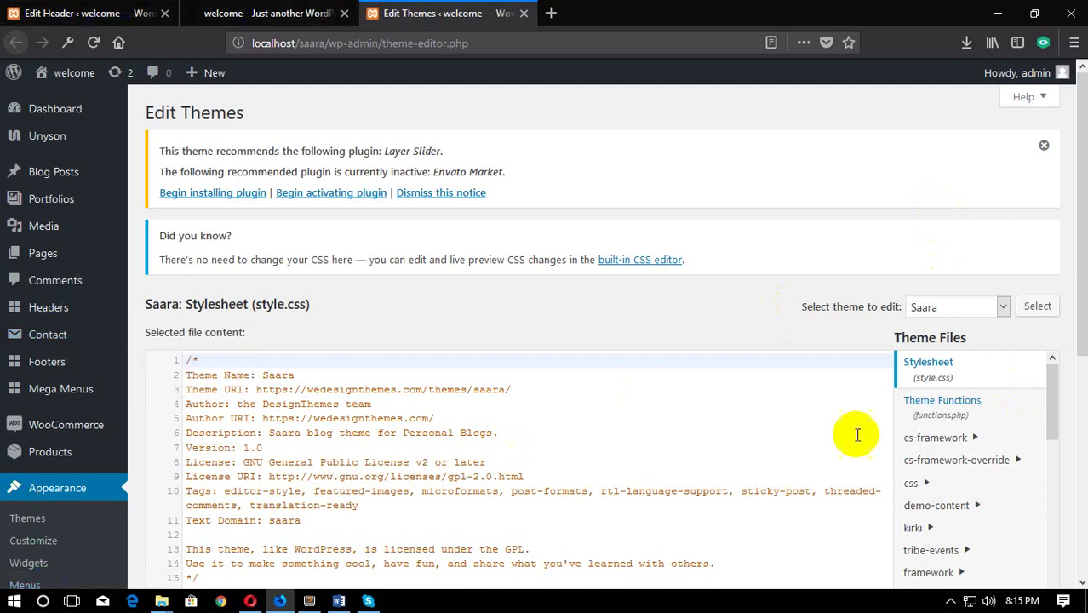
Step: Open the Saara theme's Theme Header file (header.php) in the theme editor
scroll(997, 448, down, 2)
scroll(1069, 265, down, 4)
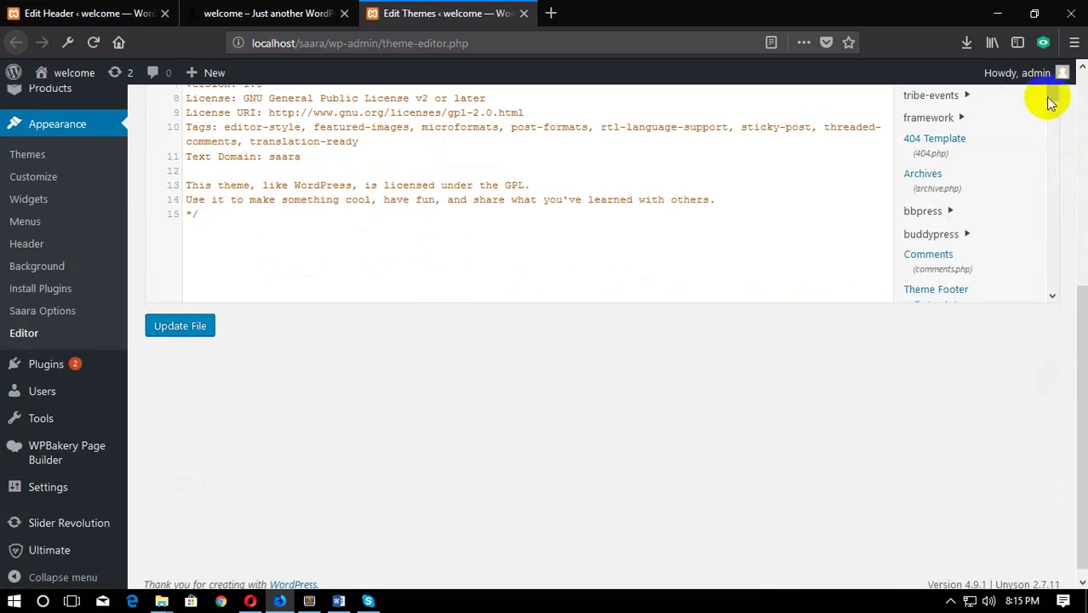
drag(1053, 96, 986, 311)
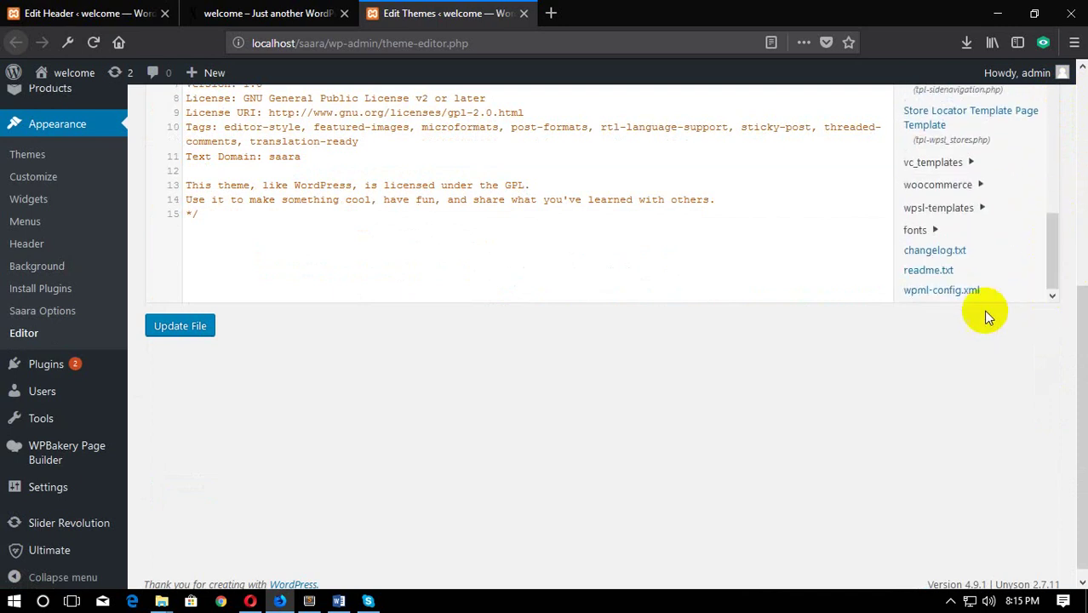
scroll(907, 387, up, 1)
scroll(905, 385, up, 2)
scroll(683, 507, up, 3)
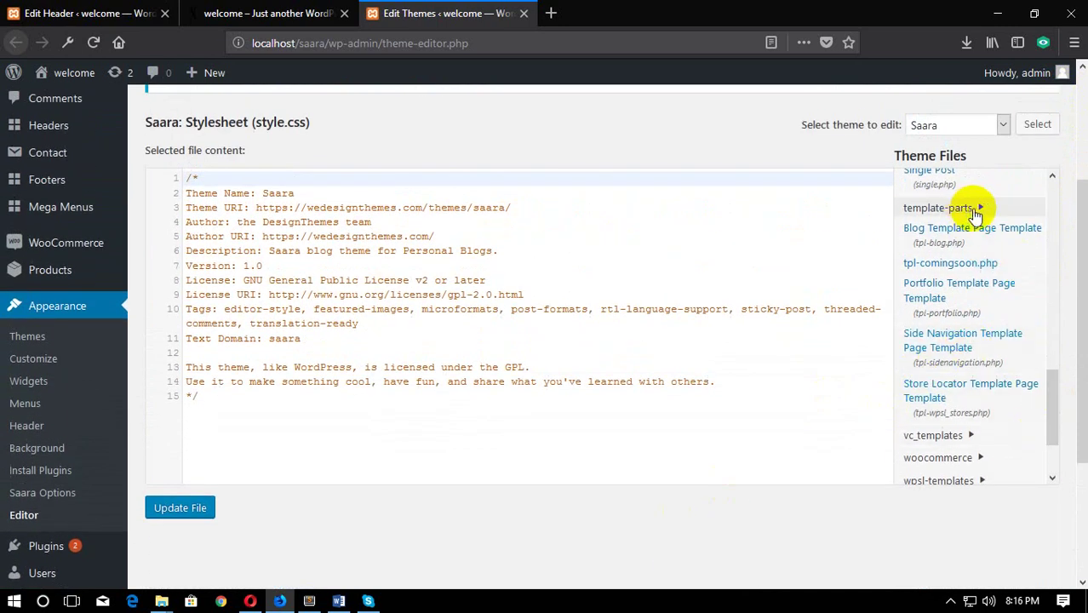
drag(1057, 401, 1059, 297)
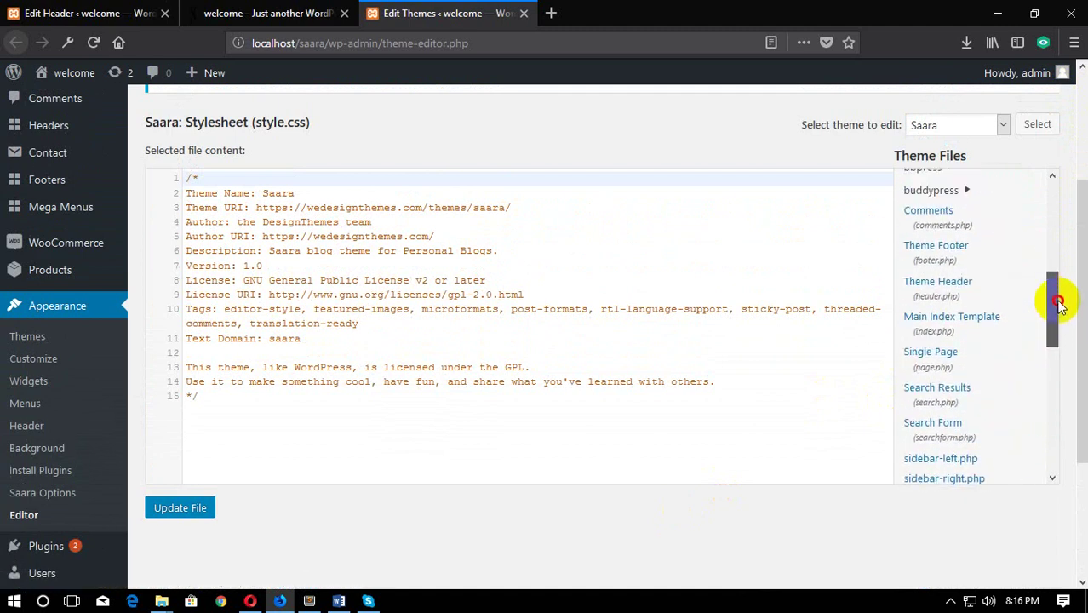
click(912, 298)
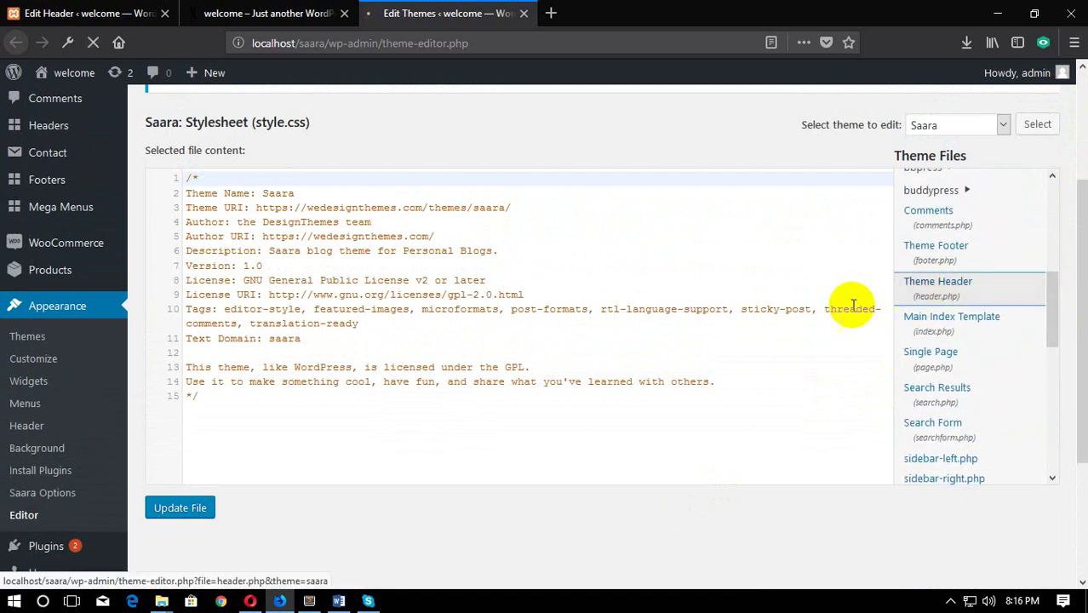
click(247, 13)
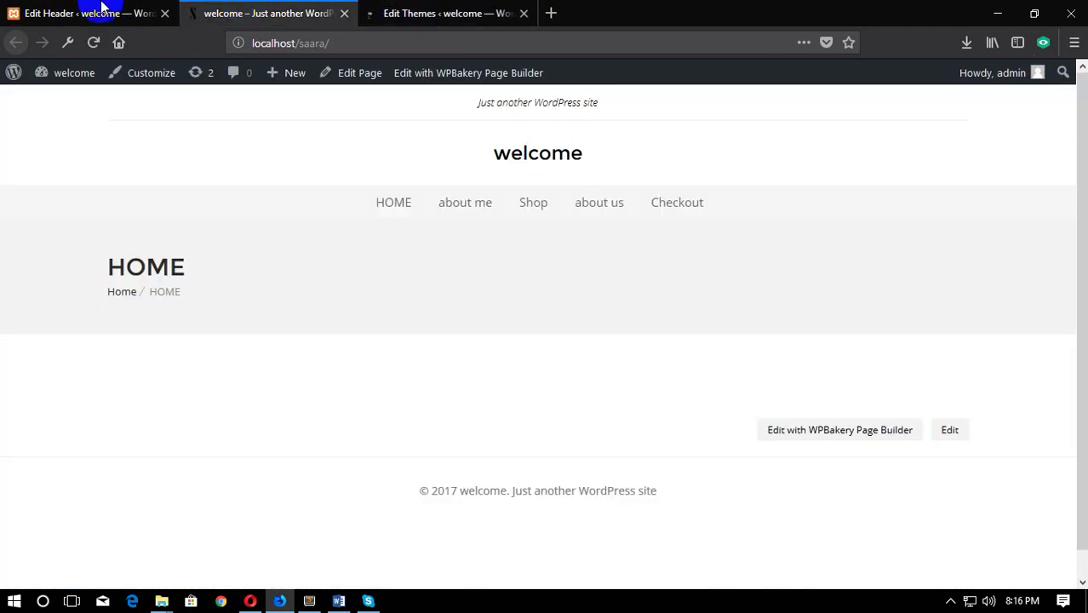
click(93, 13)
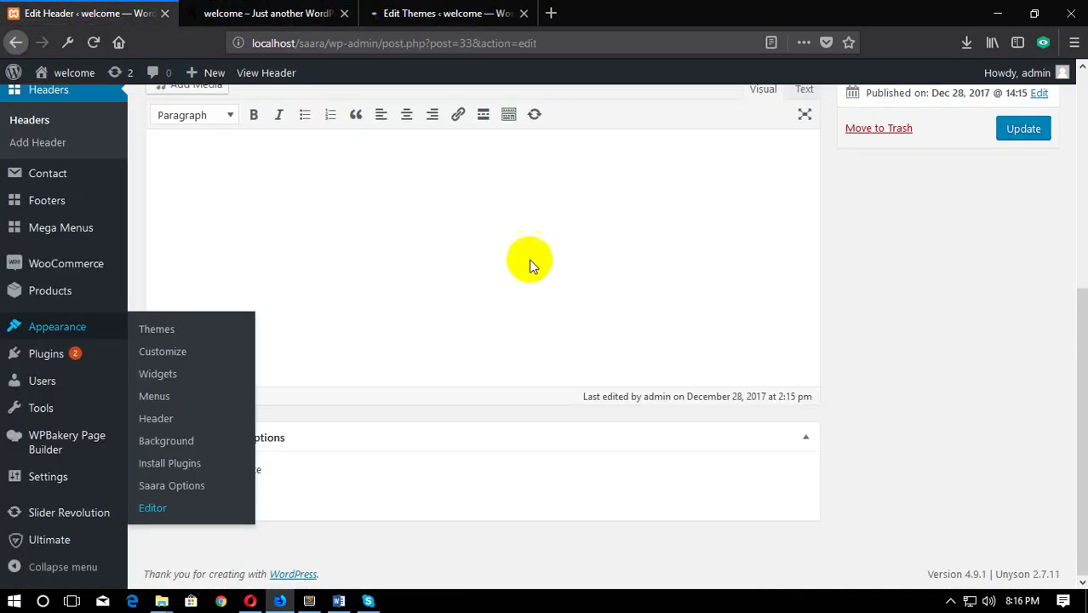
click(447, 13)
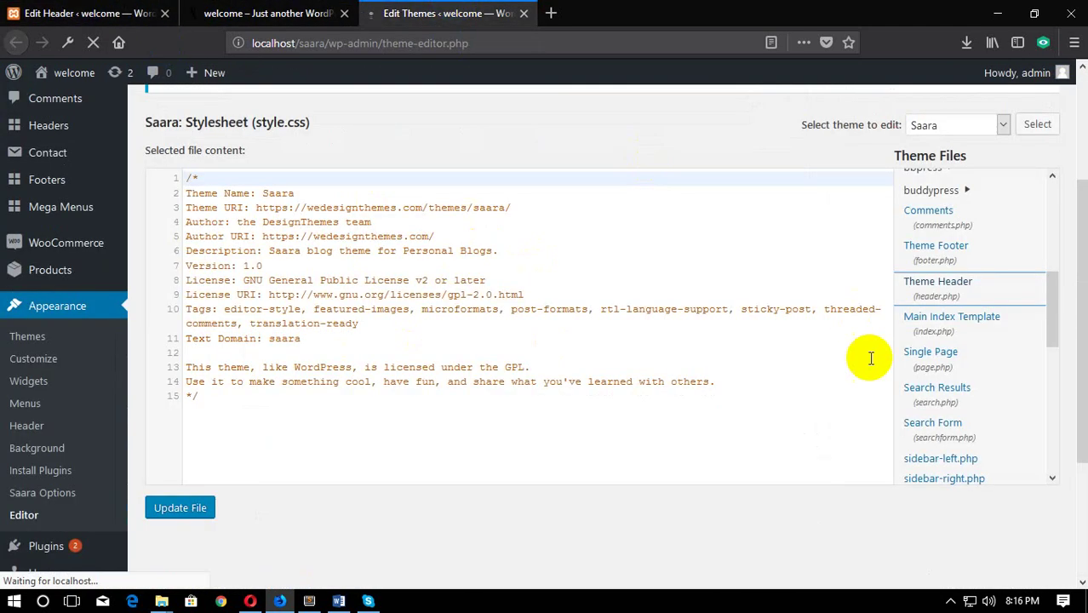
click(969, 290)
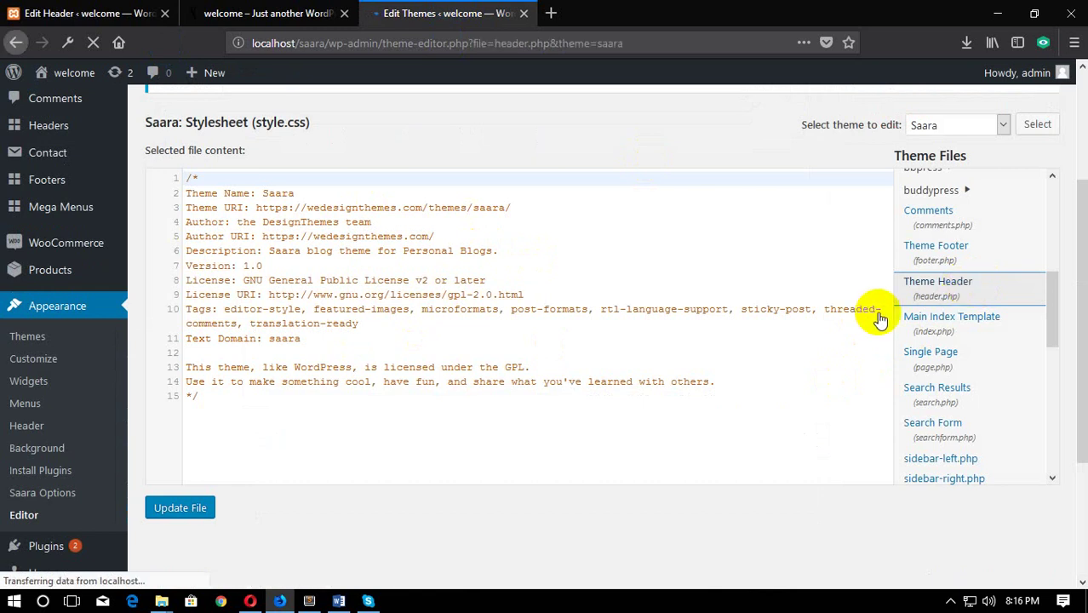
click(951, 602)
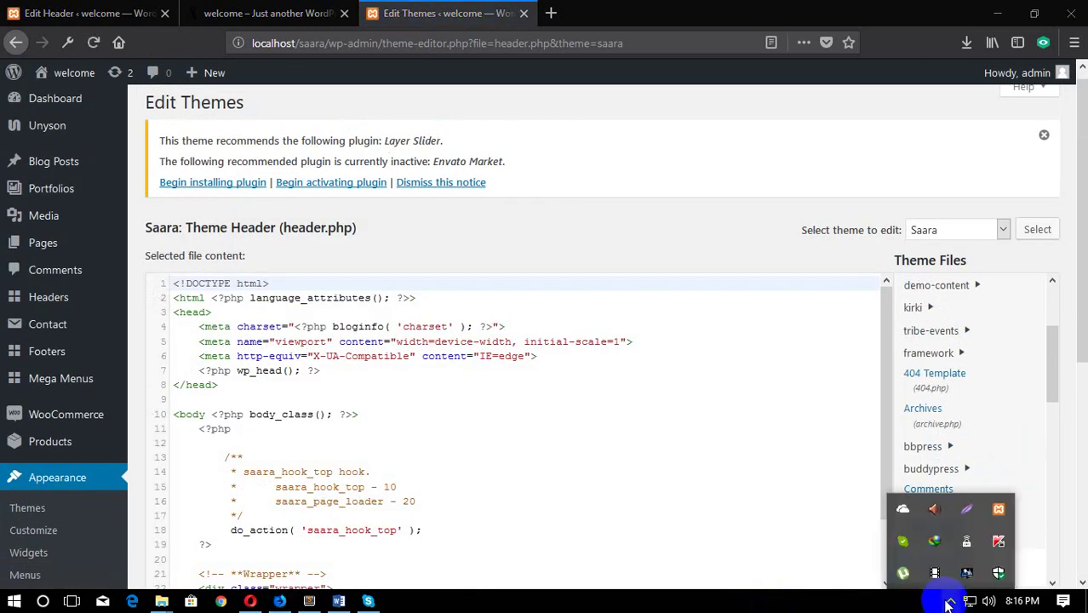
click(950, 602)
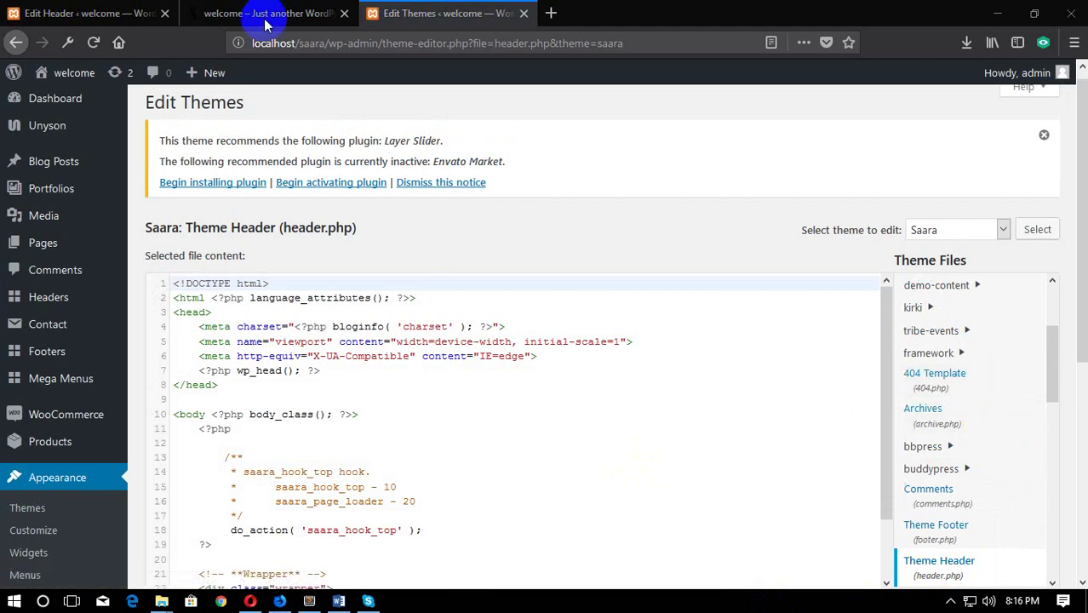
Step: Return to editing header 1 and switch its content to the WPBakery backend editor
click(89, 13)
click(362, 231)
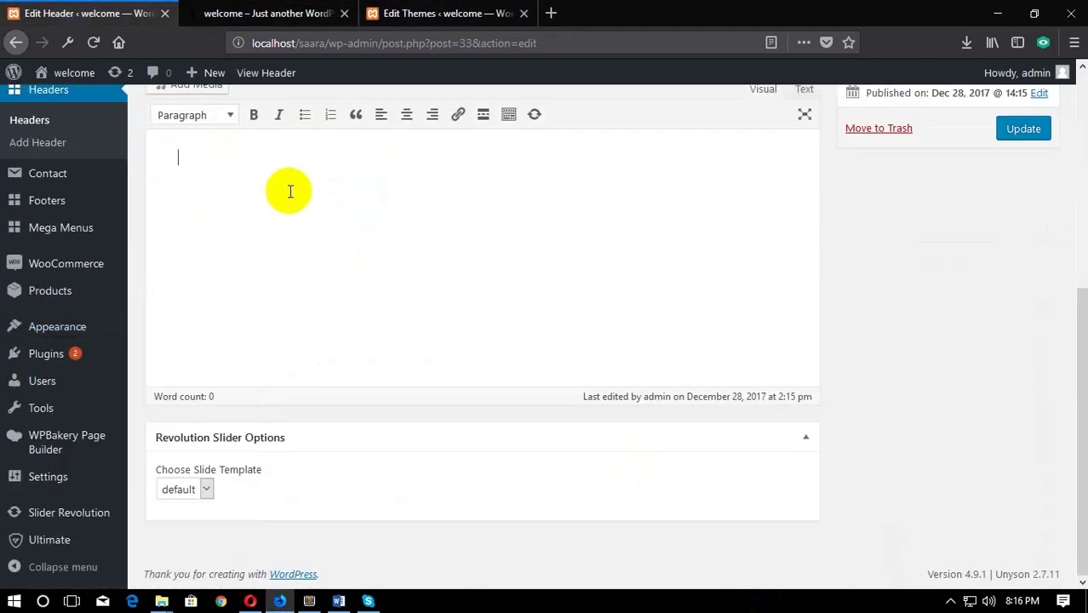
scroll(301, 223, up, 3)
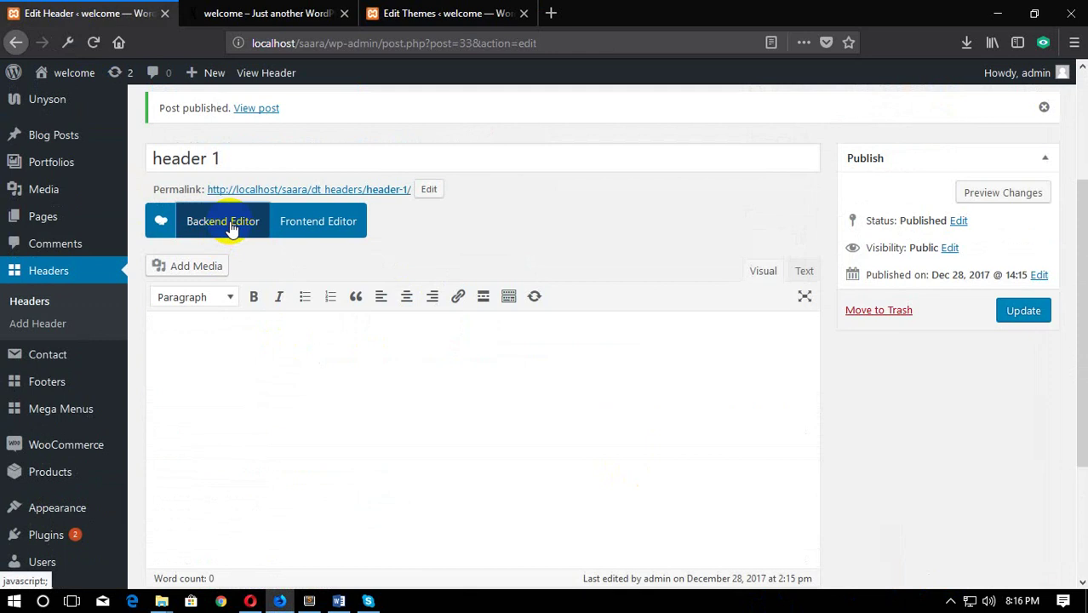
click(223, 221)
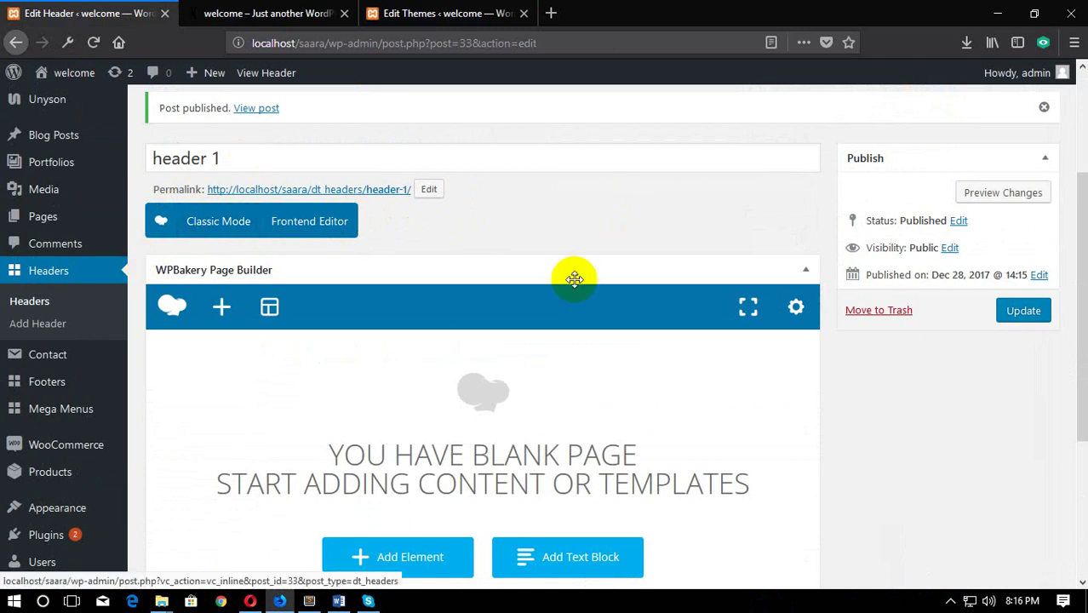
Step: Check the site title and menu area on the front page and return to editing header 1
click(270, 13)
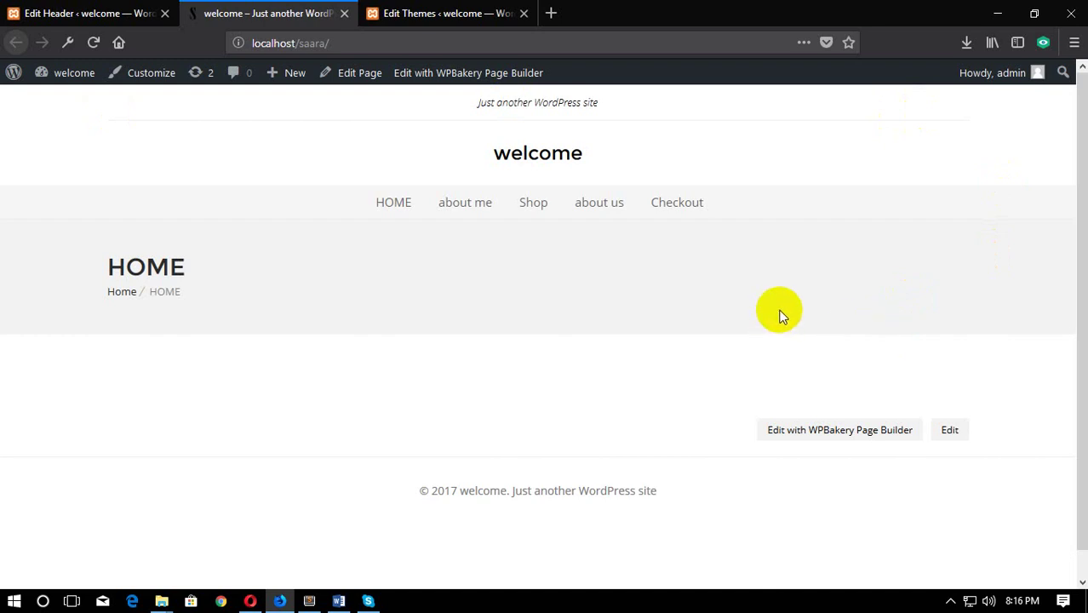
drag(493, 165, 518, 163)
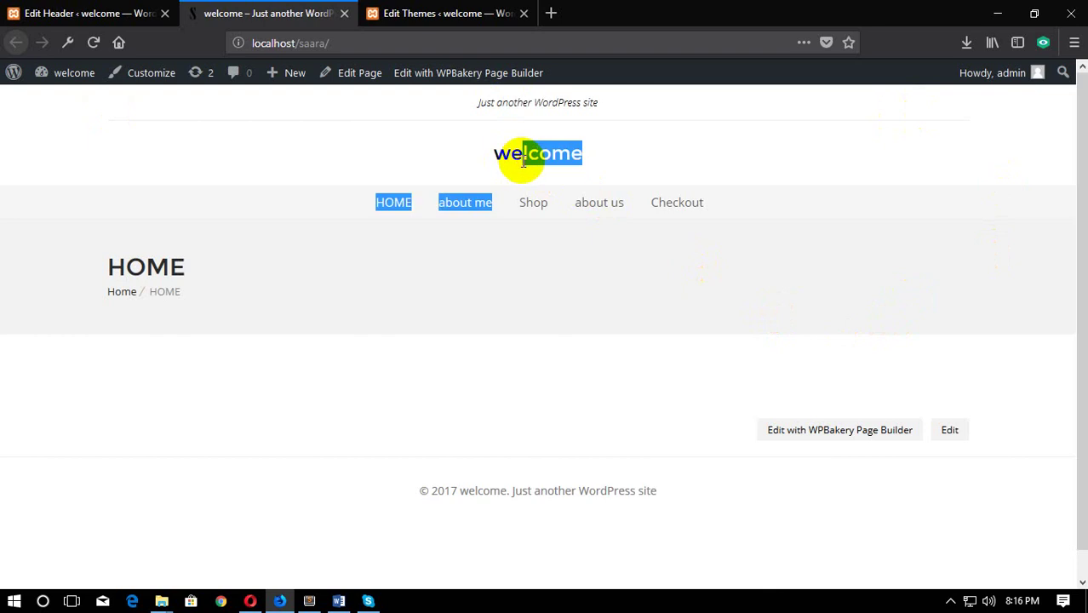
click(519, 167)
click(153, 7)
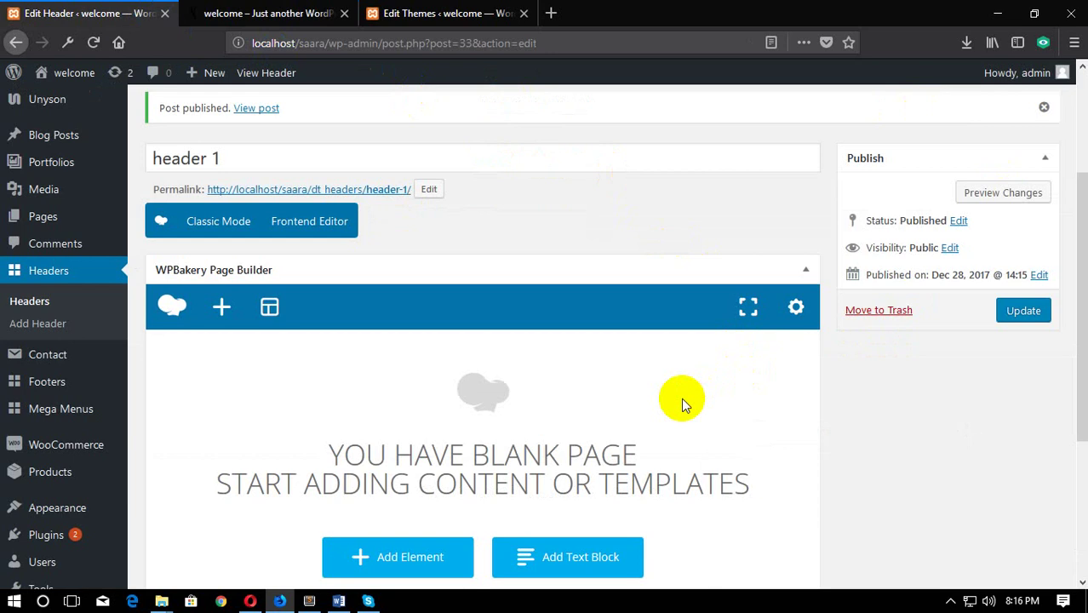
Step: Close the browser tab with the theme editor and go back to editing header 1
click(513, 14)
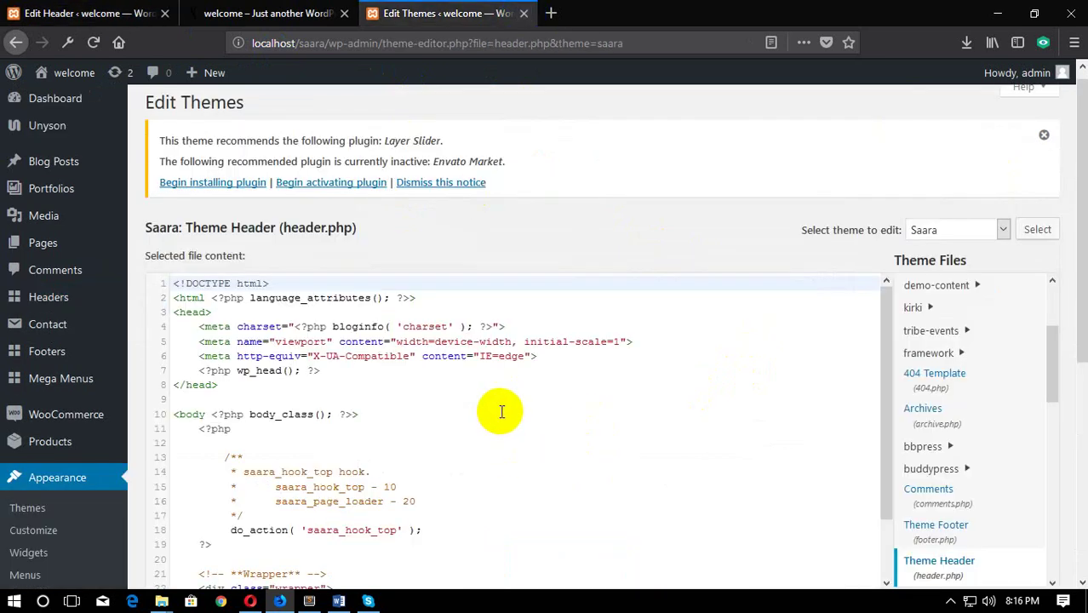
click(525, 13)
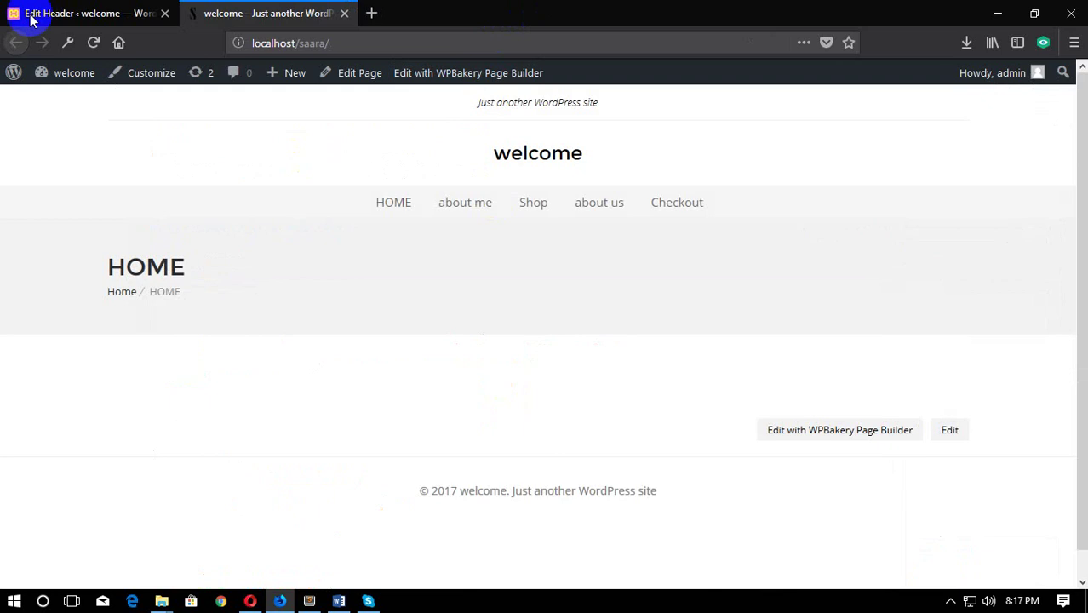
click(40, 13)
Step: Add a Row element to header 1 and split it into 1/4 + 3/4 columns
scroll(607, 383, down, 2)
scroll(608, 390, down, 1)
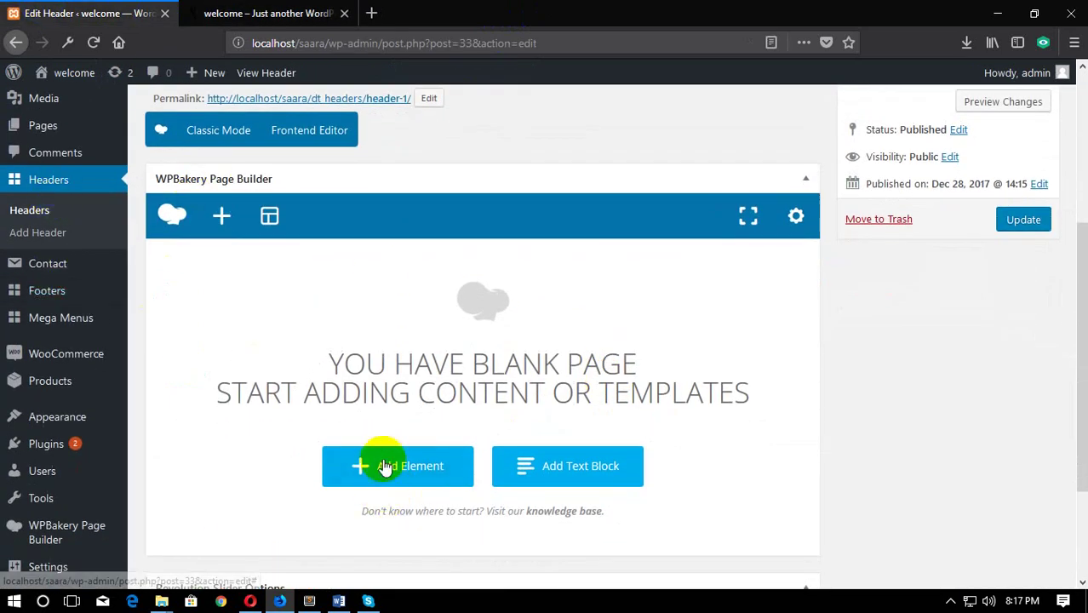
click(385, 467)
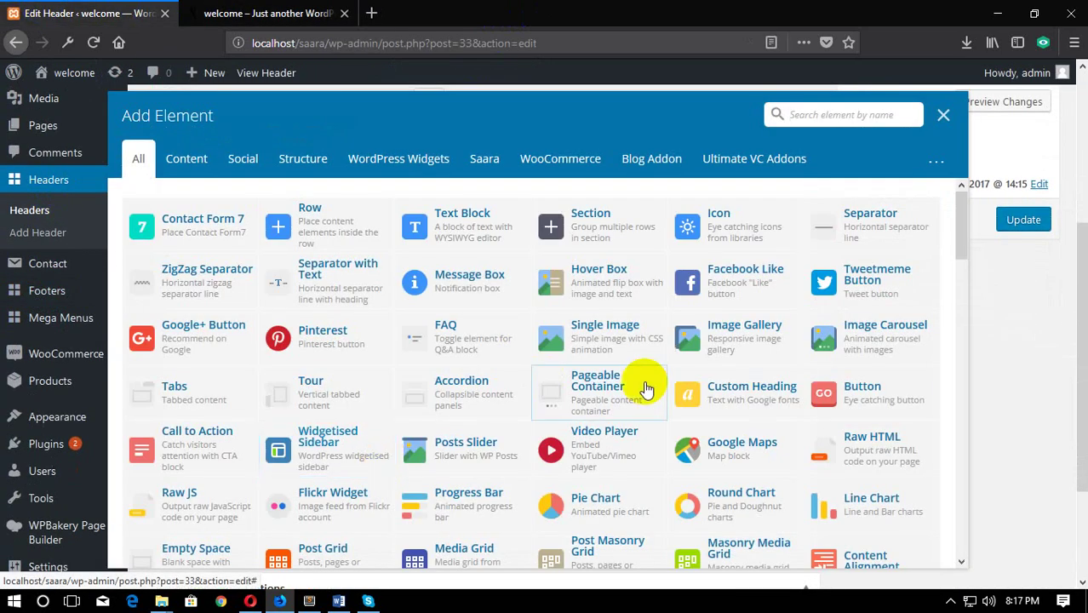
click(327, 220)
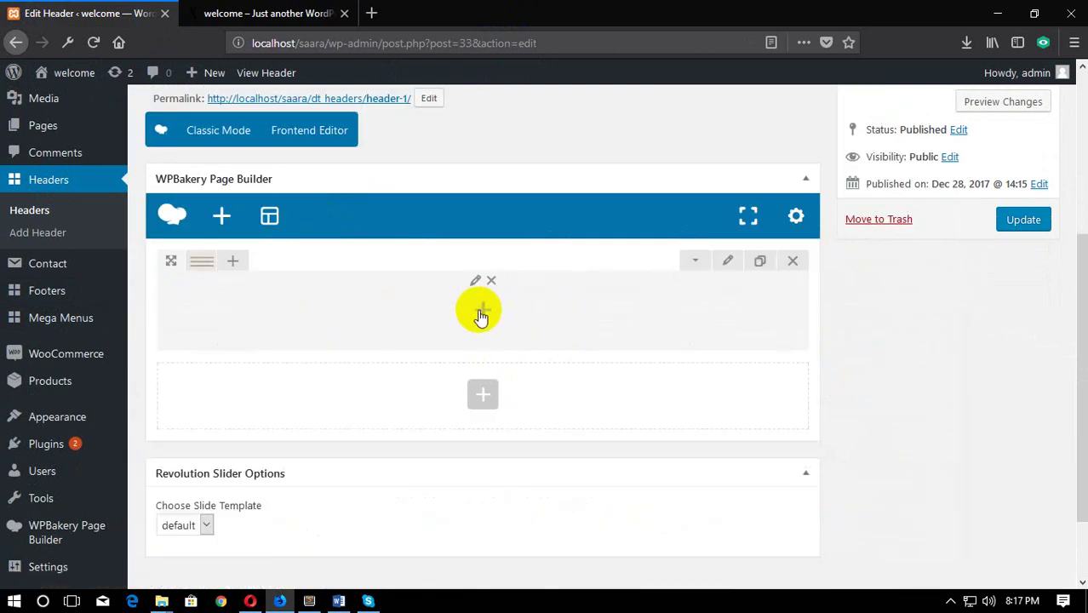
mouse_move(202, 260)
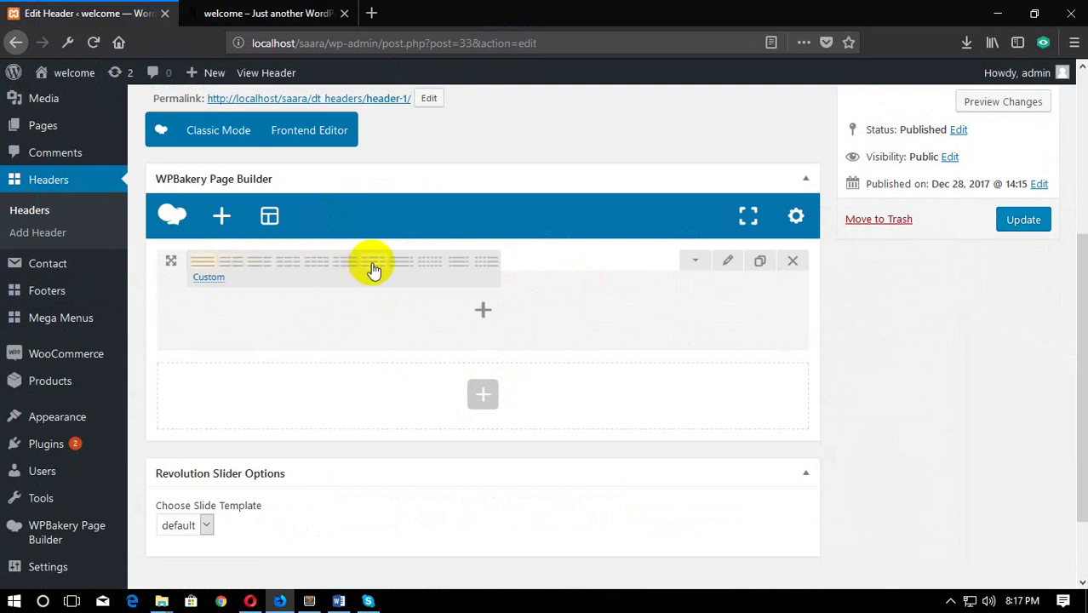
click(344, 266)
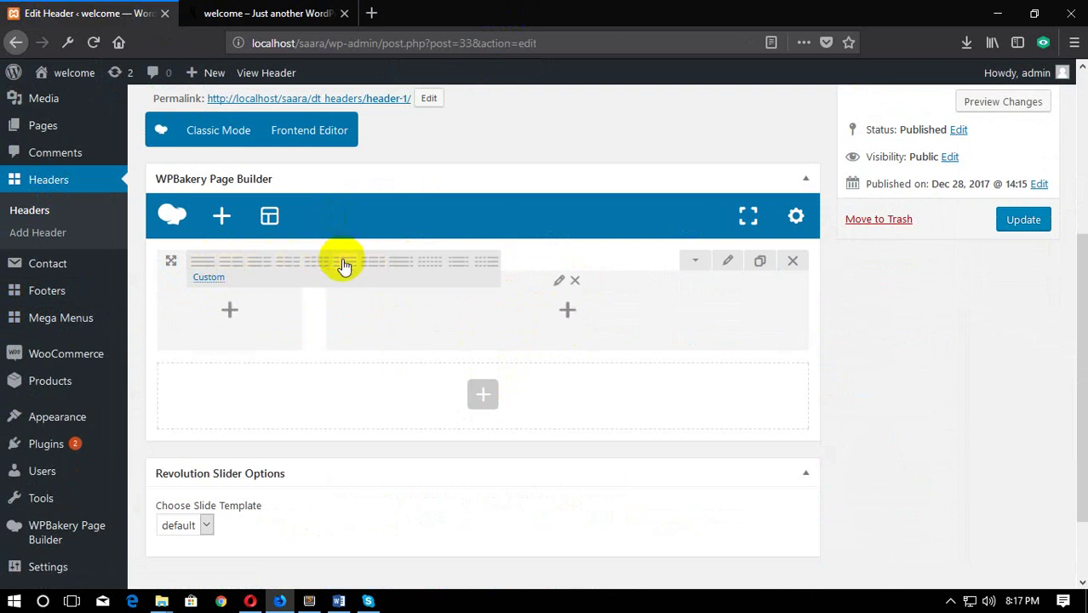
Step: Browse the general, Saara, Blog Addon and WooCommerce elements available for the 1/4 column of the header row
click(232, 312)
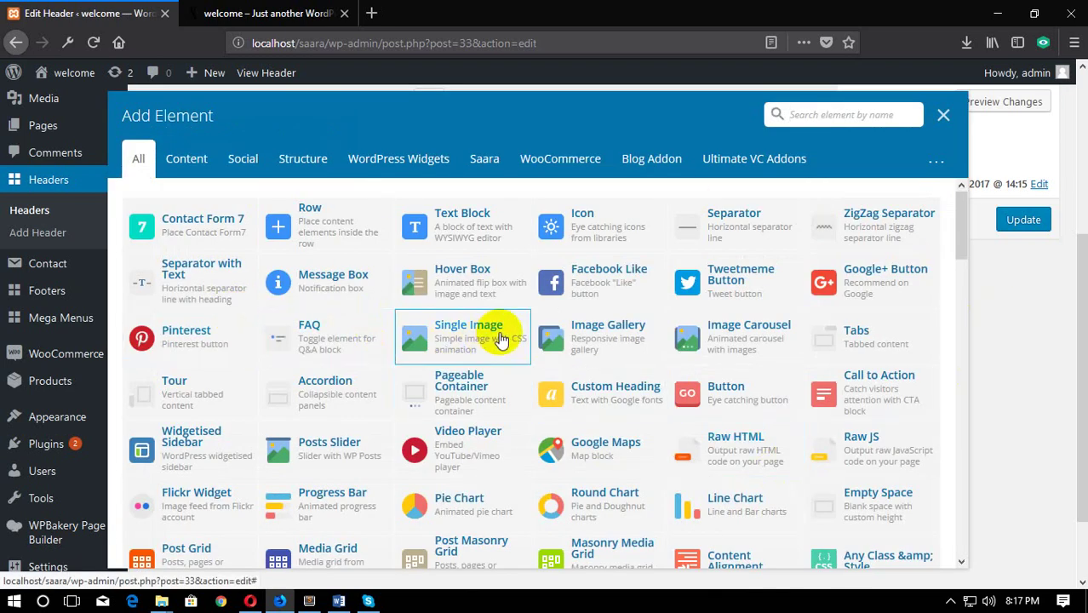
scroll(499, 333, down, 2)
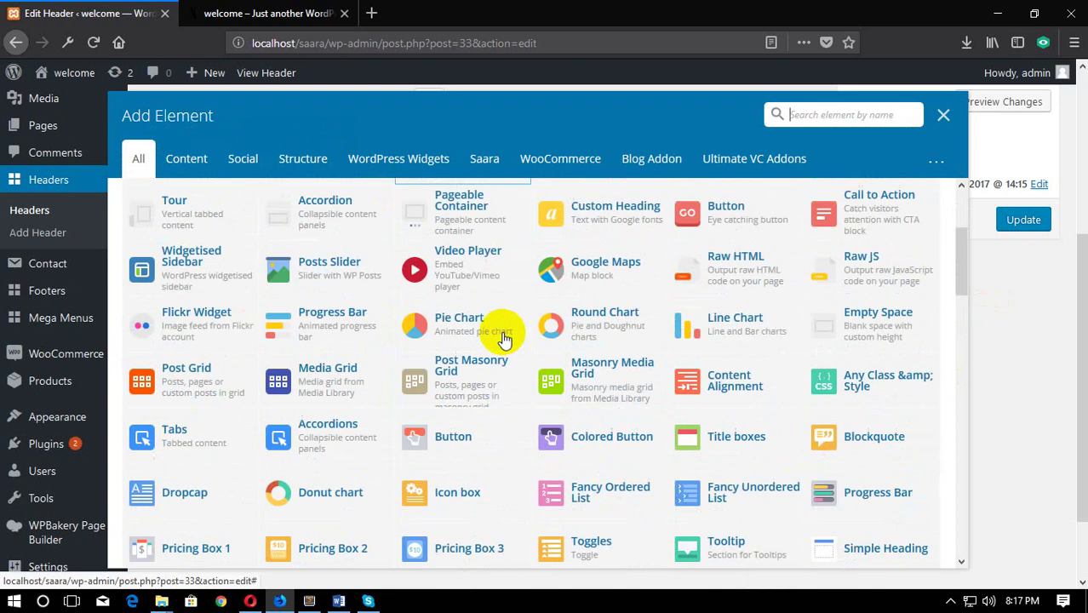
scroll(499, 331, up, 2)
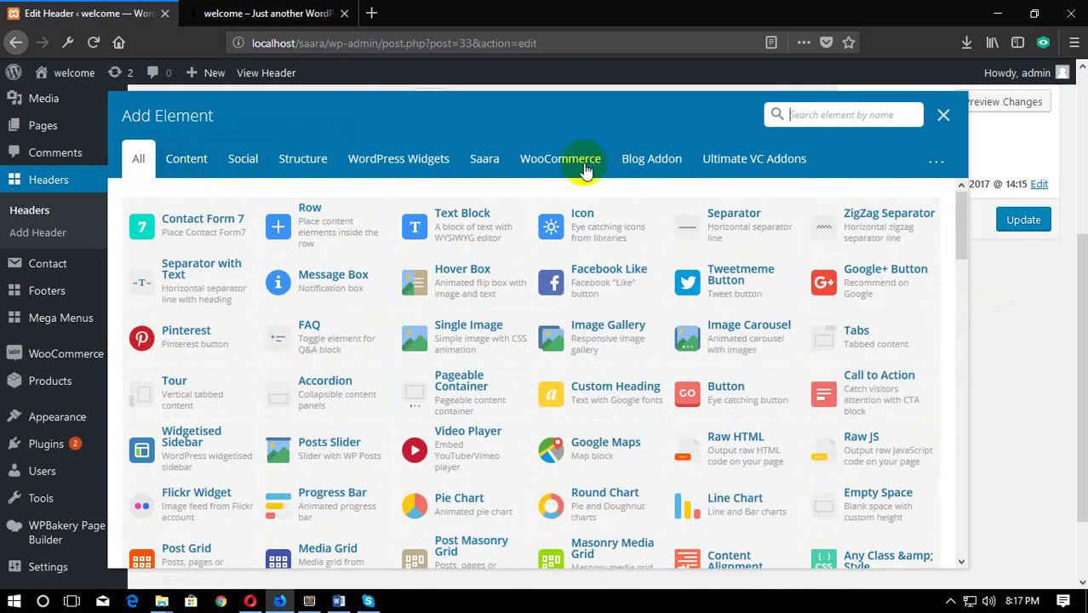
click(494, 158)
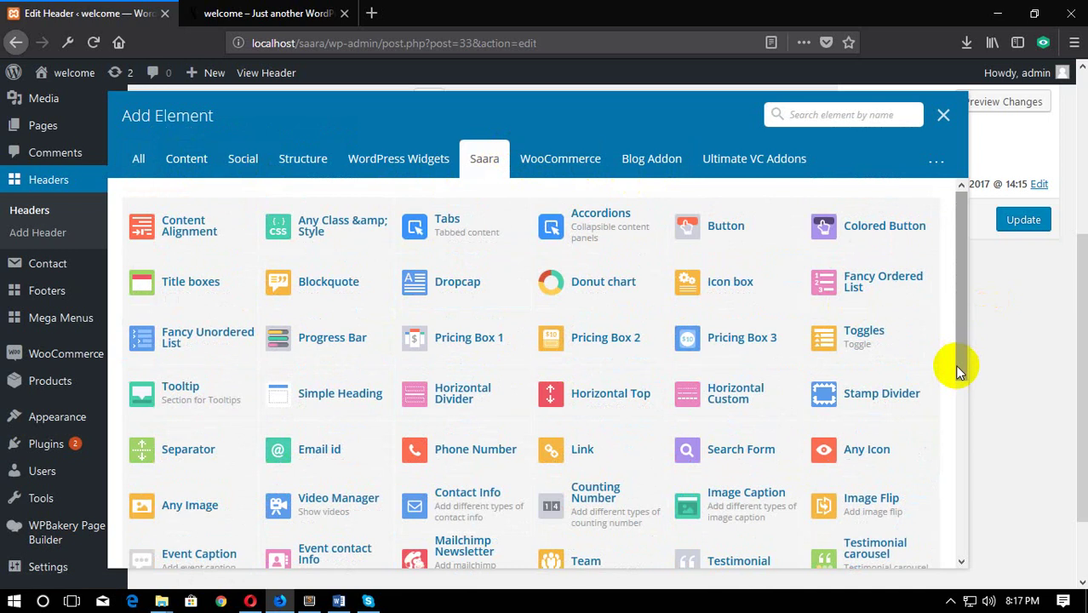
scroll(955, 365, down, 3)
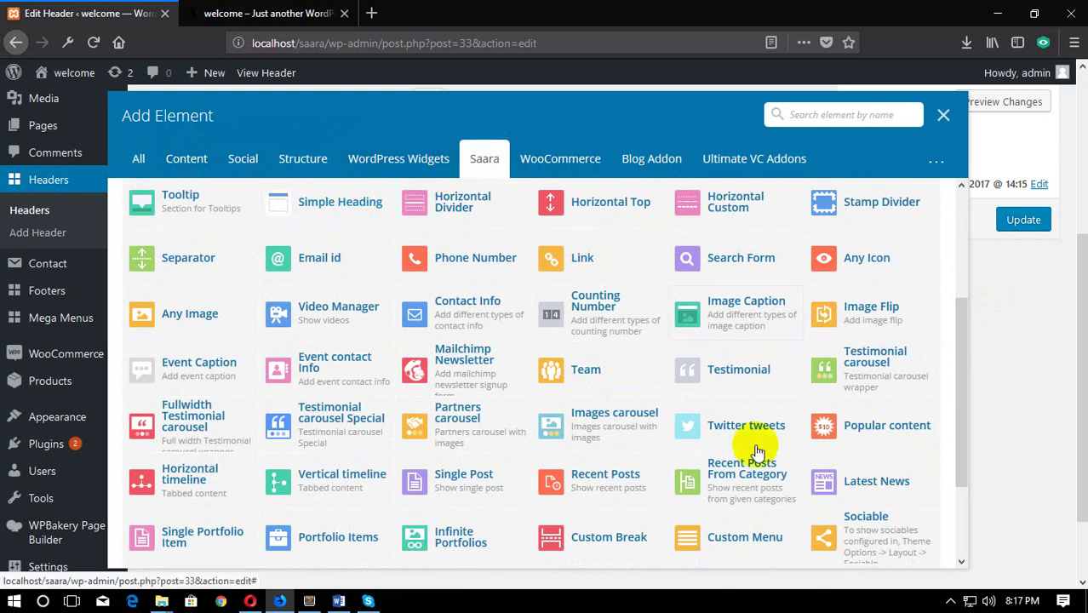
scroll(758, 472, down, 2)
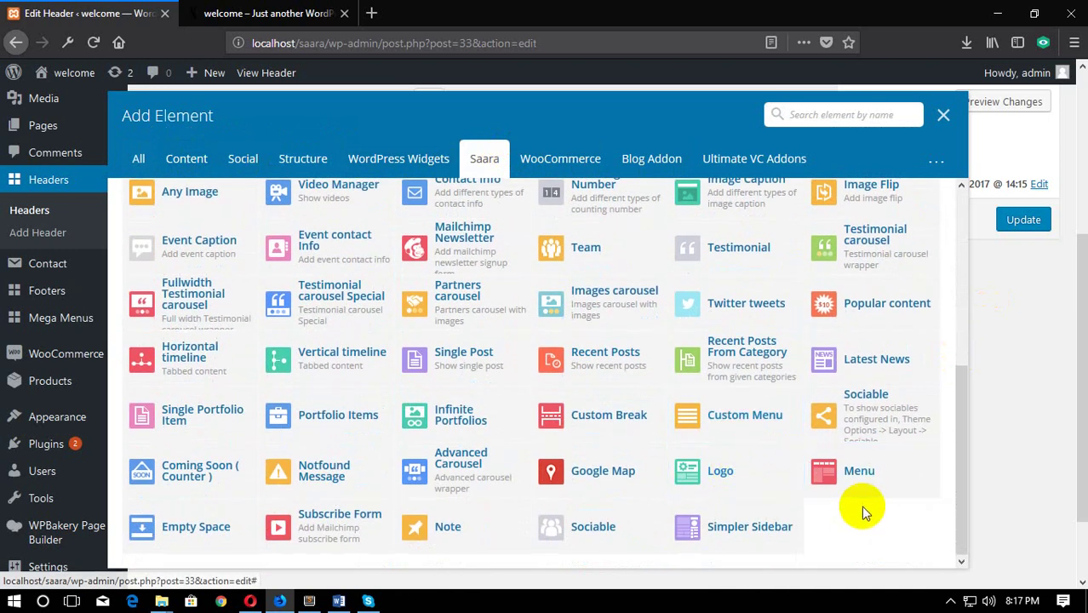
scroll(860, 482, up, 5)
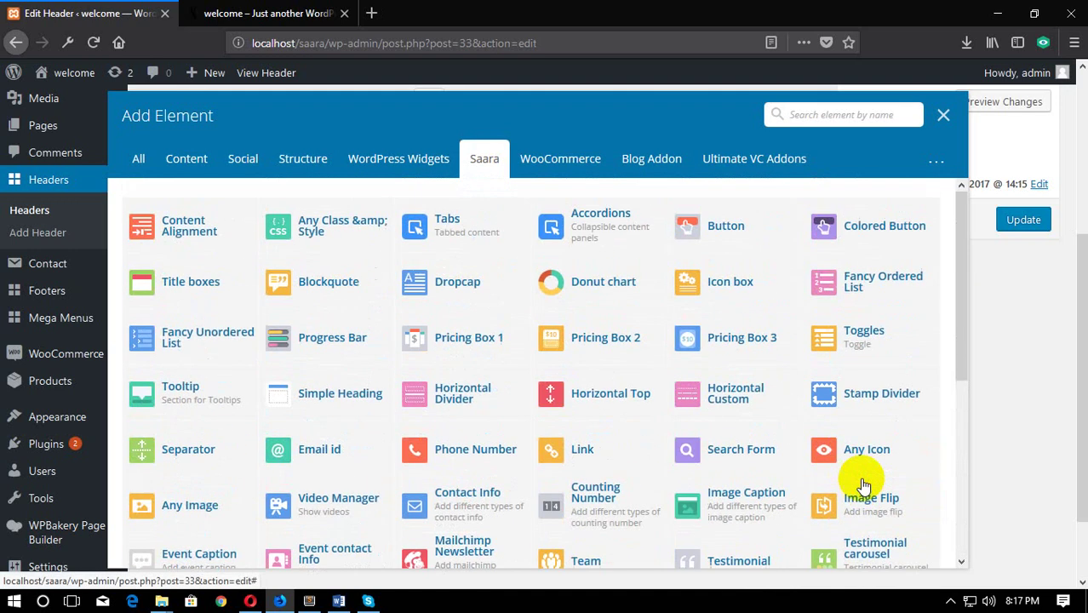
click(645, 158)
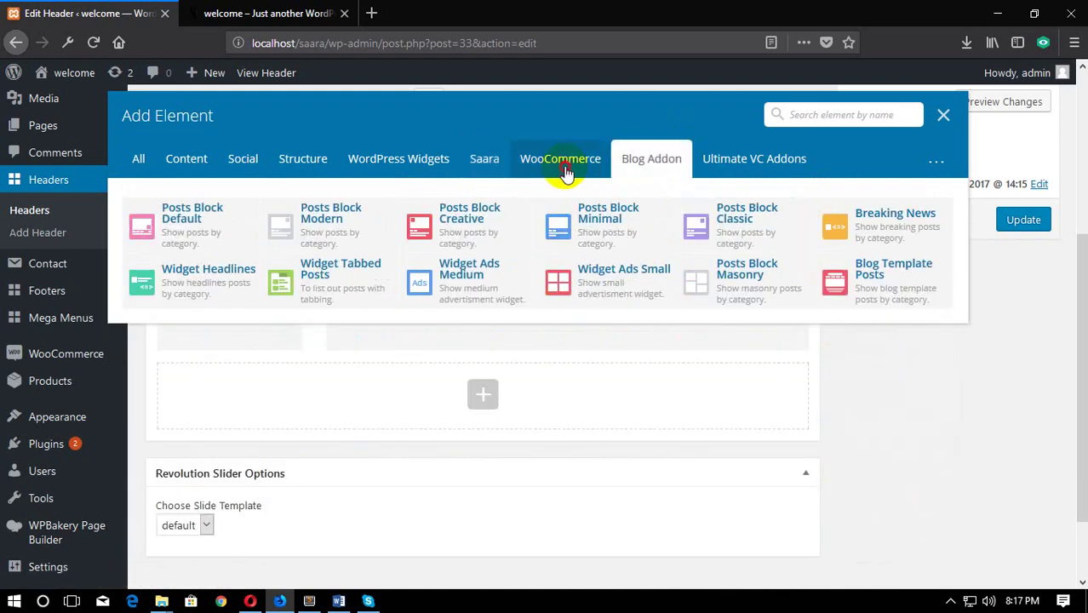
click(558, 162)
click(480, 158)
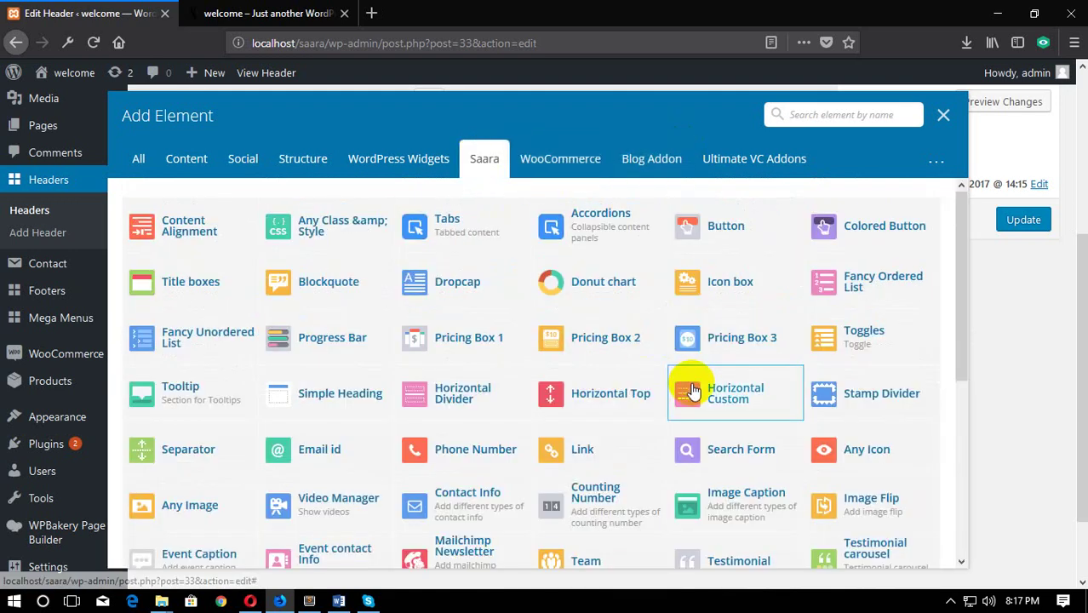
scroll(694, 388, down, 1)
scroll(694, 388, up, 1)
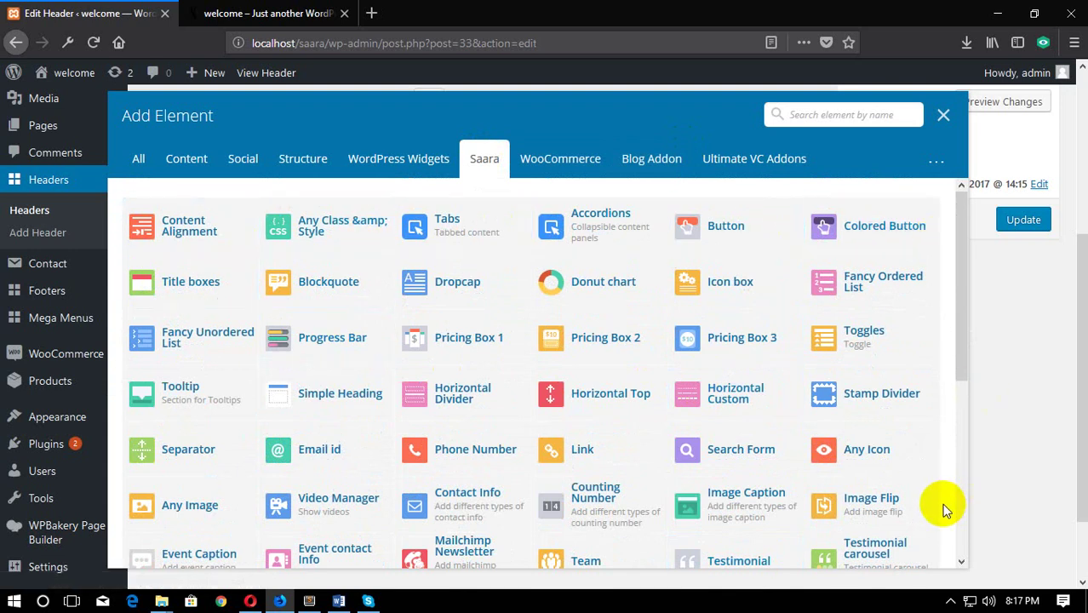
scroll(946, 509, down, 2)
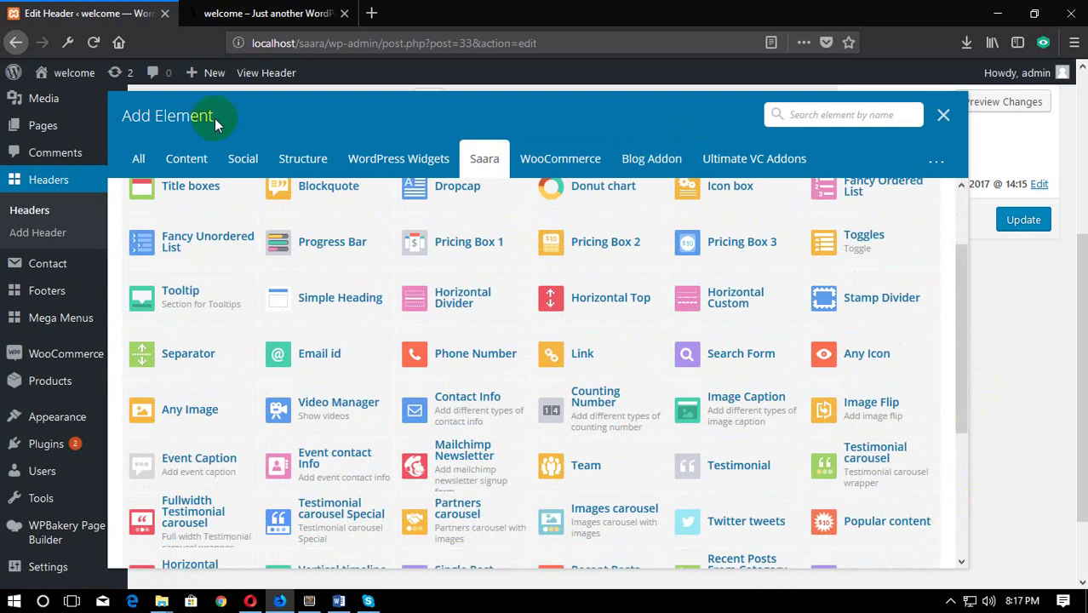
Step: Add a Single Image element to the 1/4 column of the header row
click(184, 160)
click(140, 164)
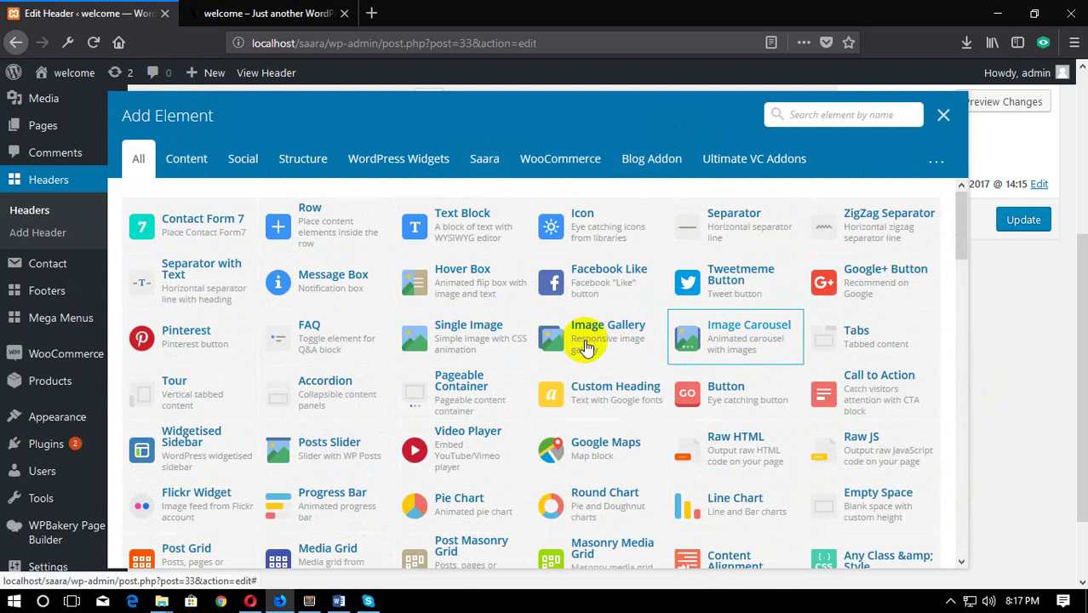
click(448, 342)
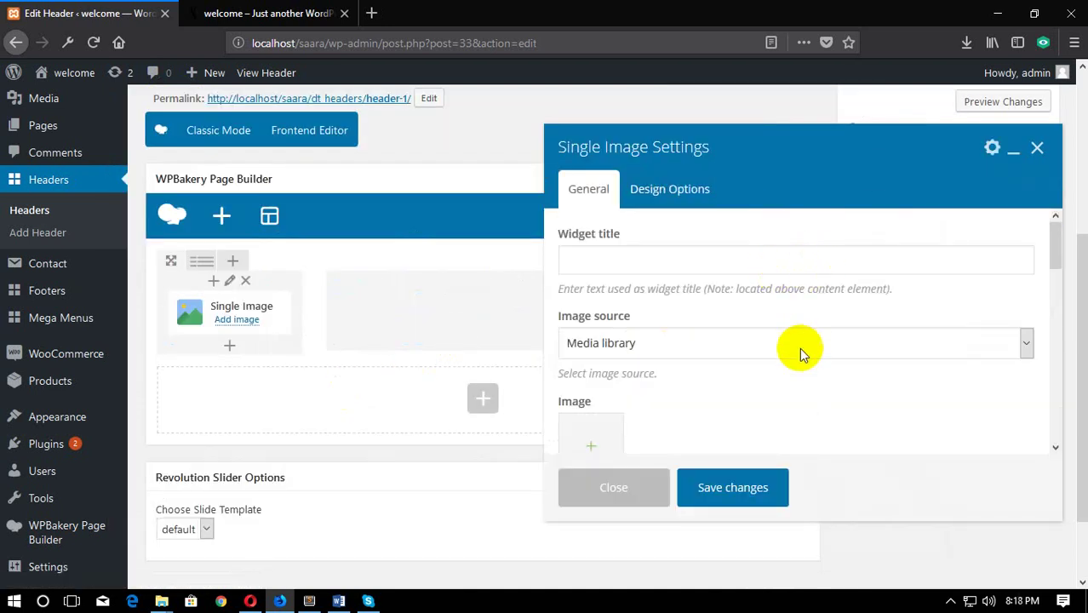
Step: Examine the widget title, image source and image size options of the Single Image element
click(861, 253)
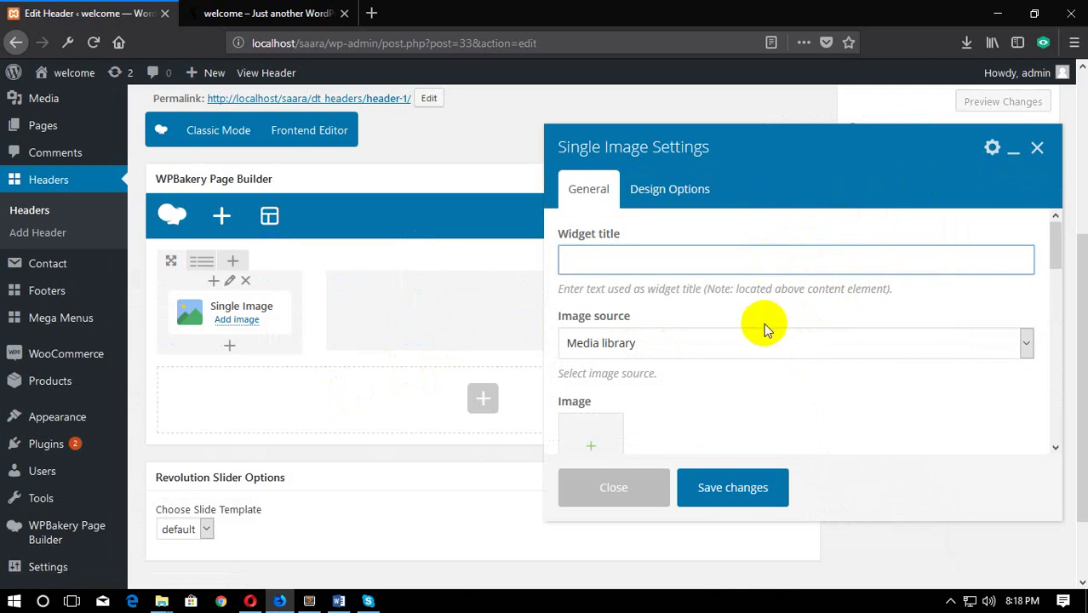
scroll(763, 324, down, 2)
click(731, 246)
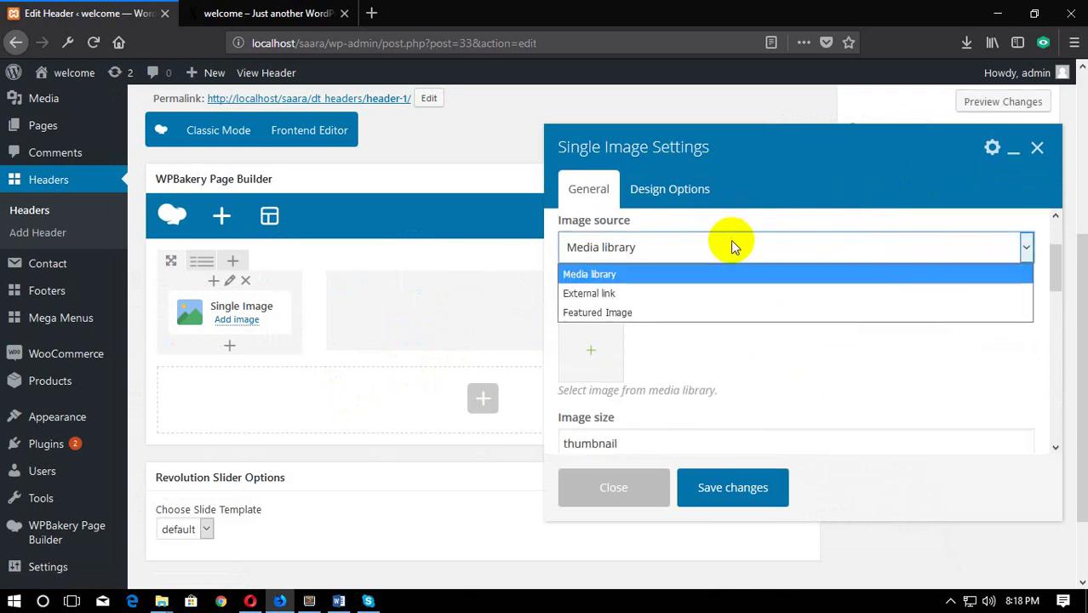
click(816, 364)
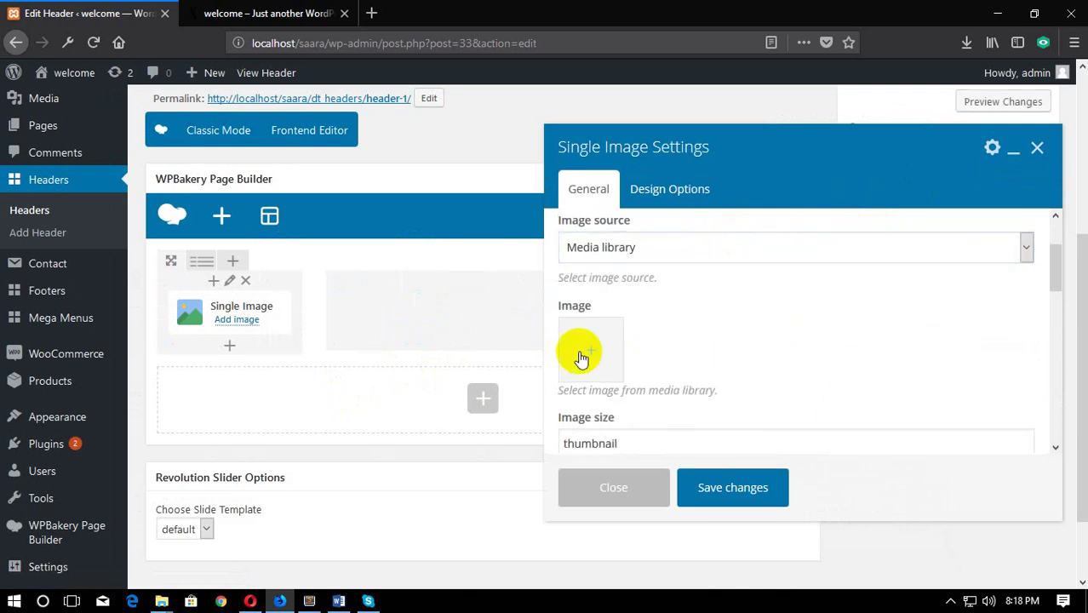
scroll(648, 324, down, 3)
scroll(736, 279, up, 2)
click(656, 349)
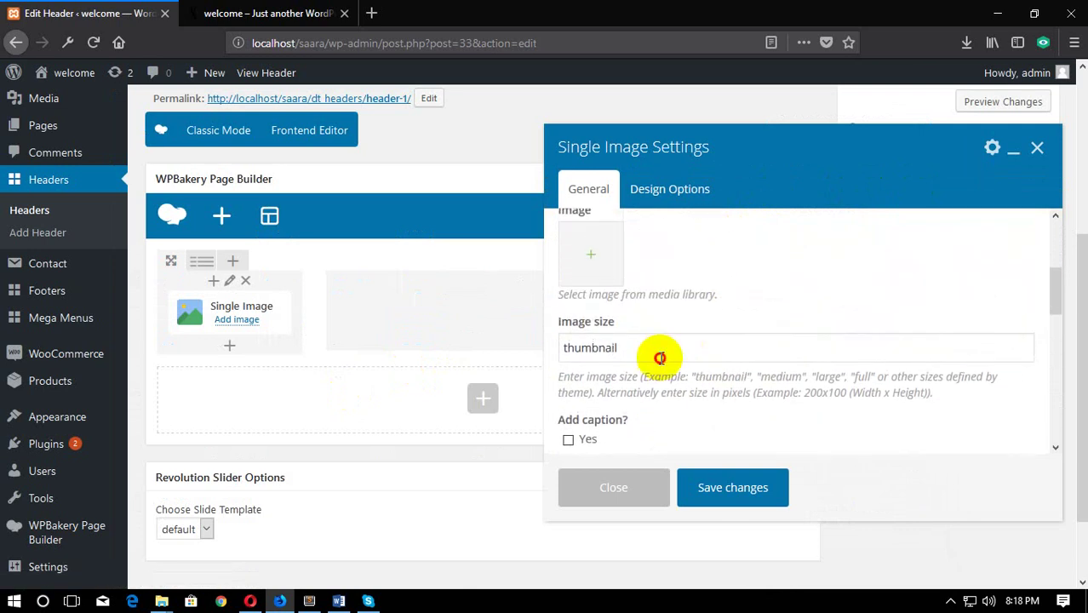
click(862, 368)
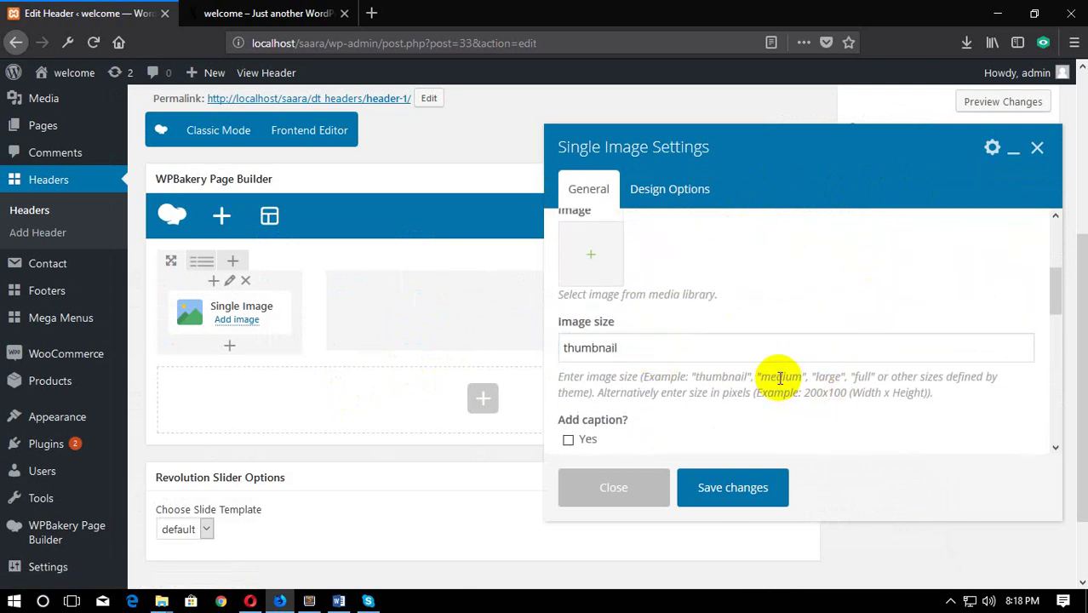
Step: Search the Desktop for "logo", upload the ECHARTS logo.png and set it as the Single Image element's picture
click(591, 231)
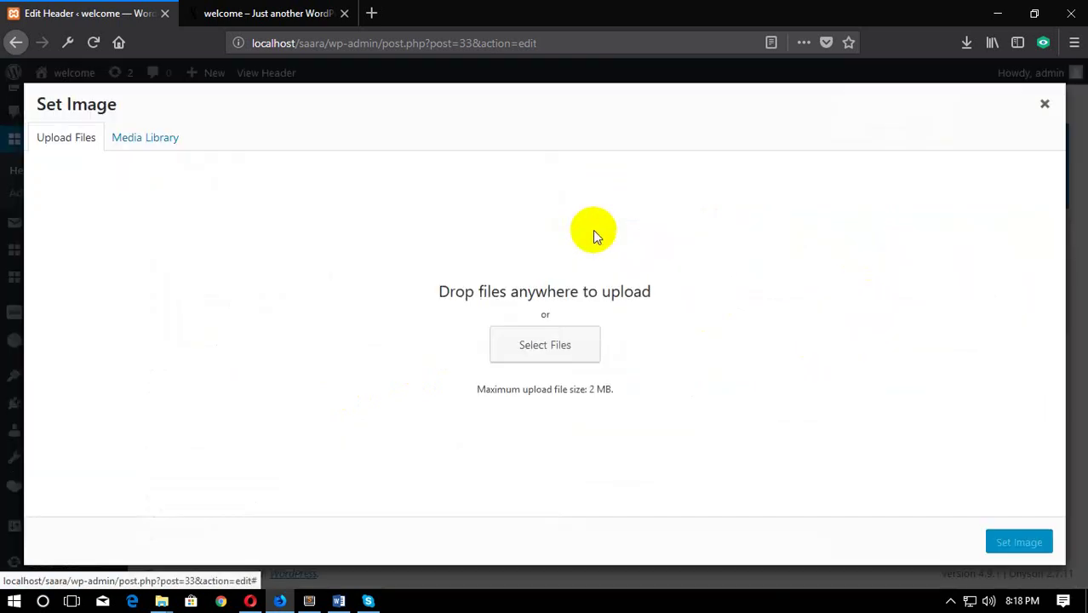
click(544, 345)
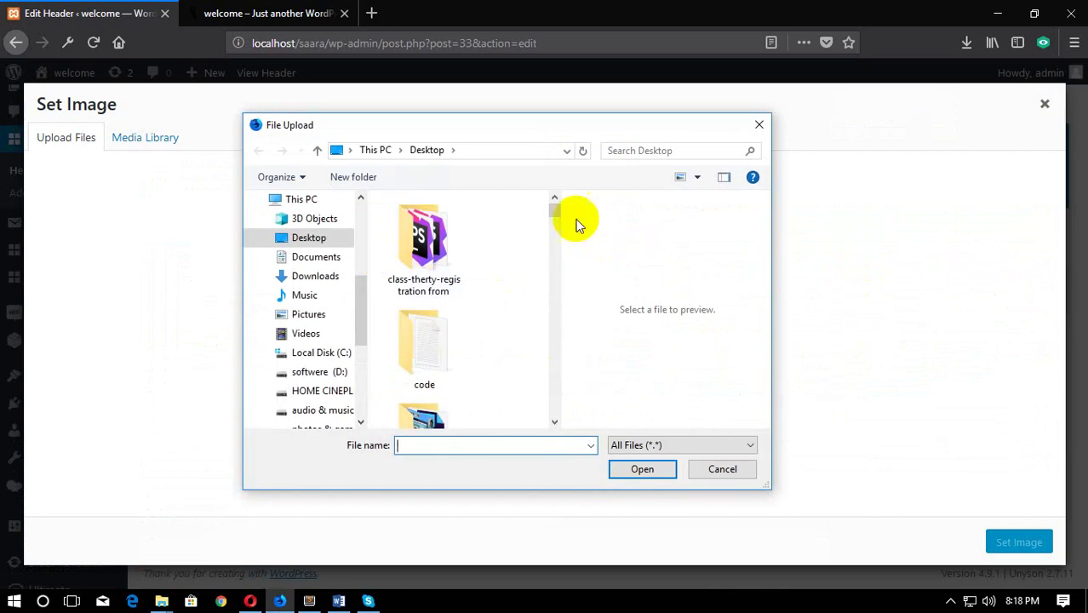
drag(556, 213, 559, 408)
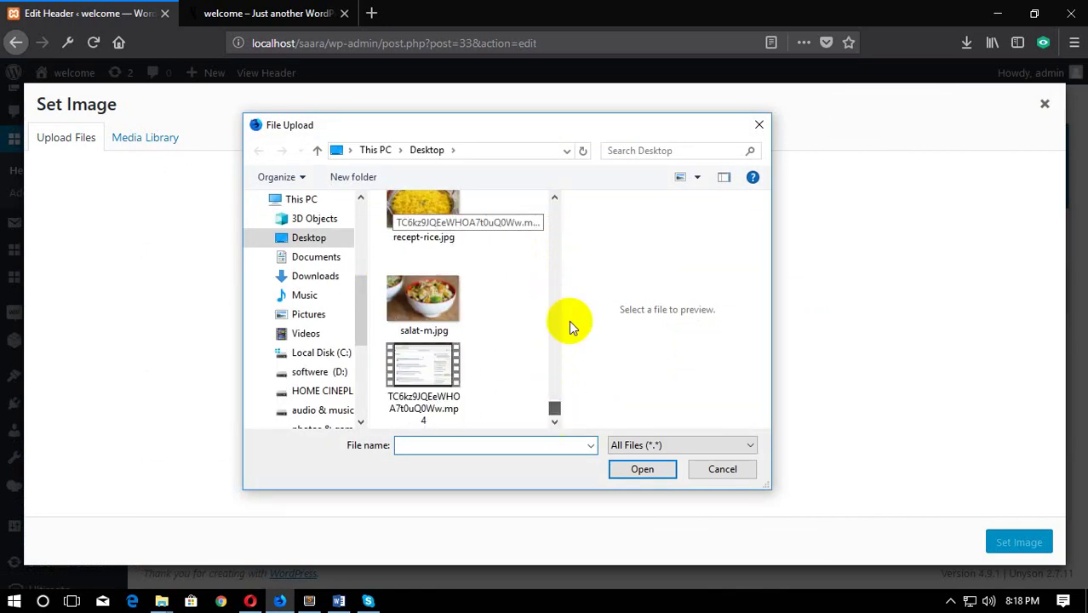
click(638, 146)
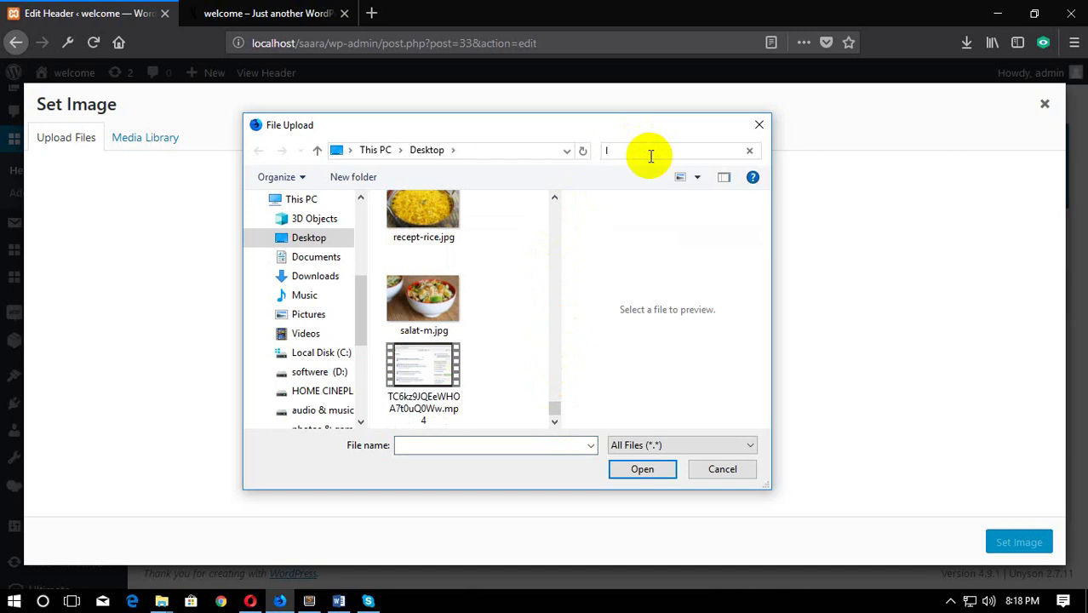
text(logo)
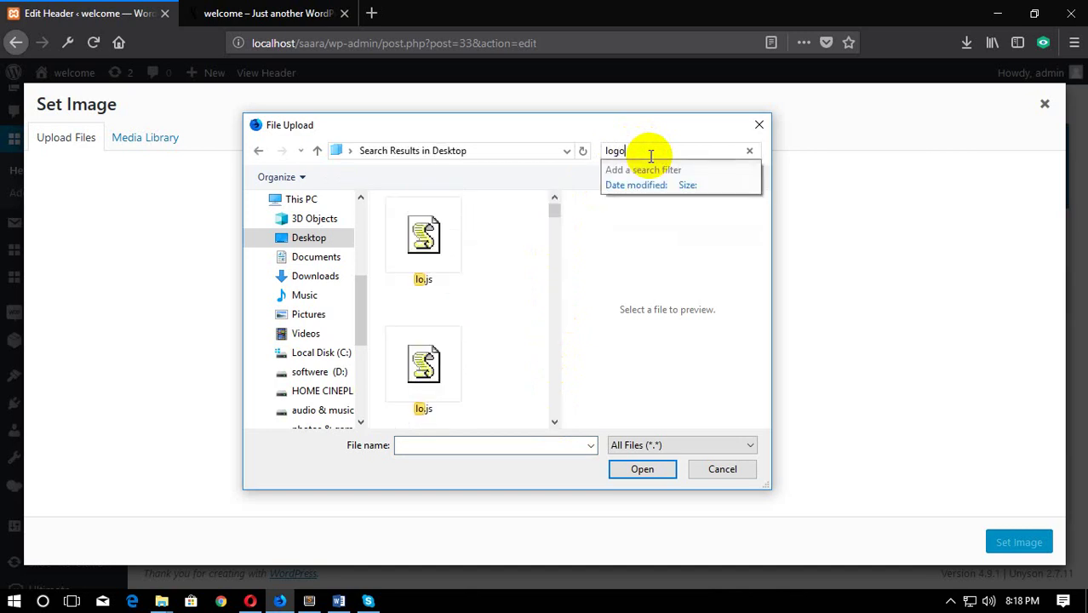
click(454, 280)
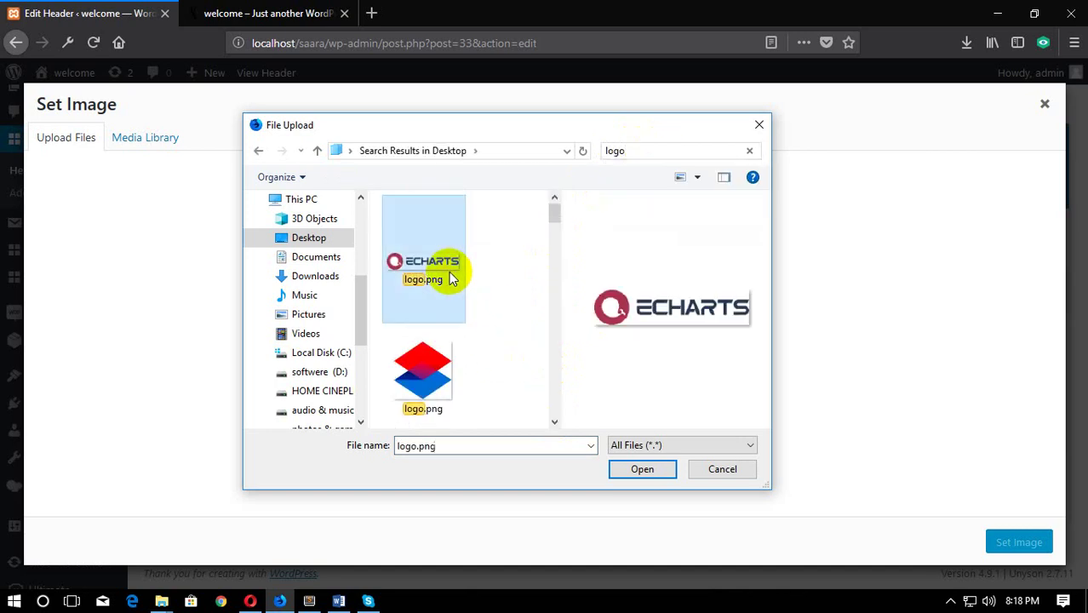
scroll(461, 347, down, 5)
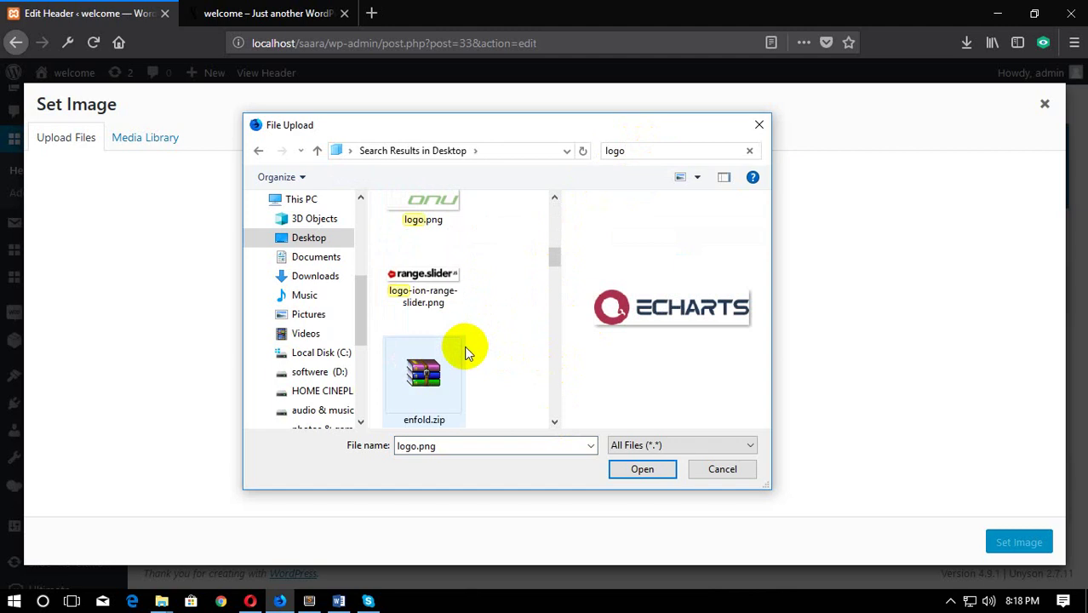
scroll(466, 351, up, 5)
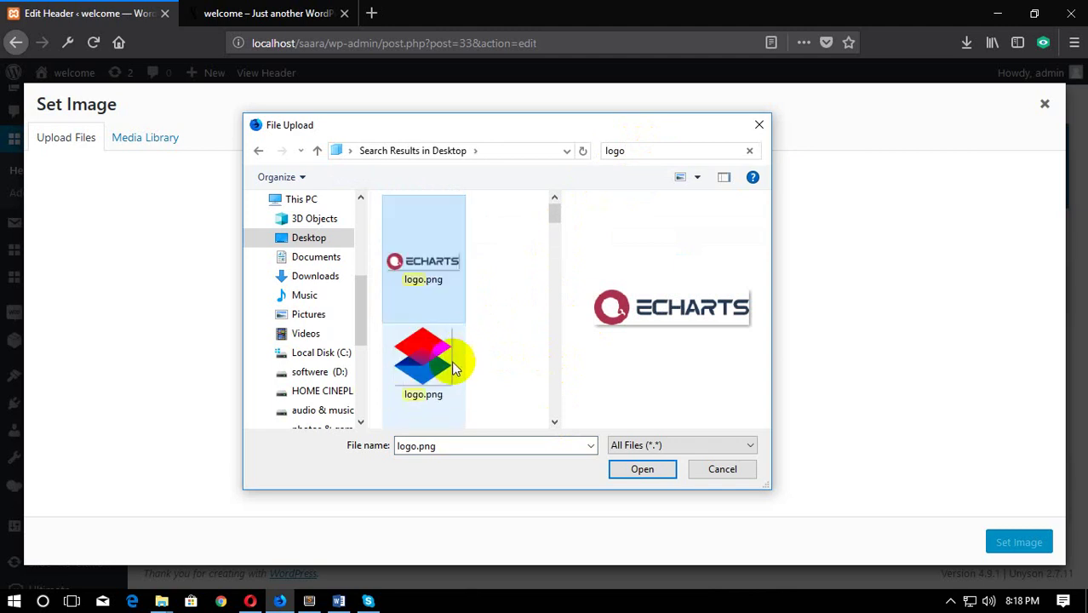
click(659, 478)
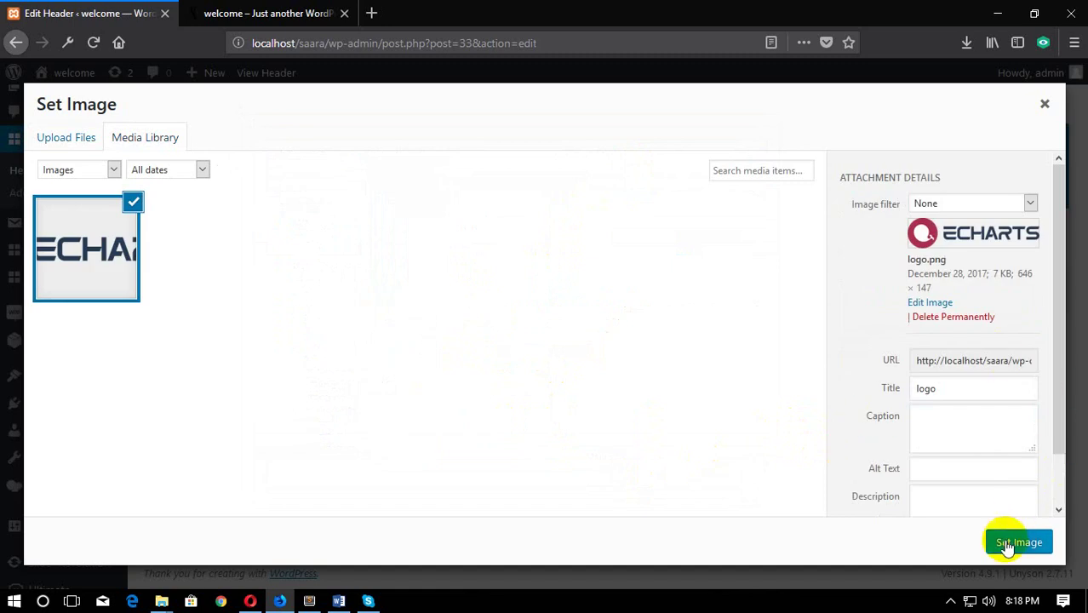
click(1009, 543)
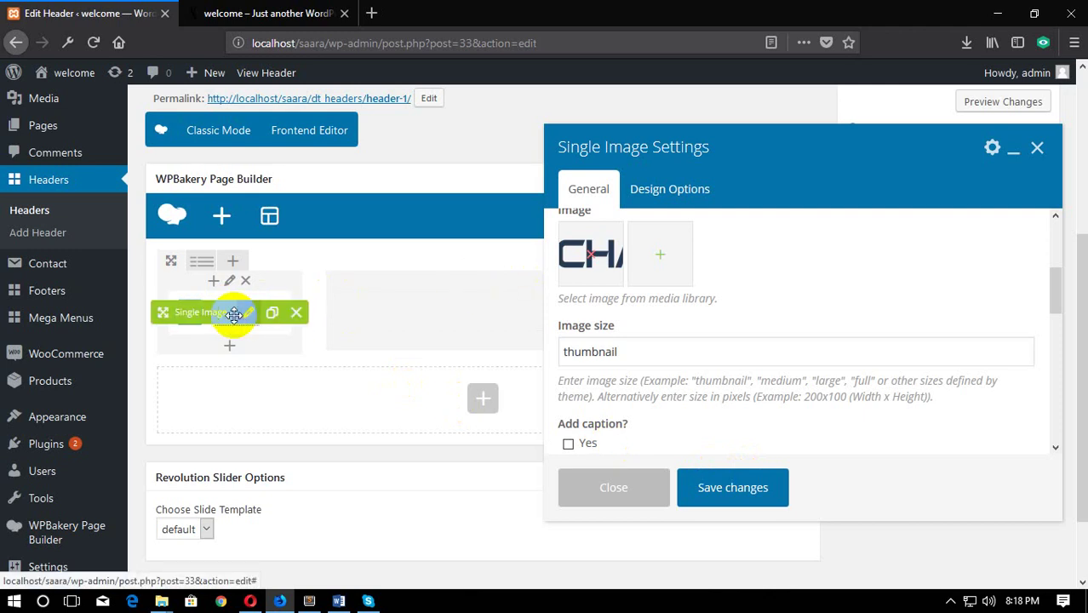
Step: Review the caption and image alignment options of the Single Image element
scroll(813, 298, down, 3)
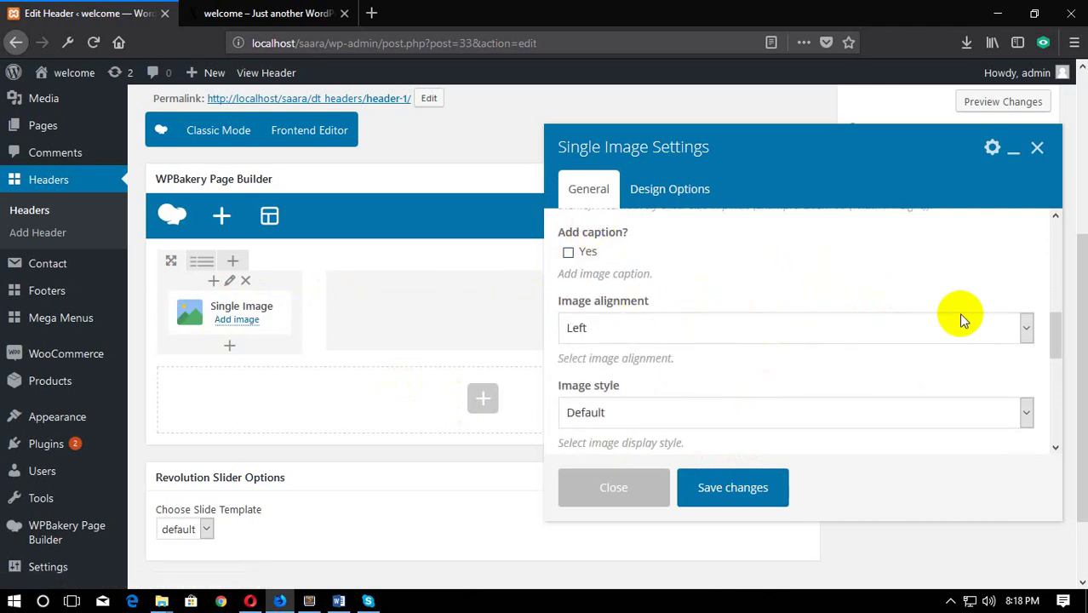
click(952, 332)
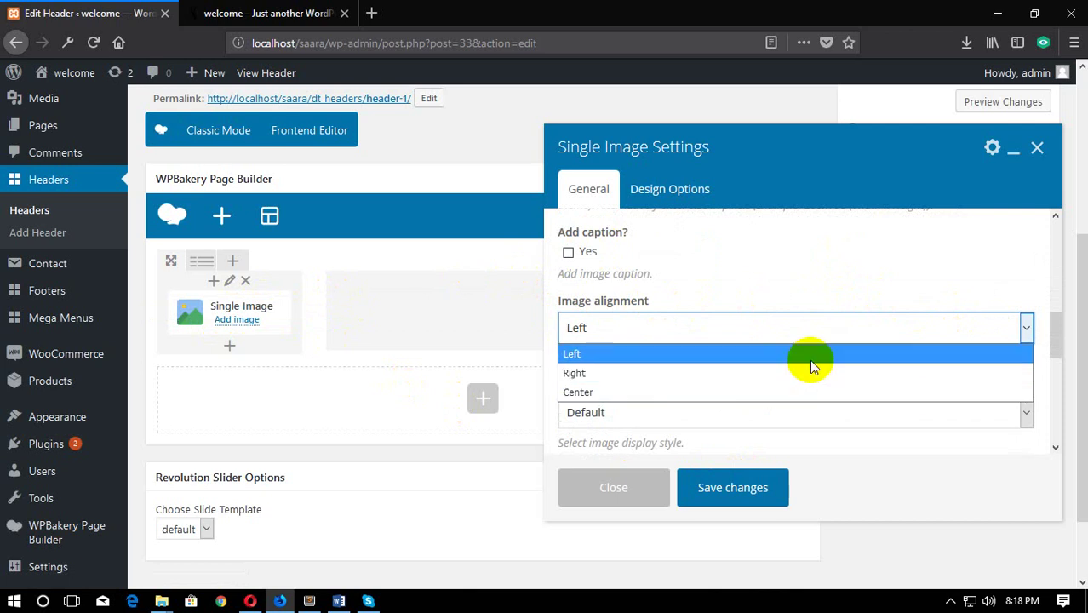
click(840, 250)
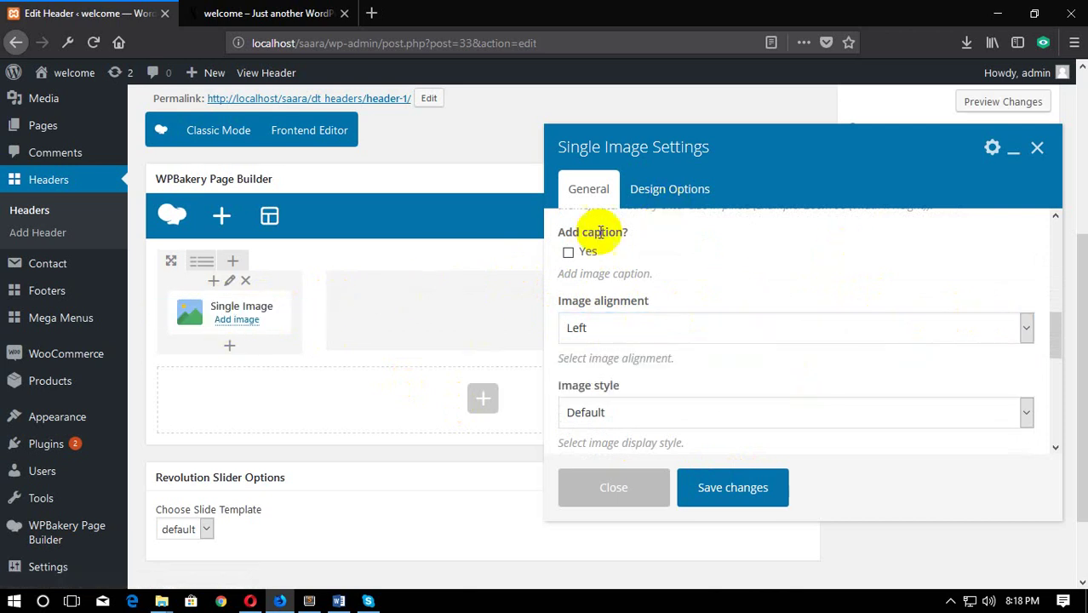
click(371, 26)
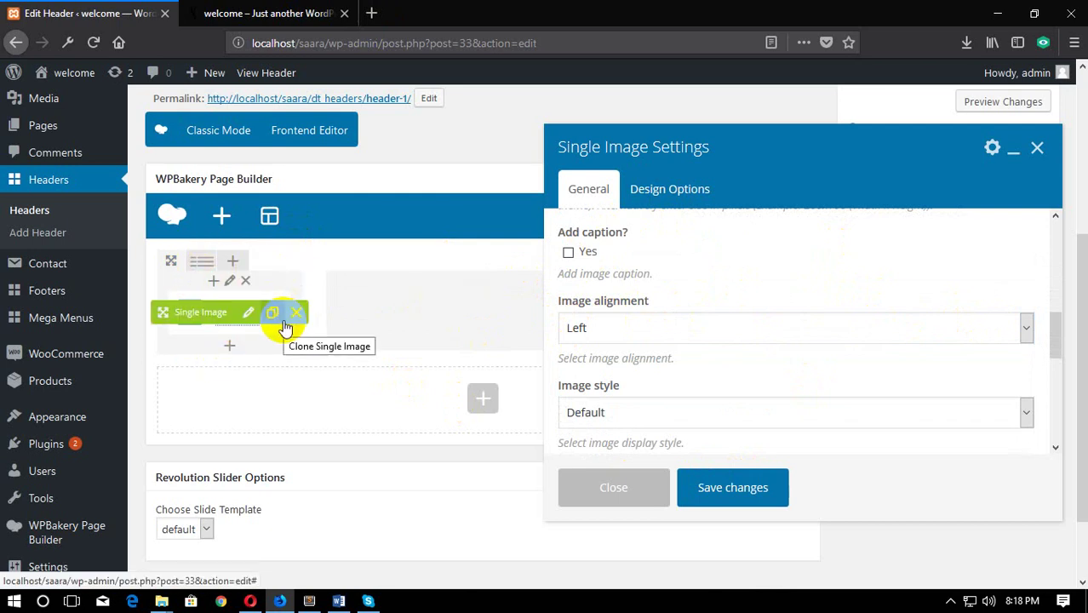
Step: Try the Shadow image style on the Single Image element and restore Default
scroll(721, 357, down, 2)
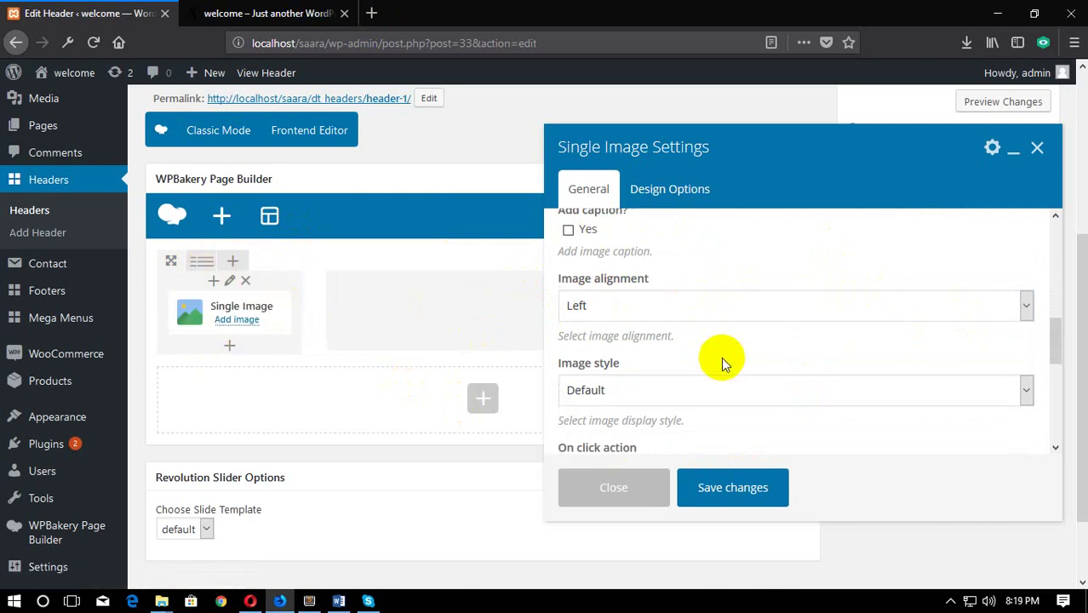
click(728, 308)
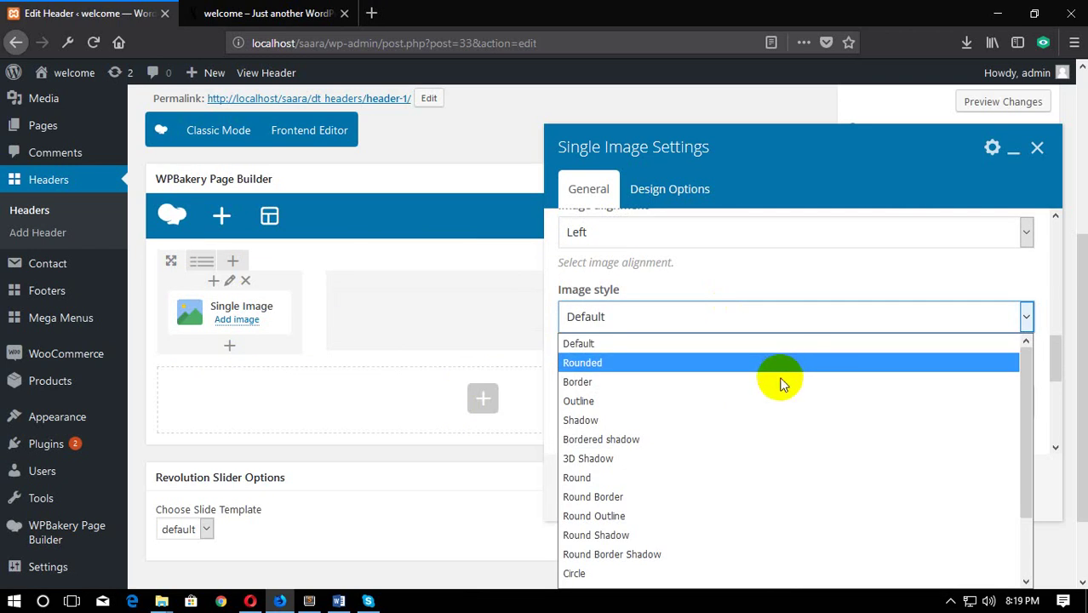
click(737, 420)
click(712, 322)
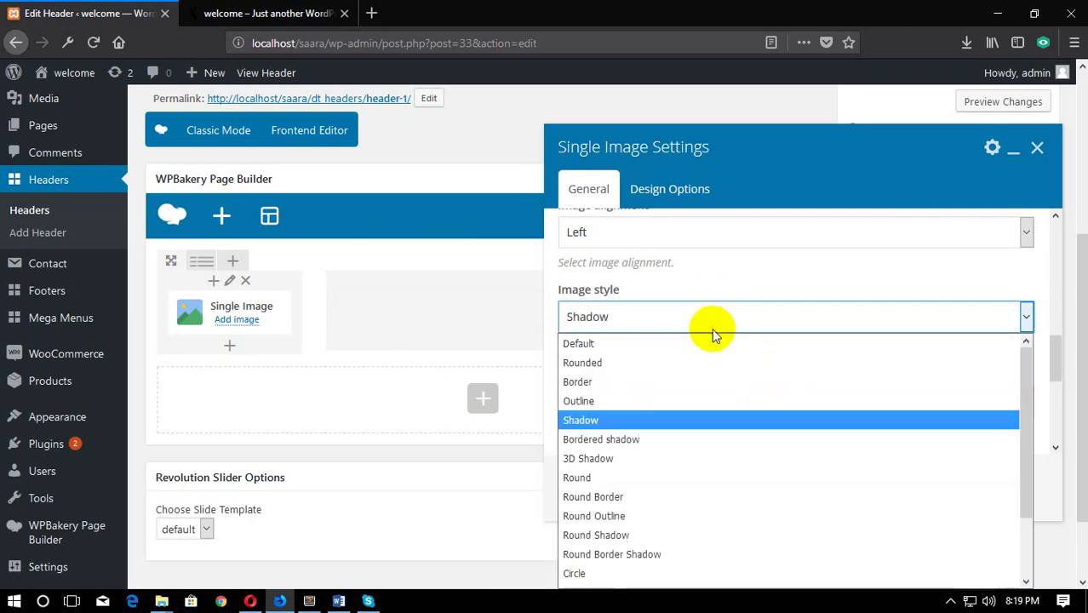
click(661, 344)
Step: Review the on-click action options of the Single Image element
scroll(715, 313, down, 3)
scroll(750, 308, up, 1)
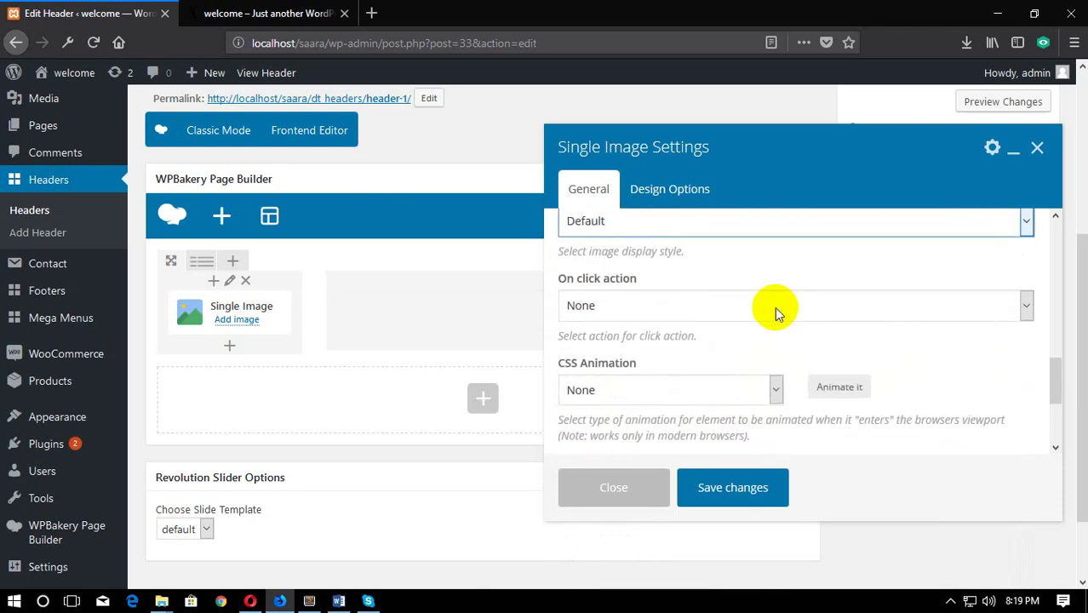
click(775, 308)
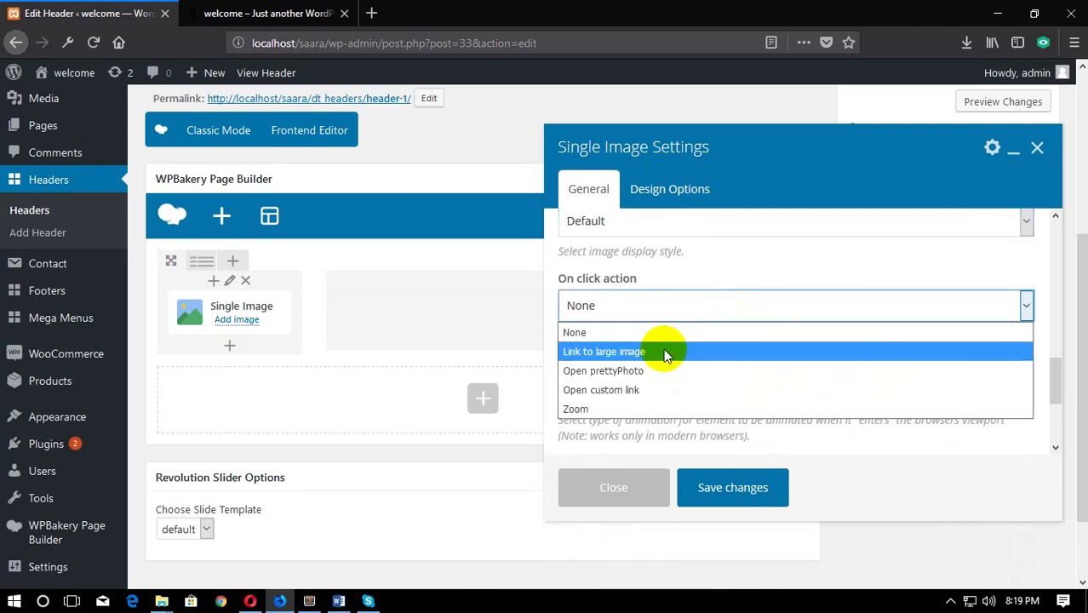
click(722, 267)
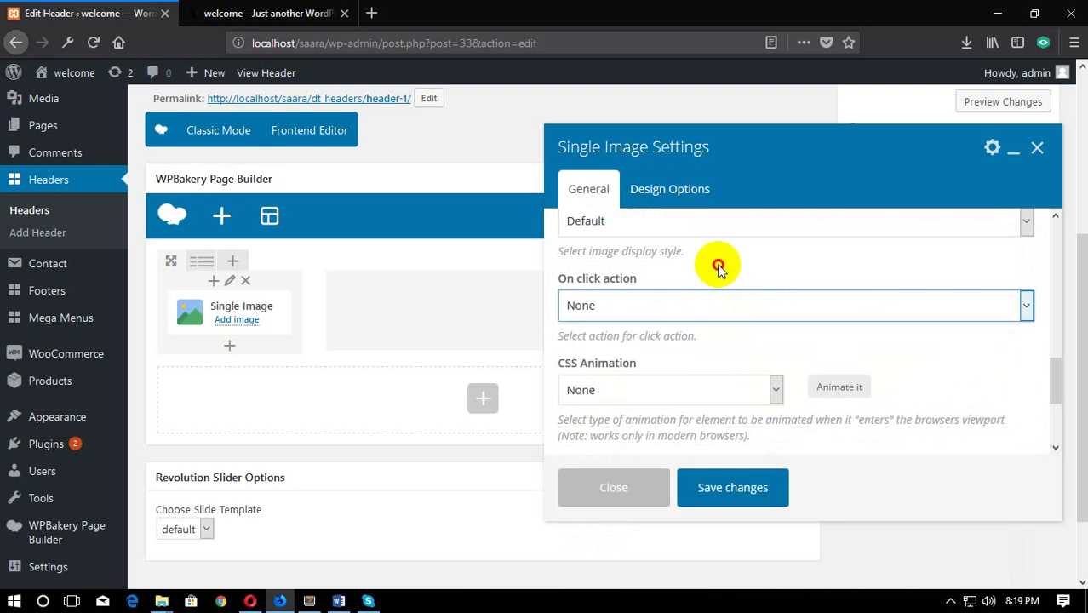
scroll(735, 333, down, 3)
scroll(733, 333, up, 1)
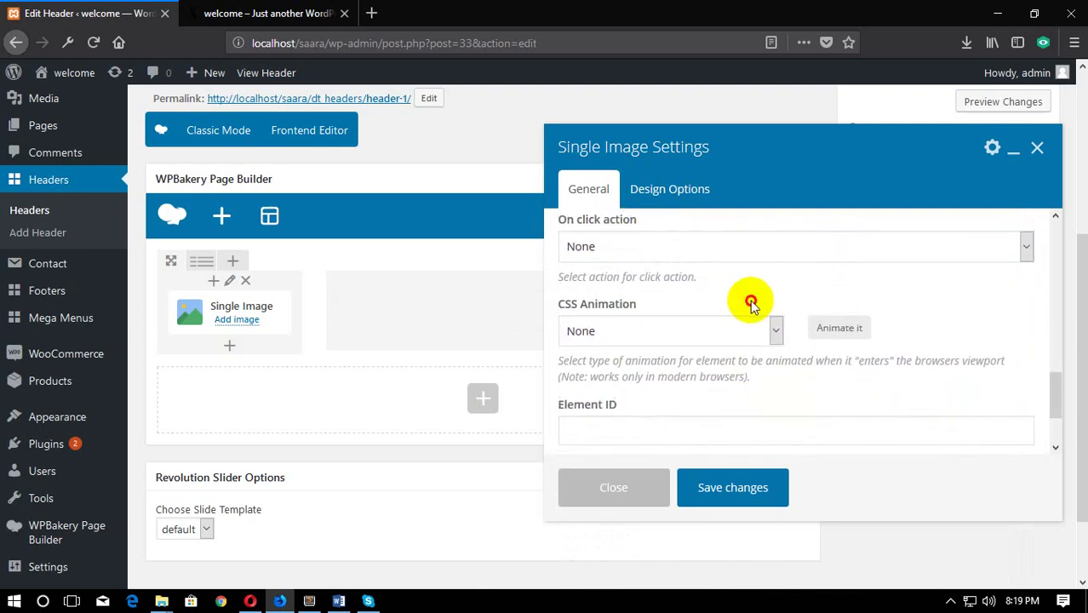
Step: Set the Single Image element's CSS animation to fadeInLeft
click(715, 331)
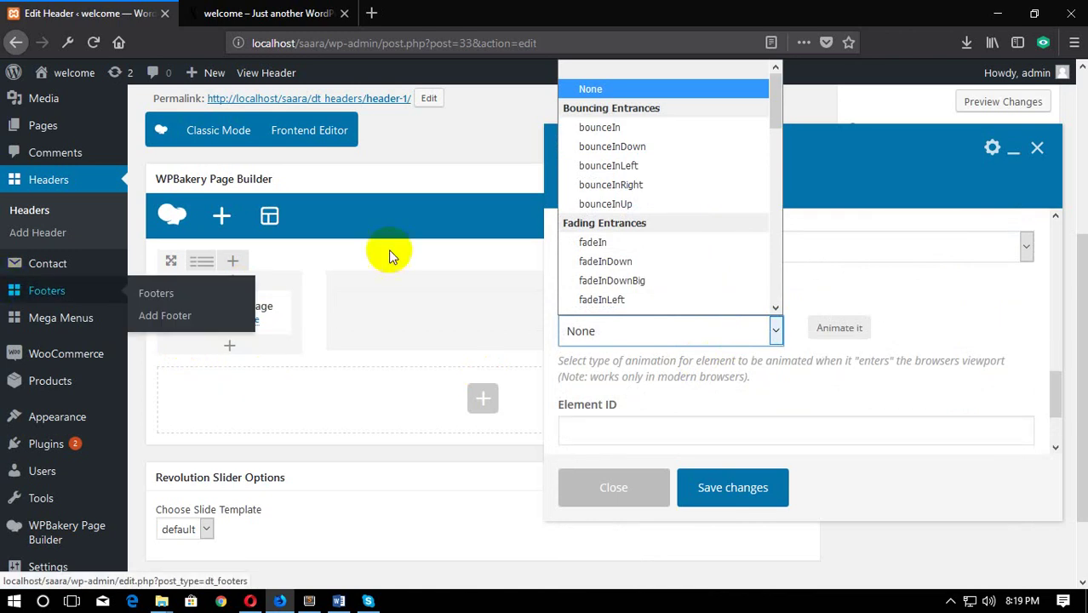
click(259, 13)
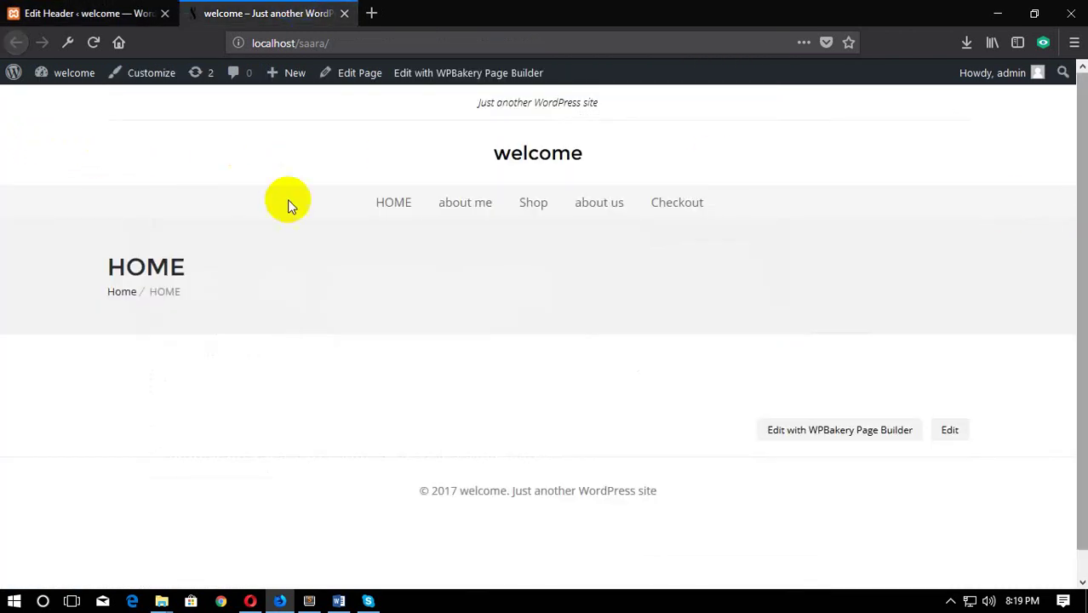
click(50, 10)
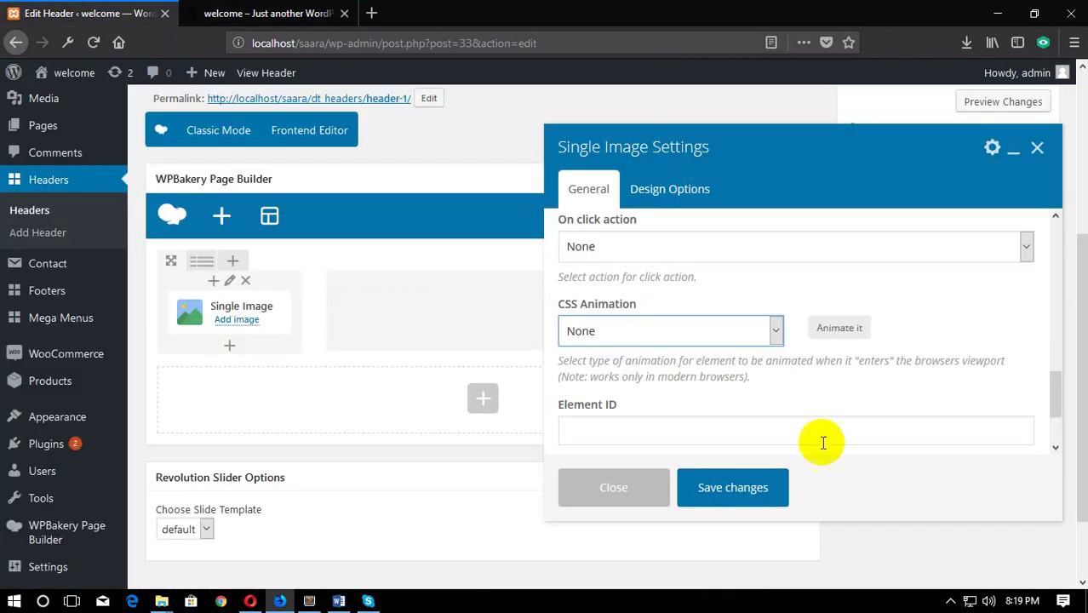
click(709, 331)
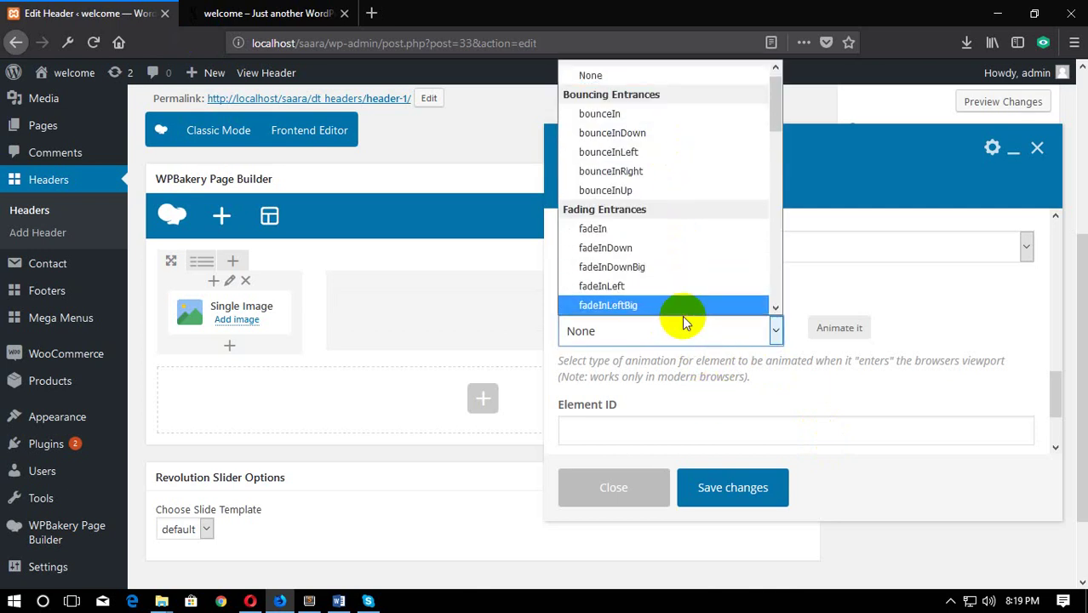
click(669, 286)
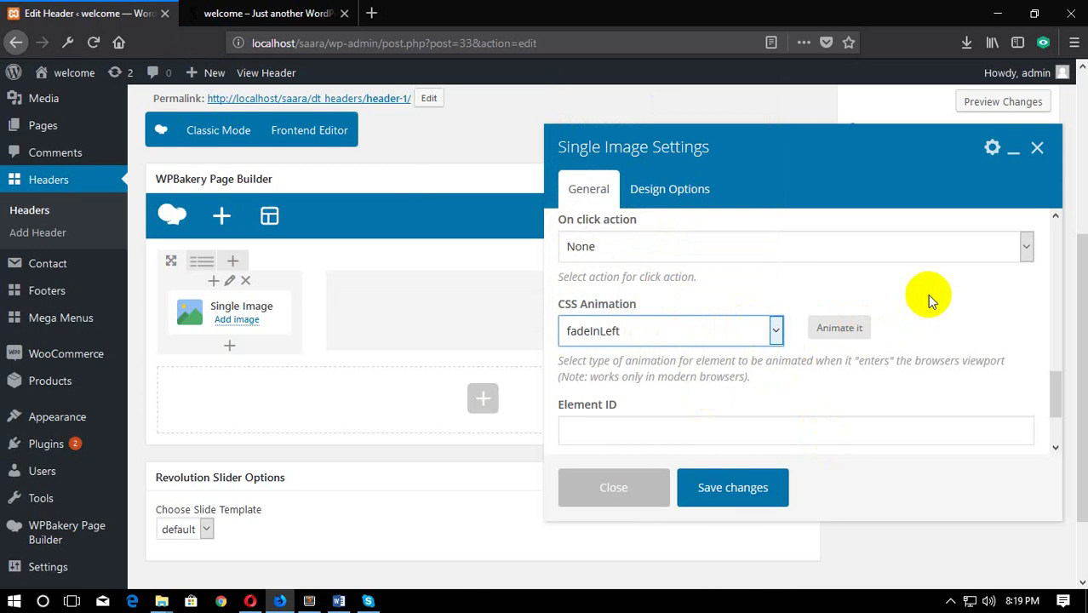
Step: Leave the element ID and extra class name blank and save the Single Image settings
scroll(855, 352, down, 2)
scroll(838, 438, down, 3)
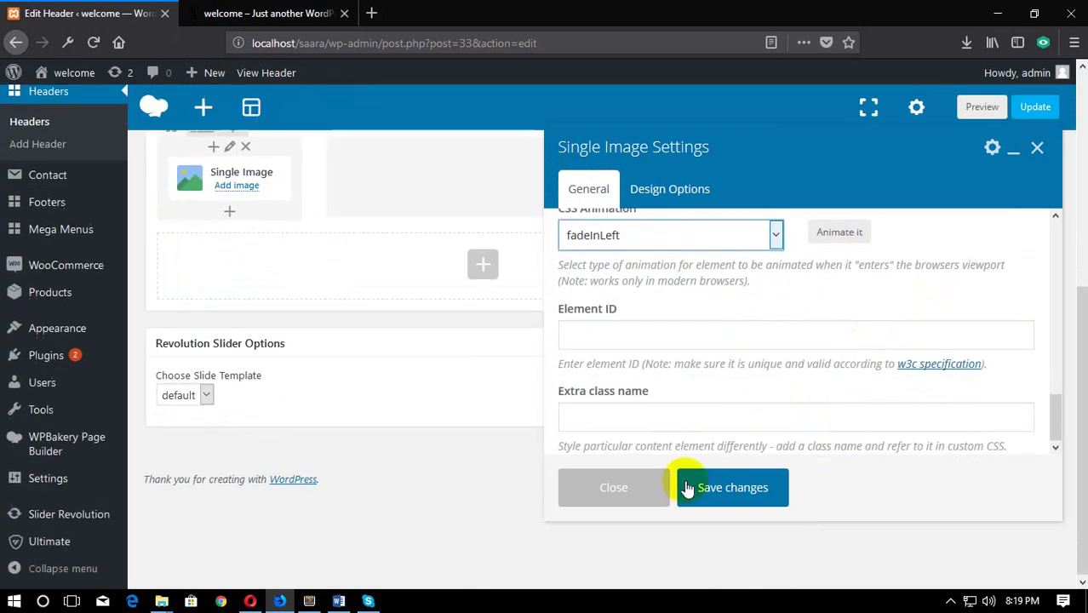
click(695, 335)
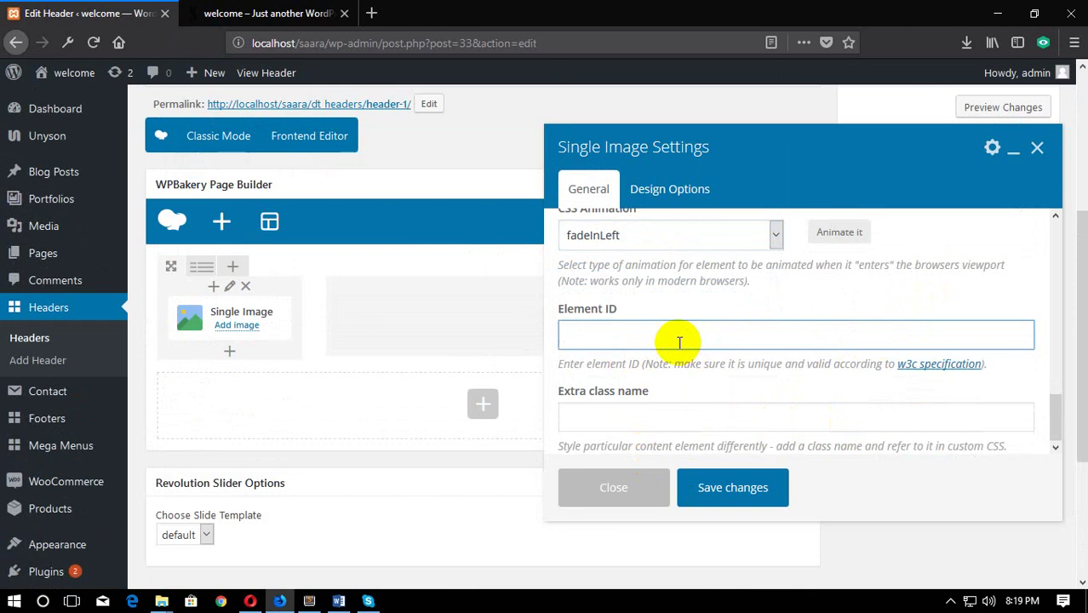
click(637, 417)
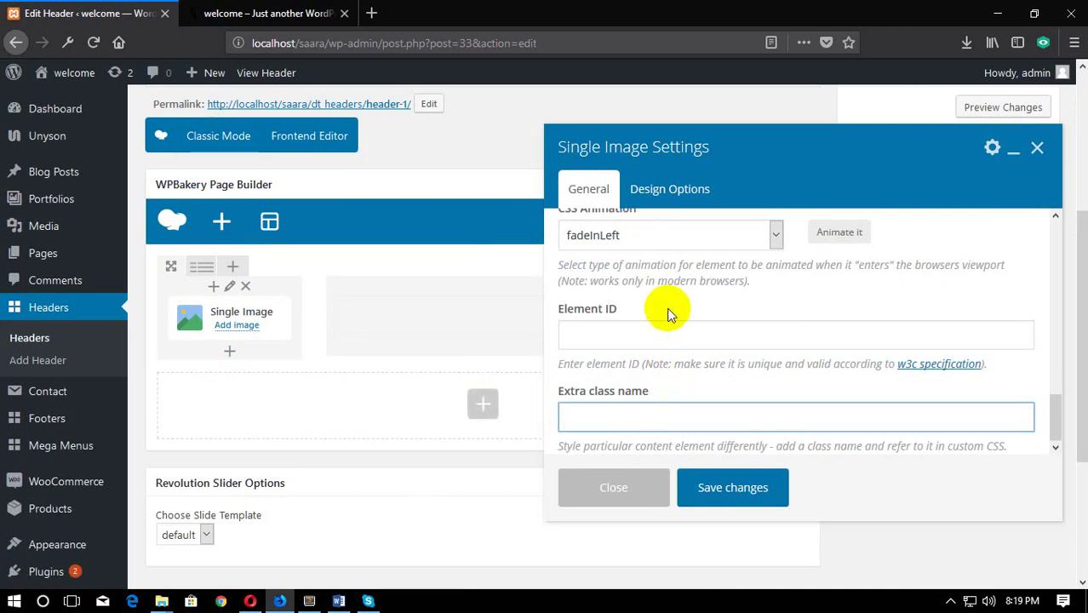
click(734, 491)
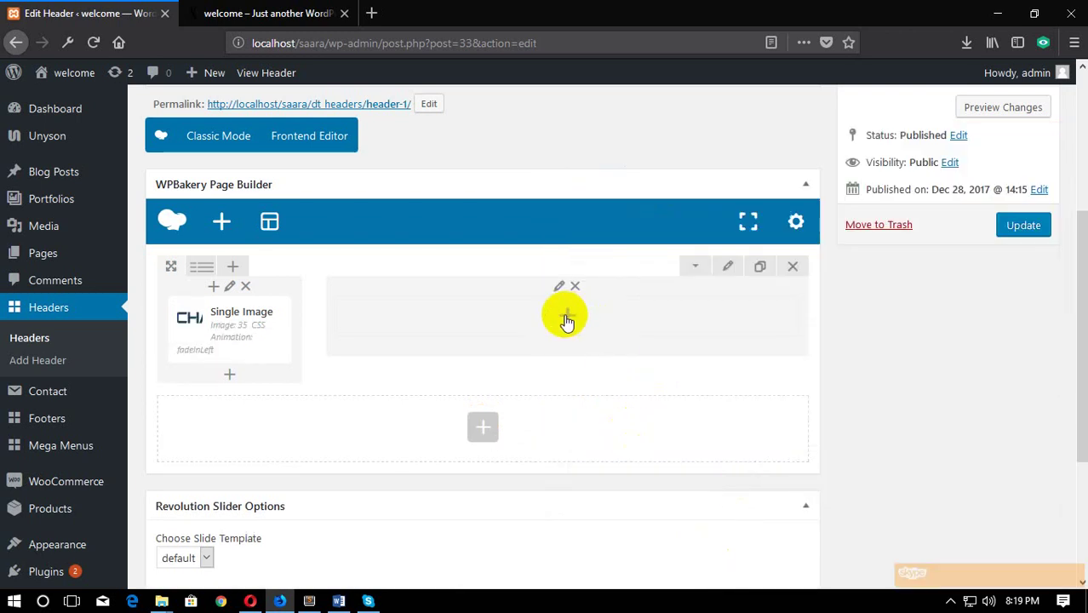
Step: Search the elements for "menu" and add a Menu element to the wide empty column of the header row
click(567, 320)
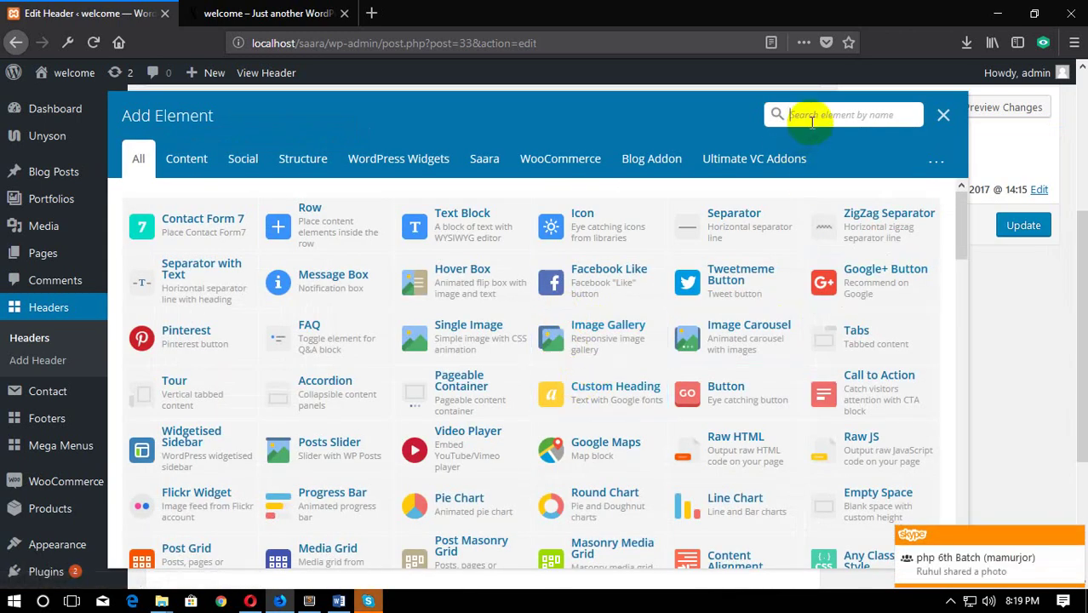
text(me)
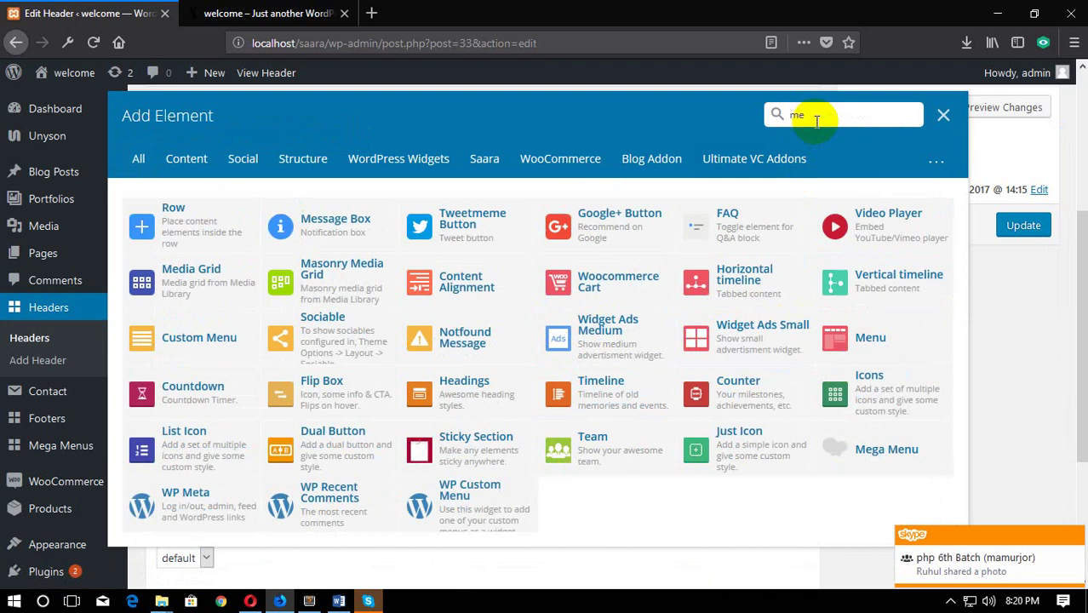
text(nu)
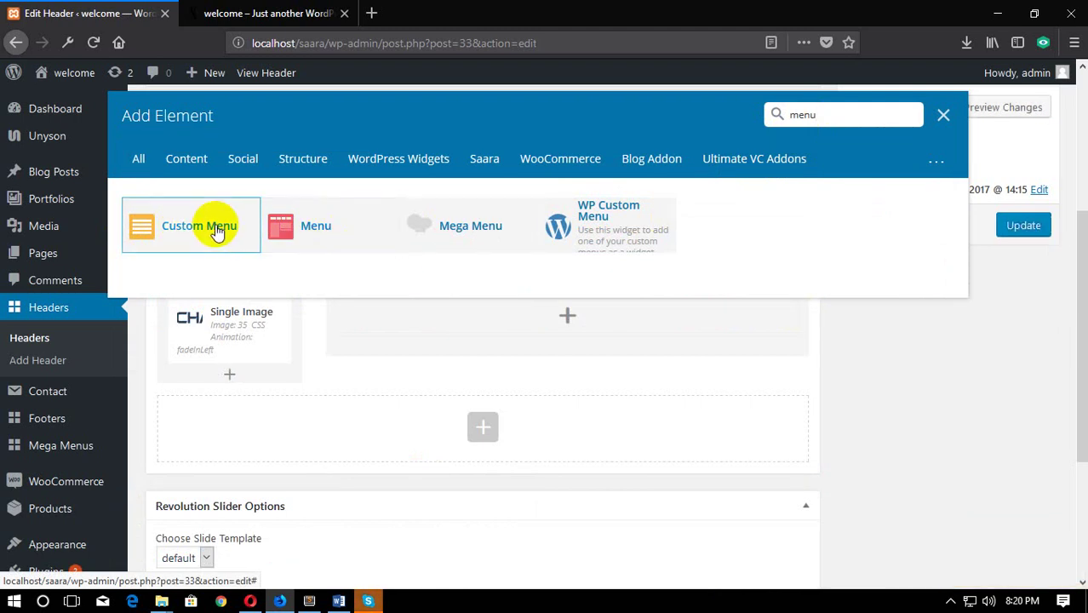
click(281, 226)
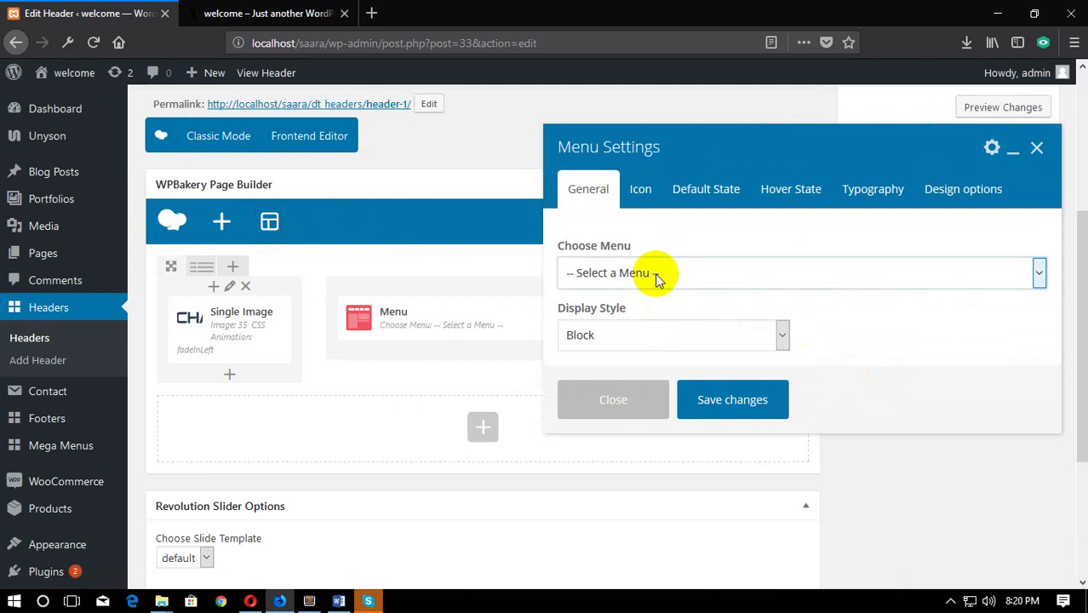
Step: Assign Menu 1 to the Menu element and set its display style to Inline
click(656, 274)
click(652, 316)
click(664, 335)
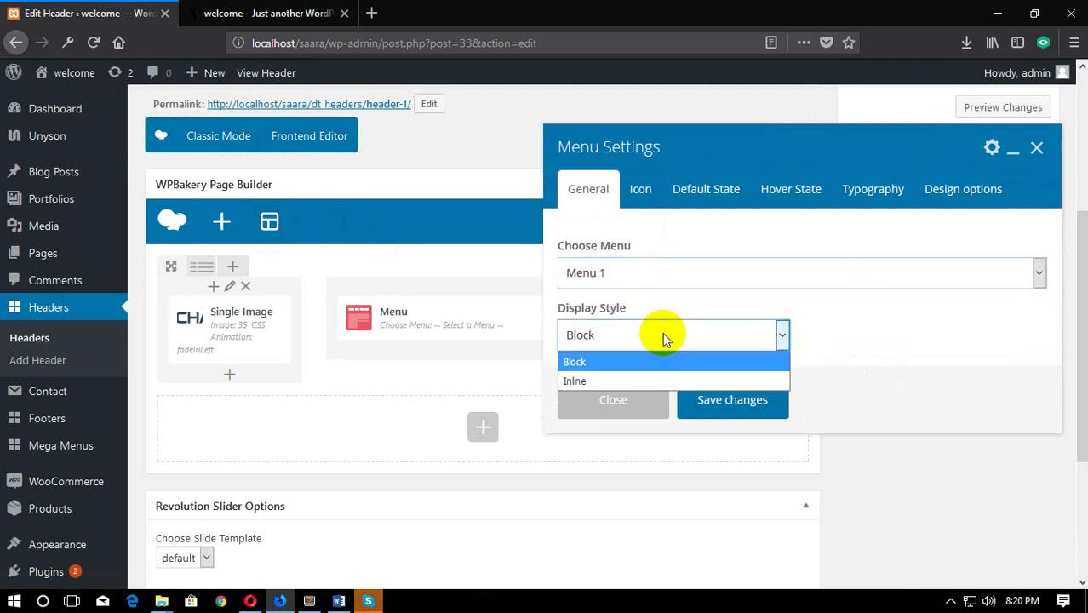
click(648, 382)
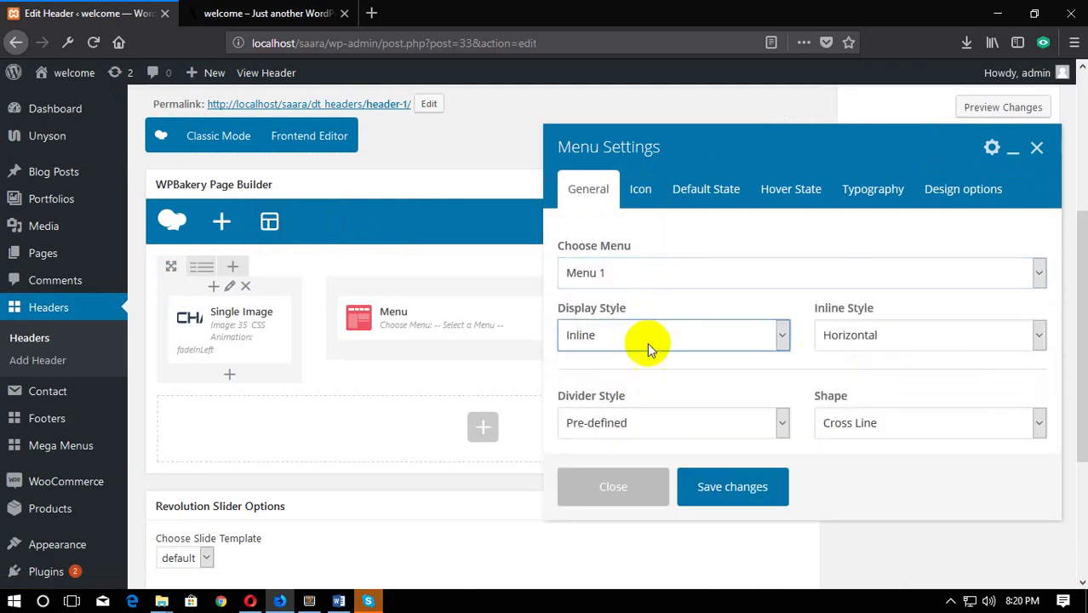
click(645, 338)
click(646, 338)
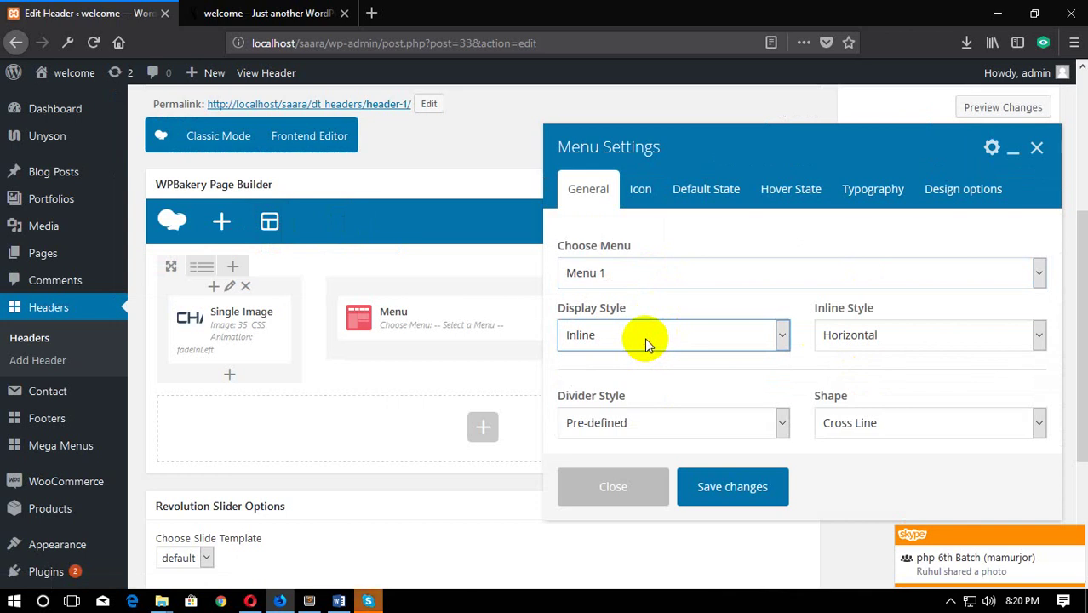
Step: Save the Menu element with the Horizontal inline style and Pre-defined divider, and update header 1
click(914, 328)
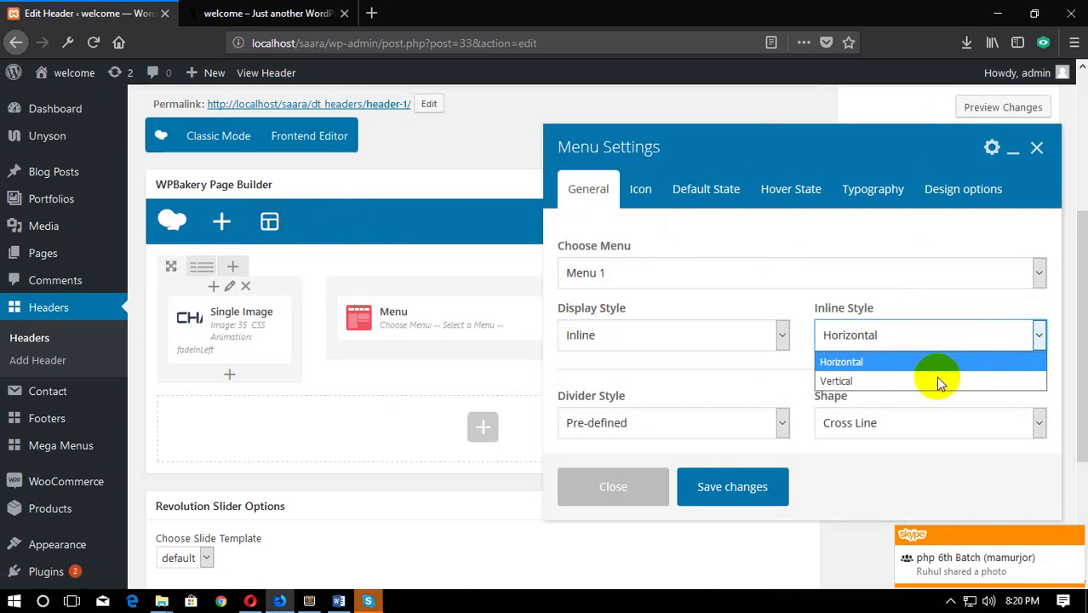
click(682, 383)
click(761, 438)
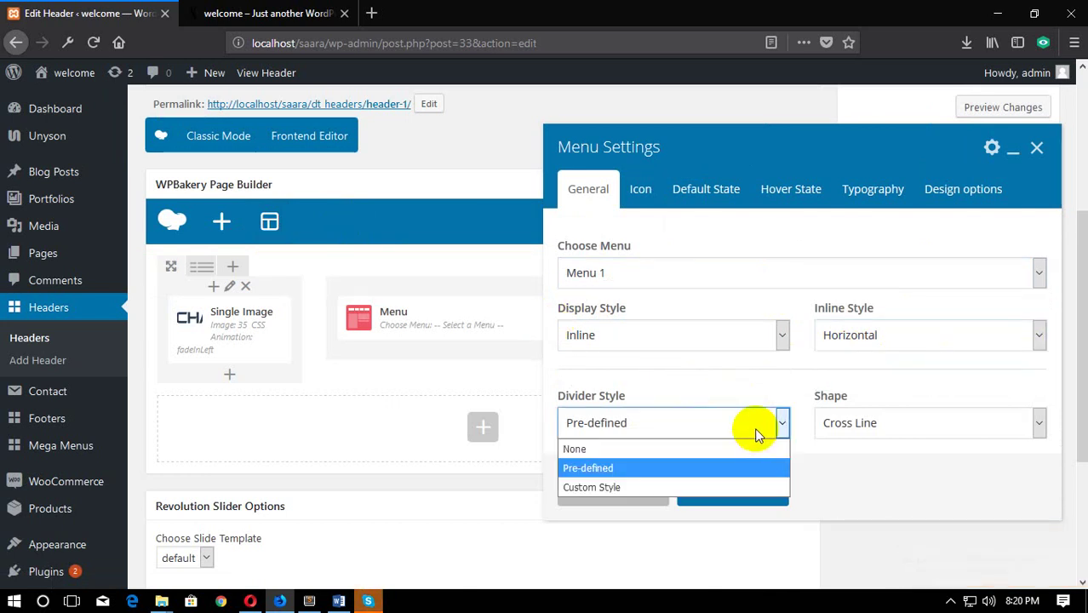
click(770, 425)
click(745, 485)
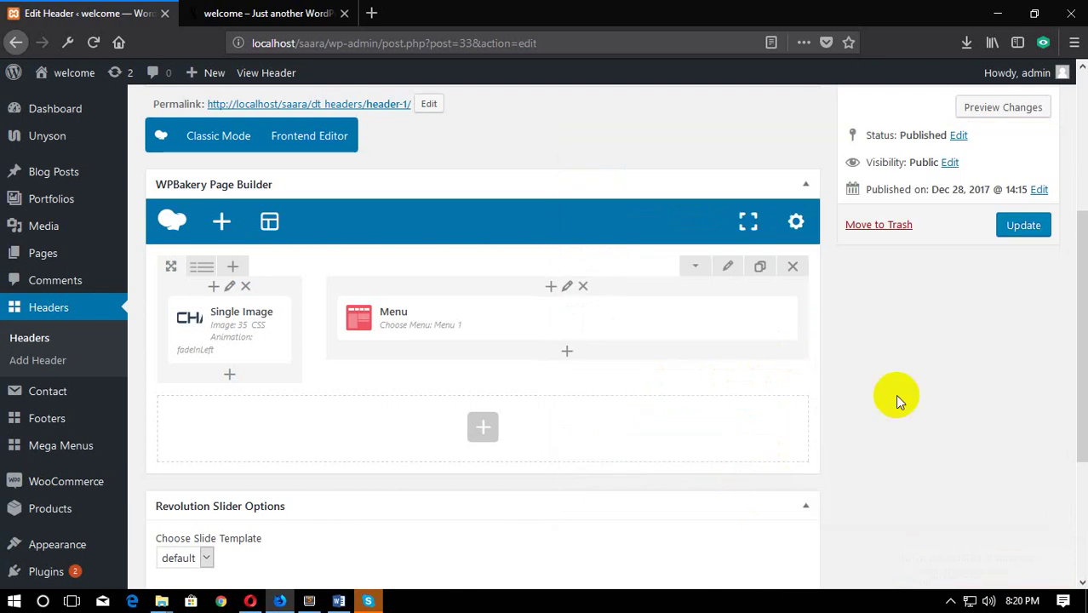
scroll(1005, 385, up, 2)
click(1032, 316)
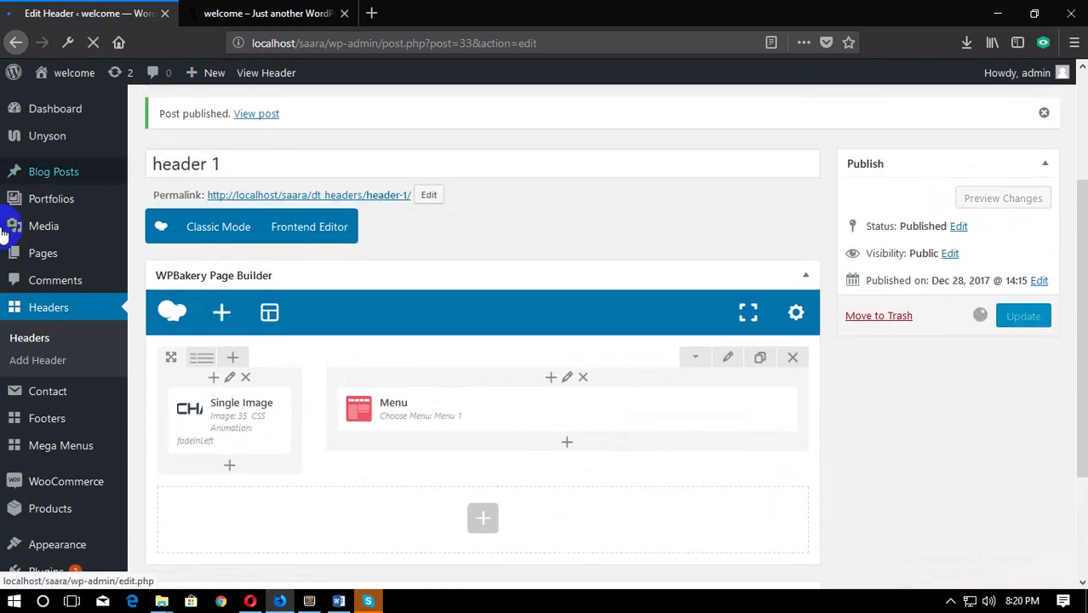
Step: Open the admin Pages list in a new browser tab, checking that the header update completes
right_click(78, 259)
click(153, 265)
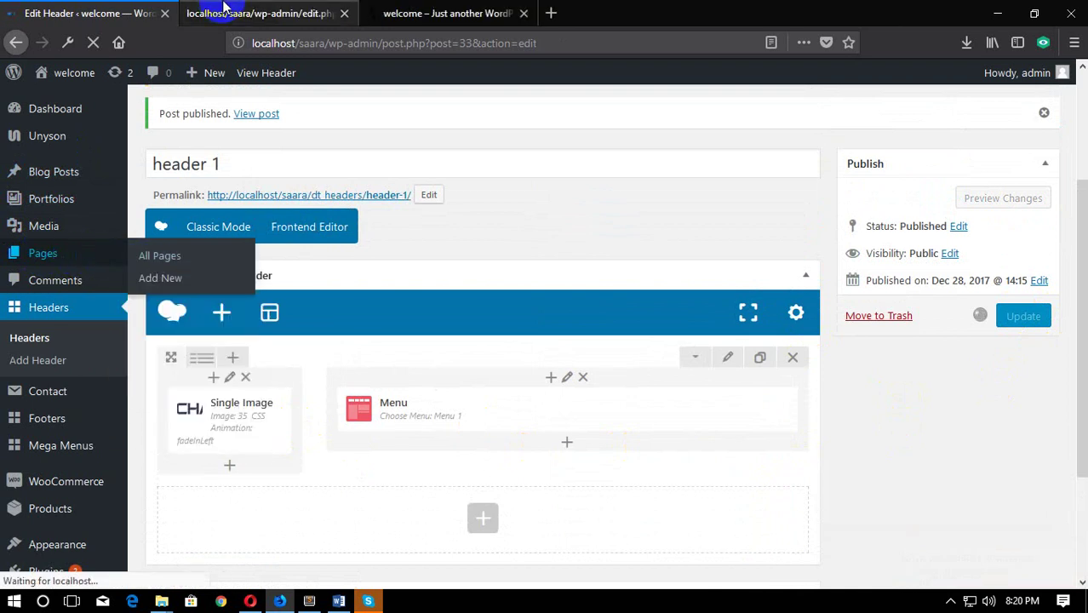
click(231, 7)
click(145, 8)
click(239, 7)
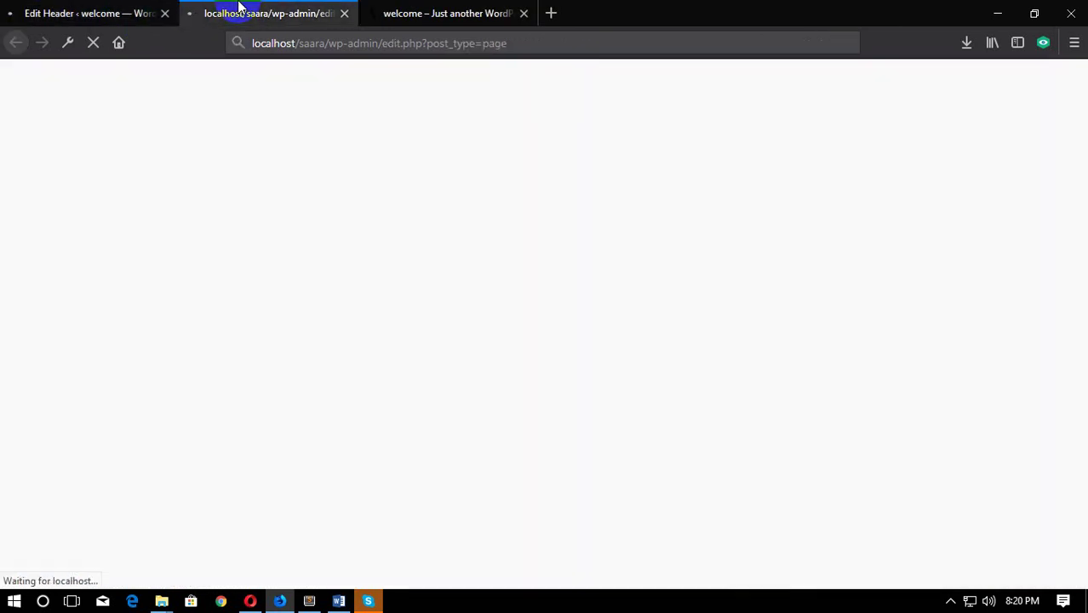
click(73, 7)
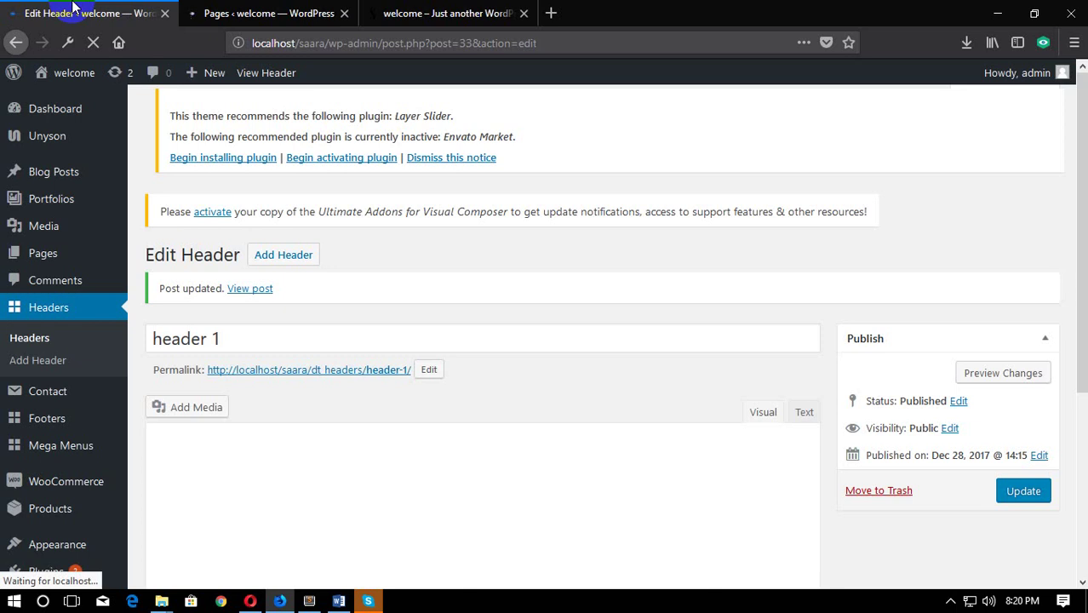
click(314, 10)
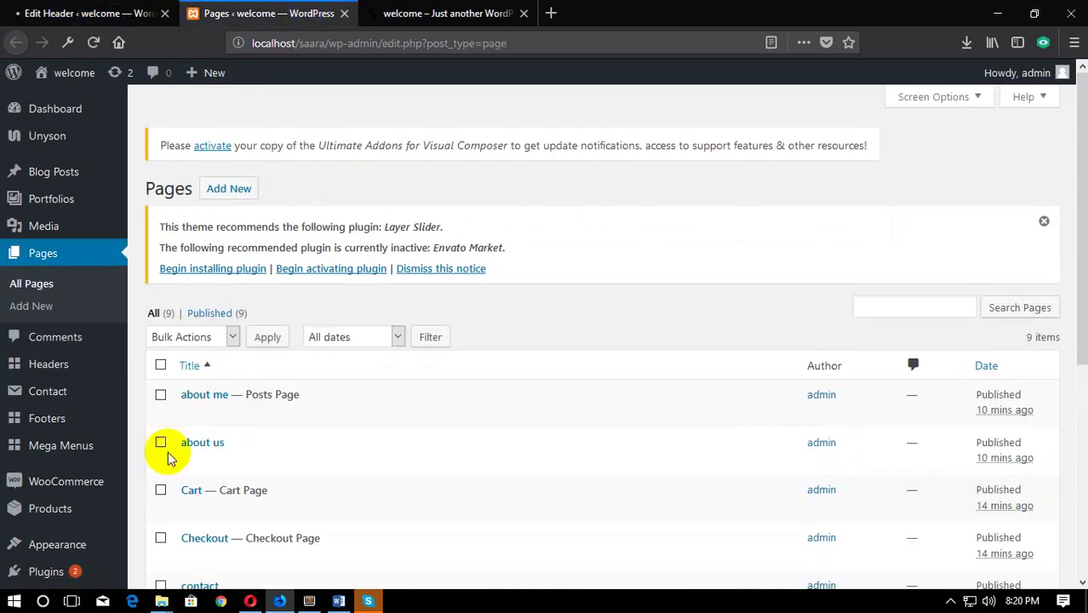
Step: Open the HOME page for editing from the Pages list
scroll(272, 340, down, 5)
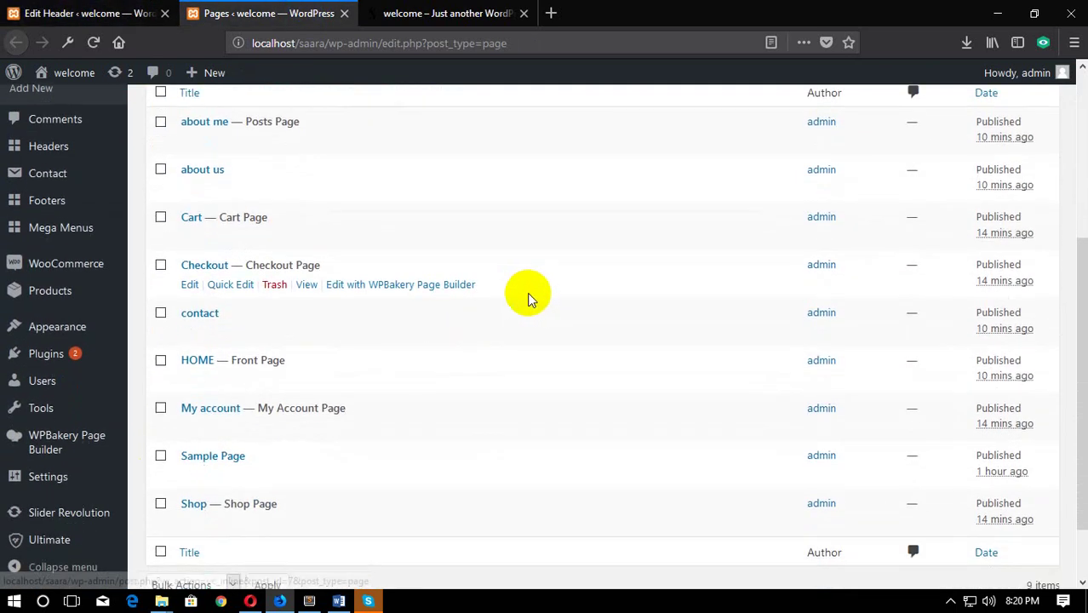
scroll(465, 337, up, 1)
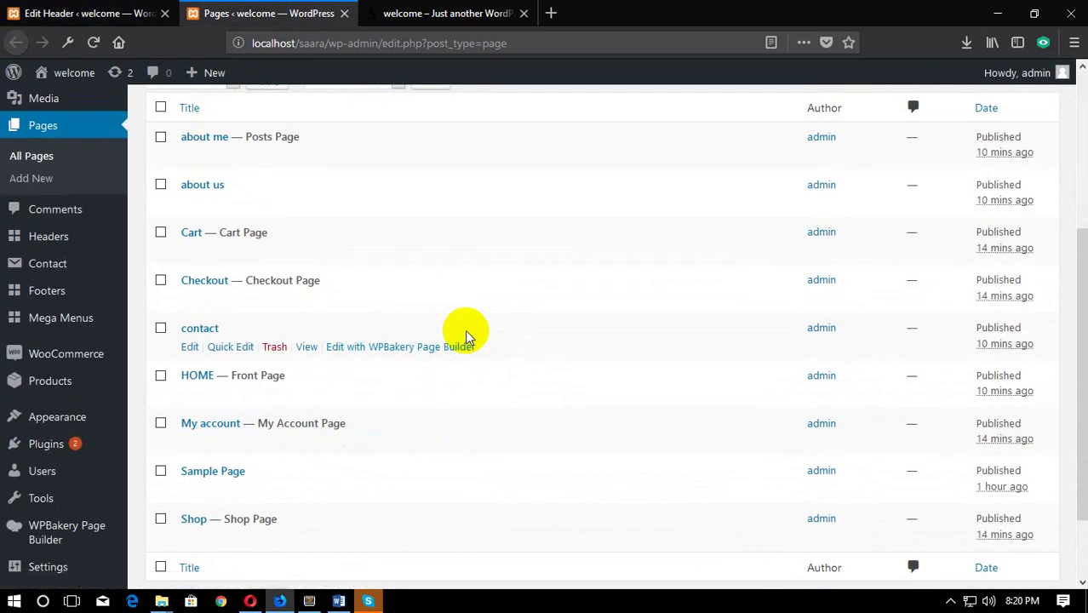
click(189, 375)
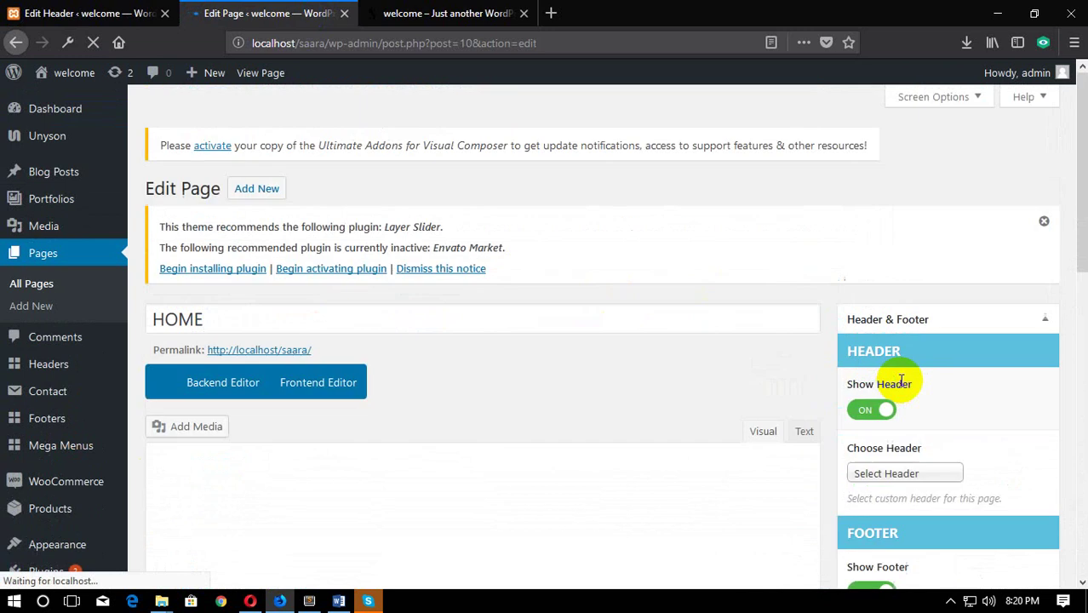
Step: Choose header 1 as the custom header of the HOME page, checking its name in the header editor
scroll(894, 383, down, 1)
click(939, 385)
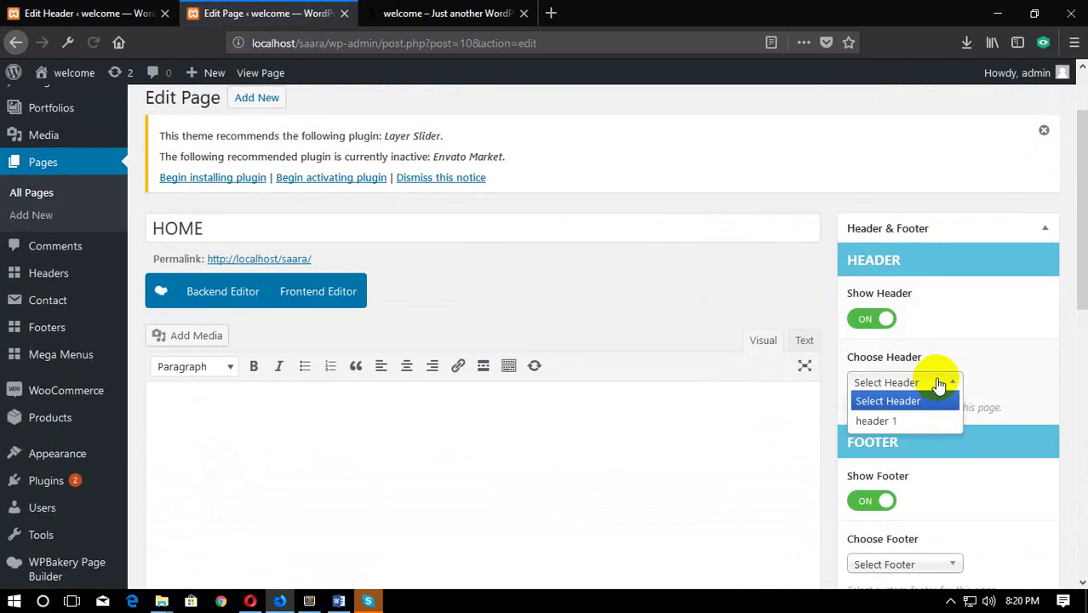
click(89, 14)
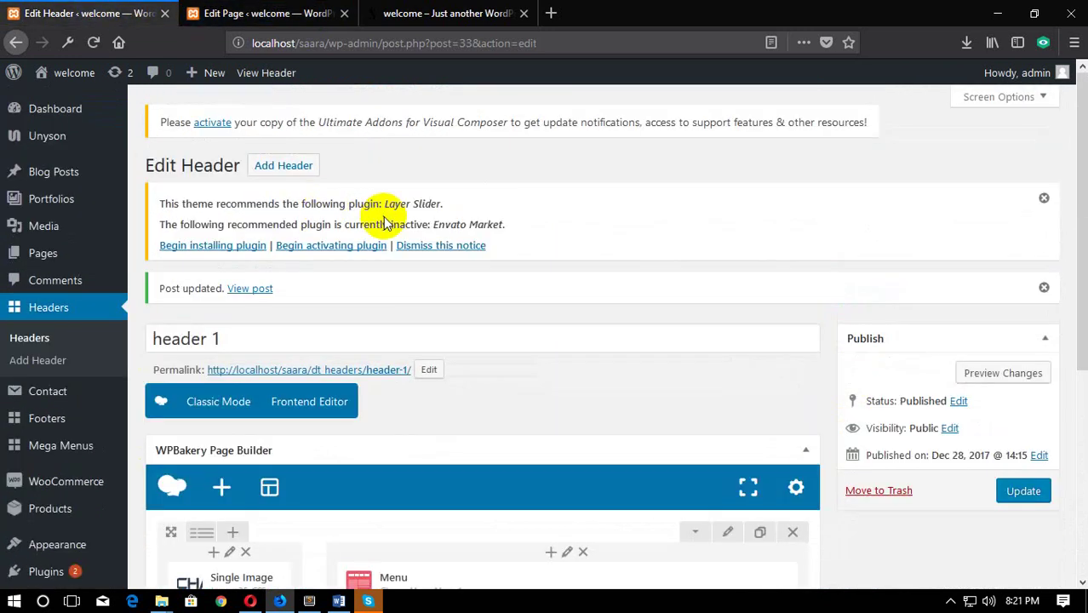
scroll(395, 317, down, 1)
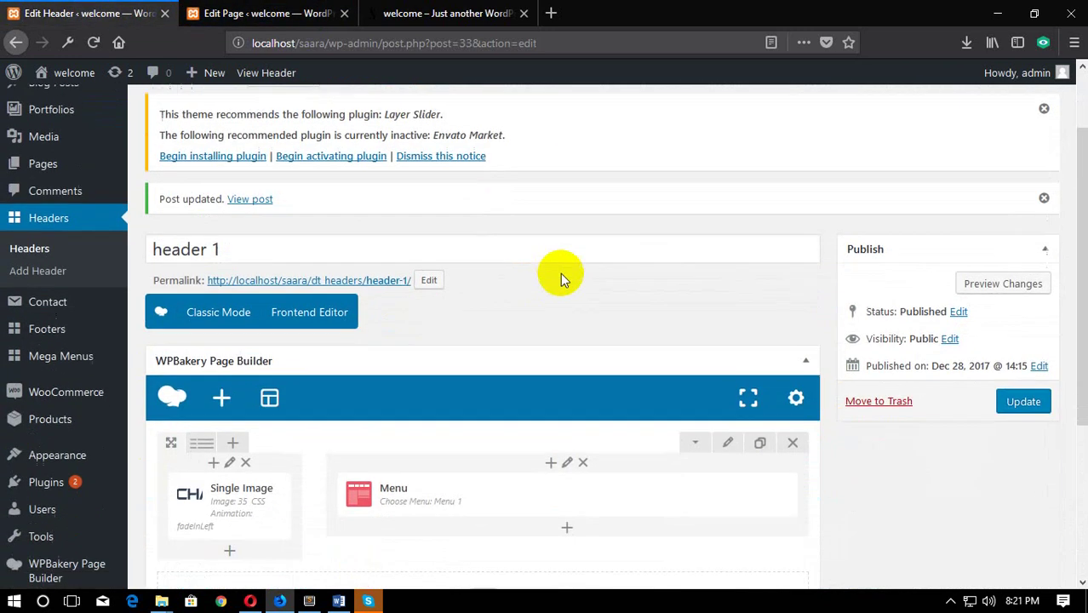
triple_click(214, 245)
click(256, 10)
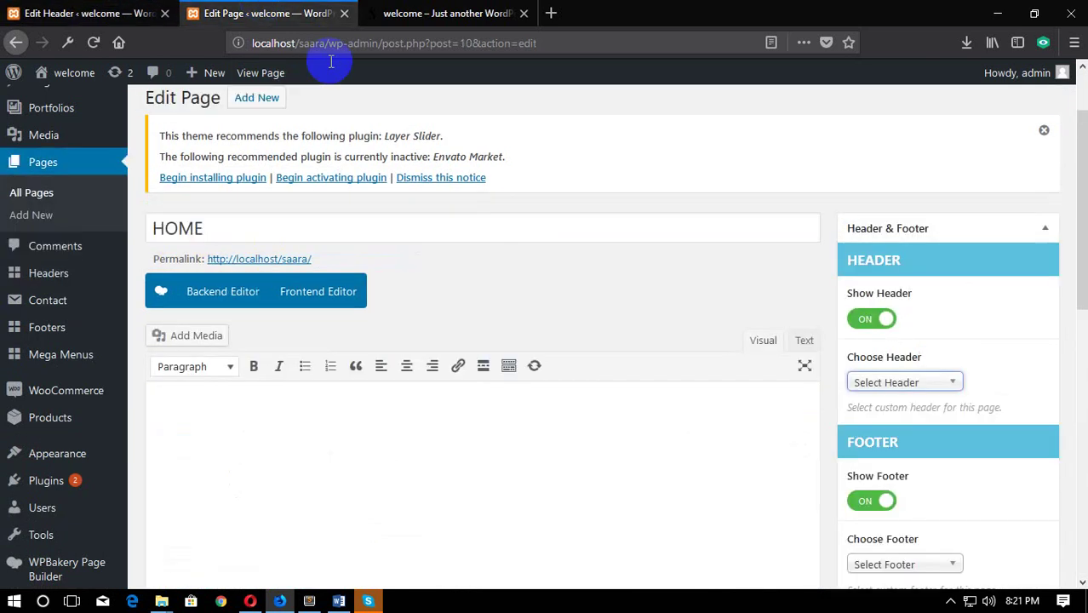
click(896, 382)
click(892, 419)
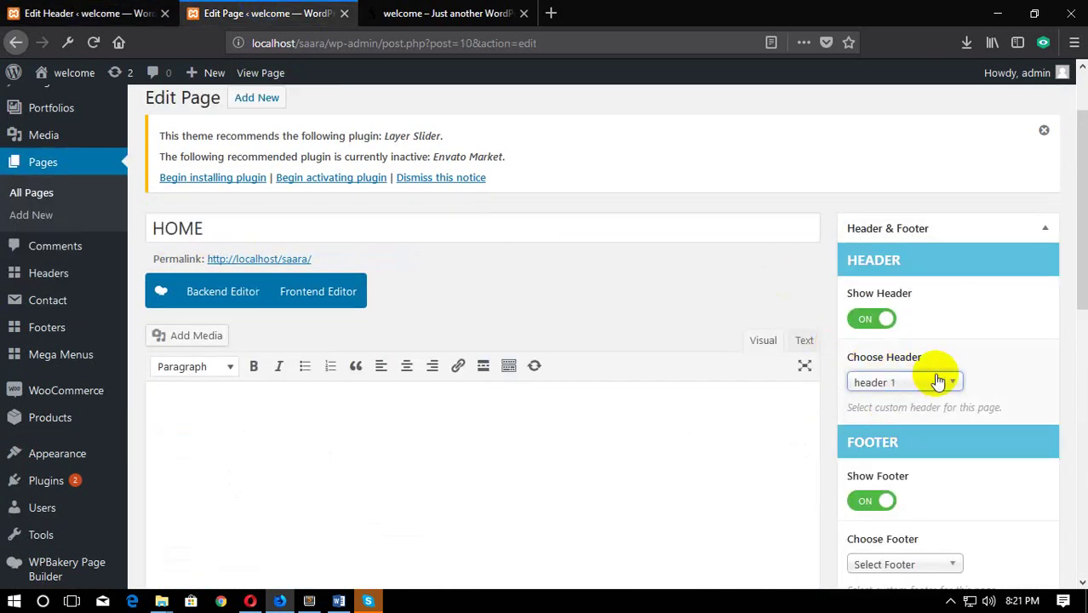
Step: Update the HOME page and reload the live site to check the custom header
scroll(1005, 324, down, 5)
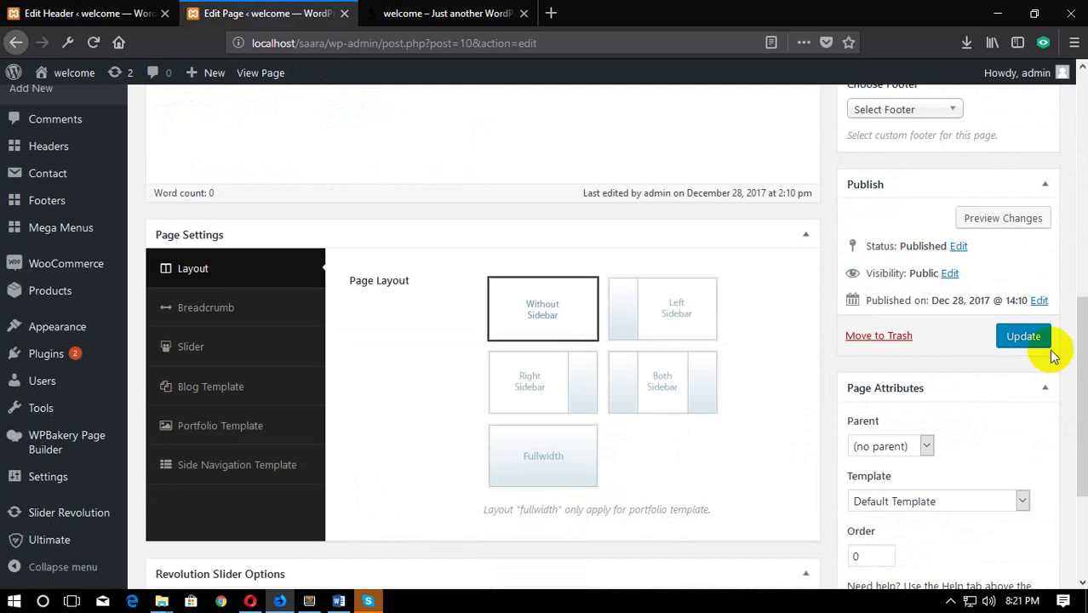
click(1037, 341)
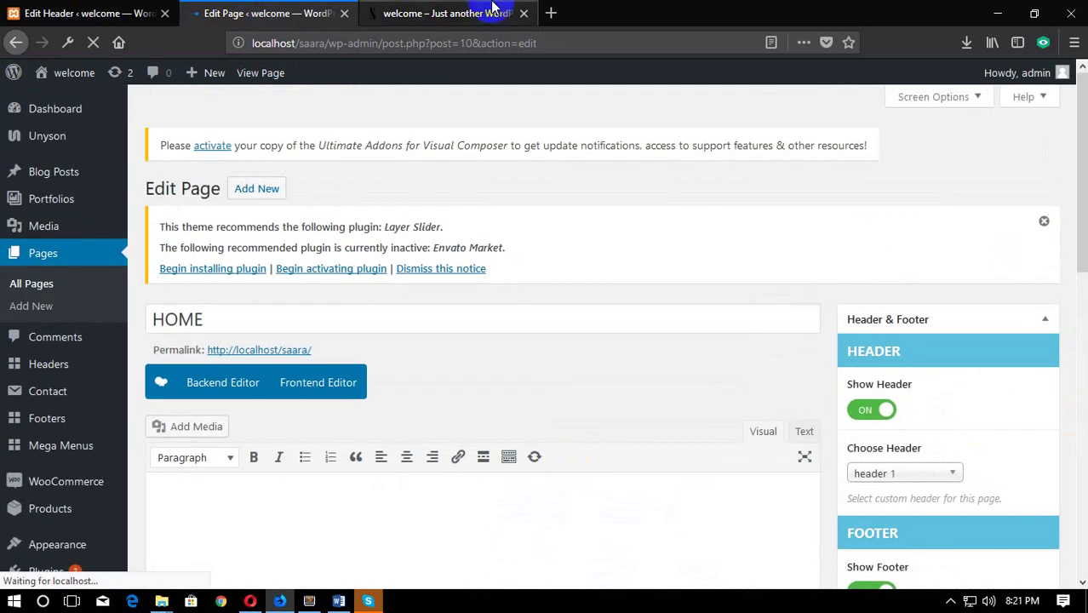
click(493, 10)
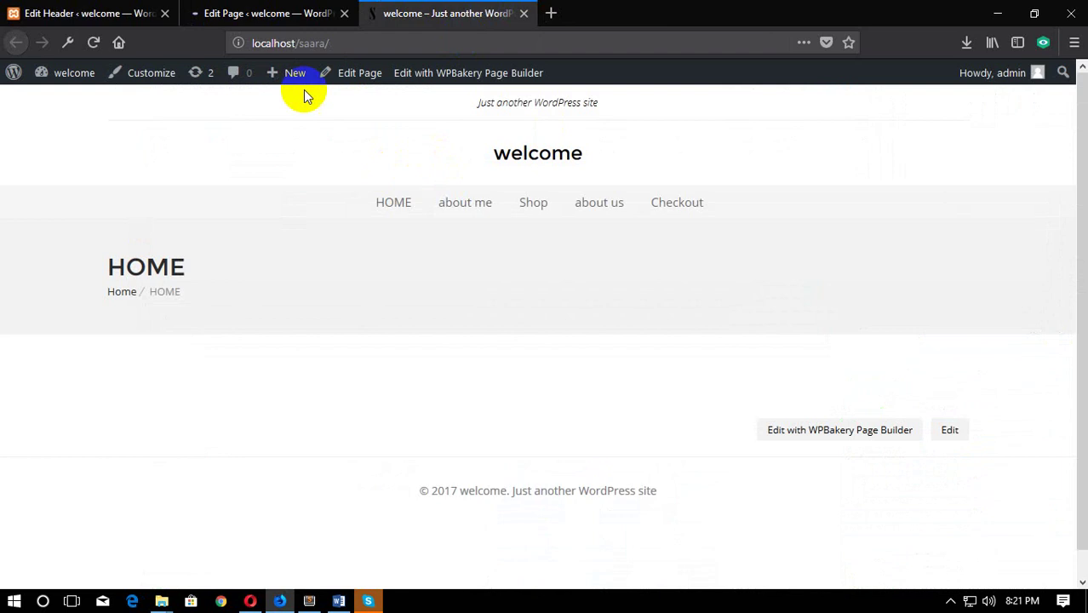
click(328, 13)
click(431, 12)
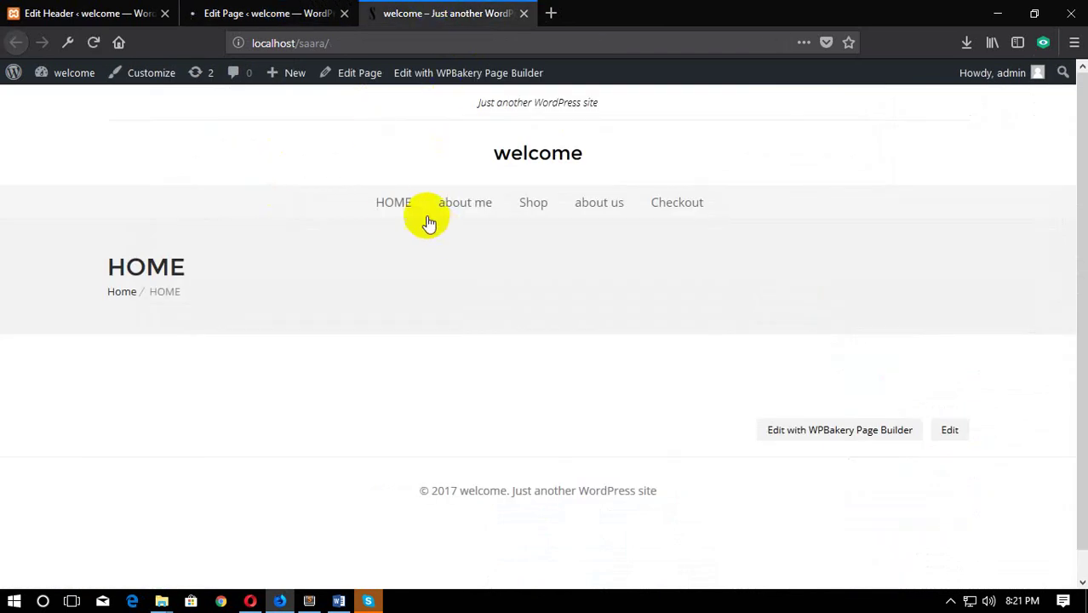
right_click(150, 128)
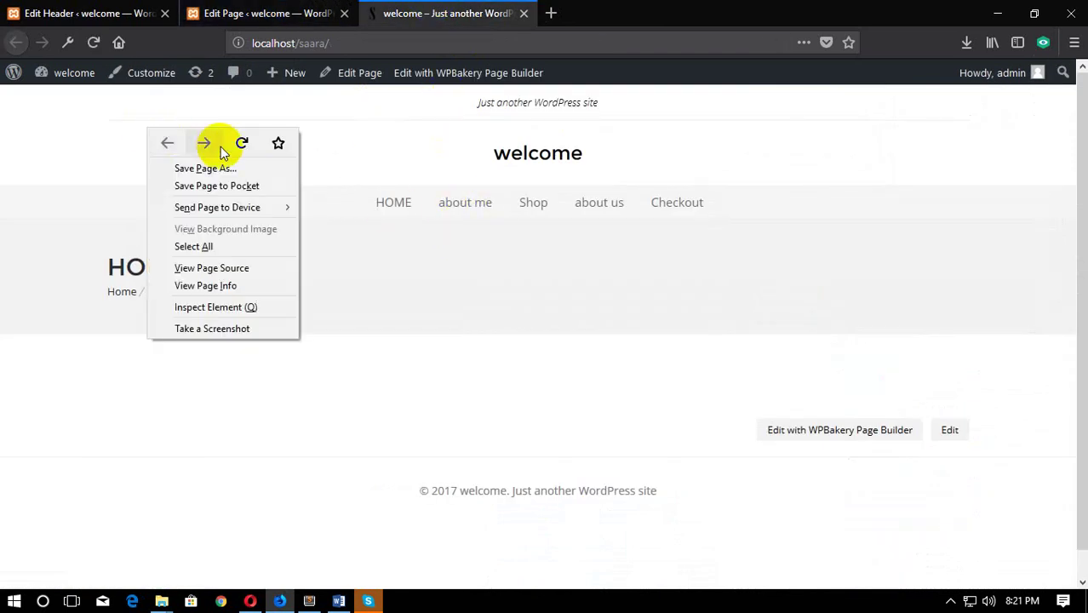
click(243, 142)
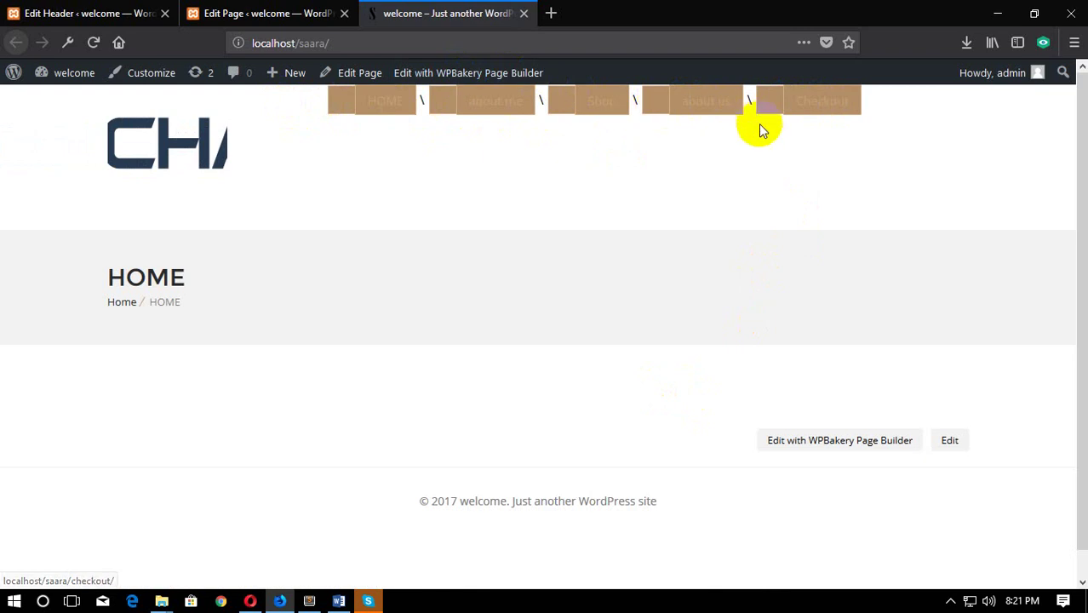
click(140, 14)
scroll(660, 385, down, 2)
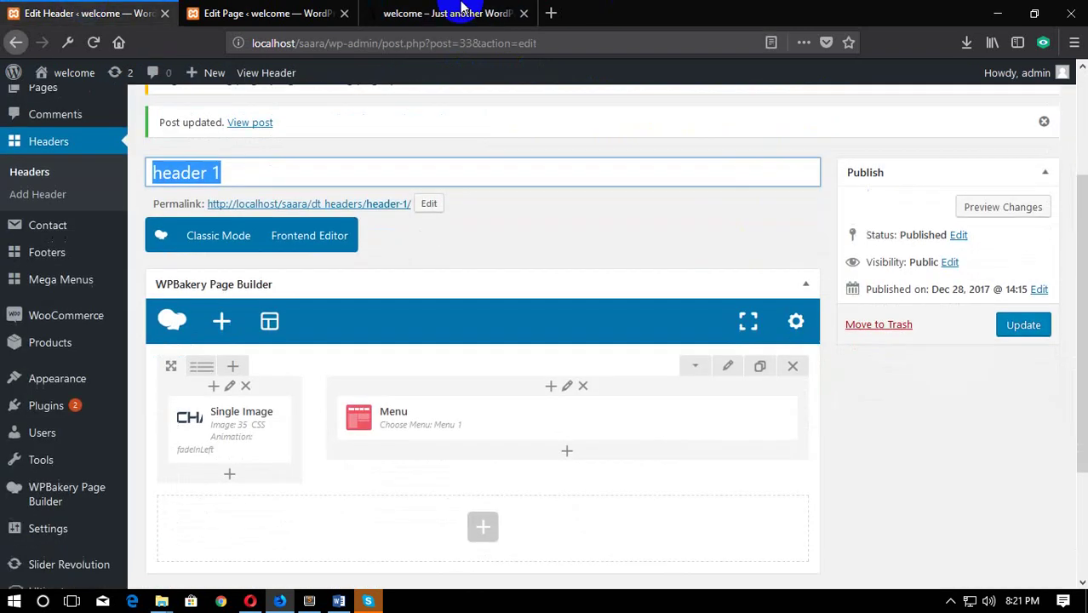
click(462, 10)
click(308, 10)
click(499, 11)
Step: Set the divider style of header 1's Menu element to None and save the element's settings
click(45, 9)
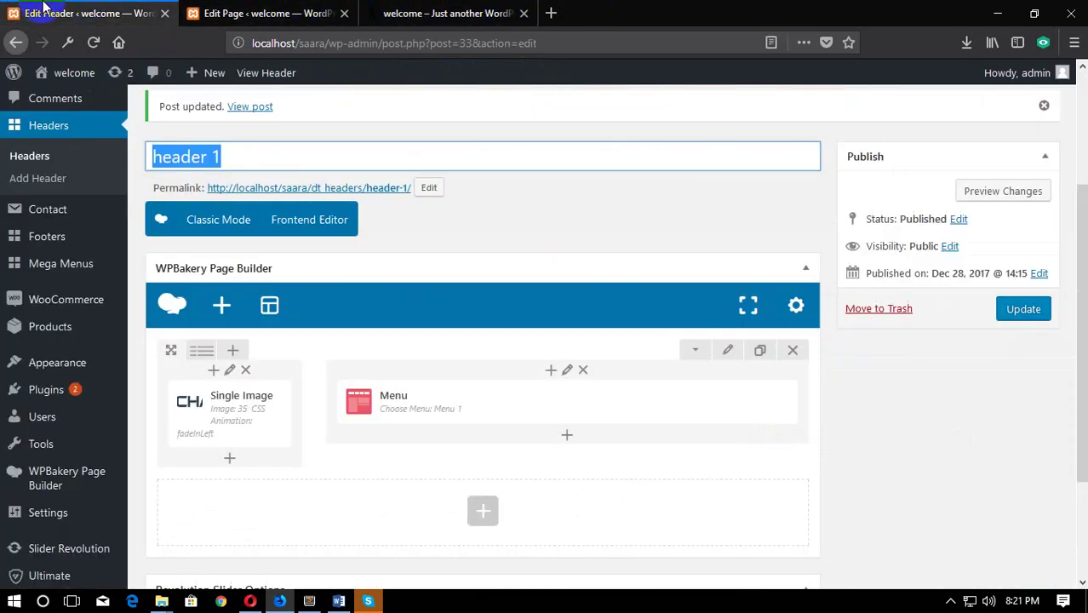
mouse_move(449, 409)
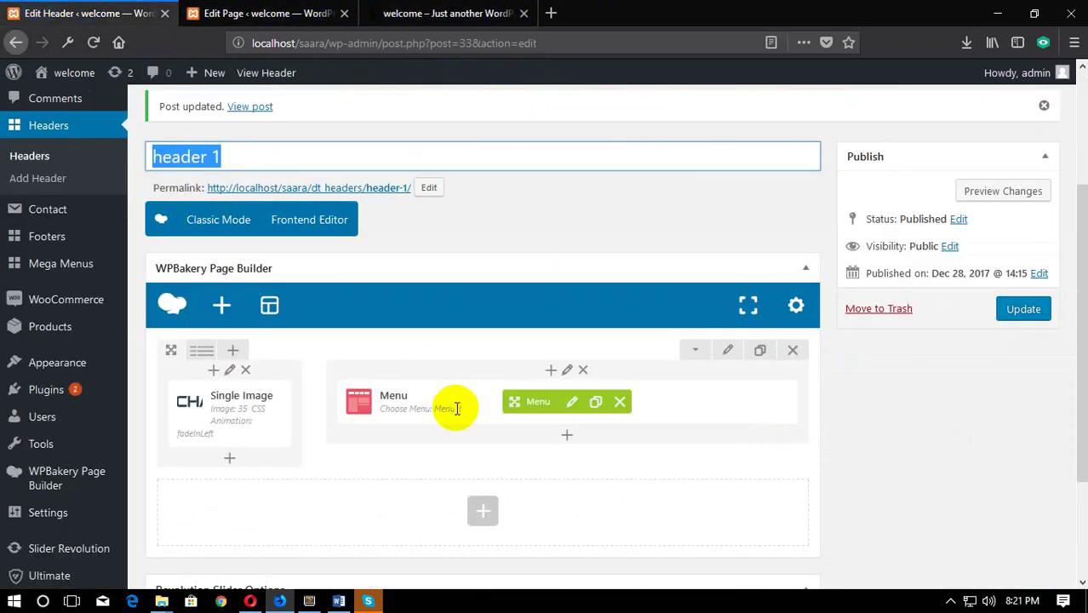
click(571, 404)
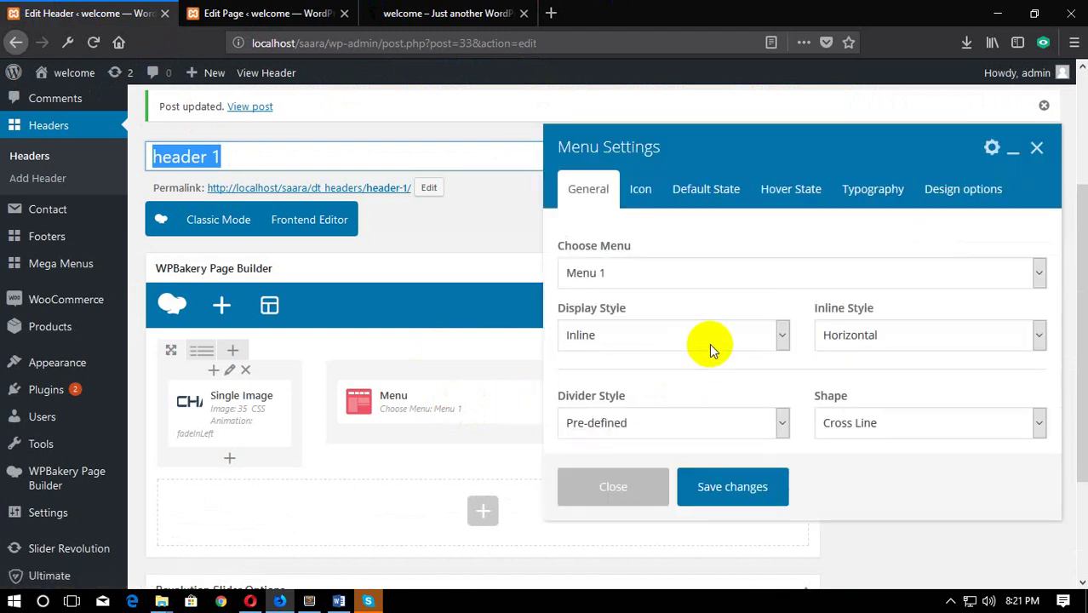
scroll(891, 303, down, 2)
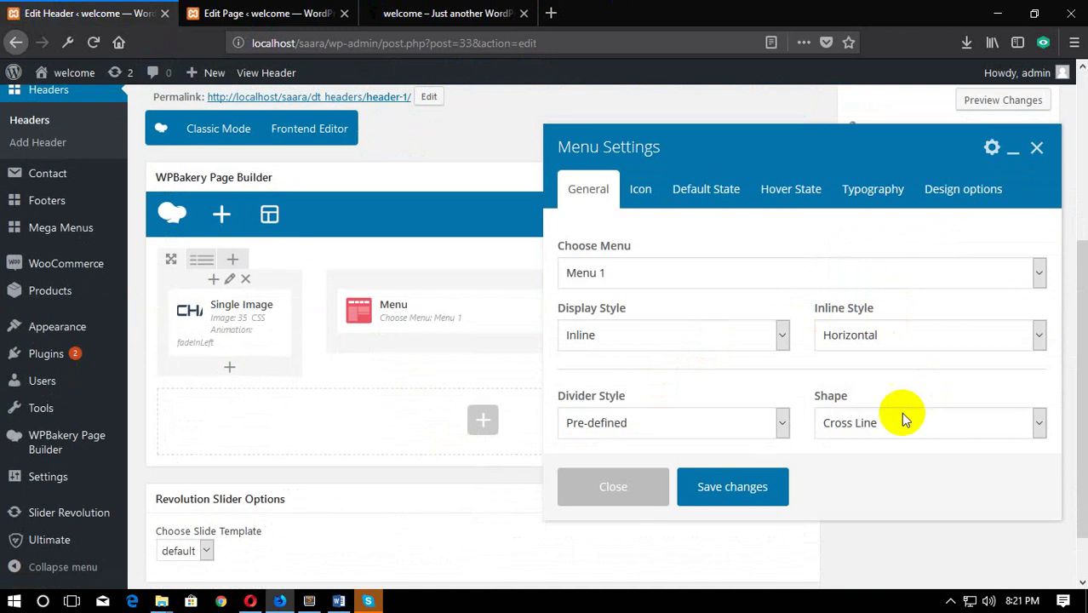
click(716, 430)
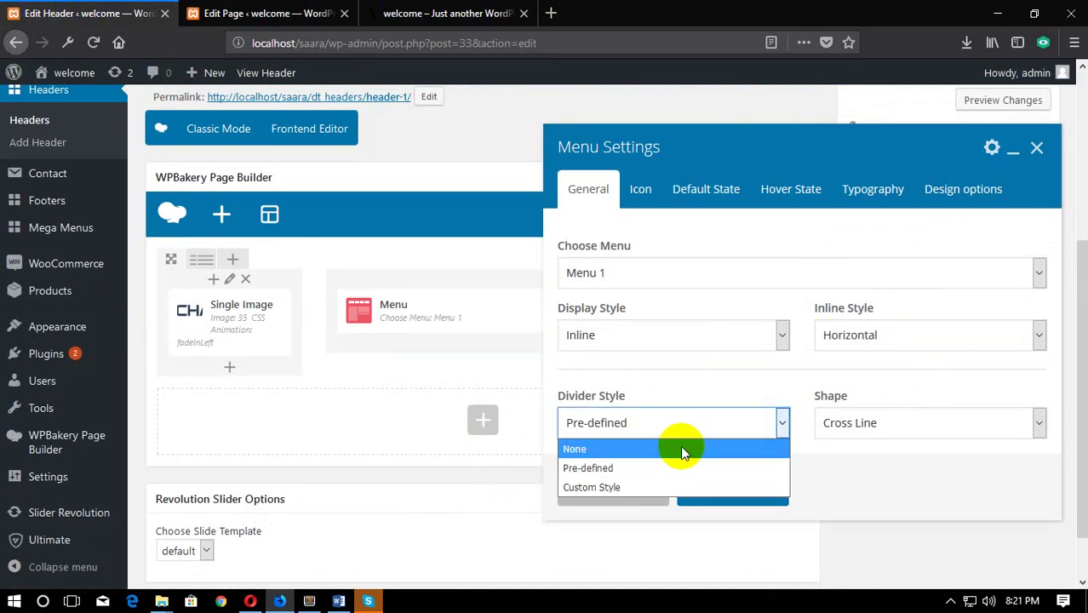
click(680, 448)
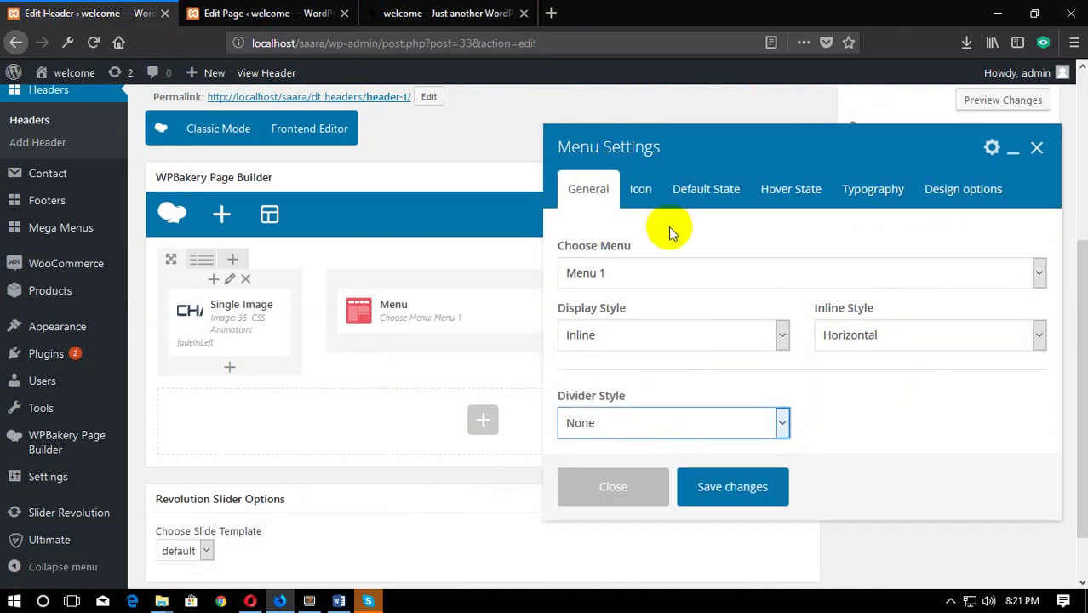
click(704, 487)
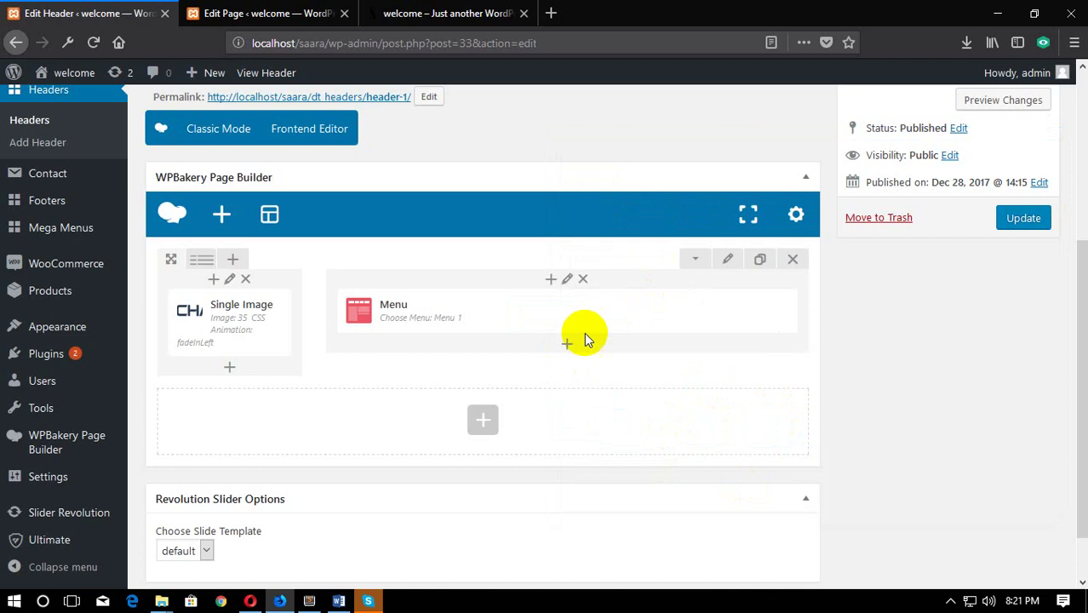
Step: Update header 1 and reload the live HOME page to check the menu without dividers
click(1023, 218)
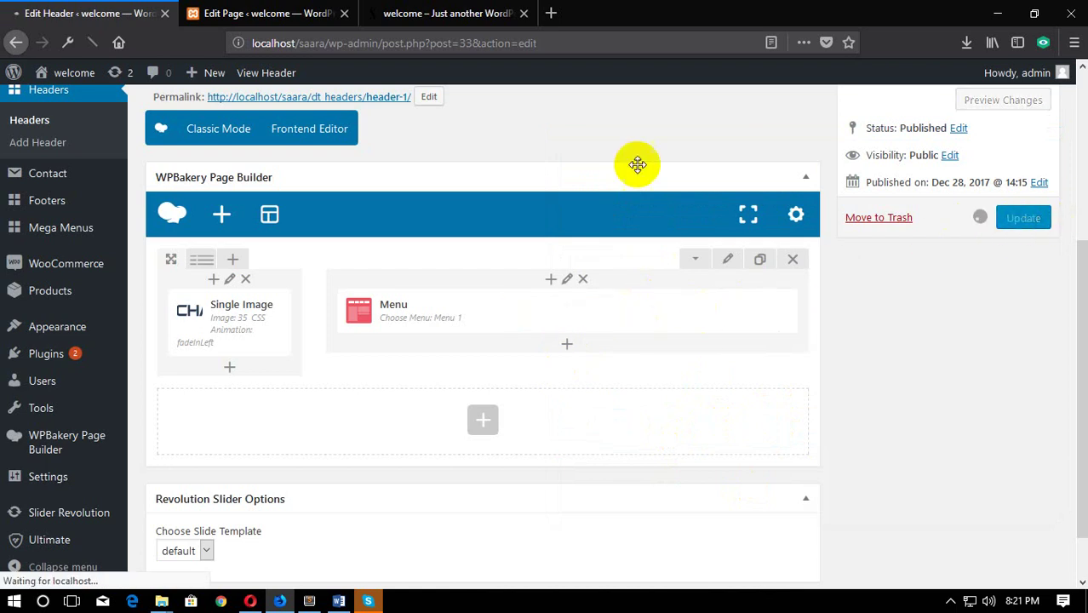
click(476, 11)
right_click(859, 209)
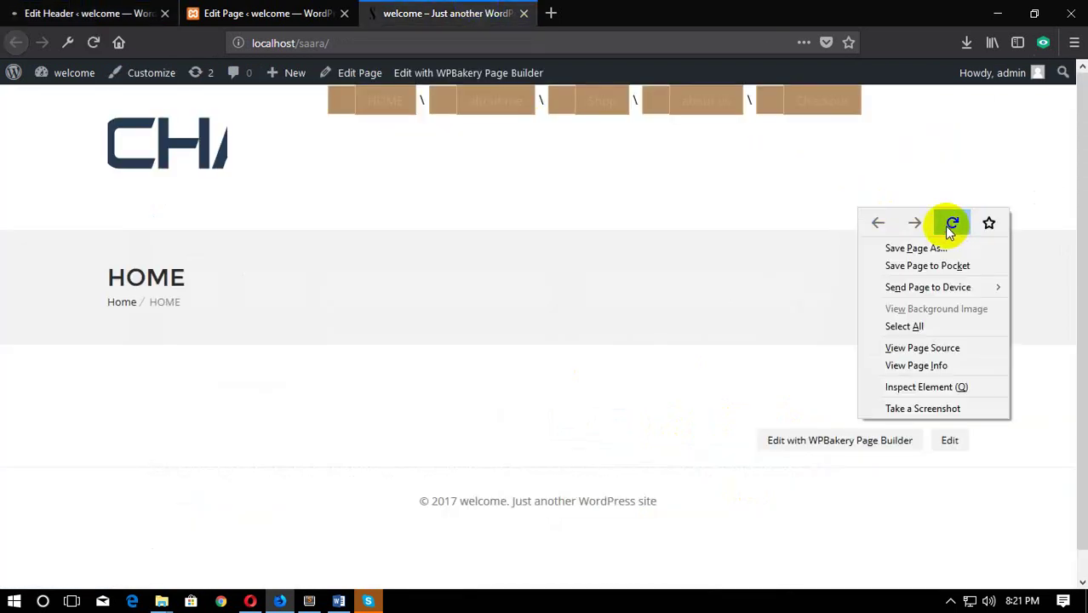
click(952, 225)
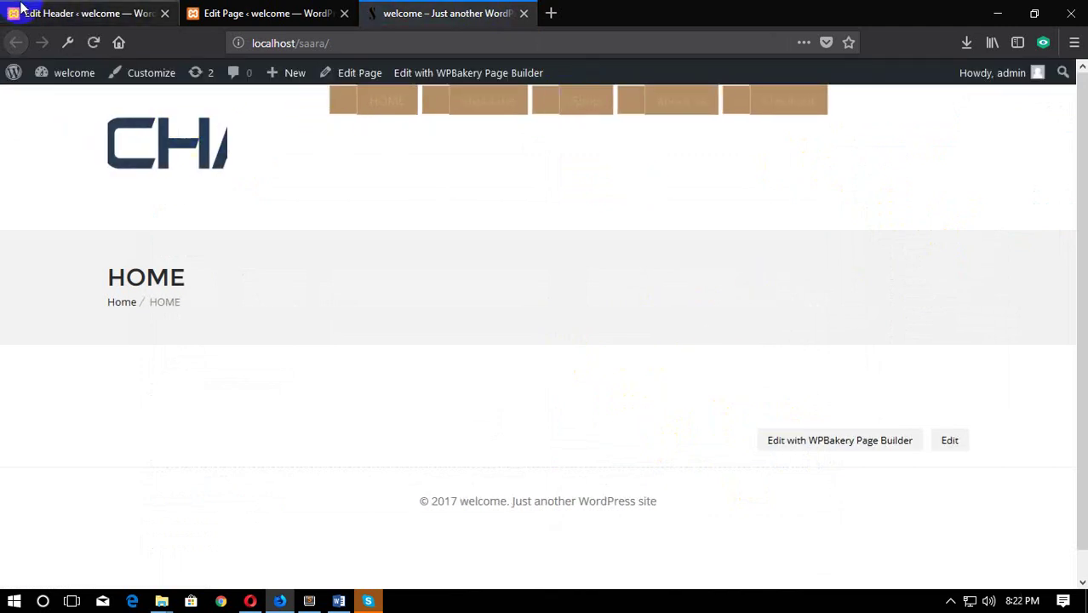
Step: Set the image size of the logo's Single Image element in header 1 to 200x100 and save its settings
click(97, 12)
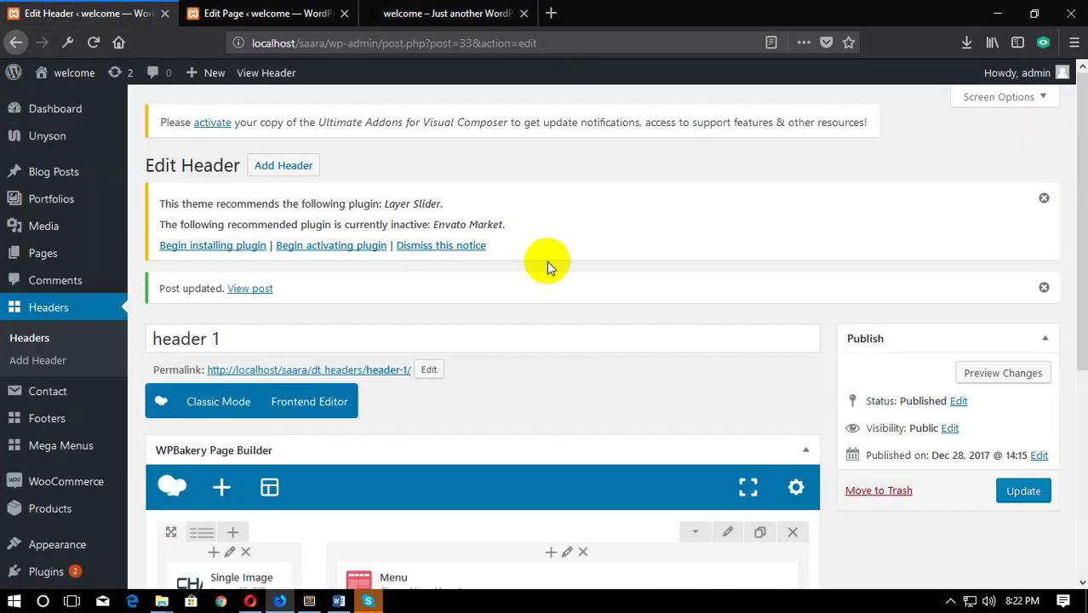
scroll(505, 492, down, 5)
mouse_move(182, 302)
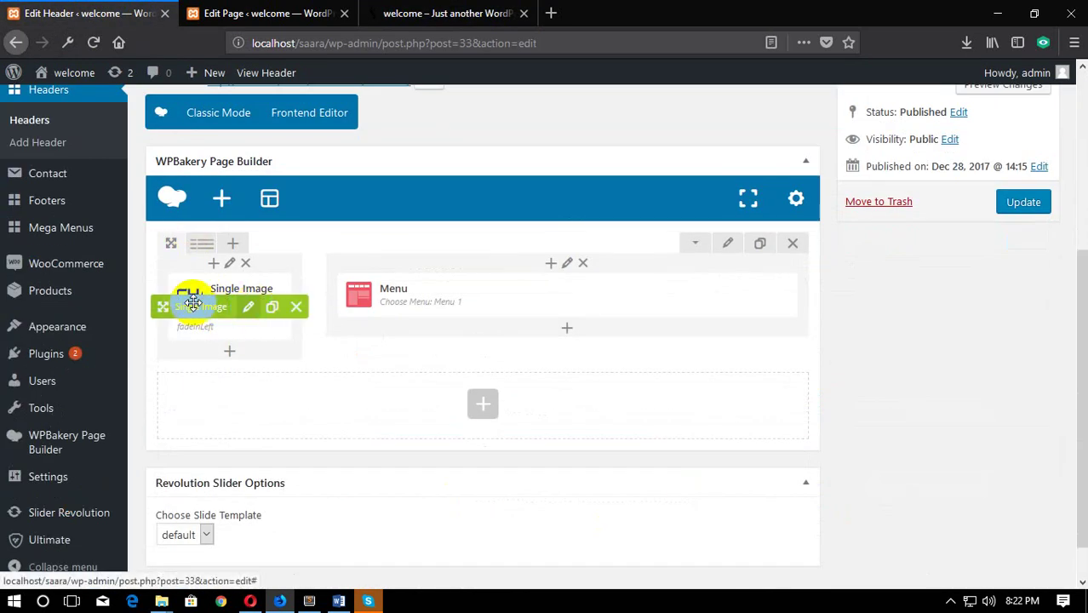
click(250, 308)
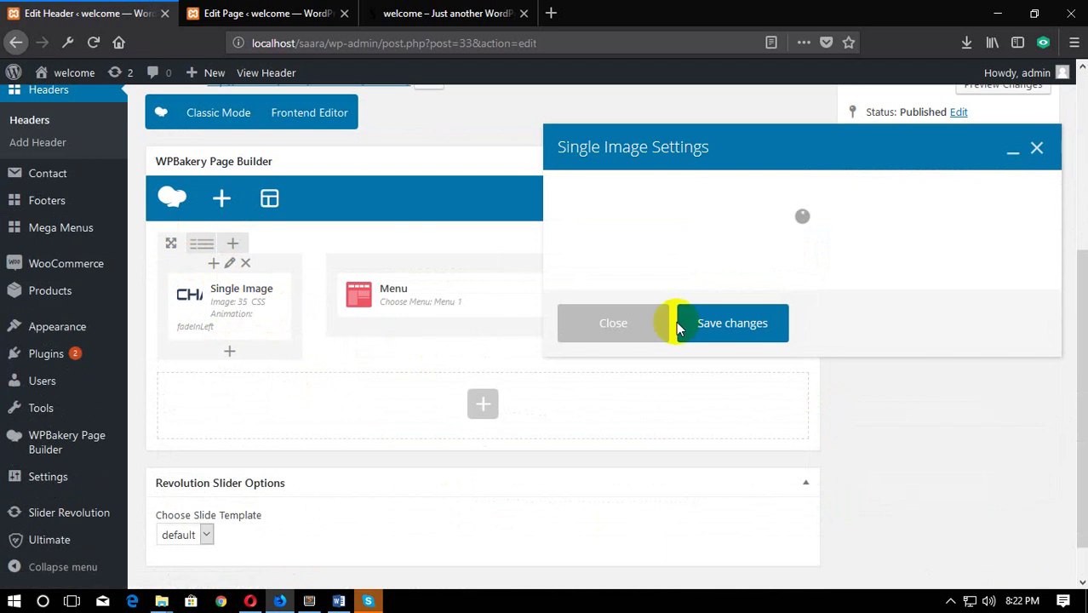
scroll(676, 322, down, 5)
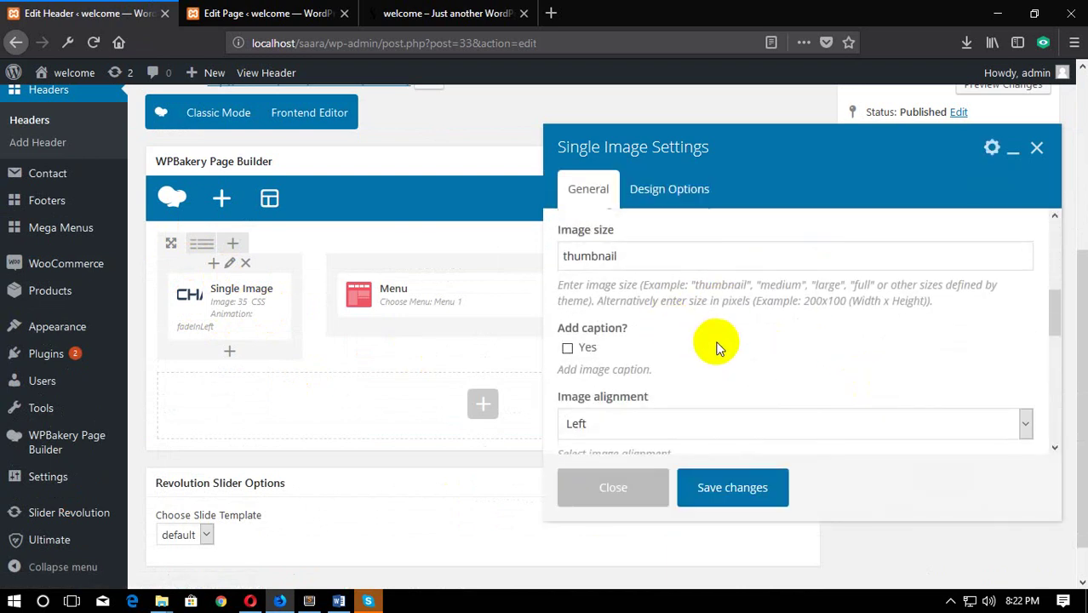
scroll(719, 344, up, 1)
drag(722, 344, 484, 341)
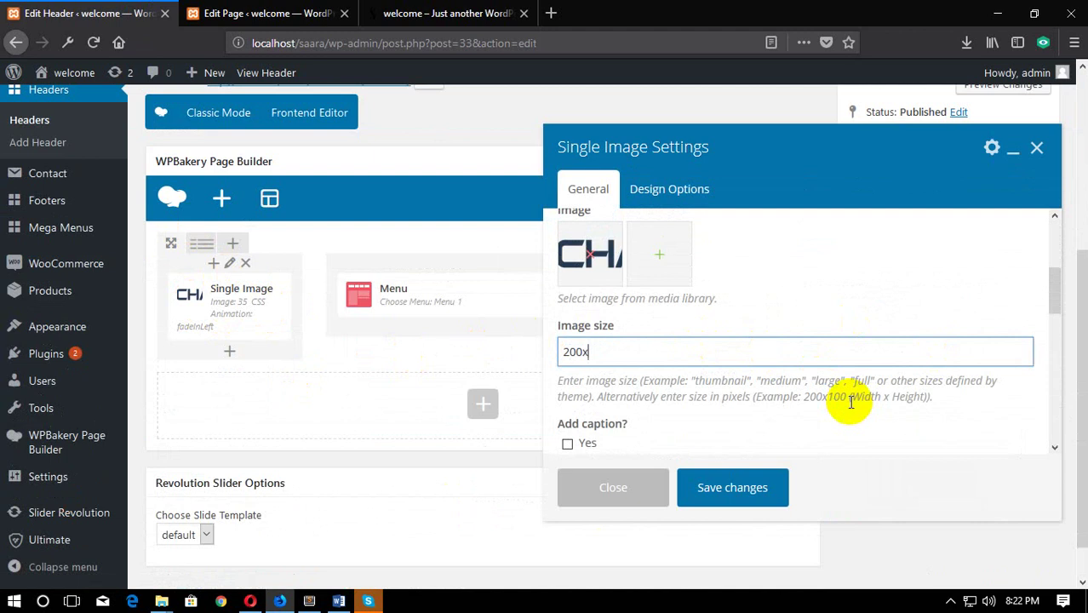
mouse_move(840, 399)
mouse_down()
mouse_move(816, 399)
mouse_move(842, 399)
mouse_up()
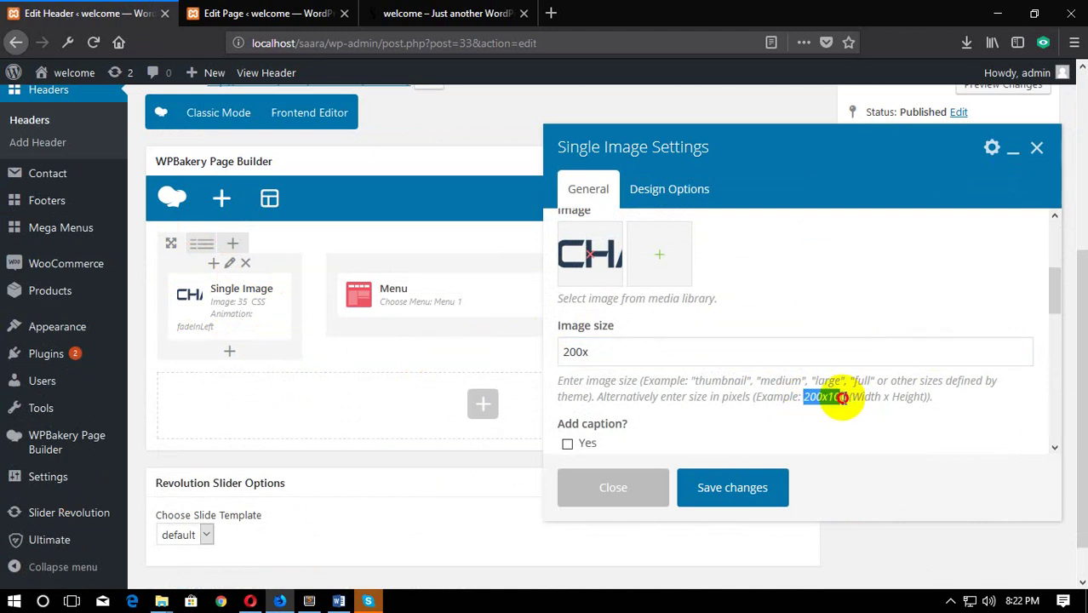
click(667, 358)
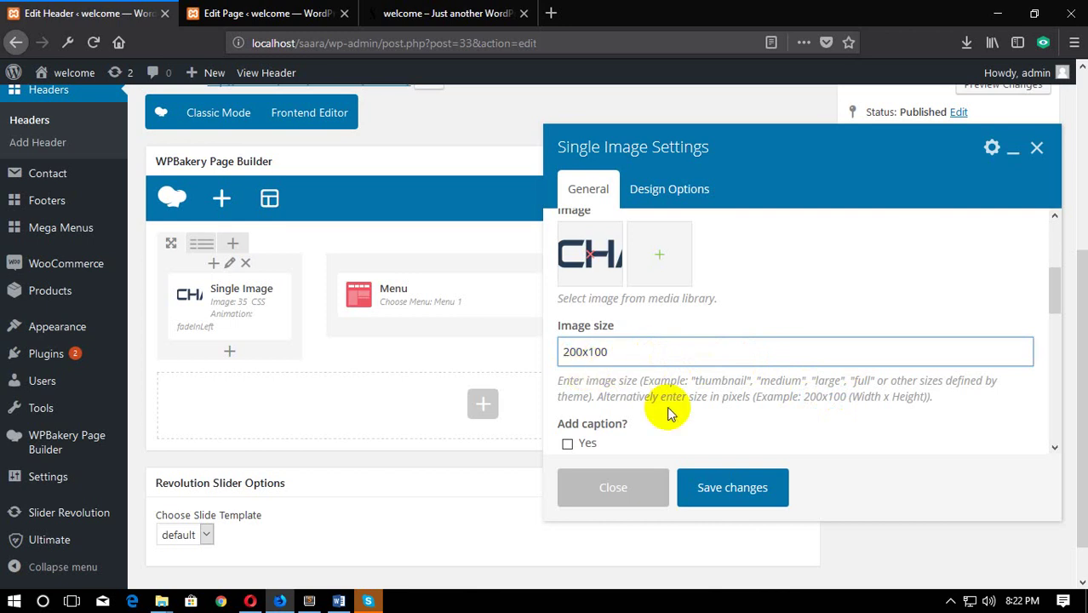
click(771, 488)
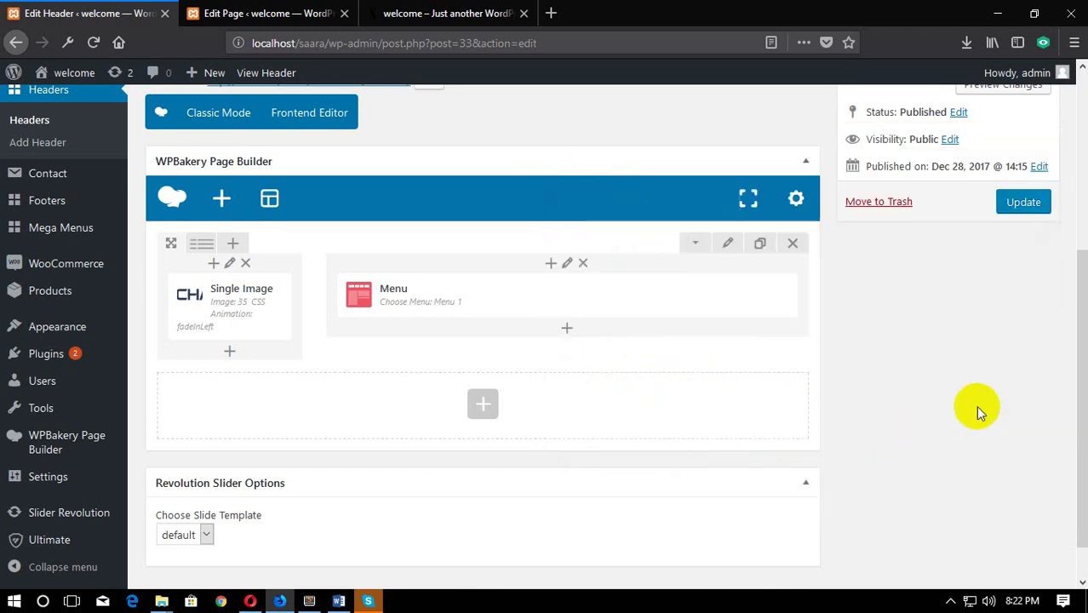
Step: Update header 1, check the resized logo on the live HOME page, and return to the header editor
click(1044, 205)
click(428, 10)
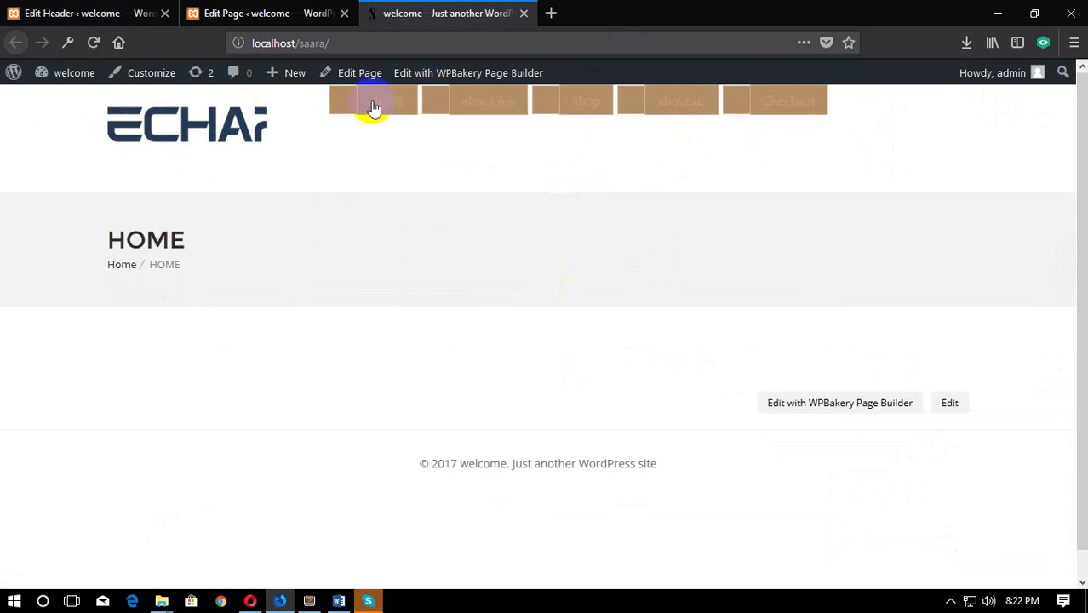
click(87, 10)
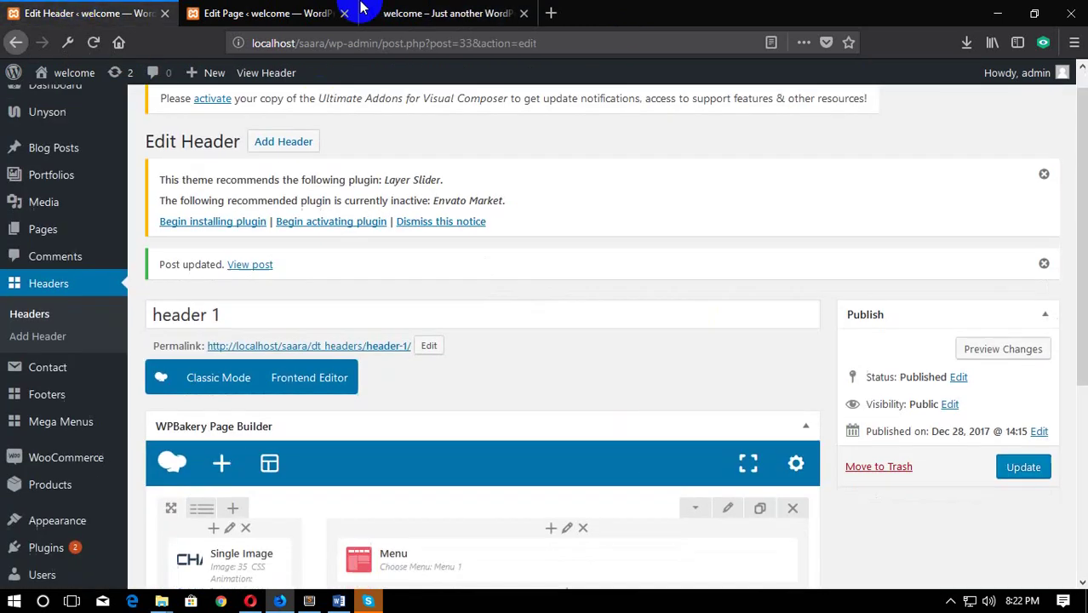
click(311, 10)
scroll(602, 275, down, 3)
scroll(459, 296, up, 3)
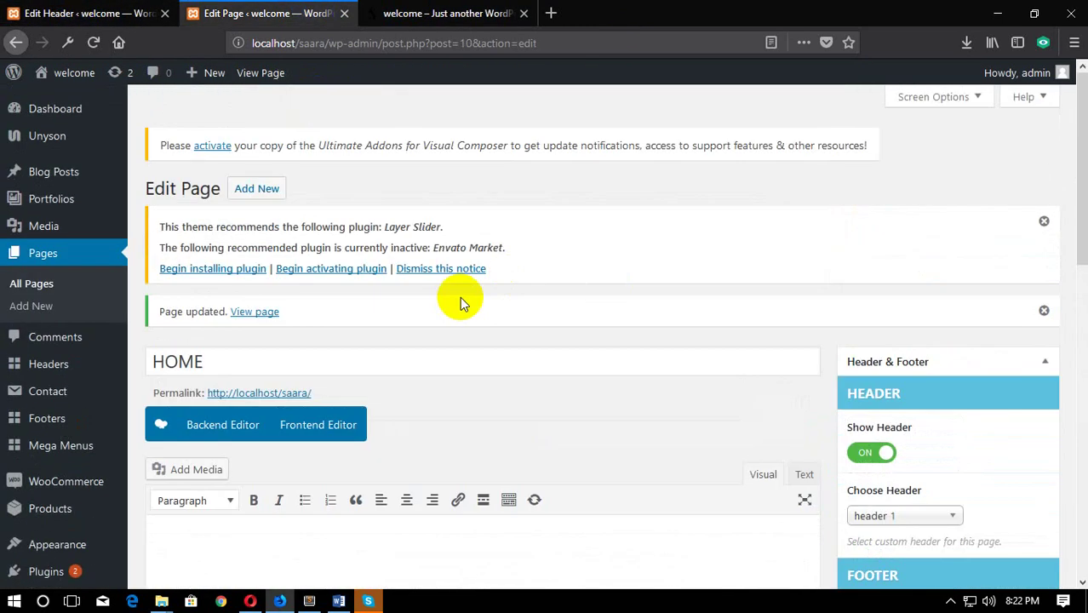
click(137, 14)
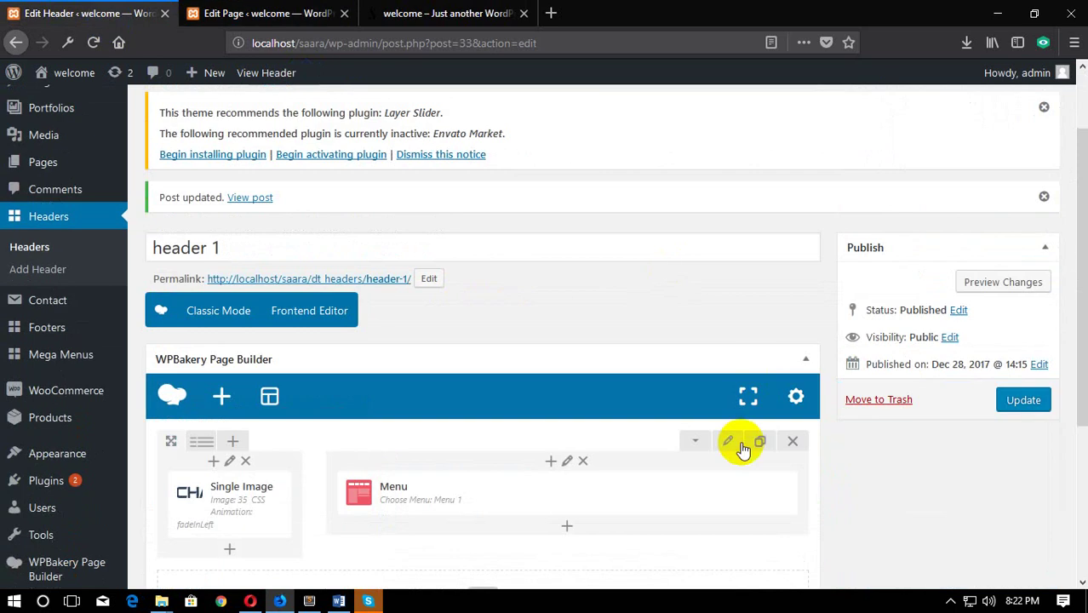
Step: Open the settings of header 1's Menu element, examine its list style type and position options, and compare with the live HOME page menu
scroll(744, 449, down, 2)
click(578, 315)
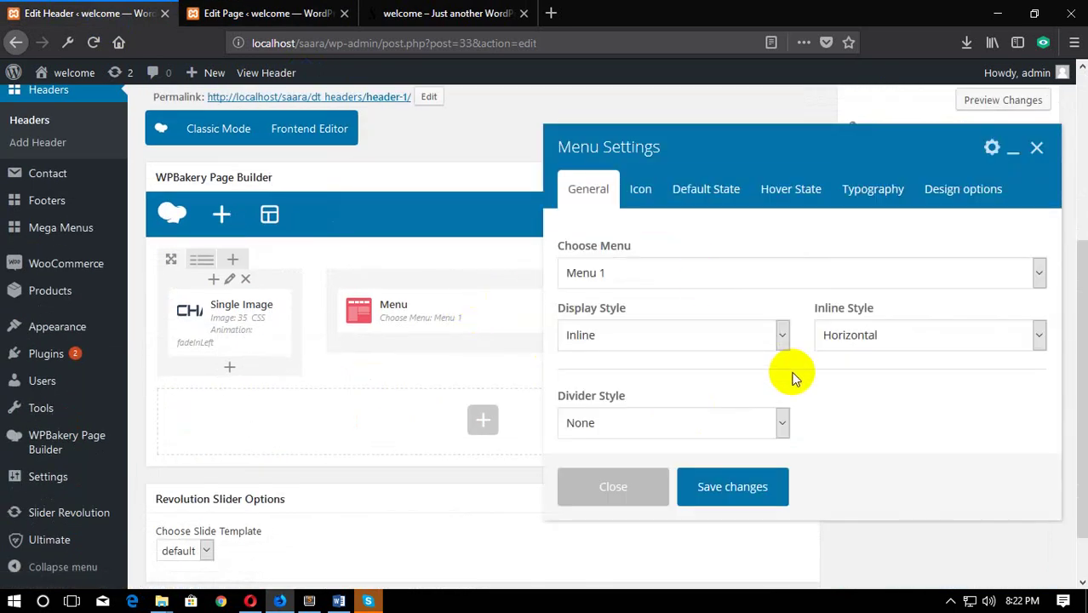
click(640, 191)
click(692, 264)
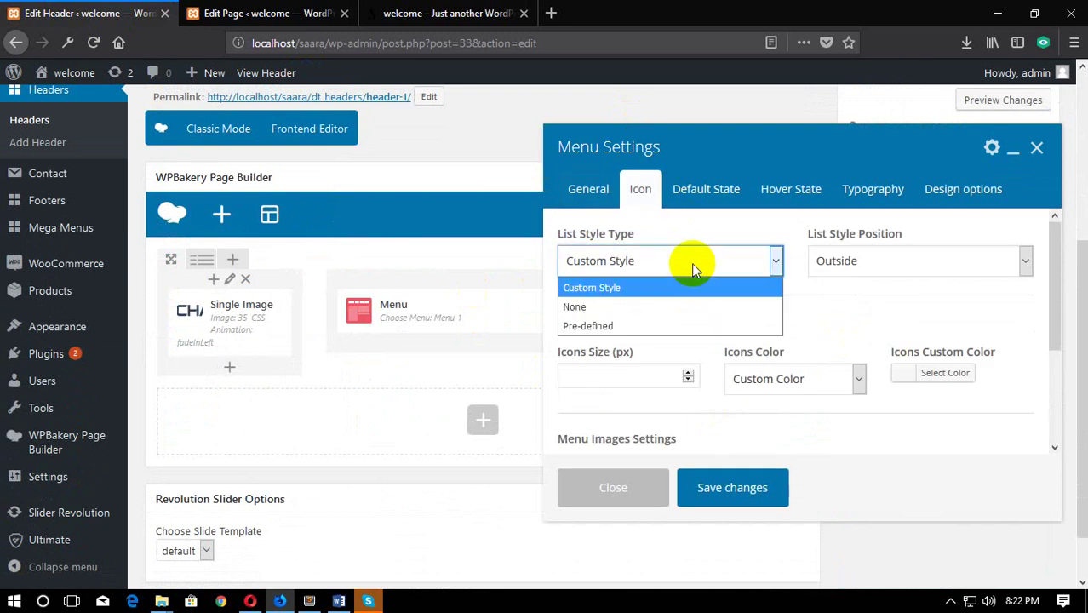
click(694, 262)
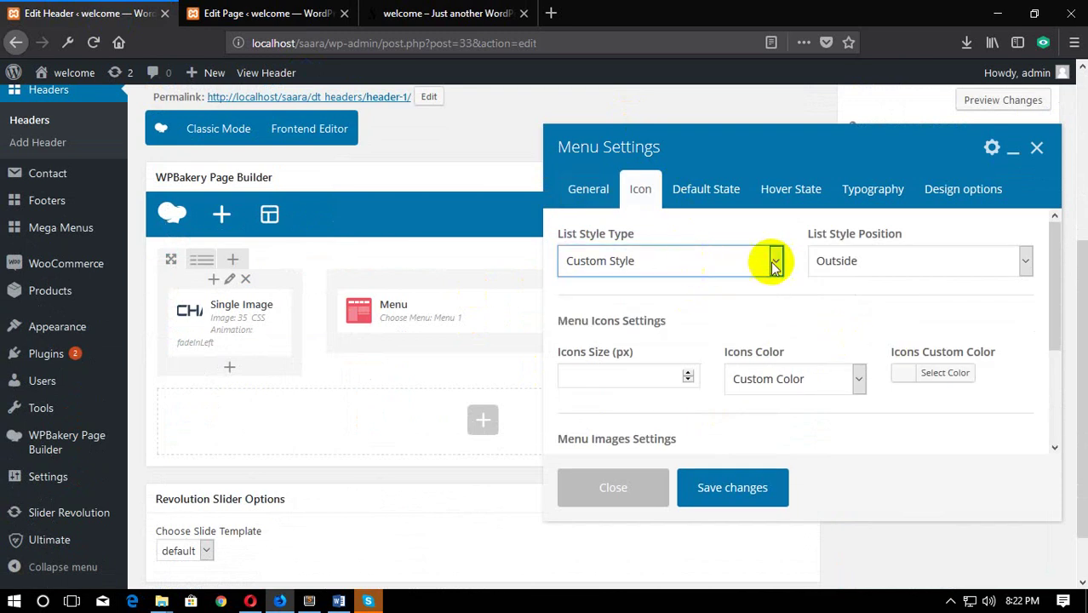
click(896, 262)
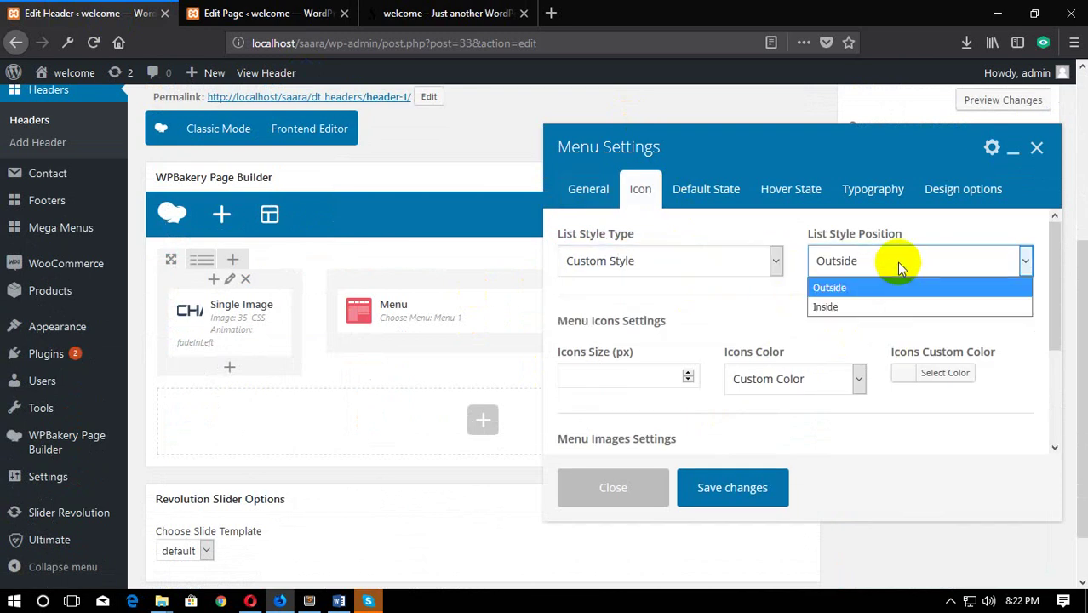
click(760, 331)
click(388, 15)
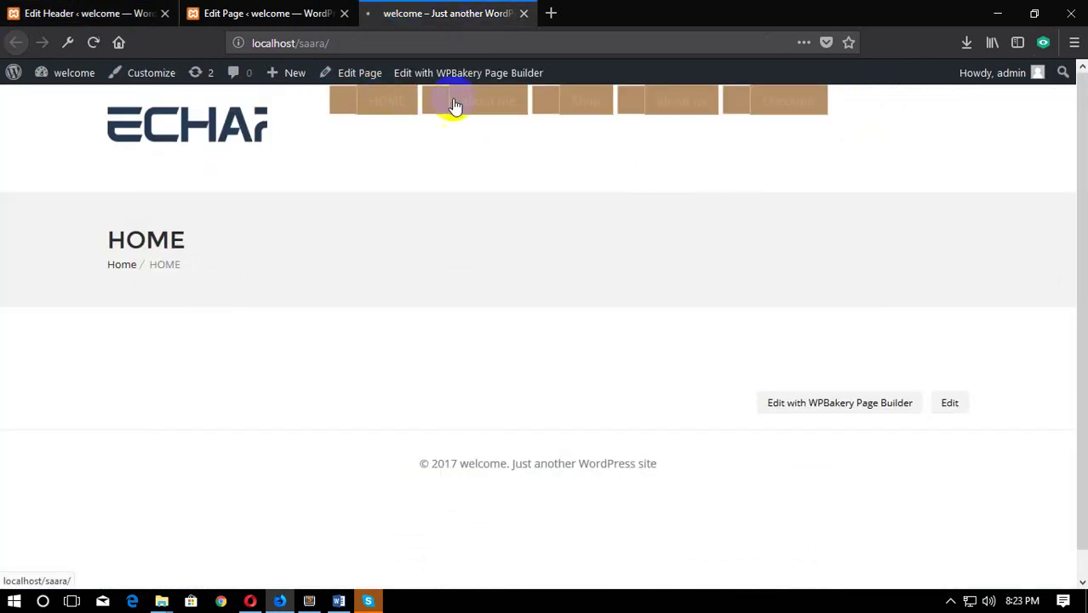
click(493, 103)
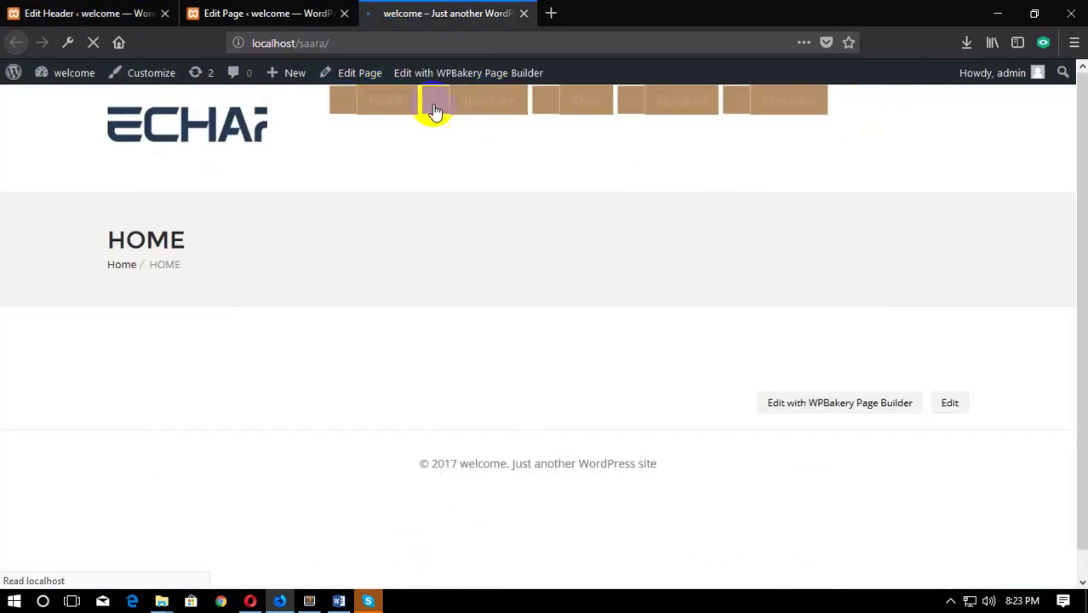
click(117, 12)
Step: Set the Menu element's icon list style type to None and save the element's settings
scroll(806, 342, down, 5)
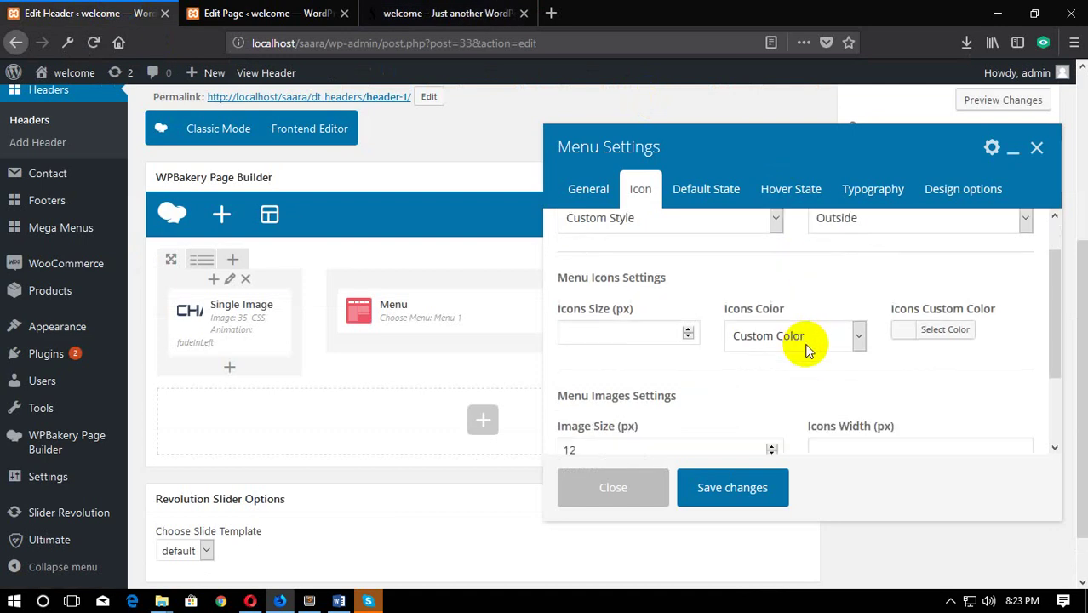
scroll(800, 383, up, 5)
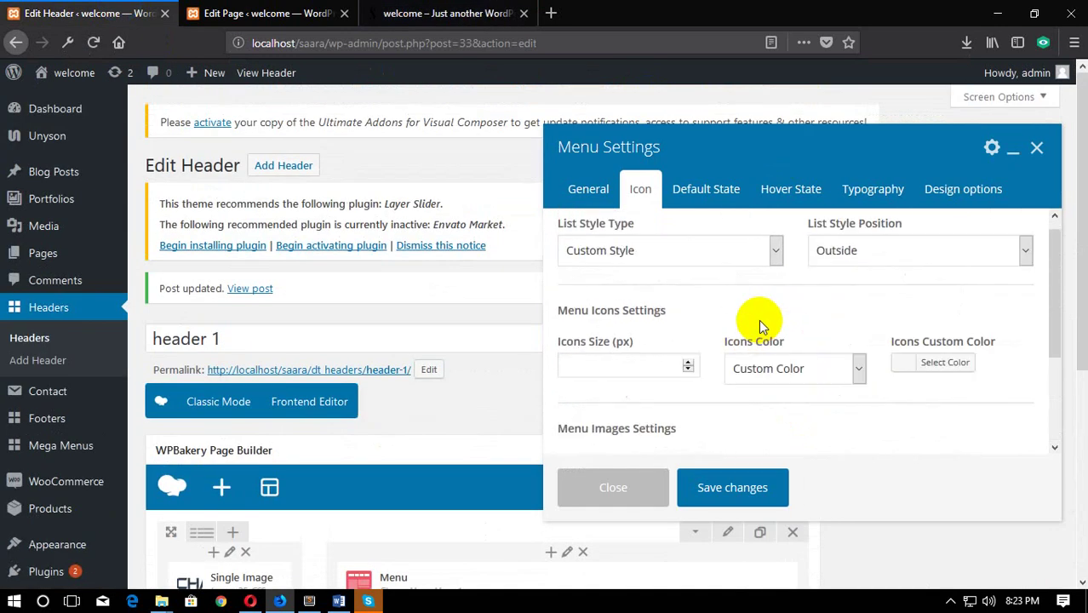
click(633, 263)
click(588, 307)
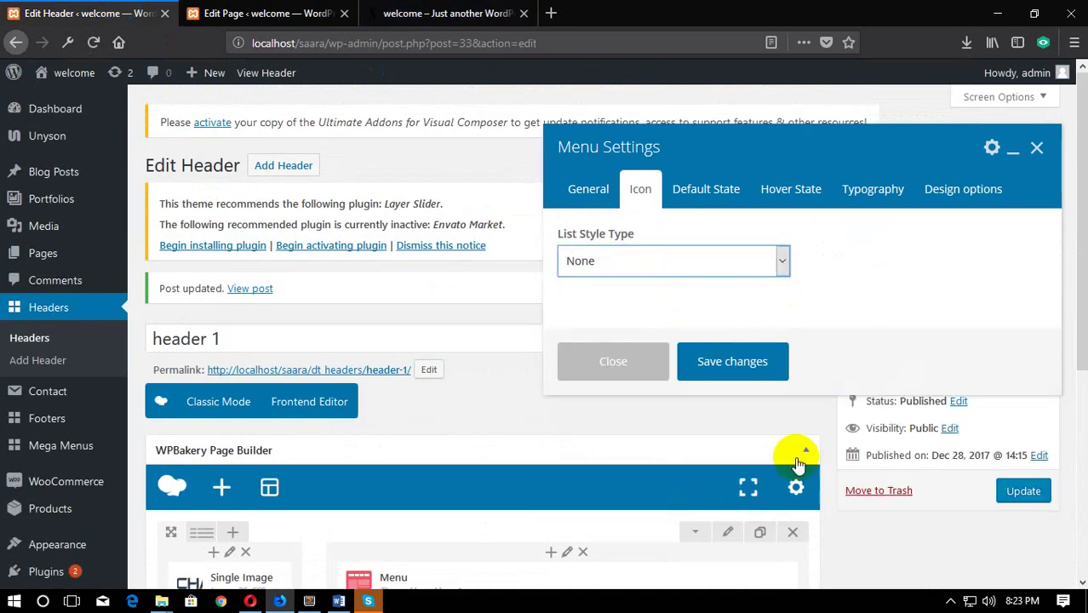
click(733, 380)
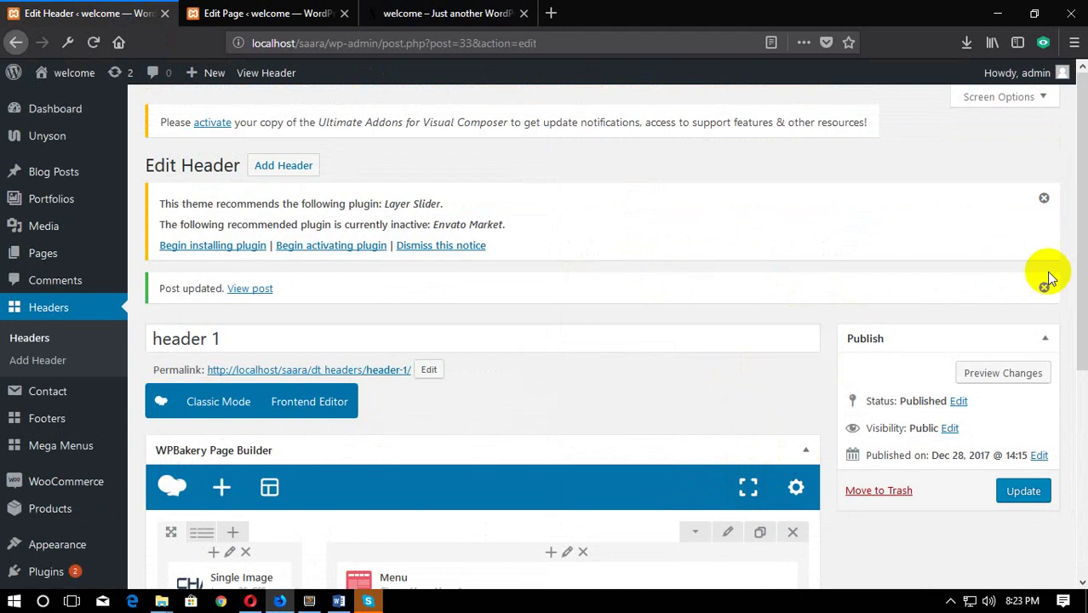
Step: Update header 1, reload the live HOME page to check the menu without list icons, and return to the header editor
click(1023, 491)
click(264, 12)
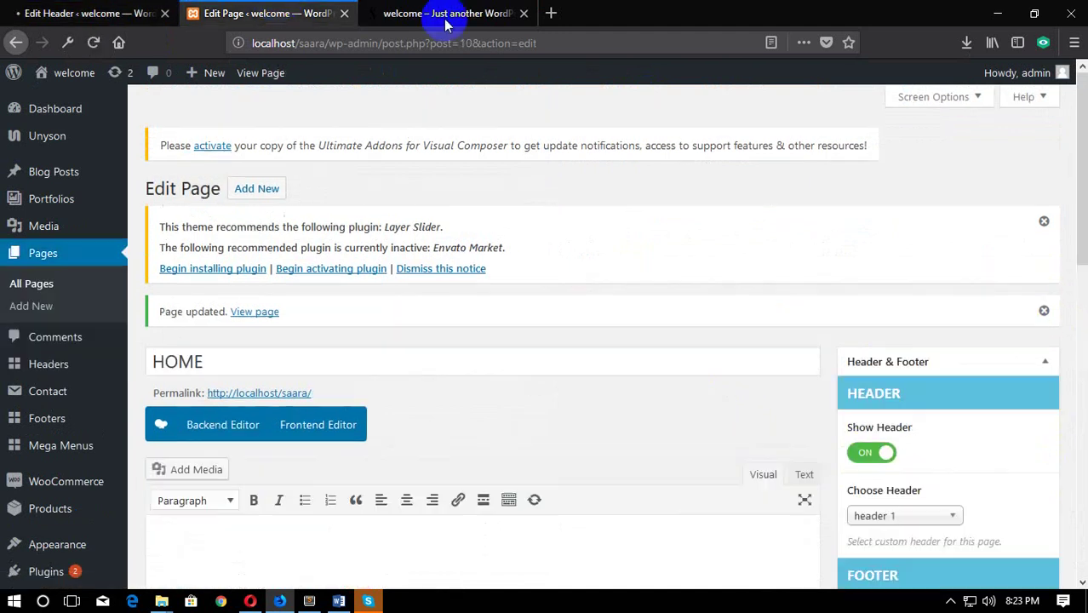
click(409, 13)
right_click(447, 150)
click(544, 165)
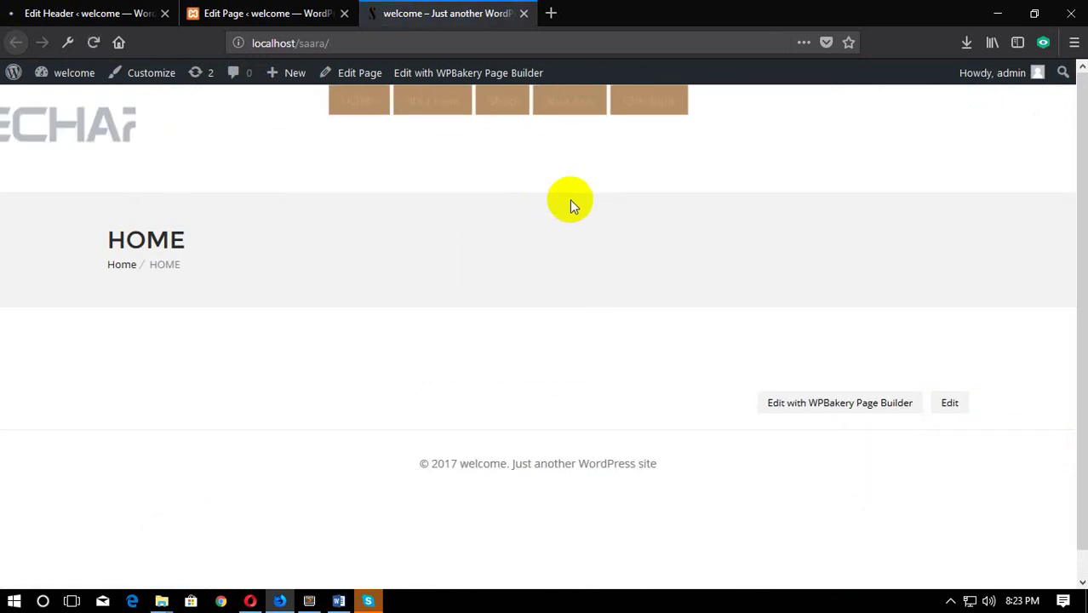
click(552, 83)
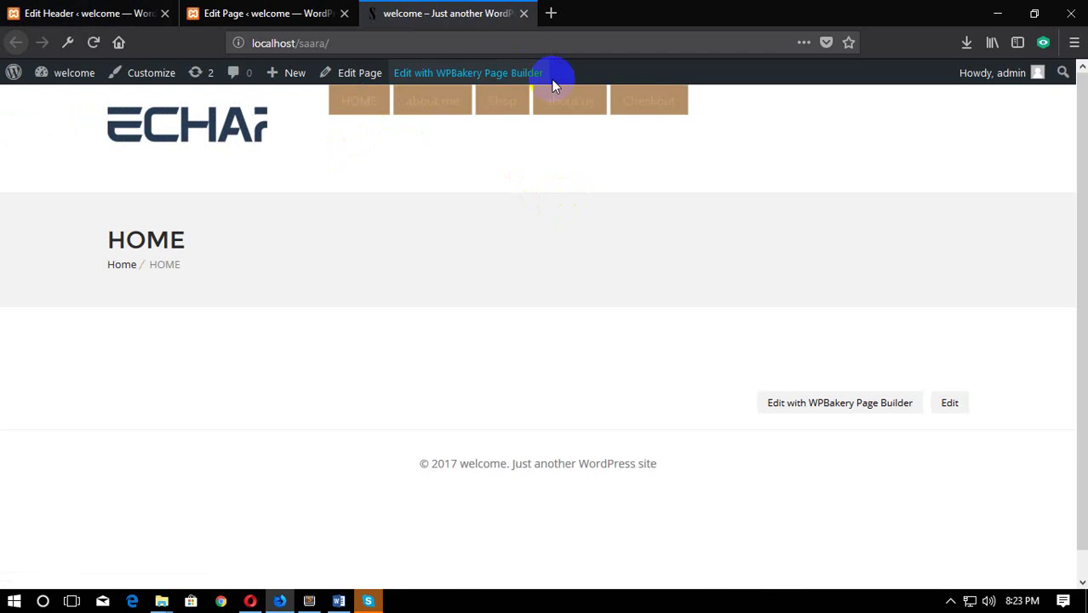
click(122, 10)
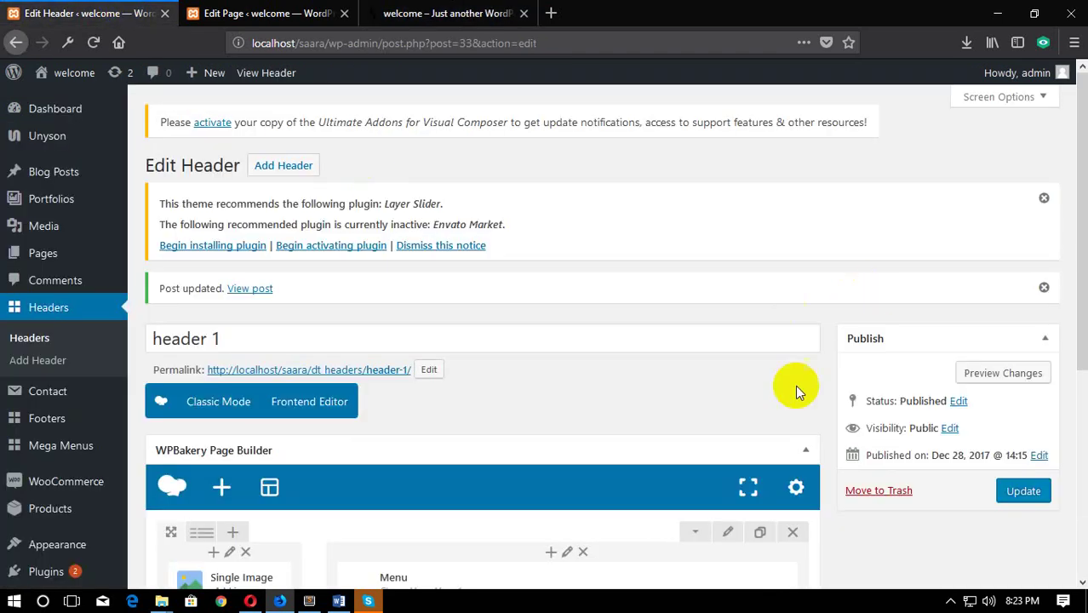
Step: Reopen the Menu element's settings and examine its default state, border radius, design, typography, hover state and icon options
scroll(635, 447, down, 3)
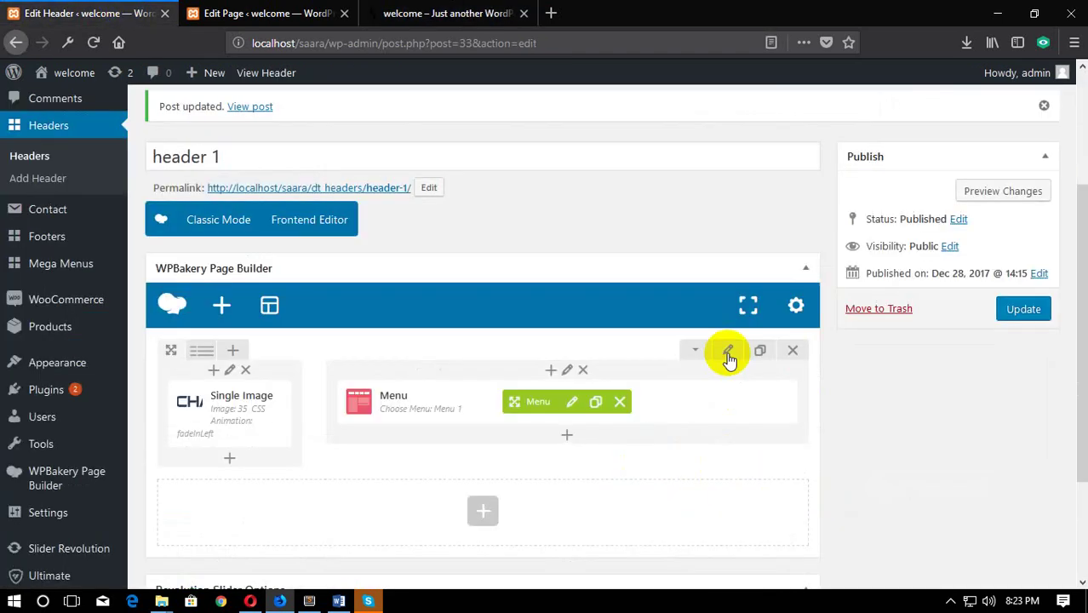
click(572, 402)
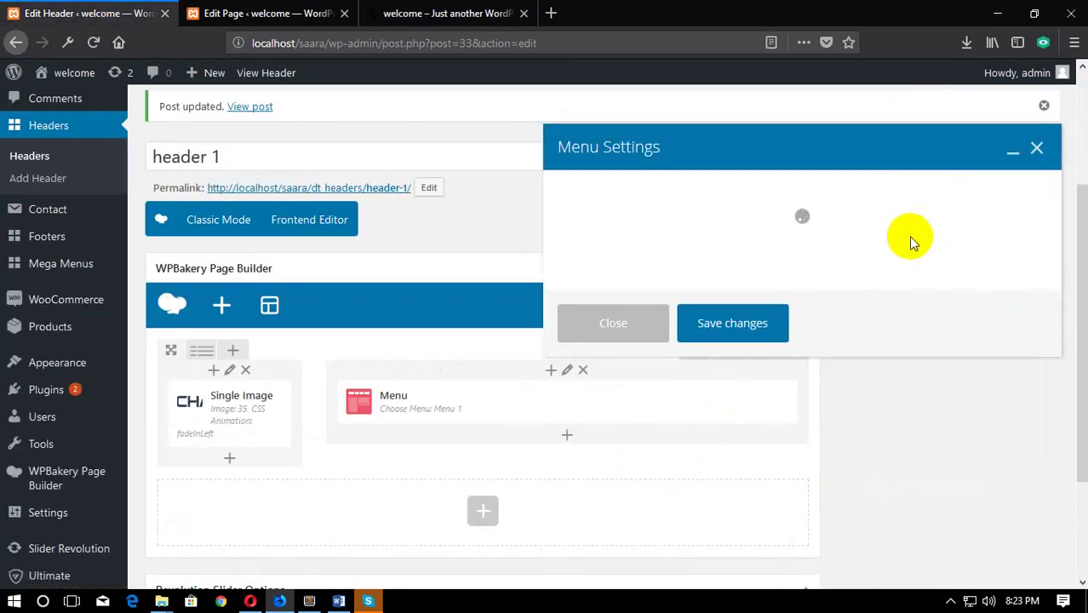
click(684, 187)
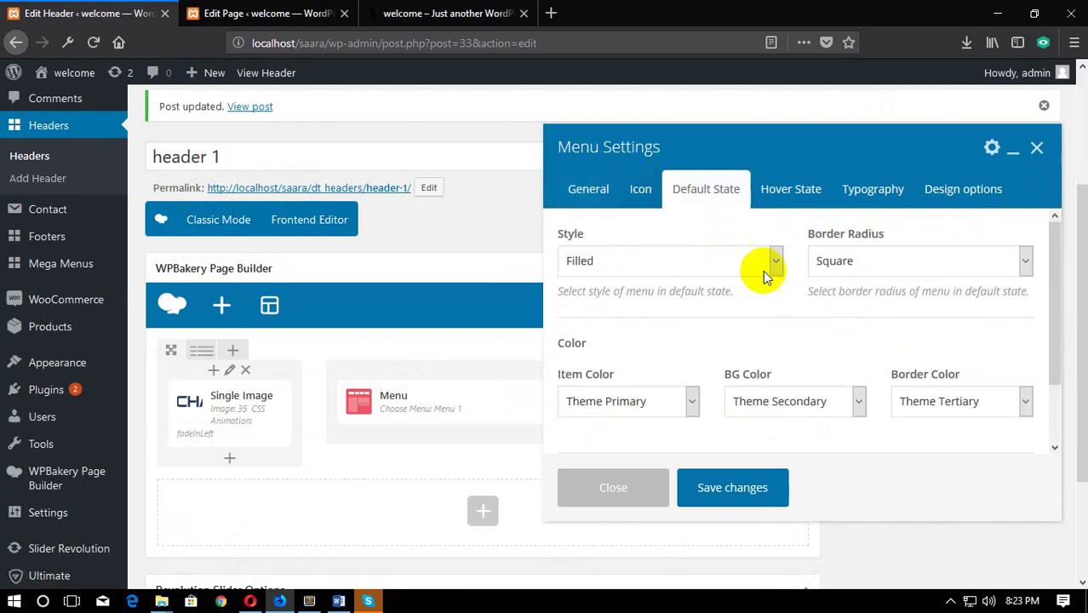
click(894, 270)
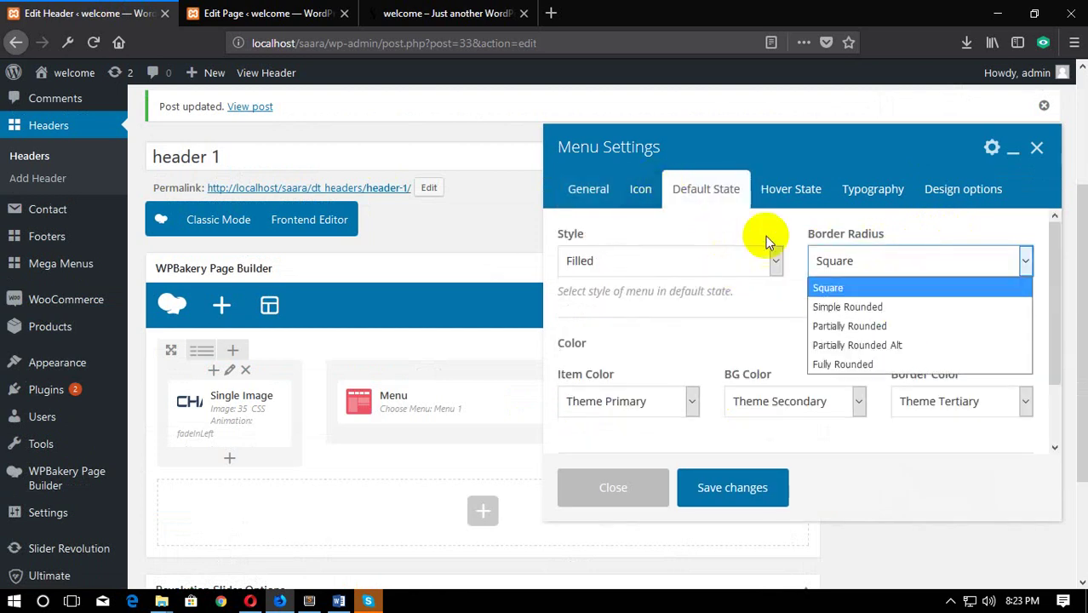
click(928, 155)
click(972, 193)
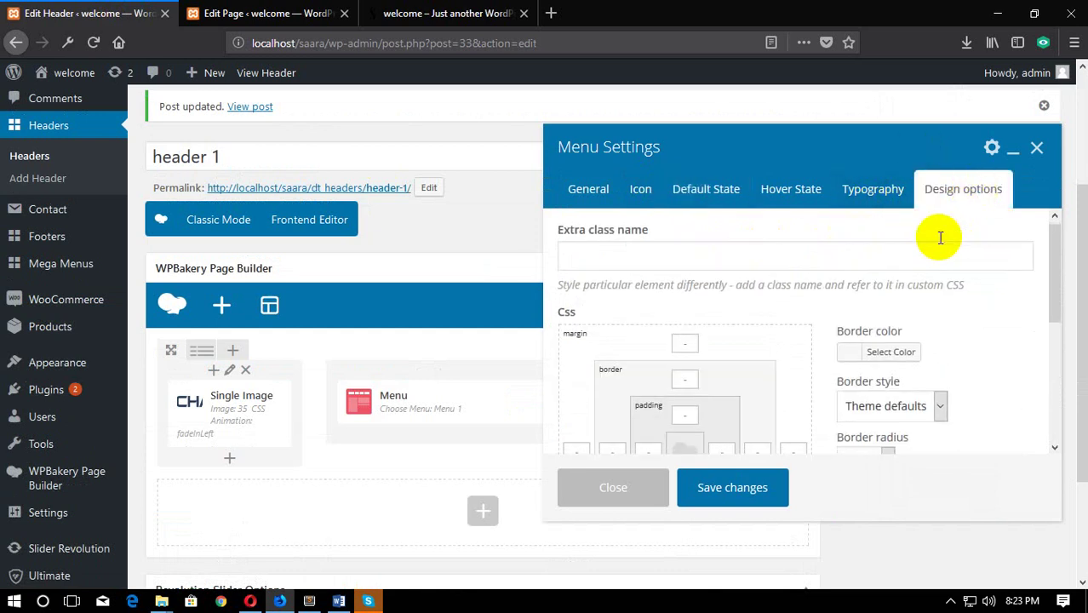
scroll(1000, 384, down, 3)
scroll(948, 279, up, 3)
click(875, 189)
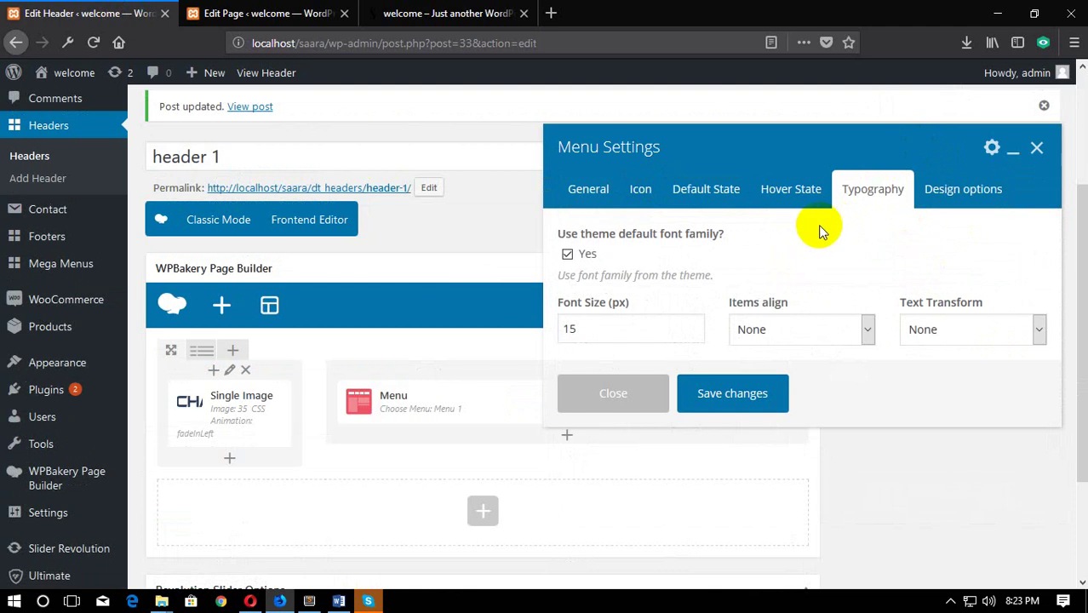
scroll(818, 230, down, 2)
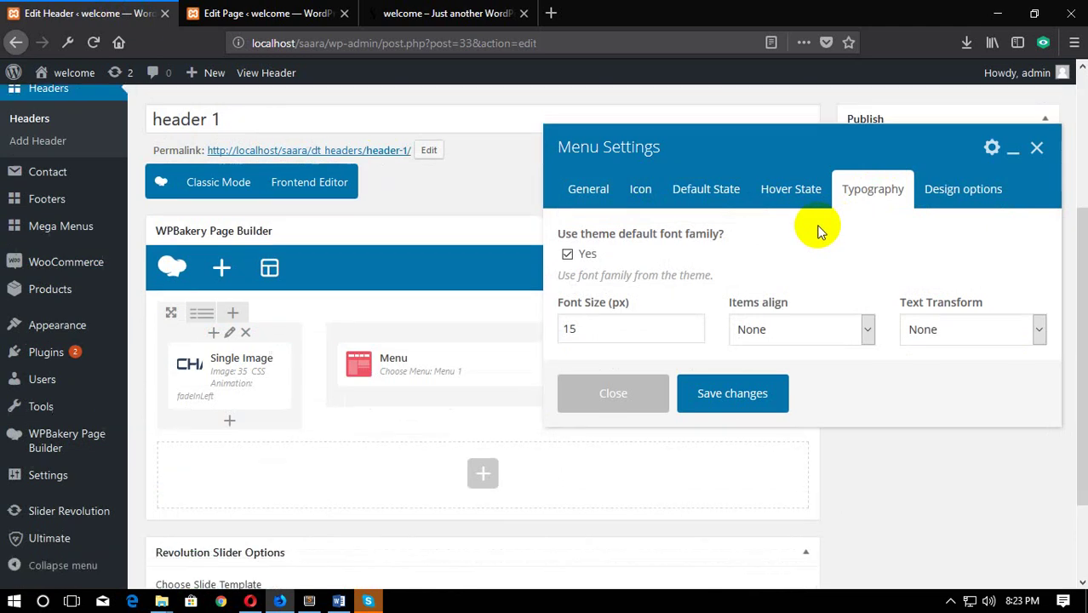
scroll(923, 244, down, 1)
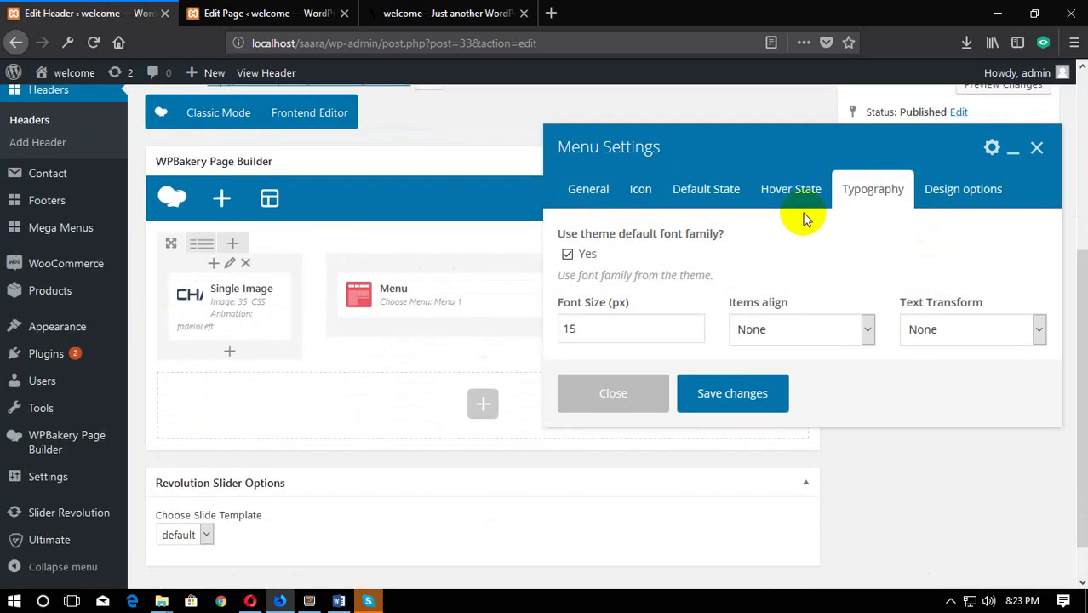
click(788, 196)
click(704, 201)
click(643, 194)
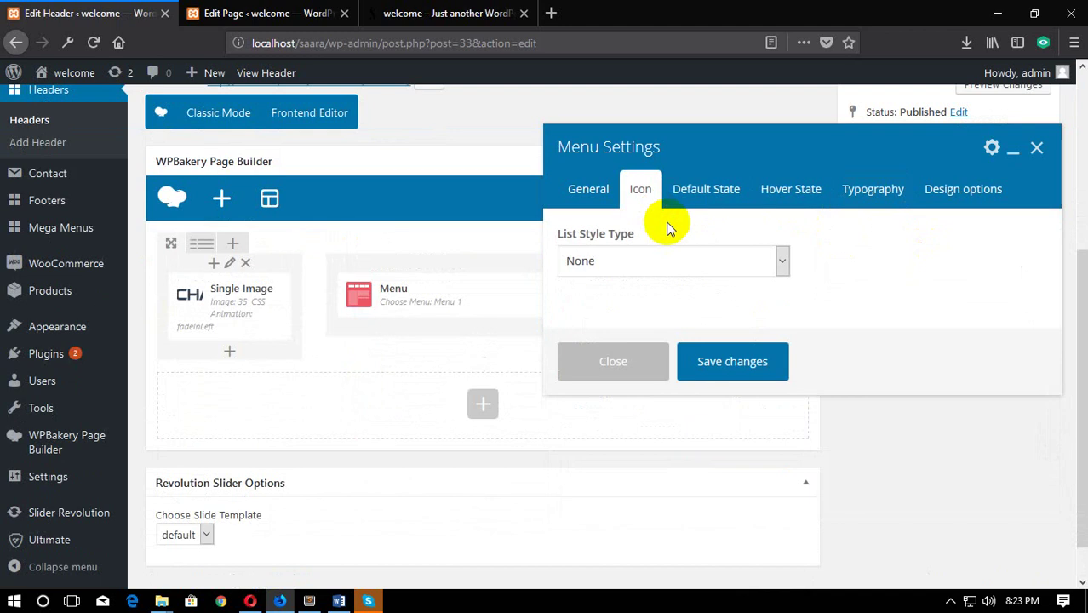
Step: Set the Menu element's default state style to Bordered and save the element's settings
click(705, 198)
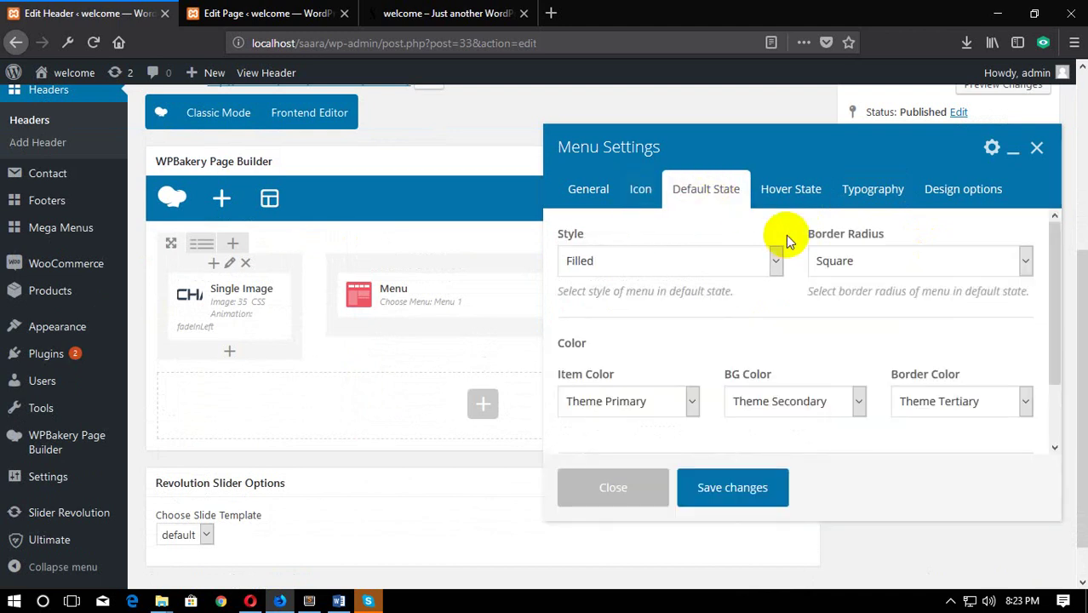
click(744, 270)
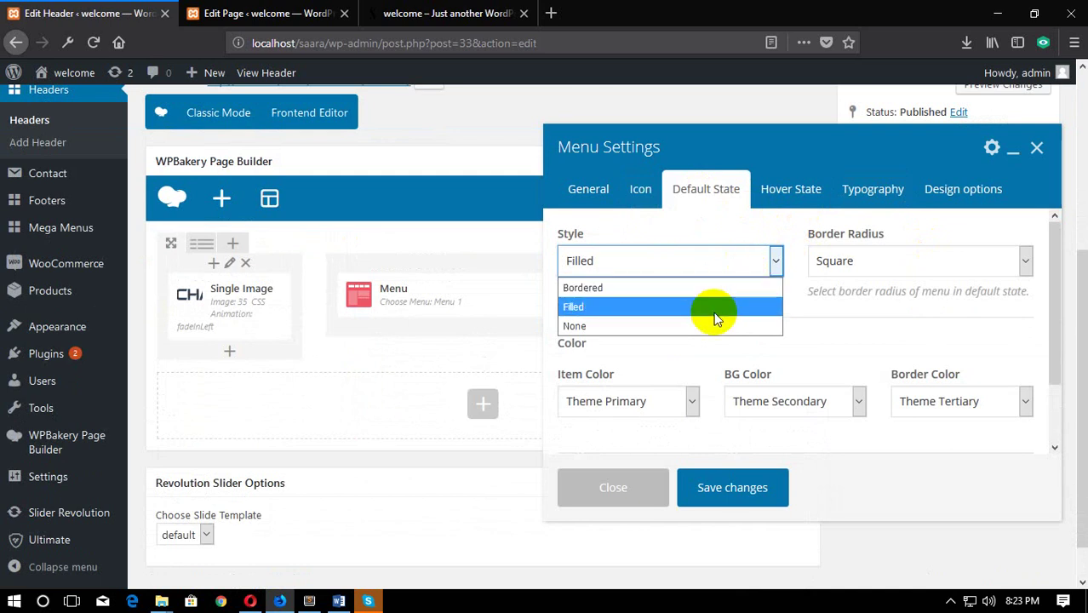
click(702, 290)
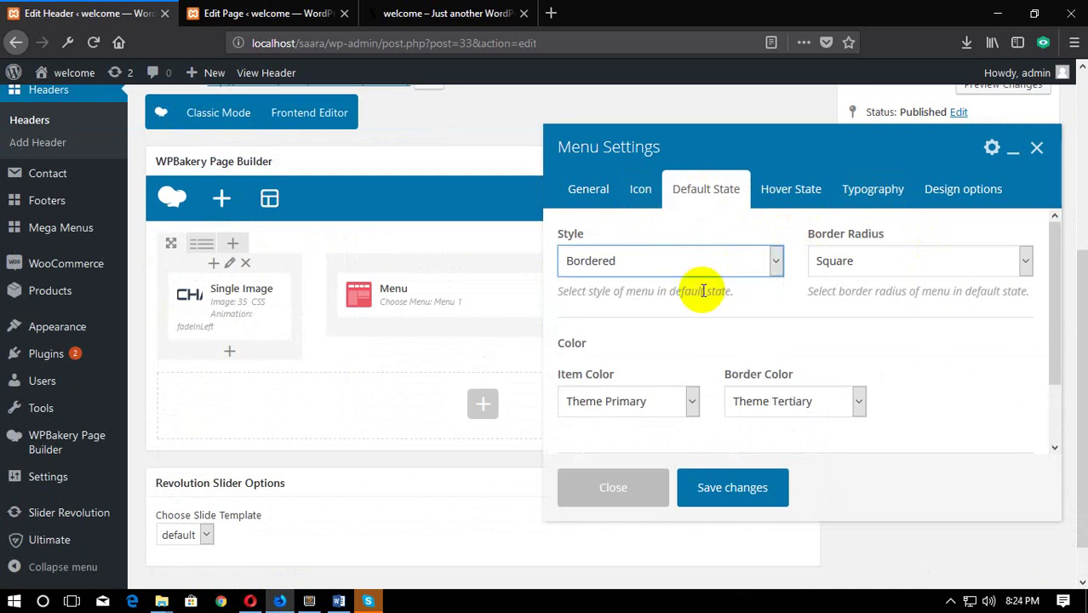
click(863, 257)
click(867, 257)
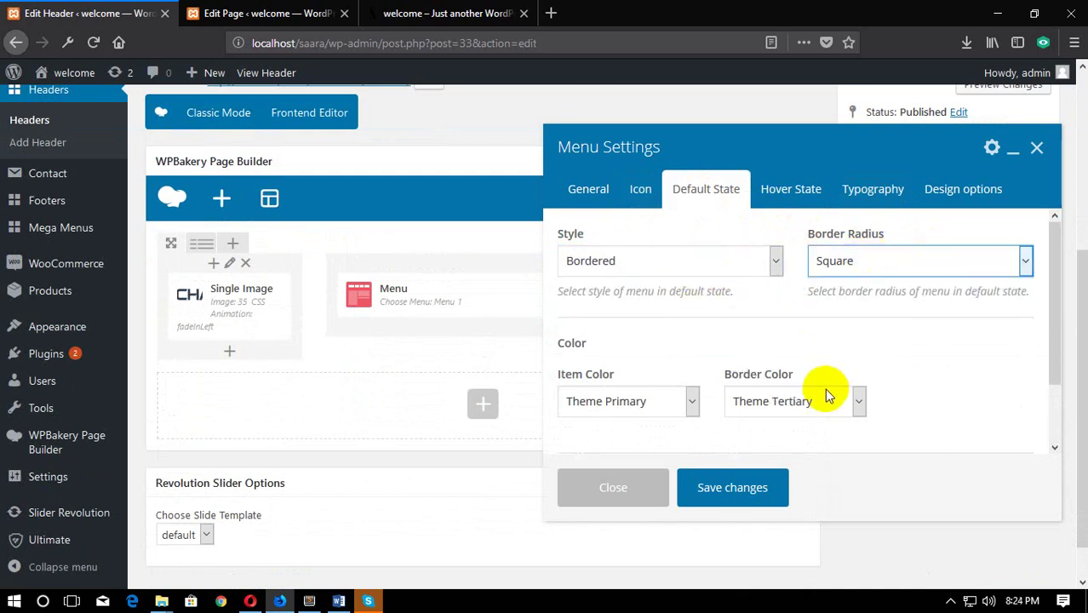
scroll(867, 336, down, 2)
click(758, 491)
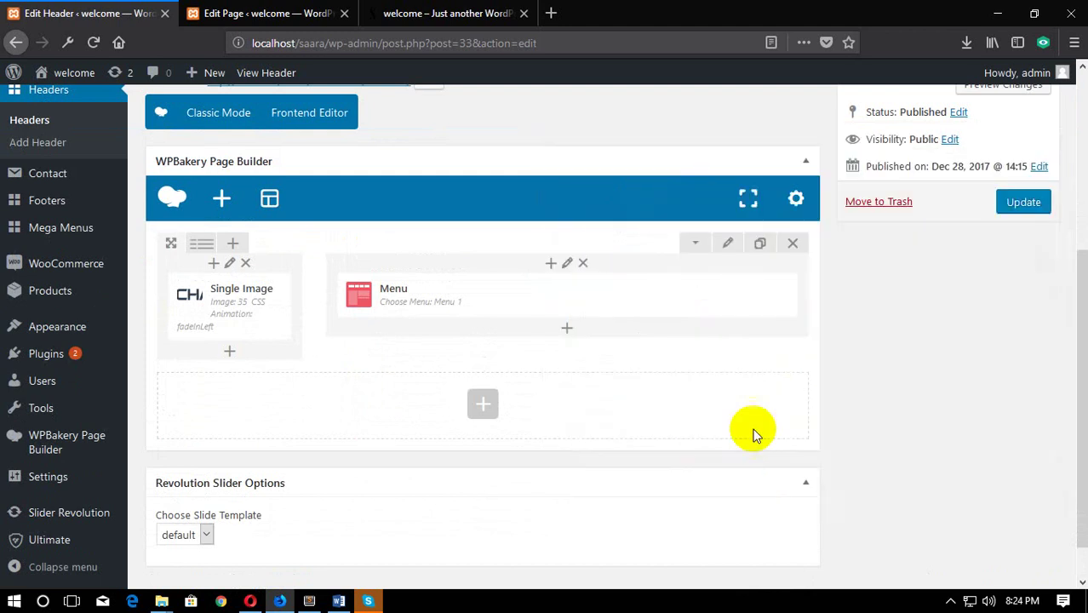
Step: Update header 1, reload the live HOME page to check the bordered menu items, and return to the header editor
click(1010, 203)
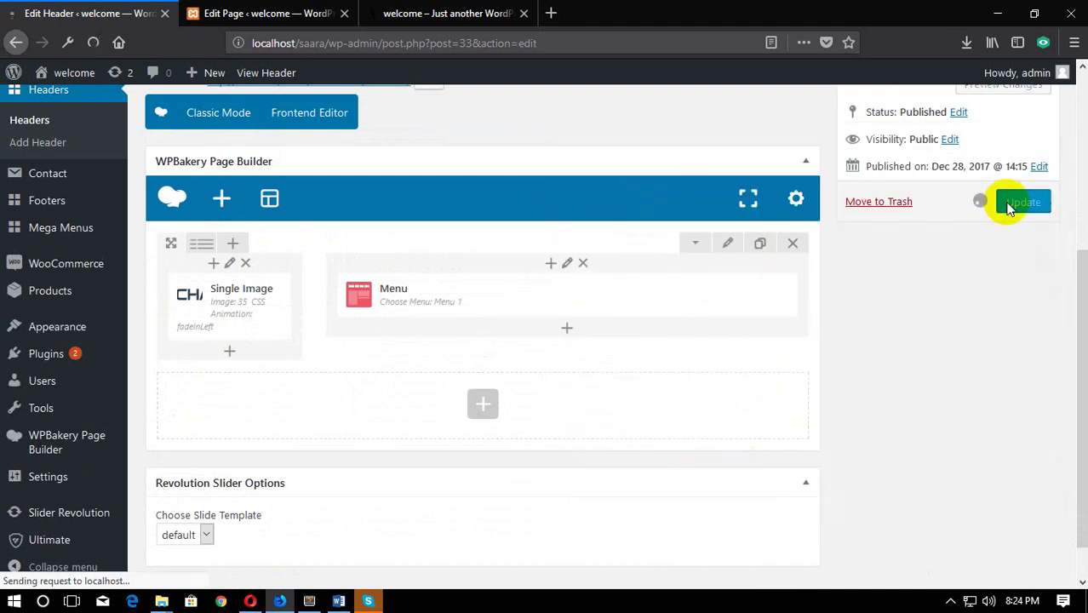
click(399, 12)
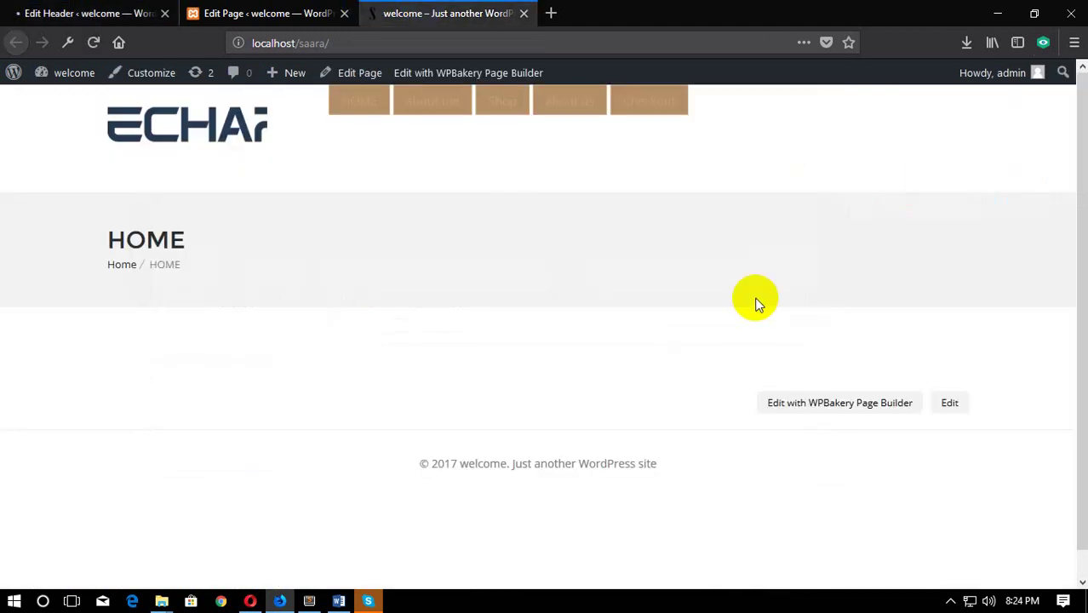
right_click(507, 145)
click(605, 163)
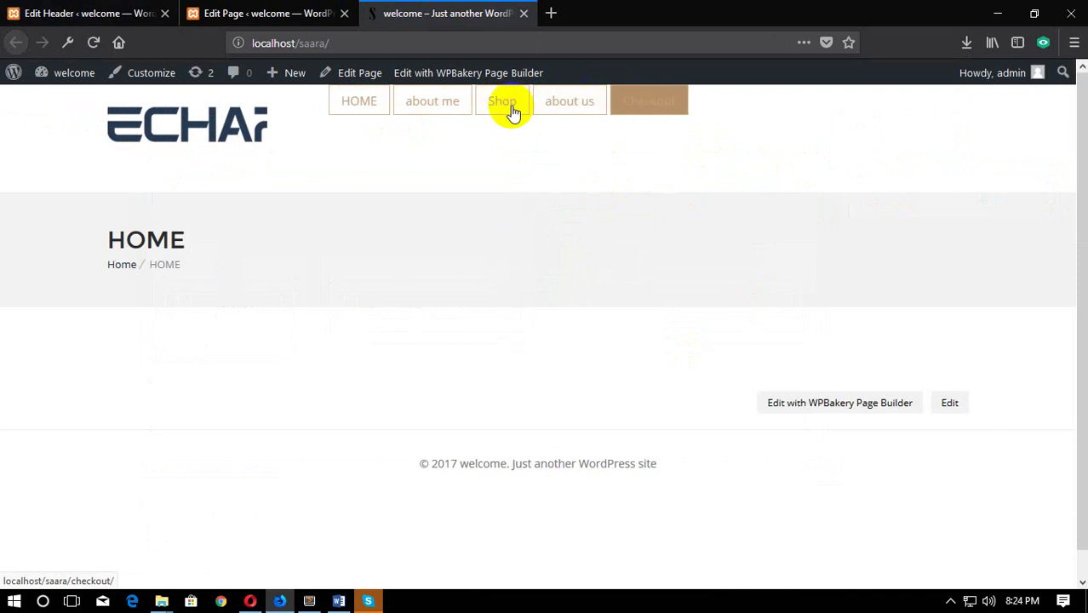
click(109, 12)
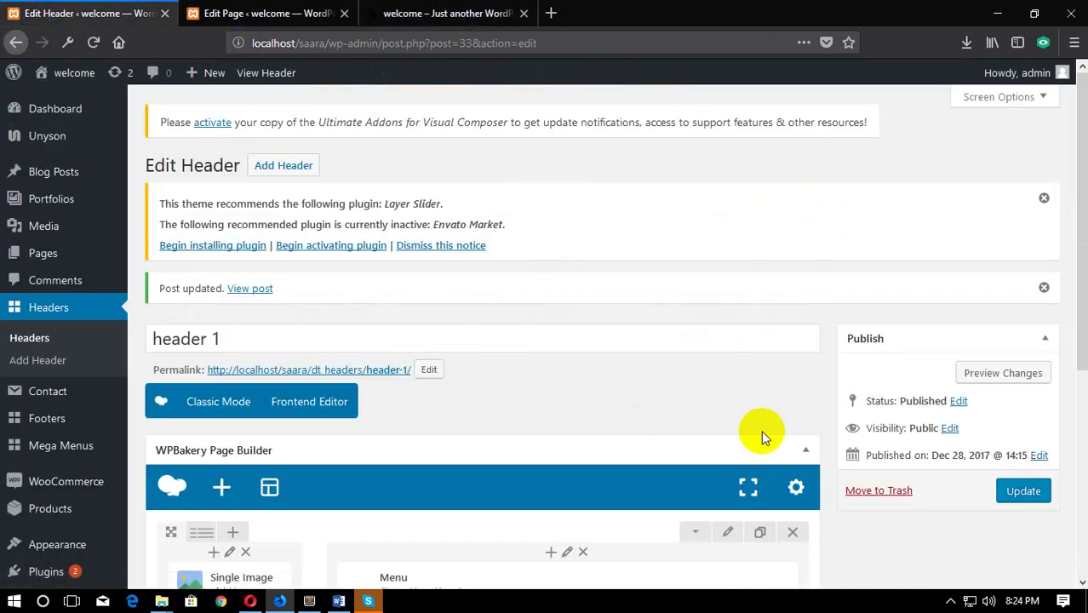
Step: Set the Menu element's default state border radius to Simple Rounded and save the element's settings
scroll(761, 432, down, 4)
click(578, 401)
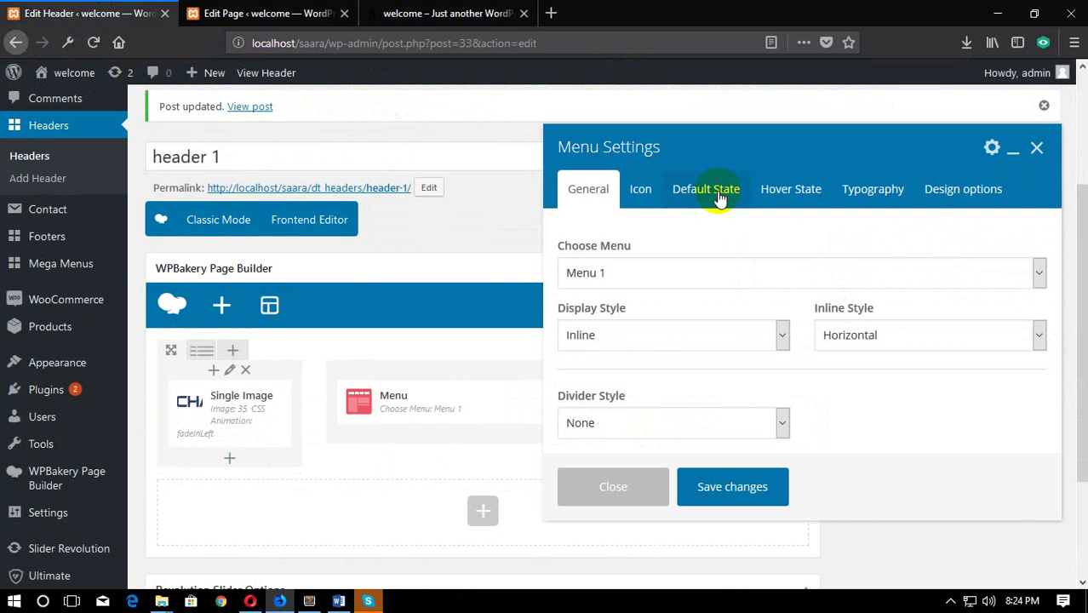
click(719, 195)
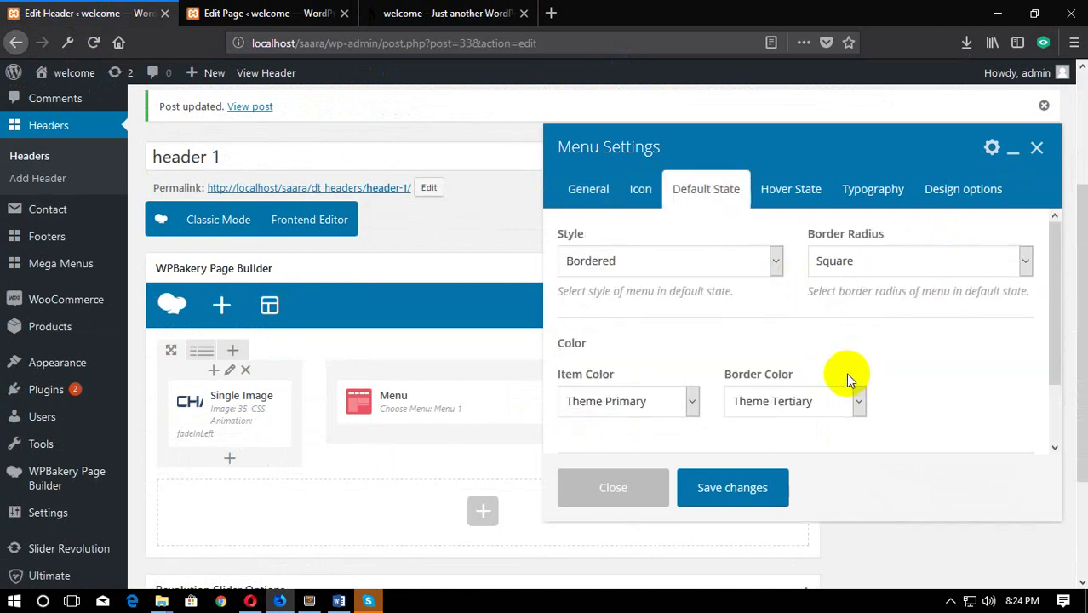
scroll(846, 373, down, 2)
scroll(864, 359, up, 2)
click(959, 259)
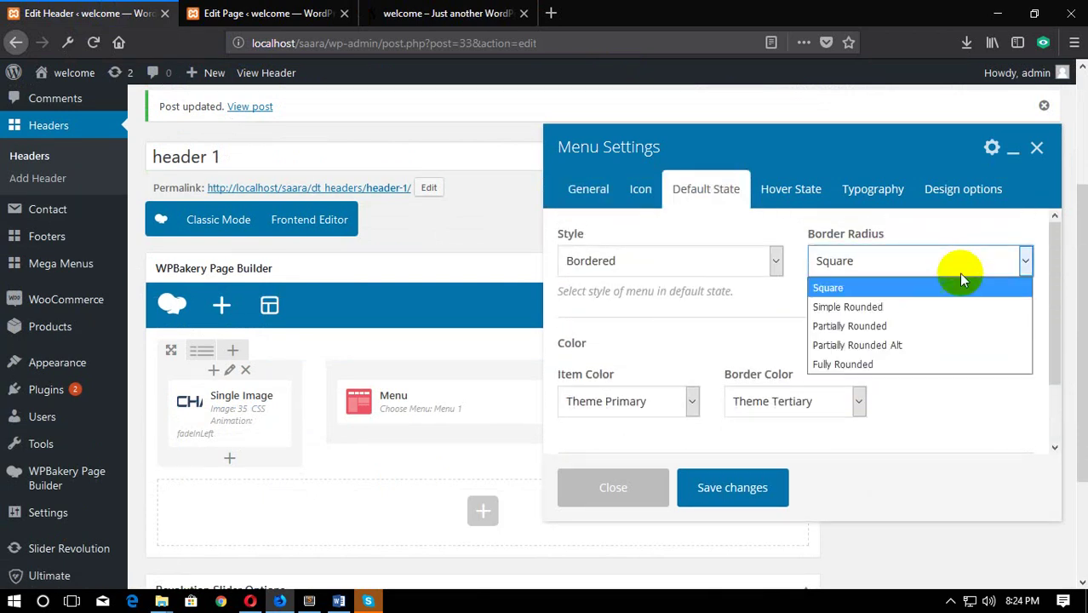
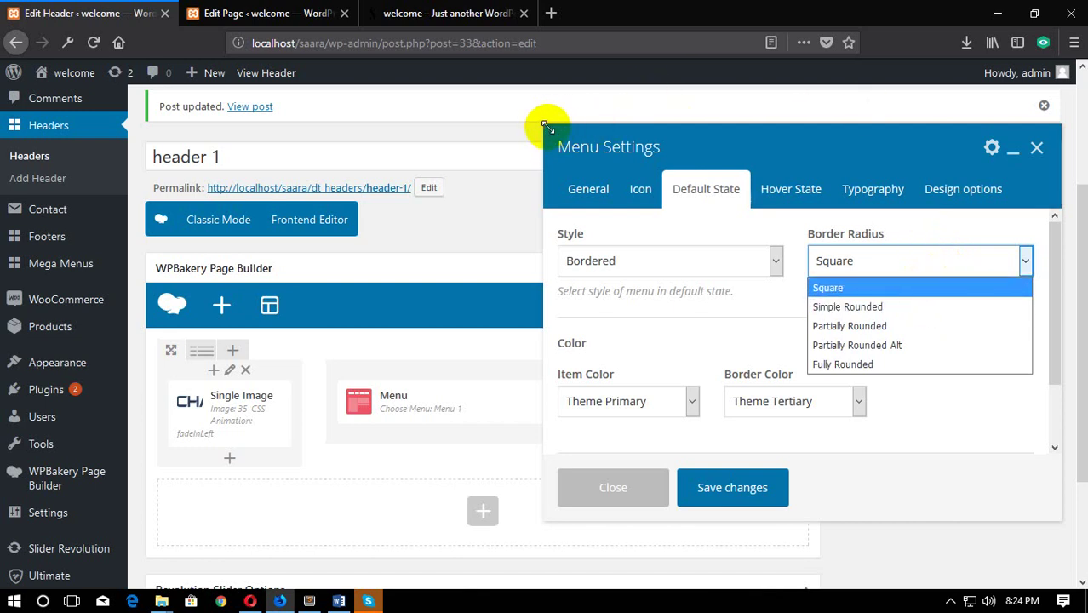
click(919, 311)
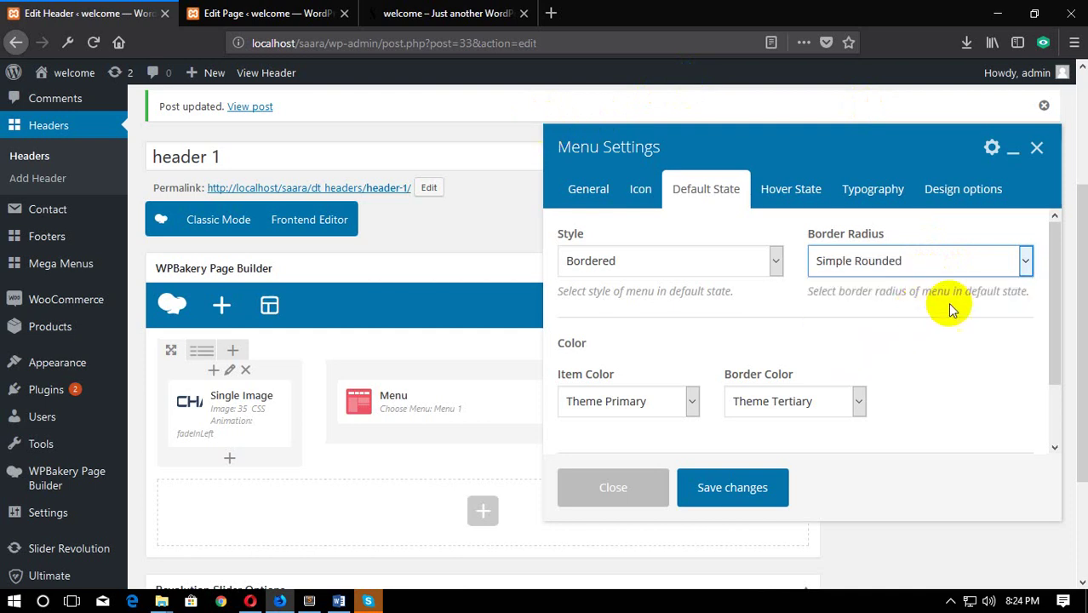
click(749, 498)
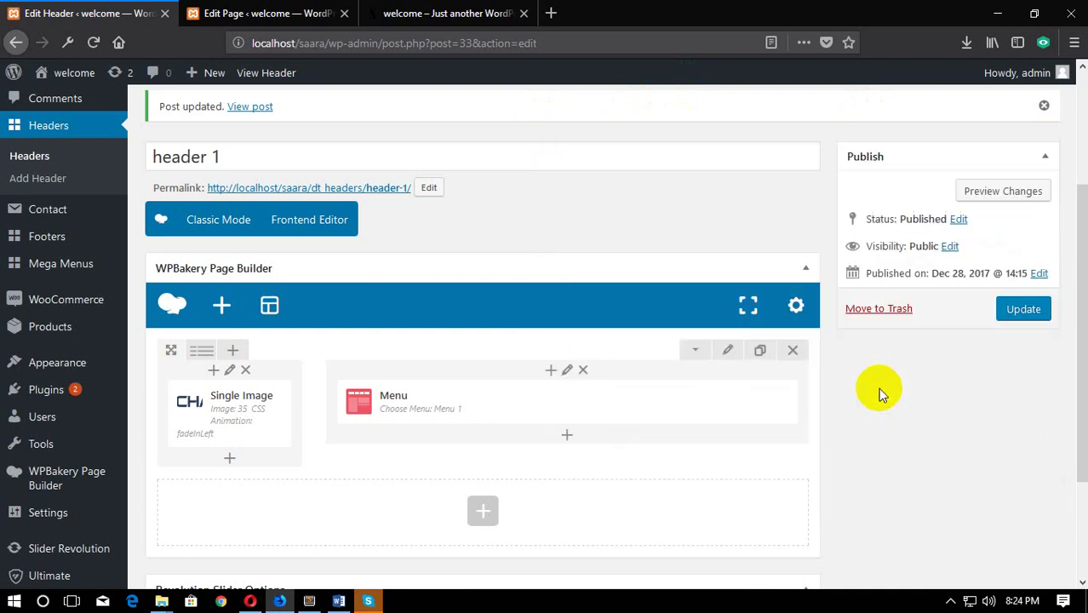
Step: Update header 1, reload the live HOME page to check the menu's rounded borders, and return to the header editor
click(1035, 310)
click(426, 13)
right_click(568, 187)
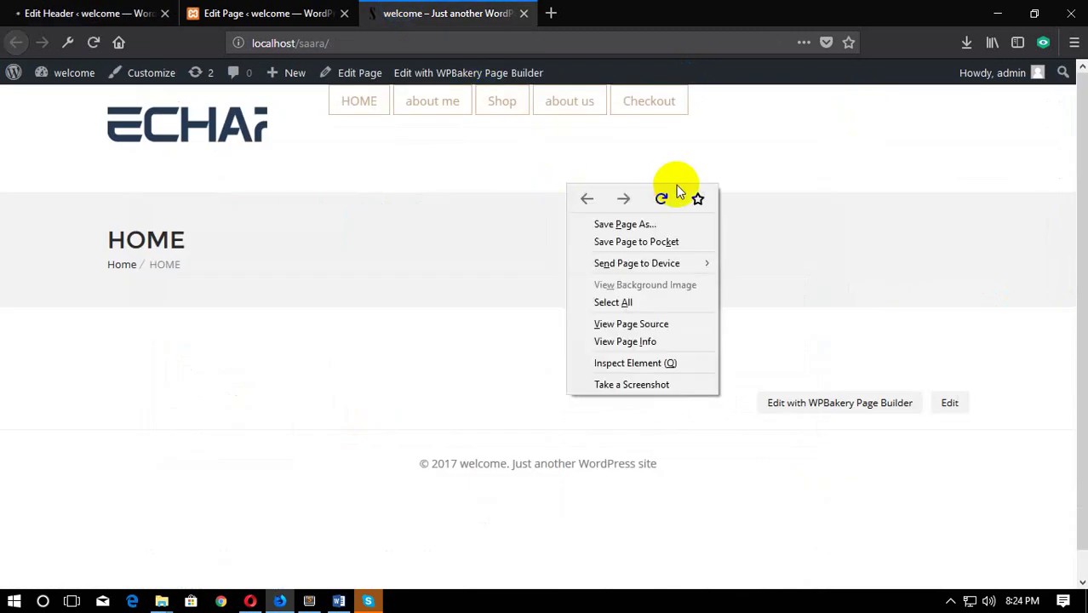
click(666, 196)
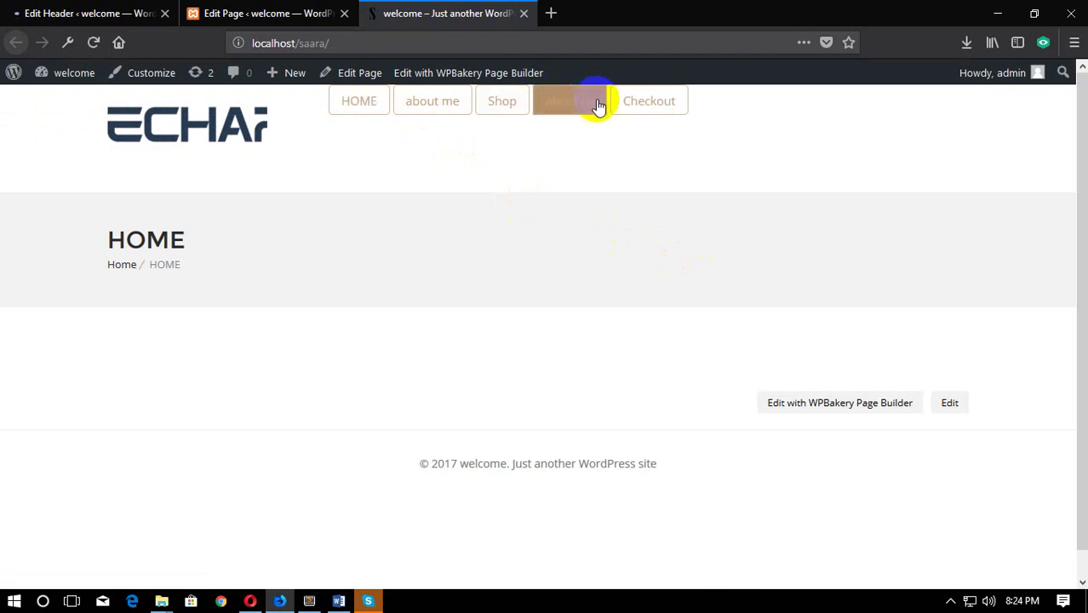
click(48, 10)
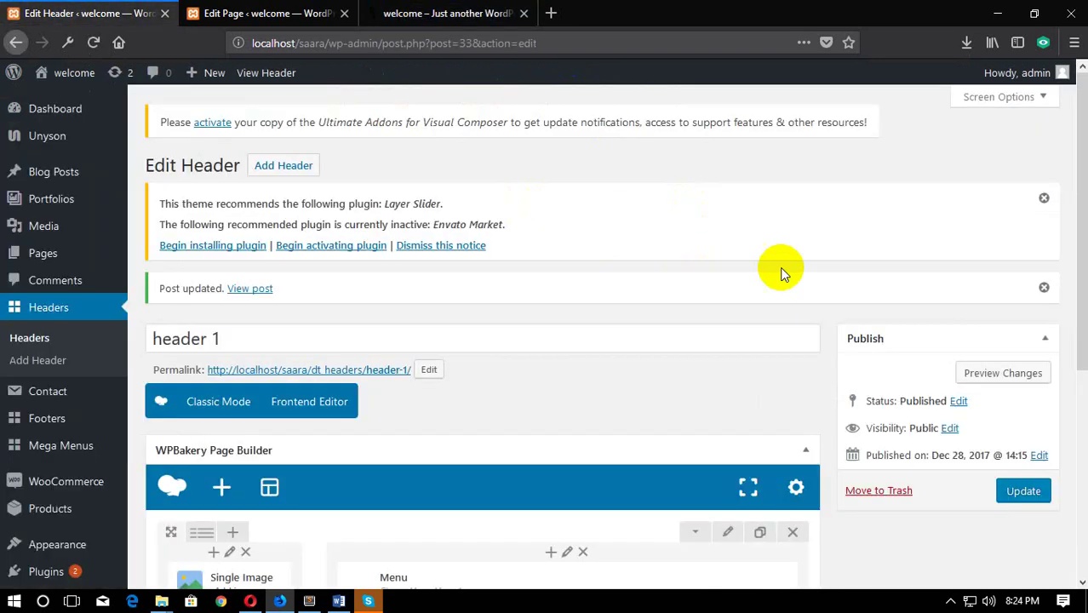
Step: Reopen the Menu element's settings and set the default state item color to a custom black
scroll(724, 498, down, 4)
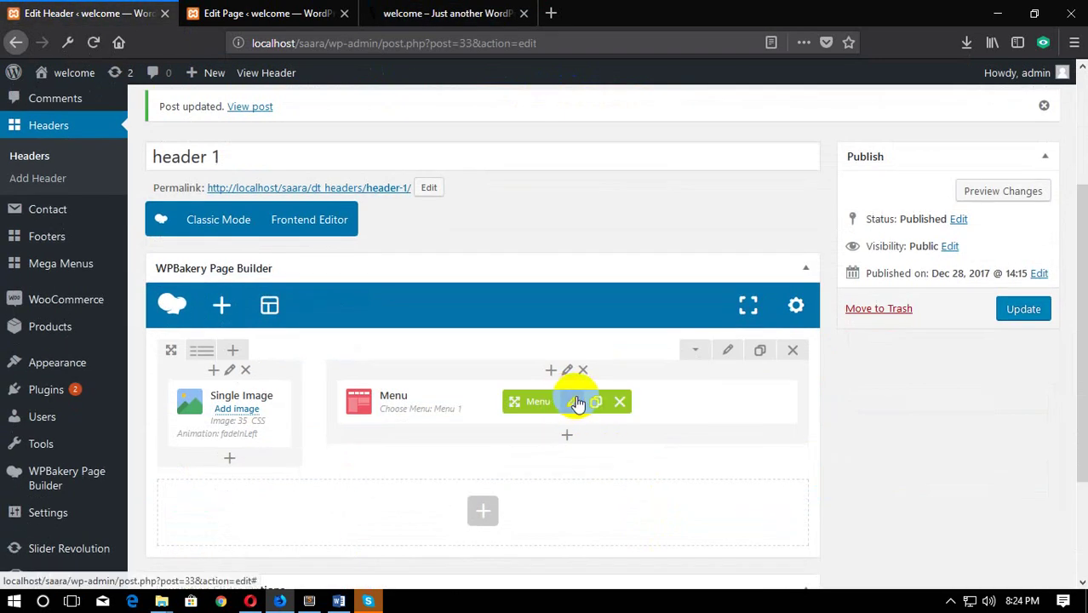
click(577, 402)
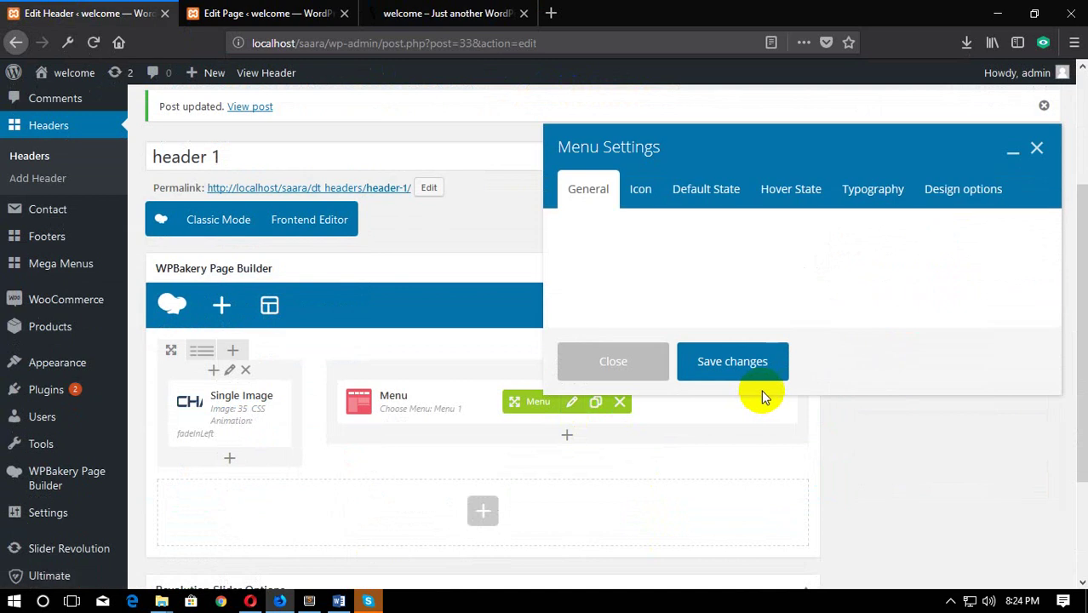
click(721, 188)
scroll(817, 307, down, 1)
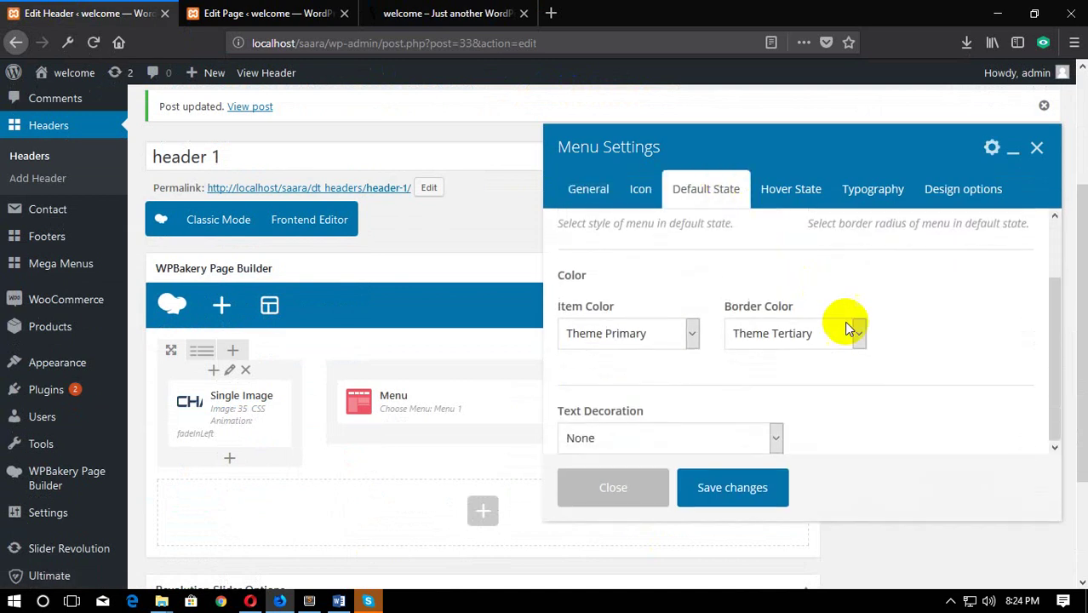
click(632, 334)
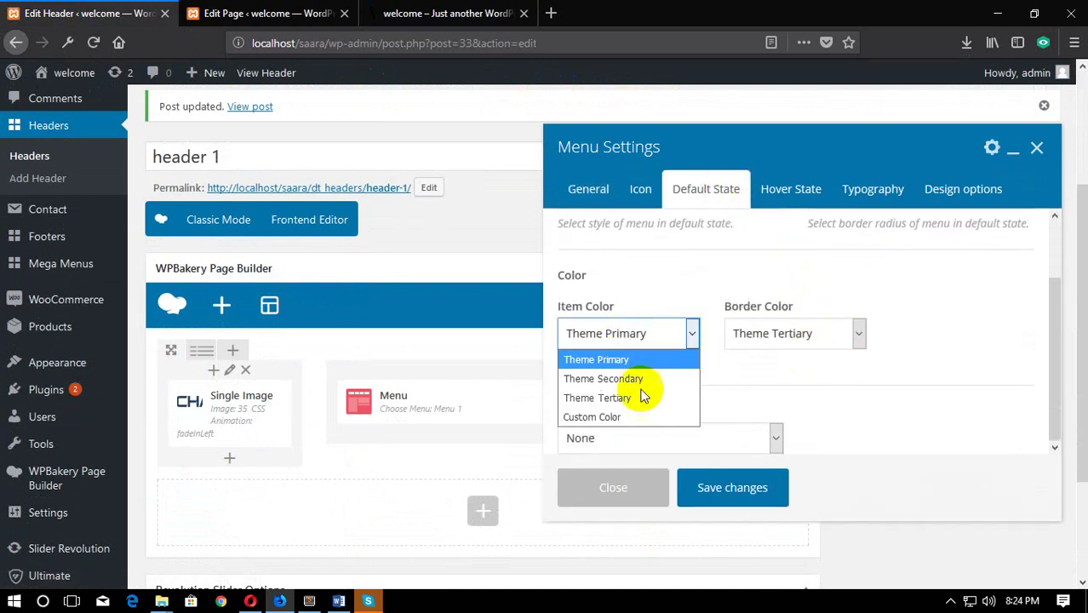
click(624, 416)
click(809, 336)
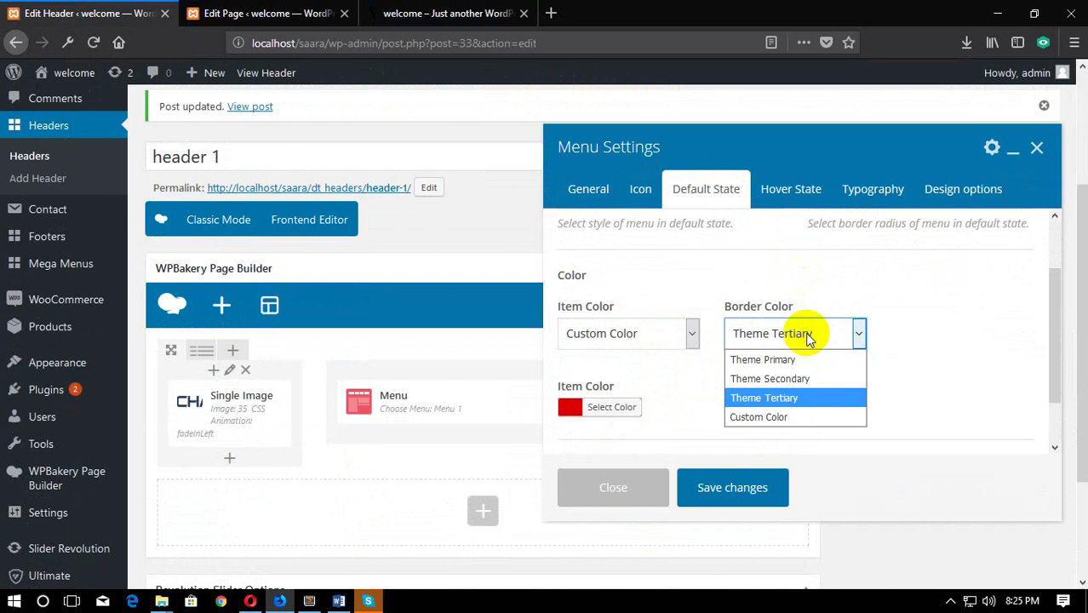
click(809, 336)
scroll(699, 357, down, 1)
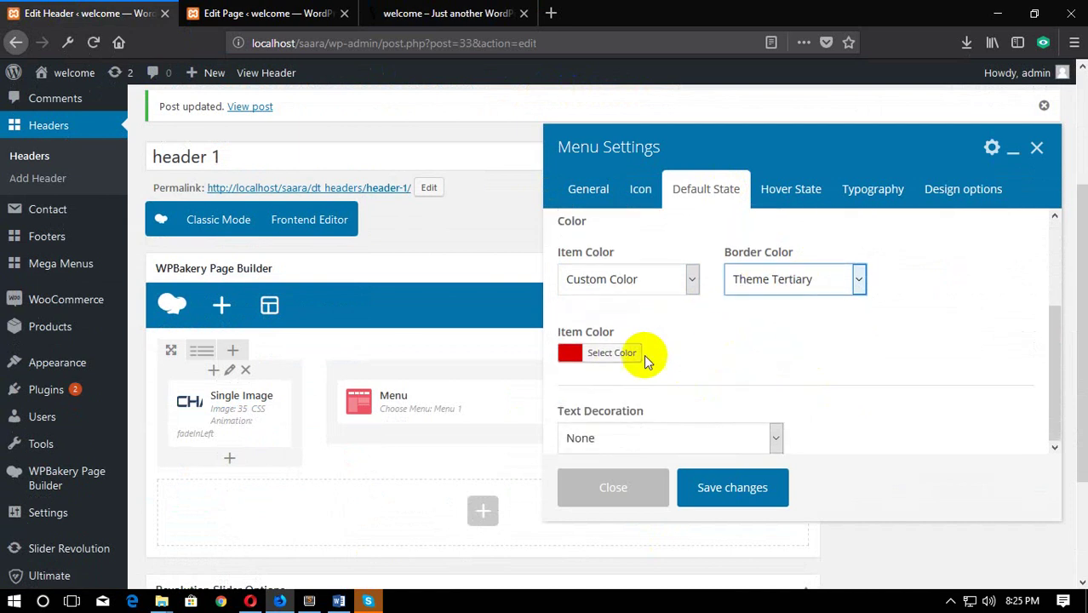
click(612, 353)
scroll(877, 275, down, 4)
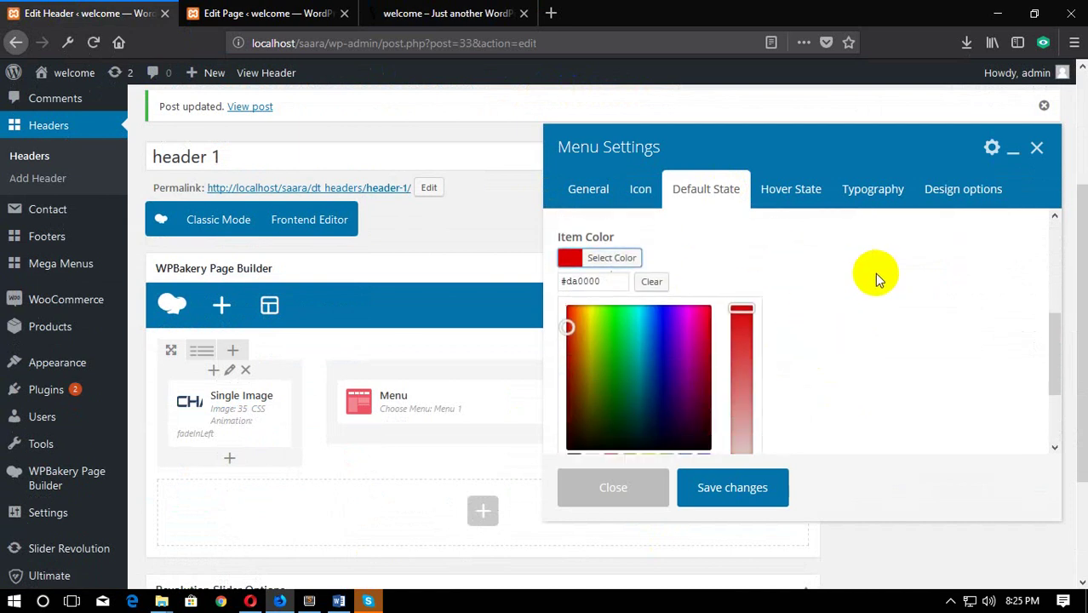
mouse_move(644, 310)
mouse_down()
mouse_move(653, 250)
mouse_move(579, 299)
mouse_move(581, 284)
mouse_up()
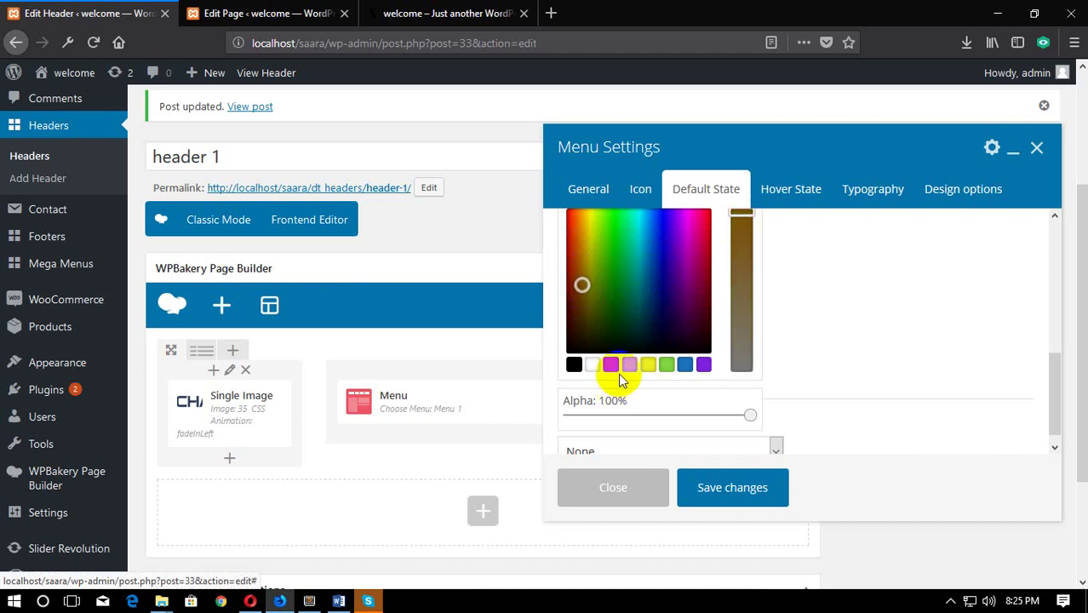
click(575, 365)
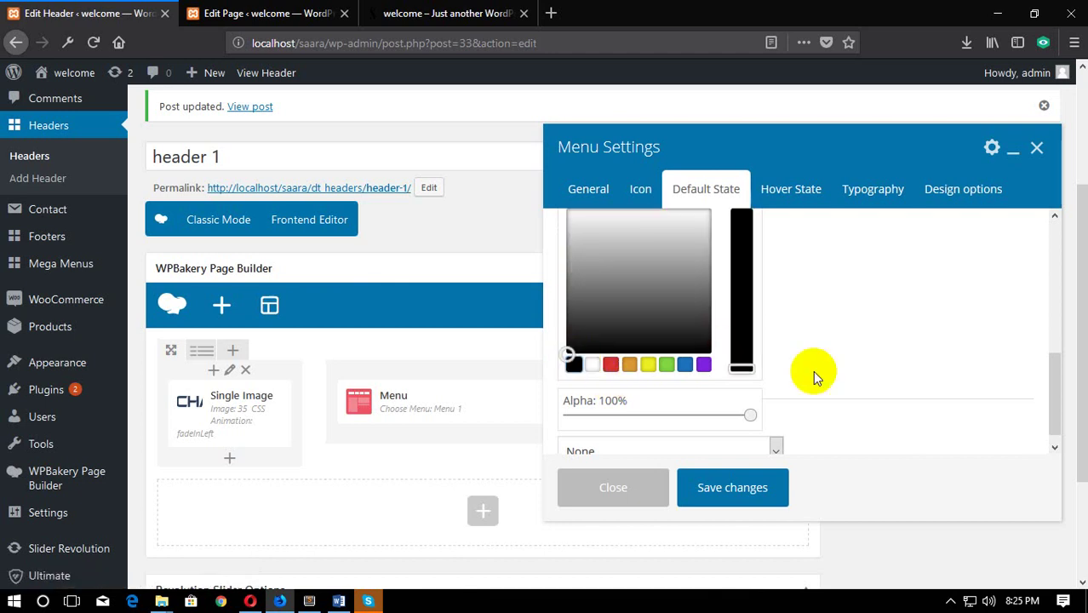
Step: Review the default state's text decoration options, keep None, and save the Menu element's settings
scroll(882, 287, down, 1)
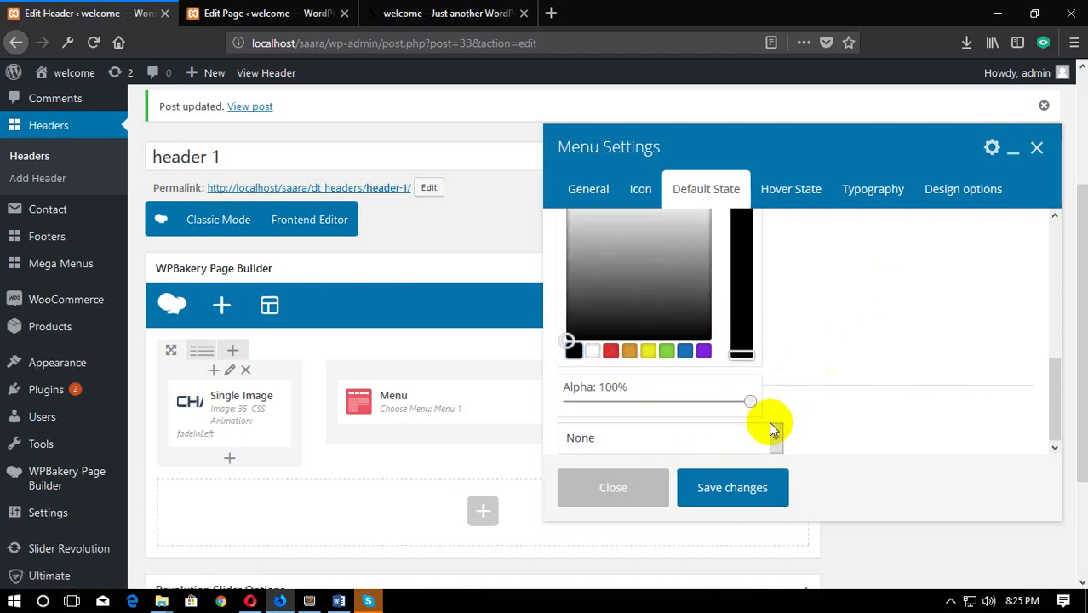
click(690, 443)
click(692, 449)
click(692, 443)
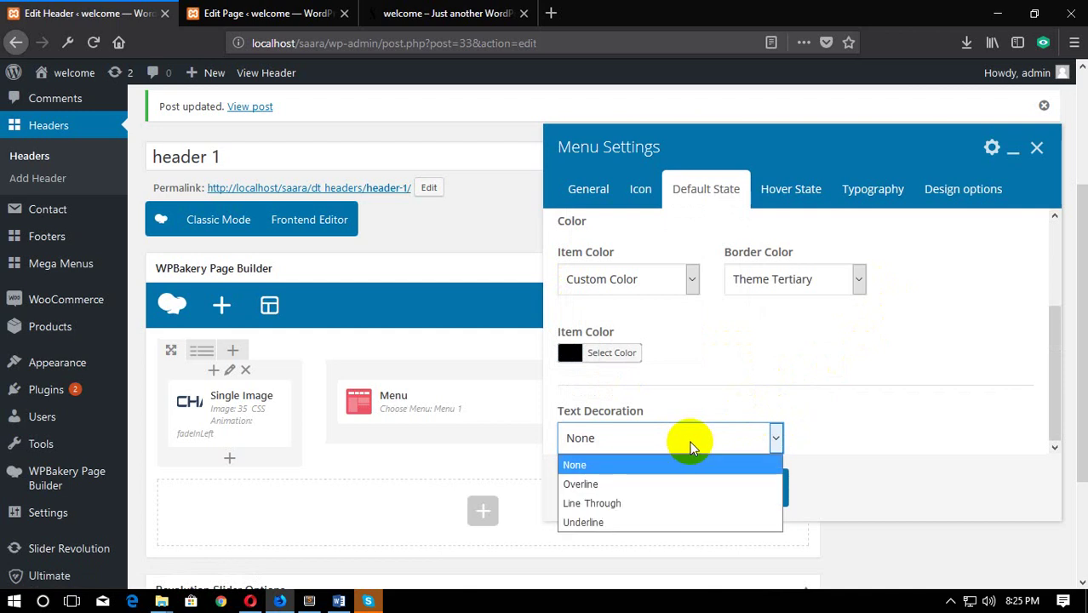
scroll(922, 326, down, 2)
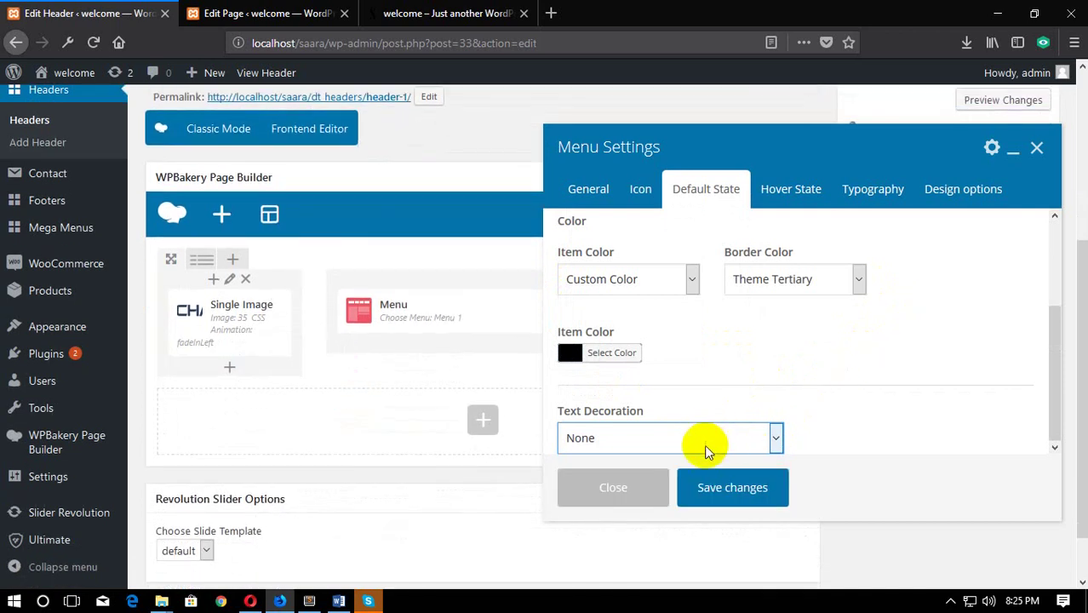
click(504, 15)
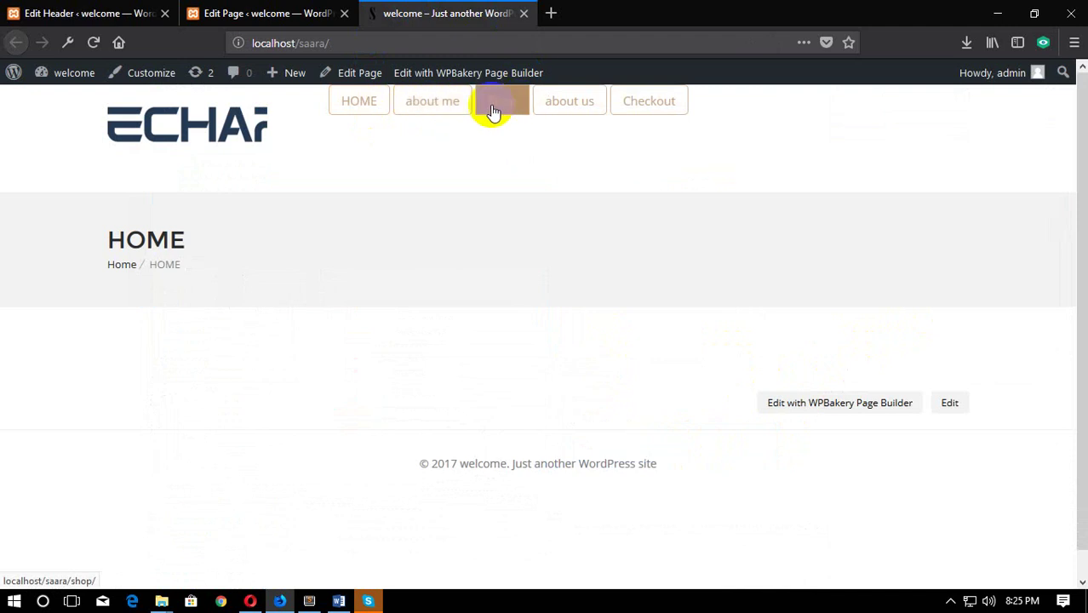
click(128, 12)
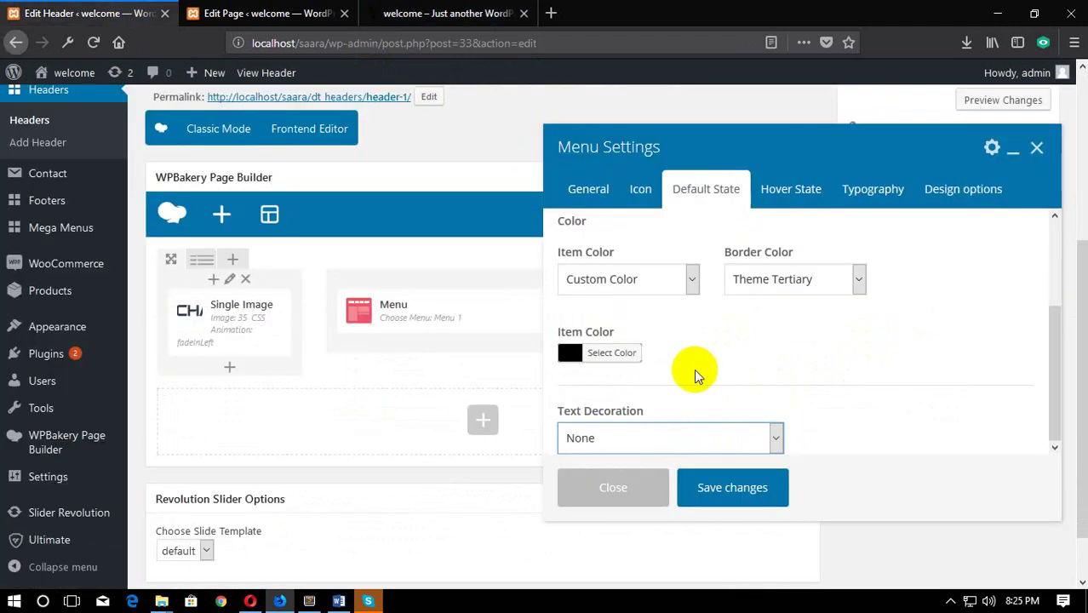
click(594, 447)
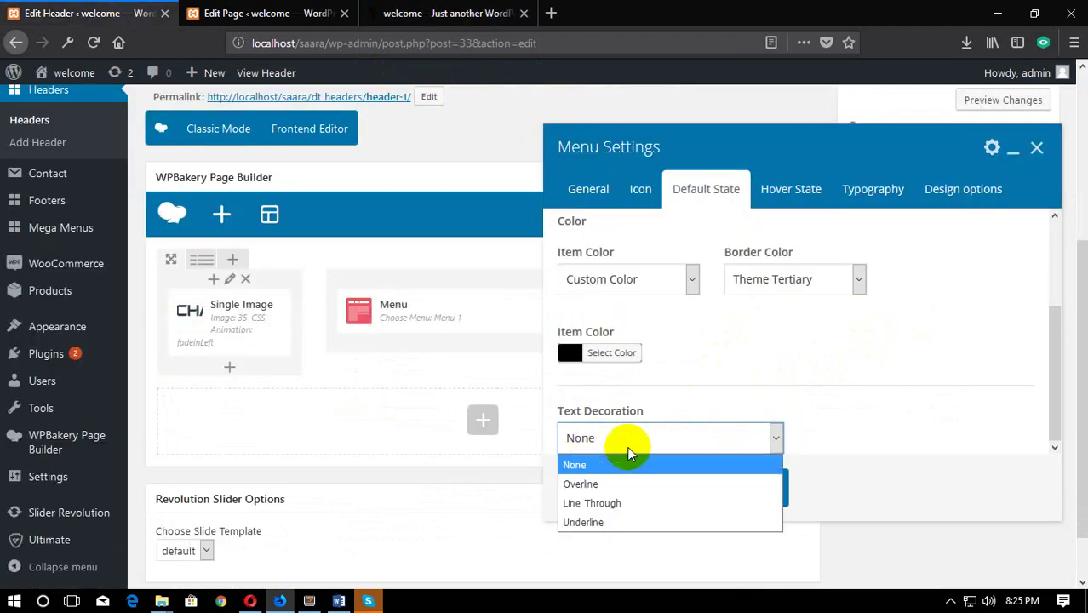
click(787, 387)
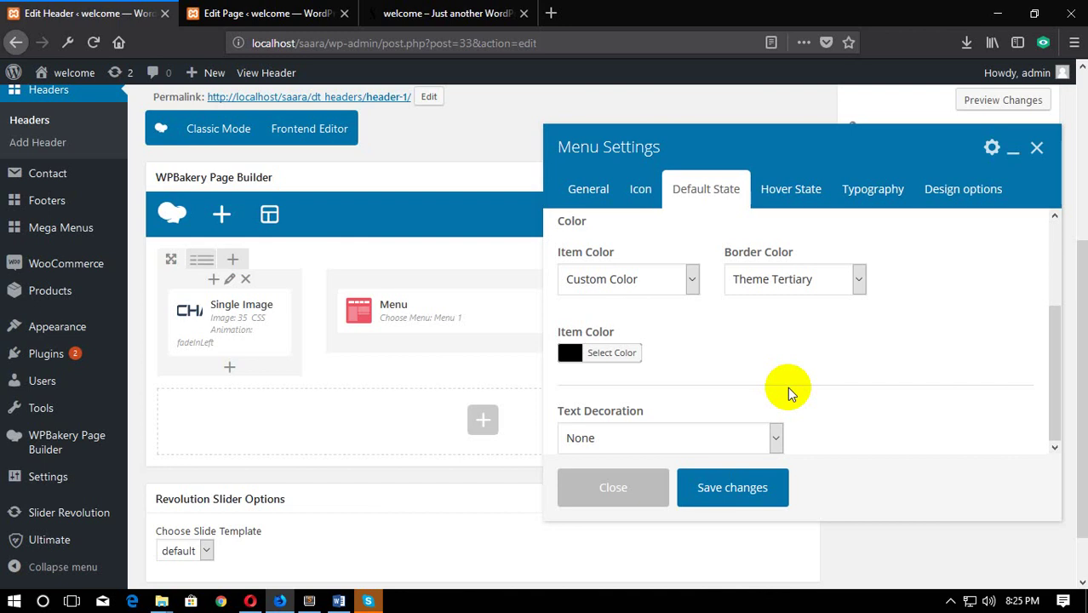
click(728, 490)
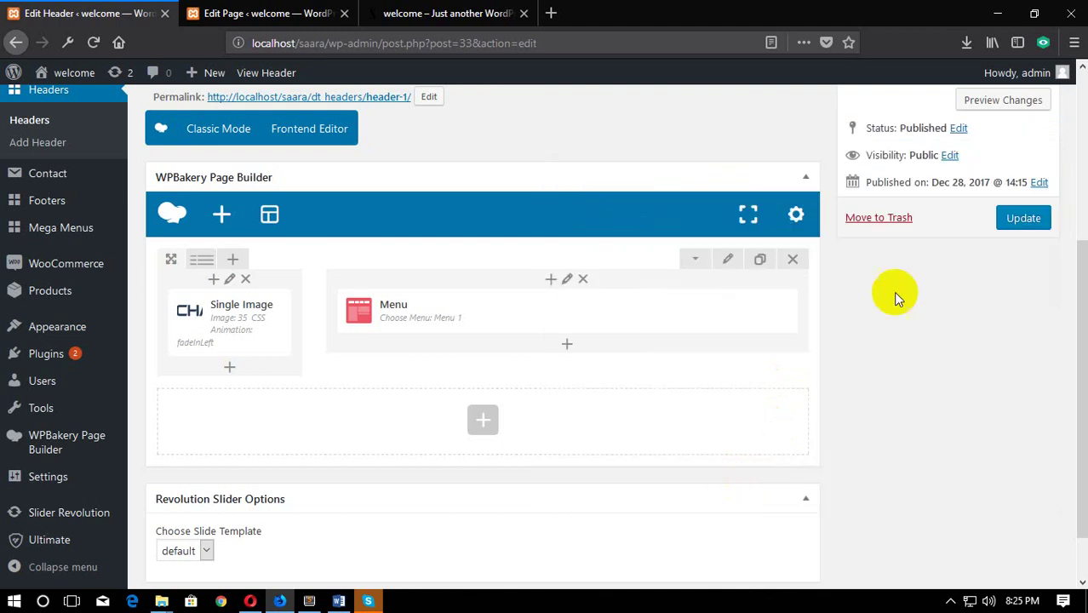
Step: Update header 1, check the black menu text and its hover effect on the live HOME page, and return to the header editor
click(1015, 221)
click(426, 12)
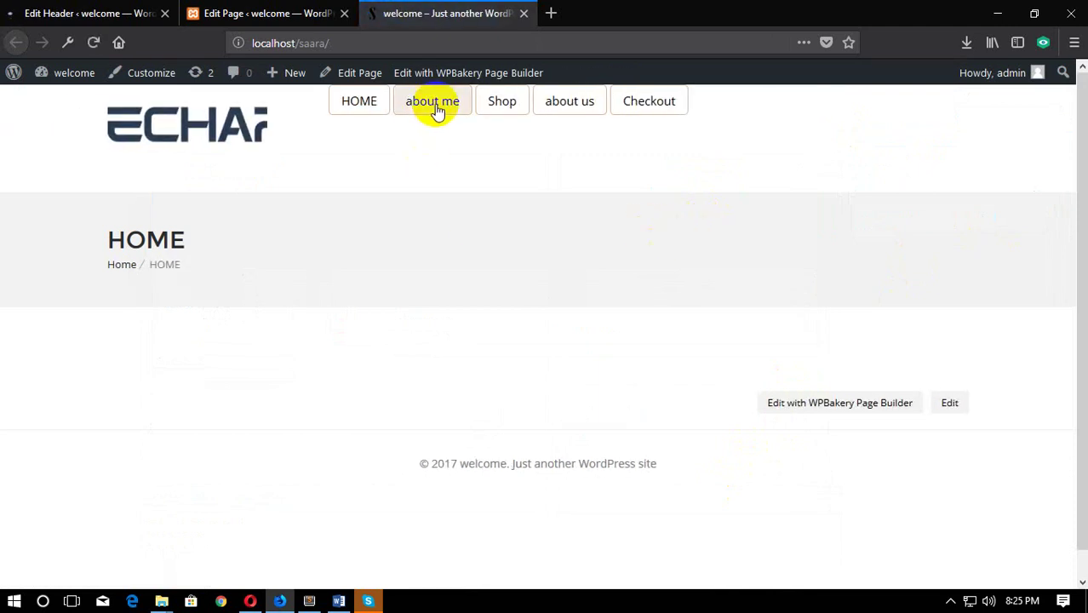
click(85, 8)
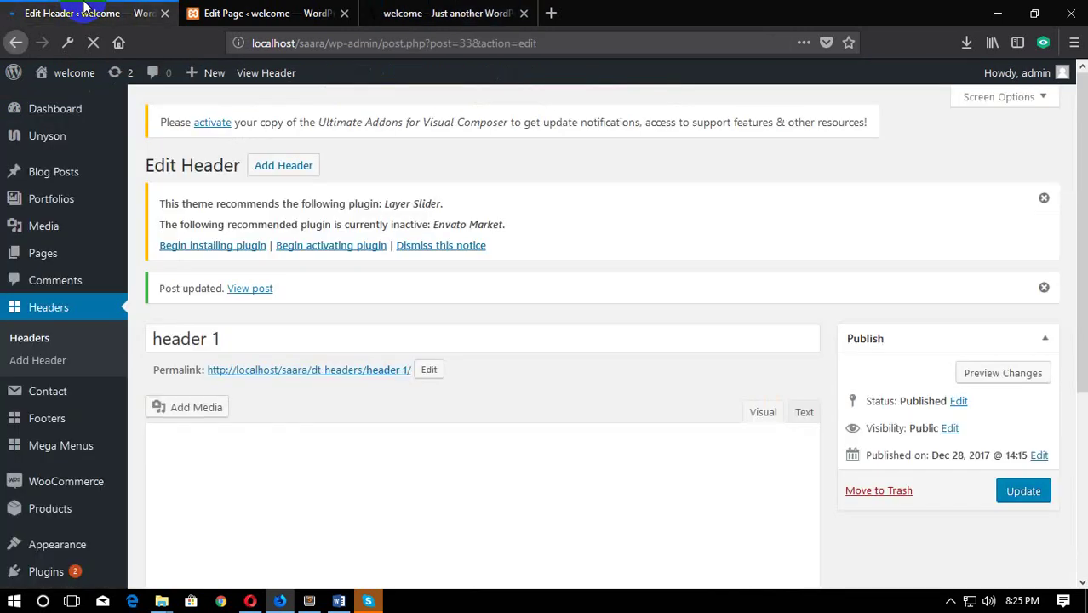
click(396, 10)
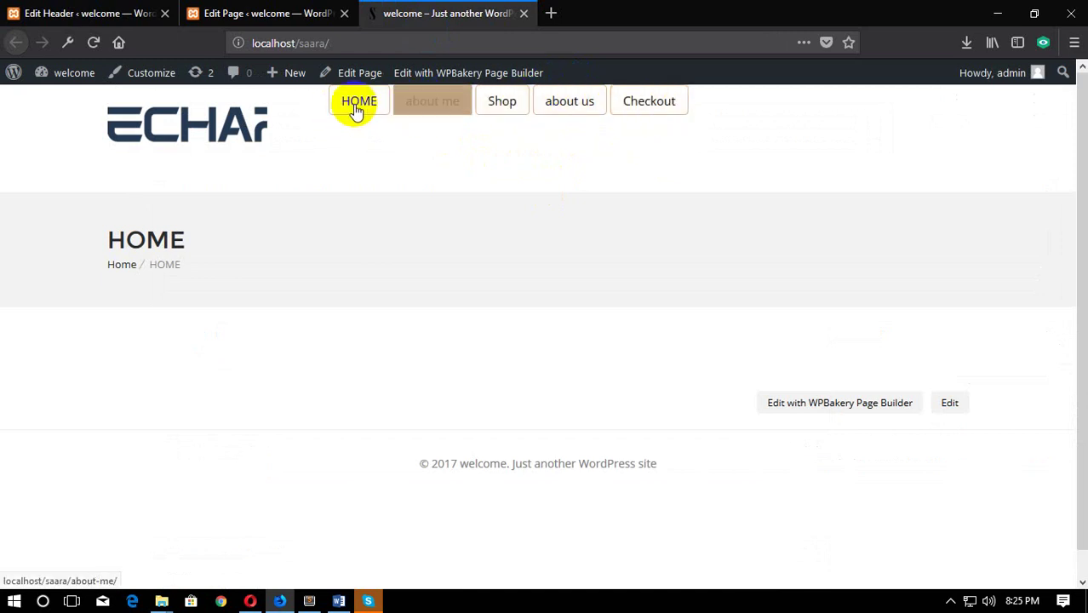
click(81, 13)
Step: Reopen the Menu element's settings and review the default state's style, color and text decoration options
scroll(809, 358, down, 3)
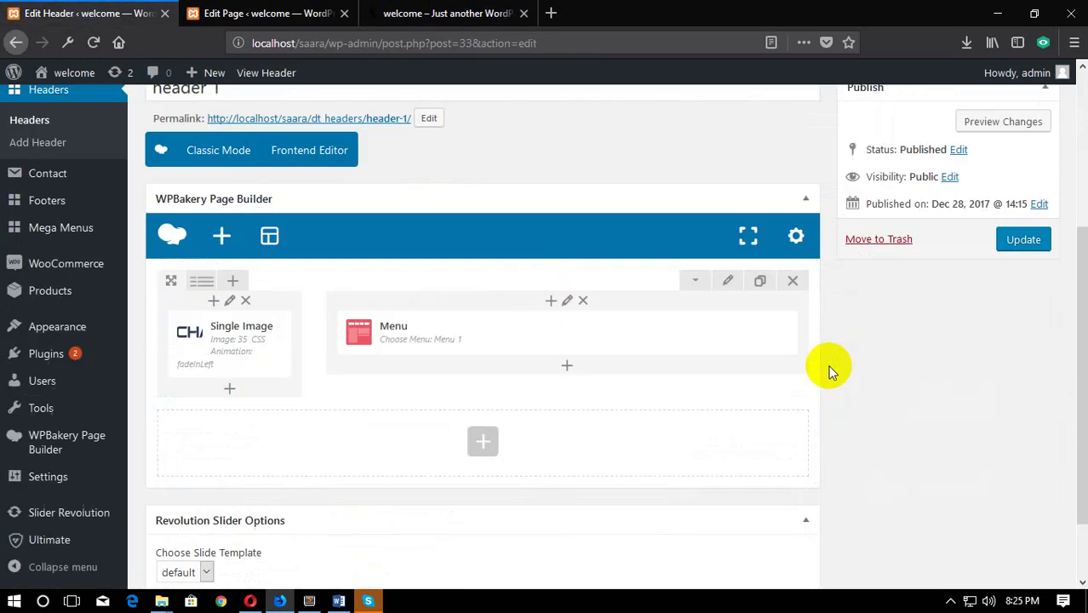
mouse_move(503, 318)
click(573, 313)
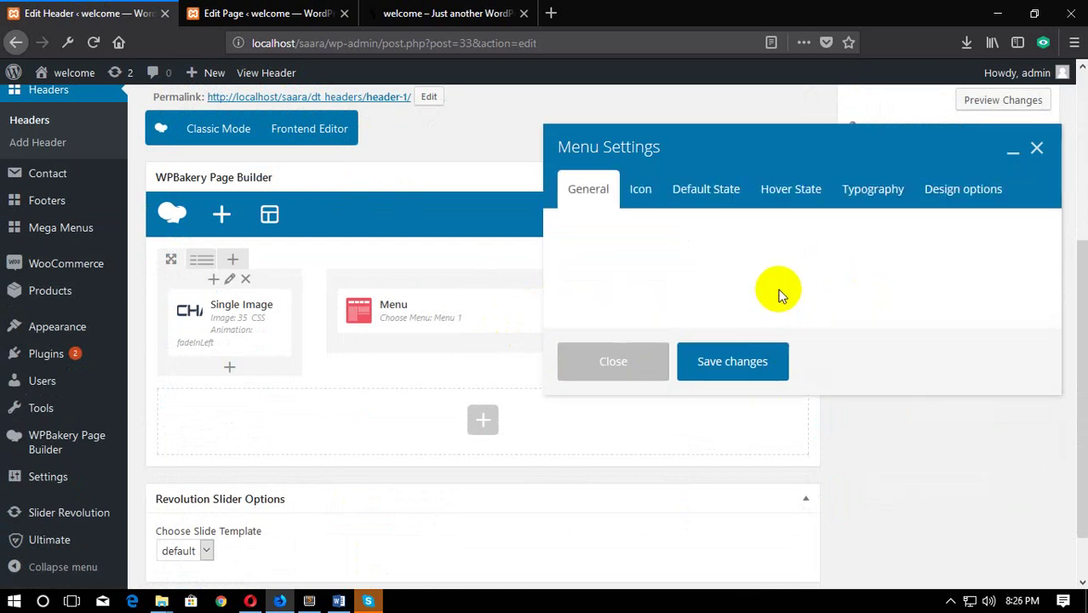
click(716, 193)
scroll(769, 372, down, 3)
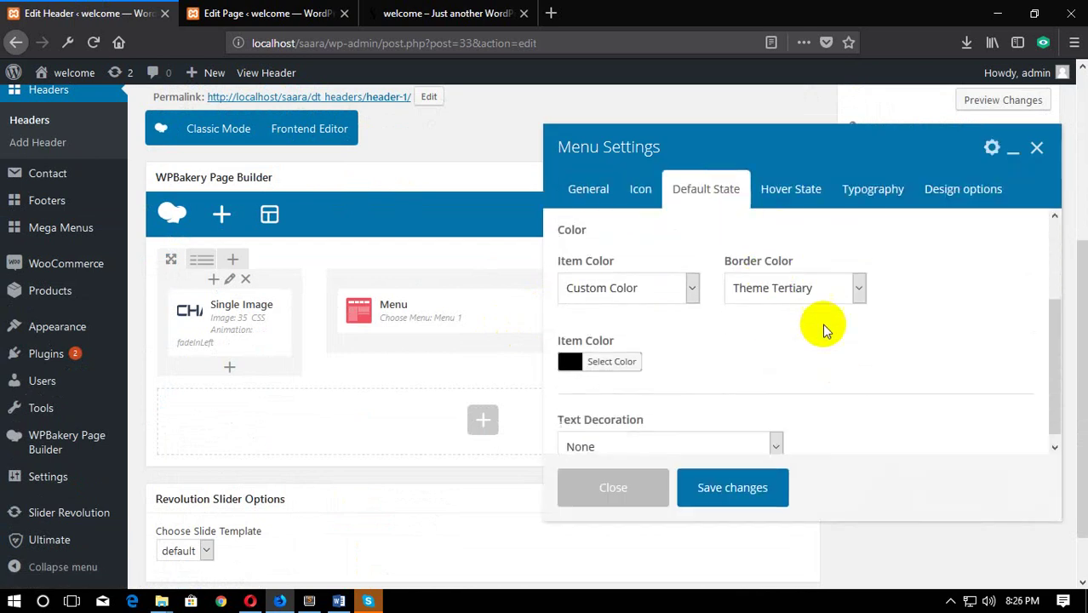
scroll(785, 327, down, 1)
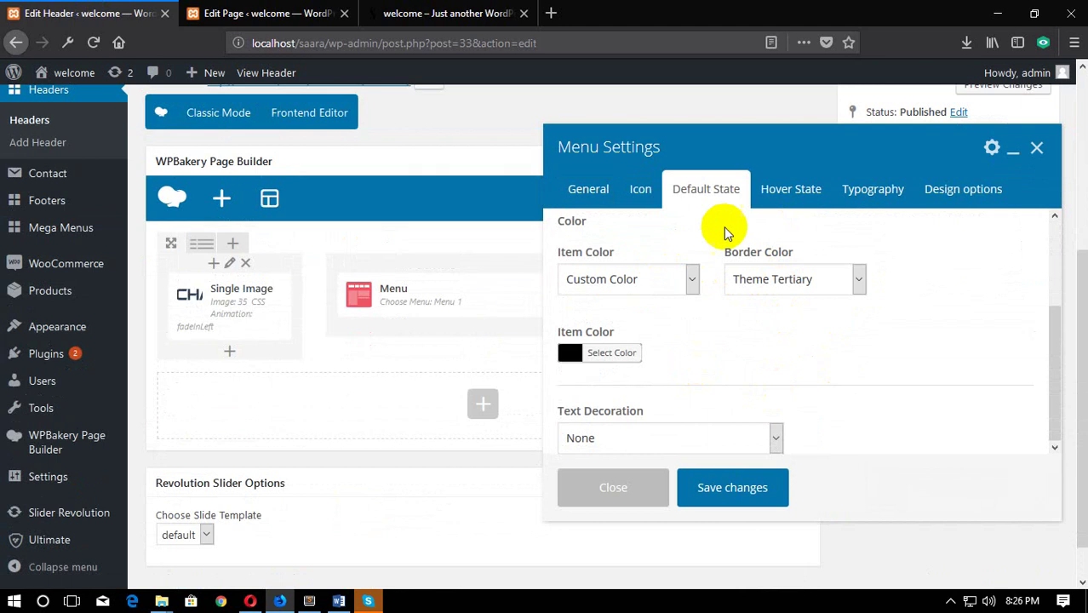
scroll(778, 311, up, 2)
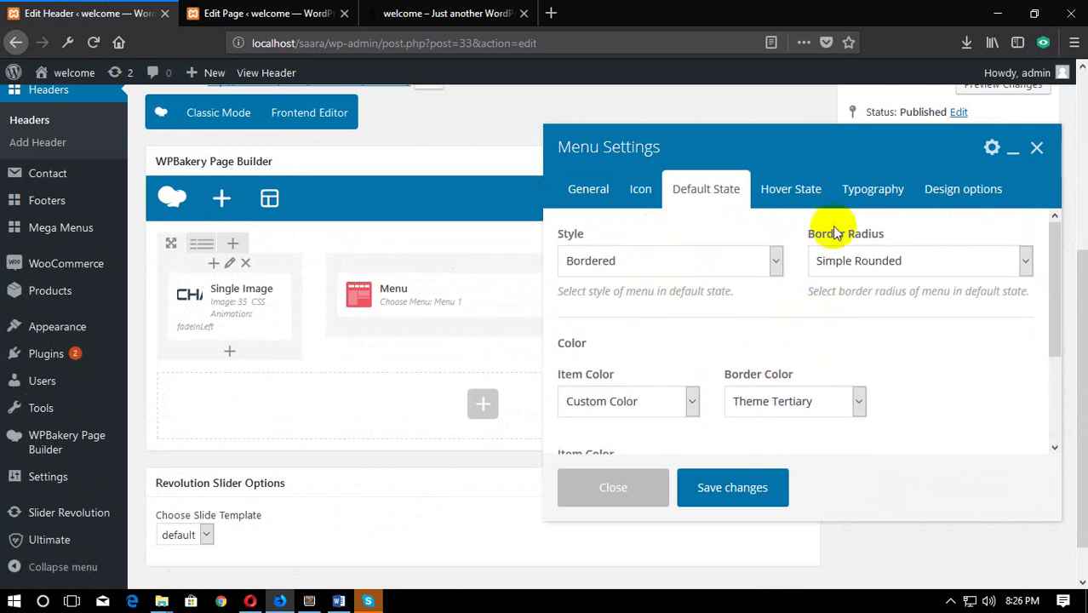
Step: Try the Bordered style for the menu's hover state and glance at the live HOME page
click(813, 199)
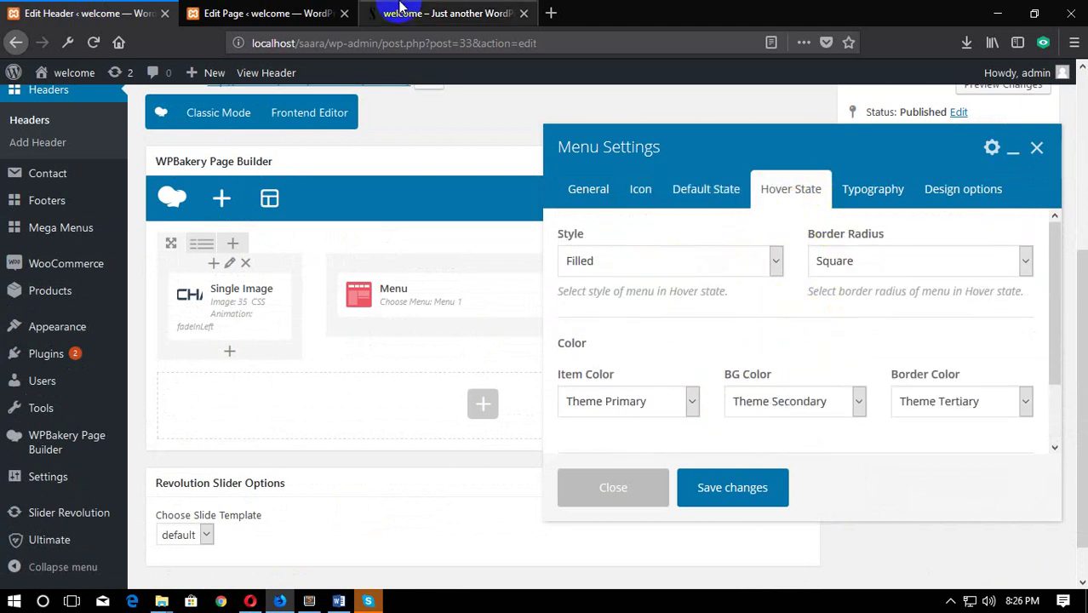
click(727, 259)
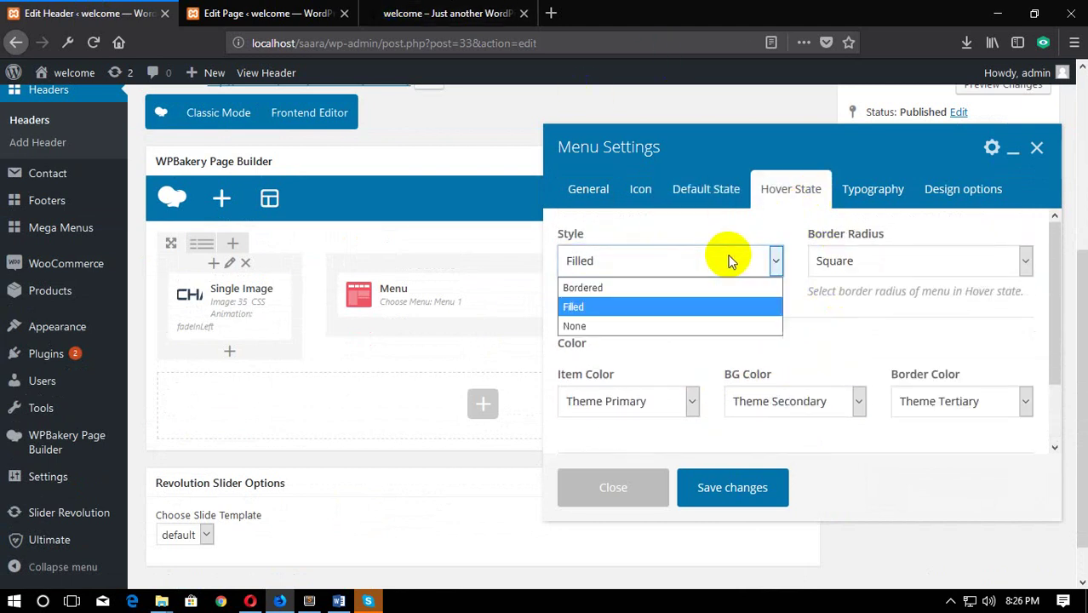
click(715, 289)
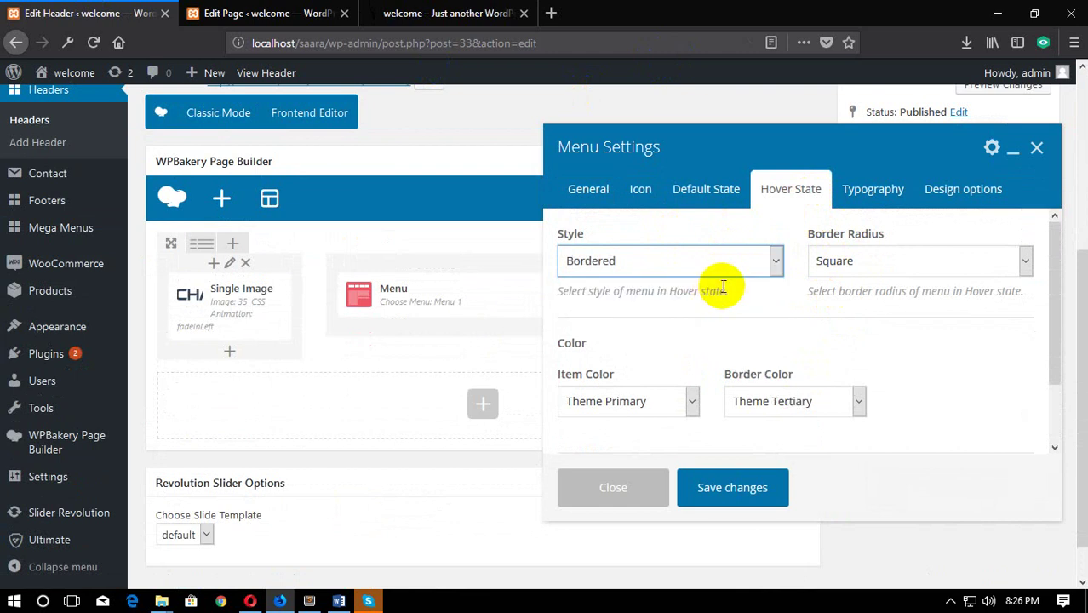
click(723, 265)
click(723, 266)
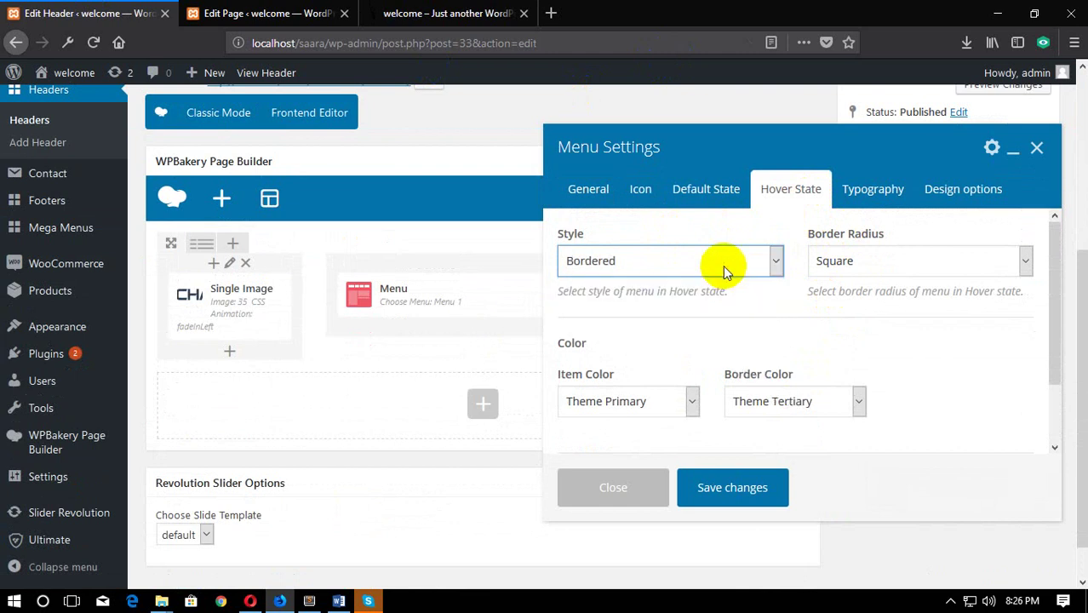
click(447, 12)
click(80, 13)
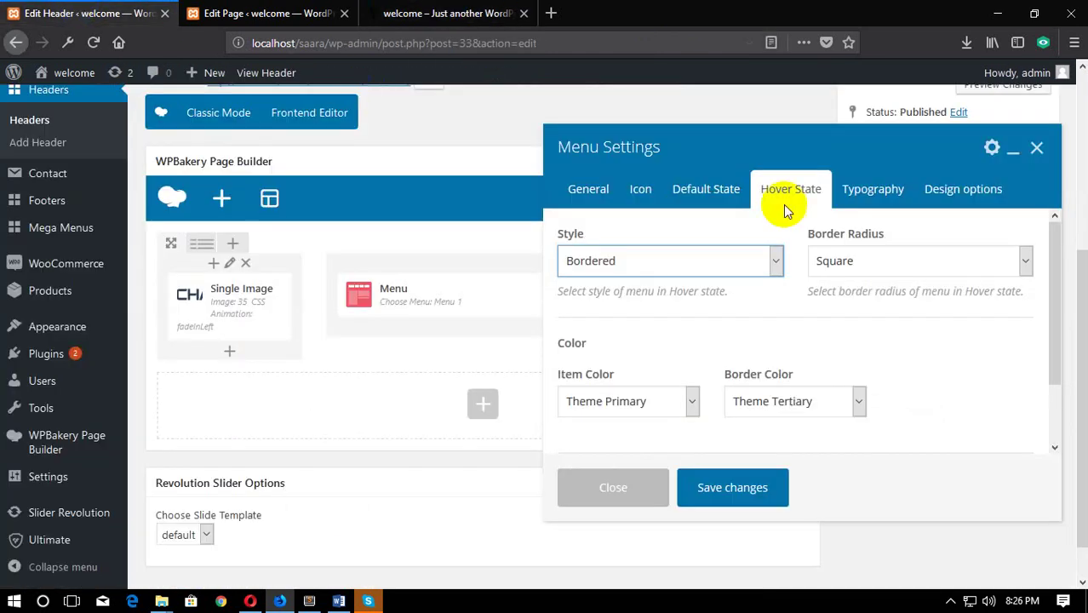
Step: Set the menu style to None for both the hover state and the default state, and save the Menu element's settings
click(675, 264)
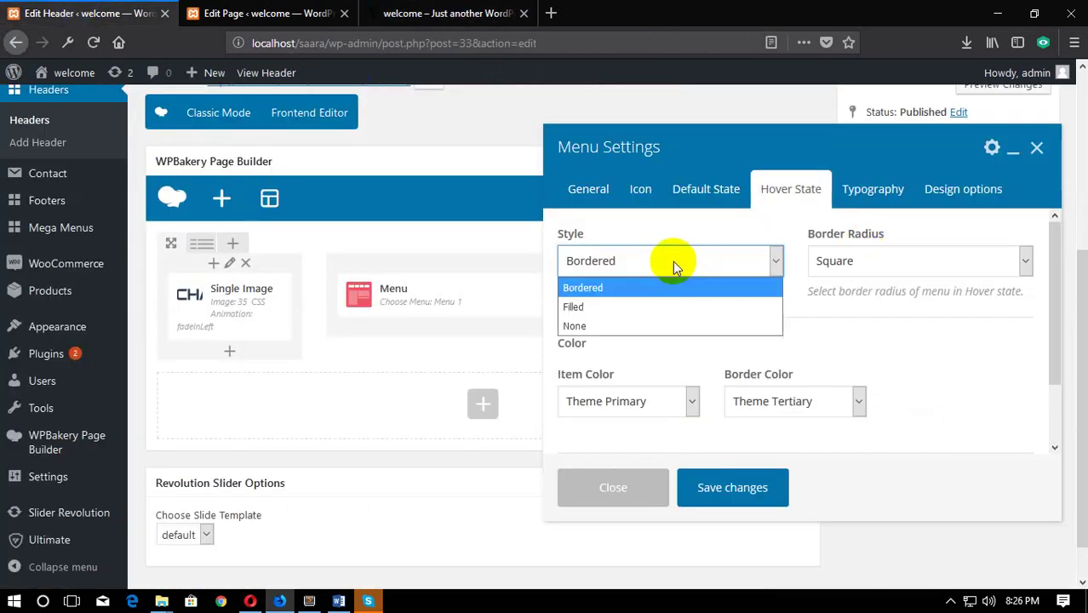
click(693, 322)
click(688, 194)
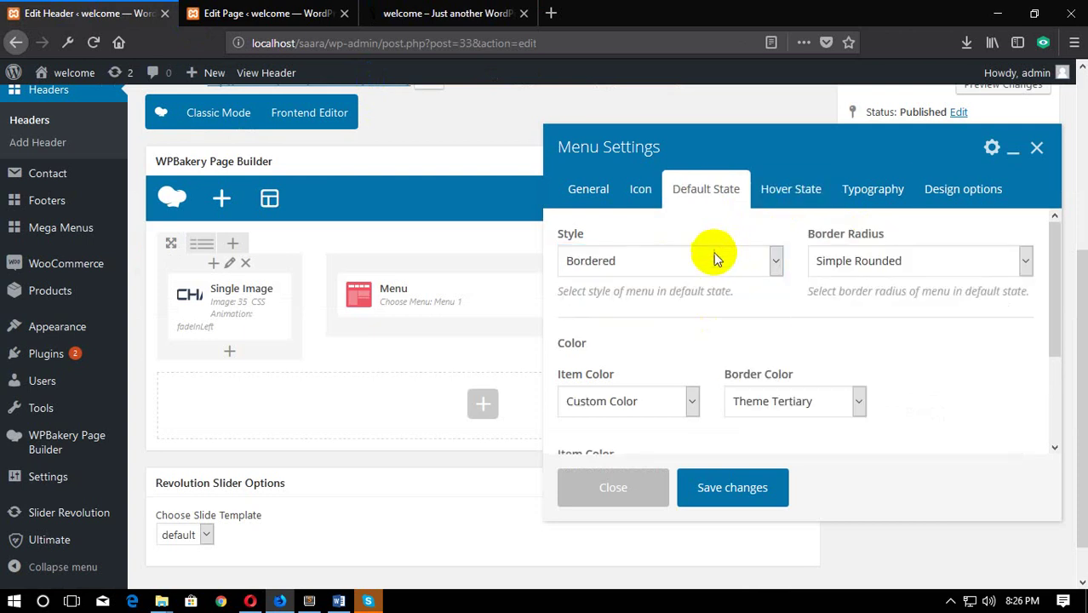
click(714, 258)
click(683, 322)
click(805, 189)
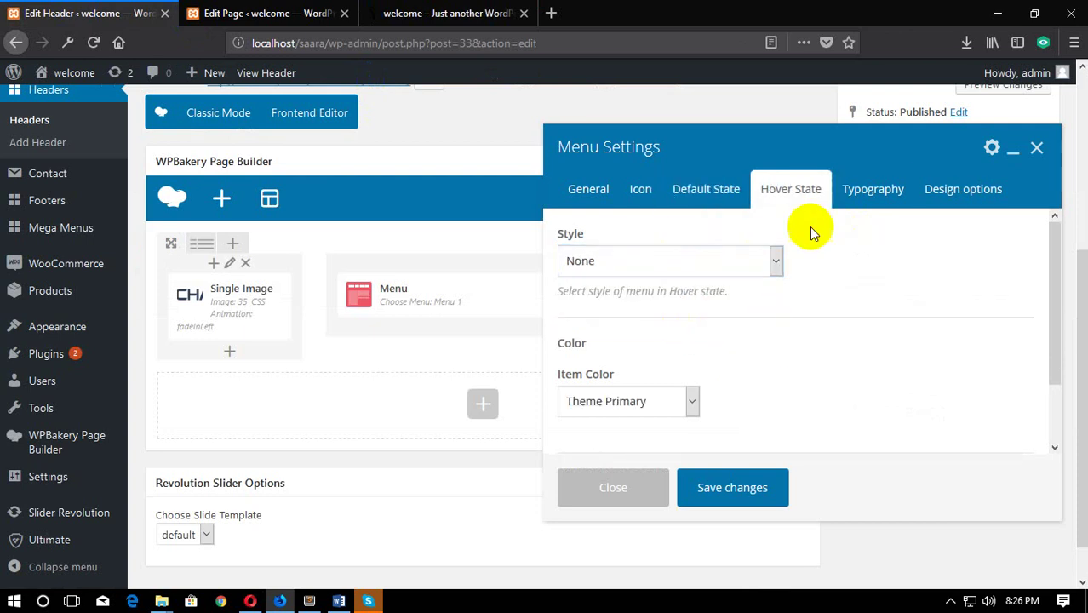
click(729, 485)
Step: Update header 1, reload the live HOME page to check the menu's styling and hover effect, and return to the header editor
click(1026, 203)
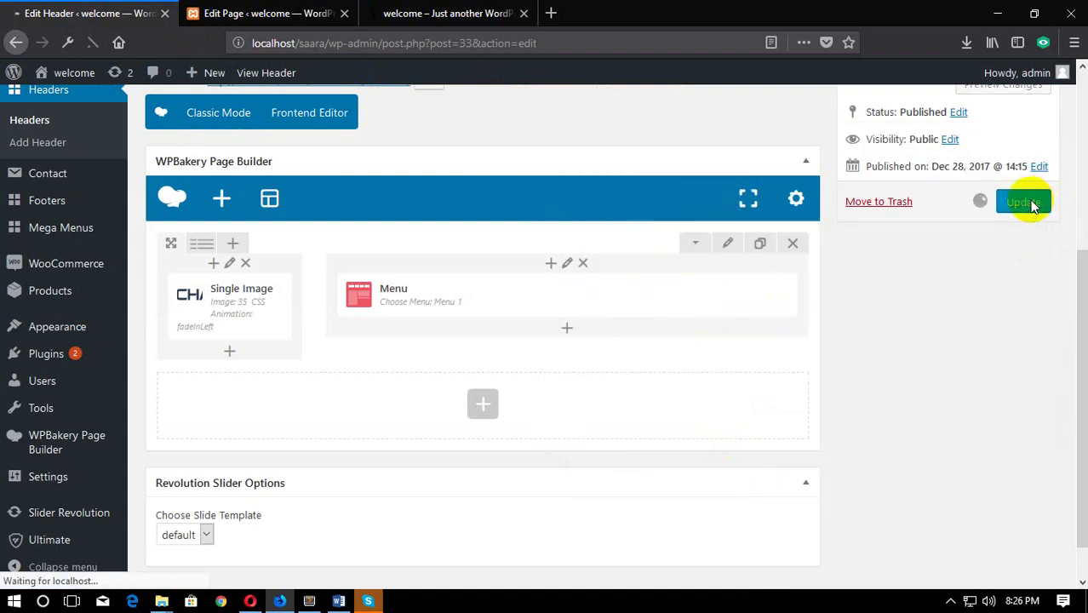
click(499, 18)
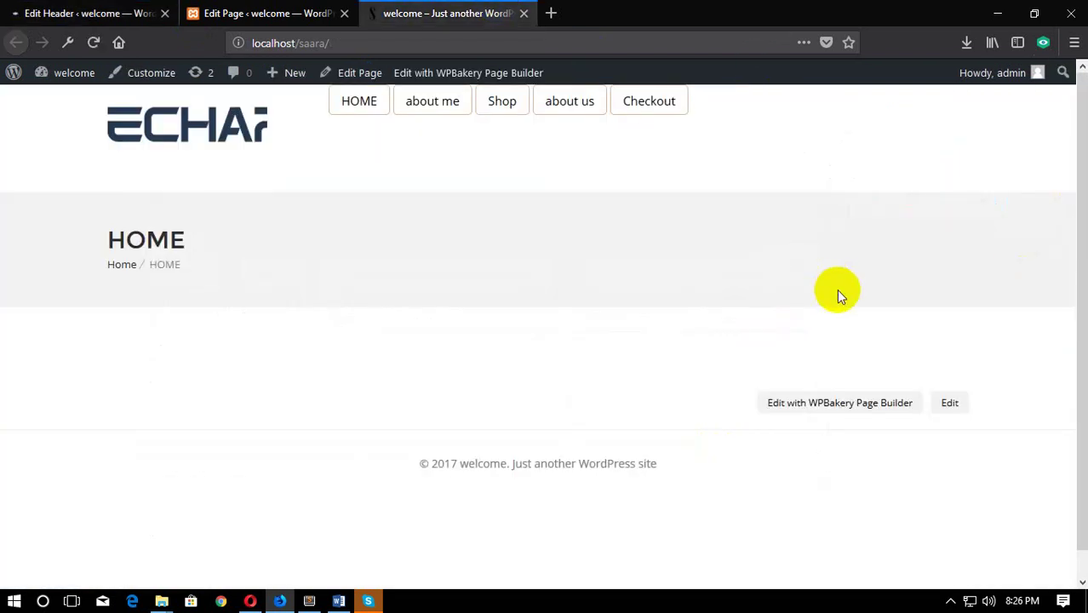
key(F5)
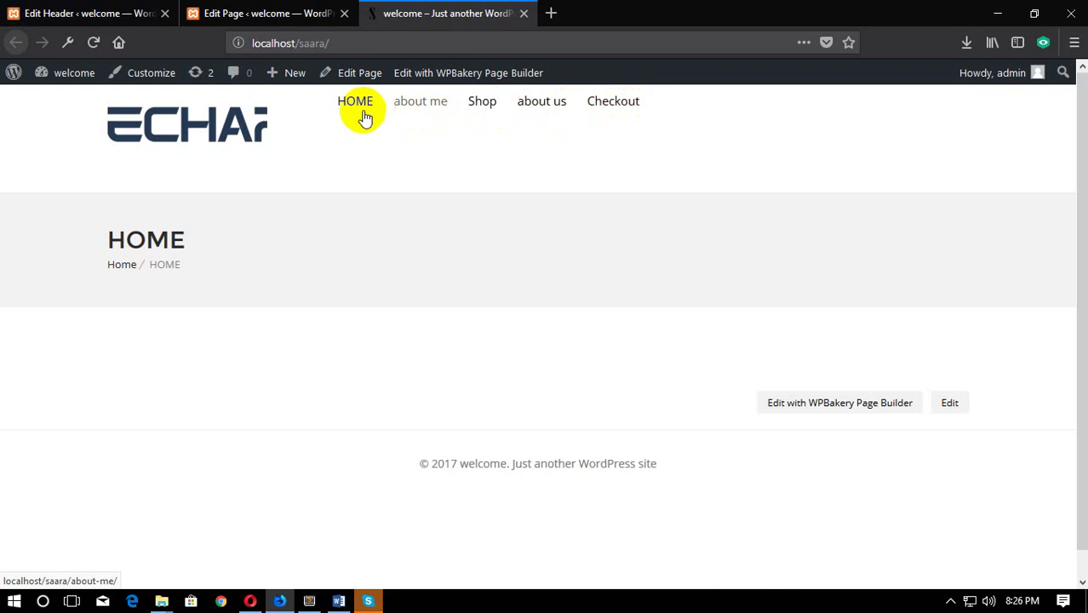
click(46, 8)
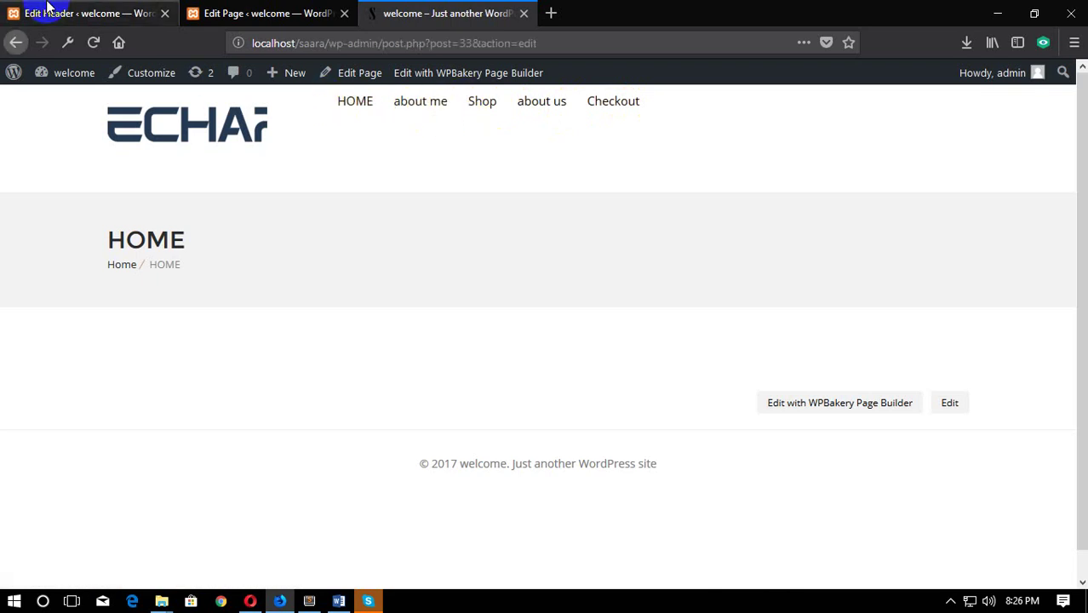
Step: Reopen the Menu element's settings from the header layout
scroll(668, 466, down, 3)
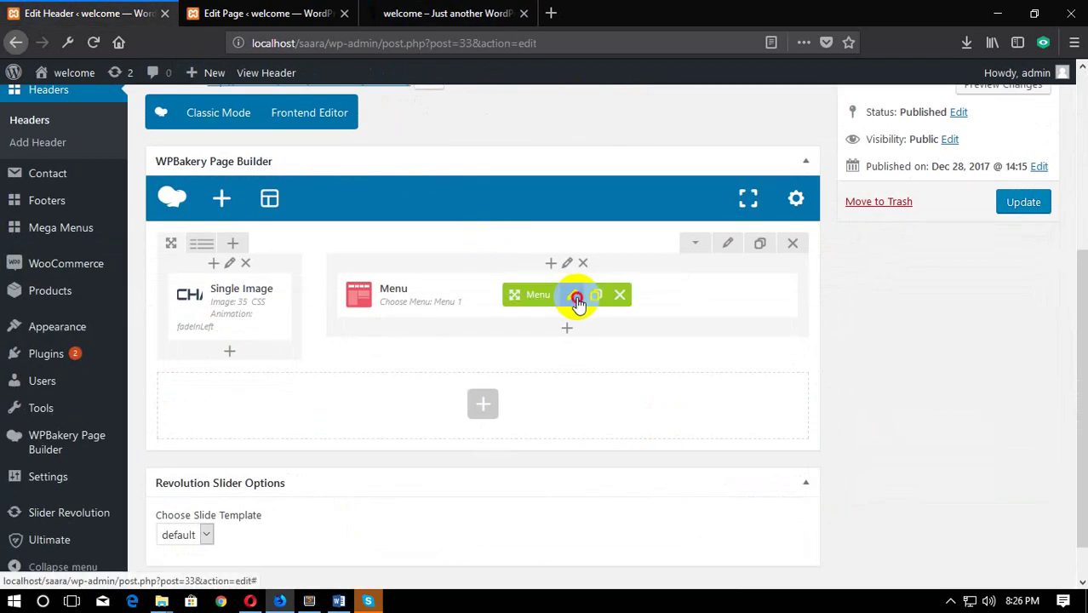
click(577, 296)
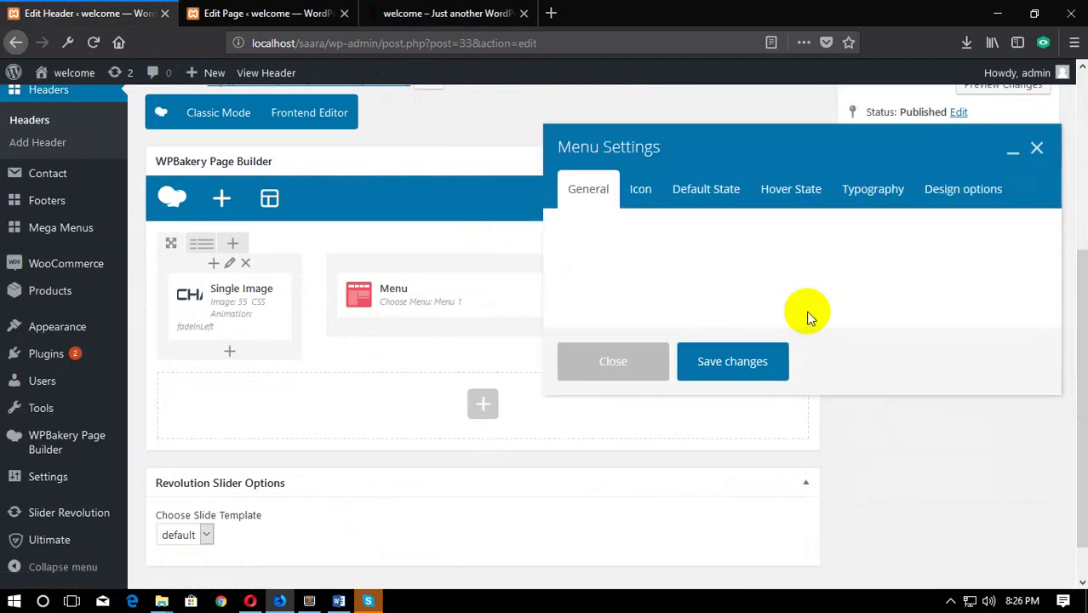
Step: Set the menu's hover-state item color to a custom color using the preset blue swatch
click(792, 191)
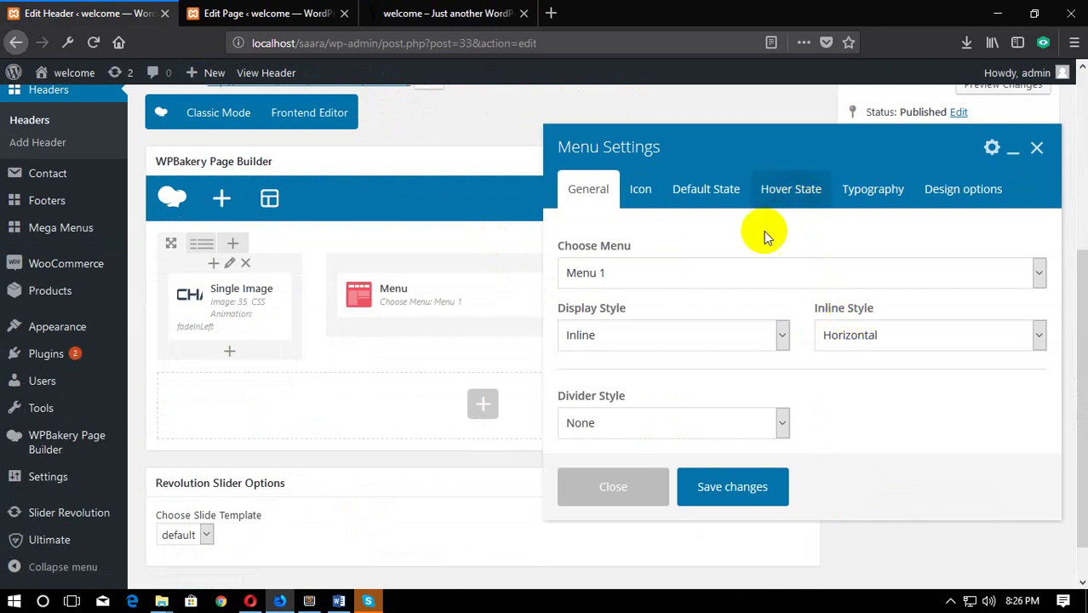
scroll(685, 363, down, 1)
click(623, 324)
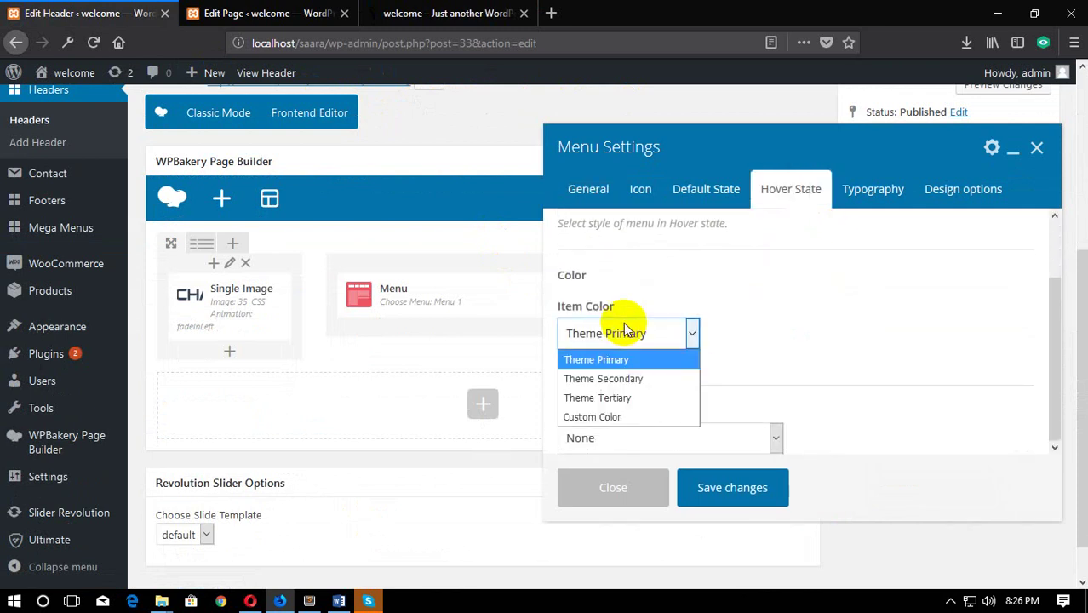
click(671, 415)
scroll(800, 356, down, 2)
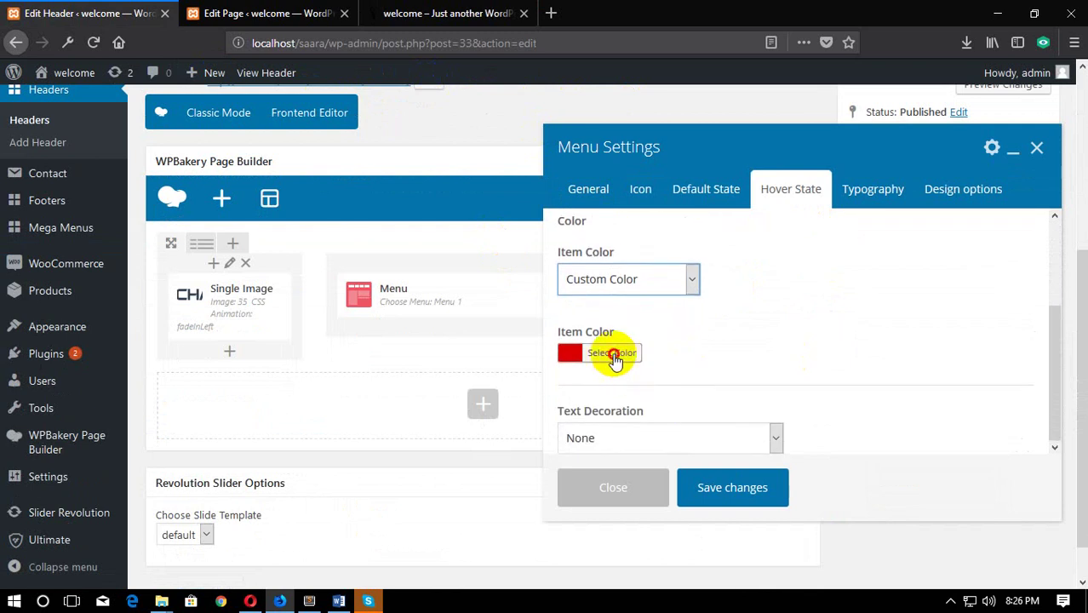
click(614, 355)
scroll(855, 322, down, 3)
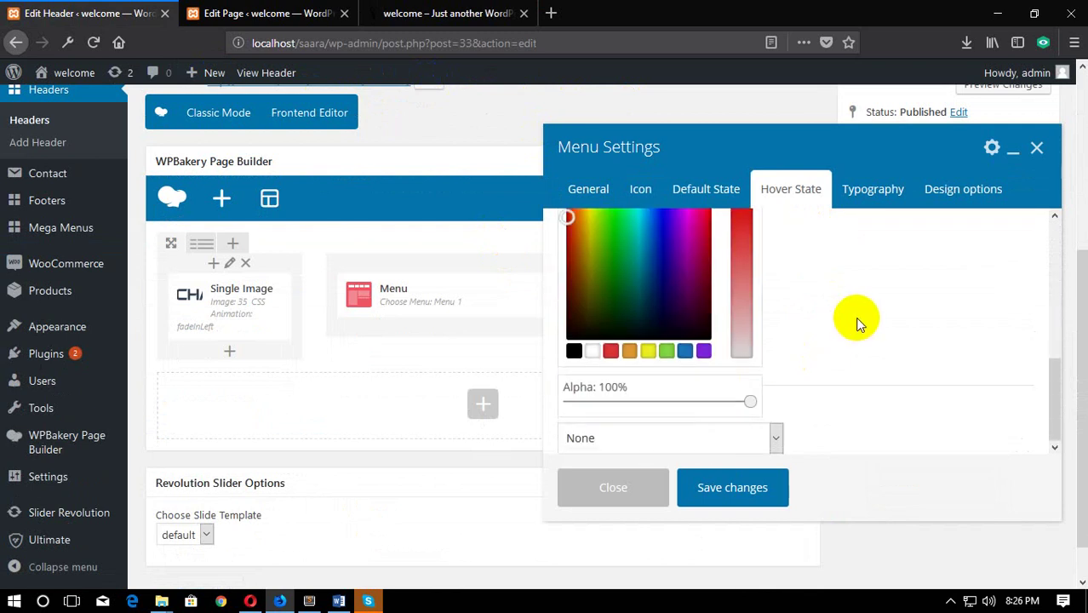
click(629, 351)
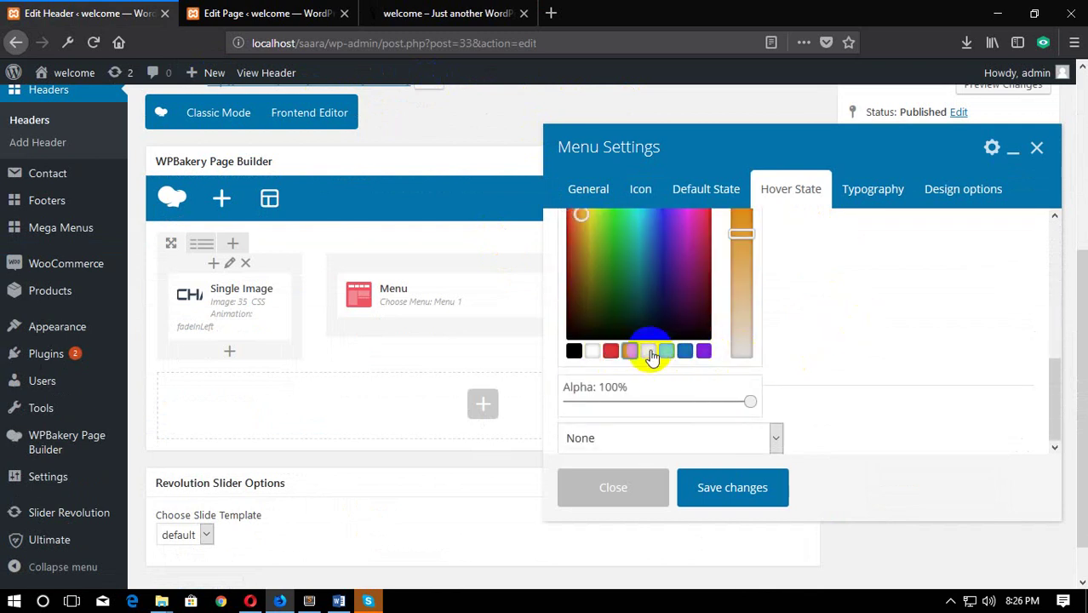
click(686, 351)
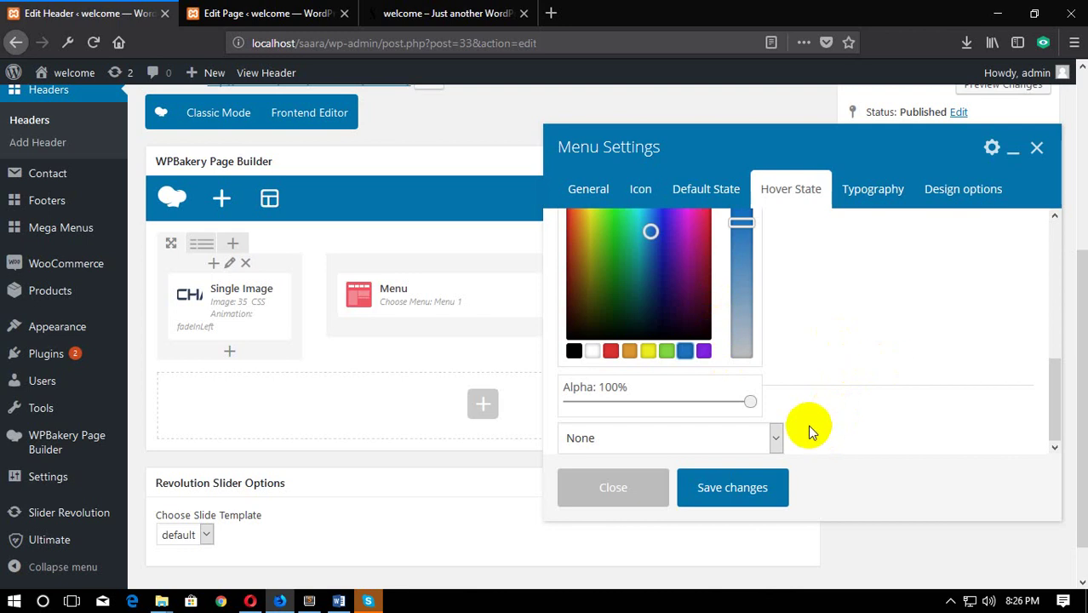
Step: Set the hover item color's alpha to 75% and lower its saturation to a paler blue
drag(748, 401, 680, 402)
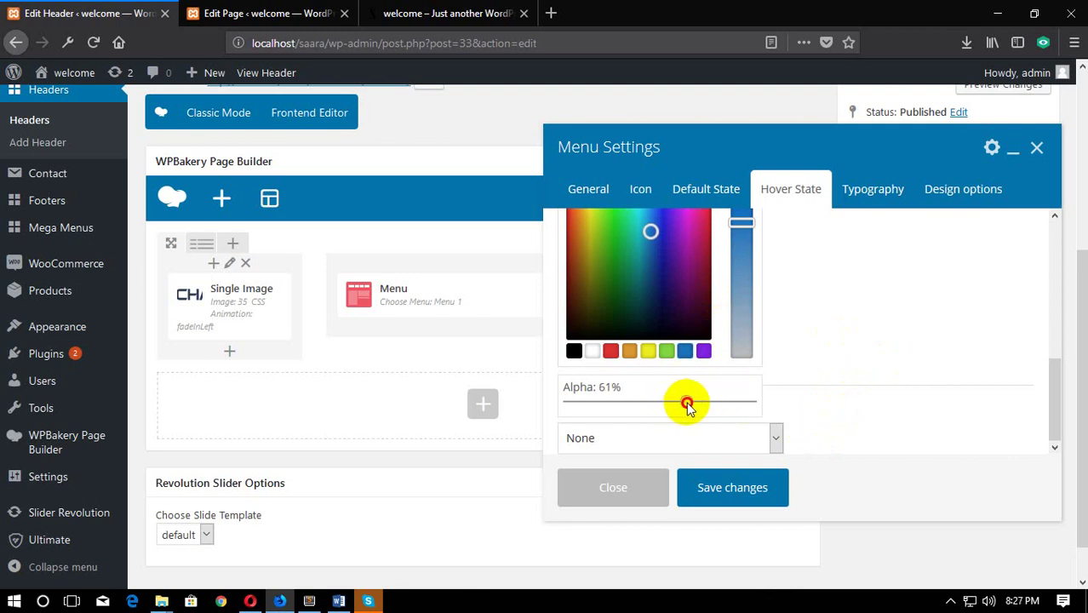
mouse_move(698, 406)
mouse_down()
mouse_move(677, 406)
mouse_move(705, 410)
mouse_up()
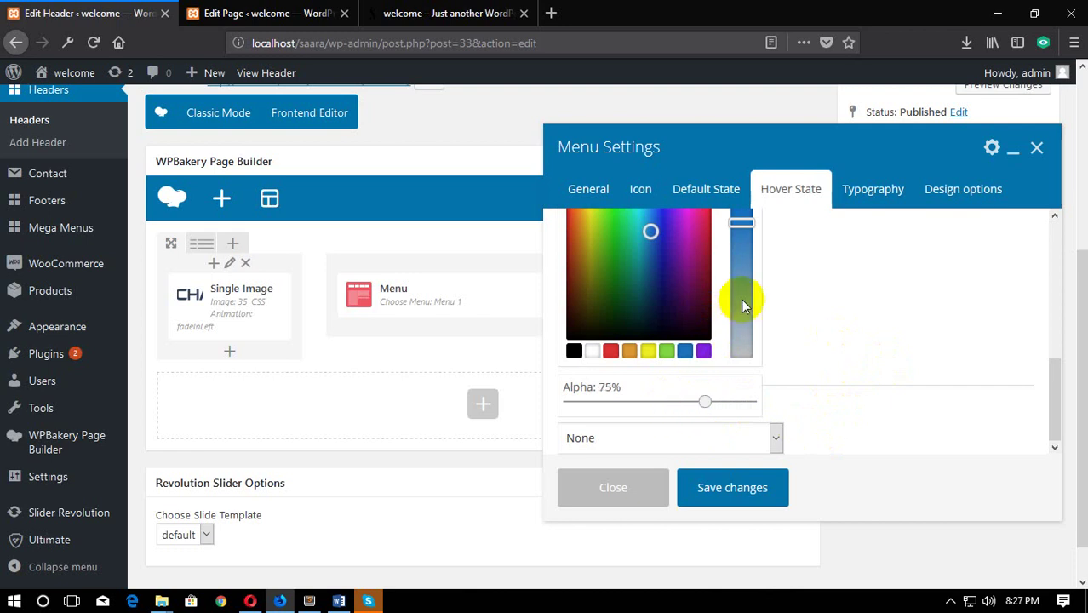
scroll(742, 305, up, 2)
drag(742, 295, 741, 350)
scroll(879, 393, down, 1)
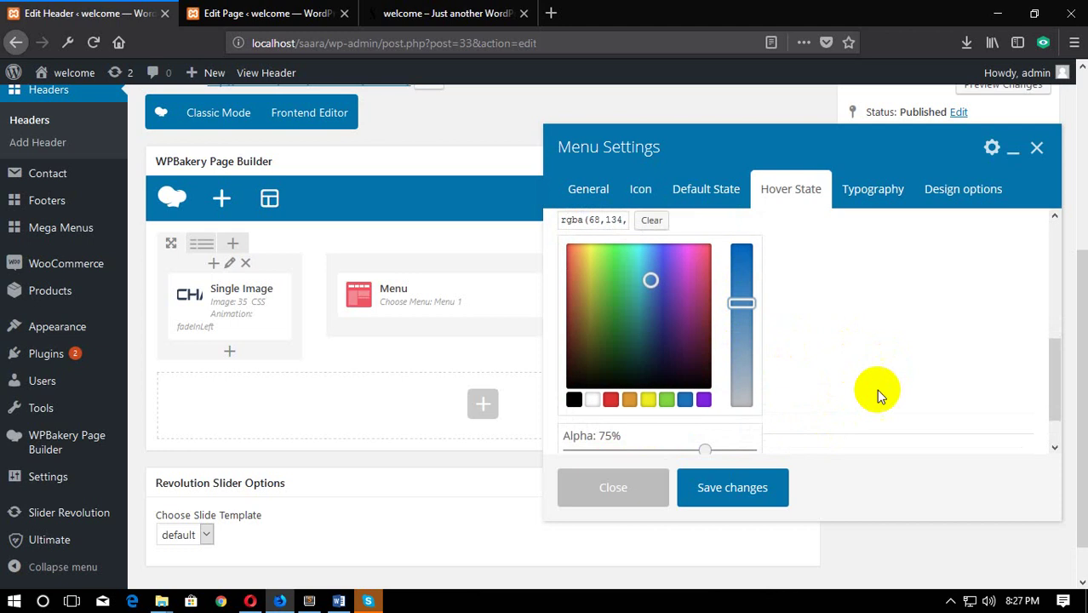
scroll(876, 389, down, 1)
scroll(747, 438, down, 2)
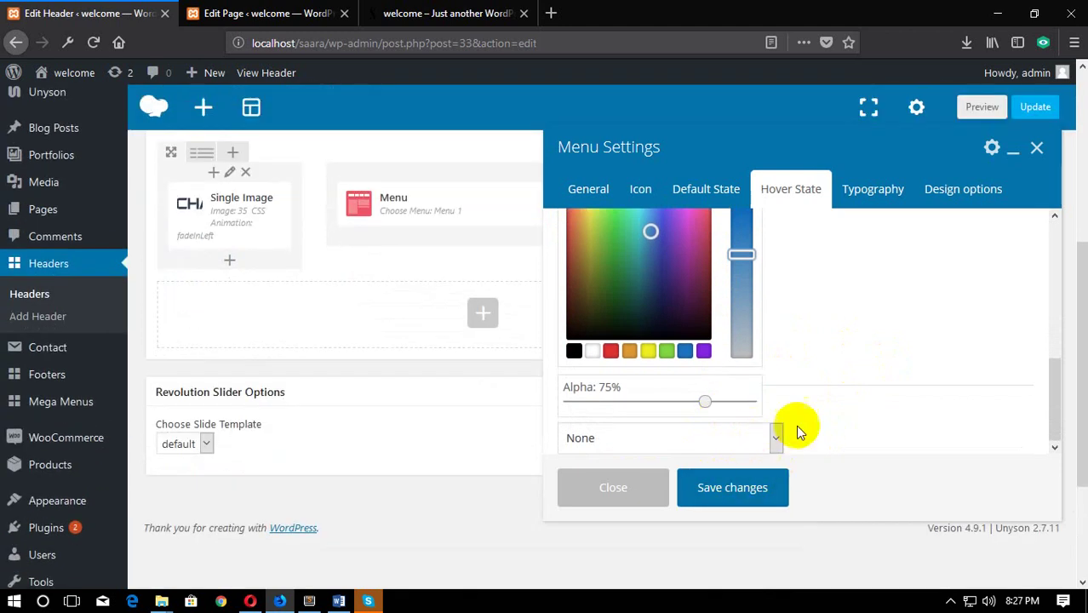
click(945, 377)
Step: Set the hover-state text decoration to Underline, save the menu settings and update the header
click(707, 436)
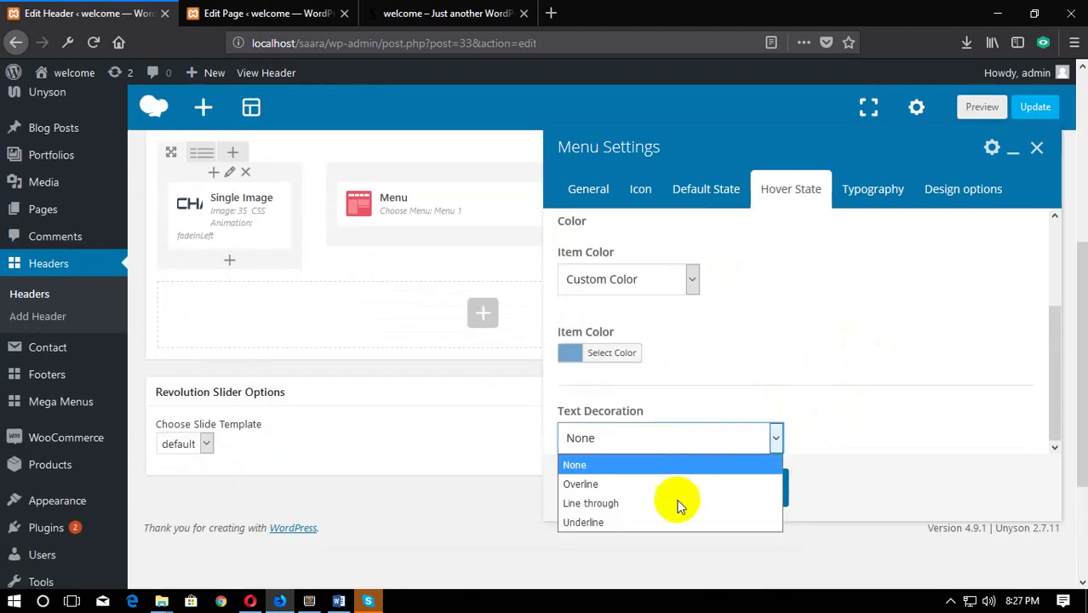
click(666, 522)
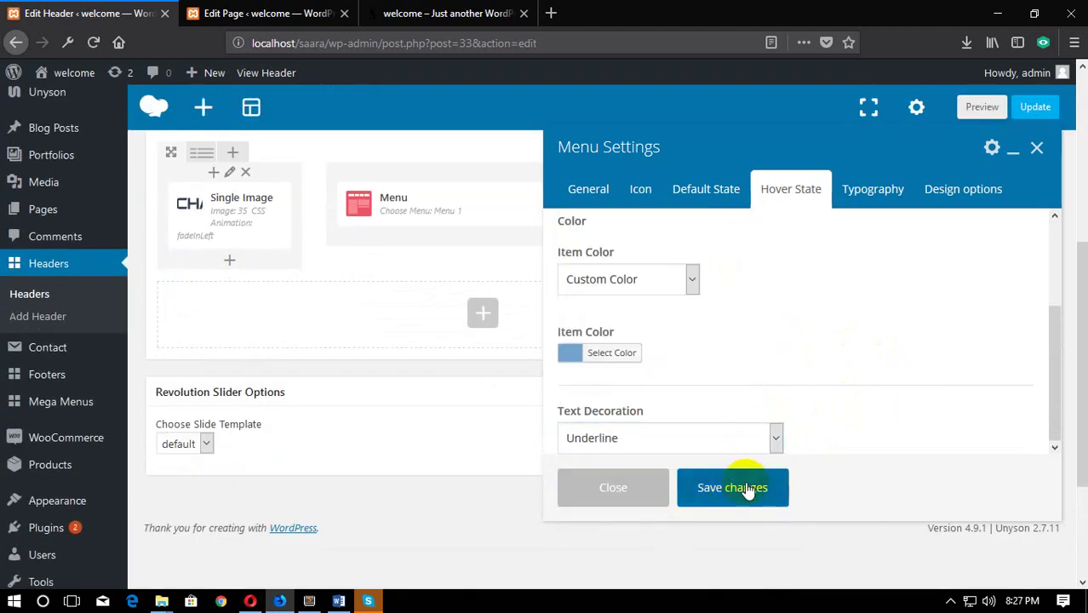
click(748, 486)
scroll(983, 294, up, 4)
click(1025, 335)
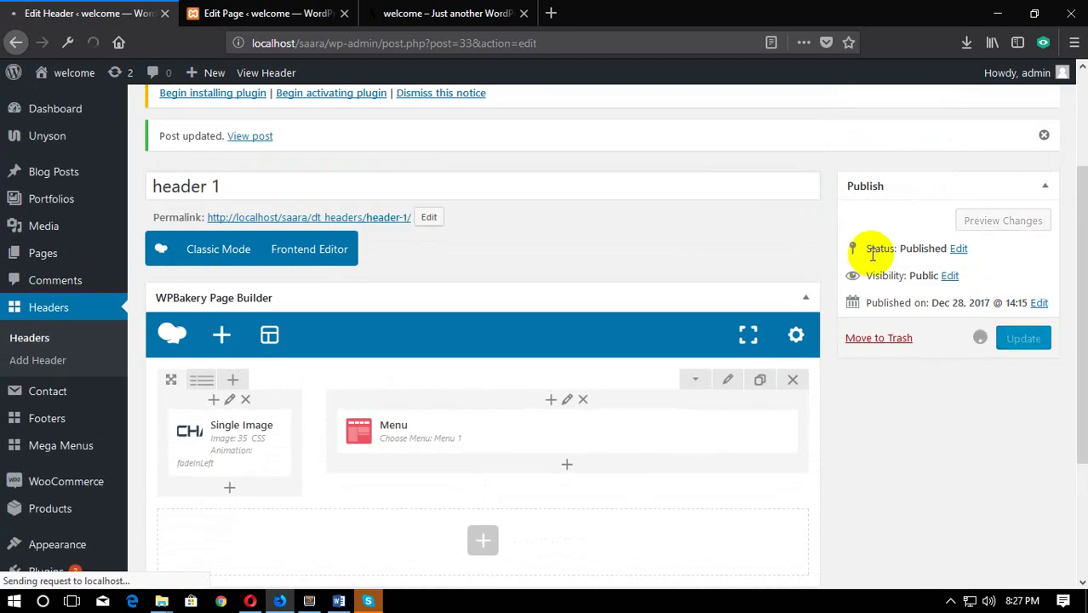
Step: Check the menu items' hover effect on the live site once the header update finishes, and return to the header editor
click(447, 12)
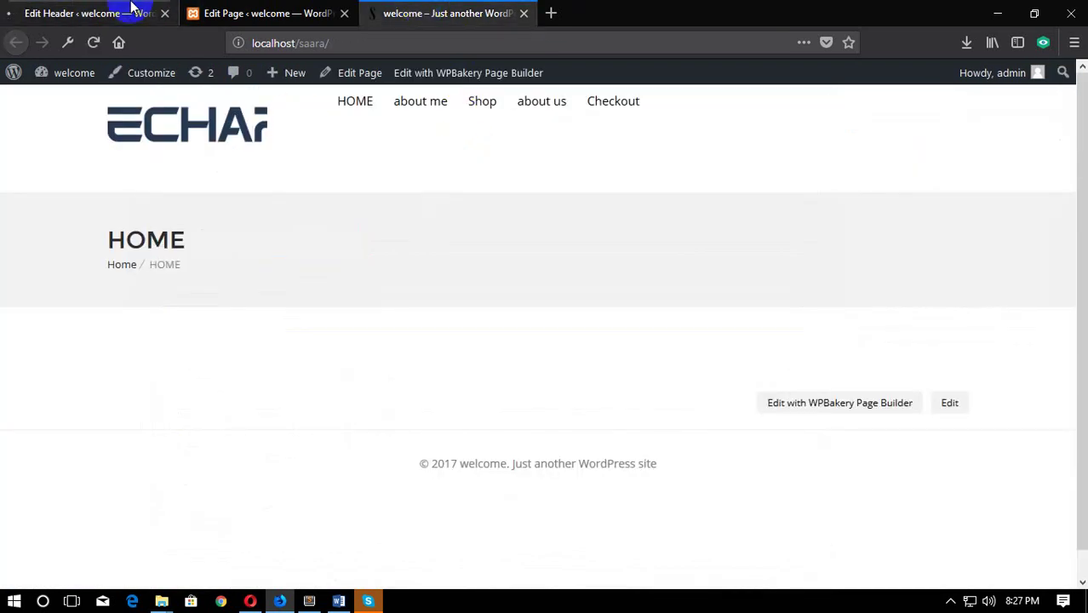
click(149, 10)
click(398, 10)
click(81, 11)
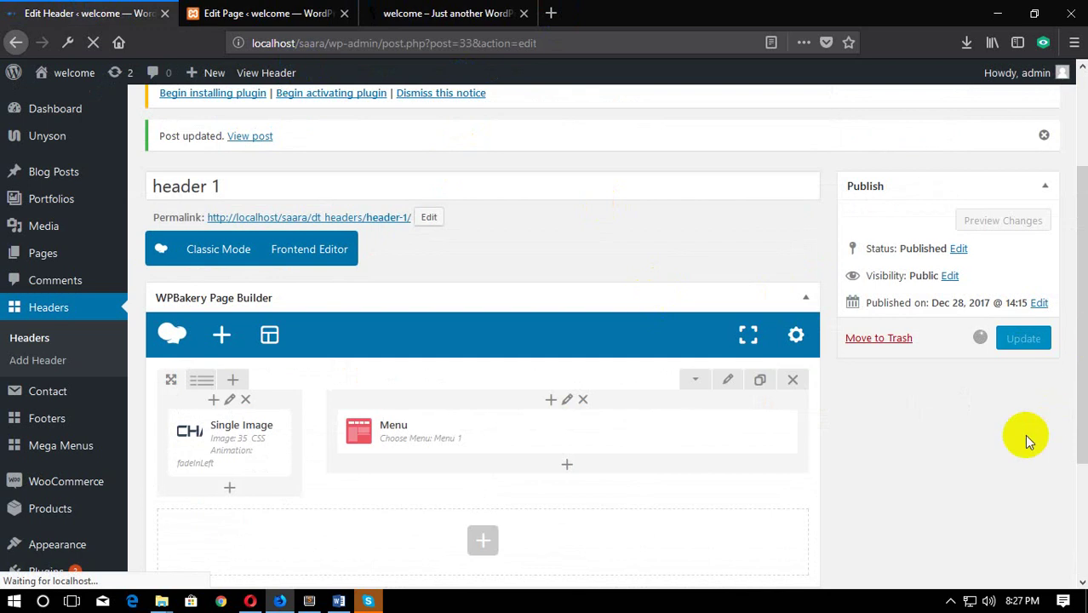
click(413, 12)
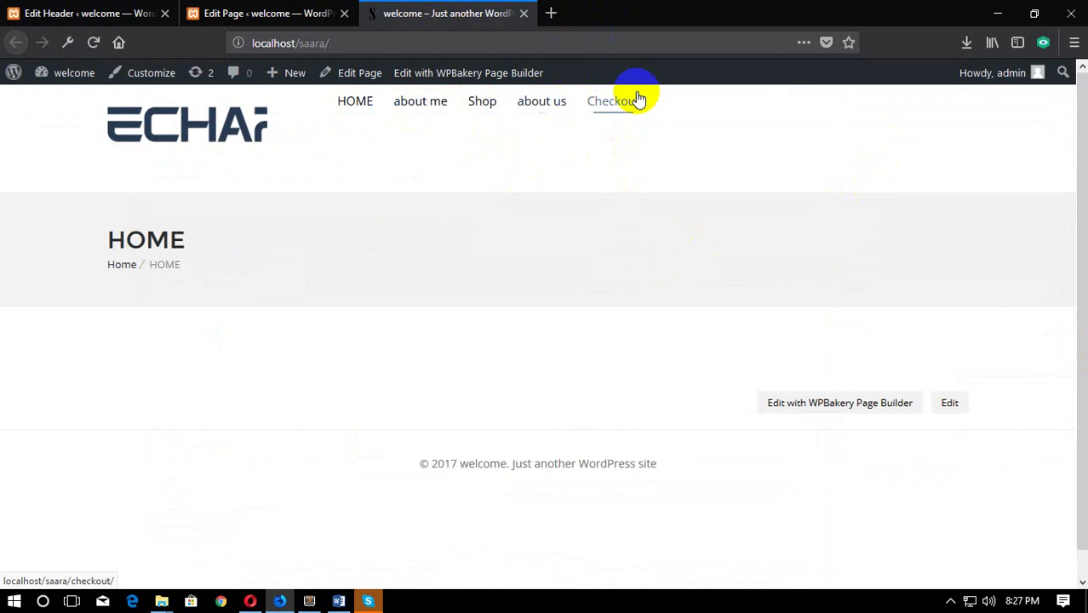
click(85, 13)
Step: Open the typography settings of the header's Menu element and compare them with the menu on the live site
scroll(750, 284, down, 6)
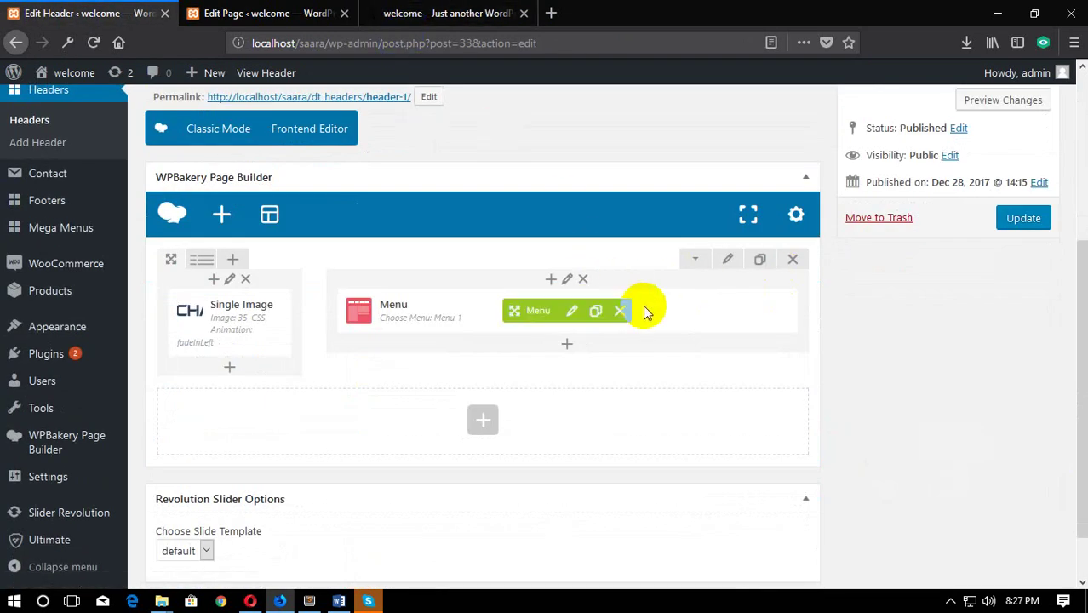
click(571, 311)
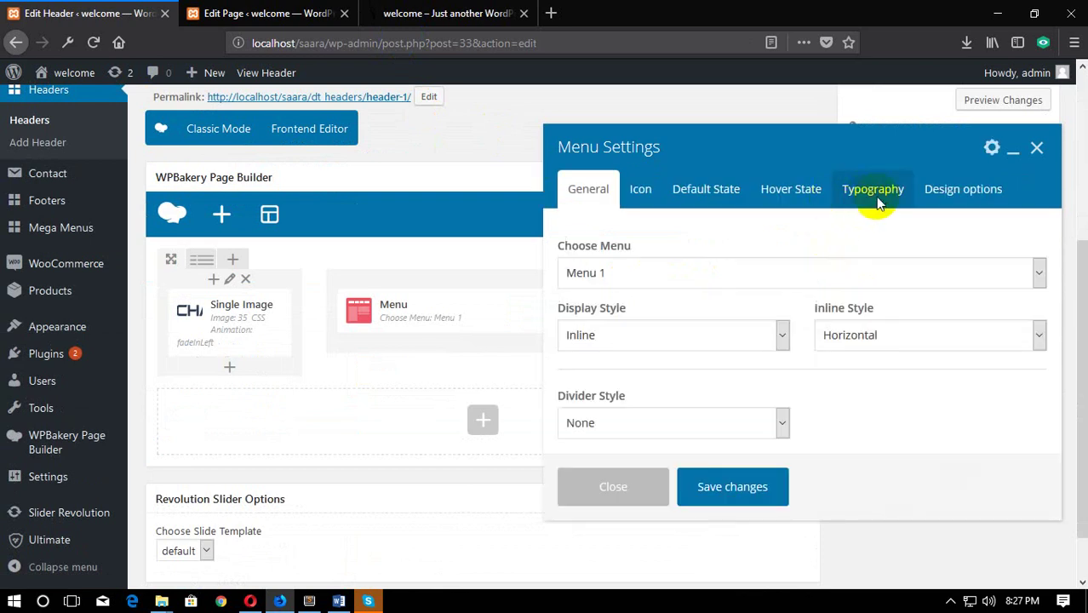
click(879, 203)
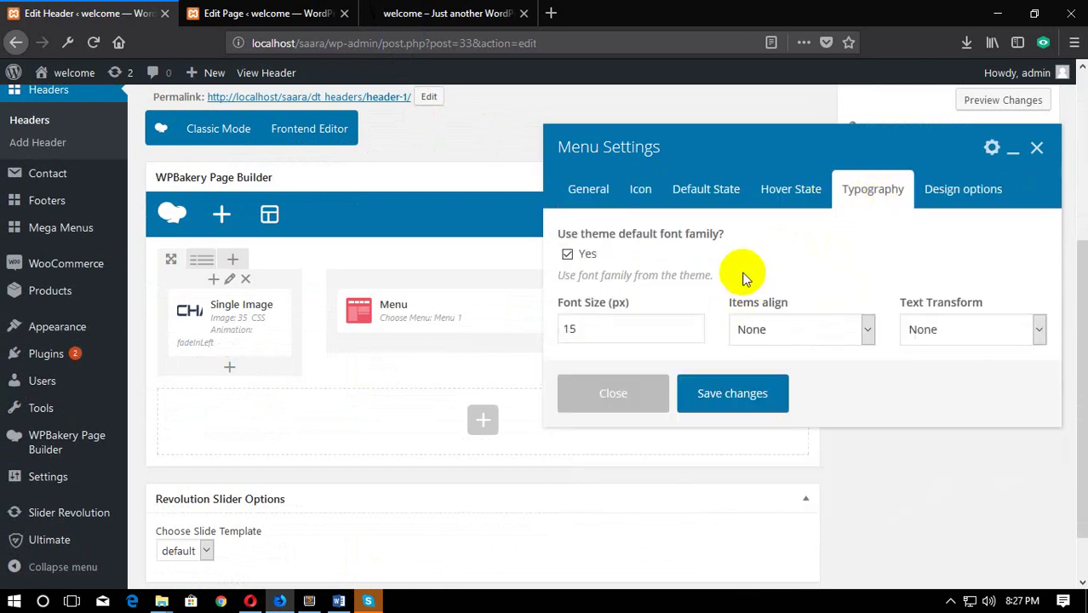
click(383, 13)
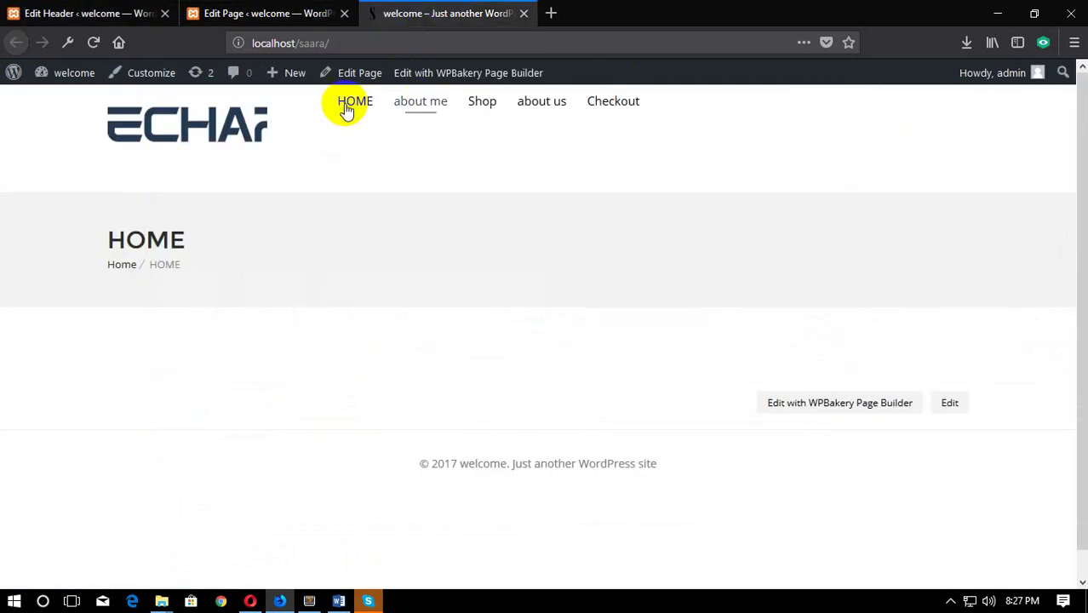
click(65, 9)
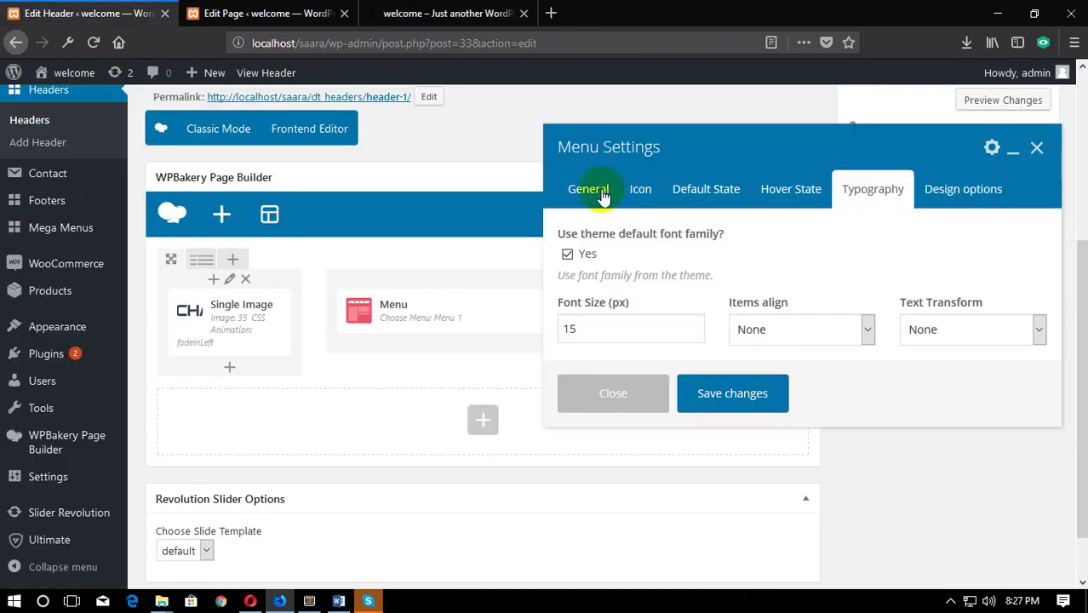
Step: Turn off the theme default font family, browse the available font families, and restore the theme default
click(568, 255)
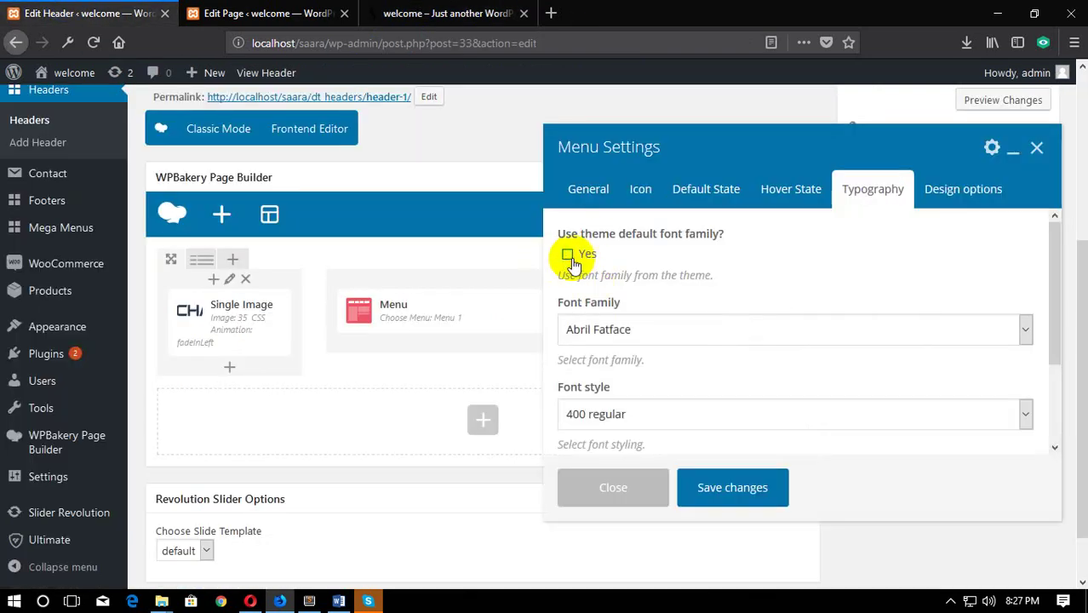
click(568, 254)
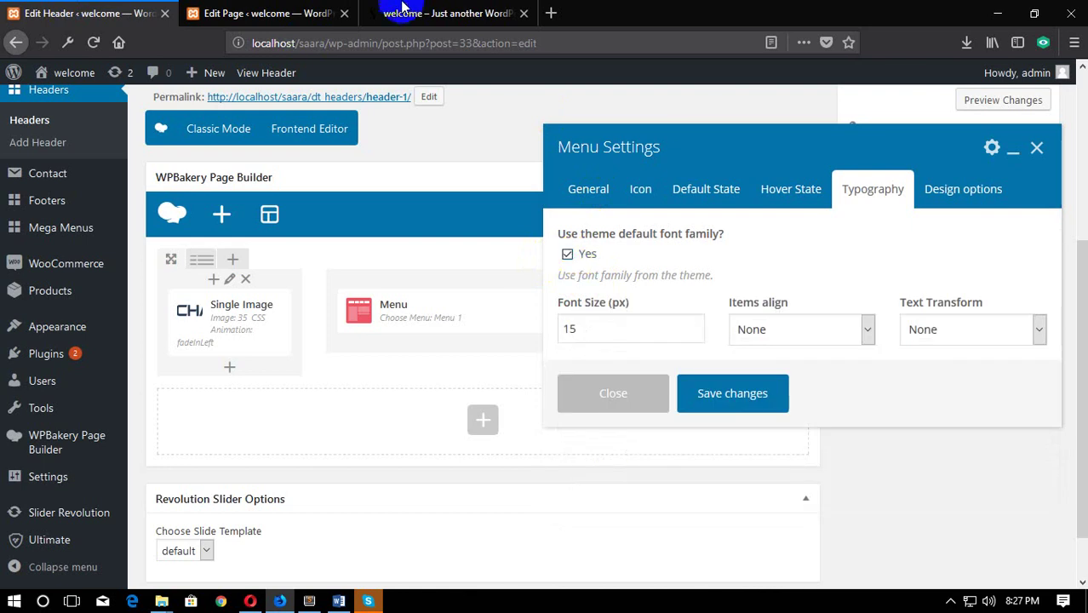
click(401, 13)
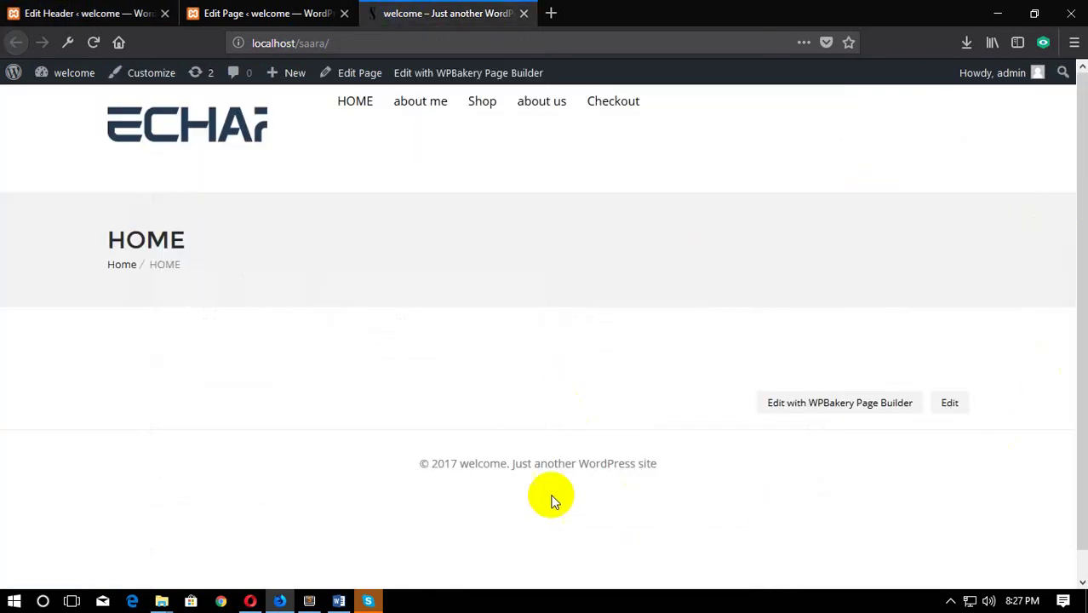
click(117, 11)
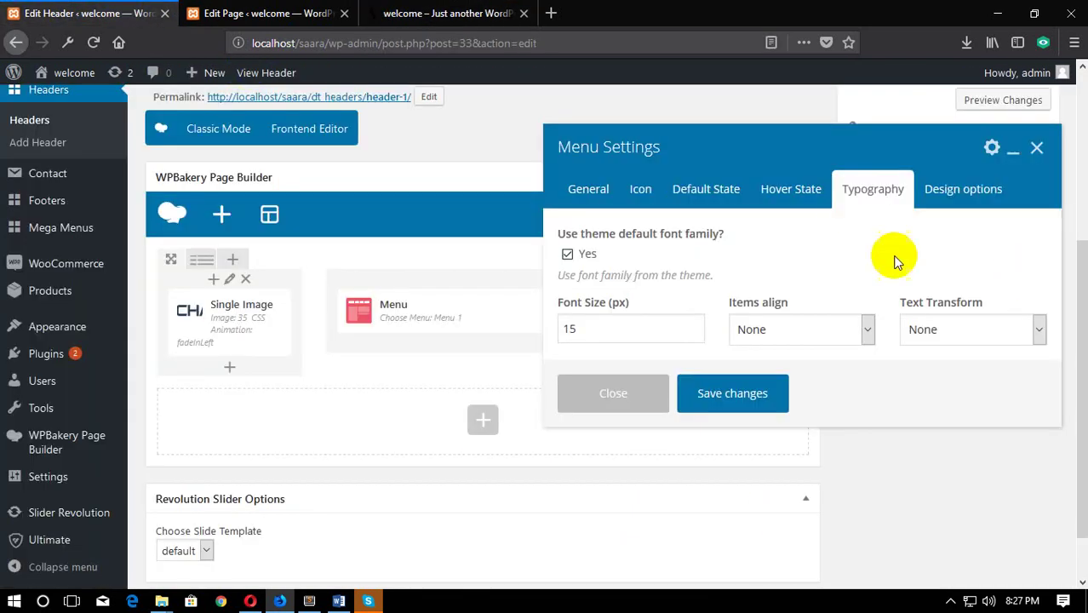
click(590, 255)
click(699, 329)
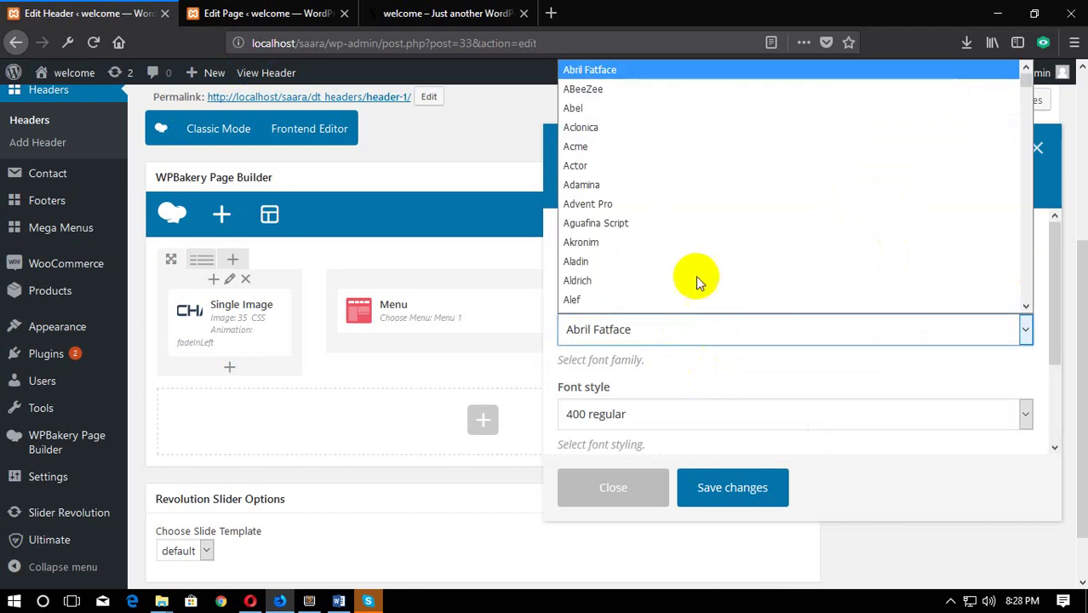
scroll(713, 281, down, 3)
scroll(714, 279, down, 5)
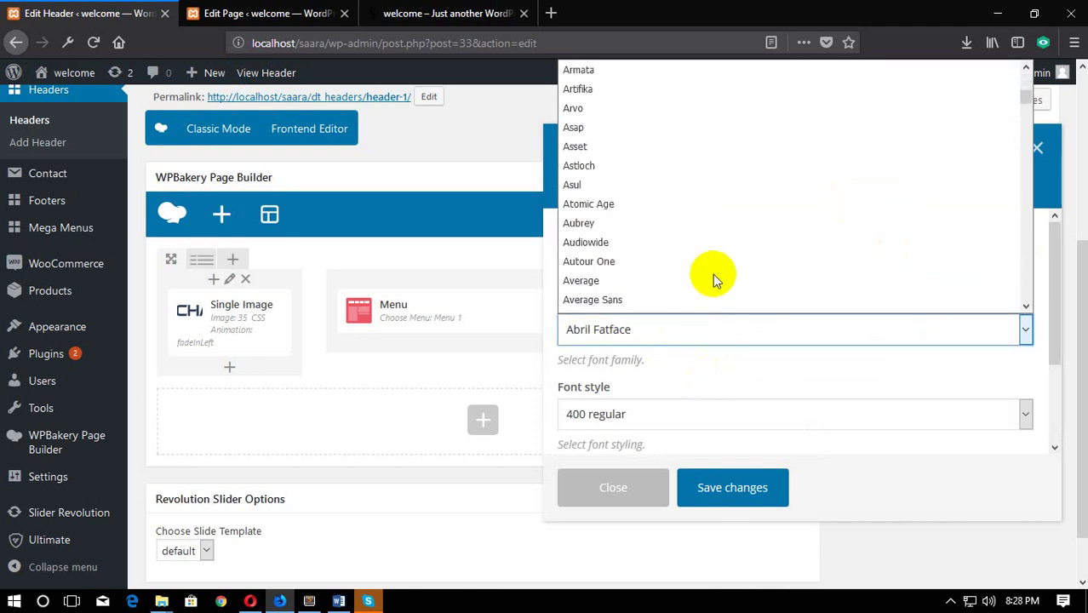
scroll(715, 271, down, 20)
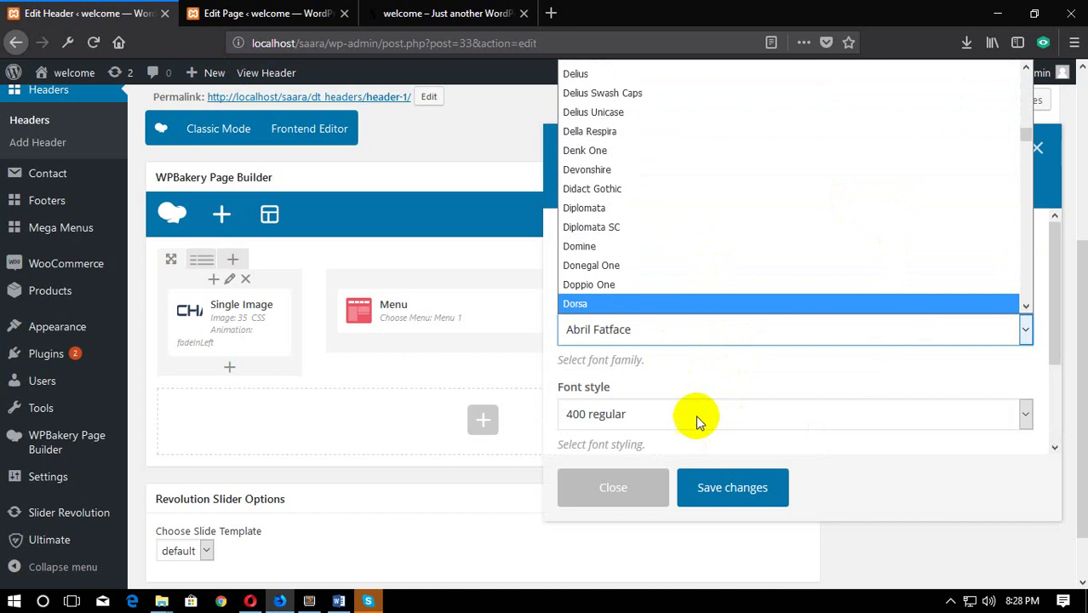
click(681, 381)
click(569, 256)
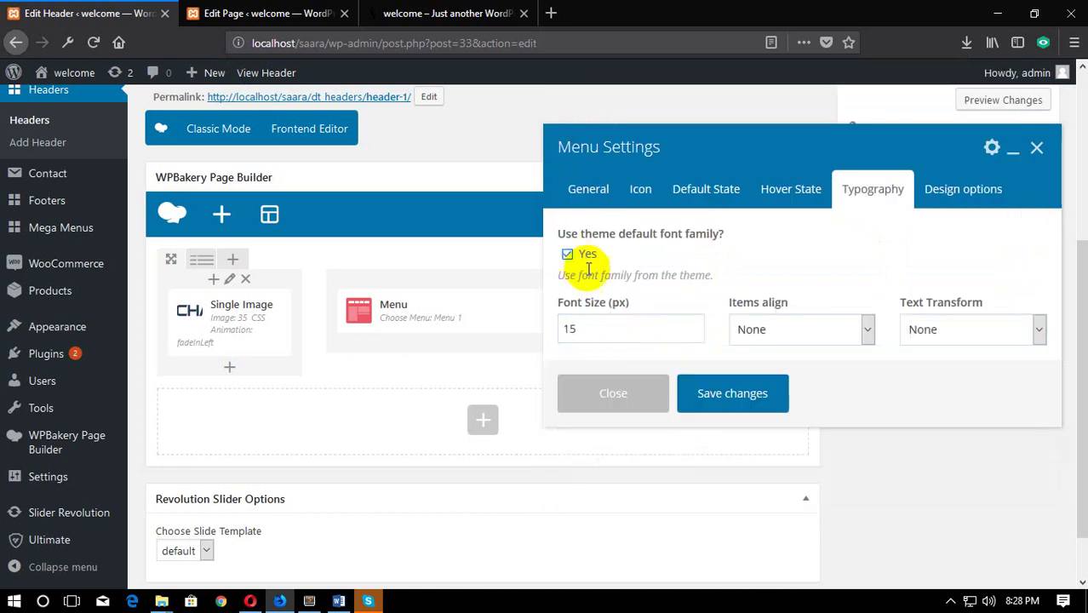
Step: Set the menu's items alignment to Right, save the menu settings and update the header
click(626, 330)
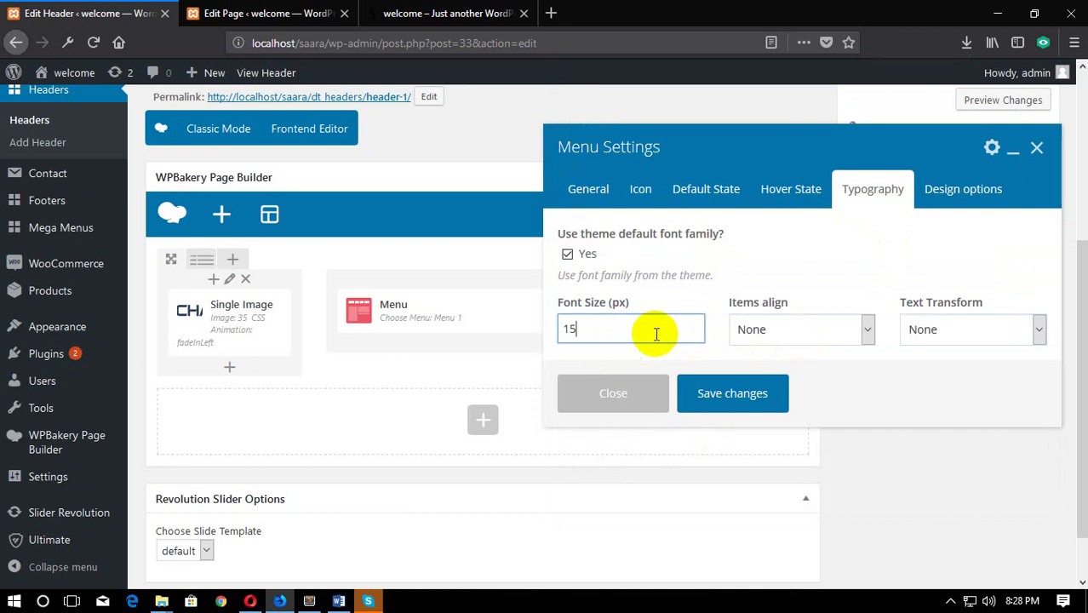
click(822, 329)
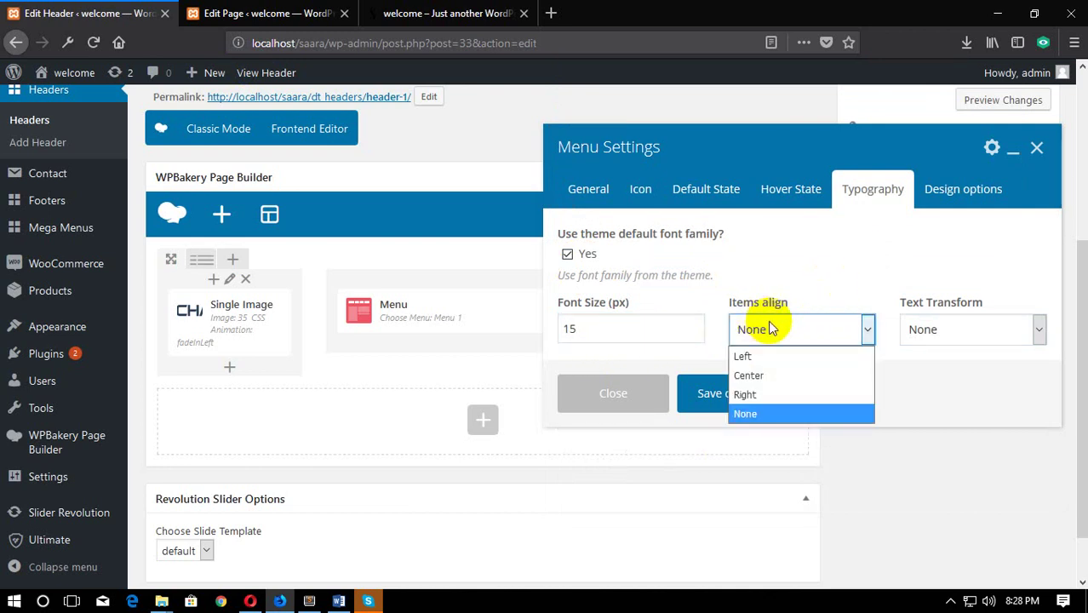
click(787, 394)
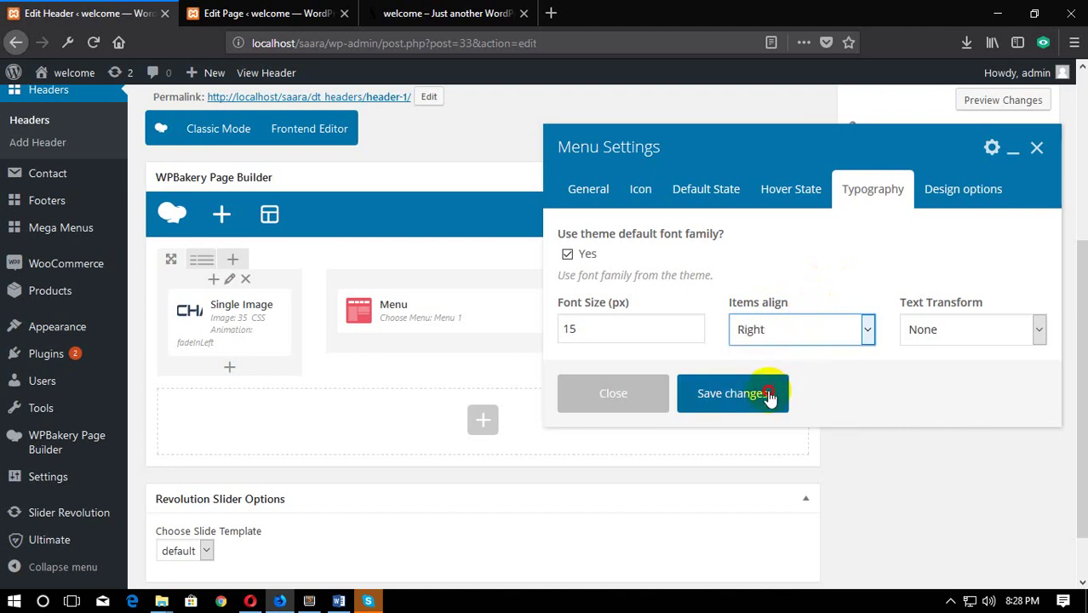
click(769, 394)
click(1018, 219)
Step: Check the menu's alignment on the live site and return to the header editor
click(426, 8)
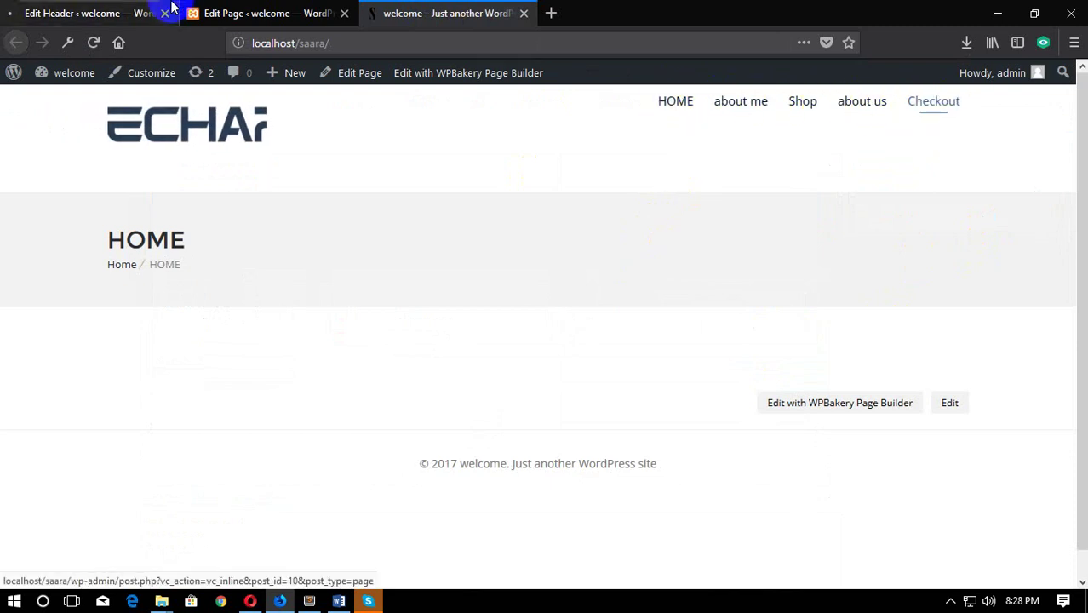
click(172, 7)
scroll(664, 473, down, 3)
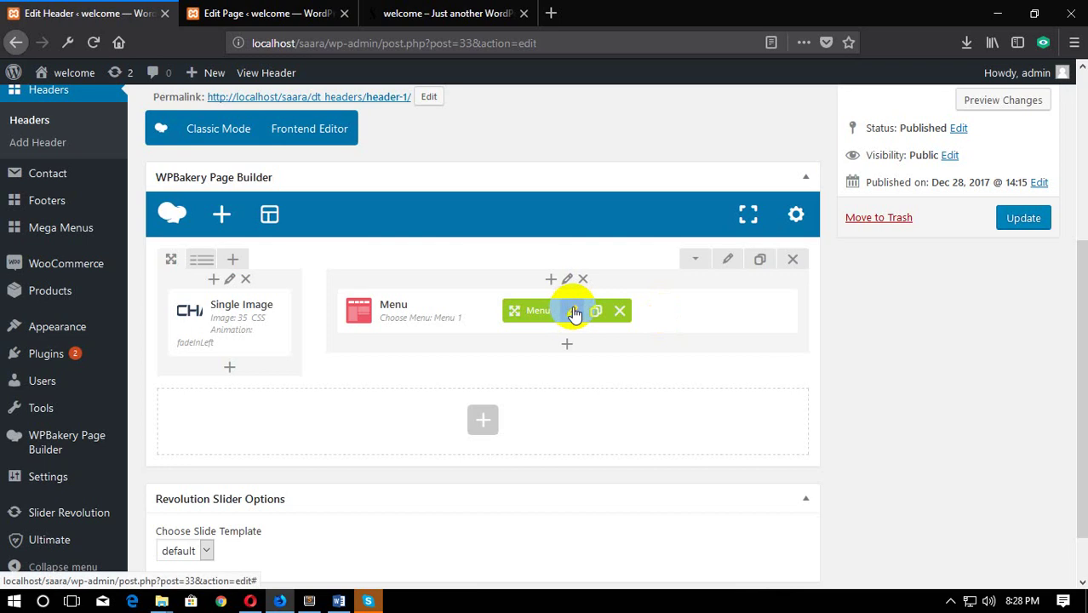
Step: Set the Menu element's text transform to Capitalize in its typography settings, save the changes and update the header
click(572, 311)
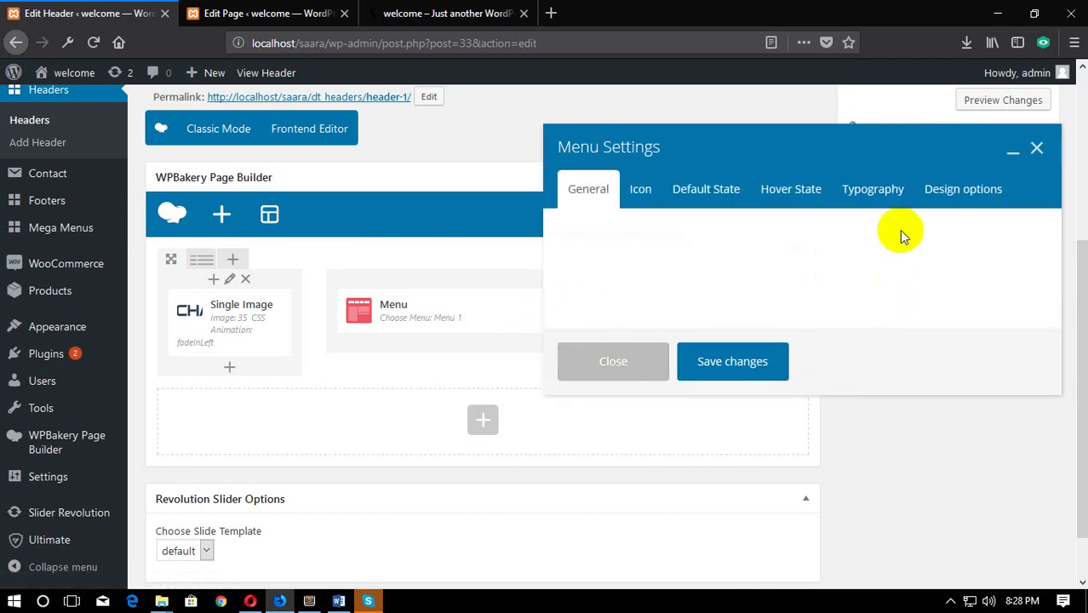
click(868, 192)
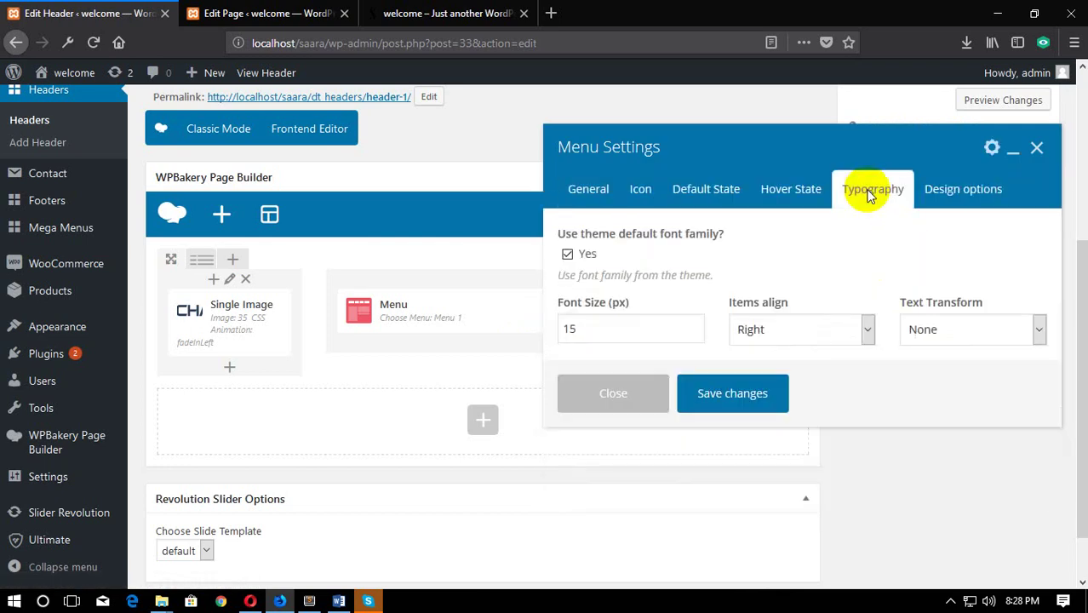
click(1000, 327)
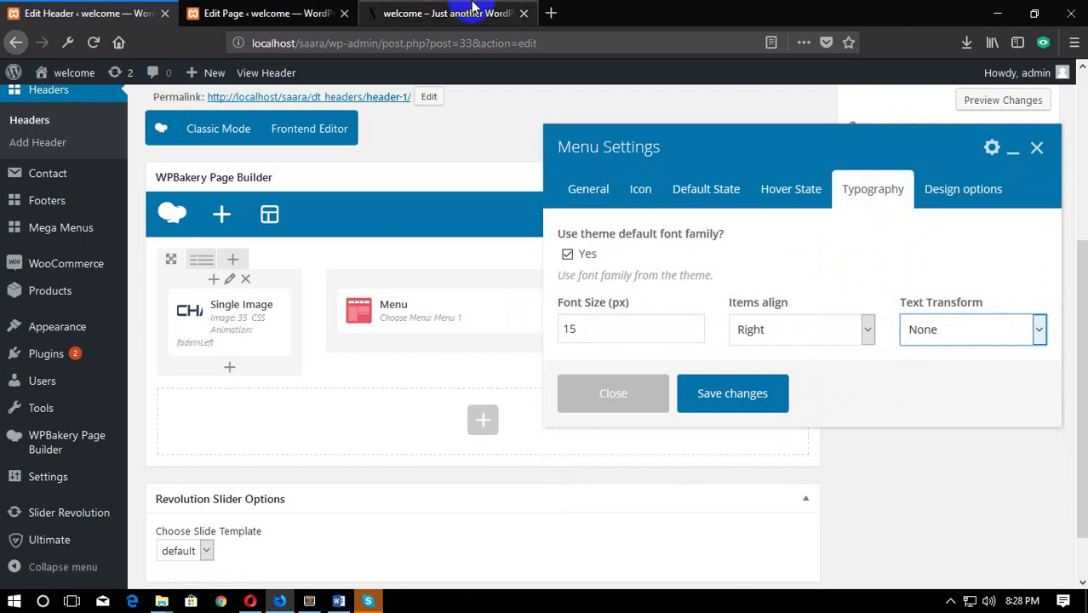
click(447, 13)
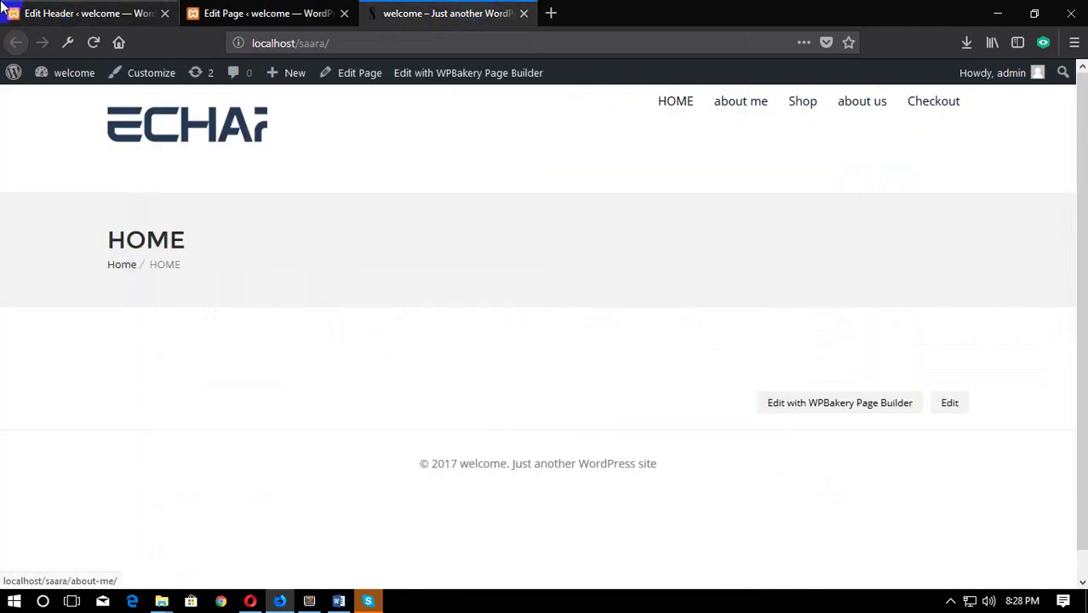
click(27, 10)
click(979, 329)
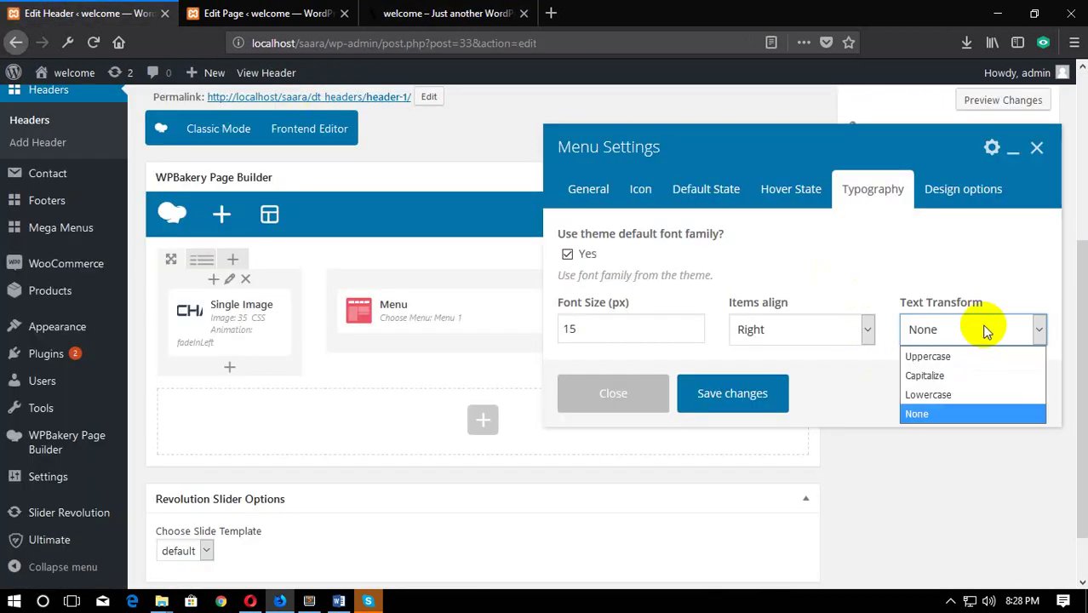
click(980, 375)
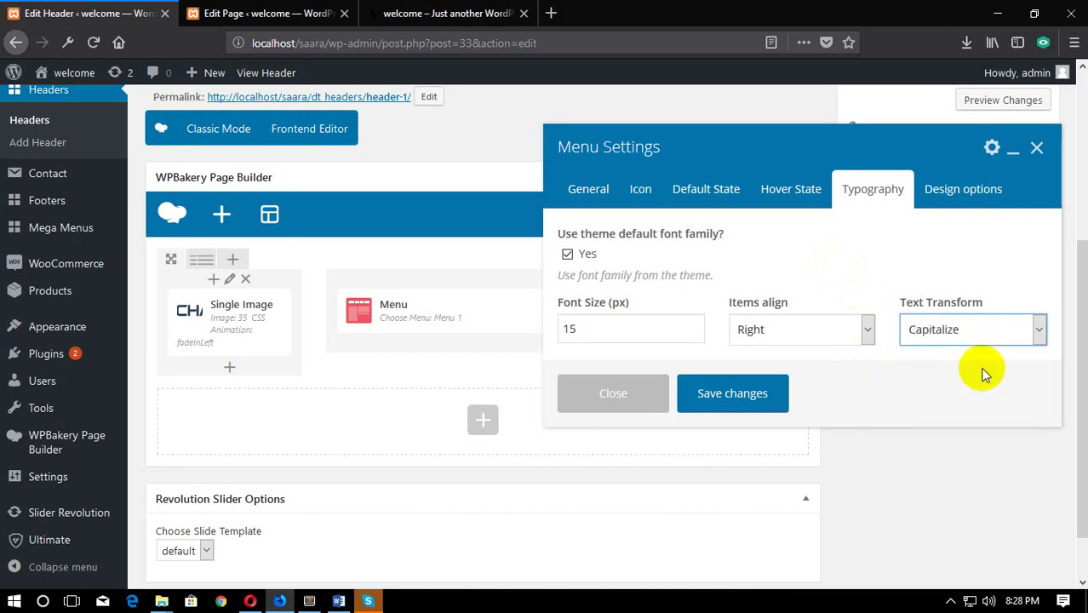
click(745, 394)
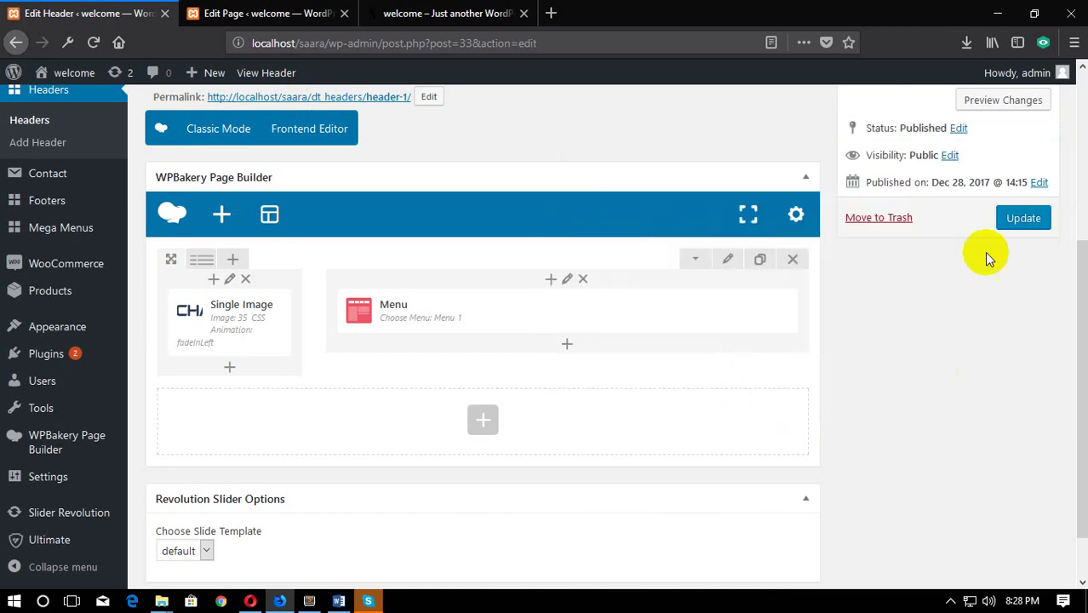
click(1020, 219)
Step: Check the capitalization of the menu items on the live site and return to the header editor
click(385, 10)
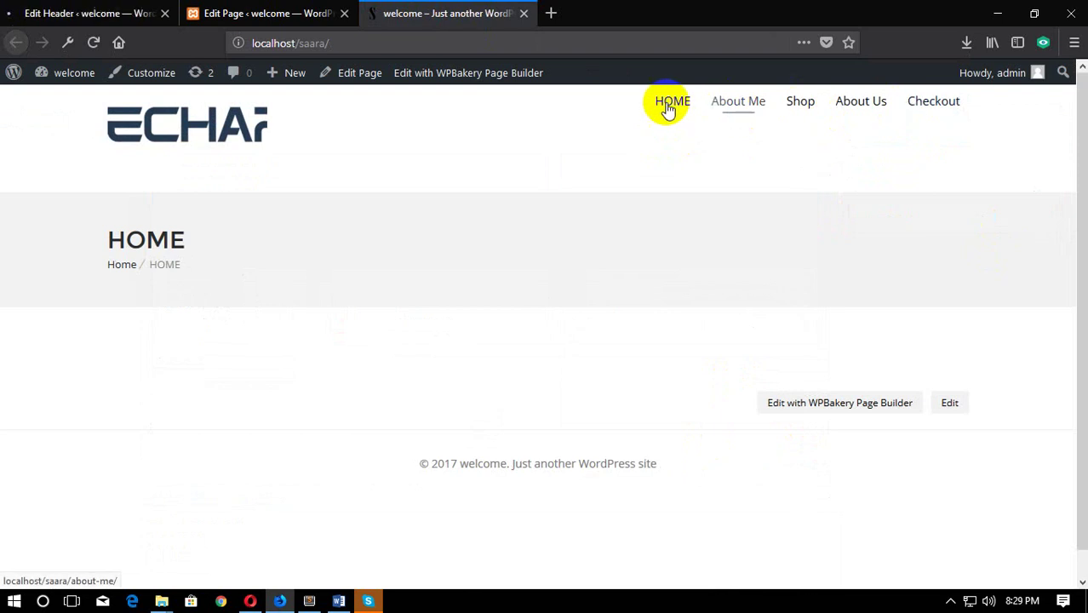
click(158, 16)
scroll(822, 387, down, 3)
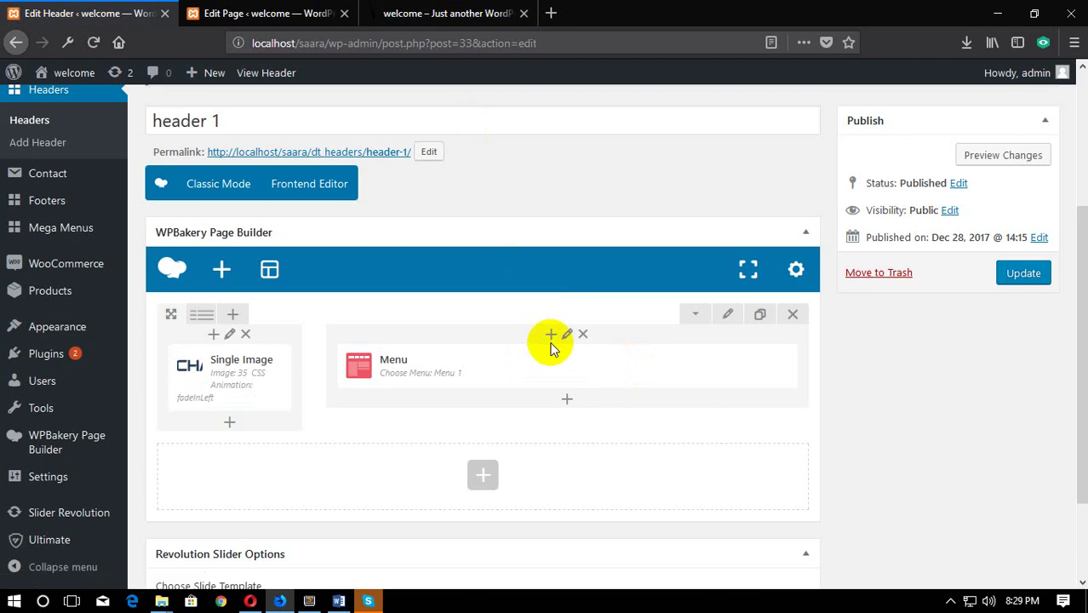
click(436, 10)
click(85, 10)
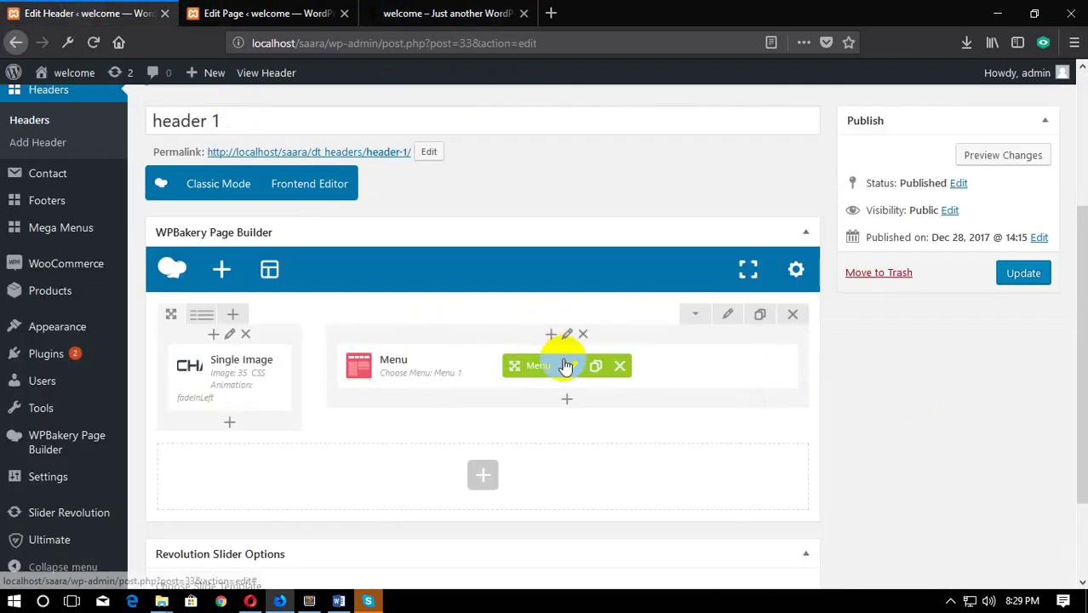
Step: Open the header's Menu element settings and review its typography, extra class name and CSS design options
click(574, 367)
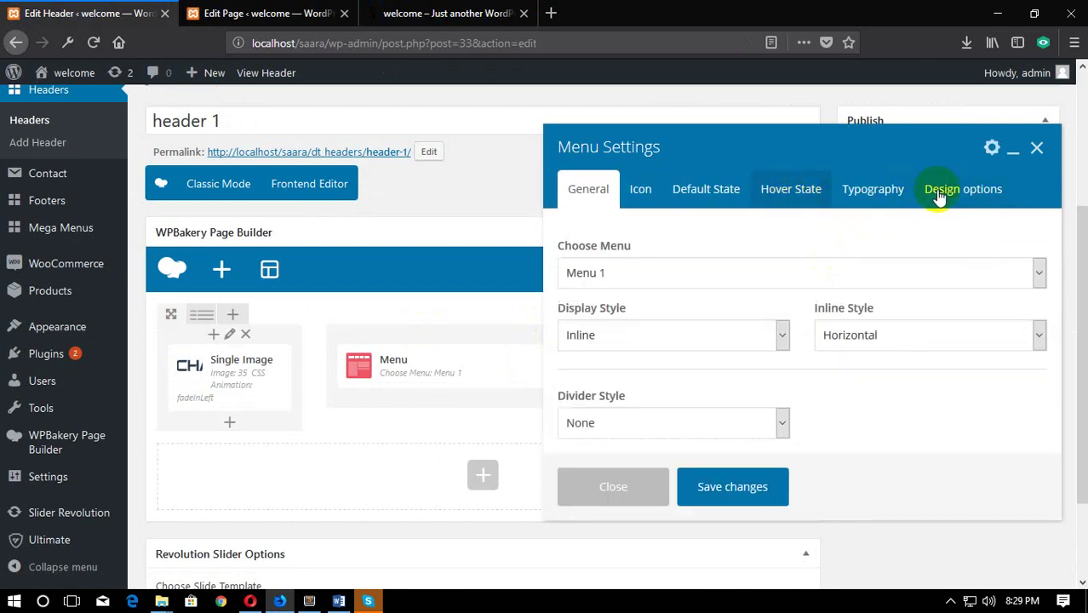
click(868, 189)
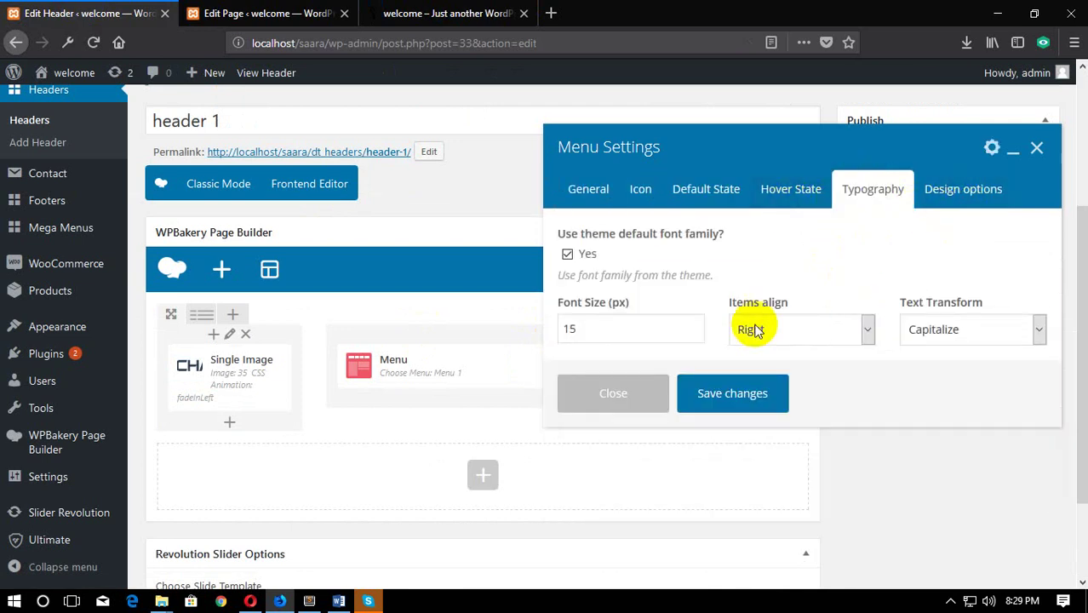
click(941, 188)
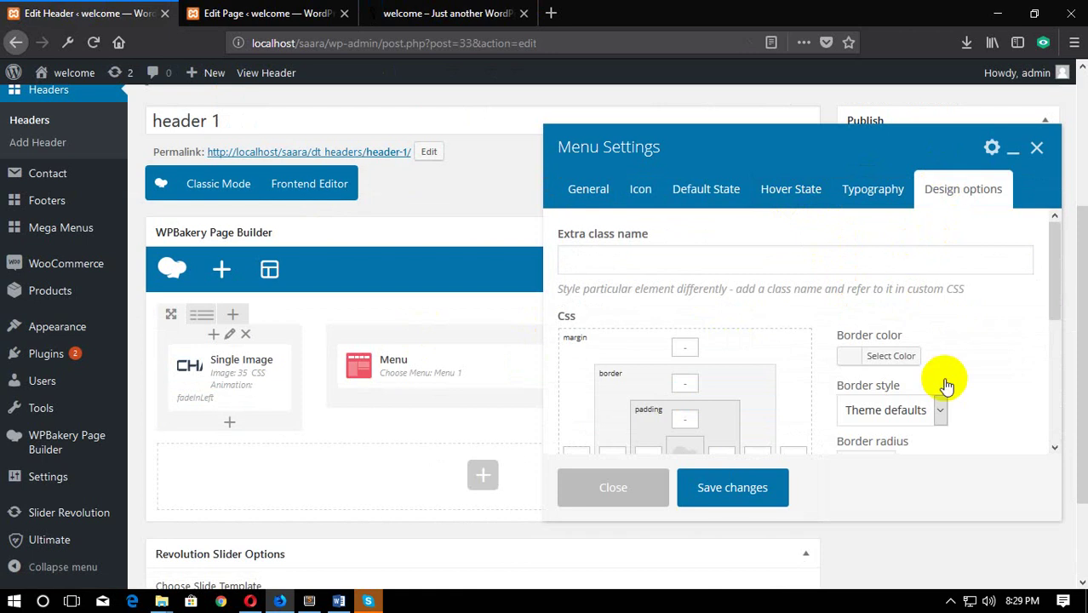
scroll(946, 381, down, 2)
scroll(946, 377, up, 2)
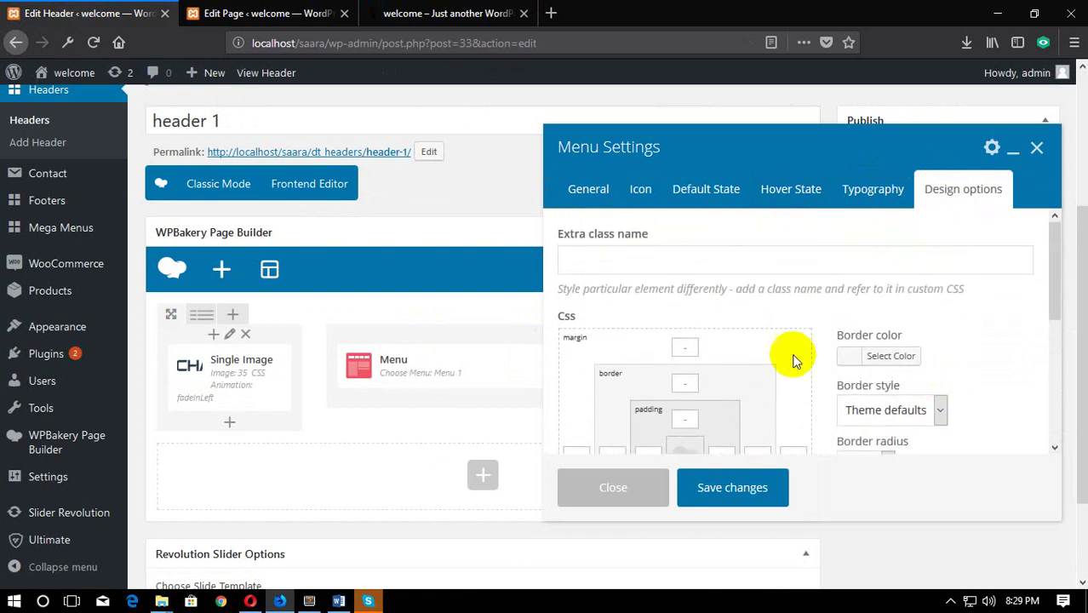
click(655, 261)
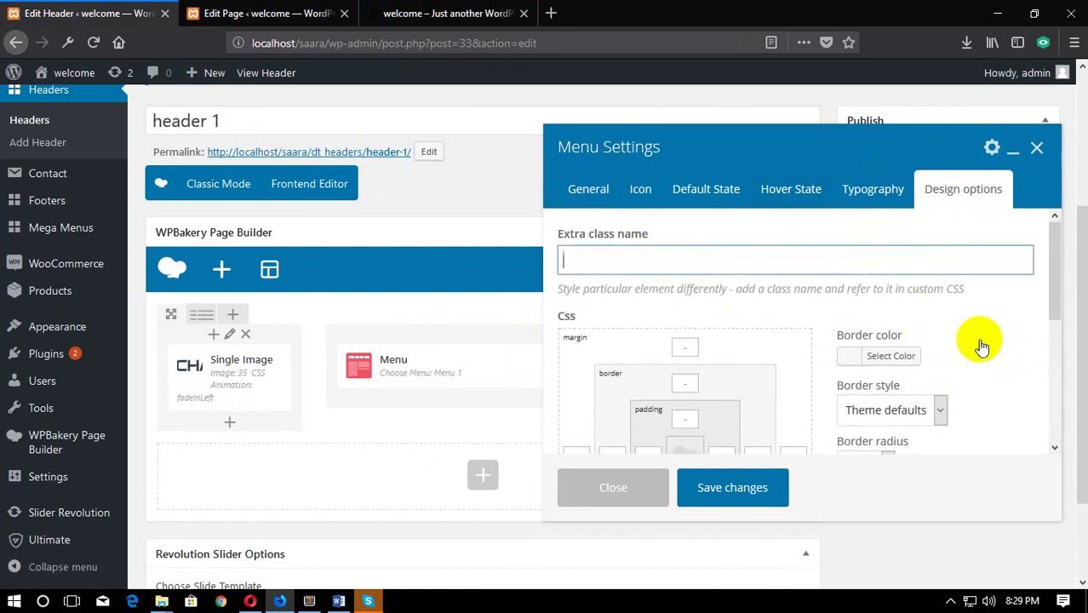
scroll(1009, 351, down, 2)
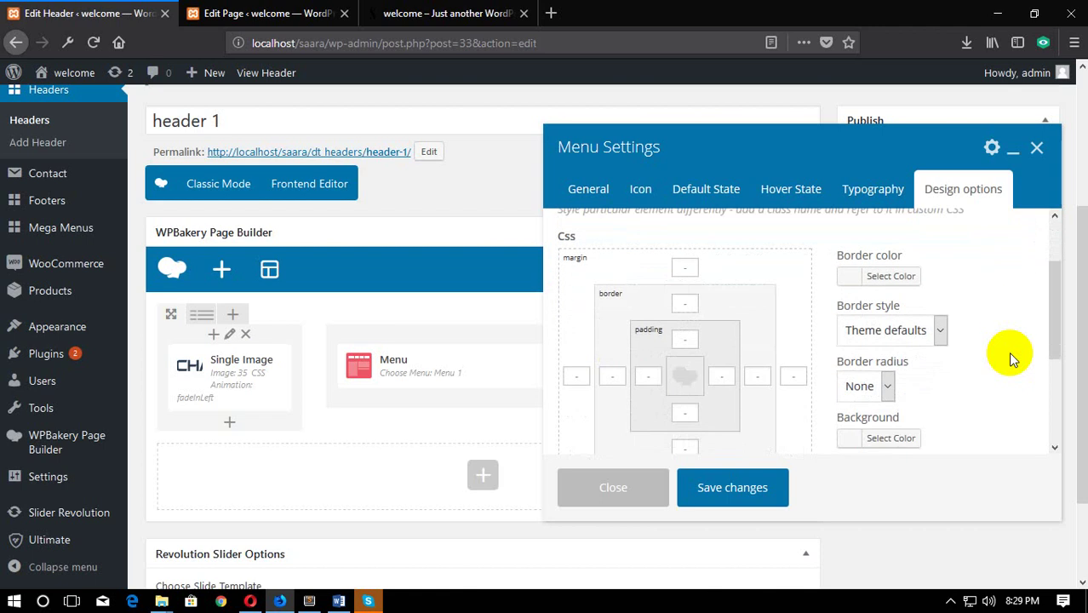
Step: Examine the border style, border radius and background options in the menu's design settings
click(906, 314)
click(904, 312)
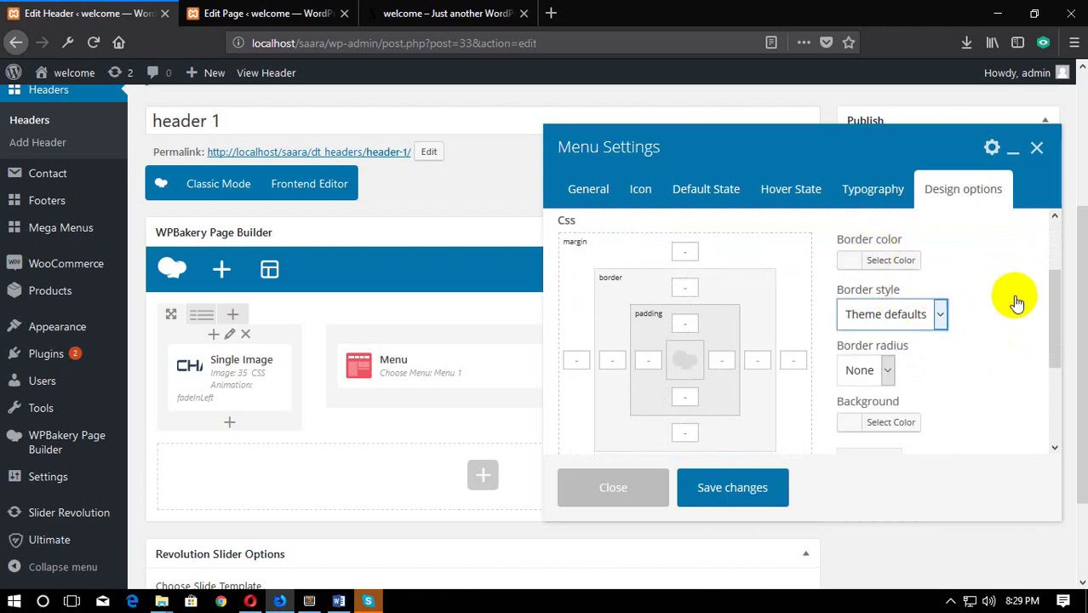
click(888, 370)
click(891, 366)
scroll(891, 366, down, 2)
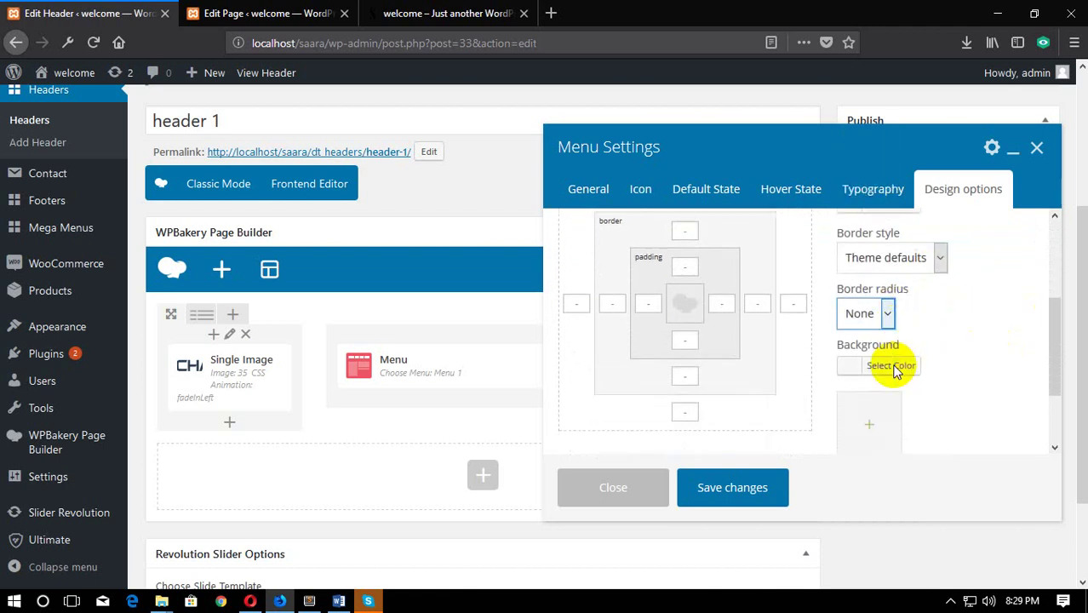
scroll(932, 391, up, 2)
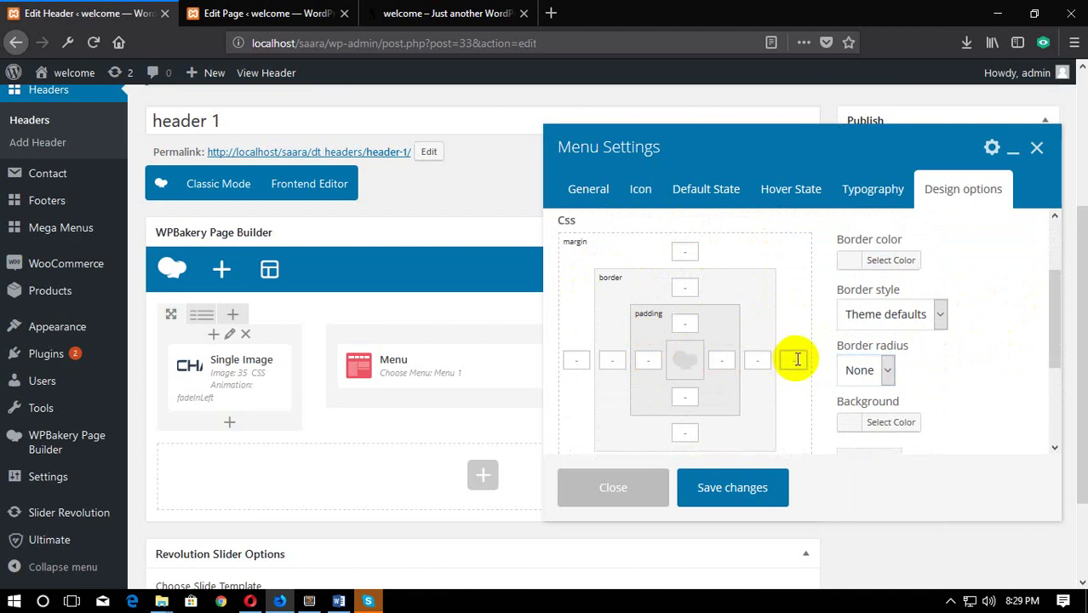
Step: Compare the margin, border and padding fields in the design options with the menu's spacing on the live site
click(477, 13)
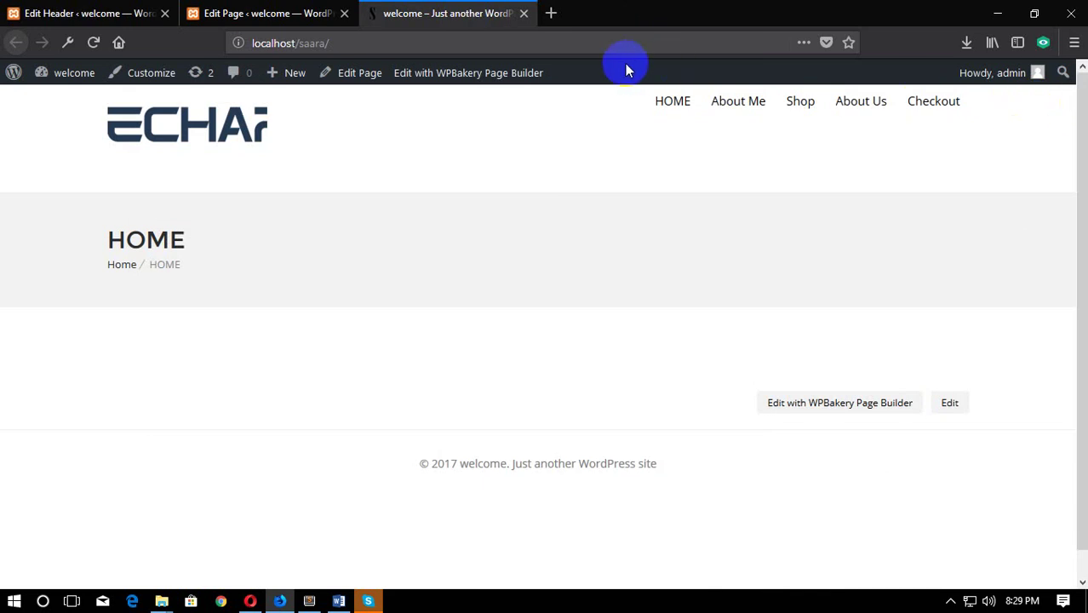
click(119, 10)
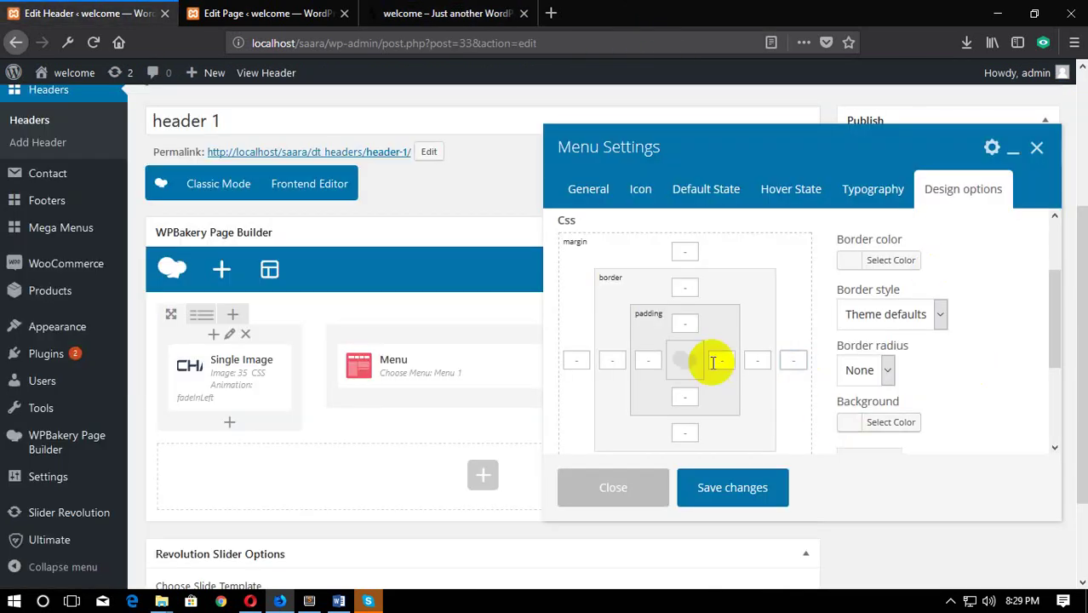
click(757, 361)
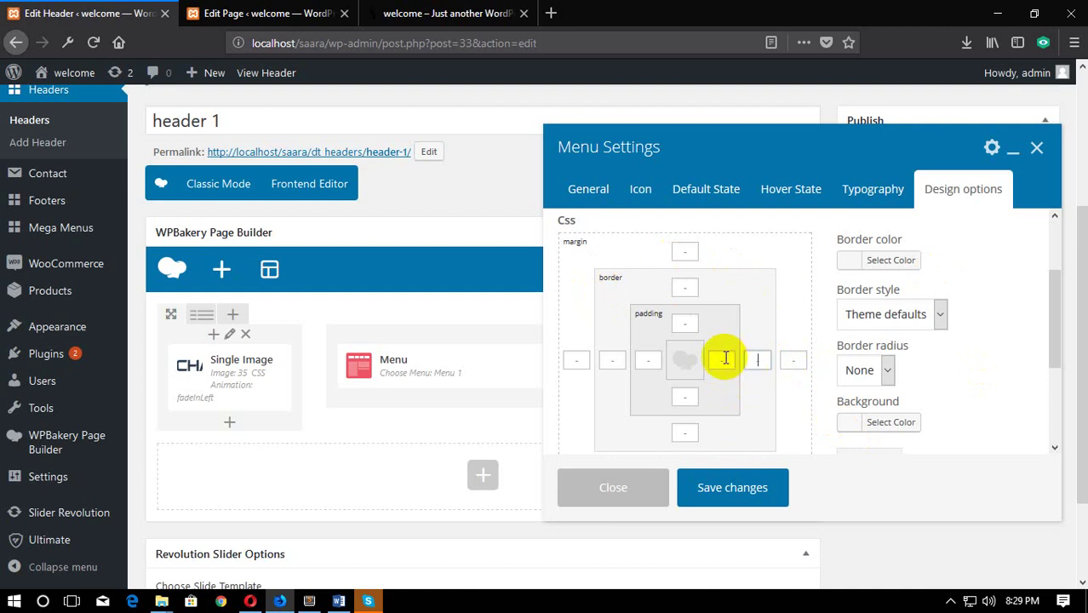
click(379, 13)
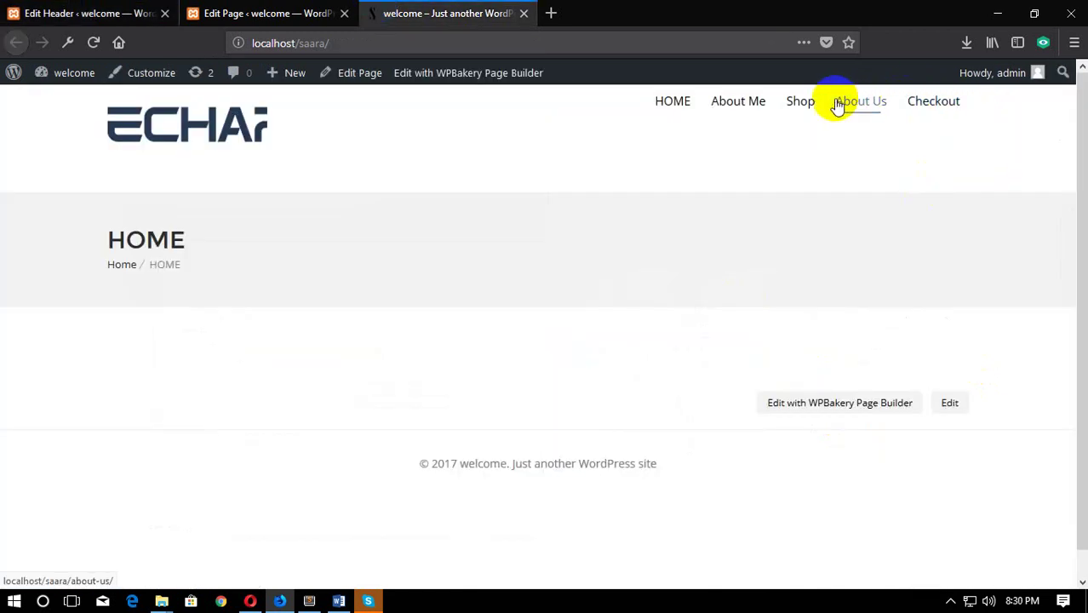
click(136, 12)
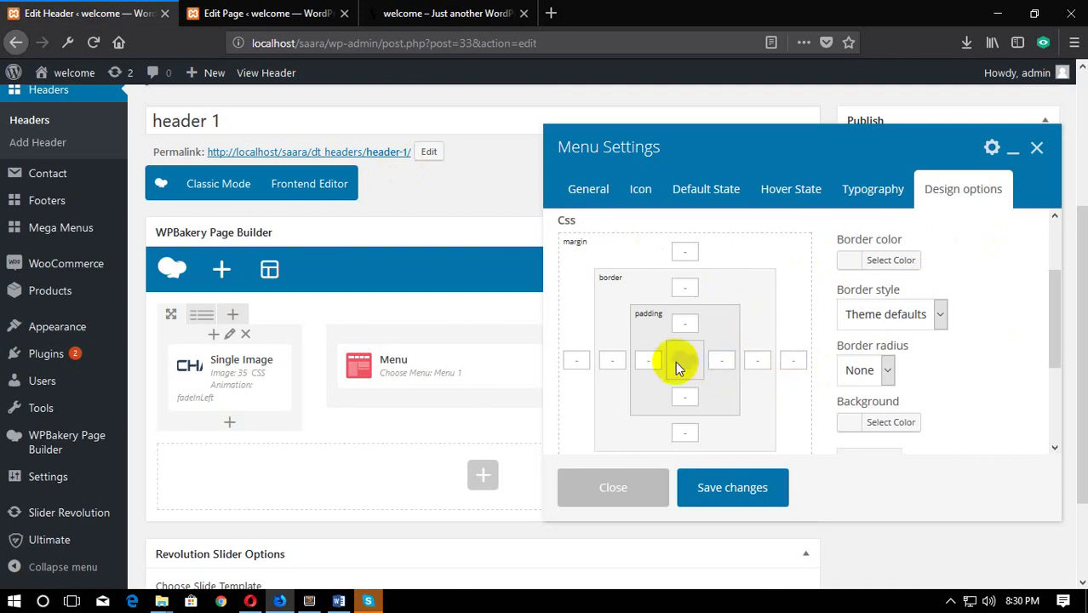
click(511, 13)
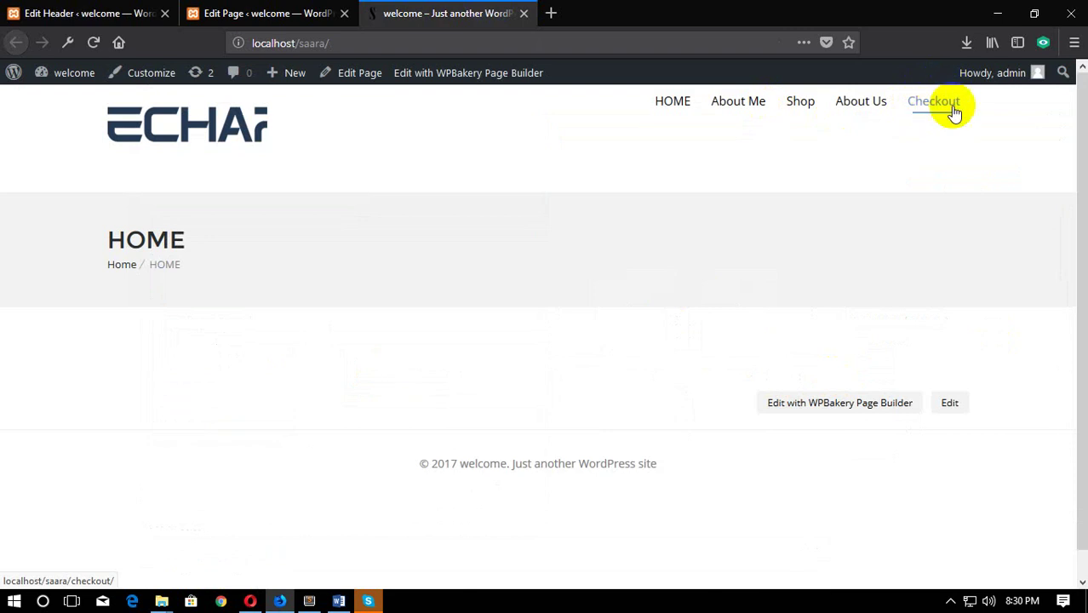
click(121, 10)
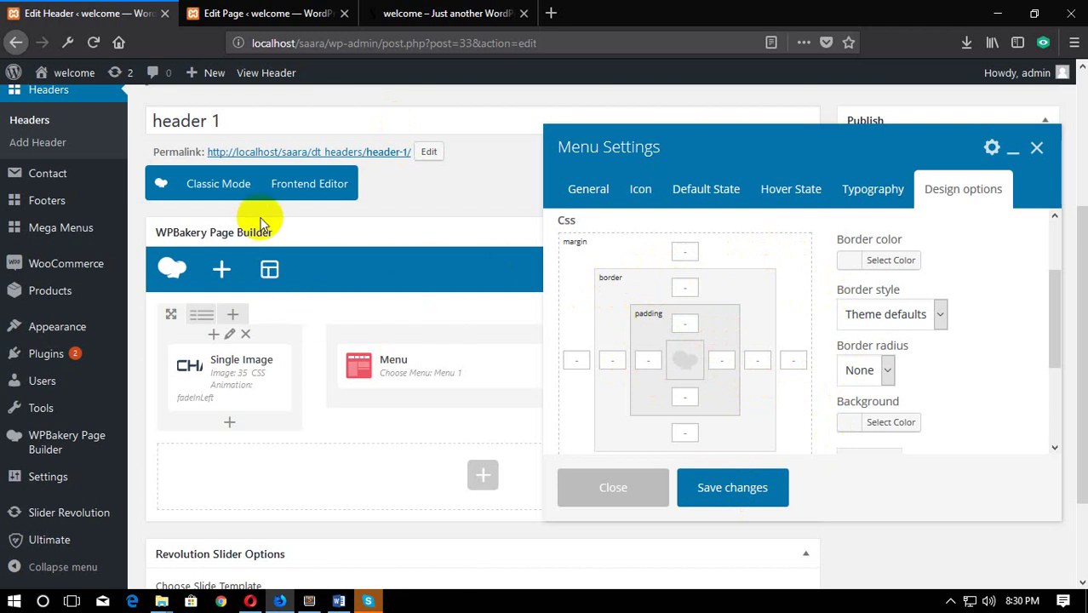
Step: Save the Menu element's settings and update the header
click(746, 497)
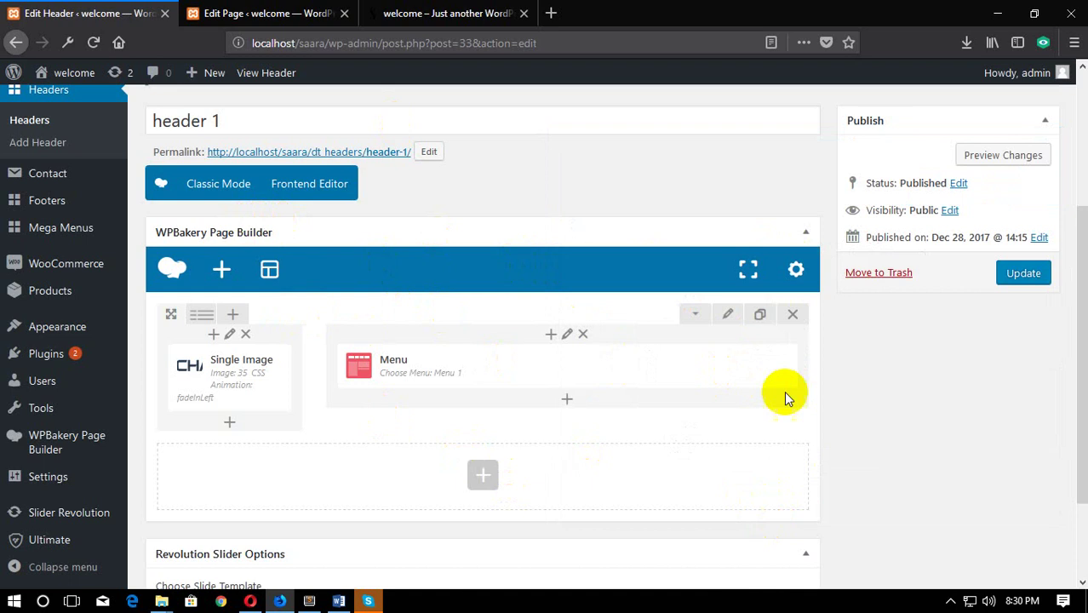
click(1022, 277)
Step: Check the header menu on the live site, then return to the header editor and locate the Menu element
click(447, 13)
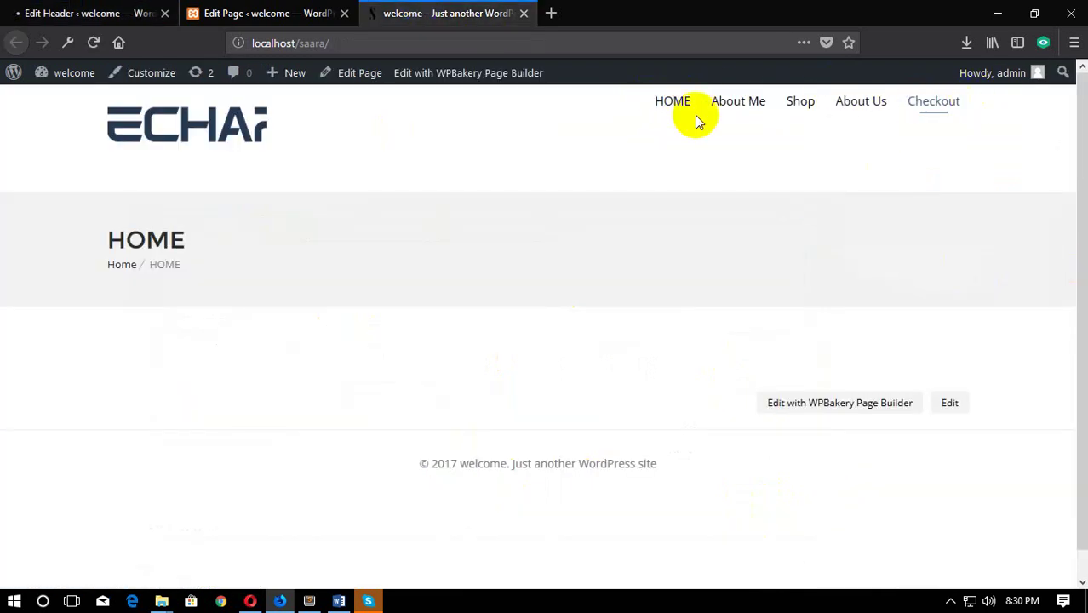
scroll(745, 212, down, 1)
scroll(745, 215, up, 1)
click(80, 13)
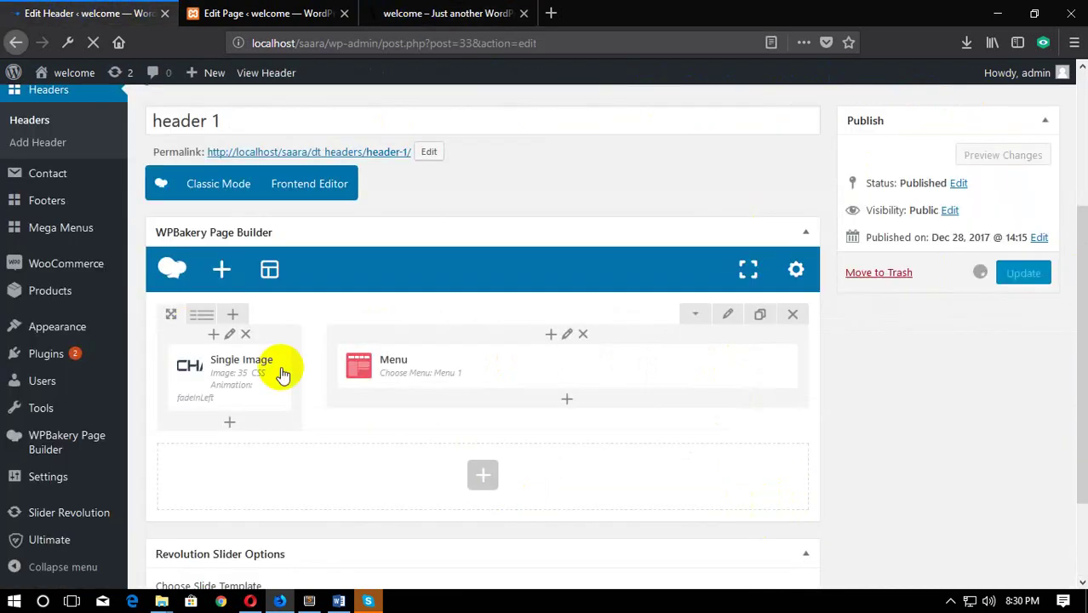
click(215, 10)
click(492, 10)
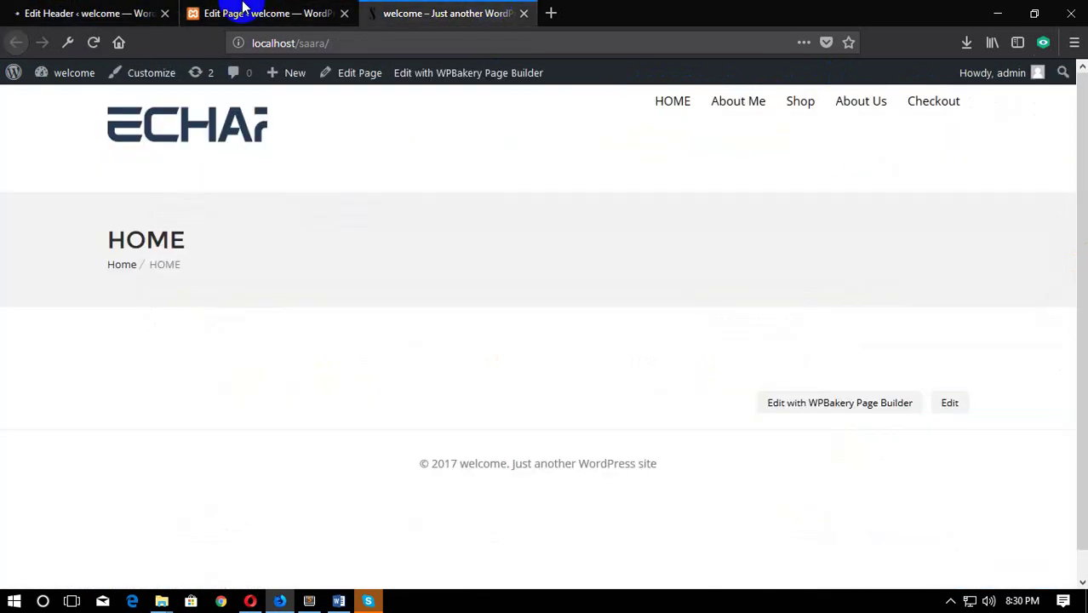
click(8, 12)
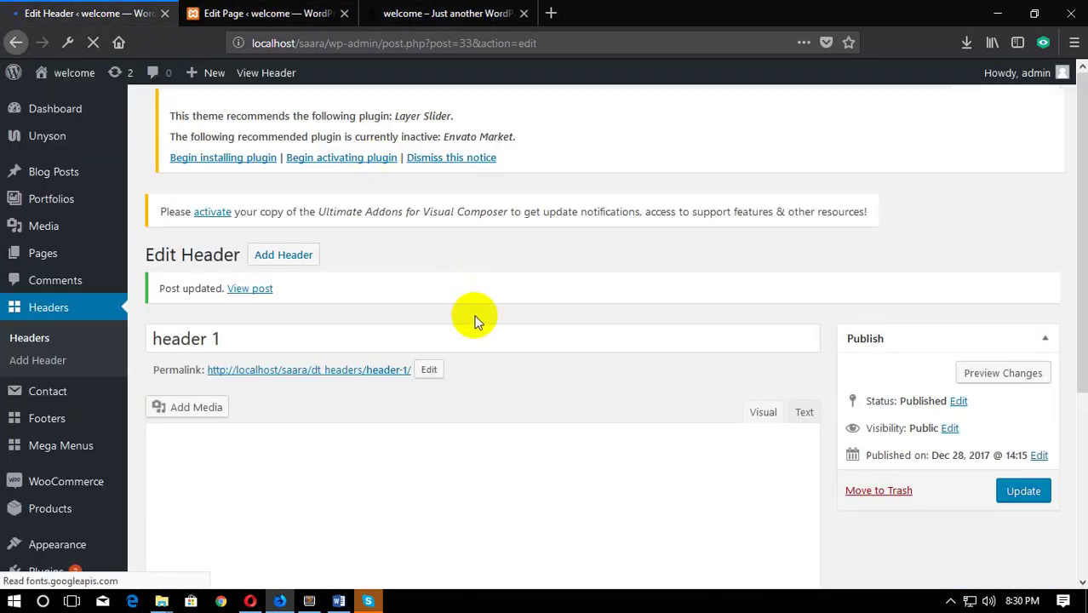
scroll(723, 347, down, 3)
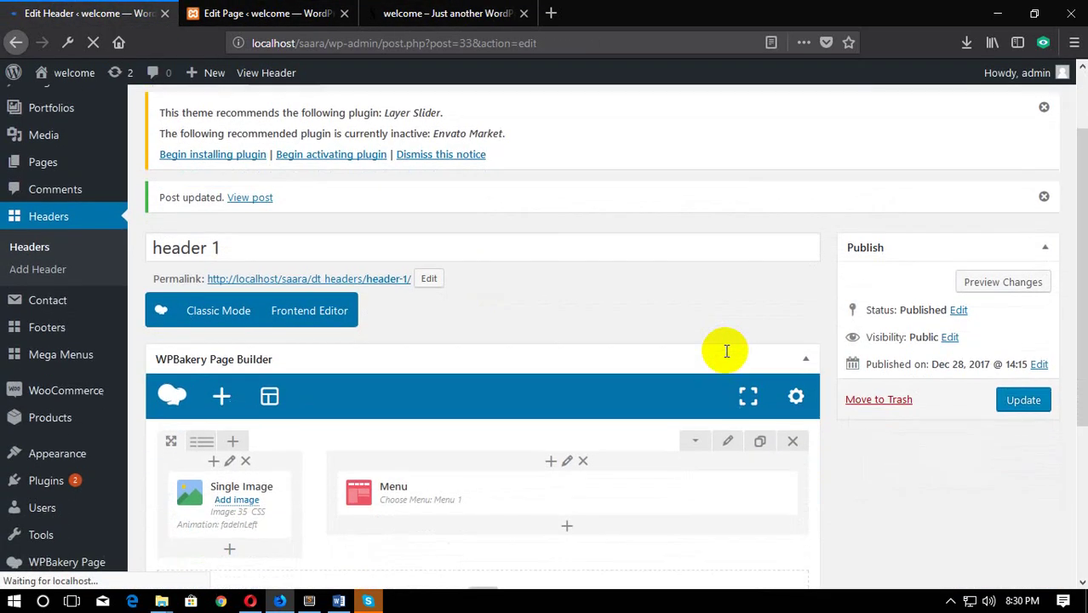
mouse_move(700, 390)
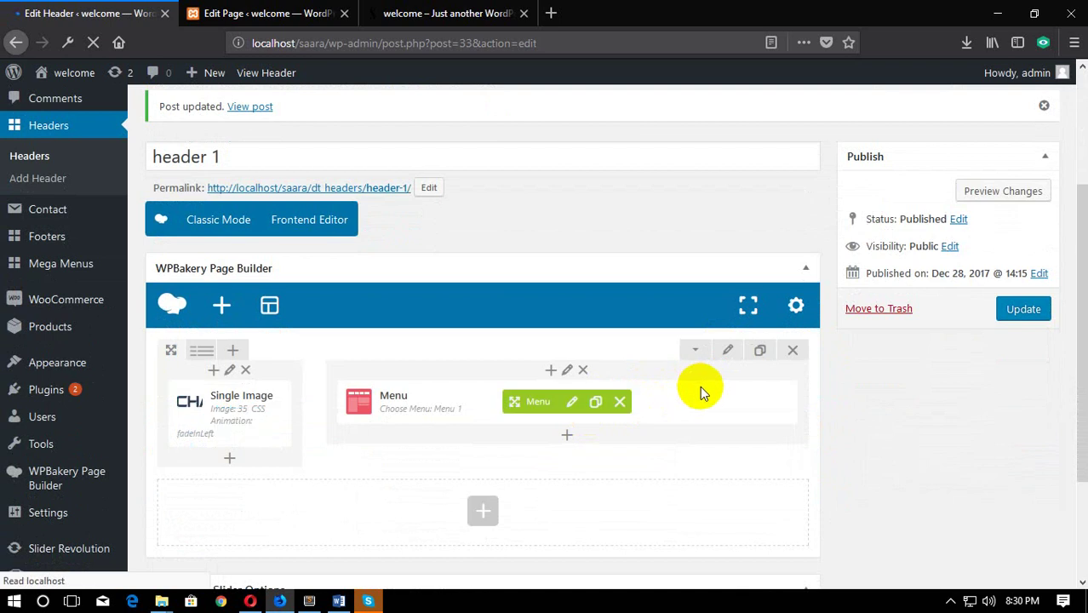
Step: Set the Menu element's top margin to 10px in its design options and save the changes
click(578, 403)
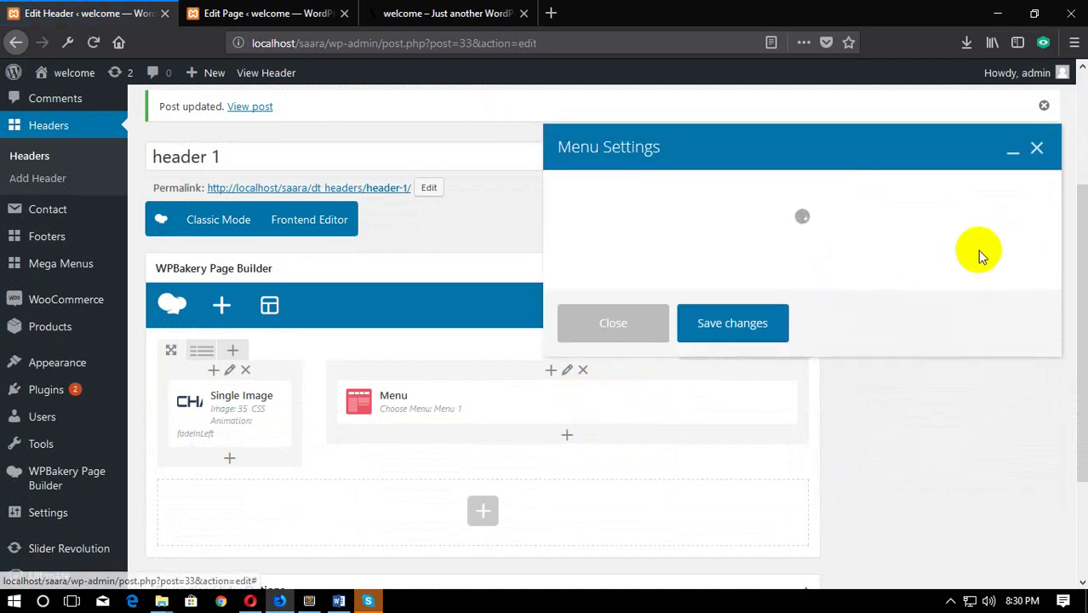
click(976, 190)
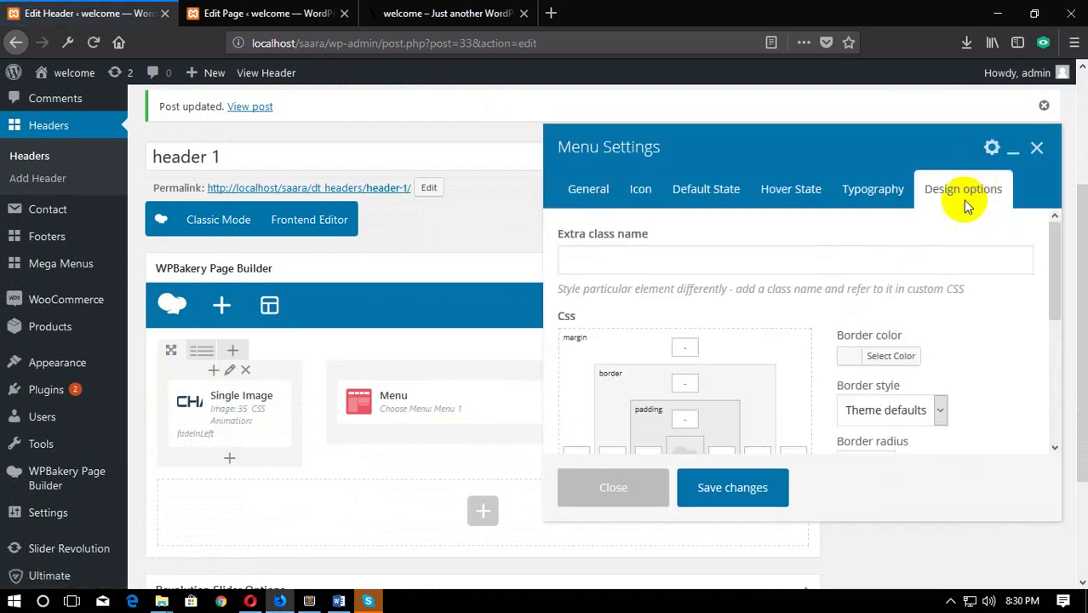
scroll(782, 363, down, 2)
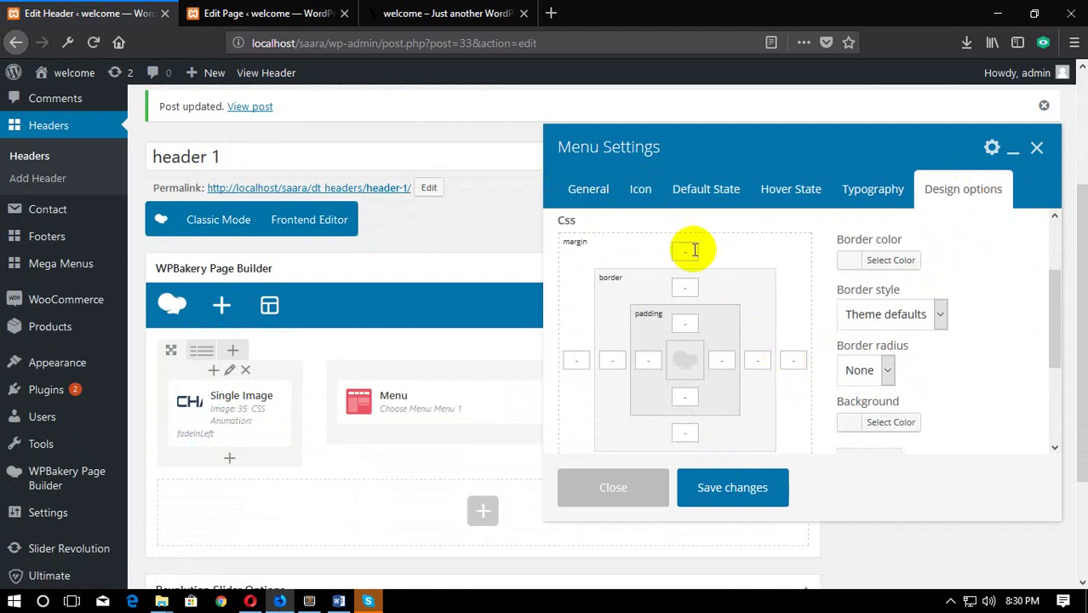
click(689, 246)
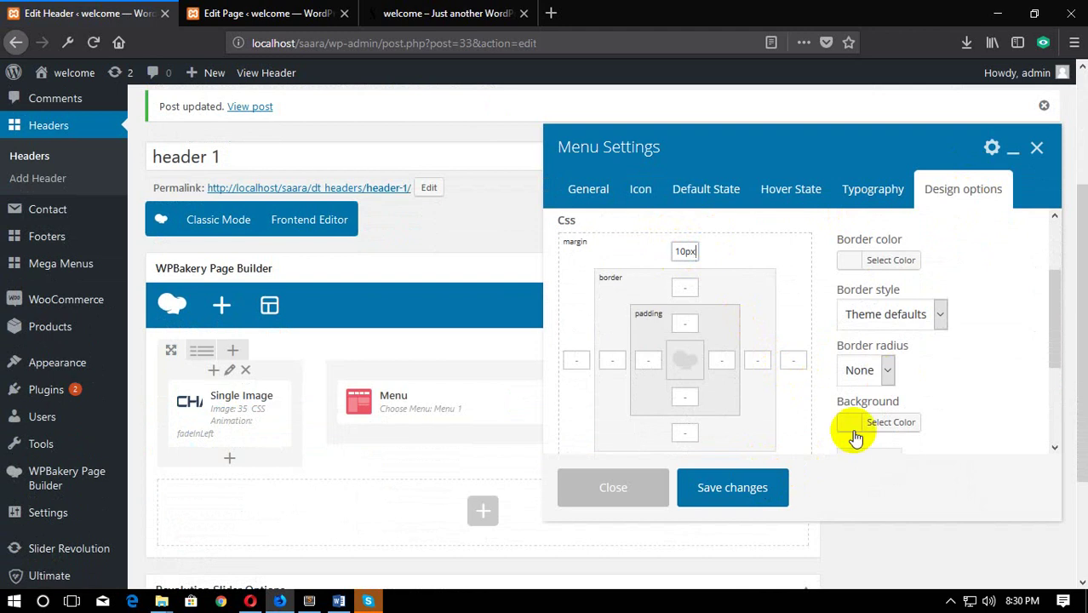
click(782, 481)
Step: Update the header, check the menu's vertical position on the live site and return to the header editor
click(1016, 311)
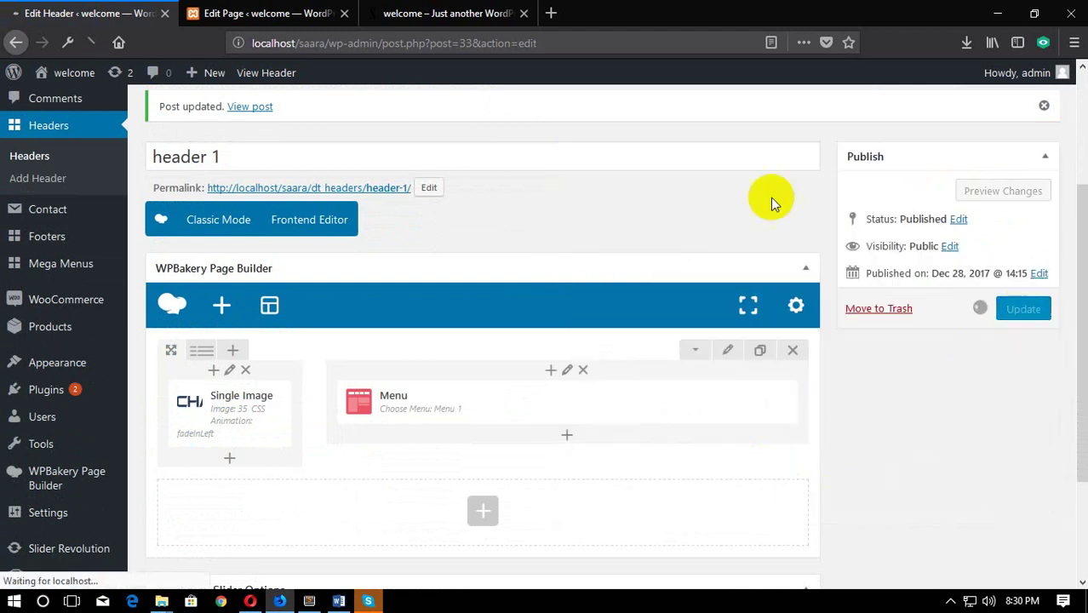
click(422, 10)
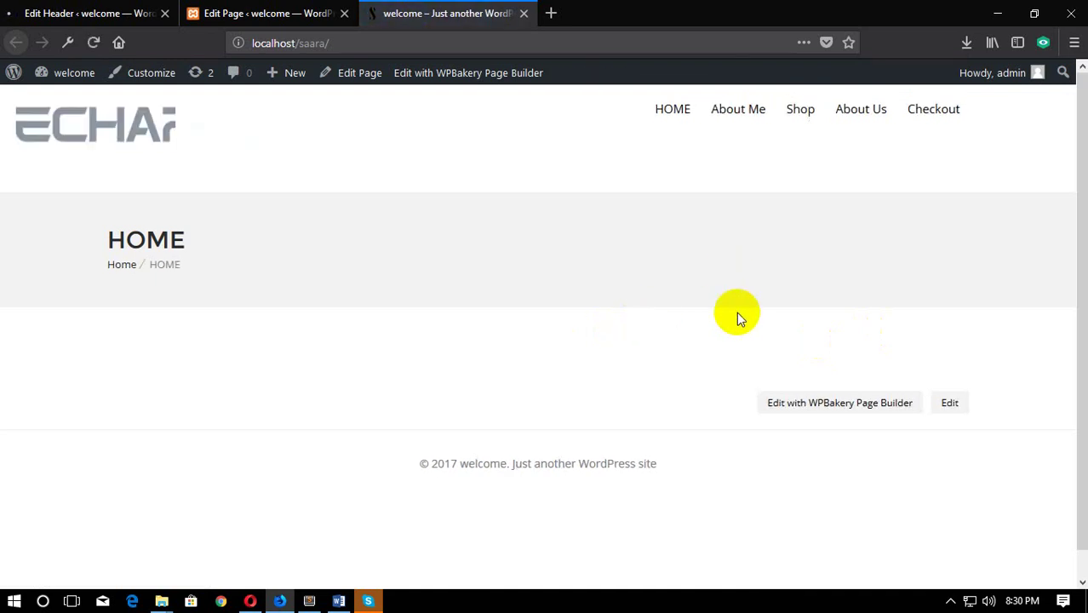
click(90, 12)
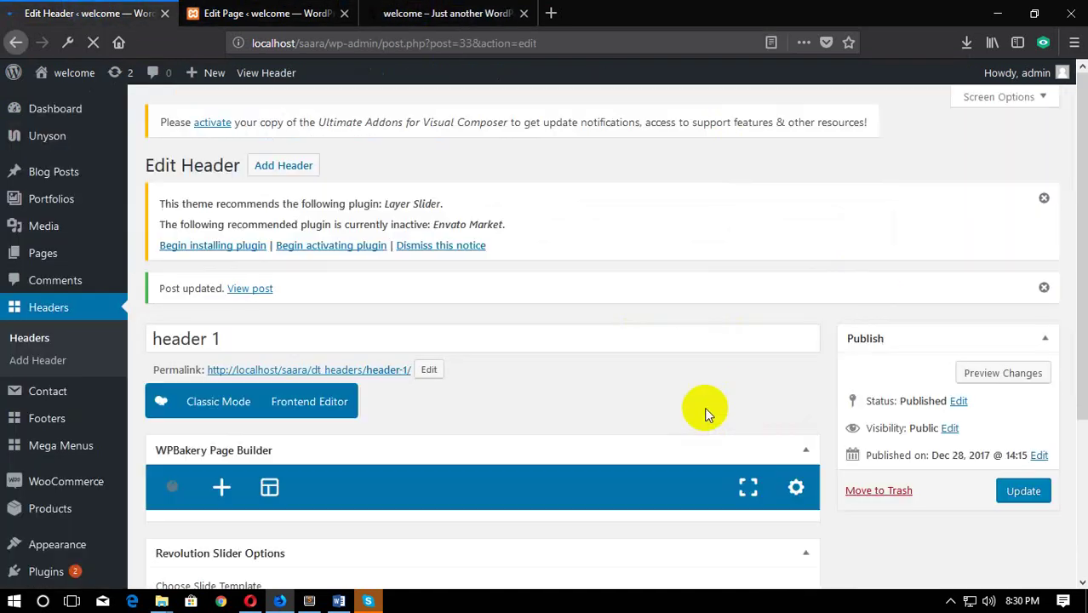
Step: Set the Menu element's top margin to 30px in its design options and save the changes
scroll(750, 468, down, 3)
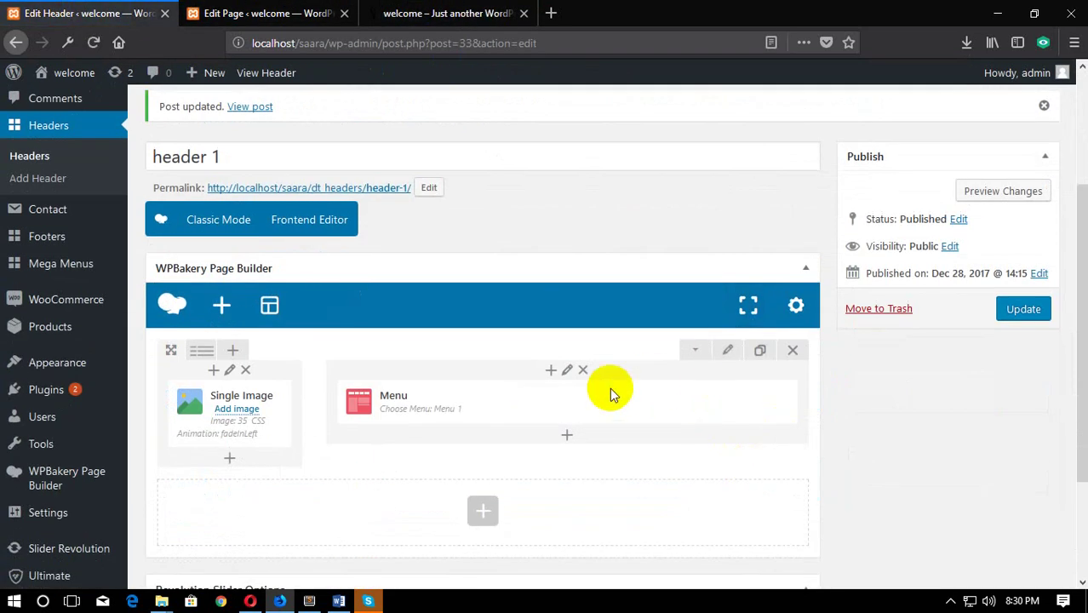
click(576, 401)
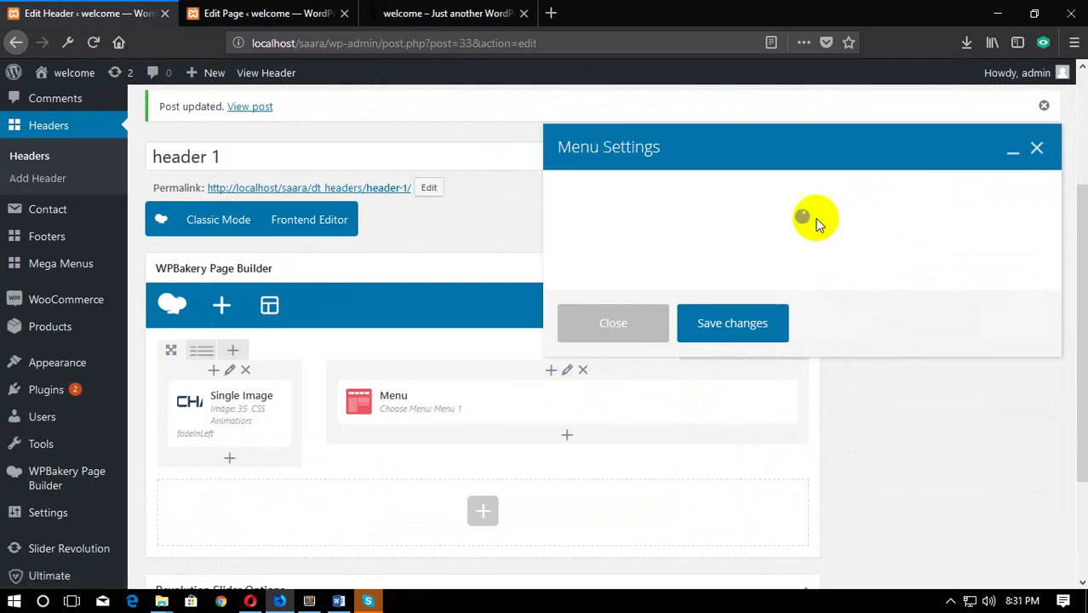
click(955, 198)
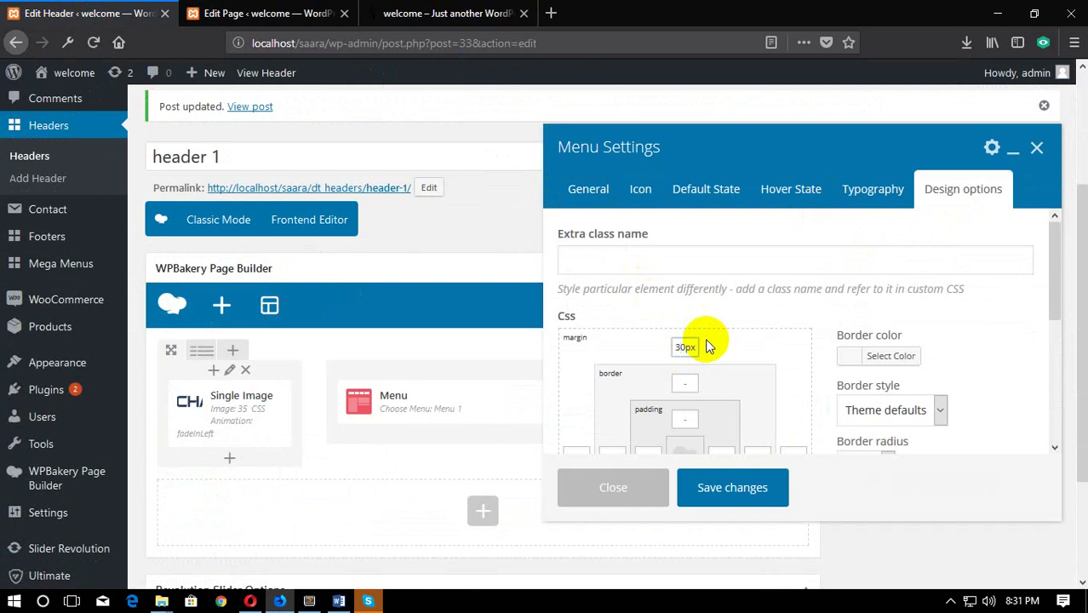
click(738, 492)
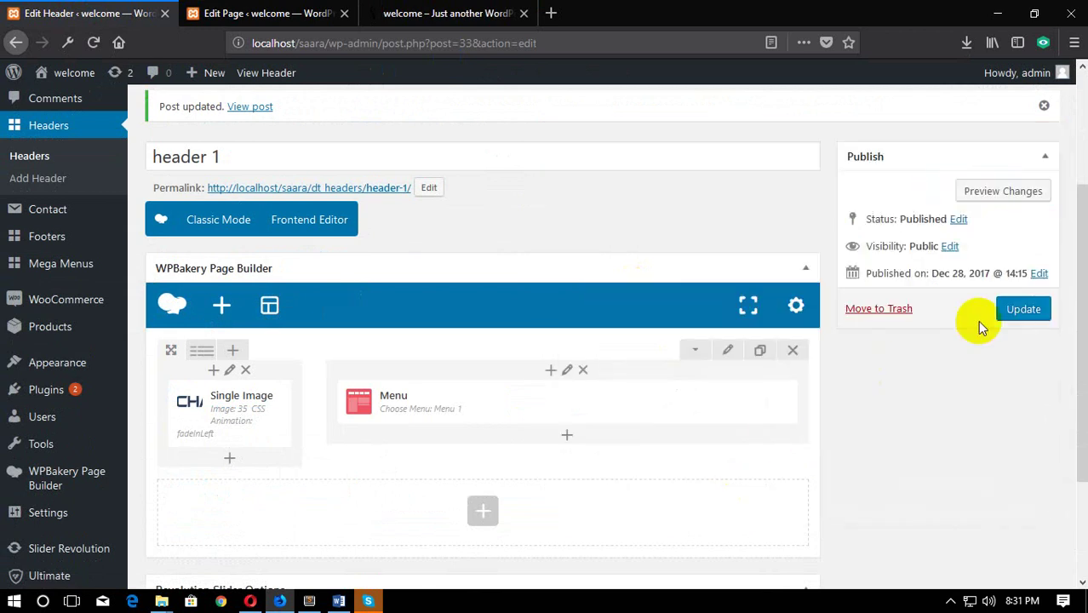
Step: Update the header and compare the menu's vertical position with the logo on the live site
click(1040, 306)
click(449, 12)
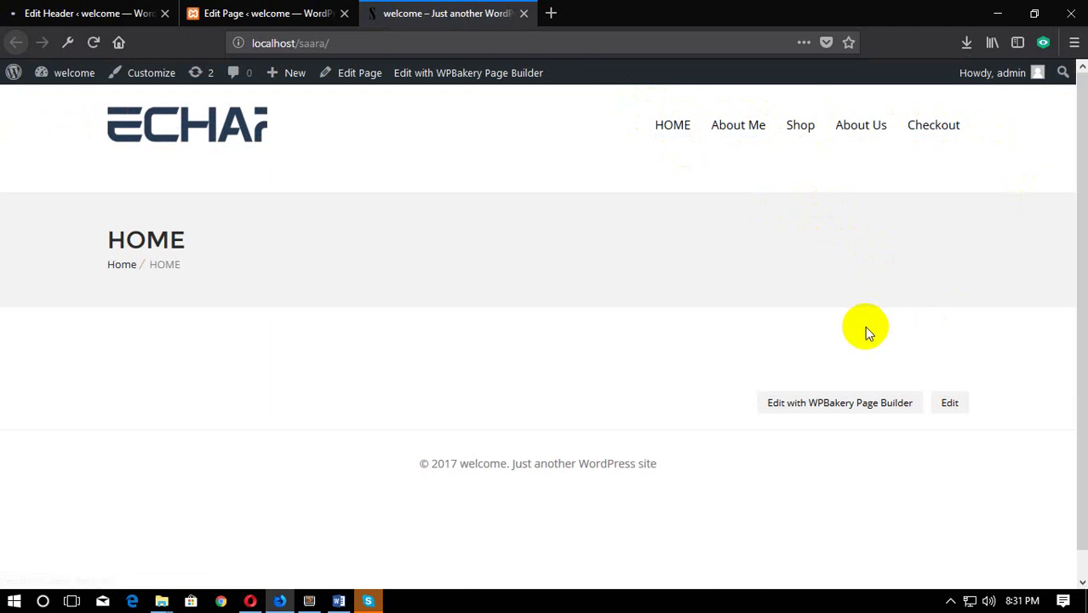
click(103, 12)
scroll(654, 379, down, 3)
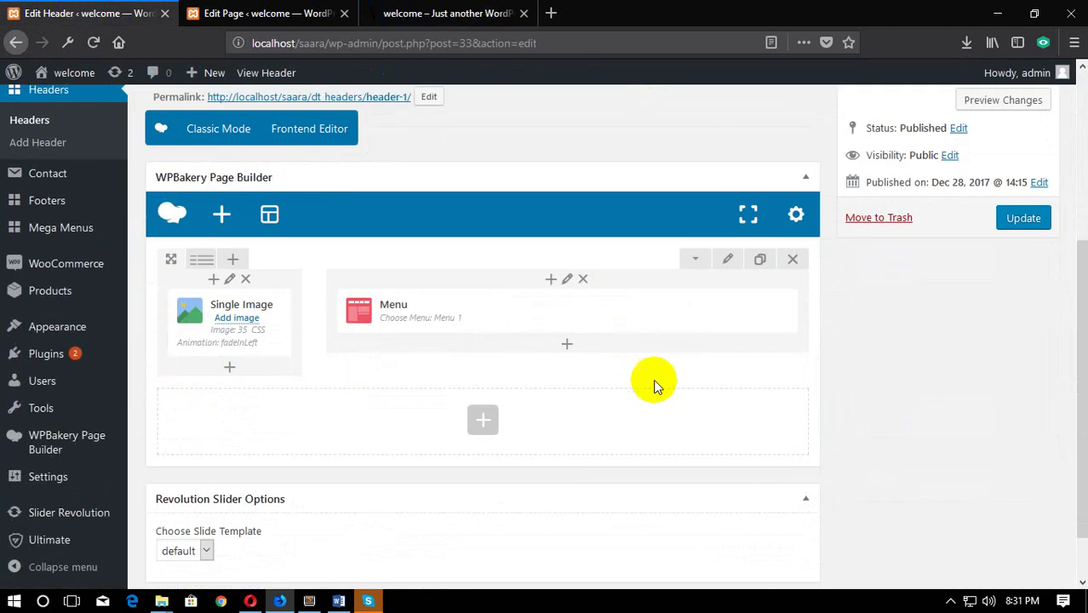
click(379, 12)
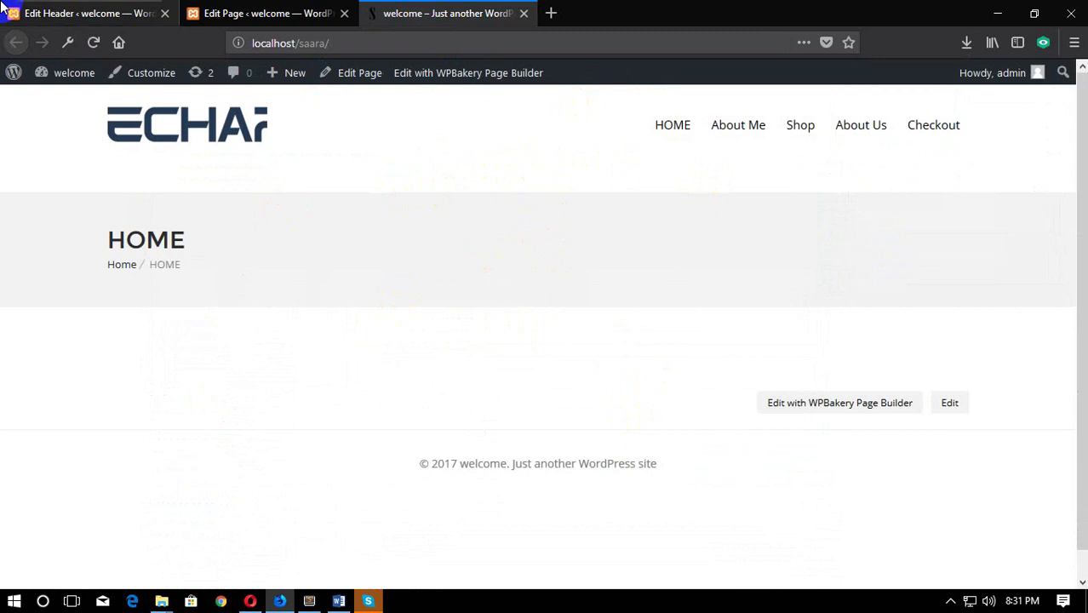
click(51, 13)
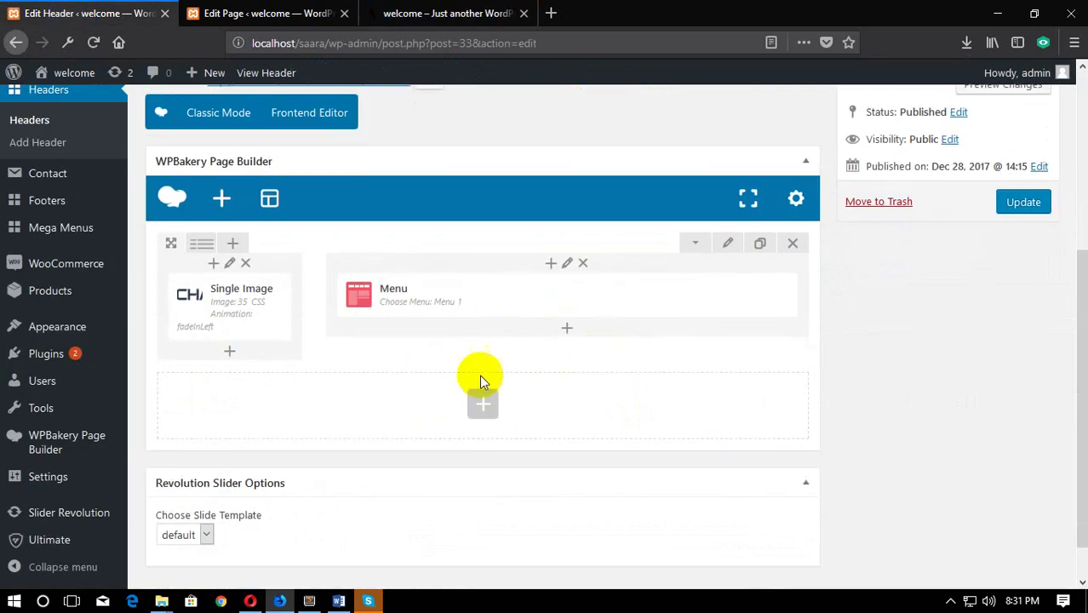
scroll(51, 452, down, 2)
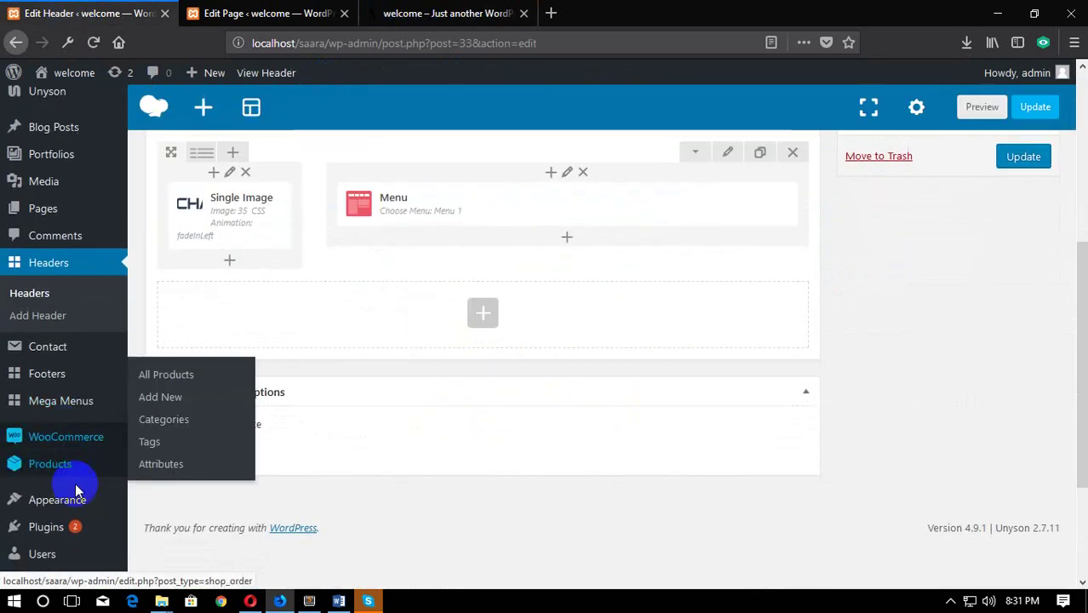
scroll(153, 409, down, 1)
scroll(256, 468, up, 3)
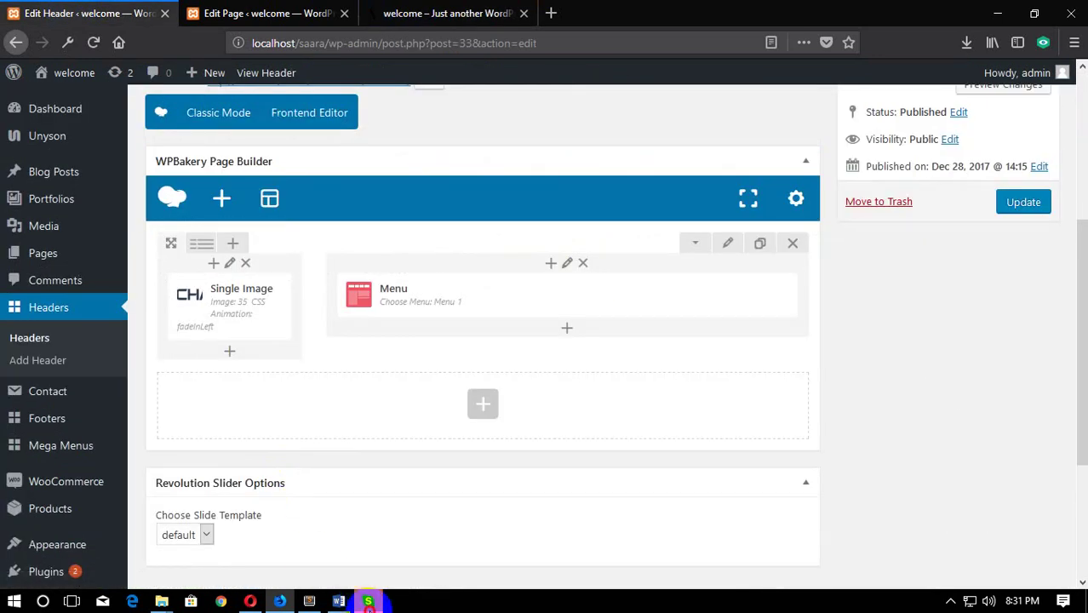
click(368, 601)
click(368, 601)
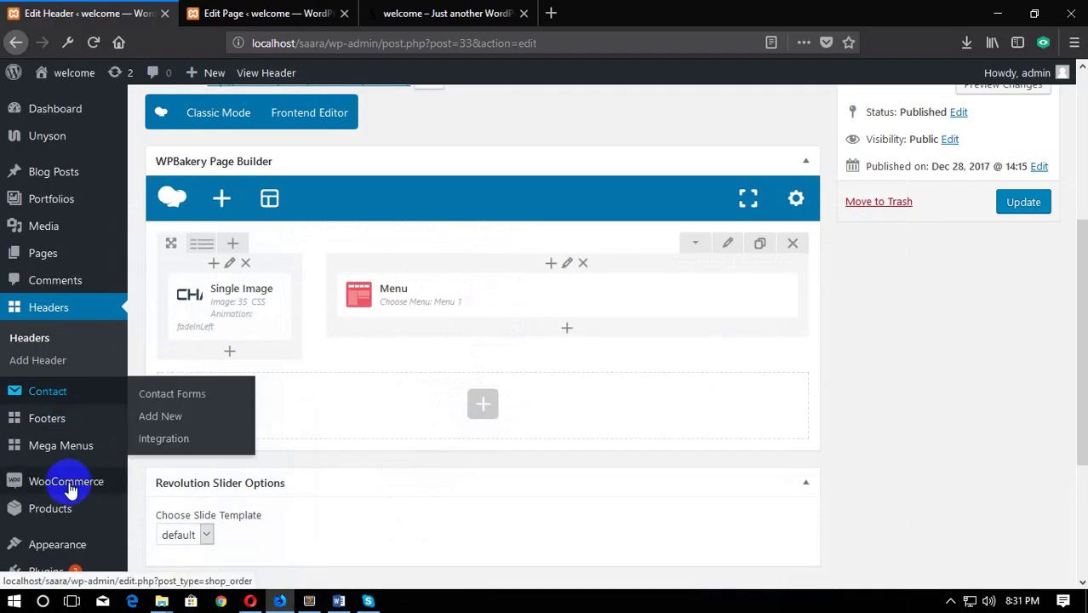
mouse_move(68, 491)
scroll(122, 442, down, 5)
scroll(134, 296, up, 5)
scroll(29, 359, down, 5)
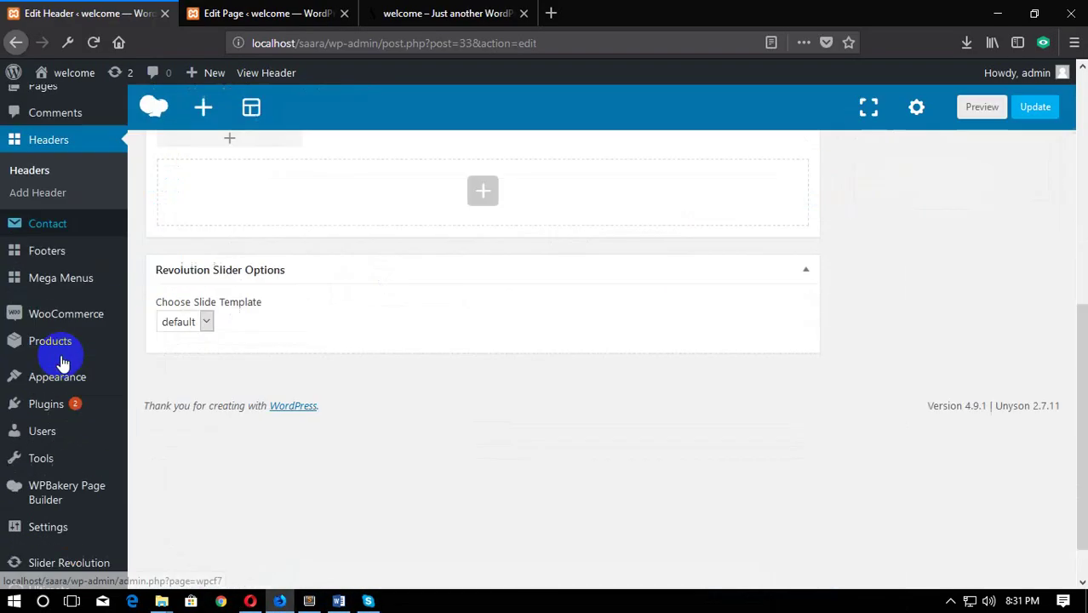
scroll(64, 364, up, 5)
scroll(64, 364, down, 5)
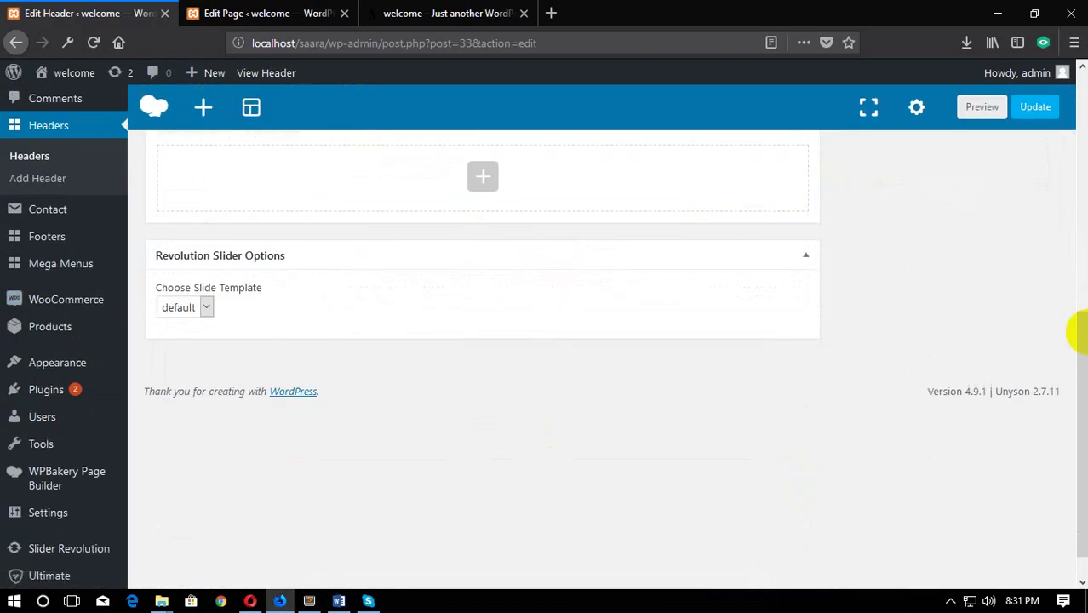
scroll(1071, 398, up, 7)
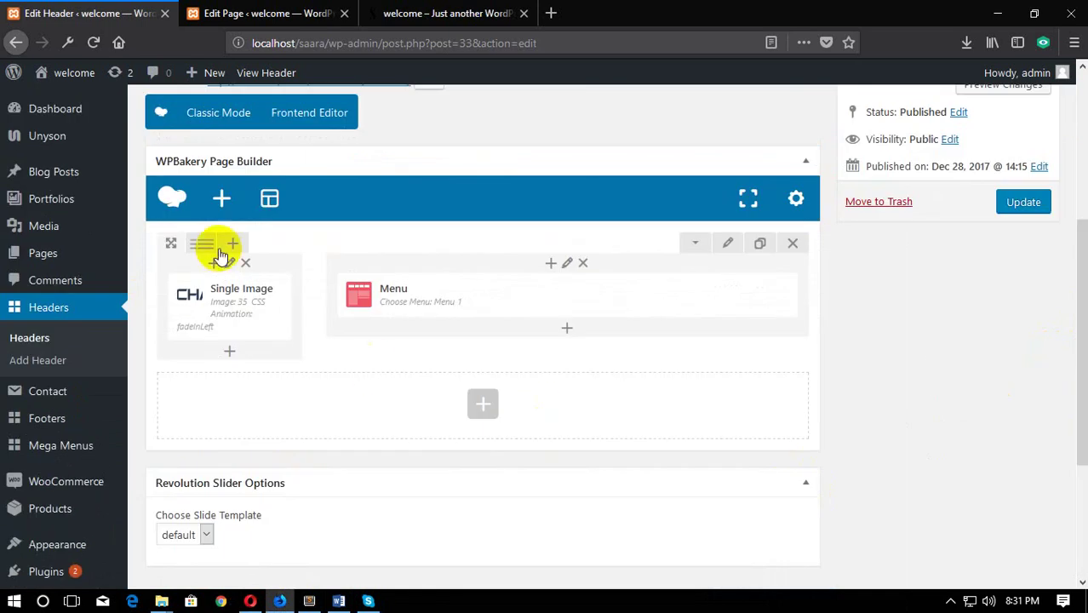
scroll(387, 225, up, 2)
scroll(388, 225, up, 5)
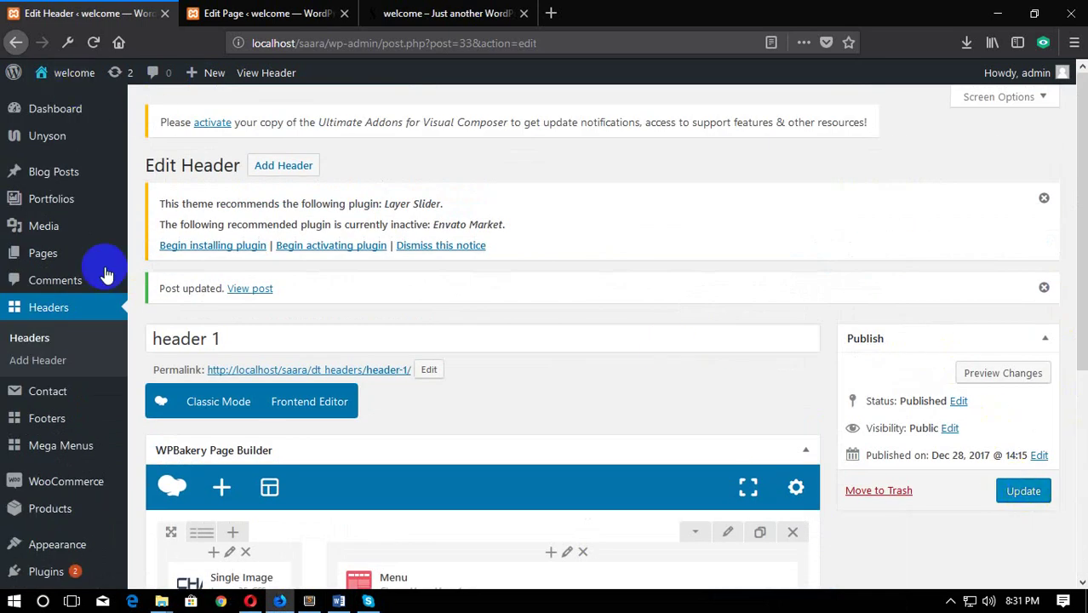
mouse_move(115, 260)
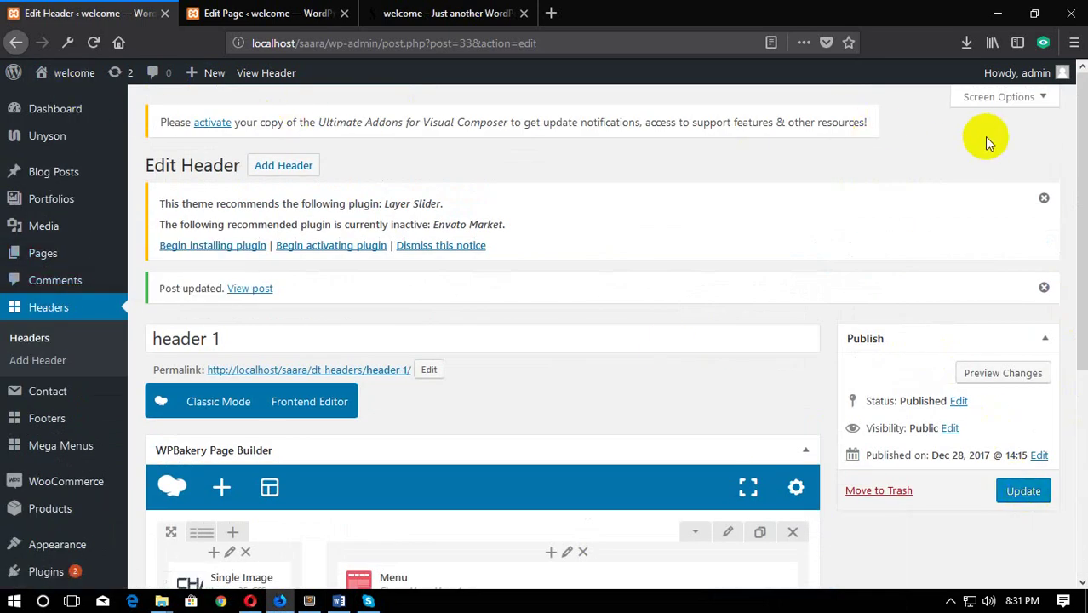
Step: Dismiss the recommended-plugin notice and the post-updated notice above the header editor
click(1044, 198)
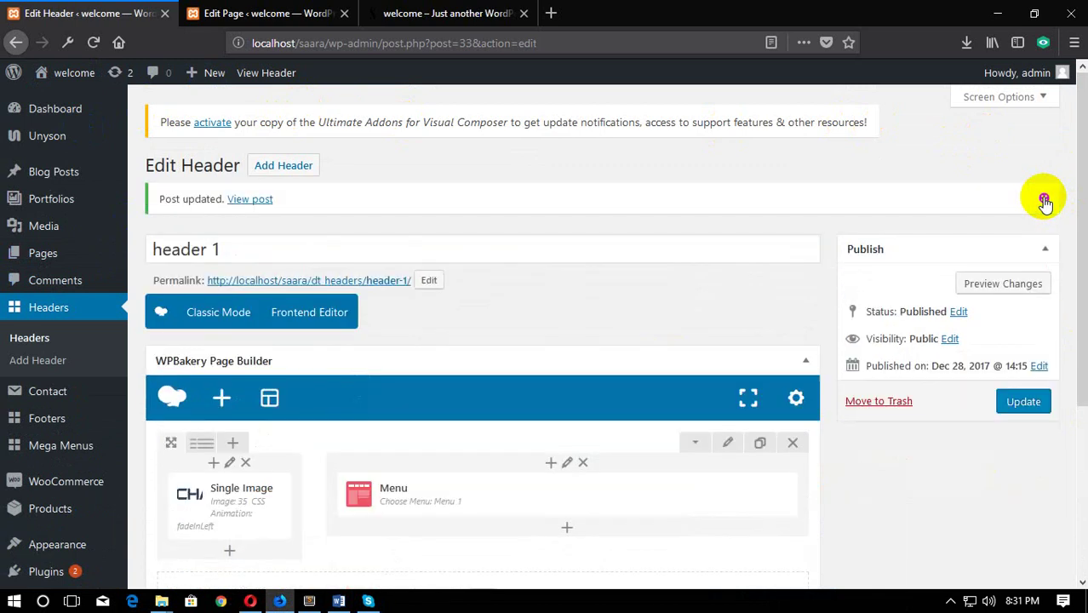
click(1045, 200)
Step: Open Slider Revolution in a new browser tab and go to its list of all sliders
scroll(668, 291, down, 3)
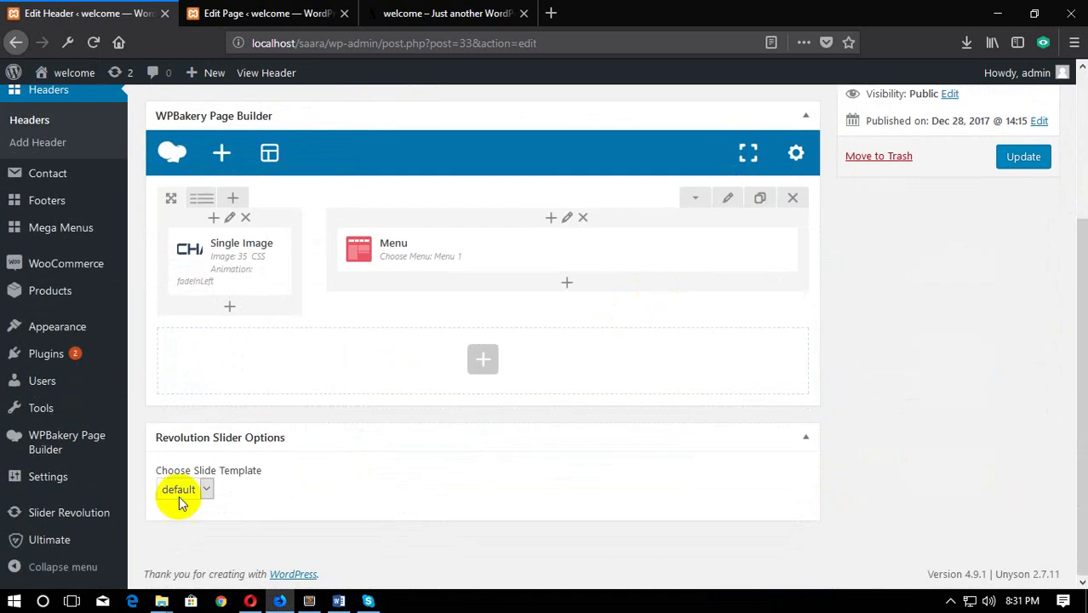
right_click(30, 515)
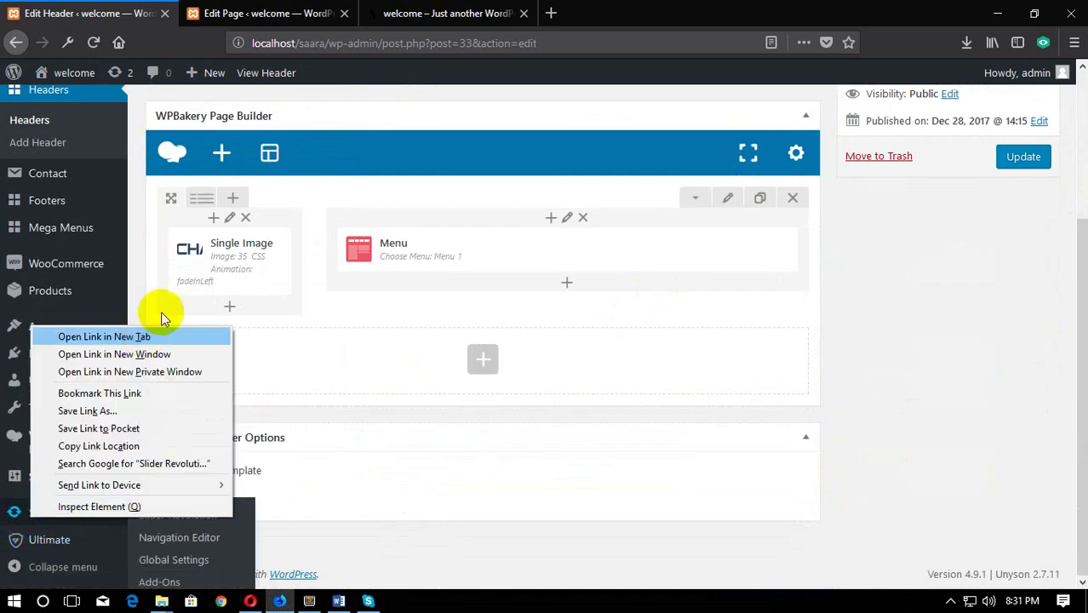
click(145, 335)
click(267, 8)
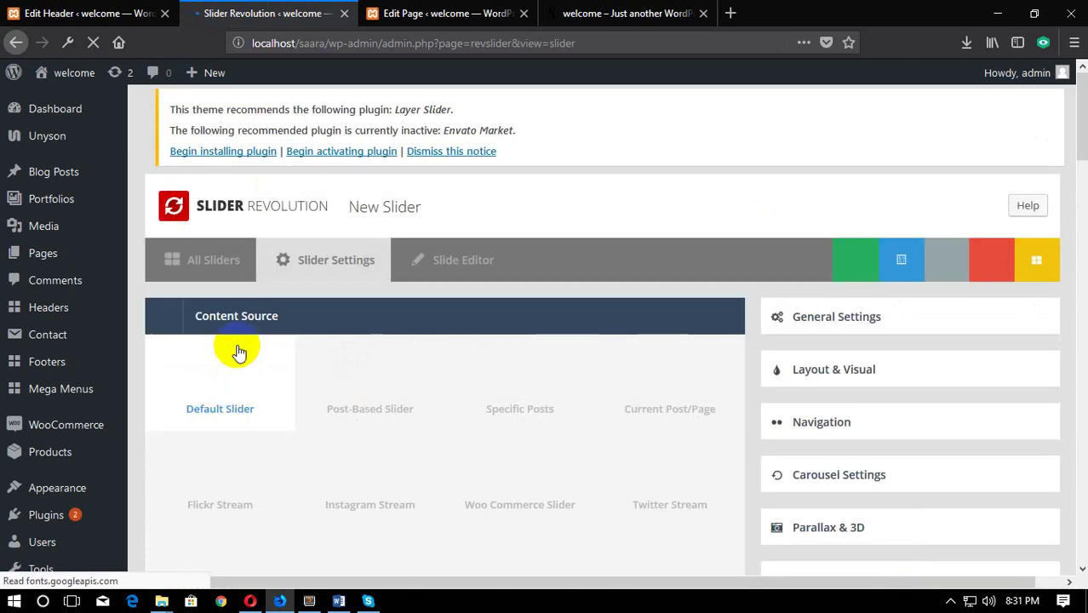
scroll(239, 352, down, 3)
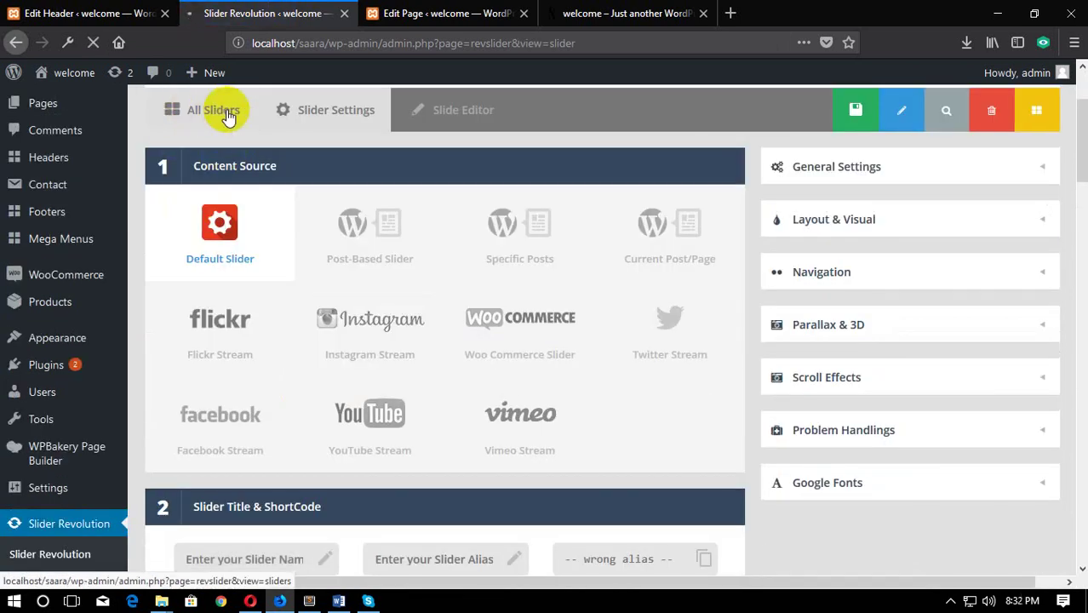
click(228, 117)
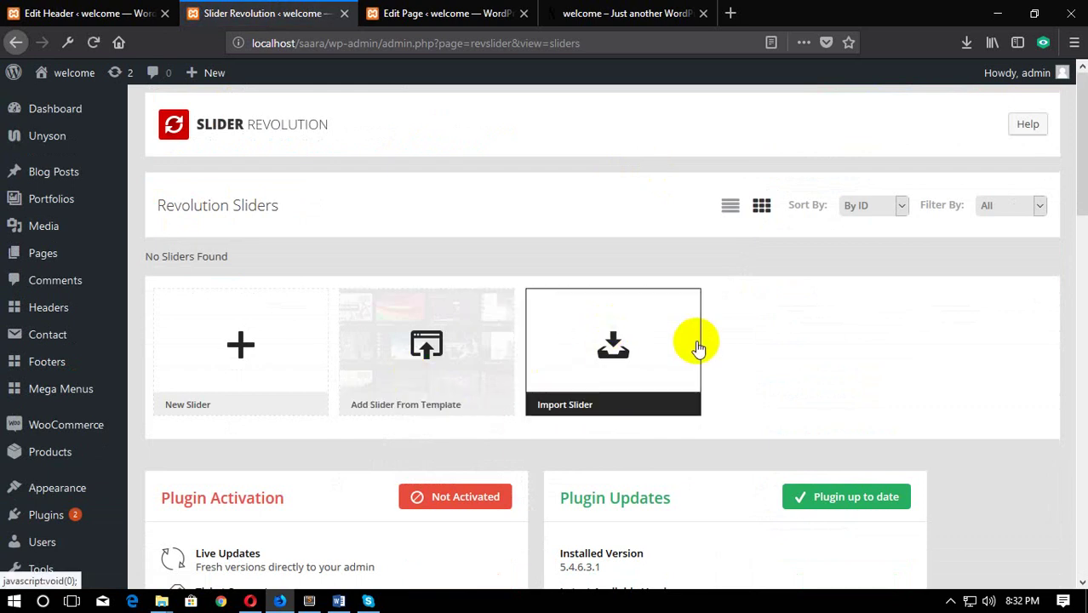
Step: Start importing a slider and browse to the Desktop folder to choose the import file
click(582, 347)
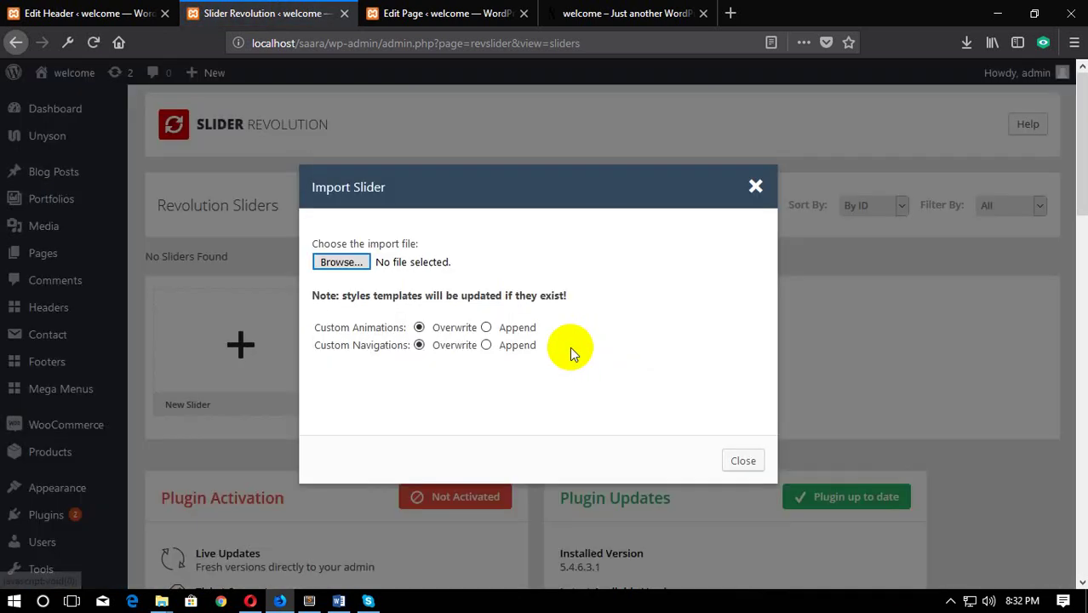
click(342, 262)
click(425, 150)
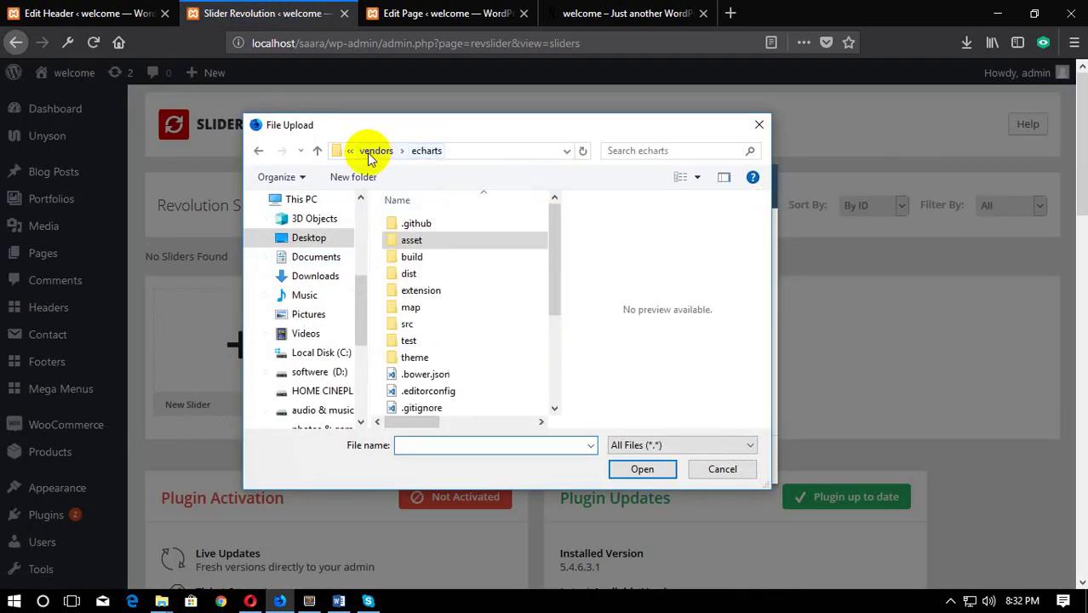
click(376, 151)
click(350, 151)
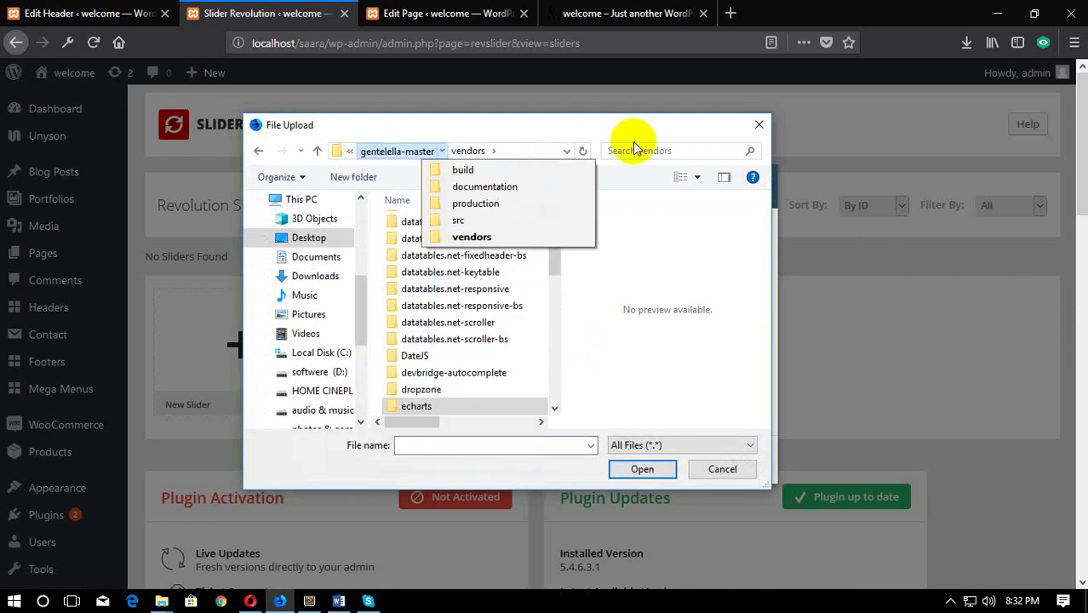
click(285, 239)
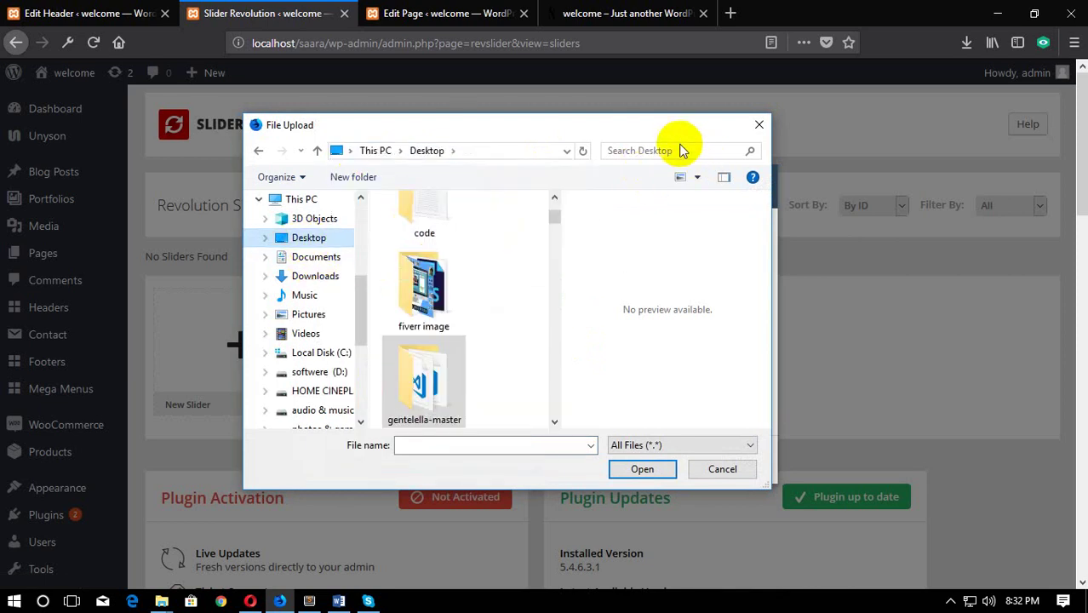
Step: Choose kenburns_fullwidth.zip as the import file and import the slider
drag(554, 217, 558, 348)
scroll(493, 357, up, 1)
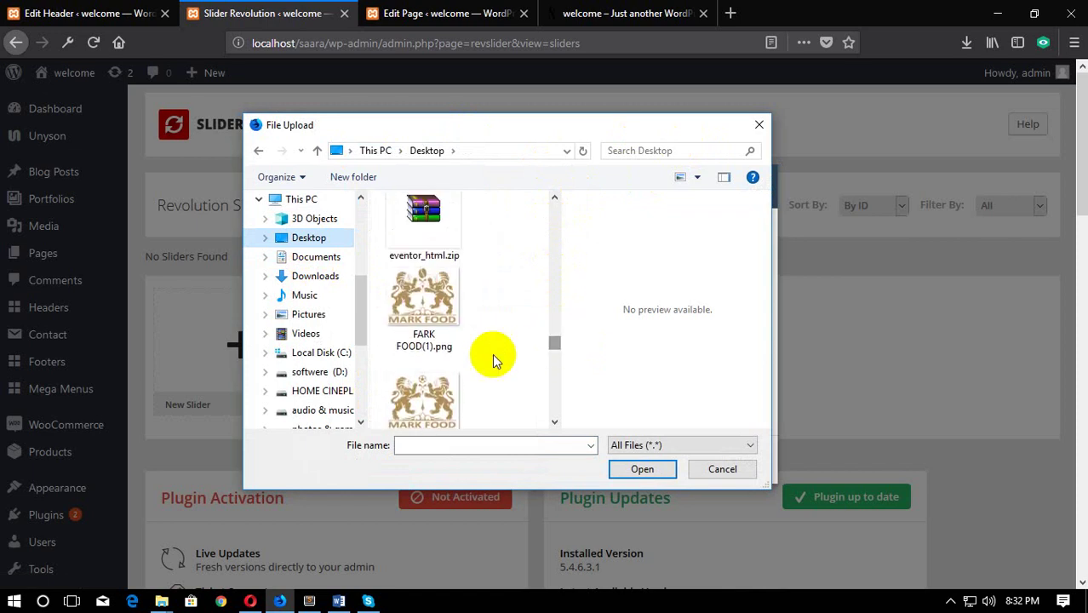
scroll(490, 361, up, 2)
scroll(492, 361, down, 3)
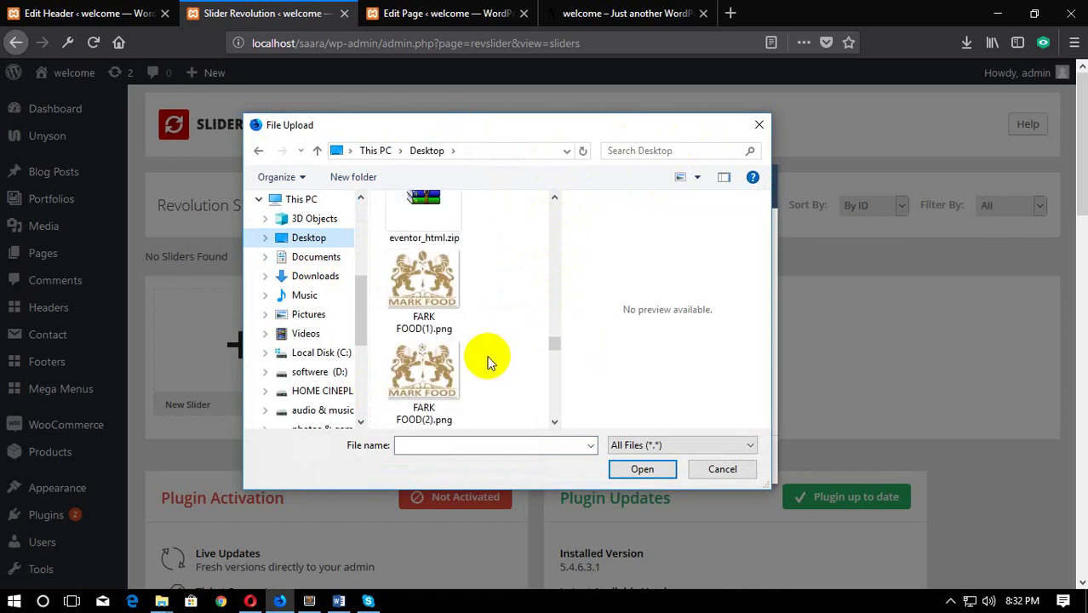
scroll(490, 361, up, 2)
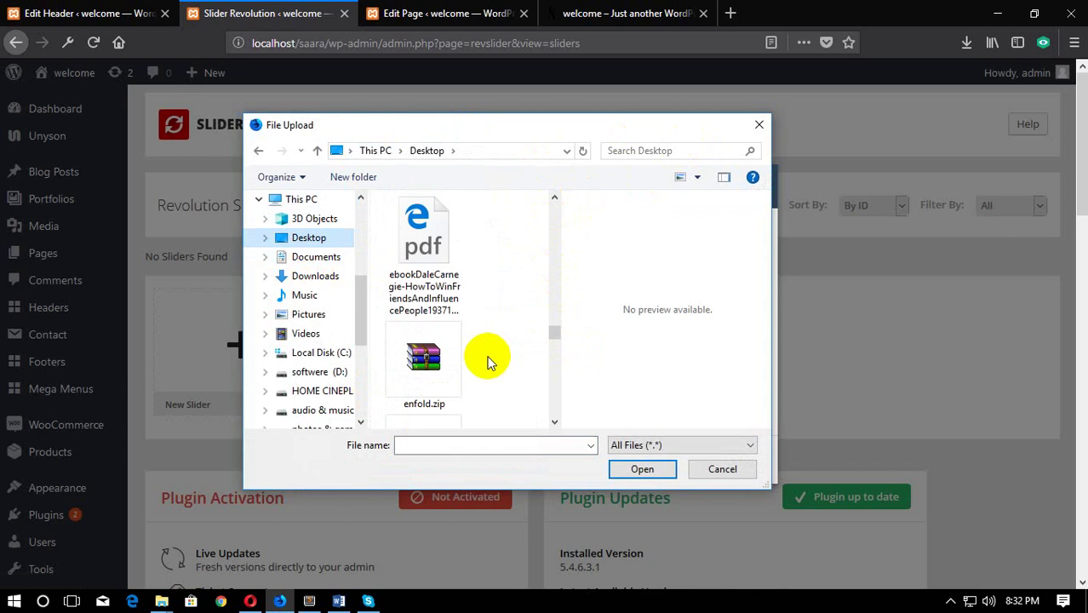
scroll(490, 361, down, 2)
scroll(486, 362, down, 5)
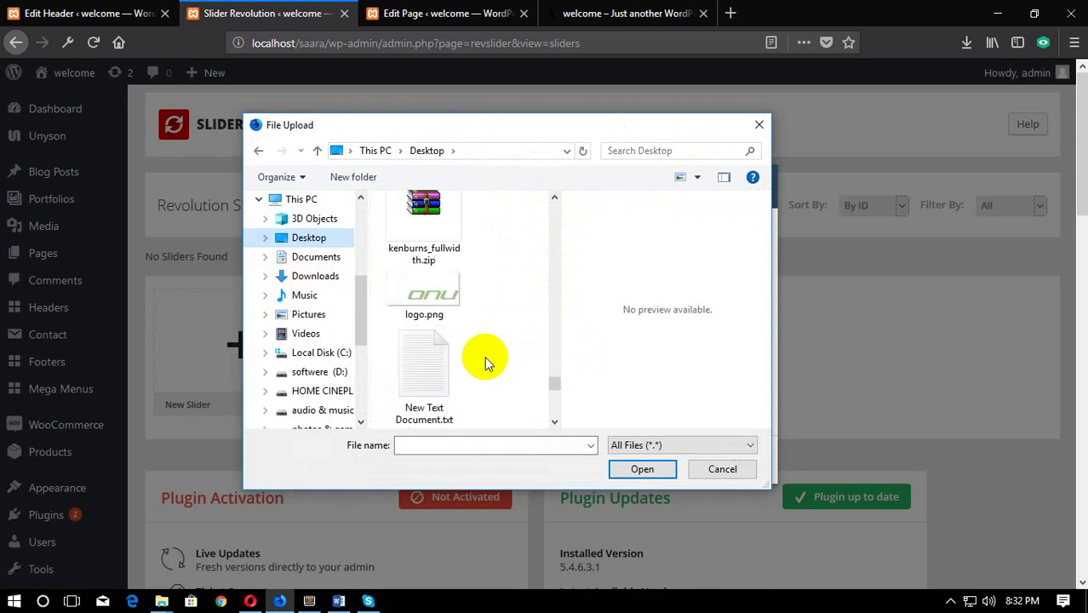
scroll(486, 362, up, 1)
click(404, 240)
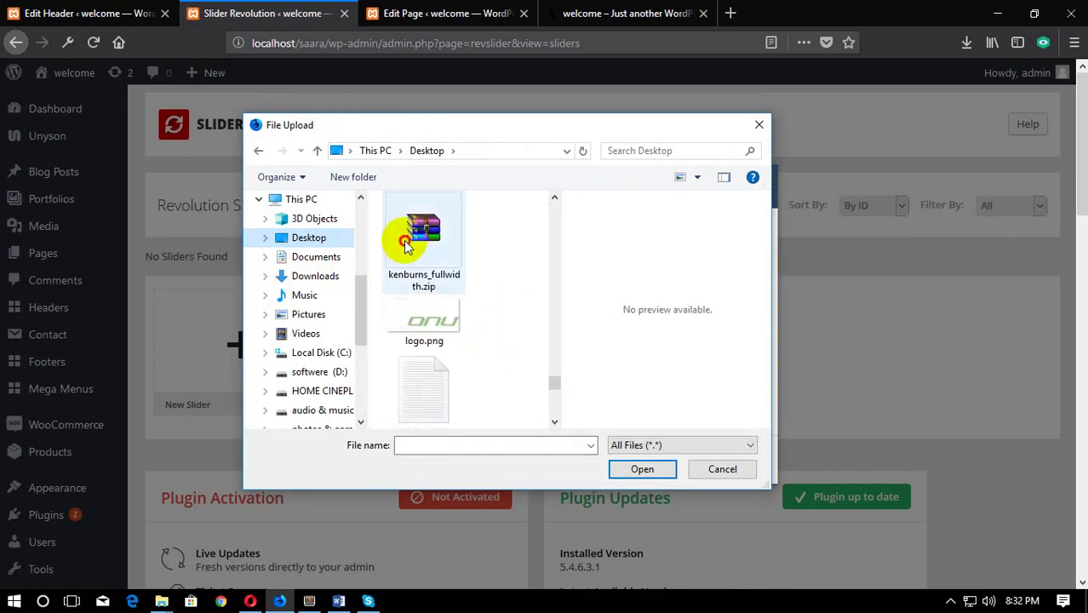
click(620, 466)
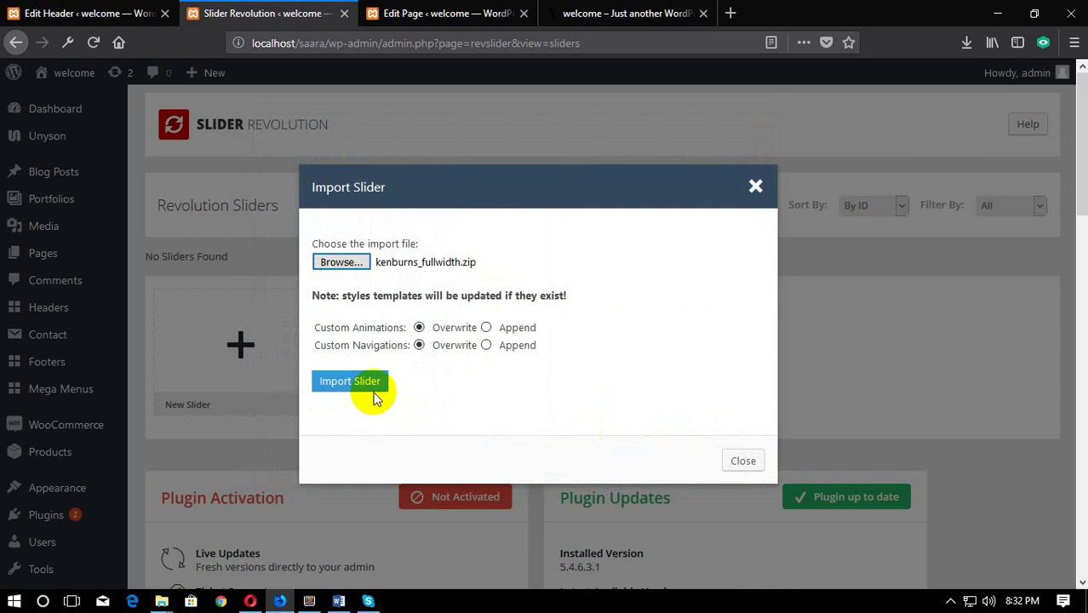
click(376, 385)
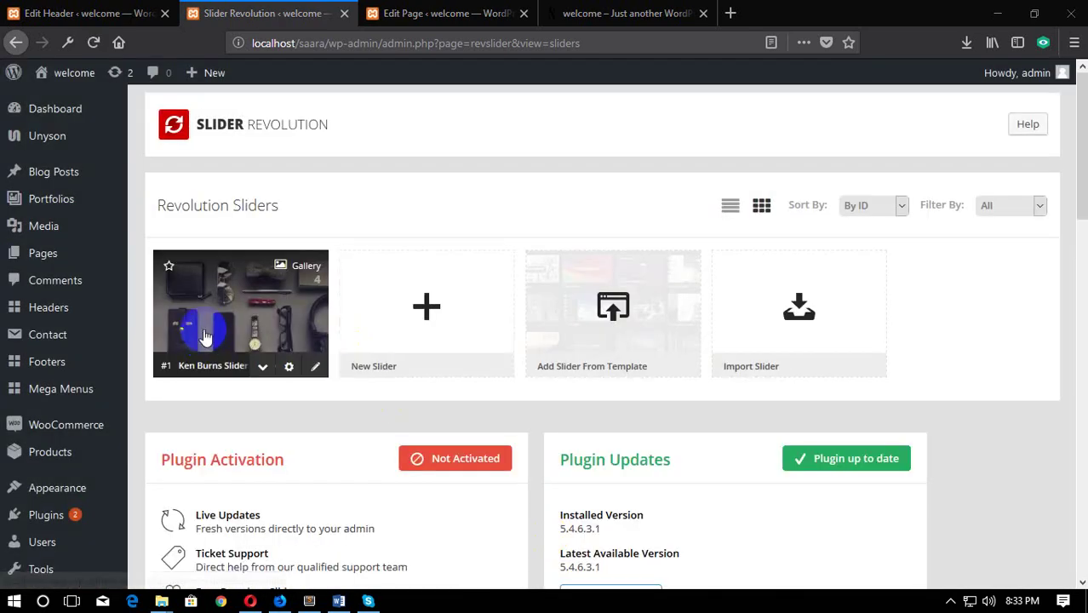
Step: Return to the header editor and add a Revolution Slider element below the logo and menu row
click(207, 362)
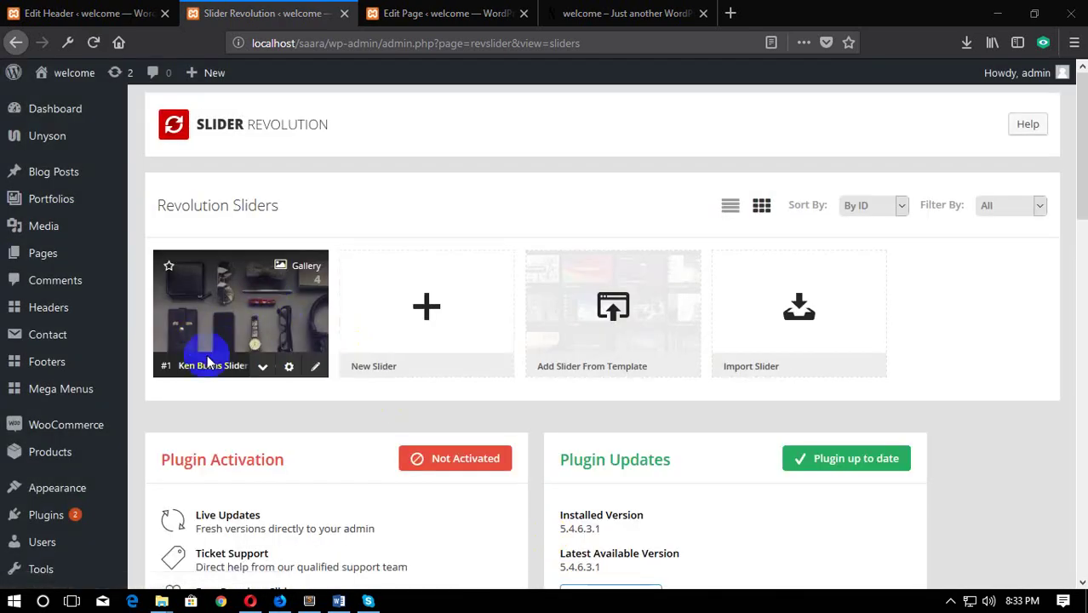
click(5, 16)
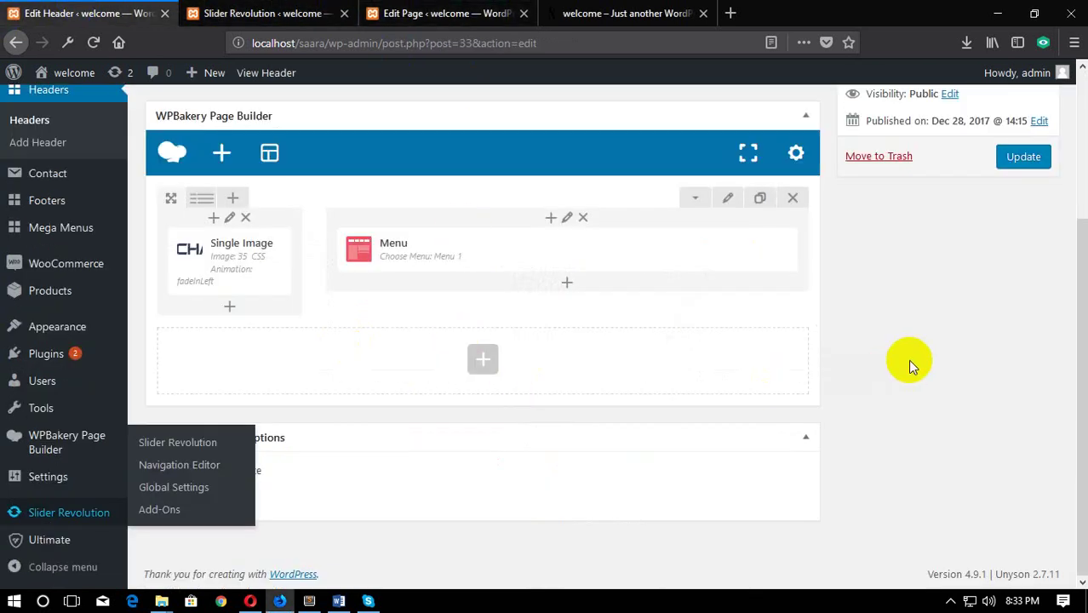
click(491, 361)
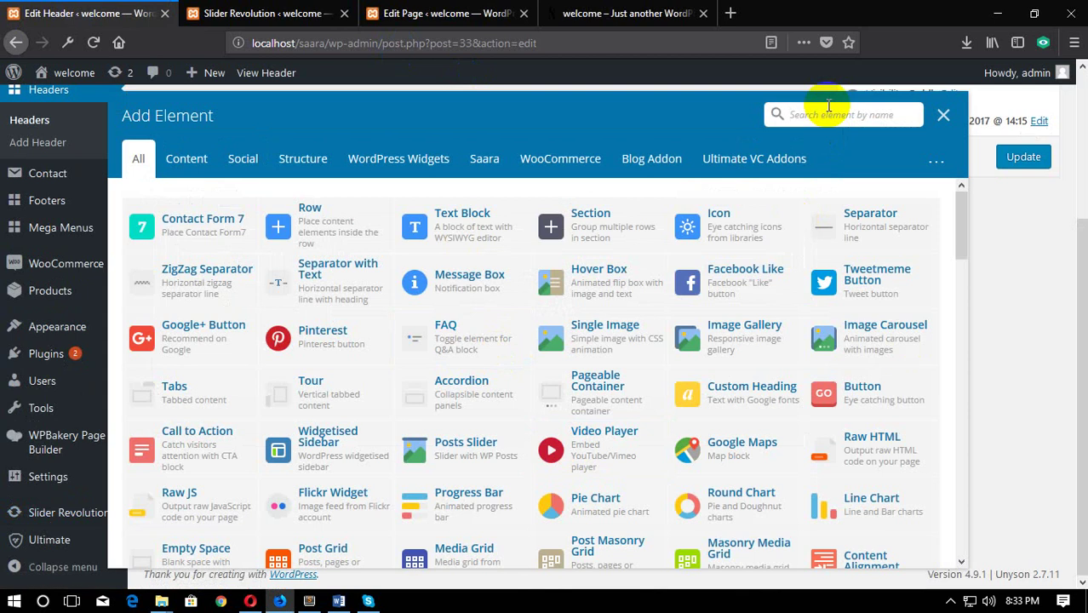
text(rev)
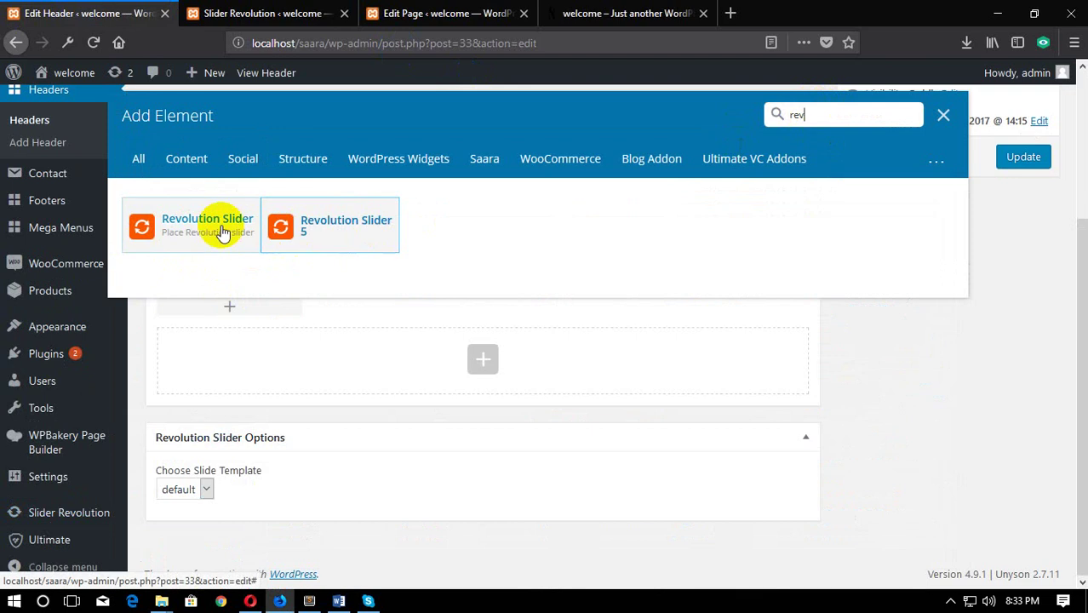
click(177, 226)
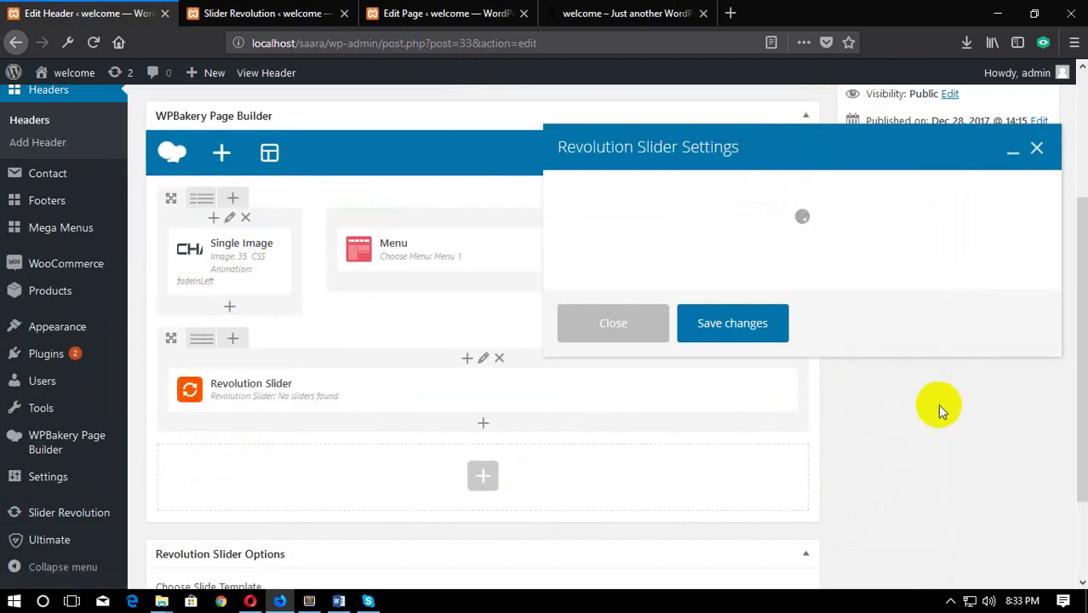
Step: Keep Ken Burns Slider Fullwidth as the element's slider and save the Revolution Slider settings
click(604, 233)
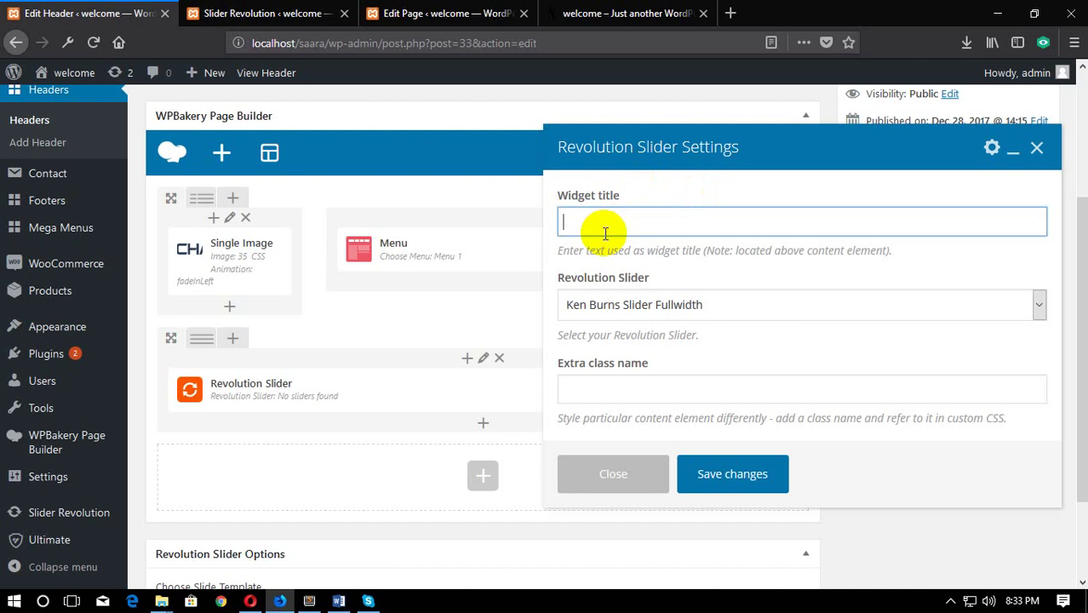
click(729, 308)
click(729, 310)
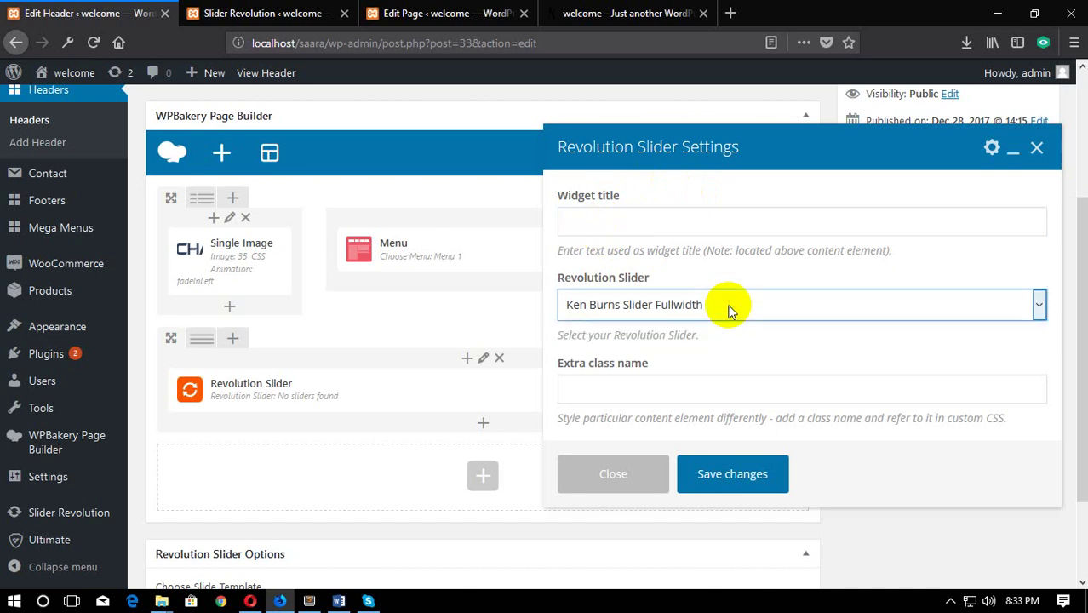
scroll(724, 408, down, 2)
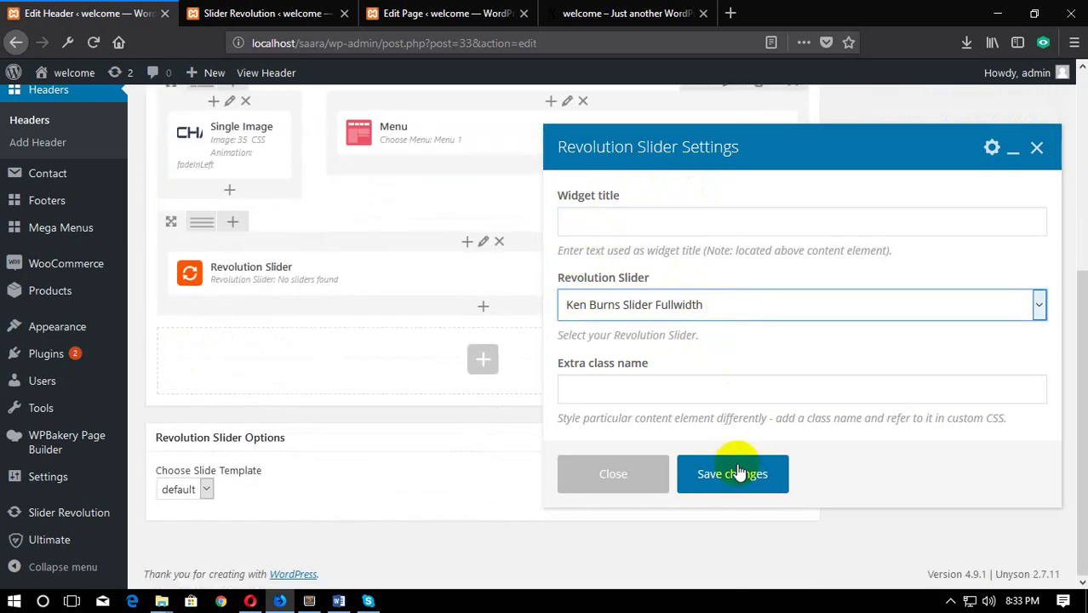
click(746, 474)
Step: Update the header and check the slider and the gap above it on the live site
scroll(916, 413, up, 2)
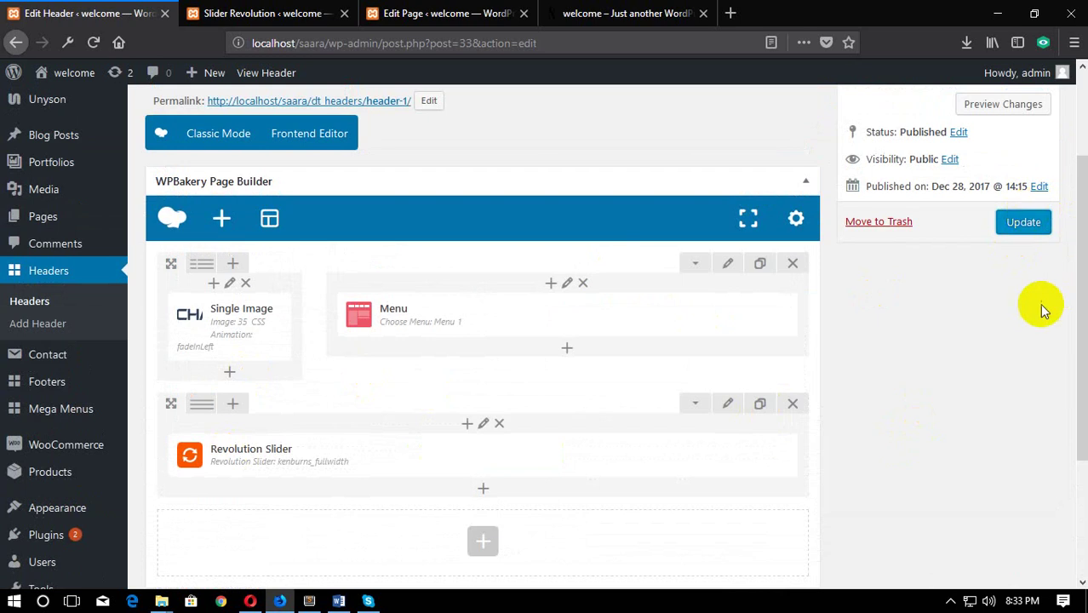
click(1018, 223)
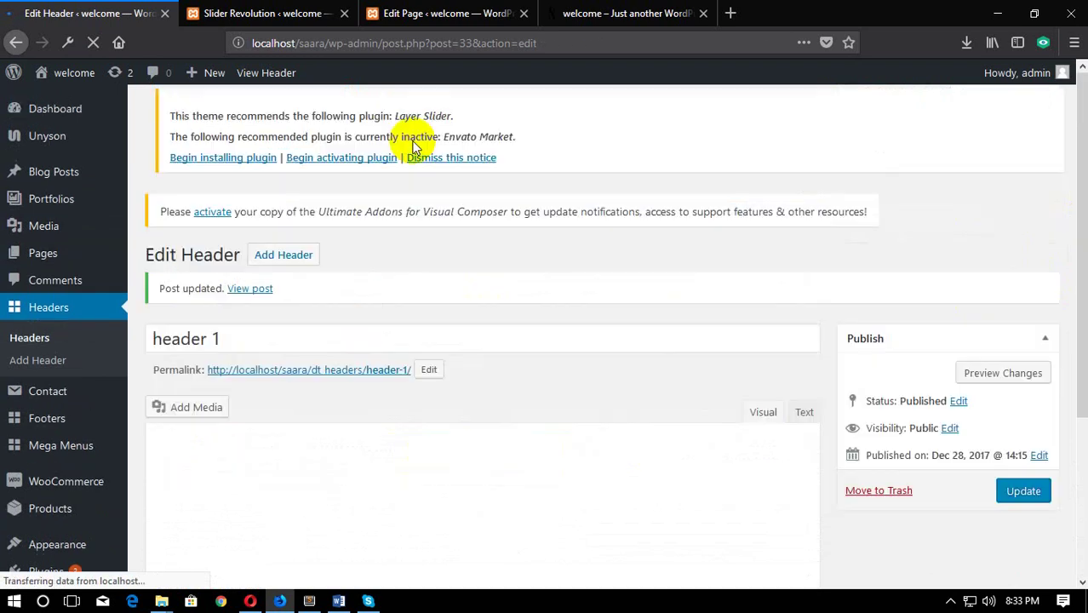
click(401, 13)
click(596, 13)
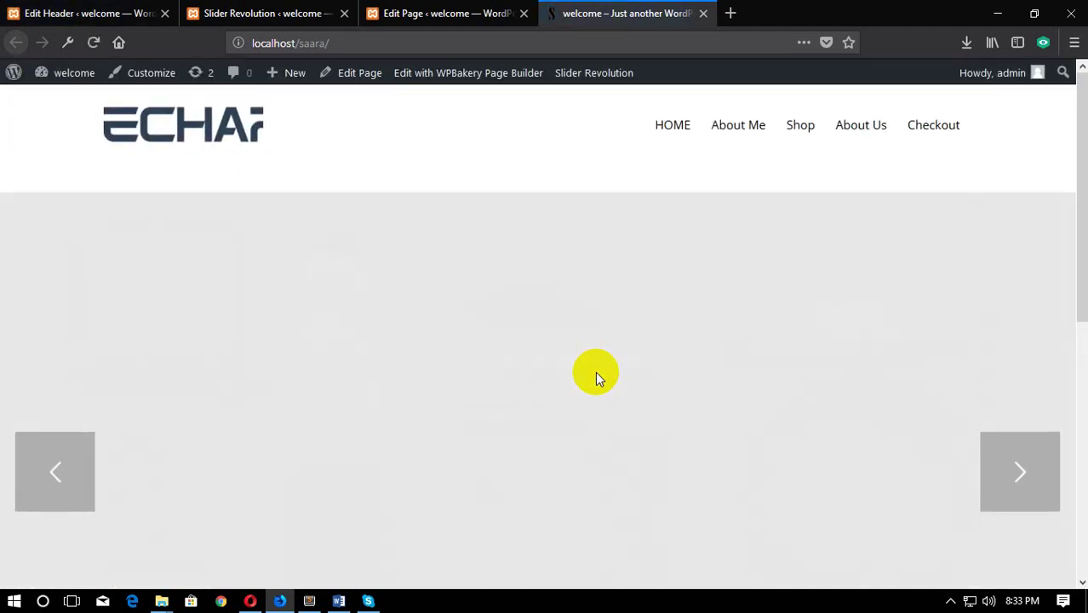
scroll(596, 341, down, 4)
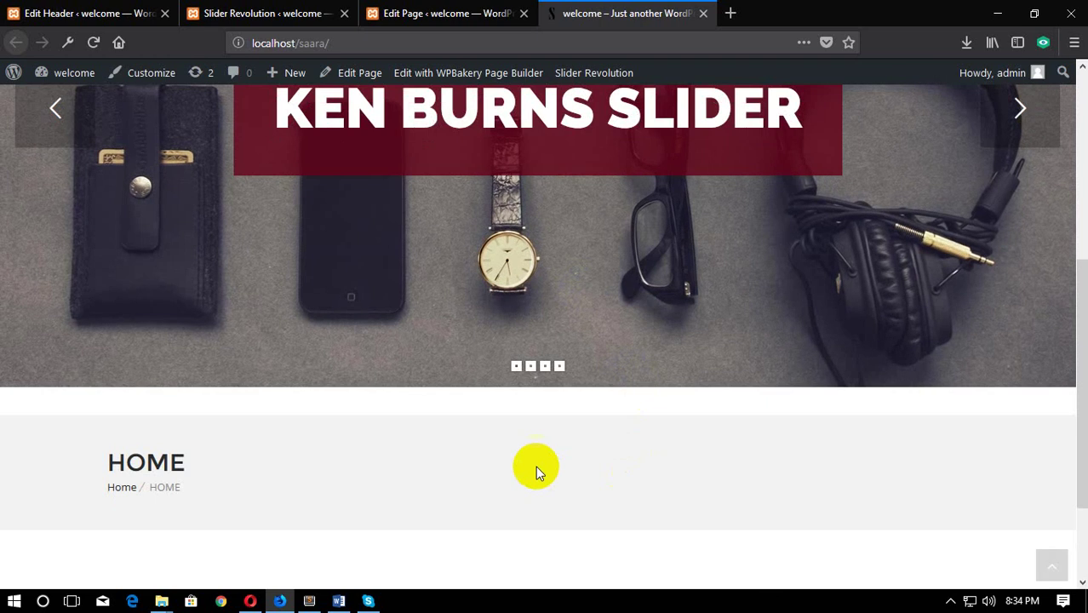
scroll(544, 454, up, 4)
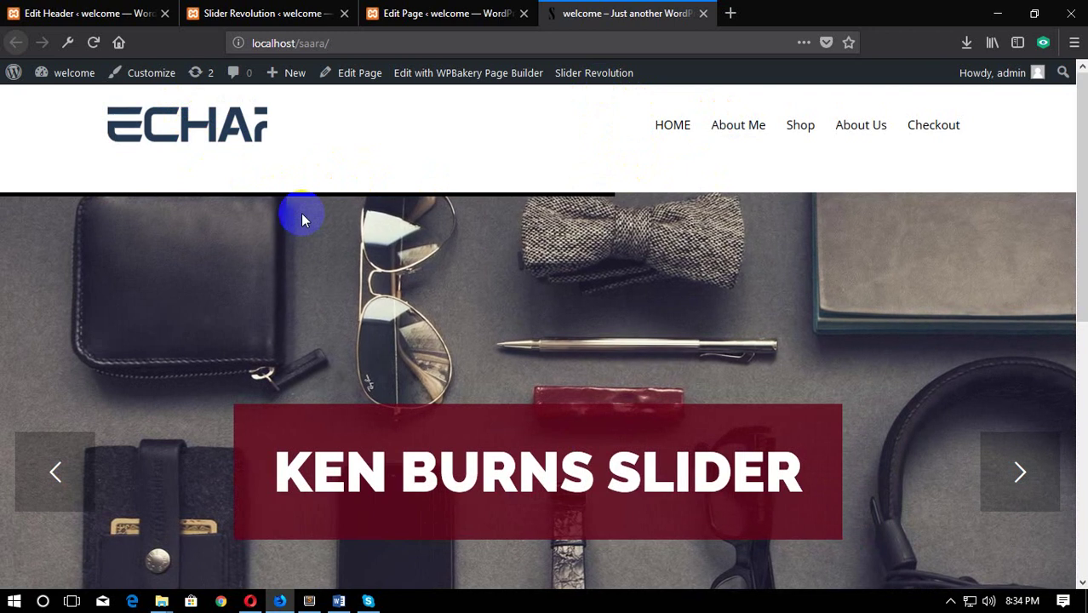
scroll(335, 340, down, 3)
scroll(354, 408, up, 3)
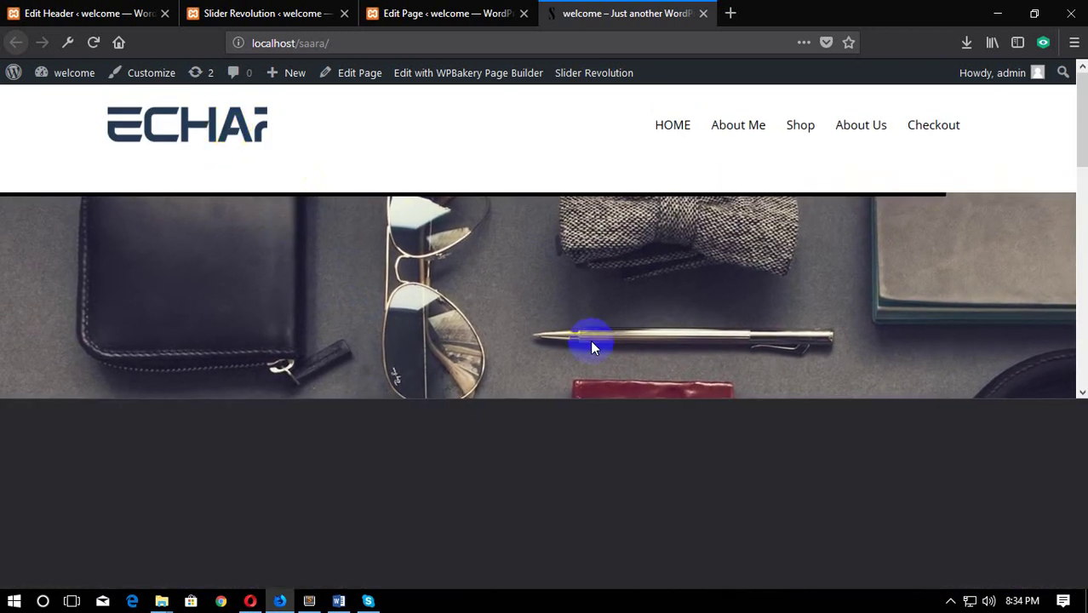
Step: Inspect the row holding the logo and menu with the browser's developer tools on the live site
key(F12)
click(14, 412)
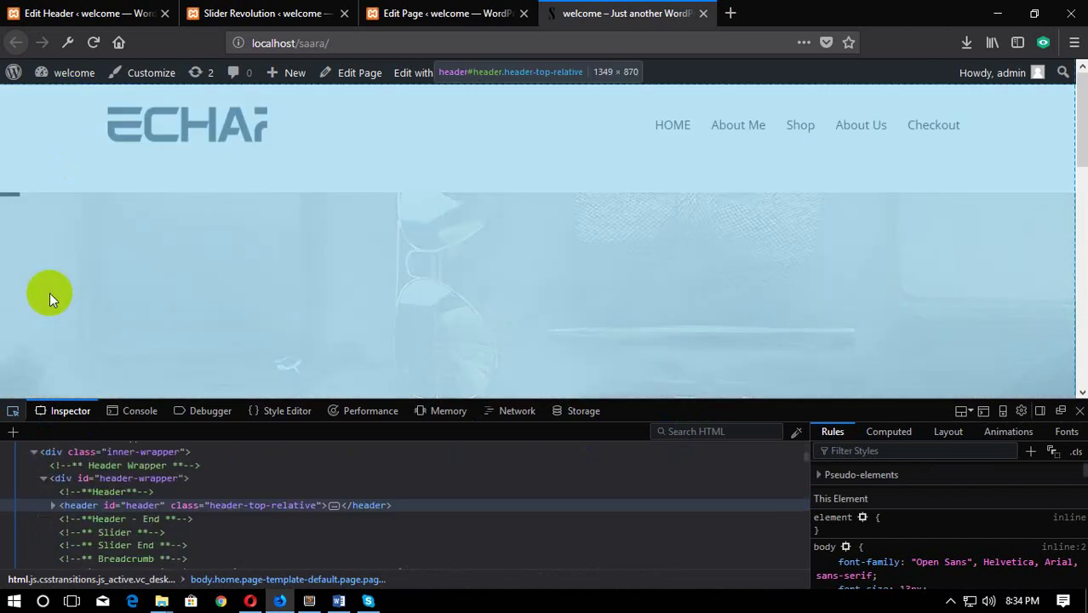
click(43, 132)
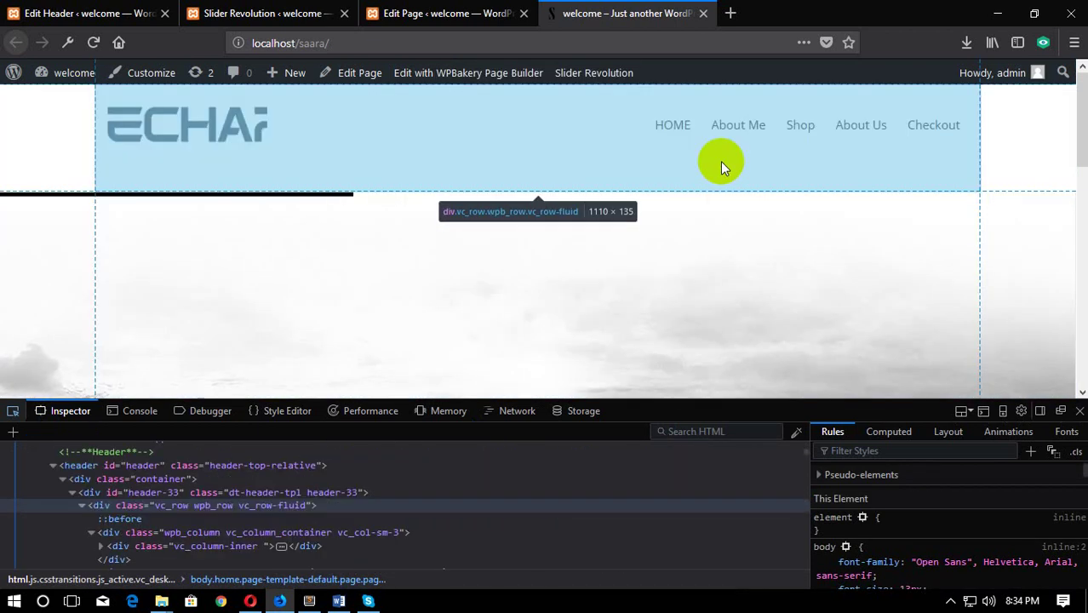
click(950, 160)
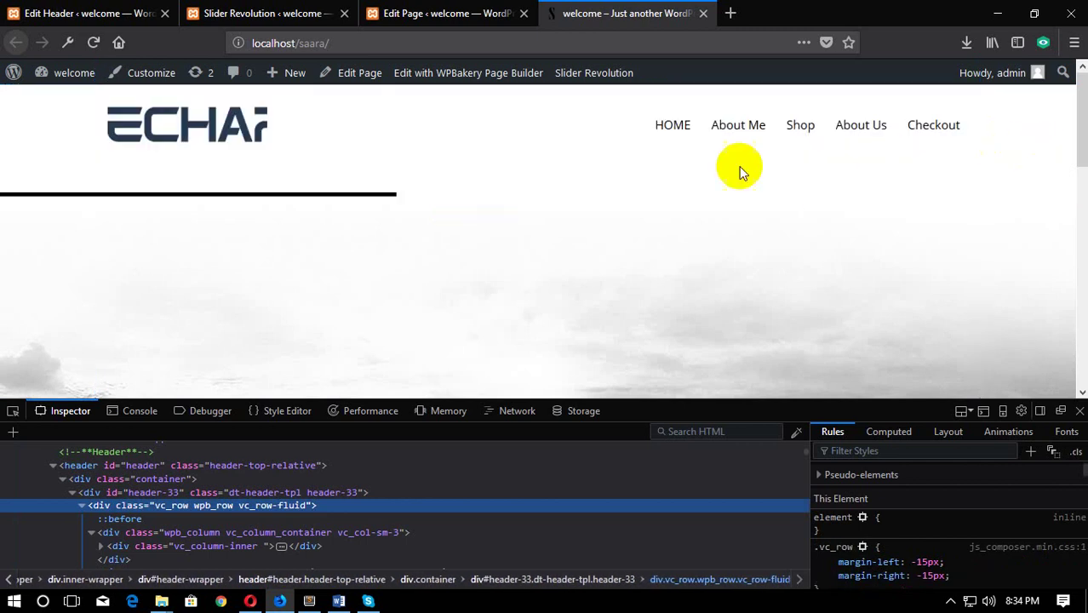
click(13, 410)
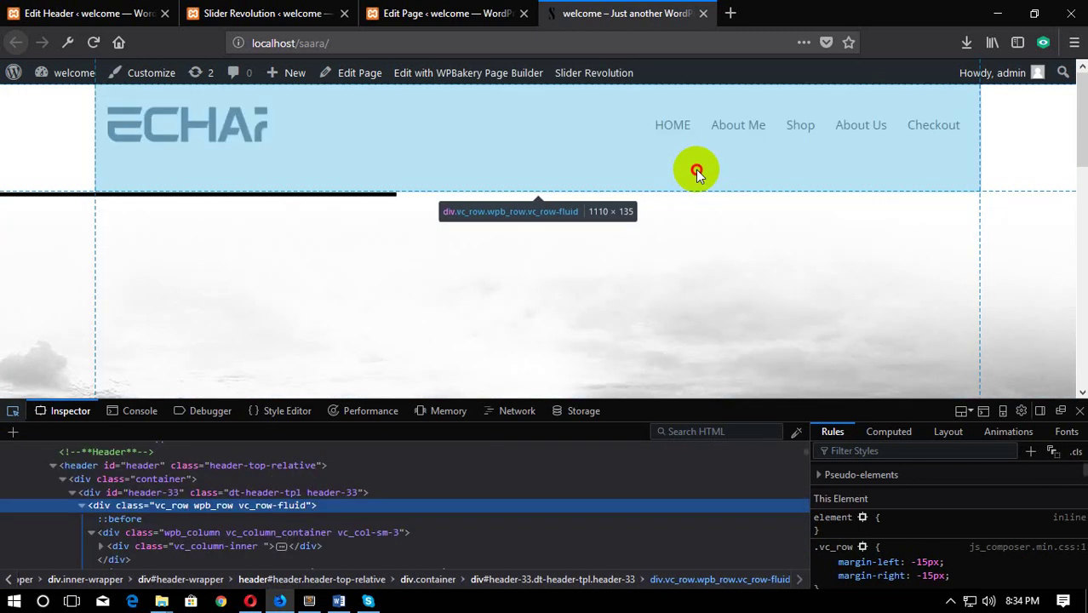
click(696, 170)
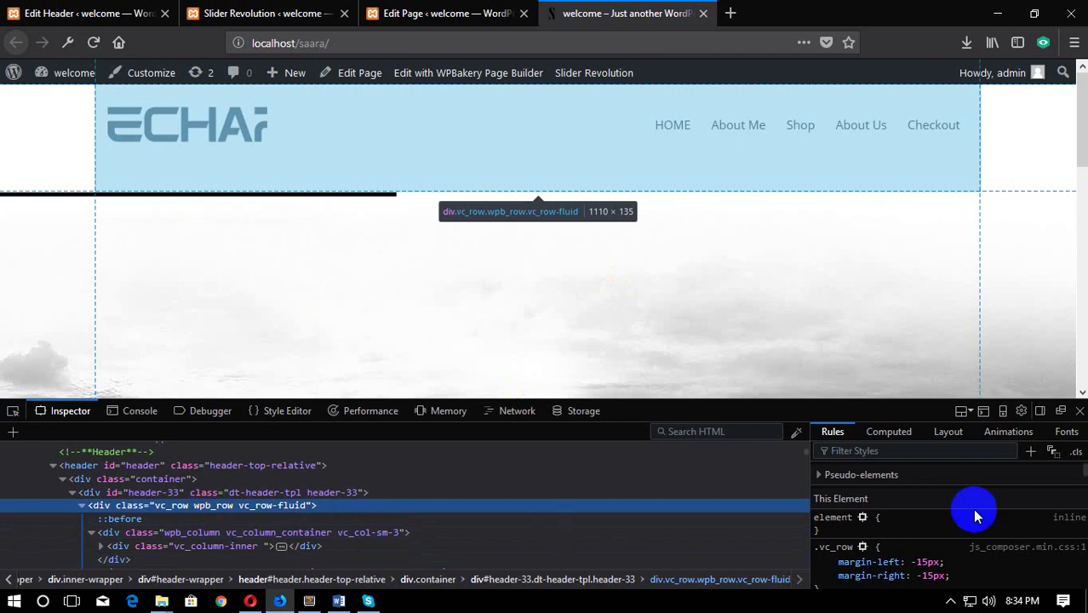
Step: Add a margin-bottom of -15px to the .vc_row style rule in the inspector
scroll(979, 519, down, 2)
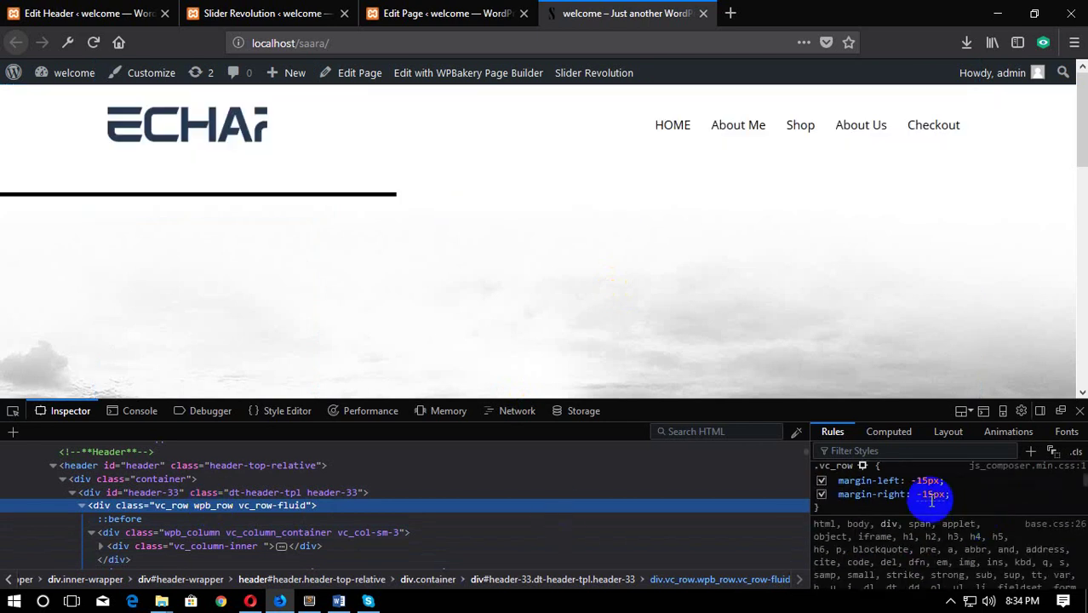
click(965, 502)
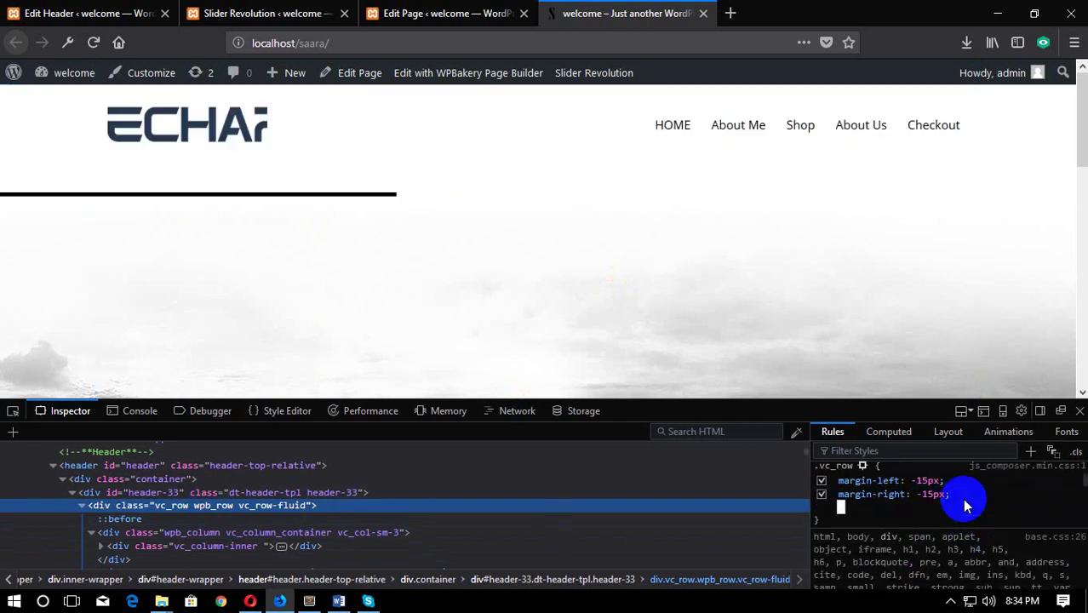
key(Right)
text(-)
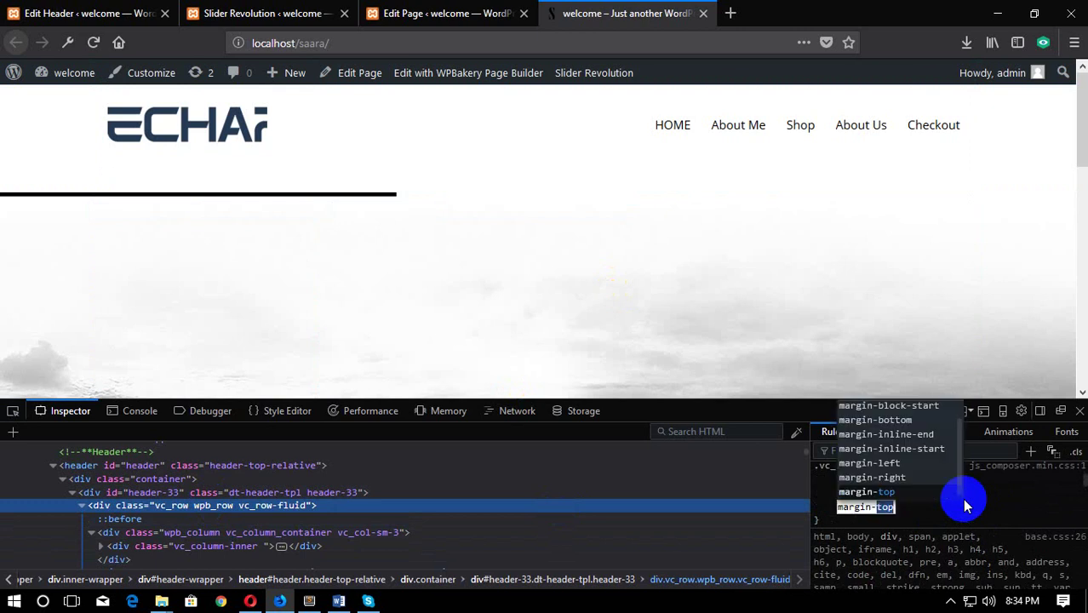
text(b)
key(Tab)
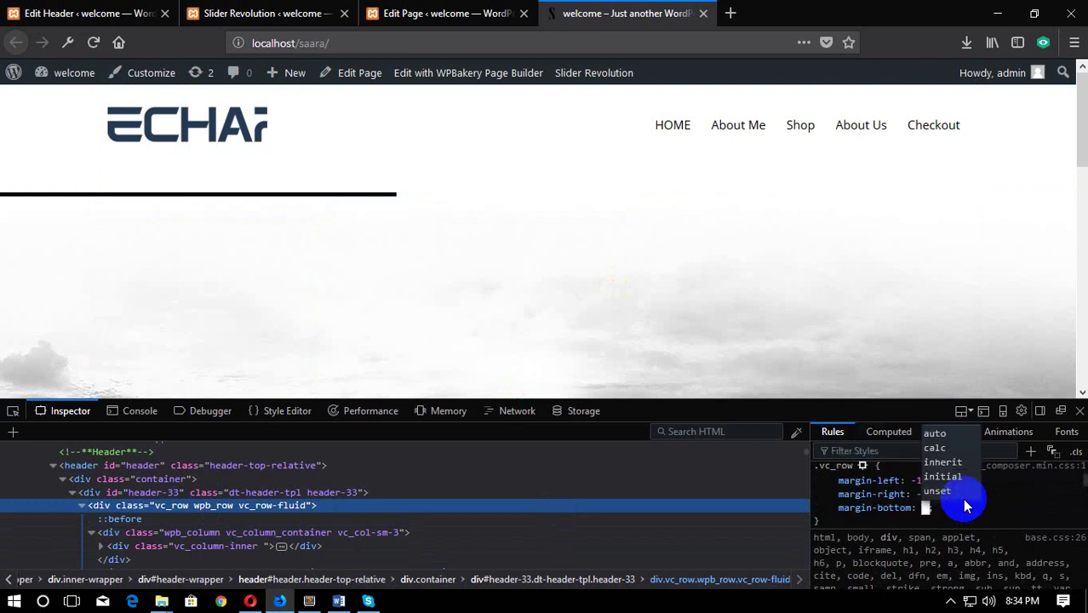
text(-15)
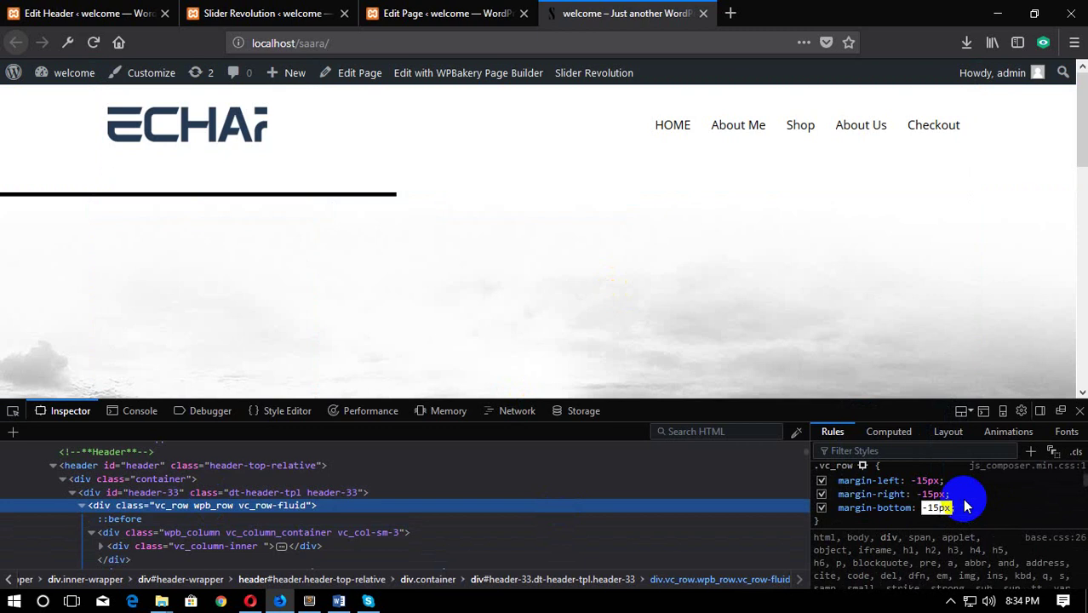
Step: Check the gap above the slider with the trial row margin applied, and close the developer tools
click(1003, 494)
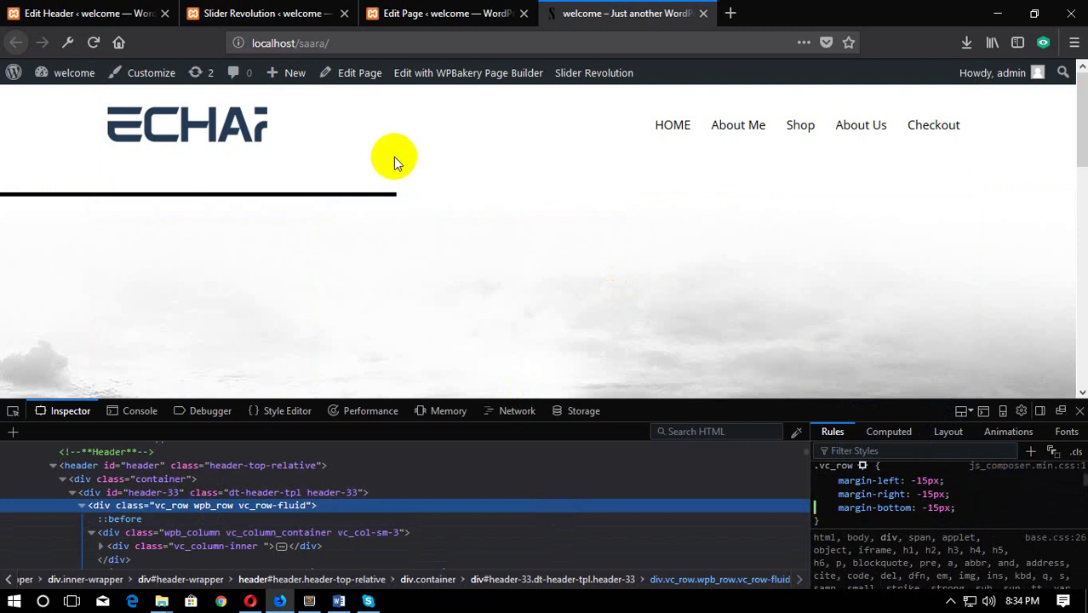
scroll(869, 528, up, 3)
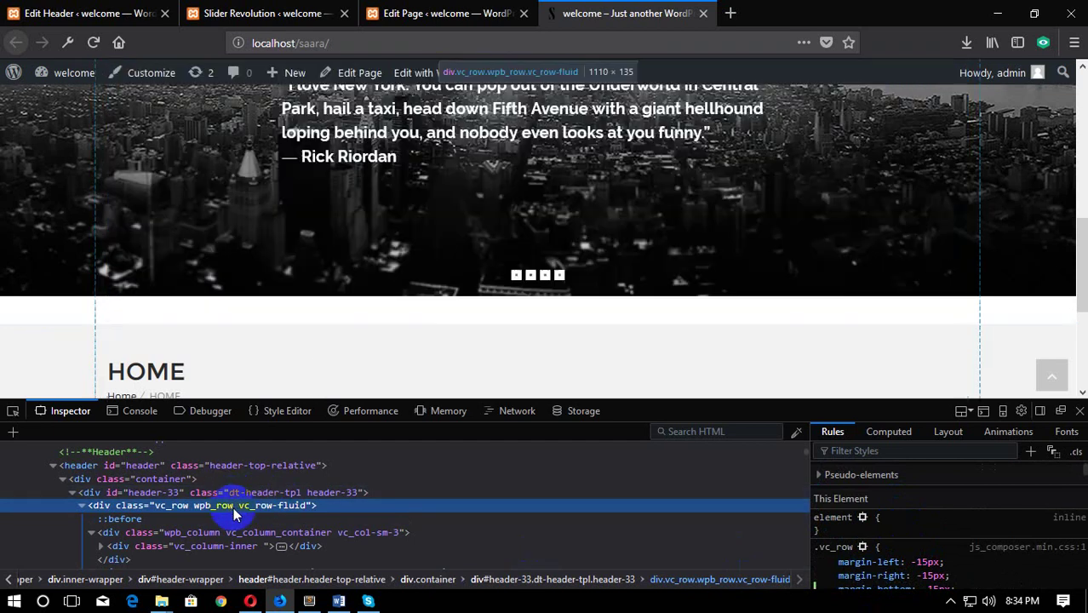
scroll(550, 235, up, 5)
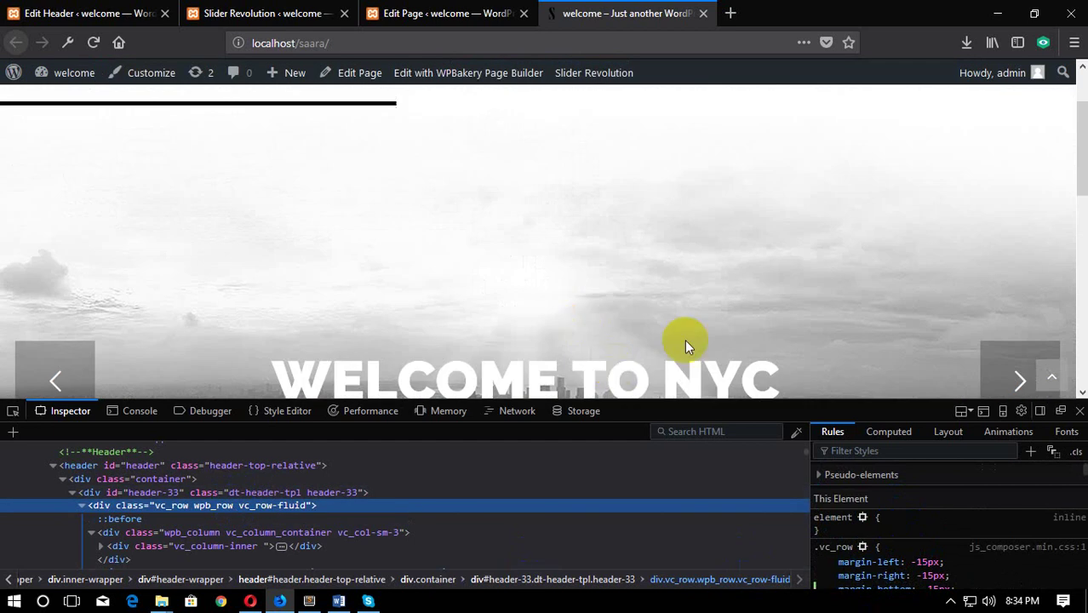
click(1082, 412)
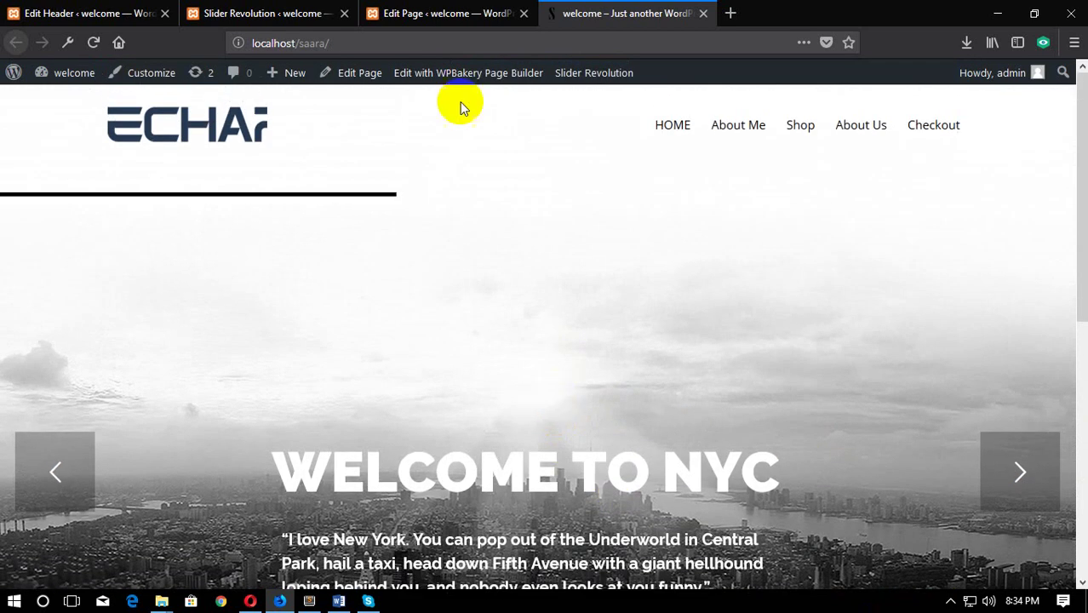
Step: In the header editor, set the top margin of the Revolution Slider row to -15px and save the row settings
click(85, 13)
click(596, 13)
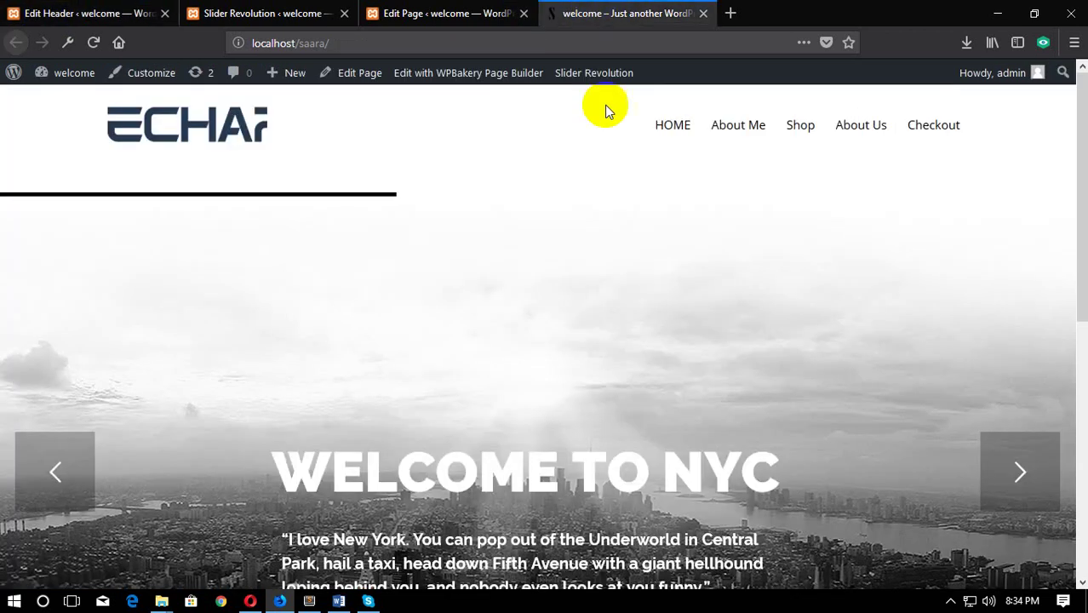
click(85, 13)
scroll(590, 403, down, 3)
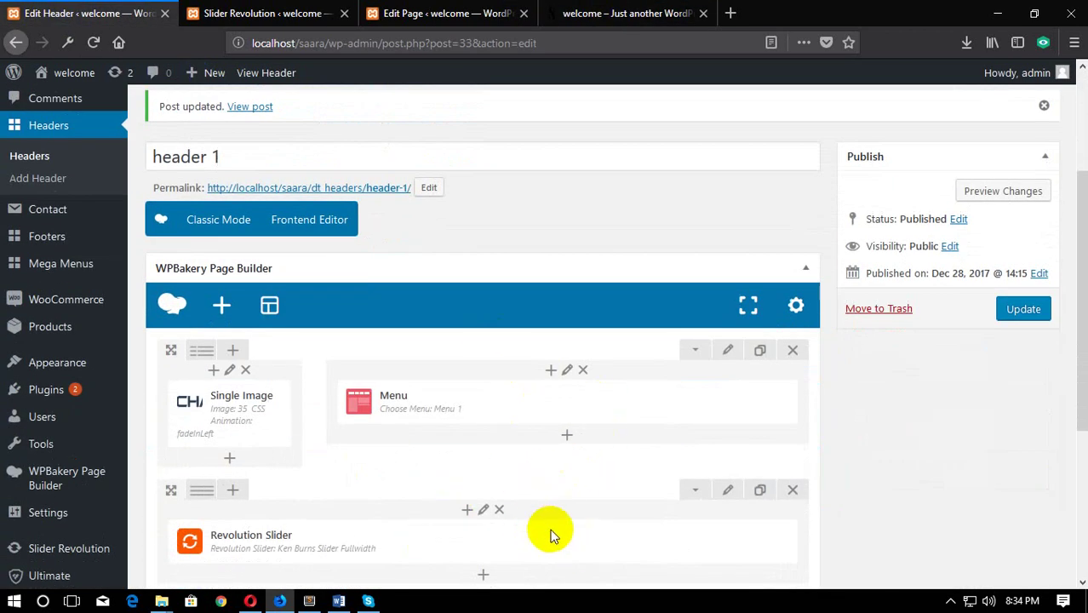
scroll(596, 460, down, 2)
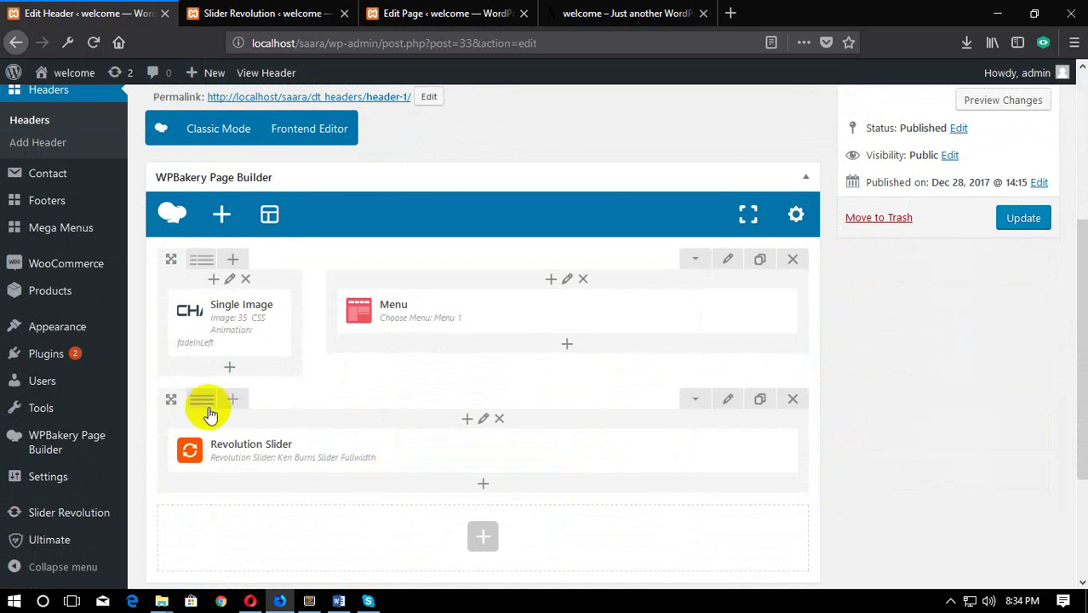
drag(292, 420, 728, 407)
click(728, 402)
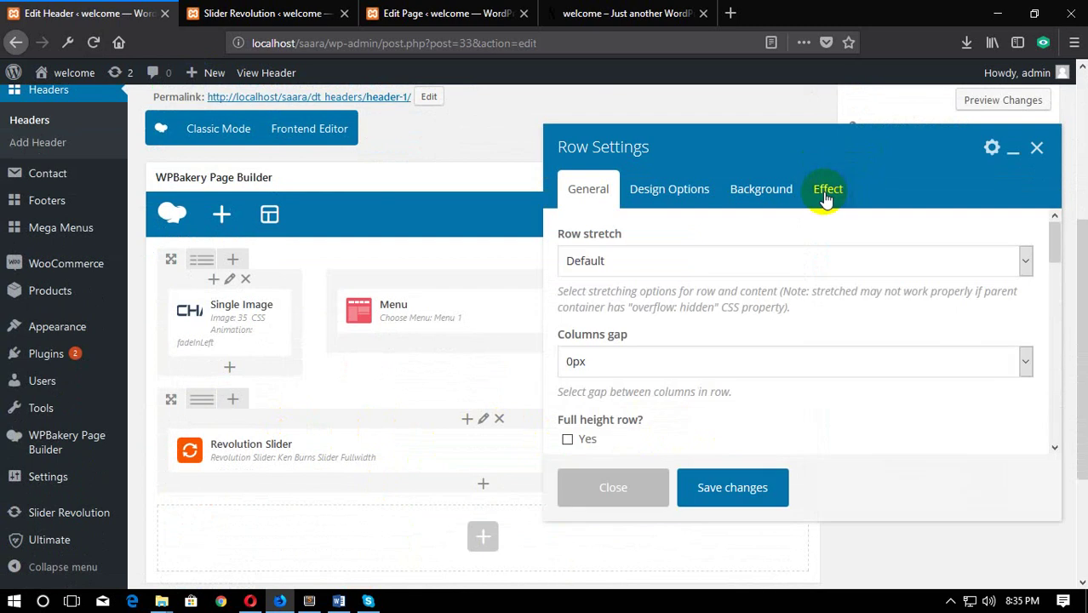
click(664, 188)
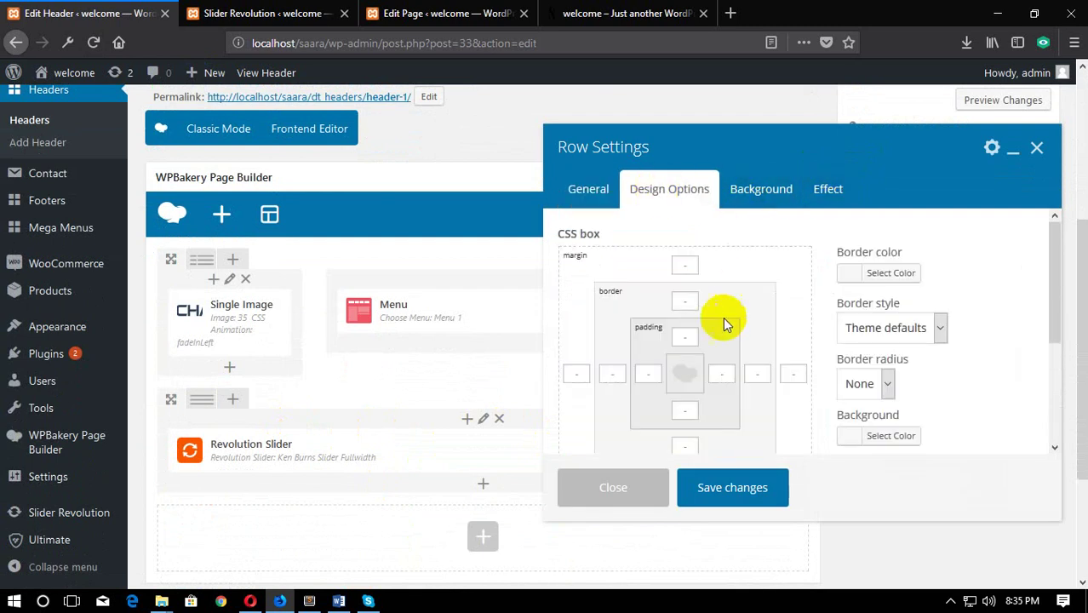
click(686, 262)
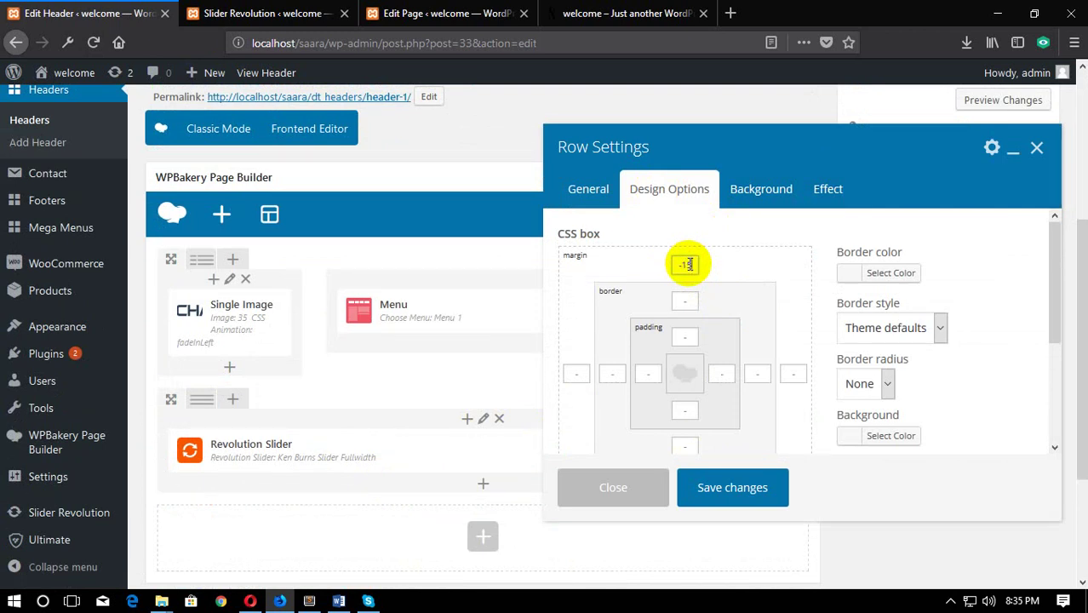
click(743, 486)
Step: Update the header and reload the live site to check the gap between menu and slider
click(1022, 218)
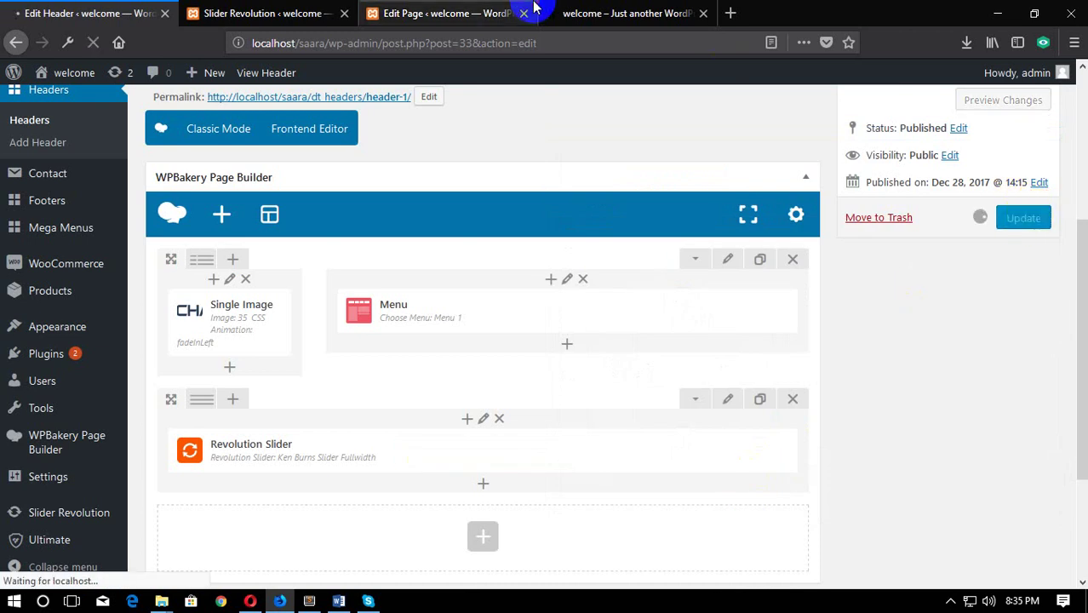
click(596, 16)
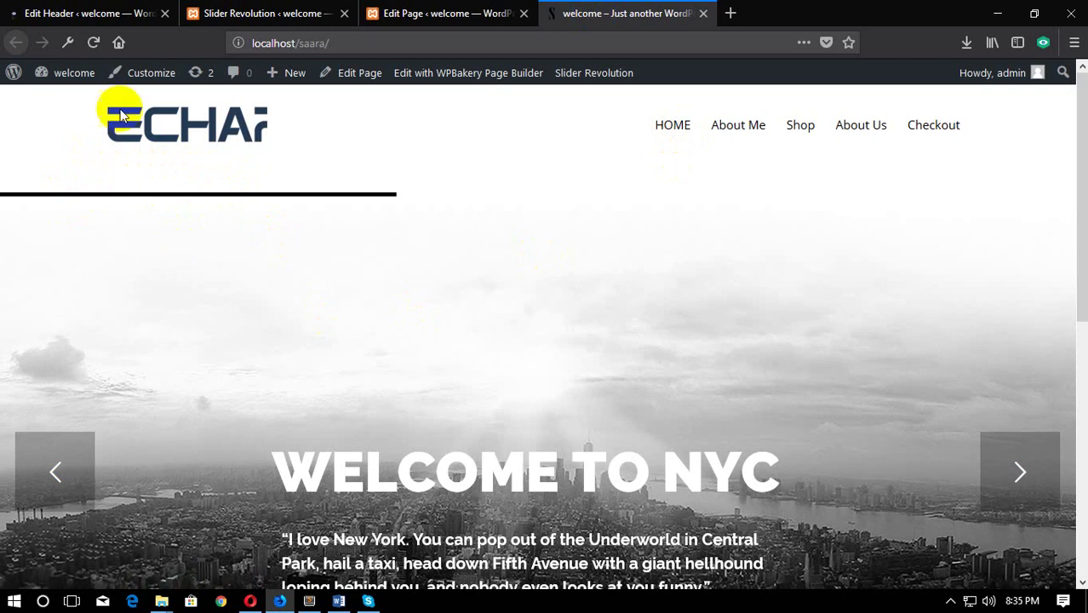
key(F5)
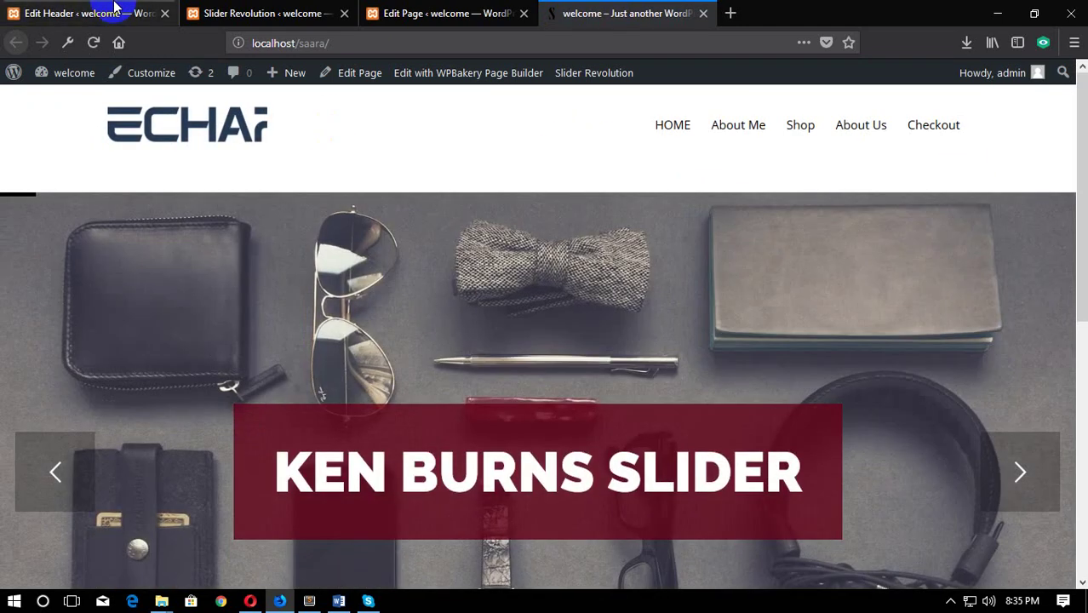
Step: Set the Revolution Slider row's top padding, bottom padding and bottom margin to -15px and save the row settings
click(63, 11)
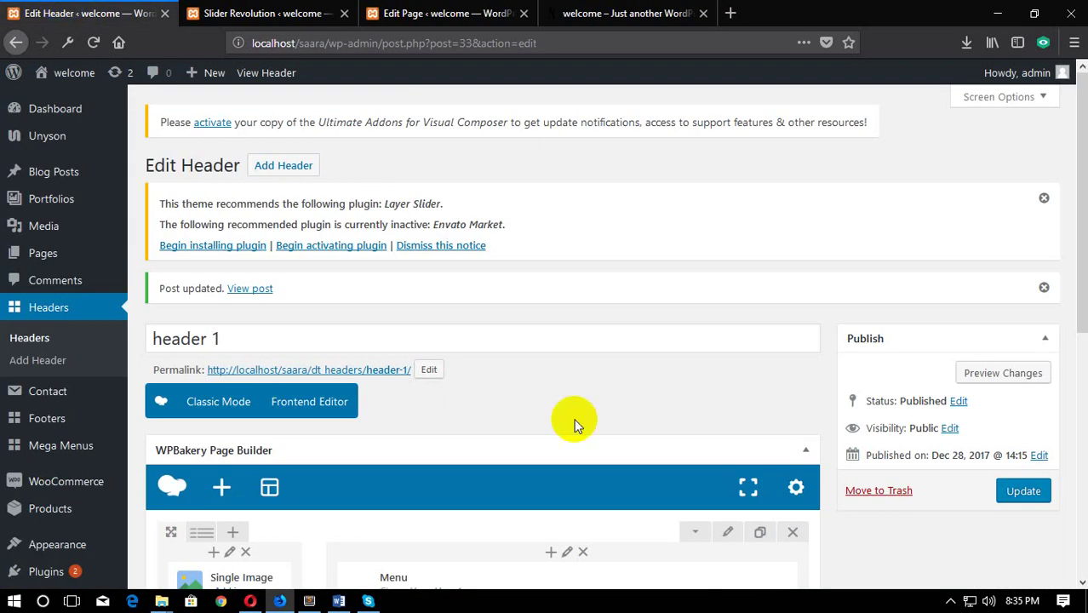
scroll(627, 425, down, 5)
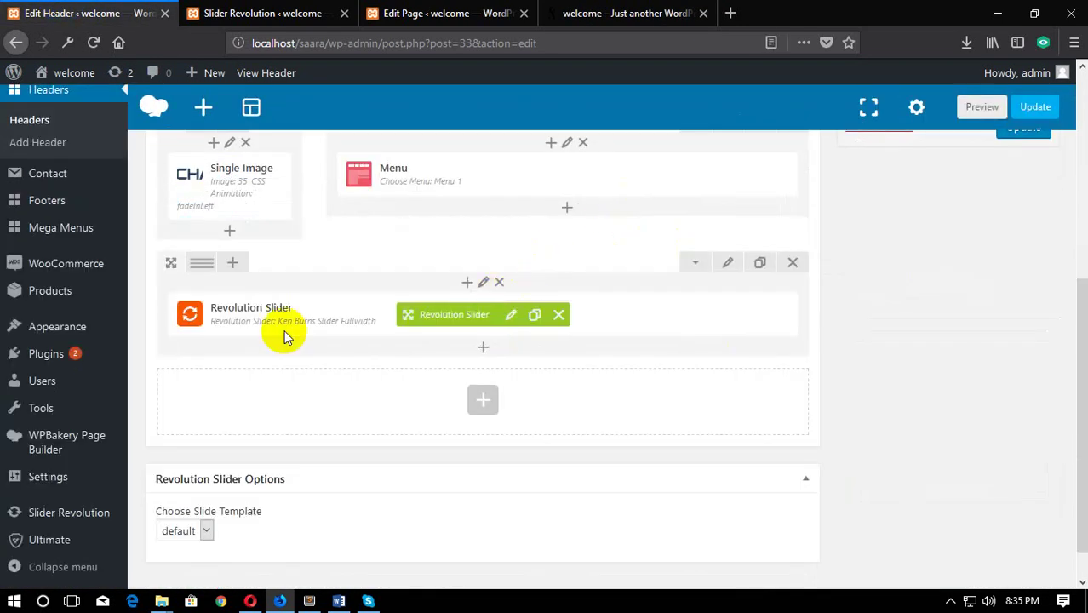
click(723, 263)
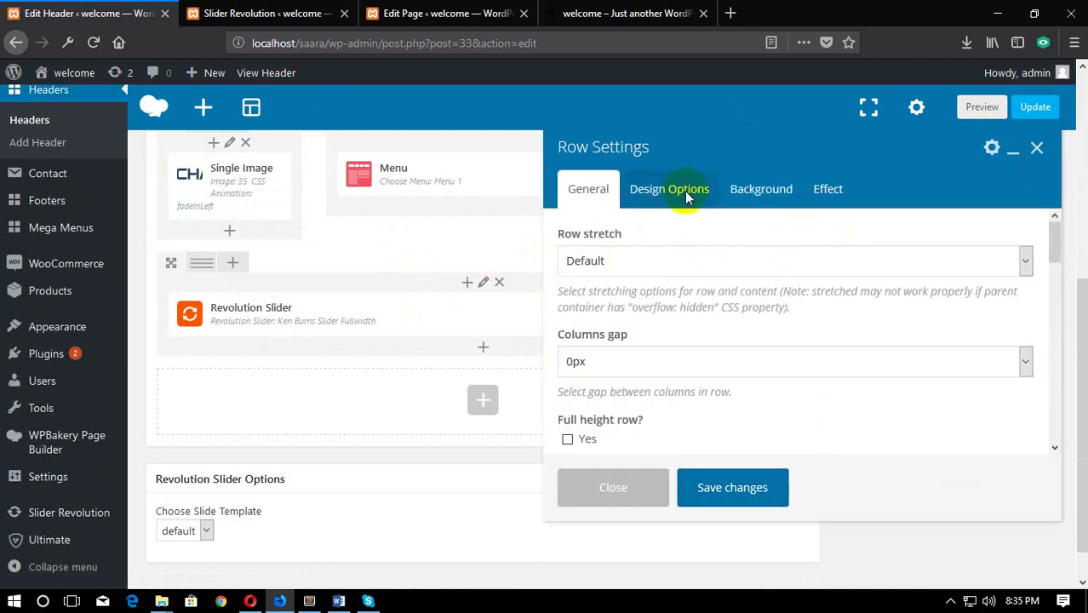
click(680, 192)
scroll(673, 370, down, 2)
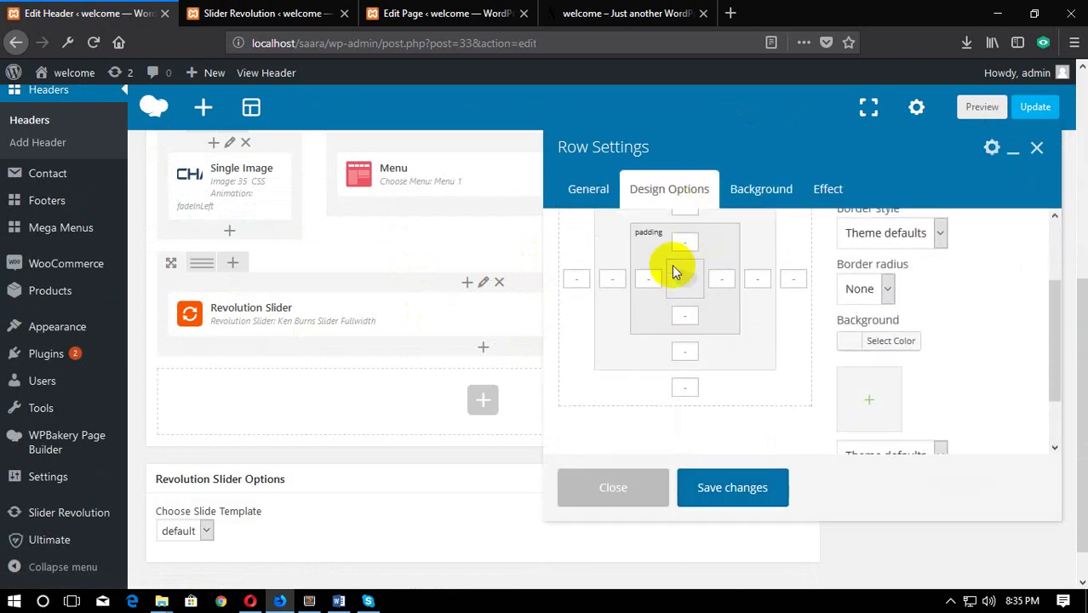
scroll(675, 267, up, 2)
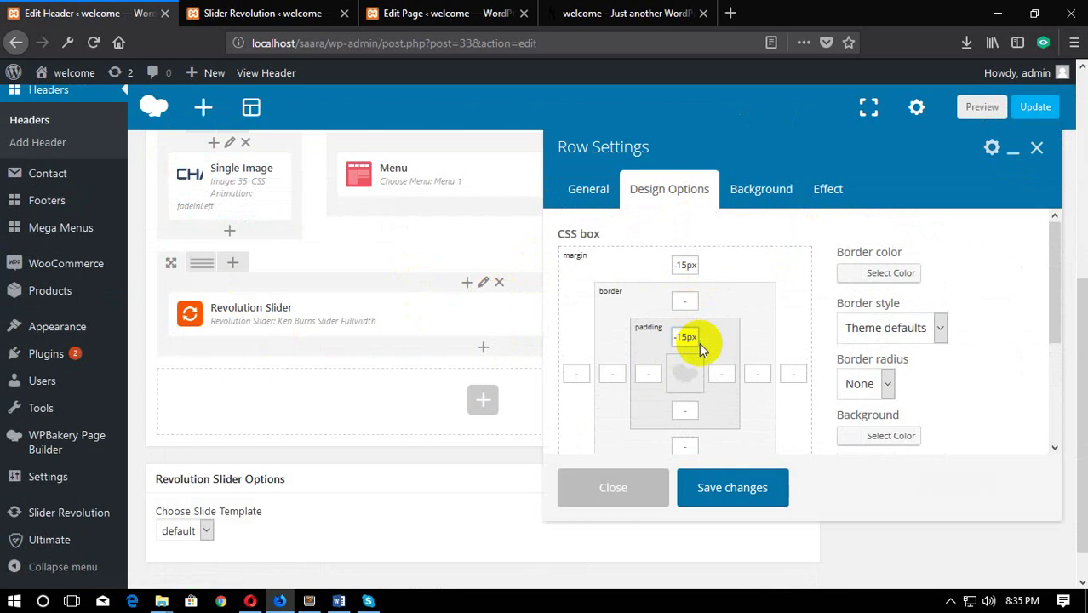
scroll(697, 343, down, 3)
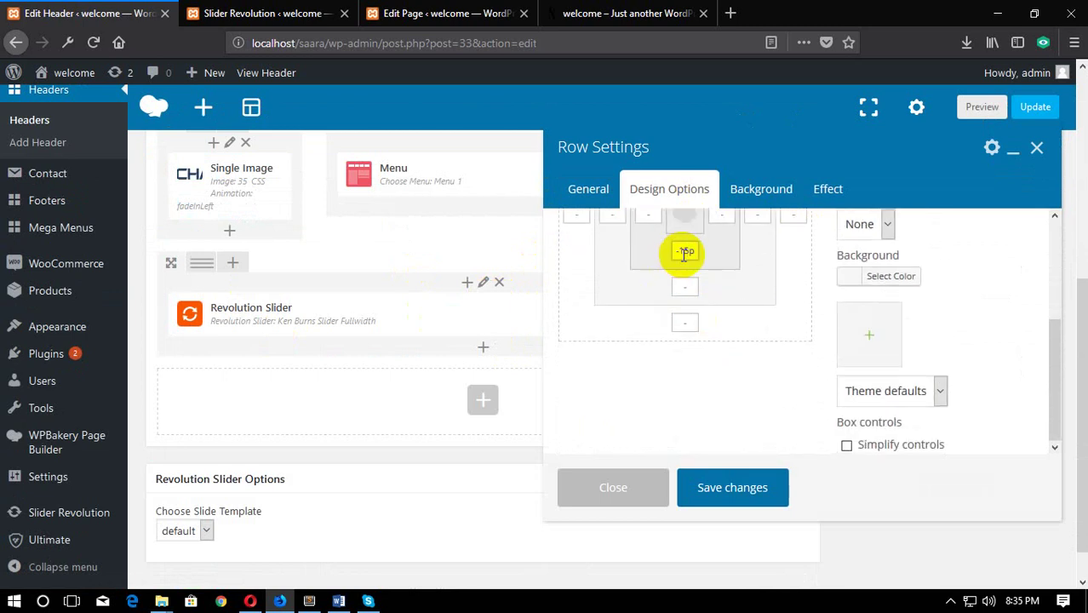
click(681, 330)
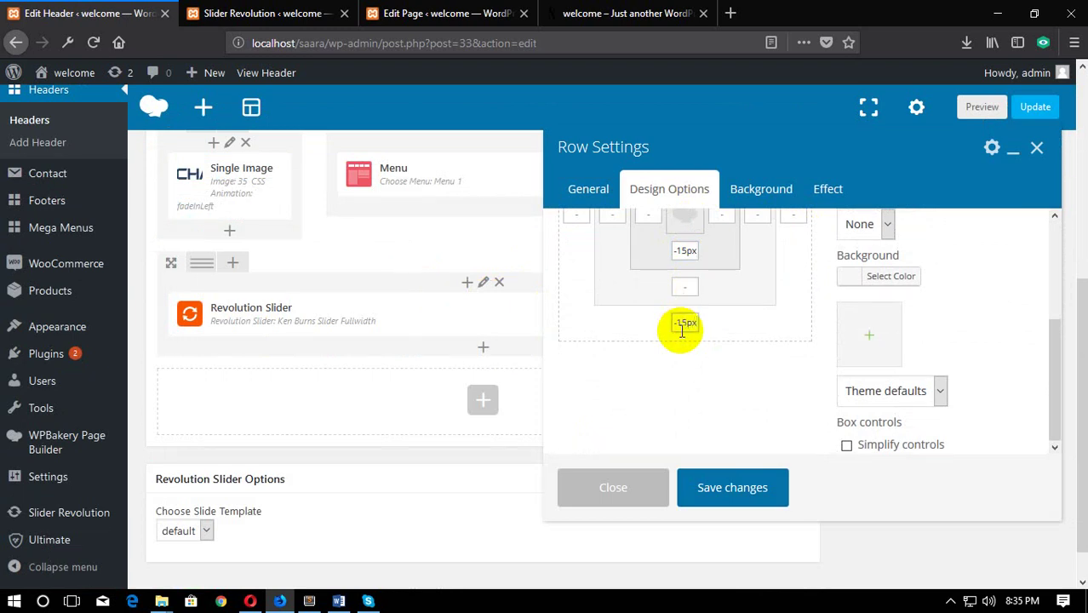
click(706, 483)
Step: Update the header and check the spacing above and below the slider on the live site
scroll(937, 253, up, 2)
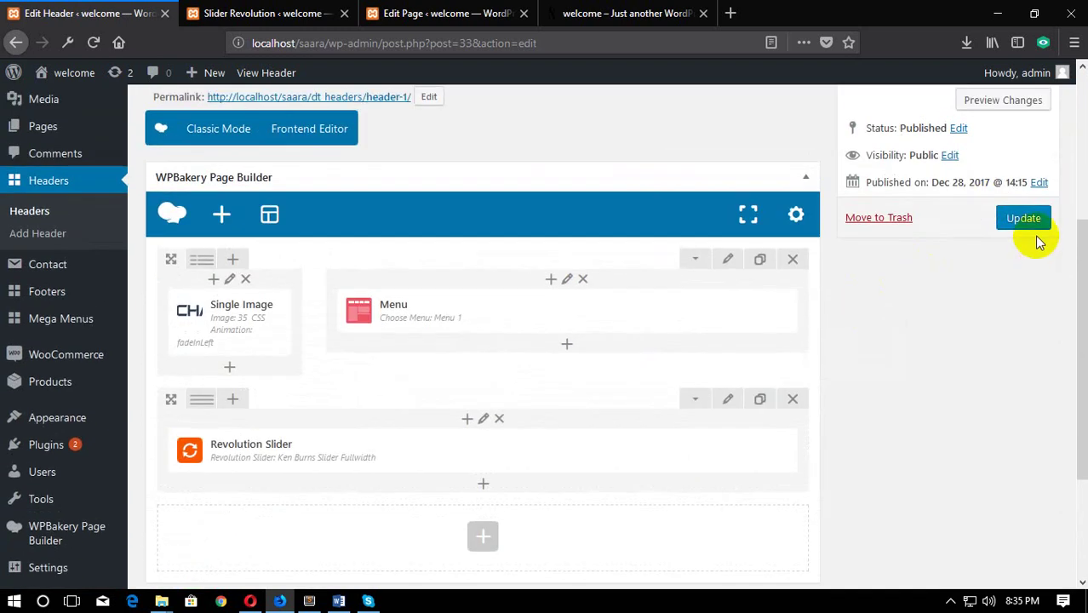
click(1024, 218)
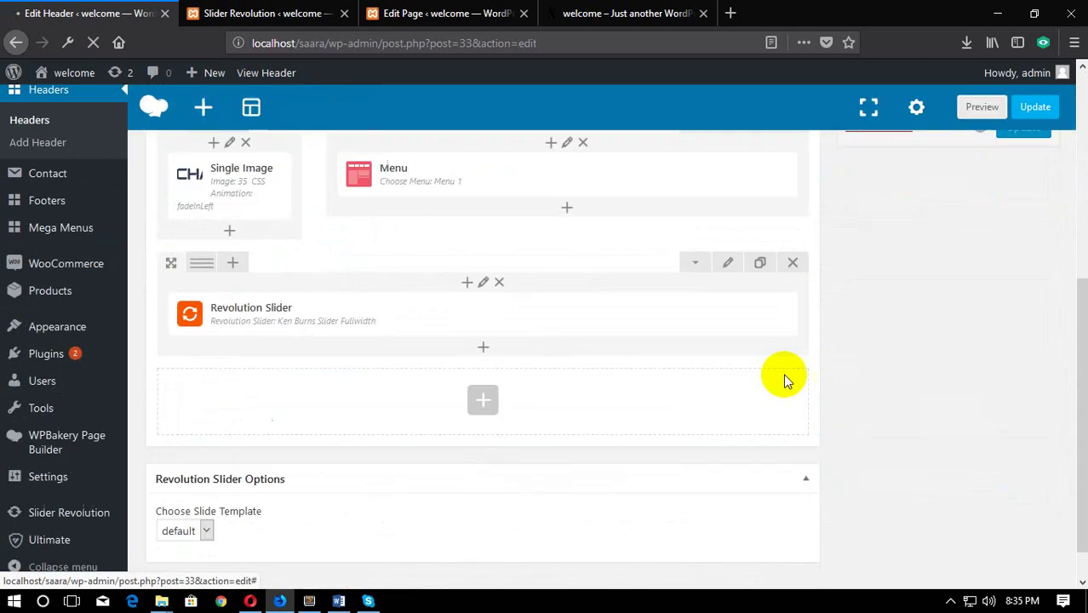
scroll(832, 308, up, 2)
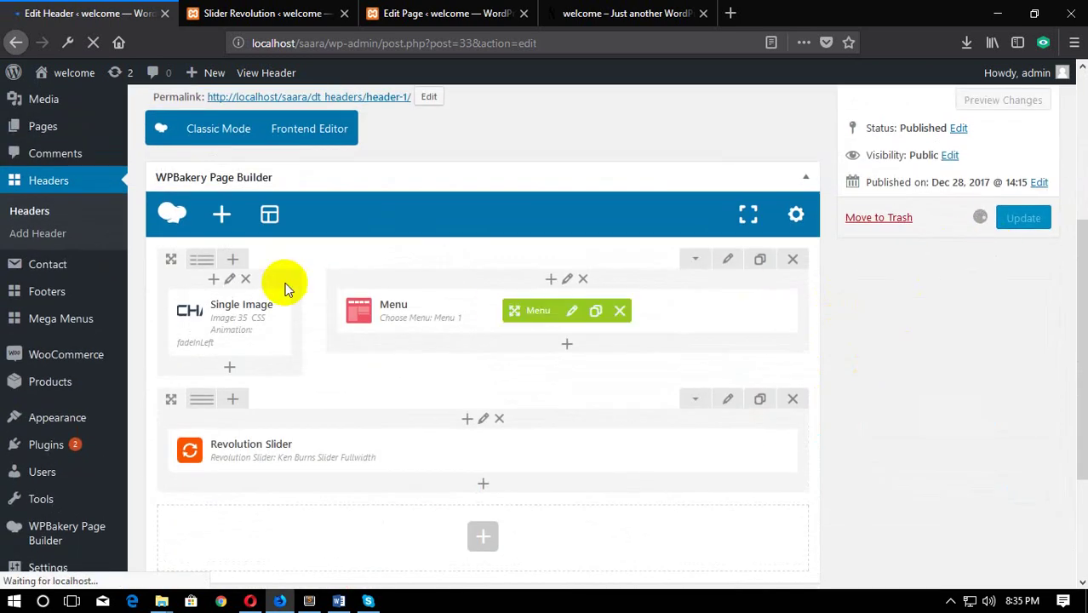
key(ctrl+Tab)
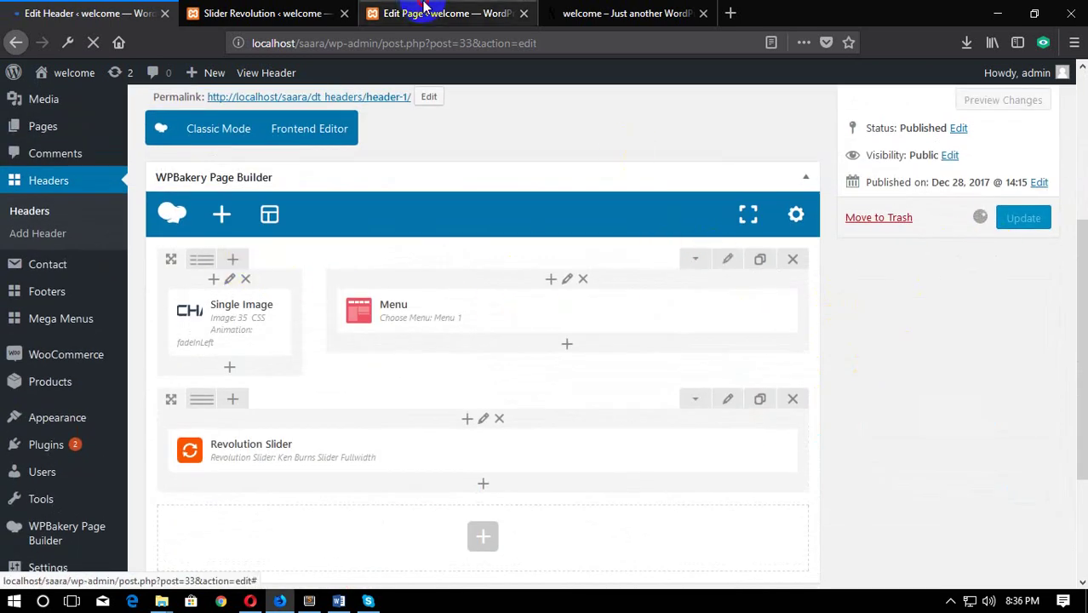
key(ctrl+Tab)
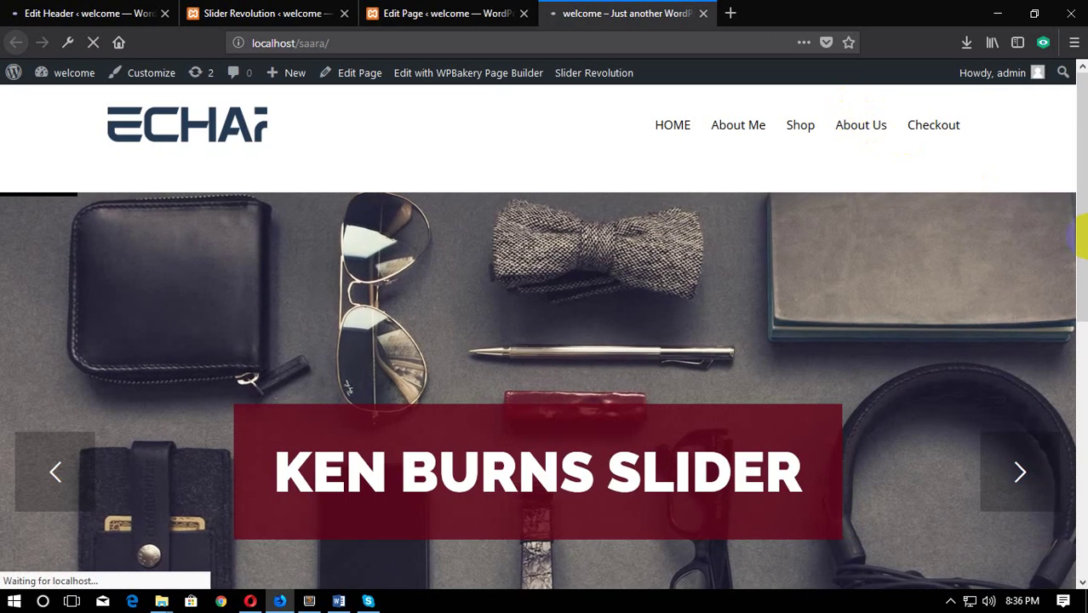
scroll(996, 275, down, 5)
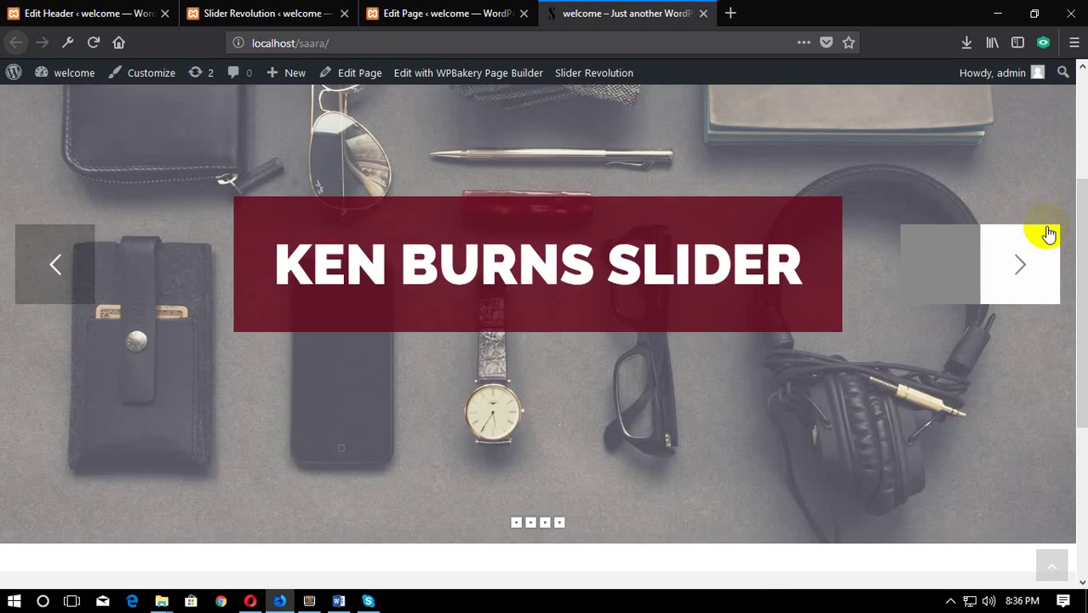
scroll(1046, 230, down, 4)
right_click(391, 296)
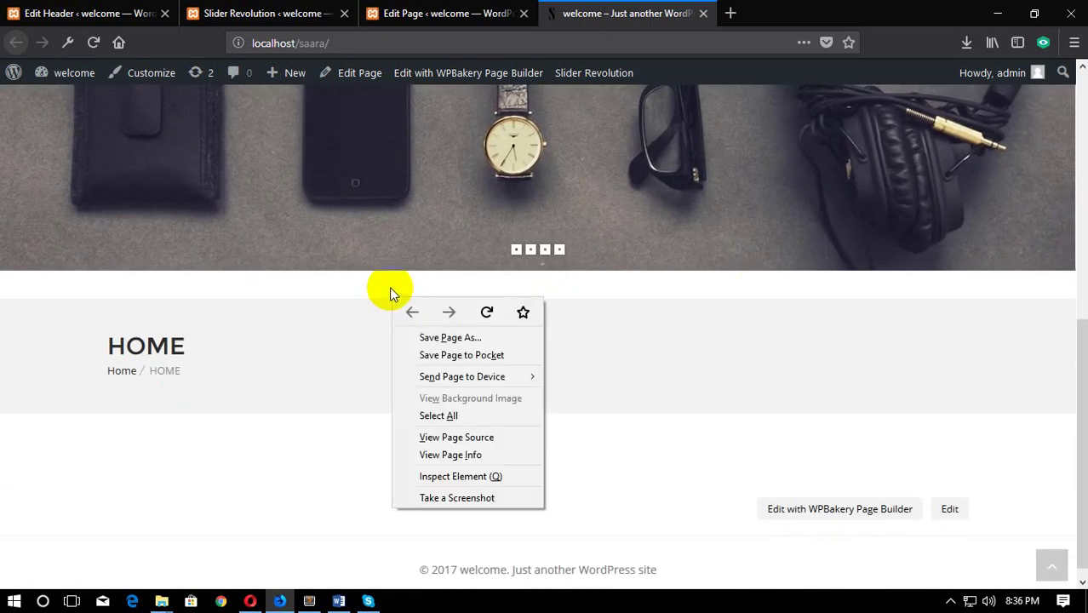
click(474, 504)
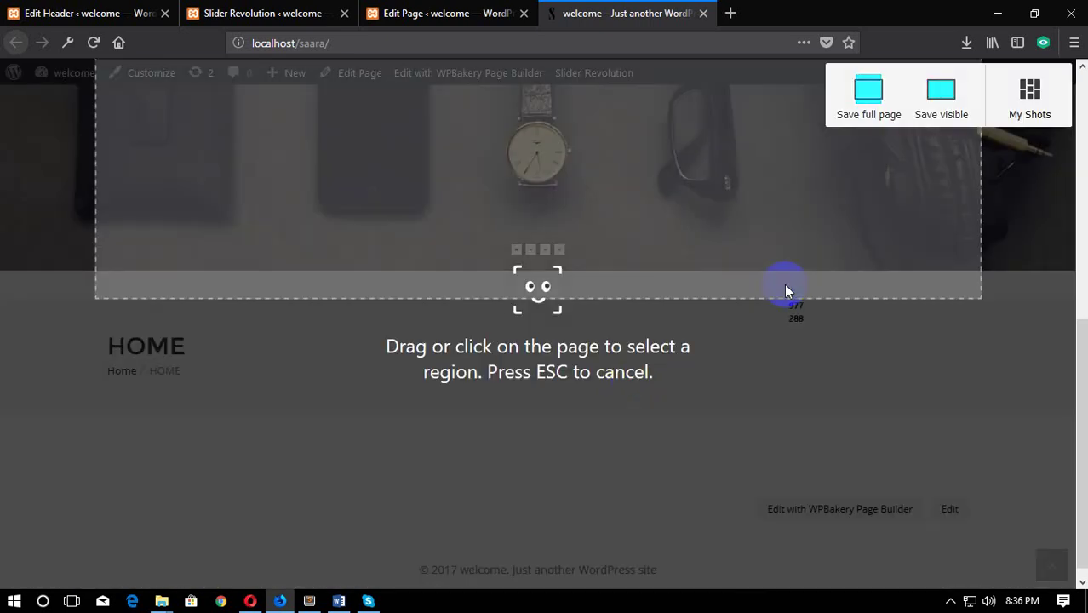
key(Escape)
Step: Inspect the white gap below the slider and examine the style rules of its vc_column-inner element
right_click(452, 299)
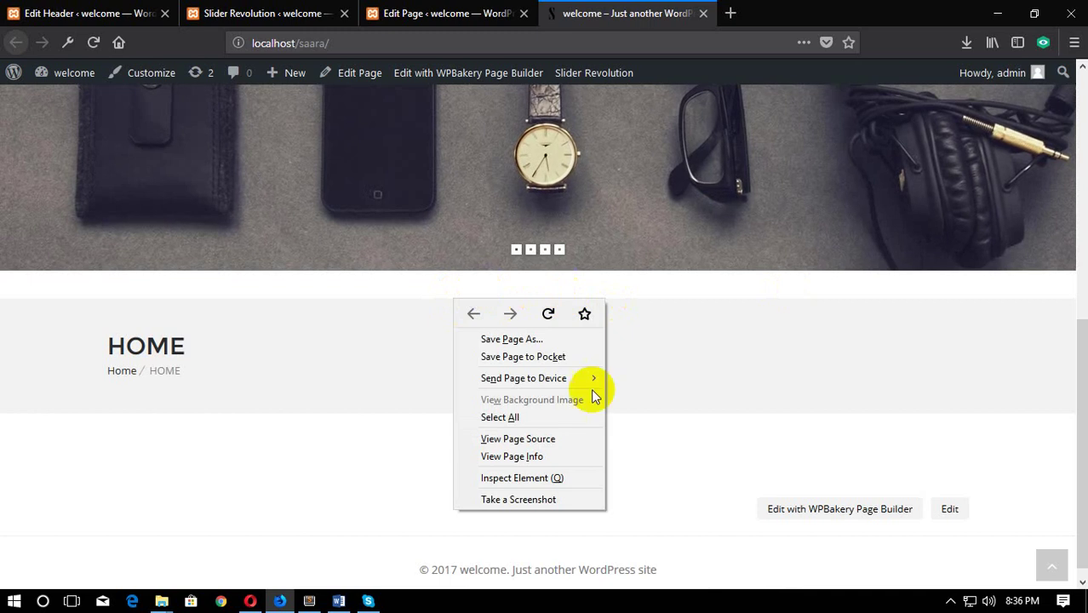
click(549, 479)
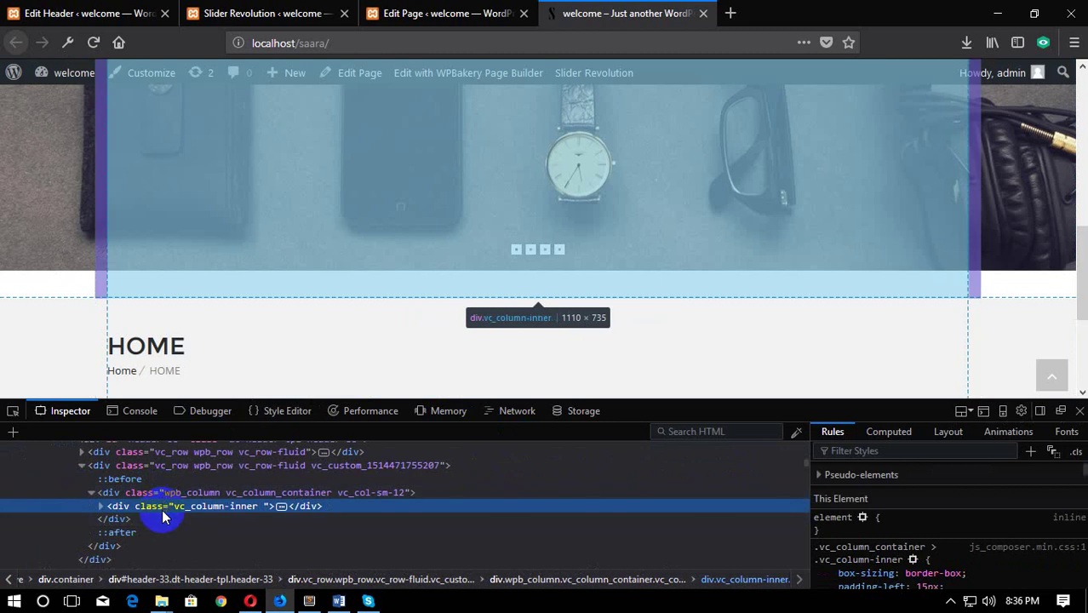
scroll(911, 536, down, 1)
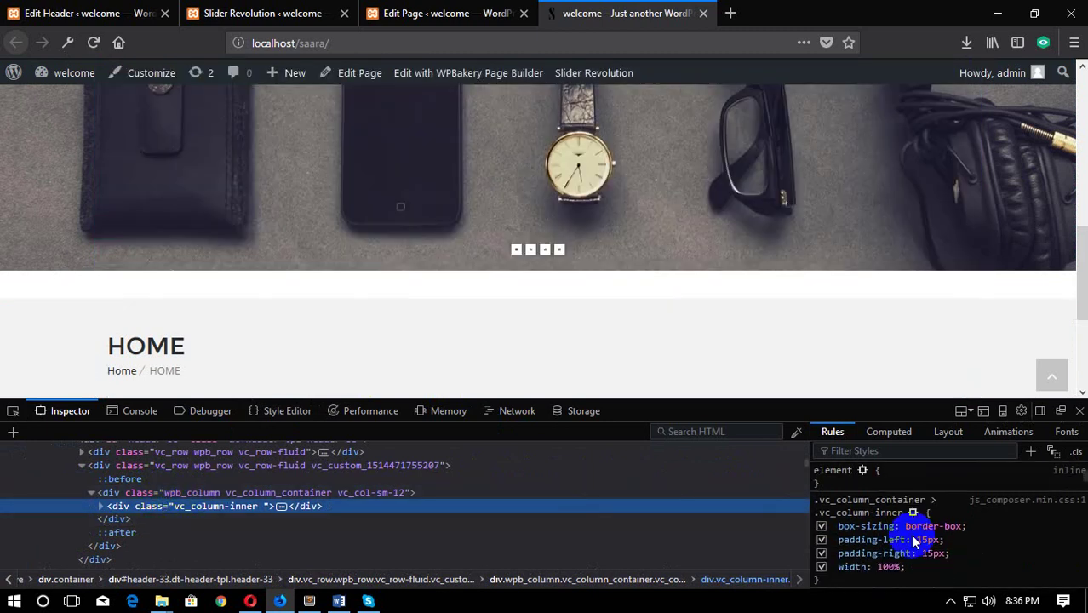
scroll(912, 542, down, 1)
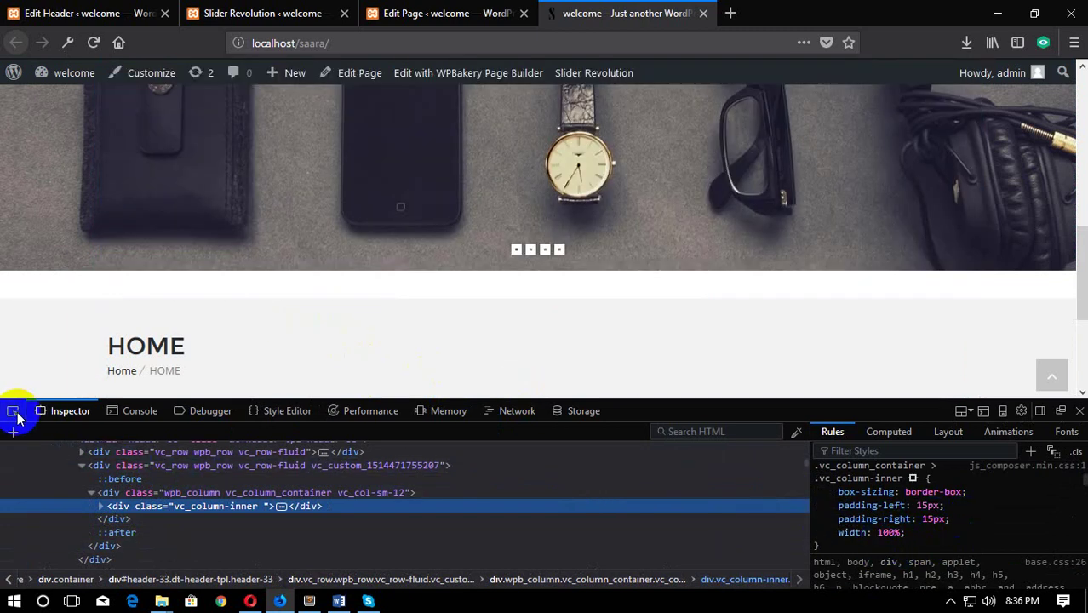
Step: Inspect the breadcrumb title section and the header element below the slider, and examine the #header style rules
click(13, 412)
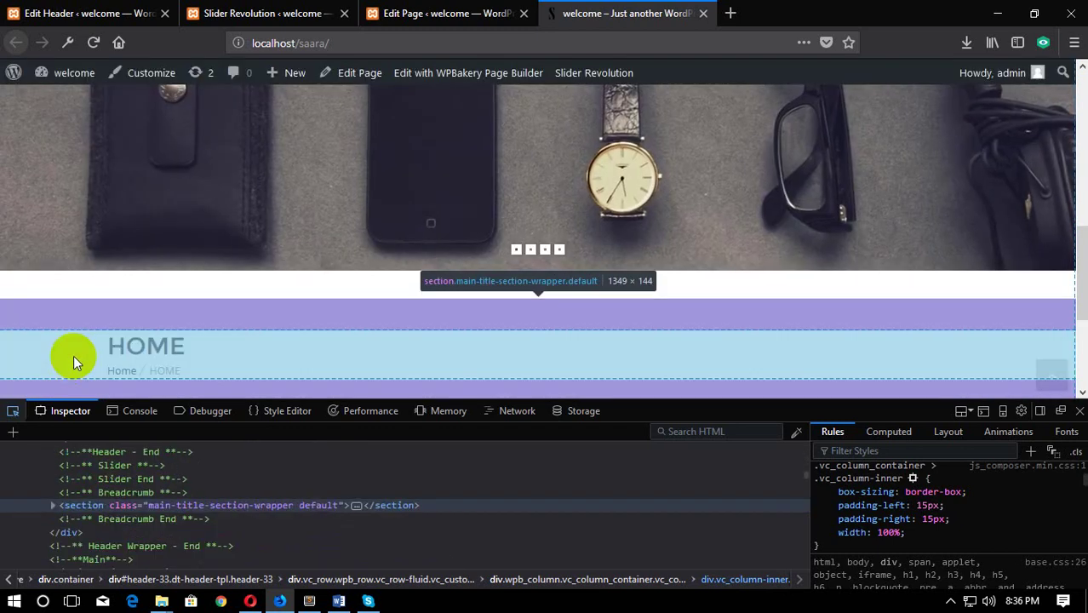
click(74, 355)
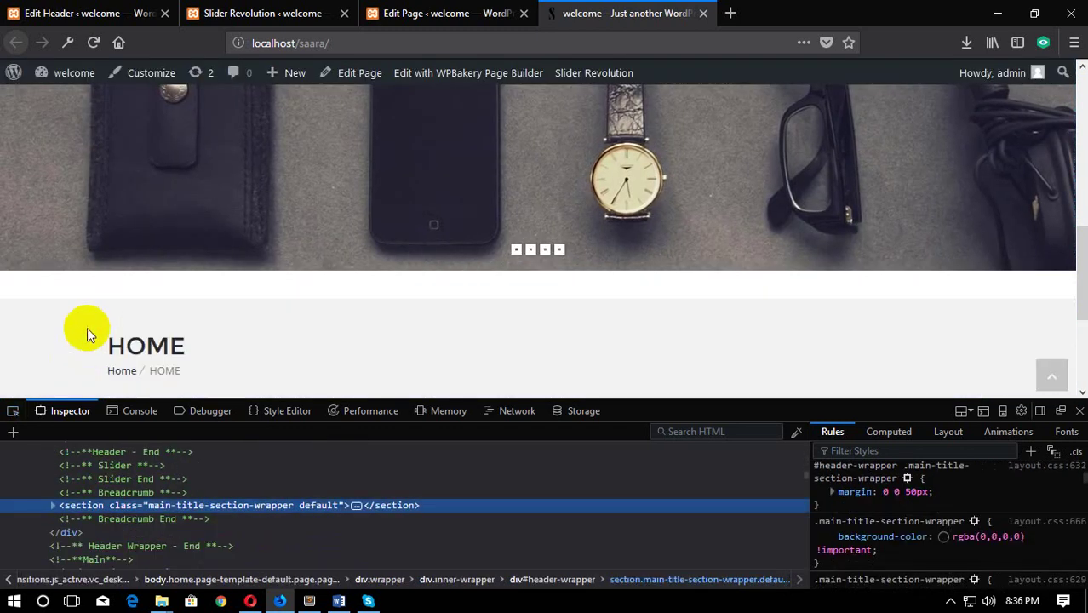
click(13, 410)
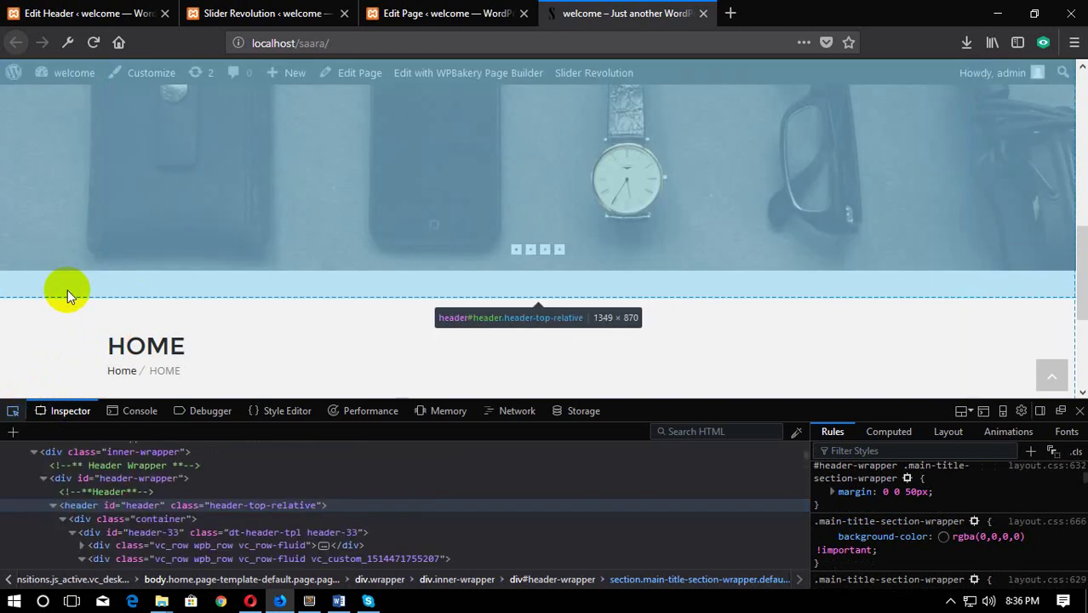
click(67, 289)
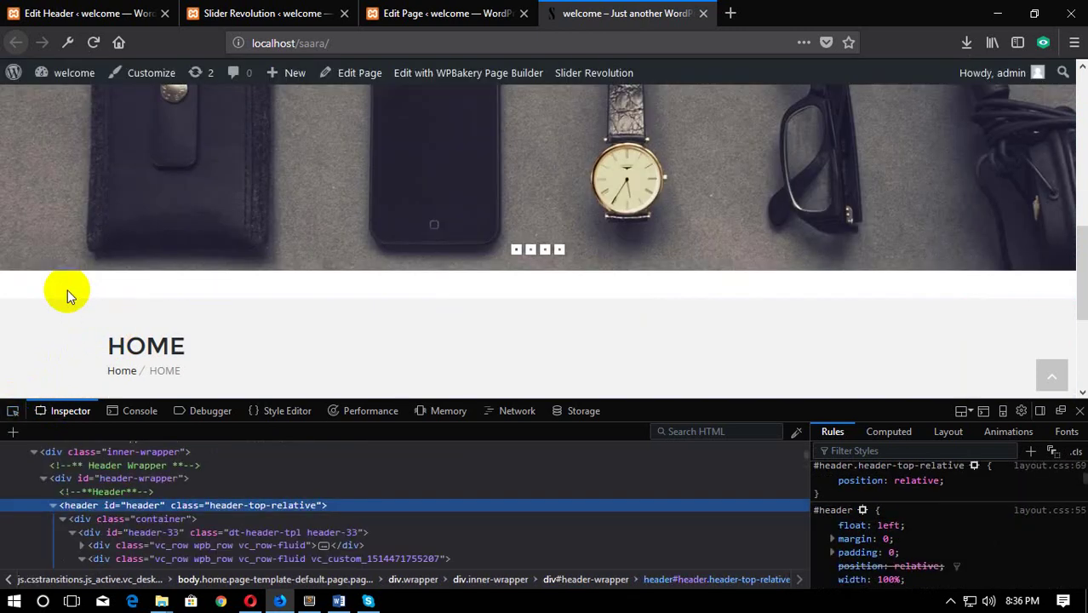
scroll(855, 522, down, 2)
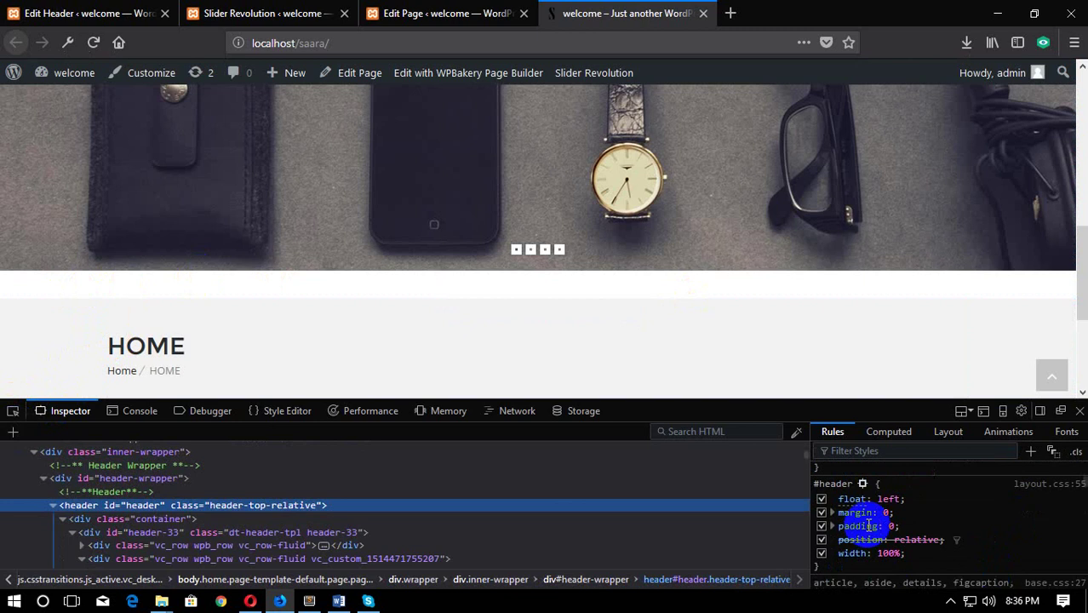
scroll(912, 515, up, 2)
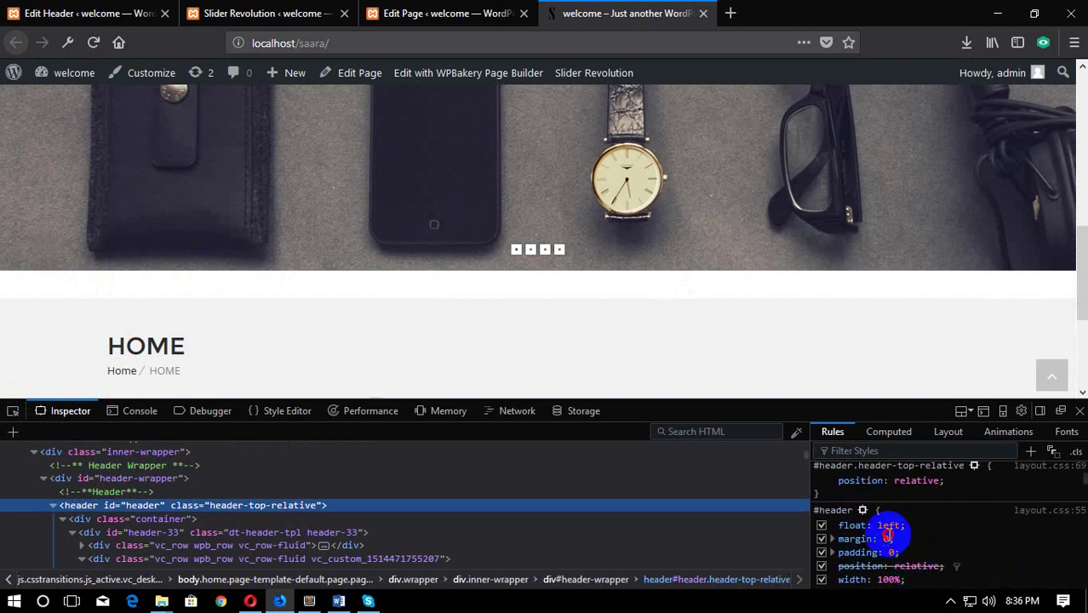
Step: Try adding padding-bottom: 0px to the #header rule in the page inspector
click(887, 538)
scroll(973, 542, down, 2)
click(903, 522)
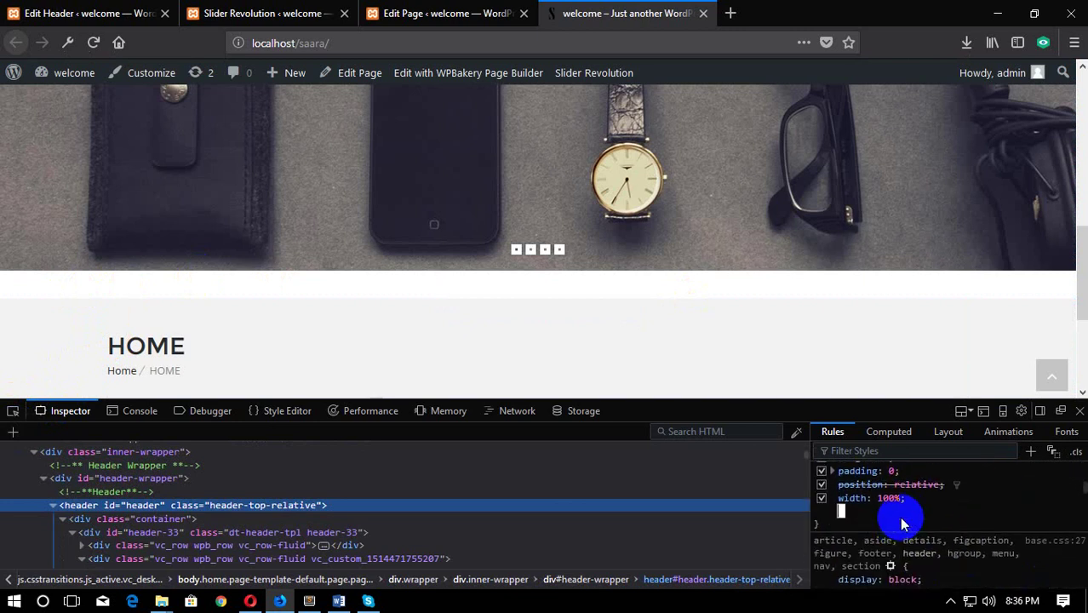
text(padding)
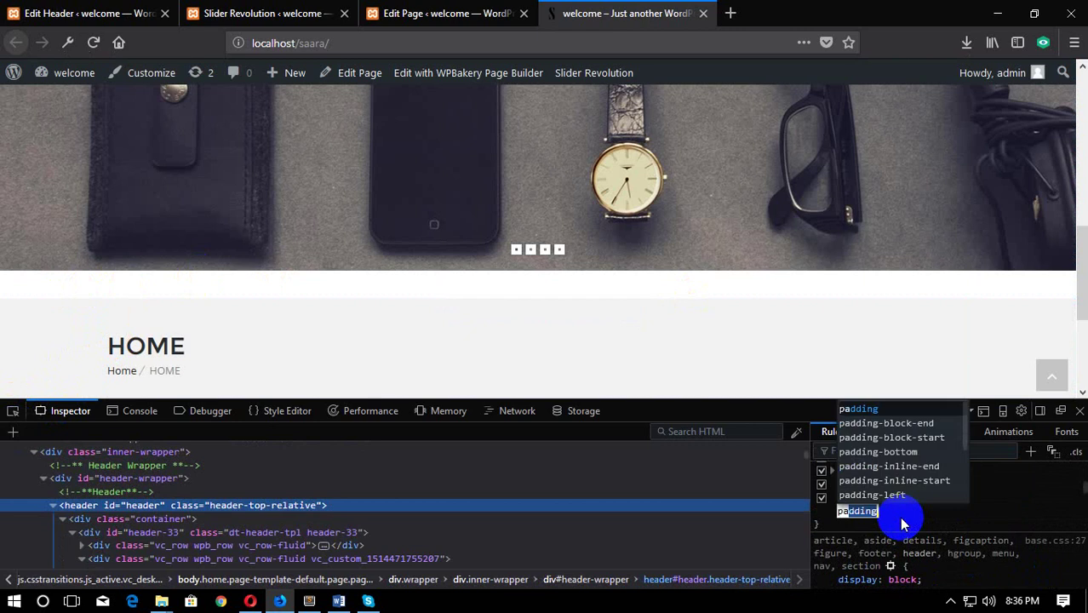
text(a)
key(Right)
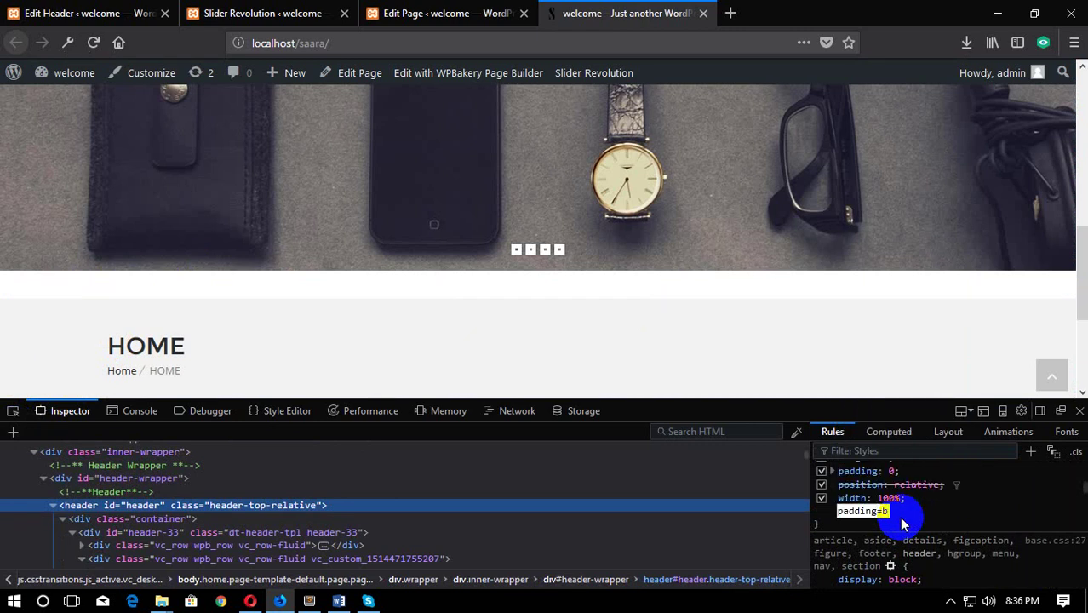
text(-bottom)
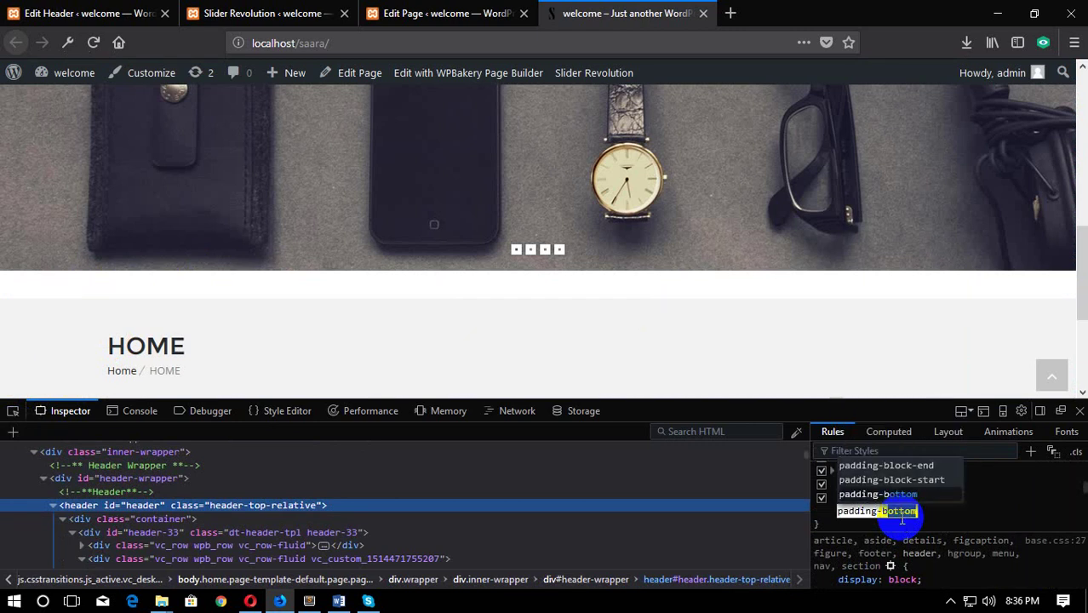
key(Tab)
text(0)
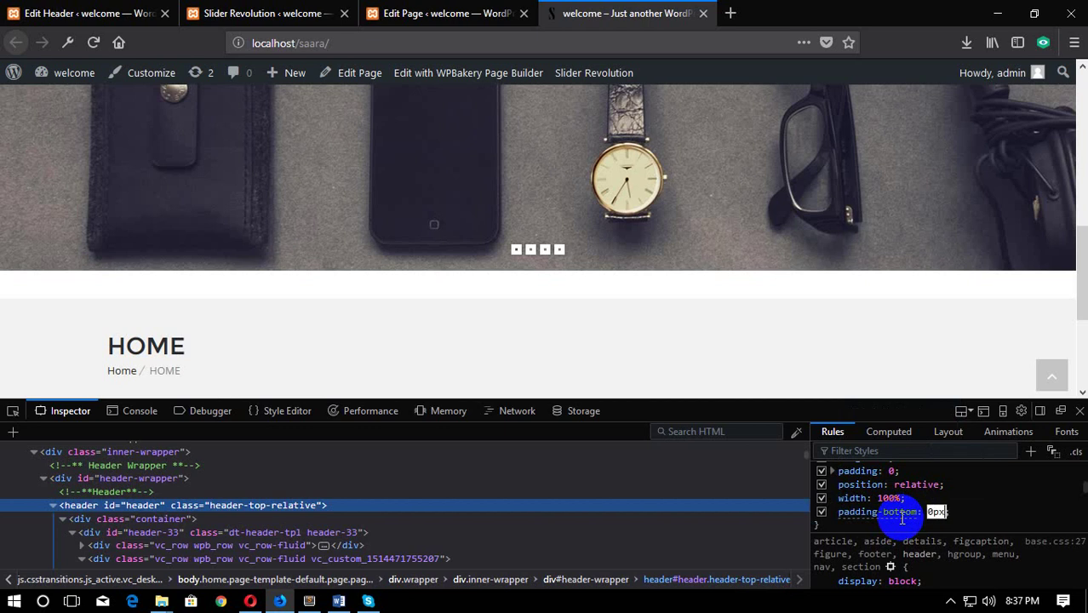
text(px)
key(Return)
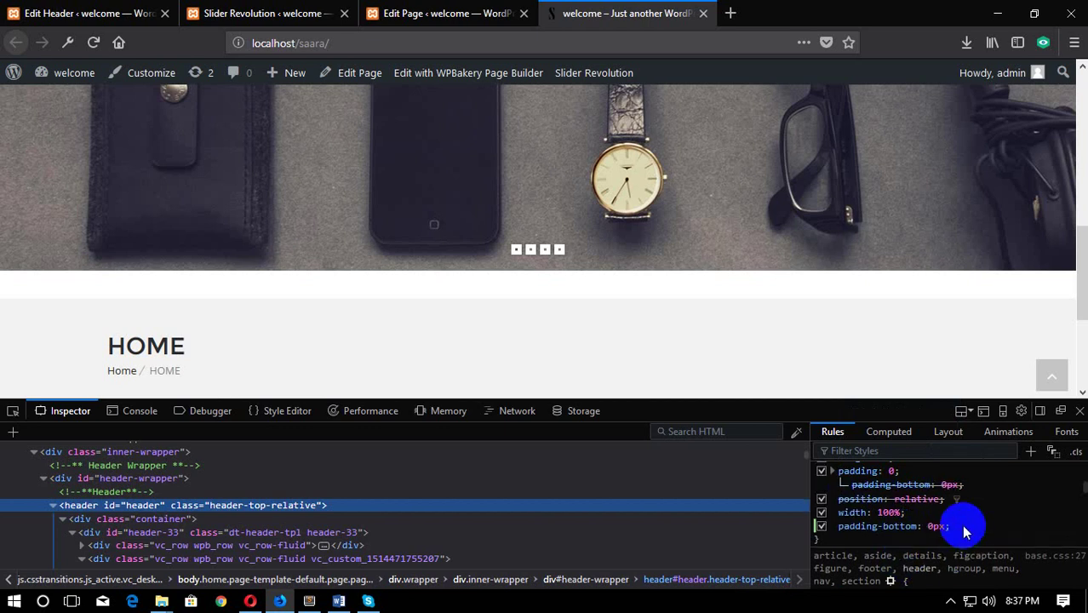
Step: Review the #header rule's declarations and close the developer tools
scroll(965, 528, up, 2)
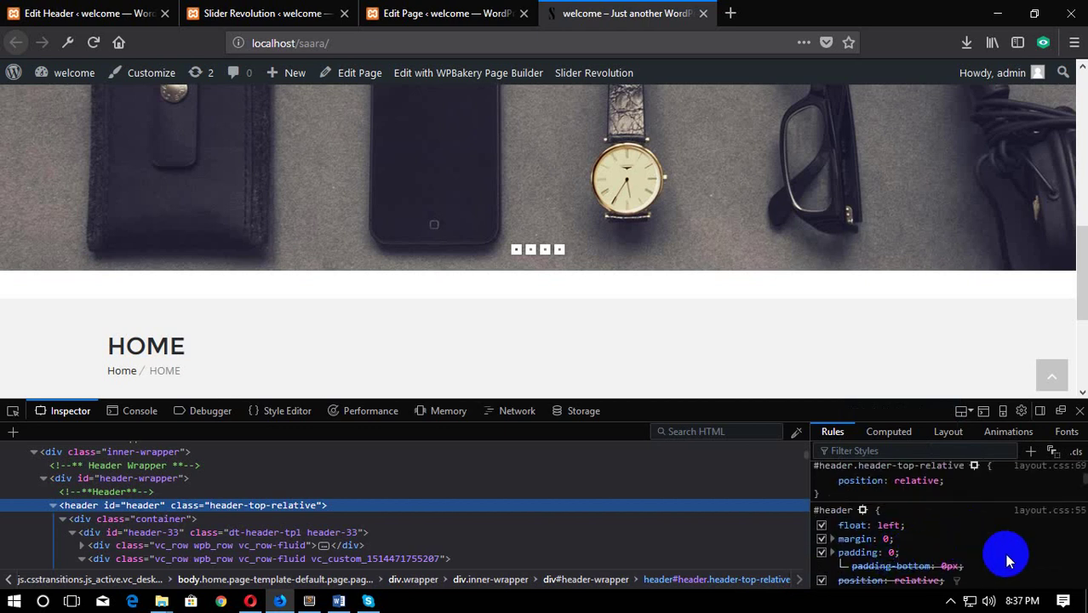
scroll(1008, 560, down, 1)
click(980, 555)
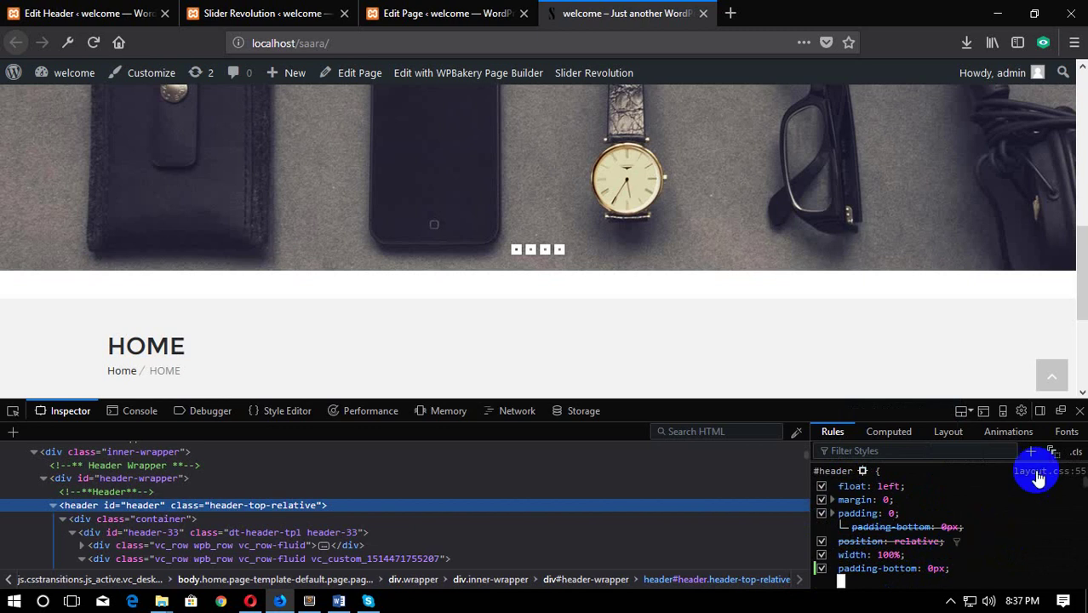
click(1080, 410)
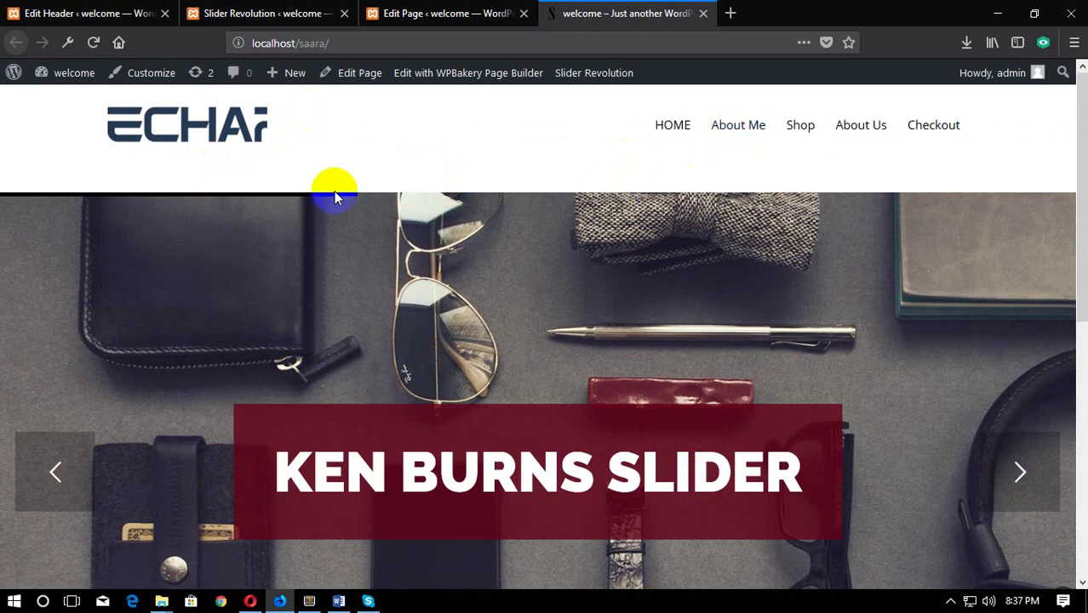
Step: In the header editor, set the logo and menu row's bottom padding and bottom margin to -15px and save the row settings
key(ctrl+Tab)
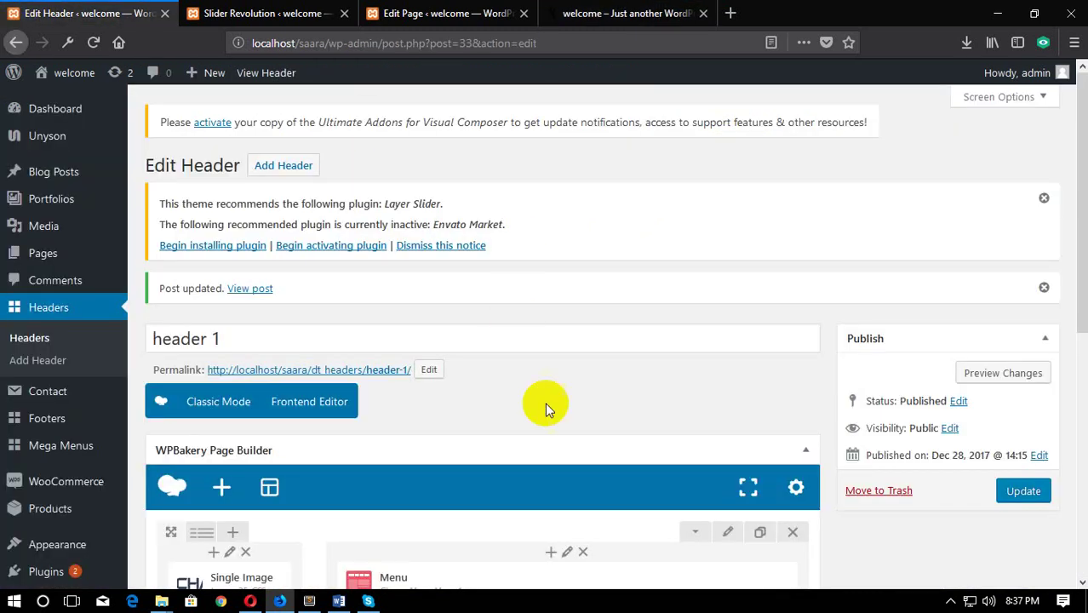
scroll(702, 430, down, 2)
click(727, 440)
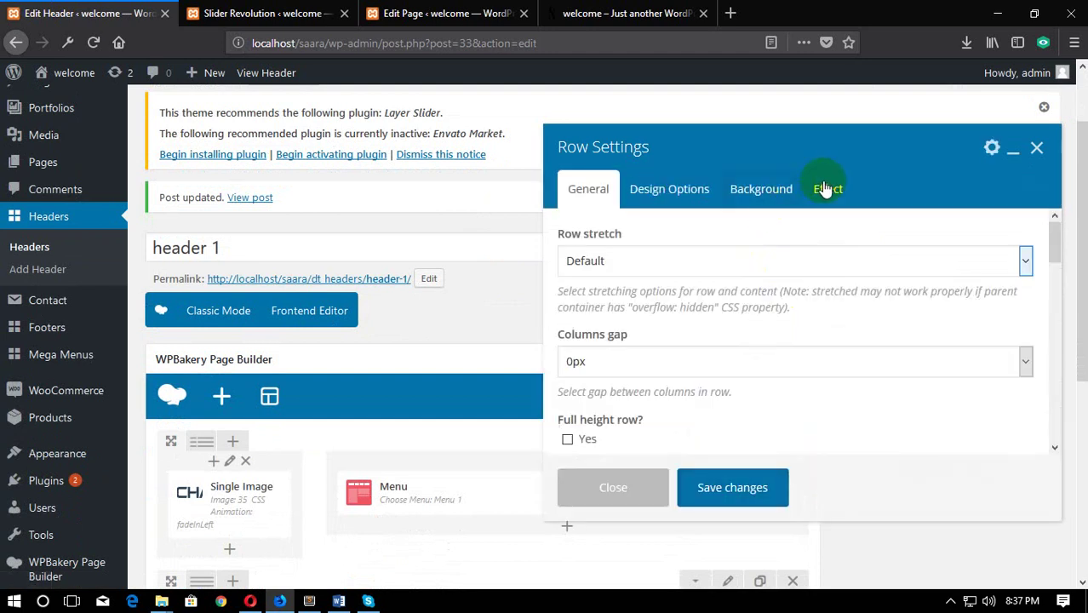
click(825, 188)
click(733, 200)
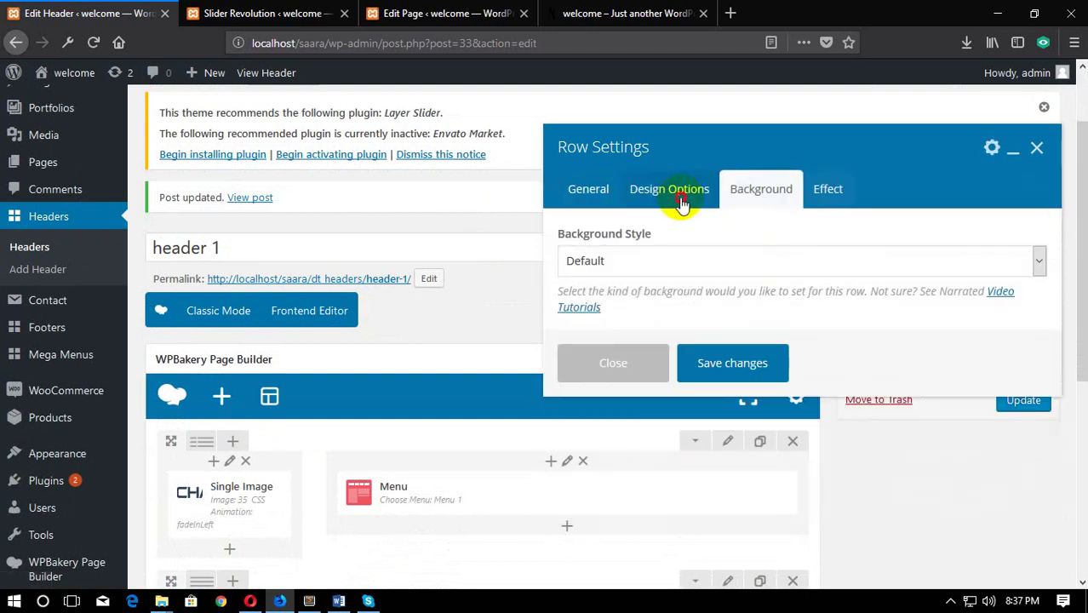
click(680, 198)
scroll(694, 394, down, 2)
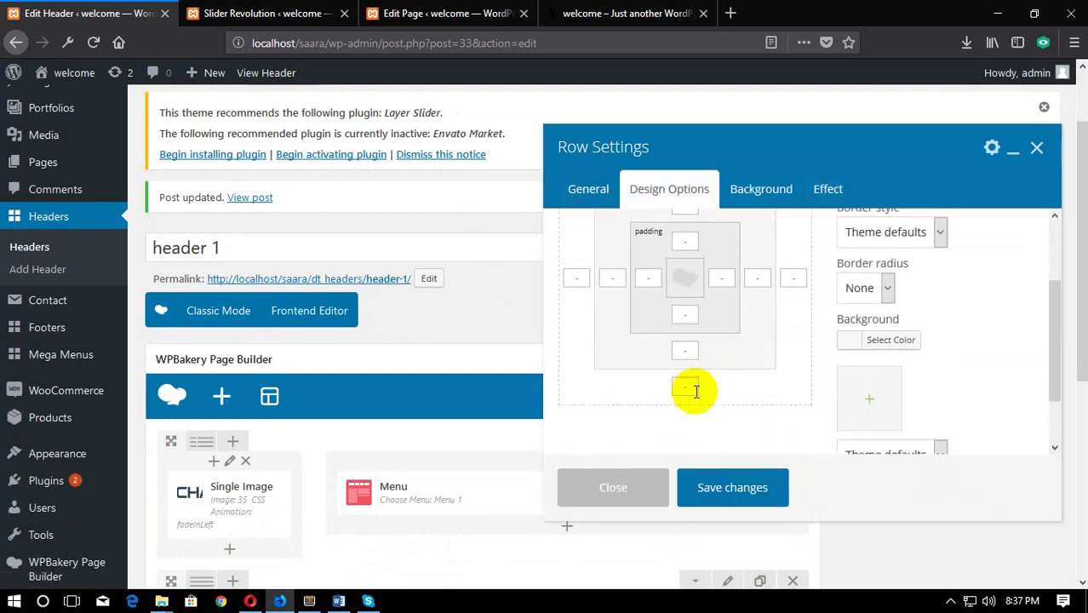
scroll(694, 390, up, 2)
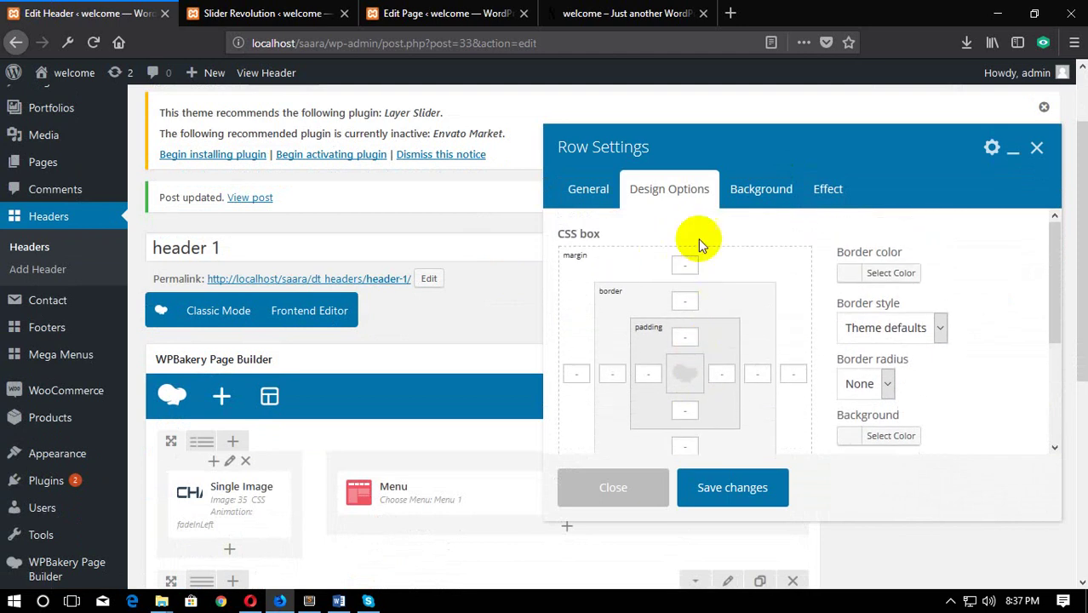
scroll(687, 347, down, 3)
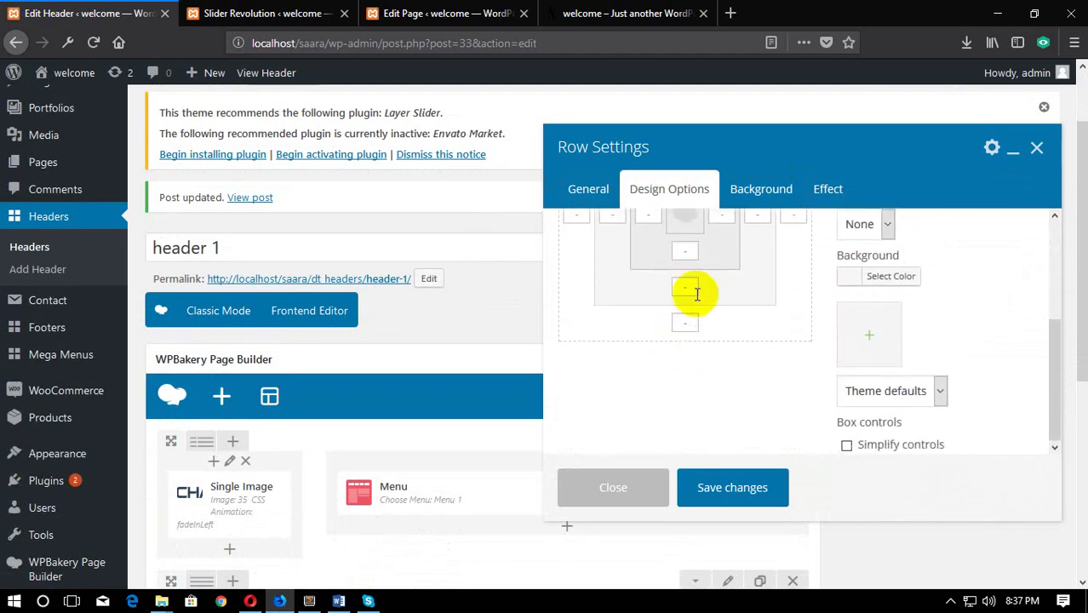
click(691, 247)
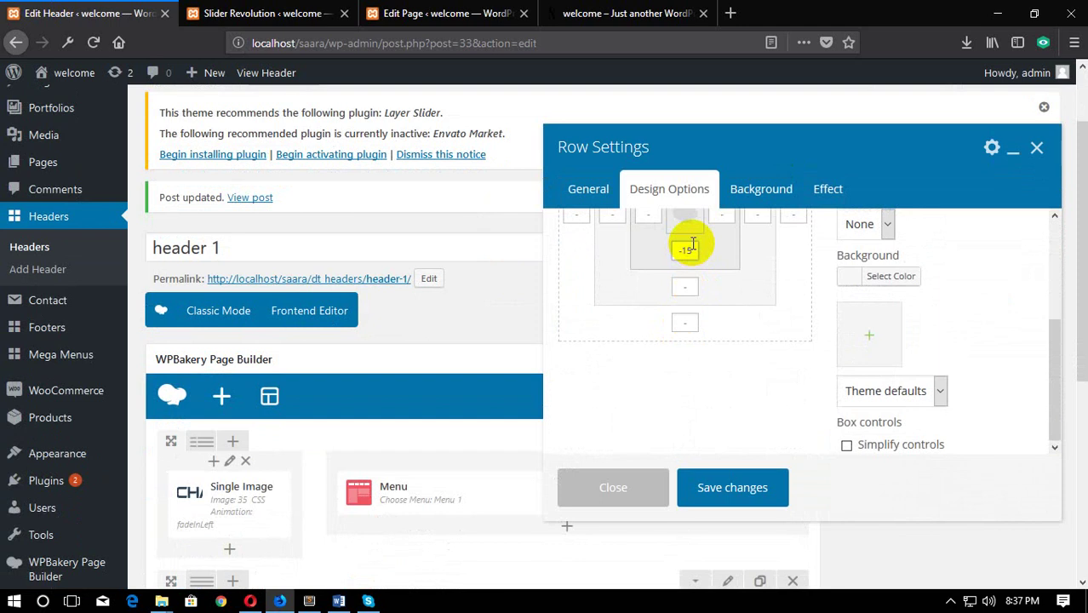
click(686, 323)
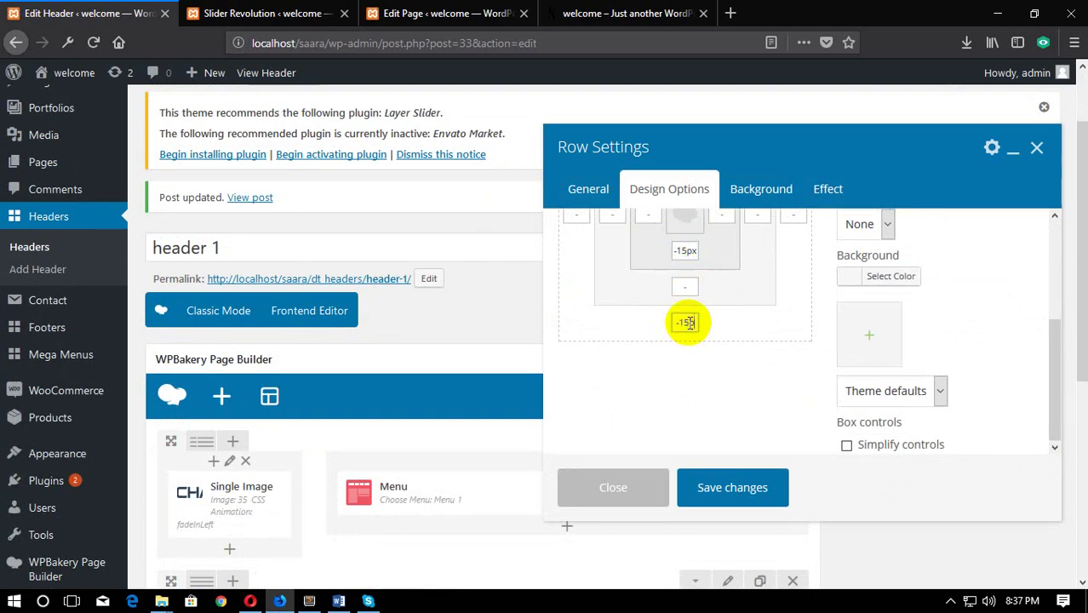
click(740, 486)
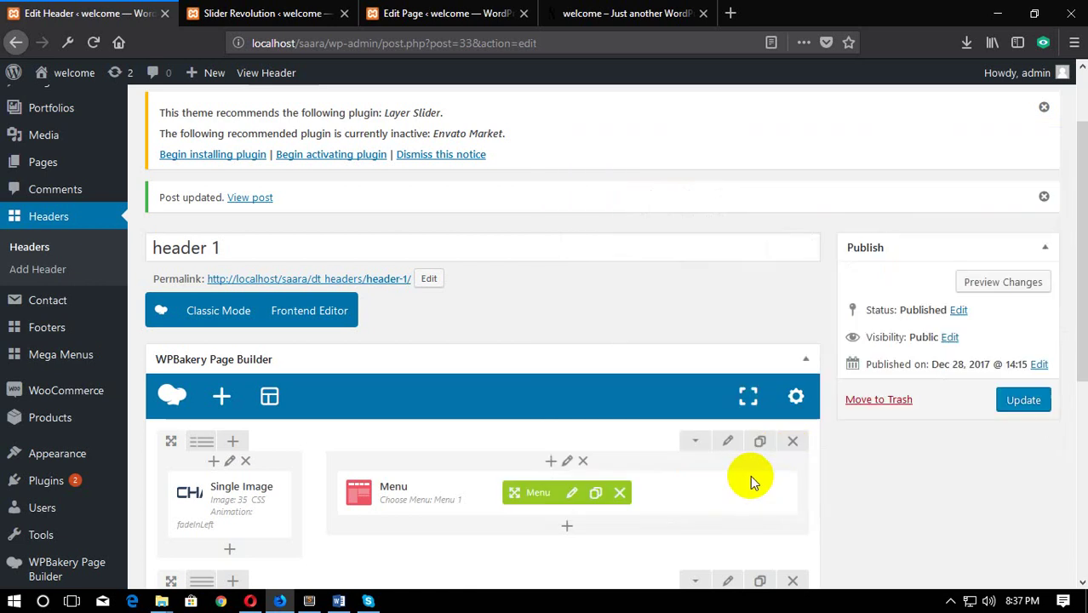
Step: Update the header and check the gap between the menu and the slider on the live site
click(1021, 410)
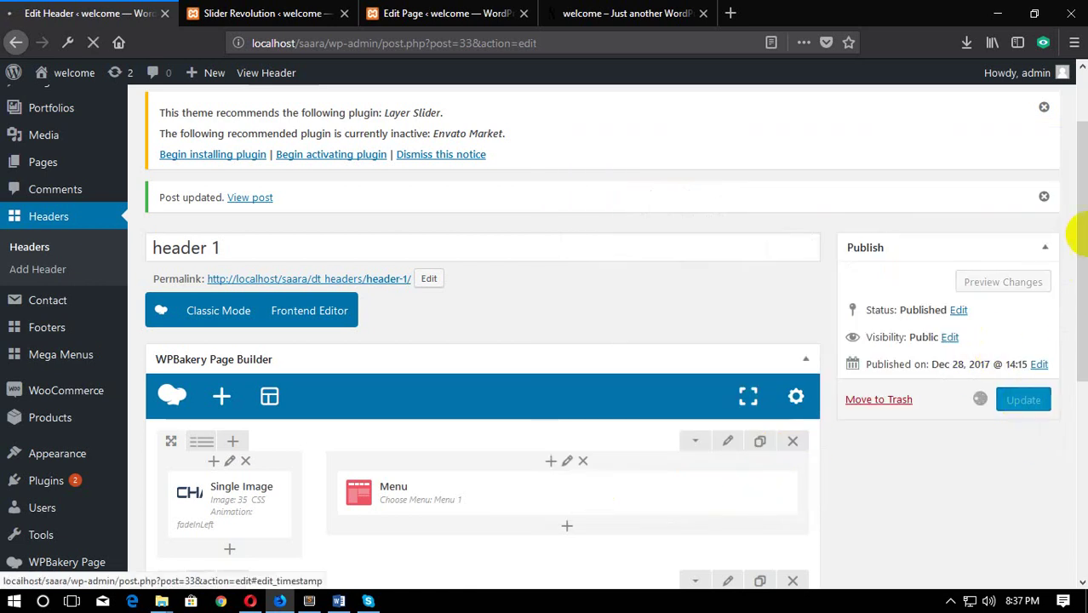
click(433, 12)
click(619, 12)
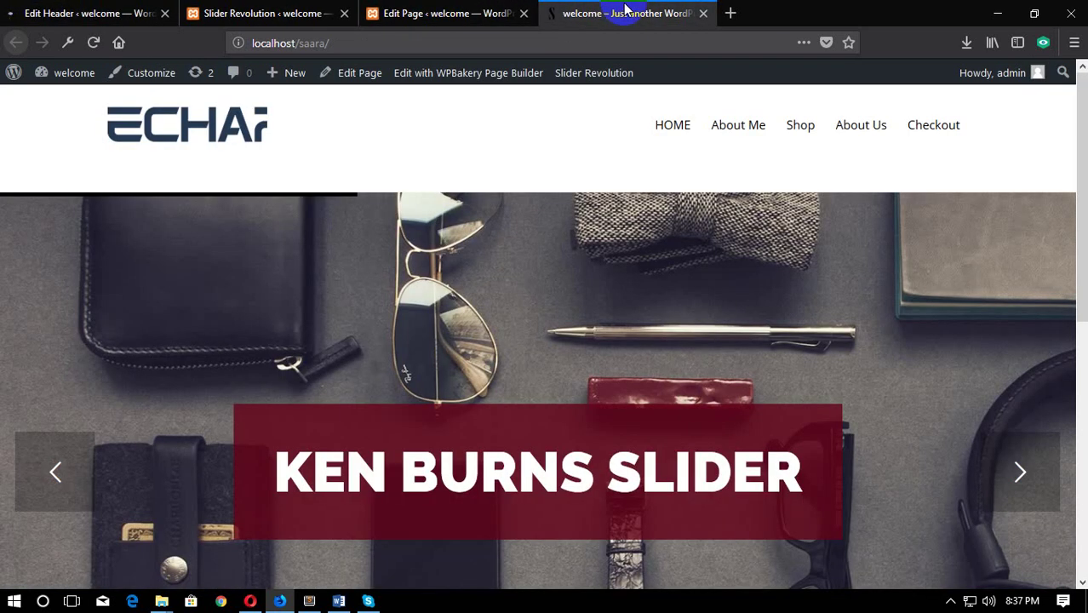
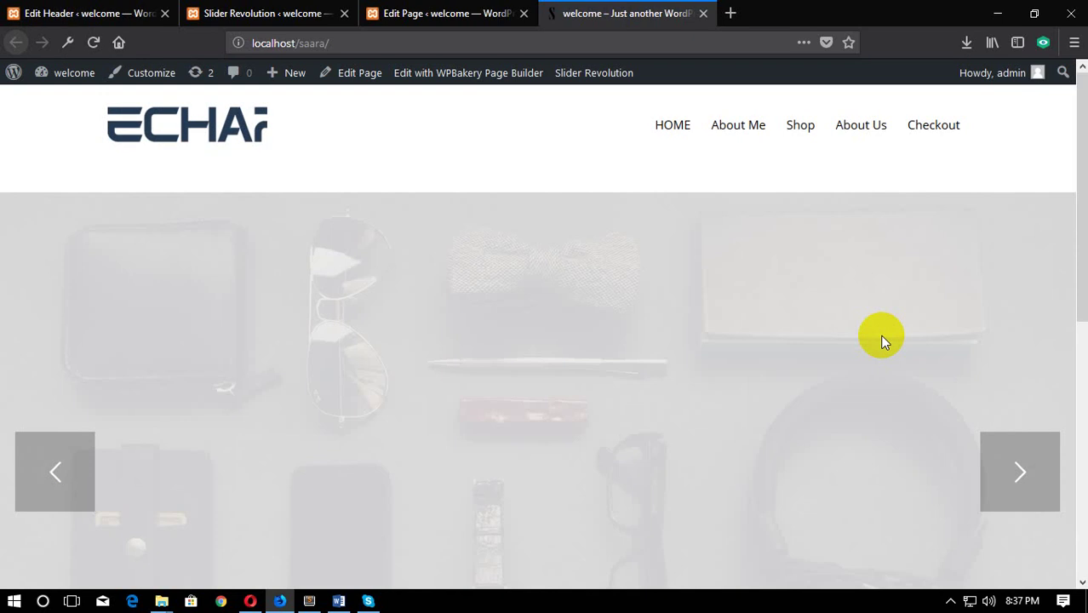
Step: Clear the bottom padding and bottom margin of the logo and menu row and save the row settings
scroll(605, 391, down, 5)
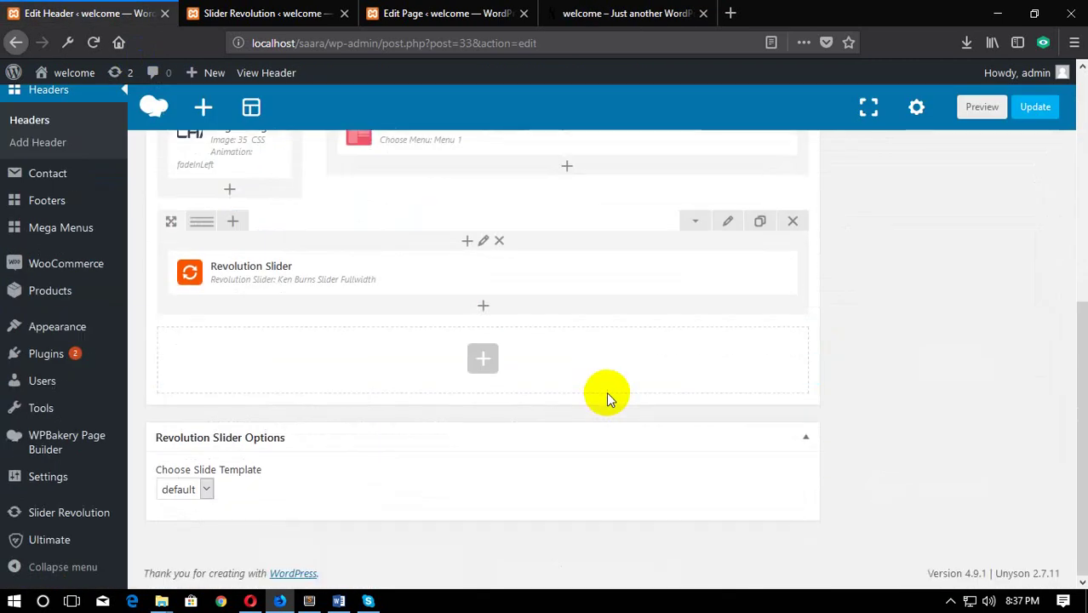
scroll(607, 392, up, 3)
click(728, 308)
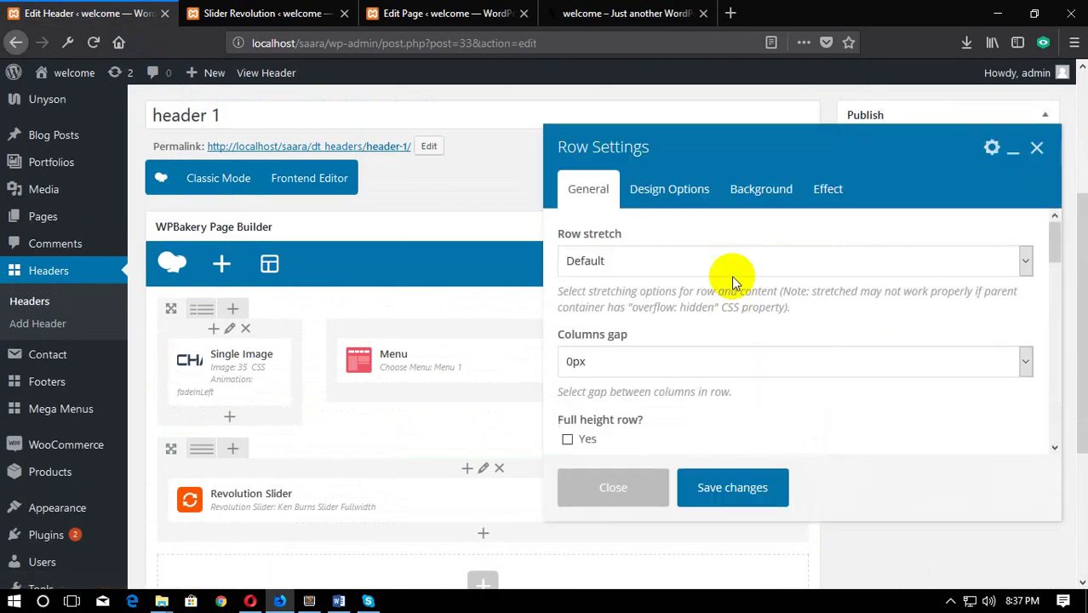
click(652, 188)
scroll(681, 401, down, 2)
click(685, 387)
text(-15px)
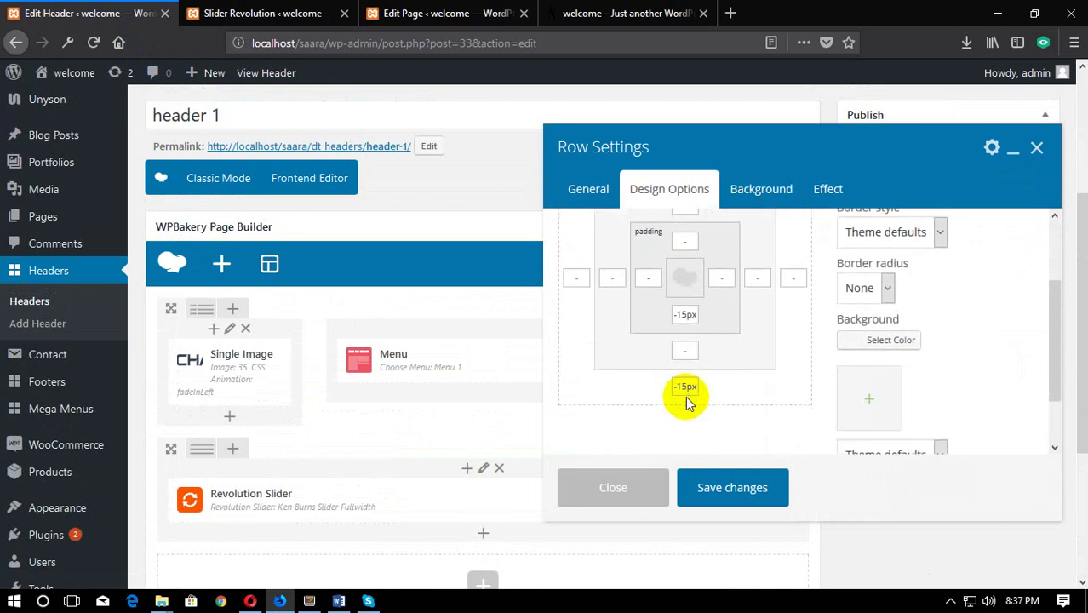
click(695, 316)
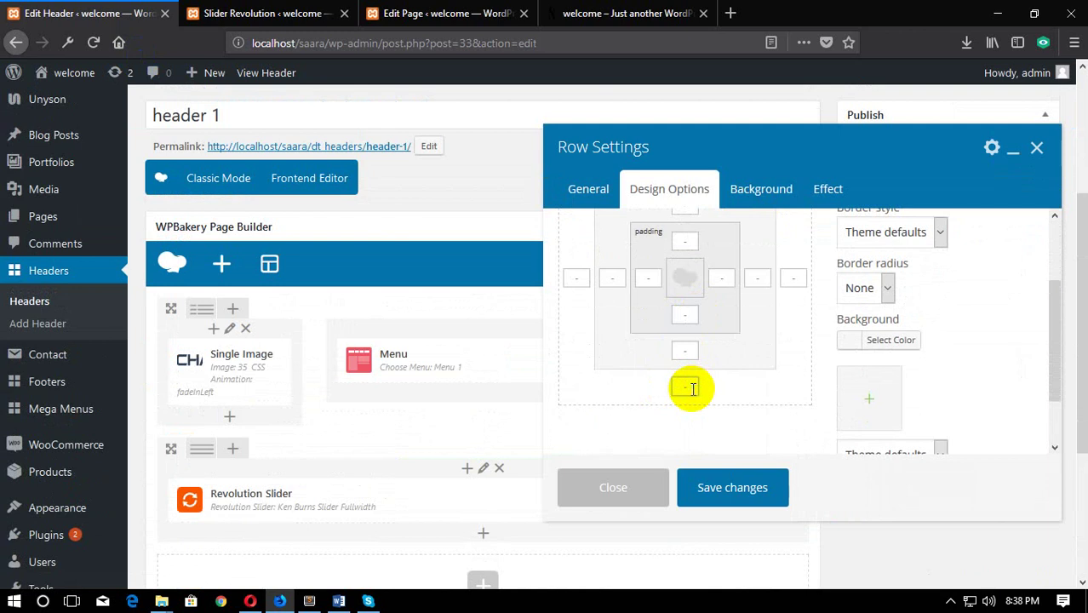
click(688, 388)
click(715, 508)
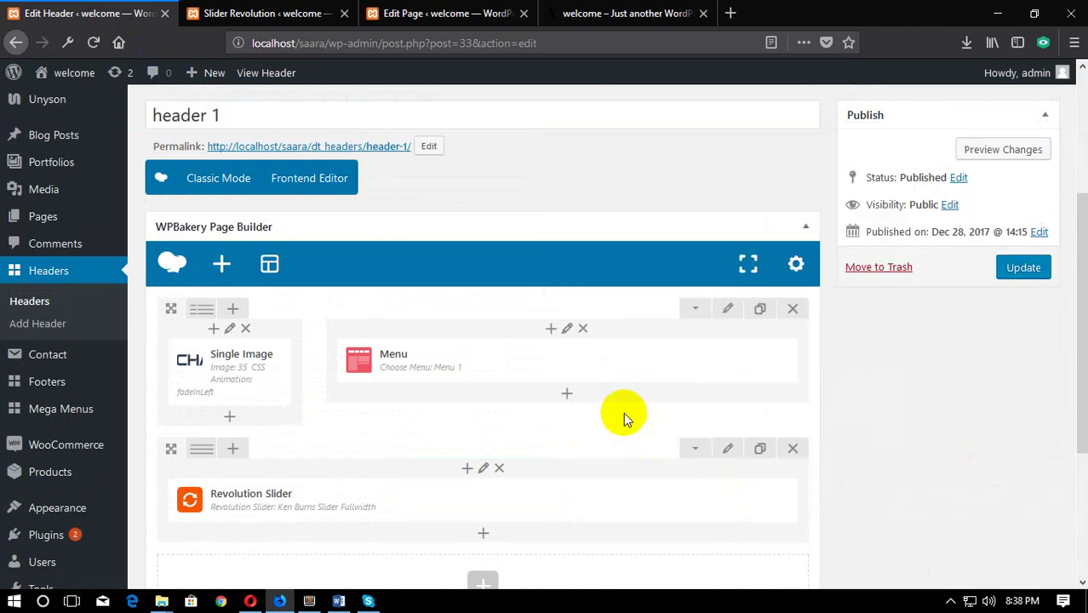
Step: Update the header and review the slider column's margin, border and padding in its design options
scroll(626, 413, down, 2)
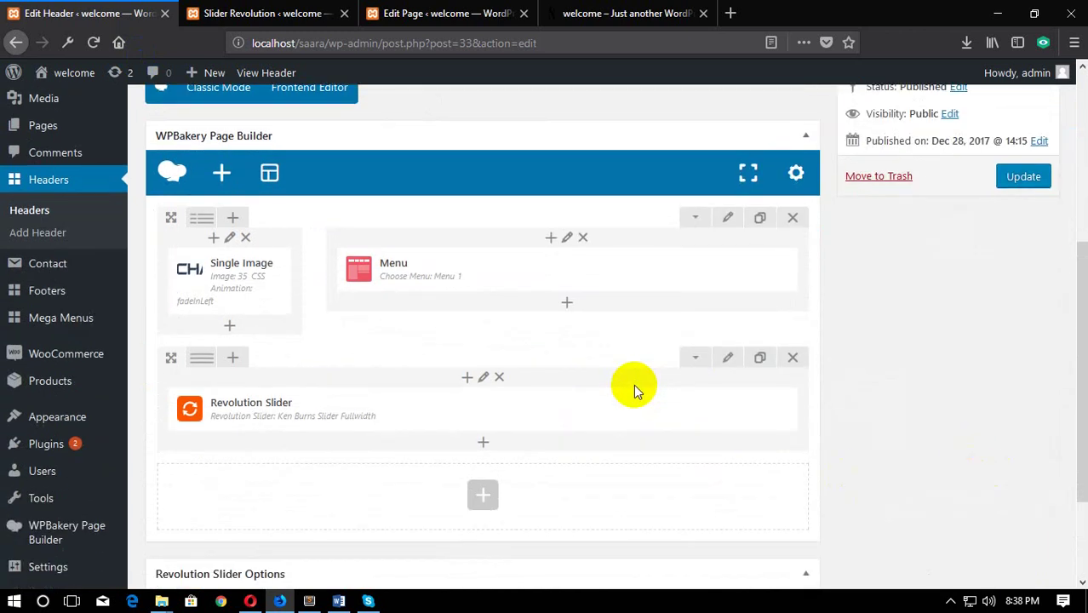
click(1021, 177)
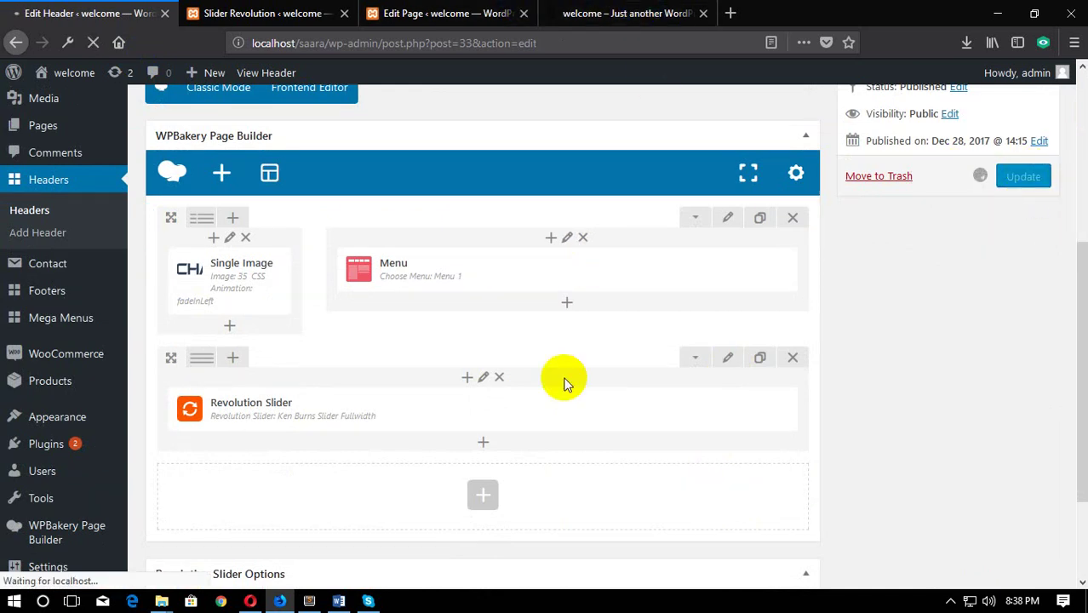
click(485, 379)
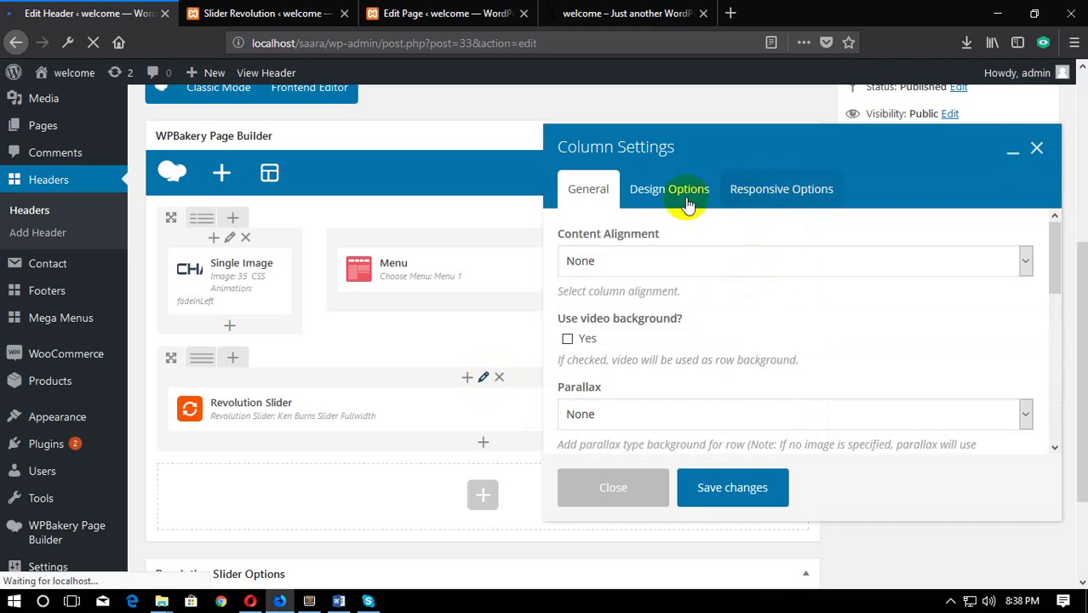
click(682, 198)
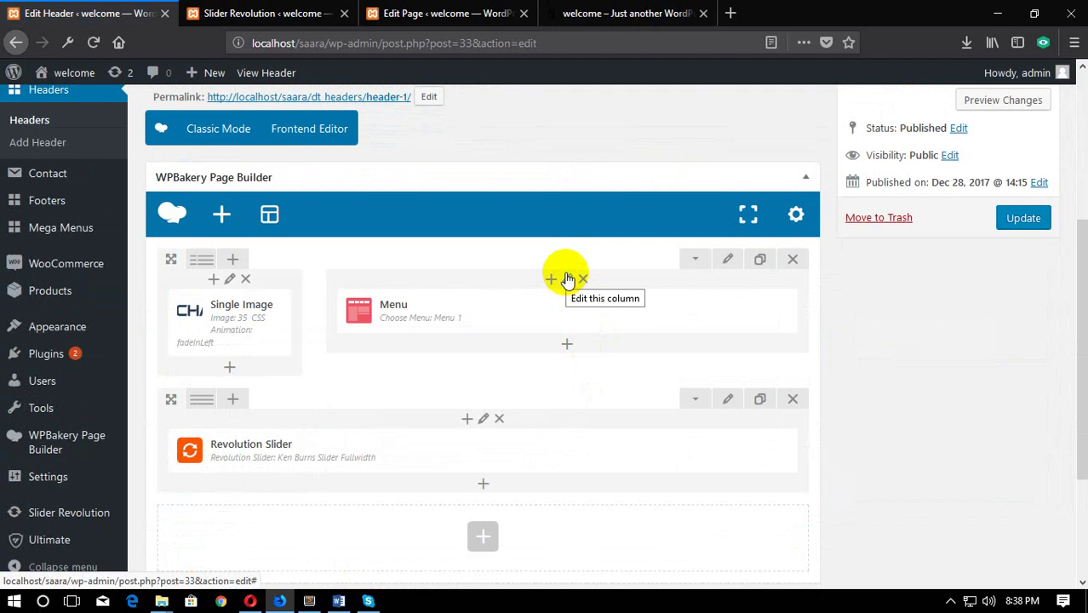
click(483, 419)
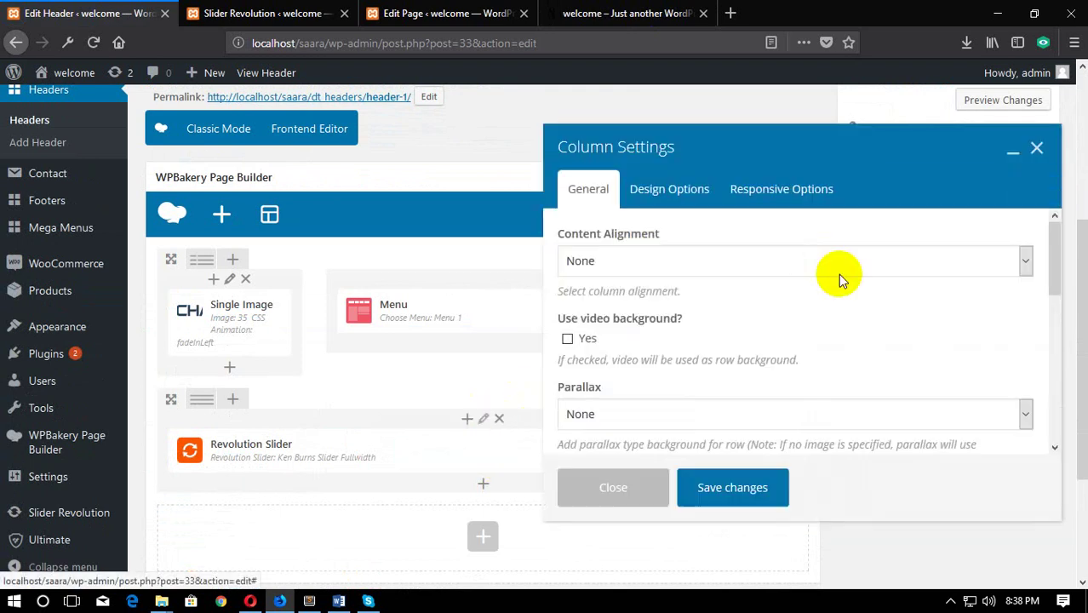
click(690, 201)
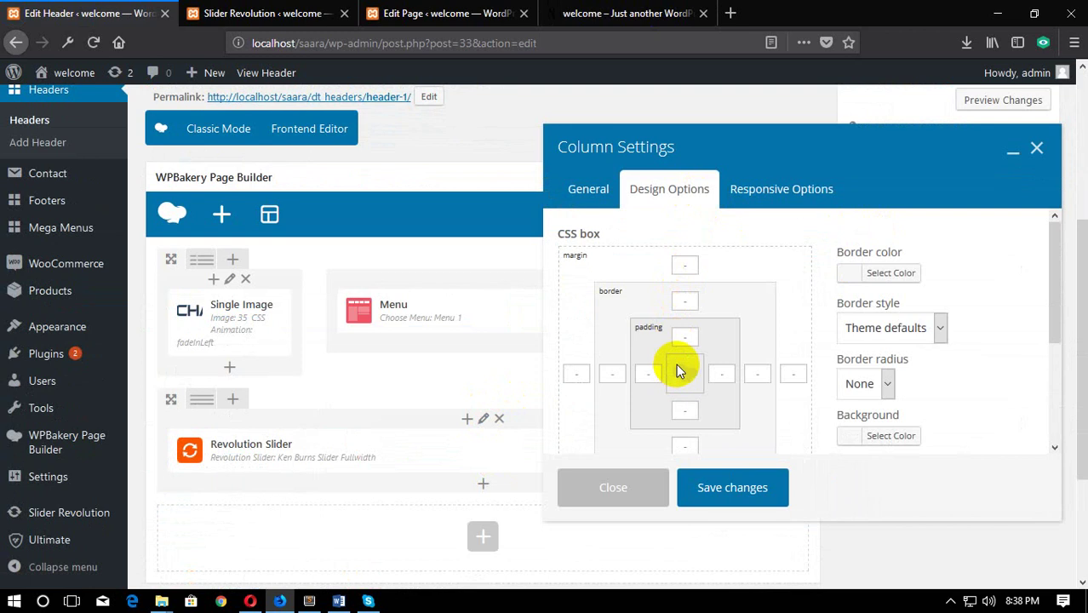
scroll(676, 364, down, 3)
Step: Open the developer tools on the live site and inspect the breadcrumb title section's style rules
click(613, 16)
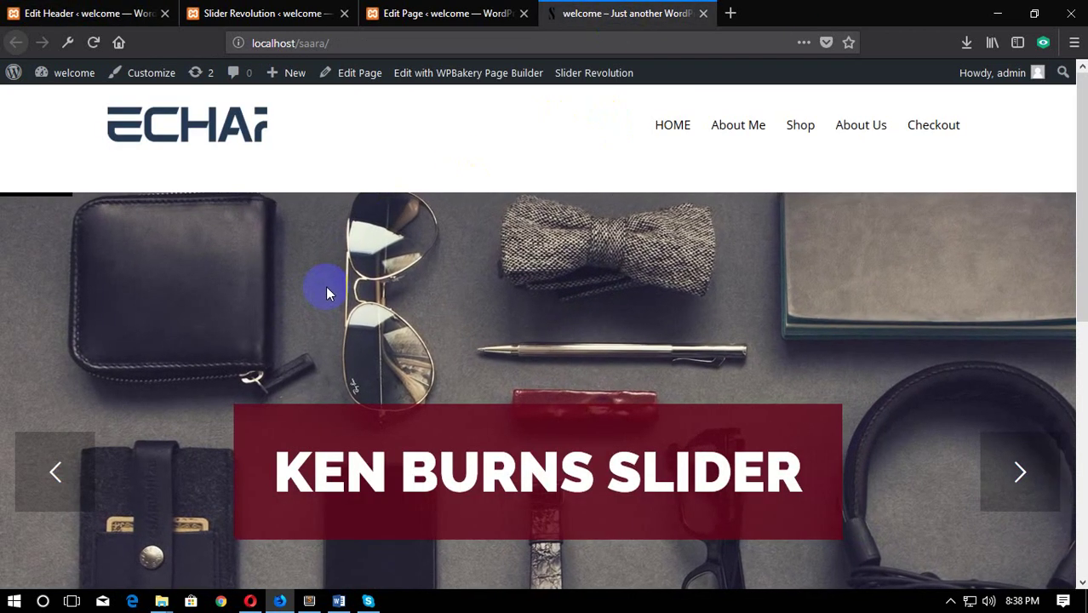
key(F12)
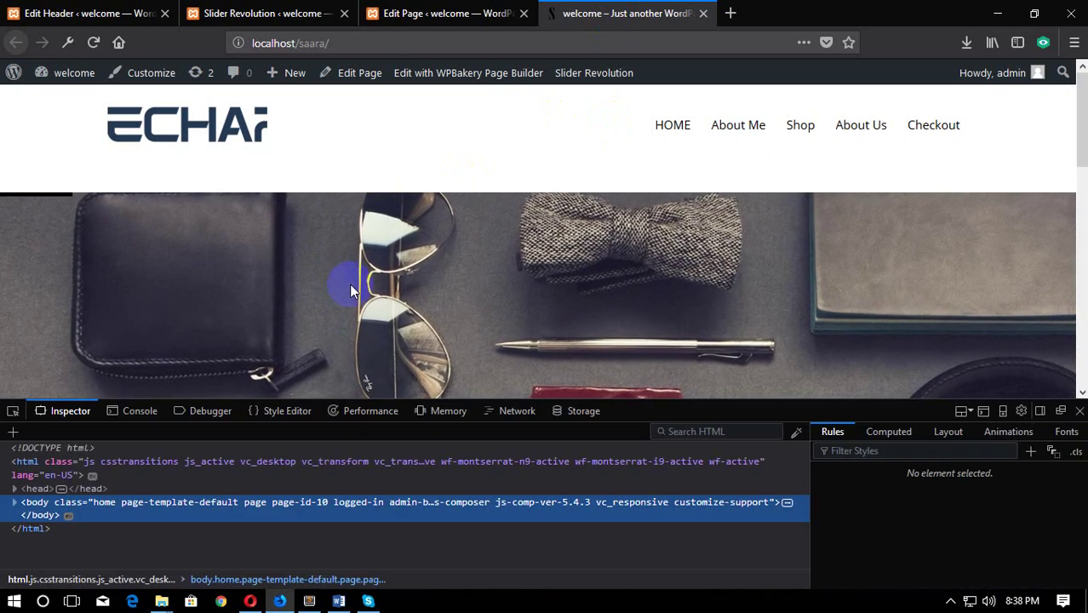
click(11, 413)
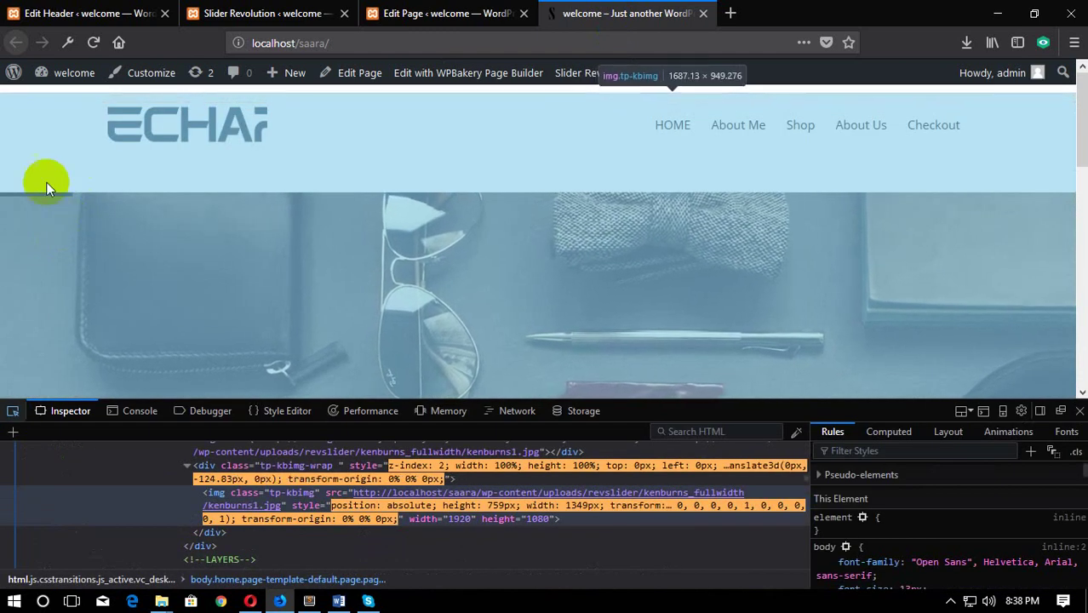
scroll(79, 204, down, 3)
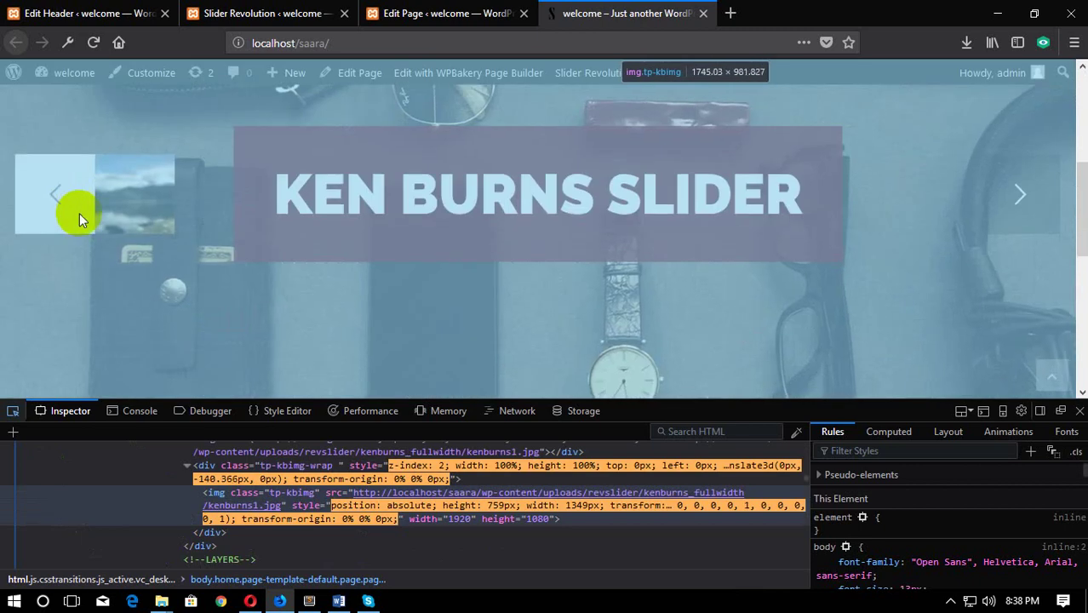
scroll(79, 213, down, 2)
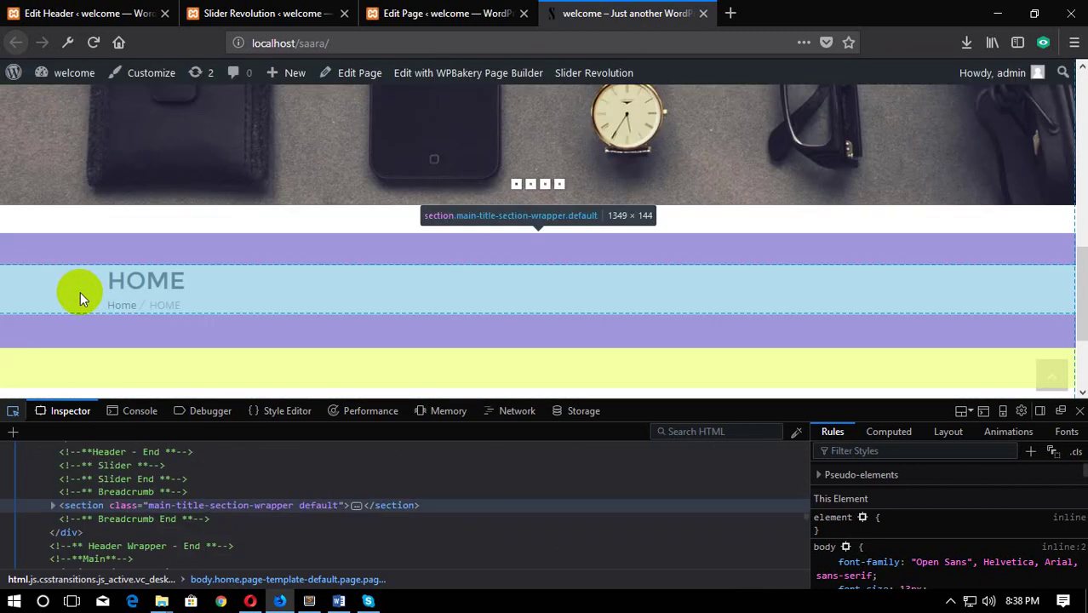
click(80, 291)
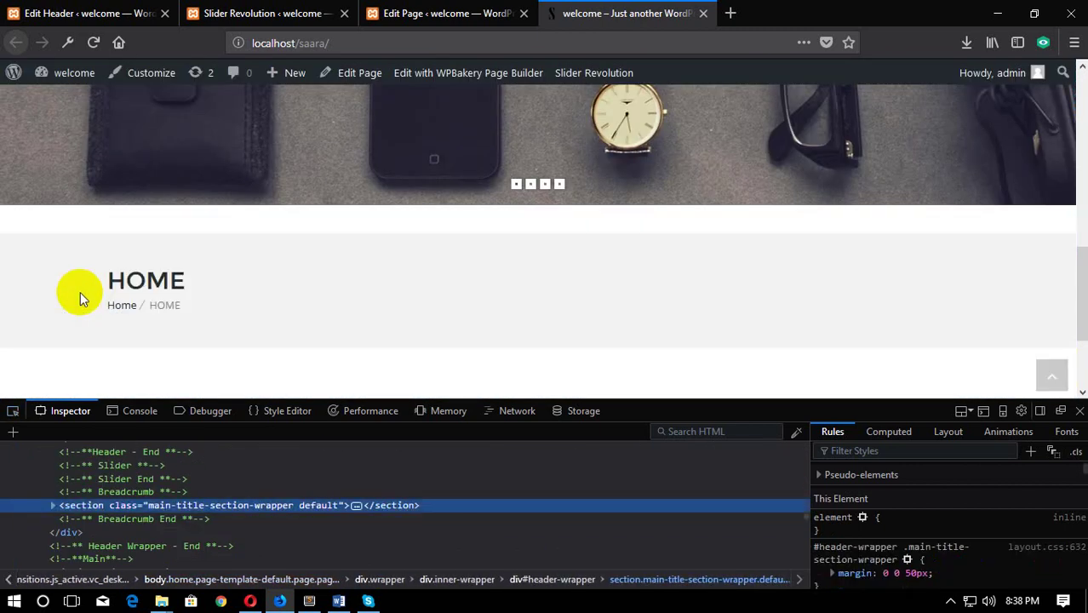
click(838, 550)
Step: Inspect the area around the breadcrumb section and select the header wrapper to read its style rules
click(13, 411)
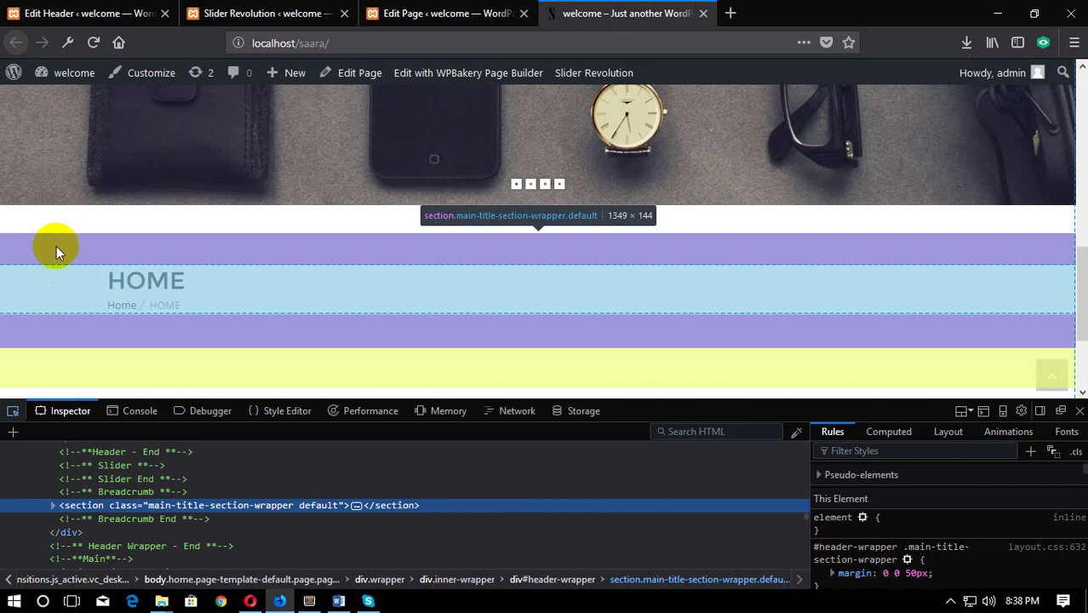
right_click(56, 246)
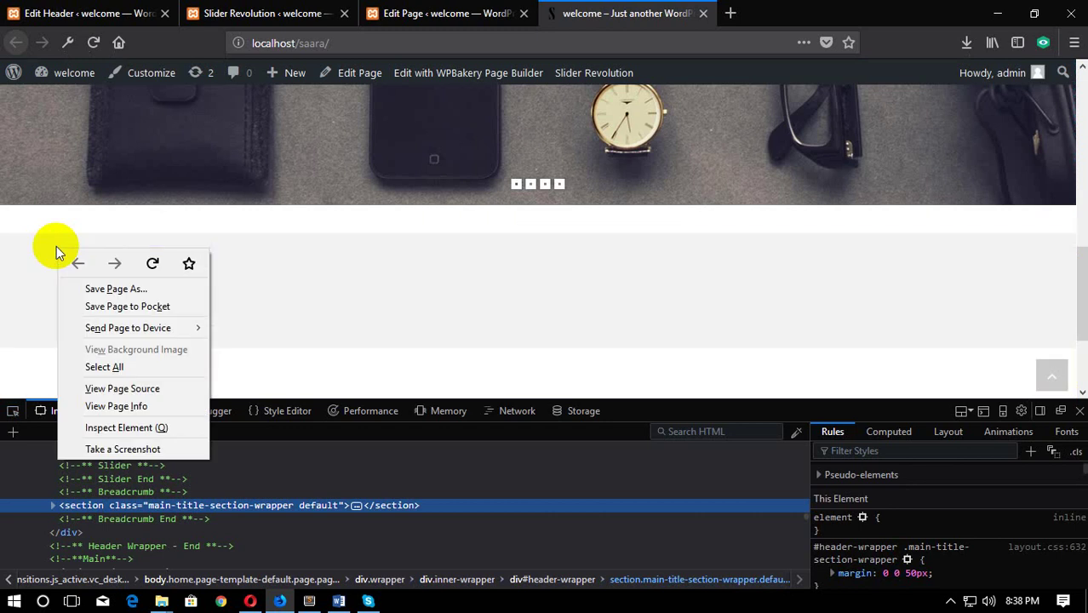
key(Escape)
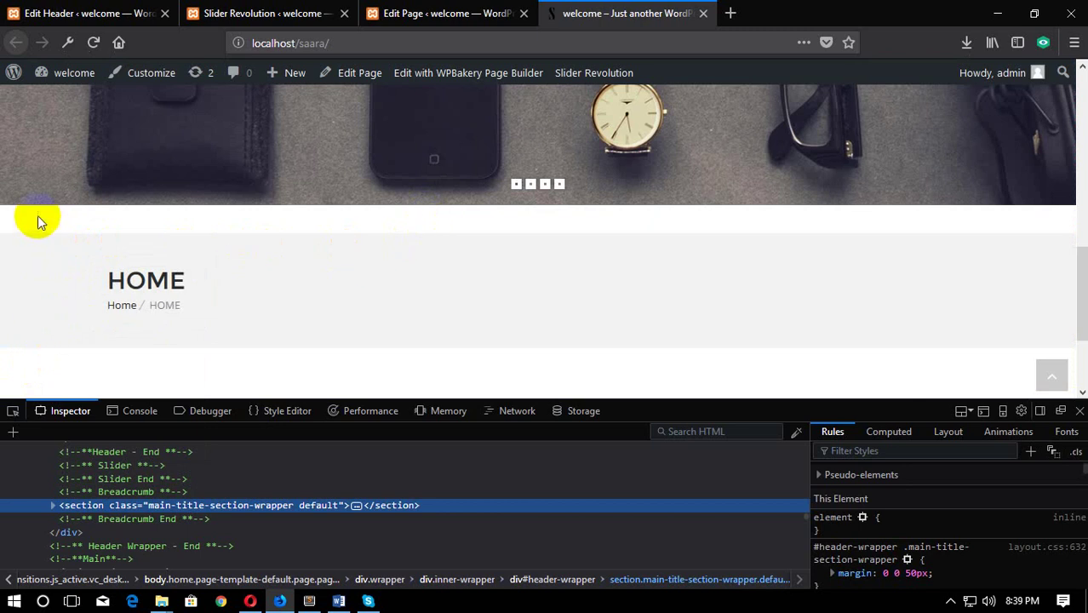
right_click(19, 277)
click(89, 452)
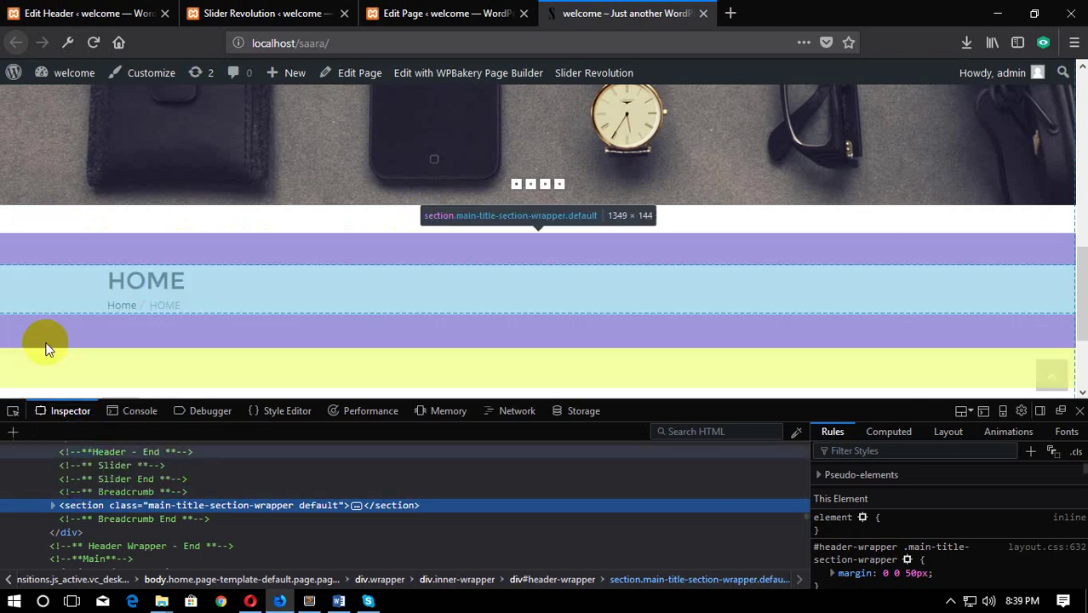
scroll(242, 373, down, 2)
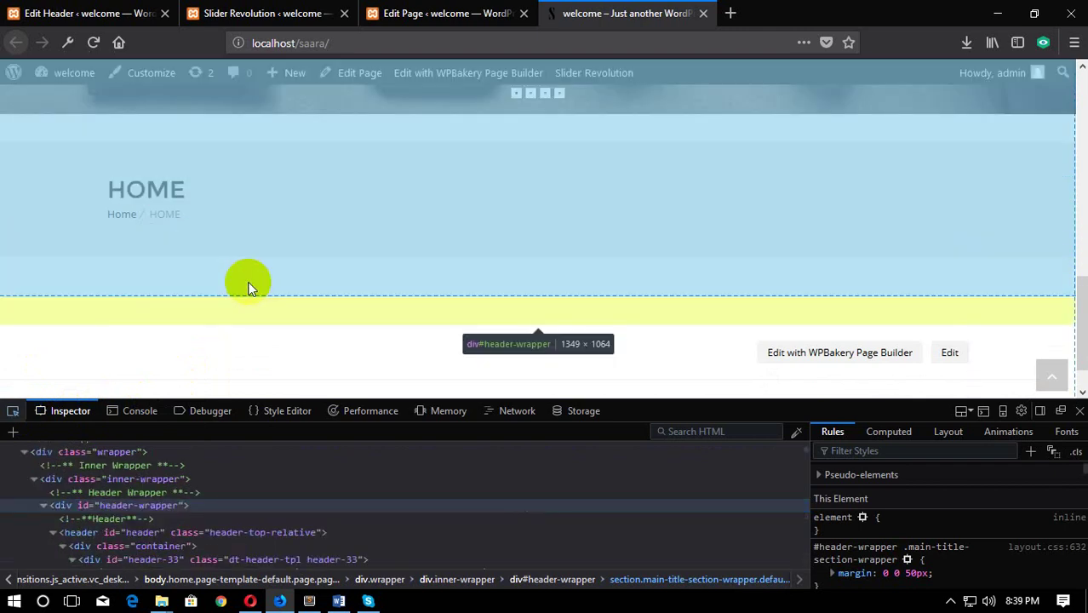
click(250, 301)
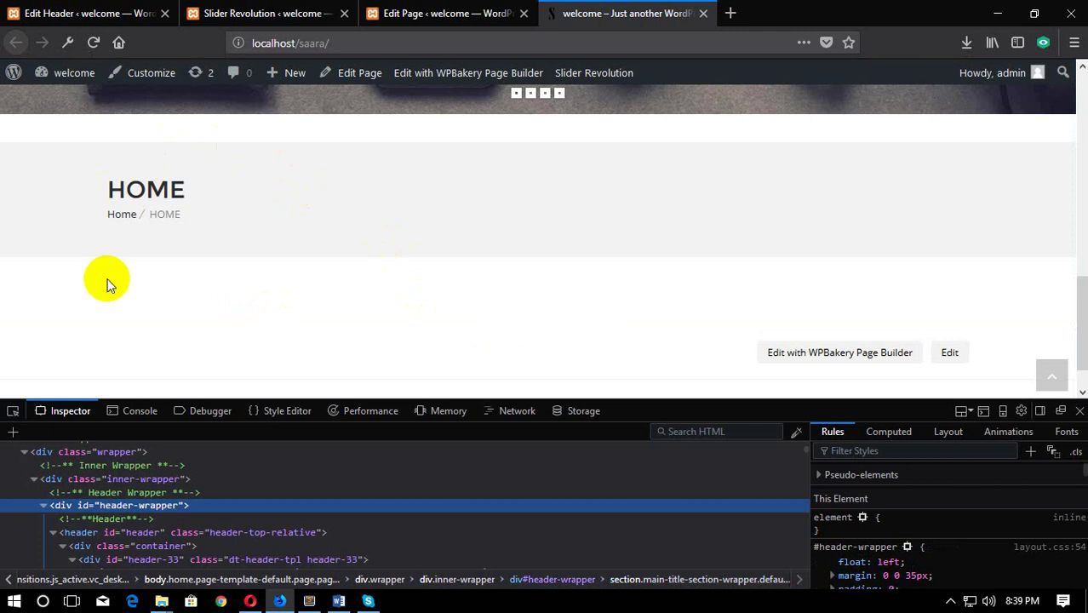
Step: Review the breadcrumb section's style rules again and recheck the gap below the slider on the live page
click(13, 410)
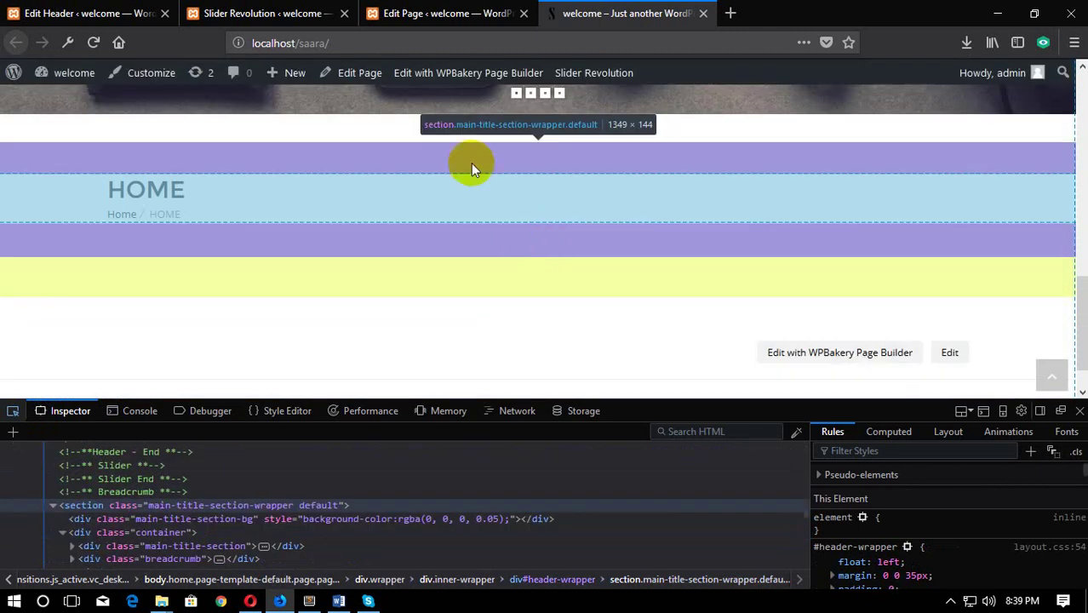
right_click(471, 162)
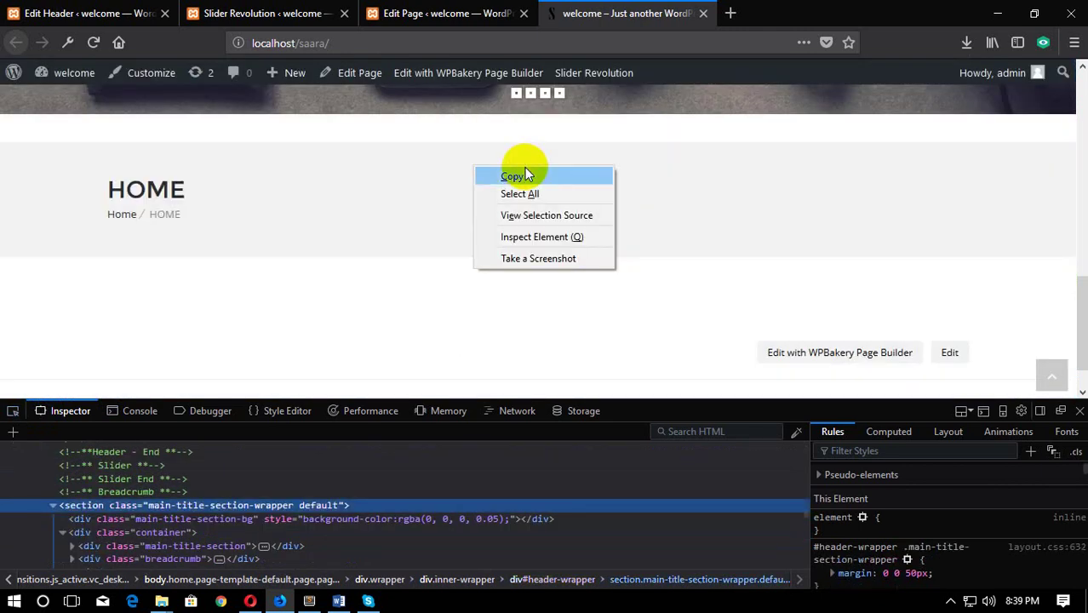
click(341, 146)
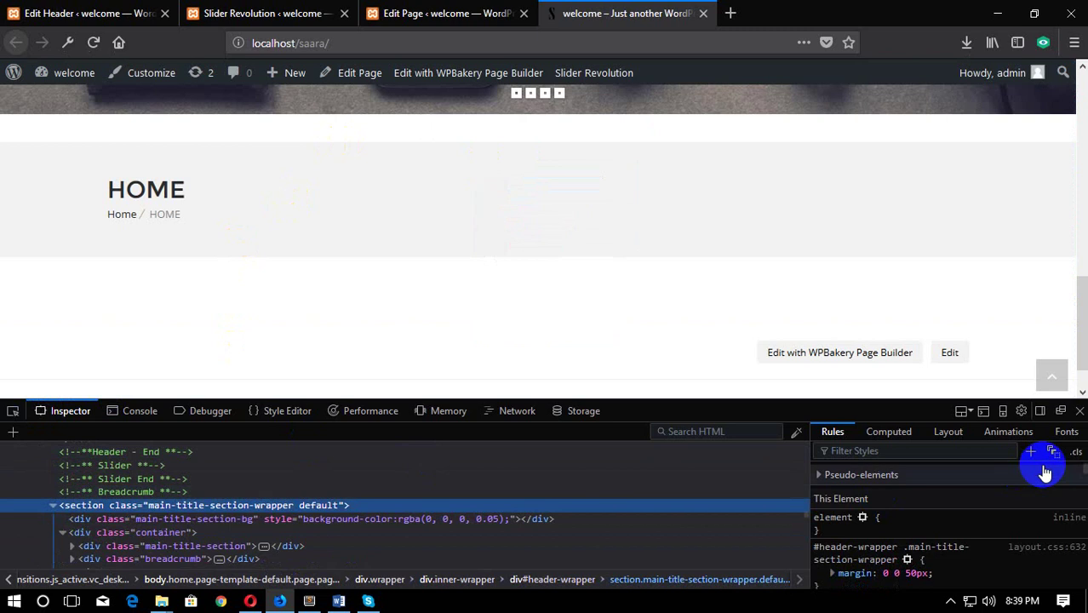
scroll(886, 515, down, 3)
scroll(910, 515, up, 1)
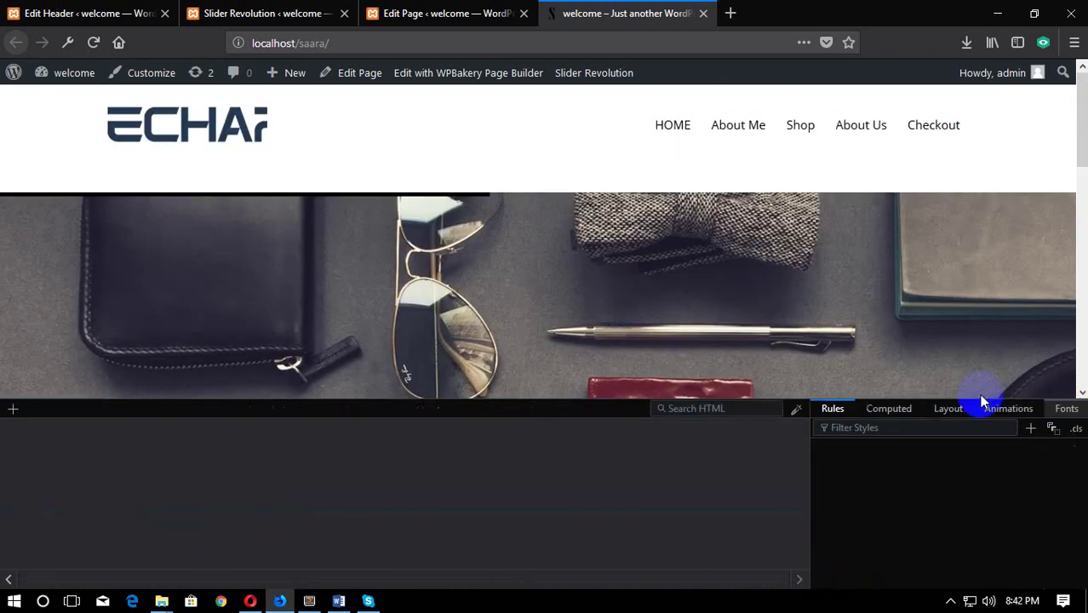
scroll(564, 382, down, 5)
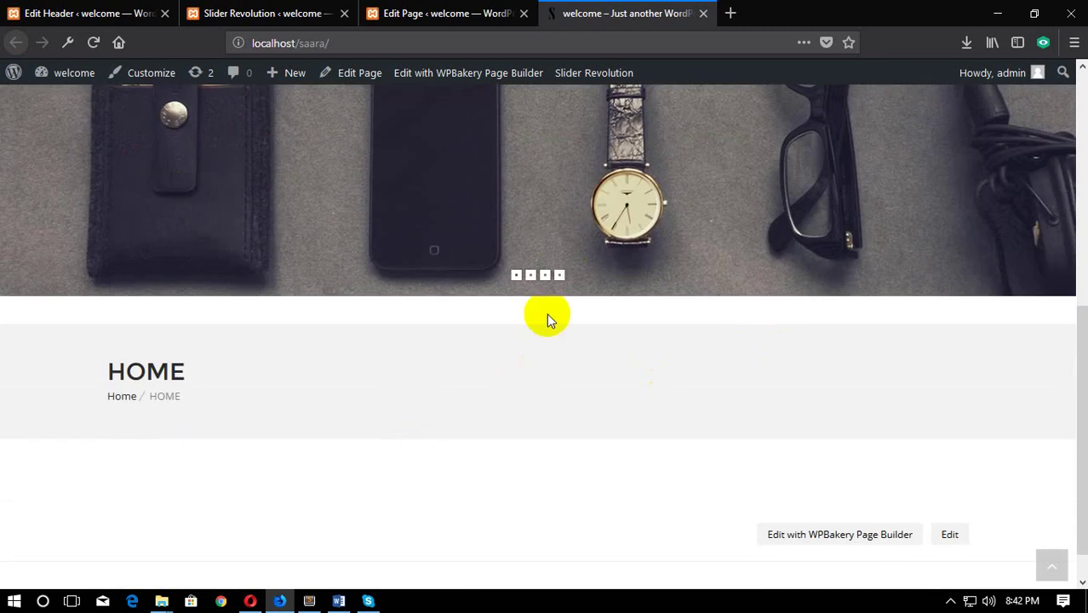
click(617, 264)
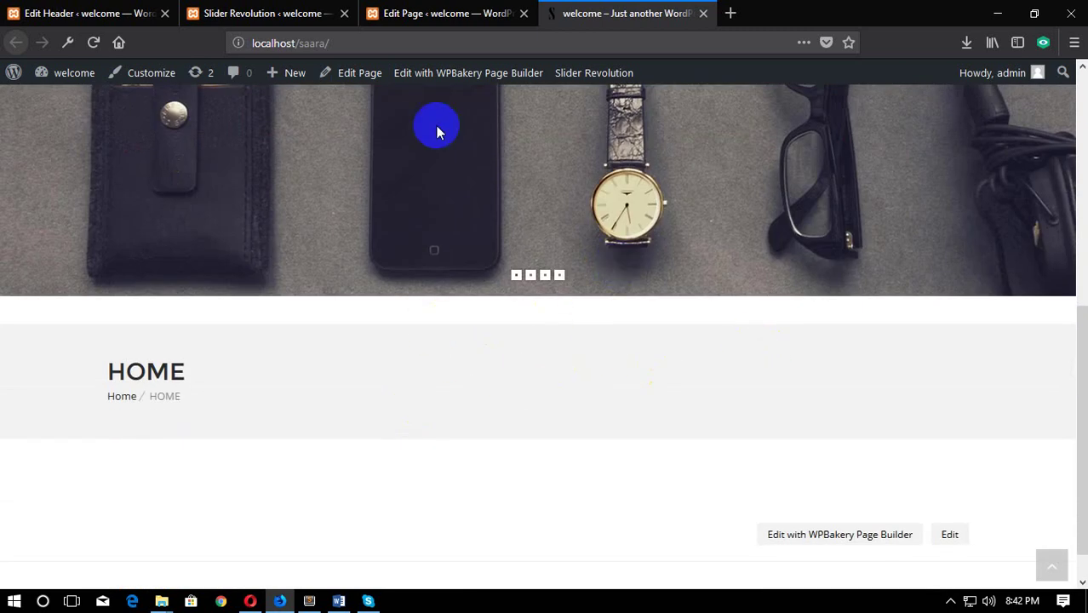
Step: In the header editor, check which slide templates the Revolution Slider Options offer
click(20, 11)
scroll(522, 239, down, 3)
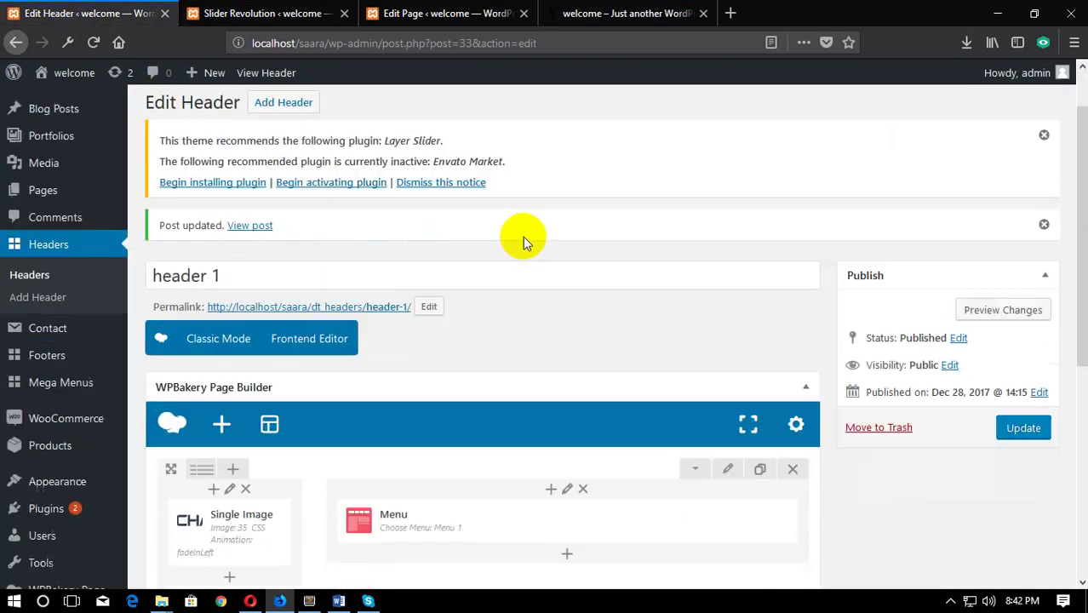
scroll(523, 286, down, 3)
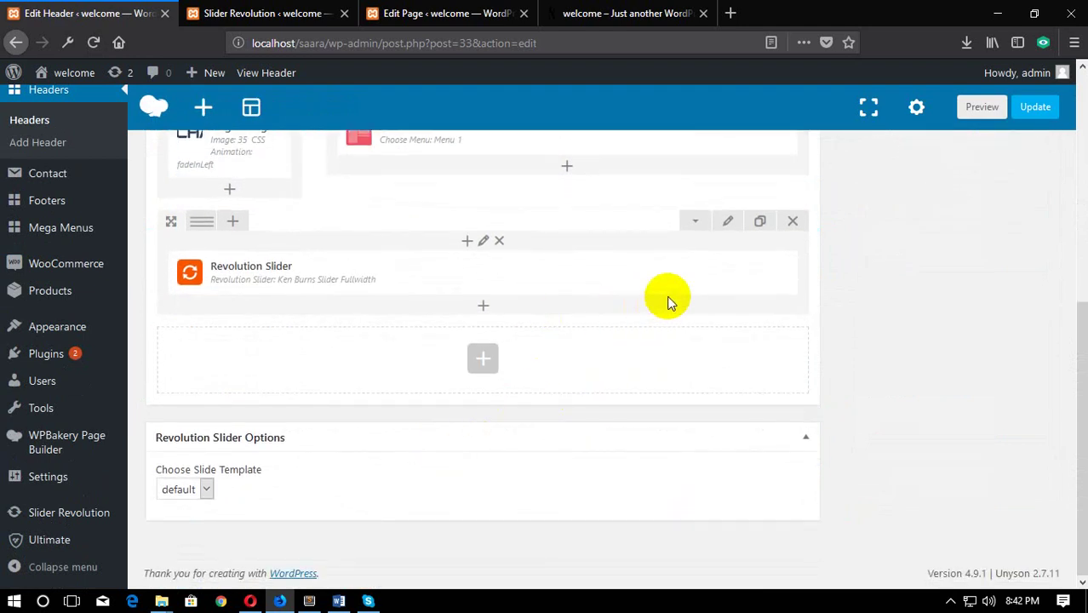
click(191, 491)
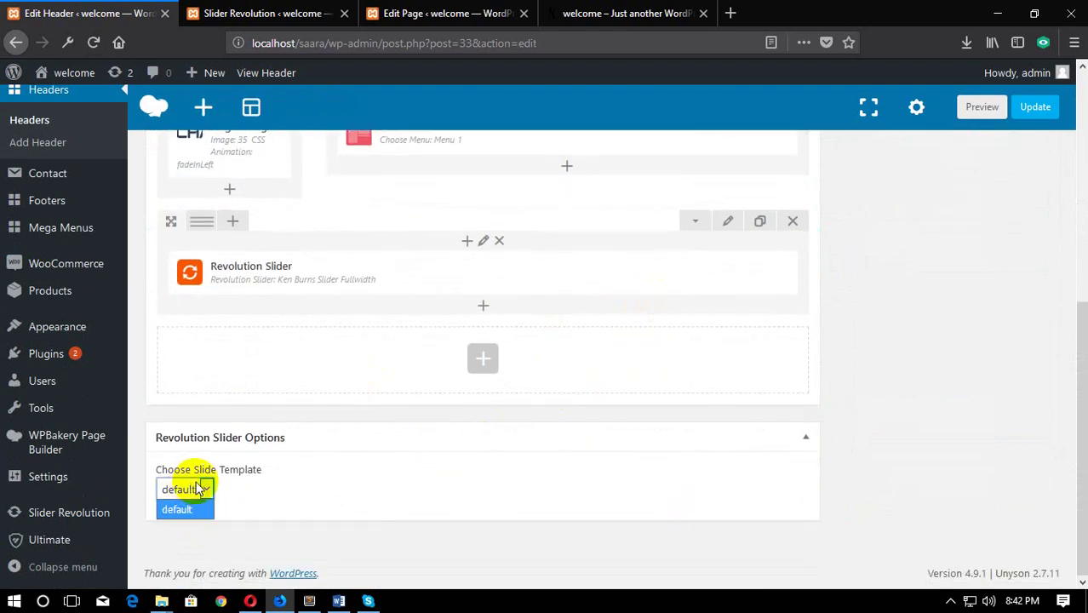
click(196, 487)
scroll(894, 250, up, 10)
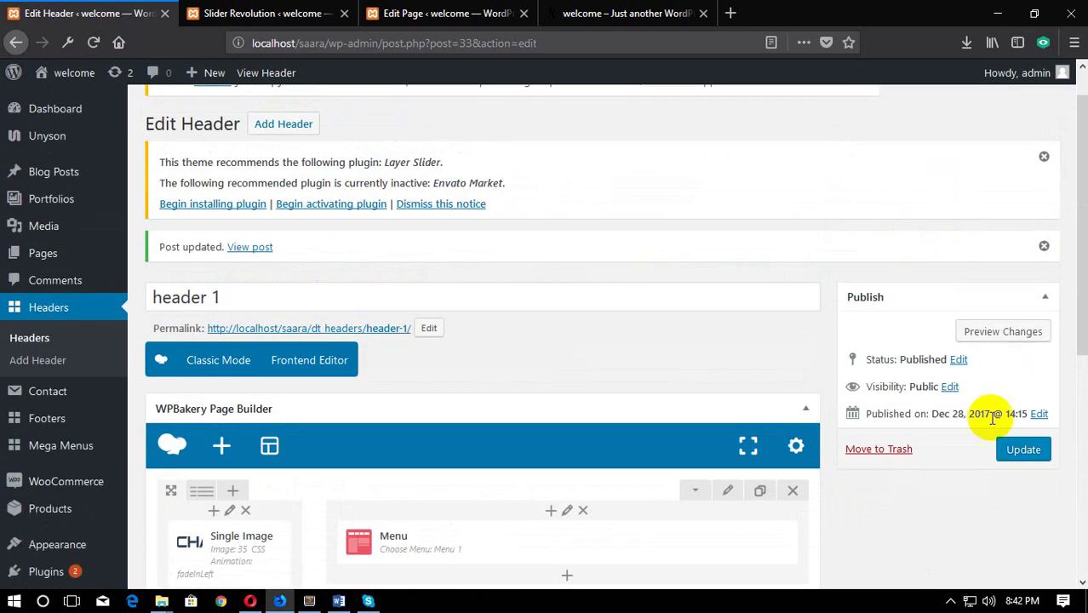
click(481, 10)
click(609, 13)
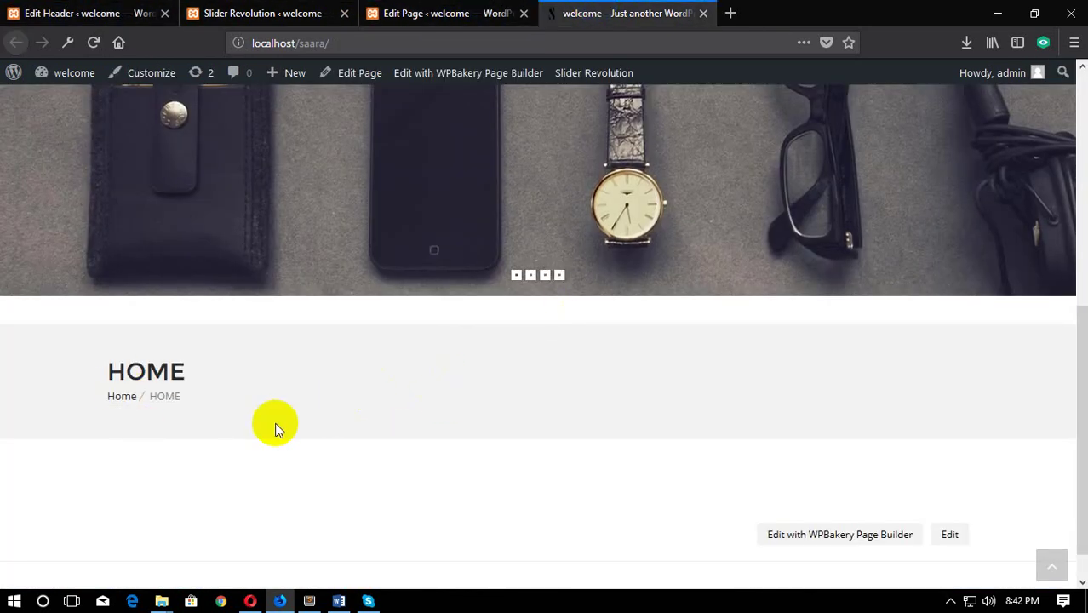
click(94, 10)
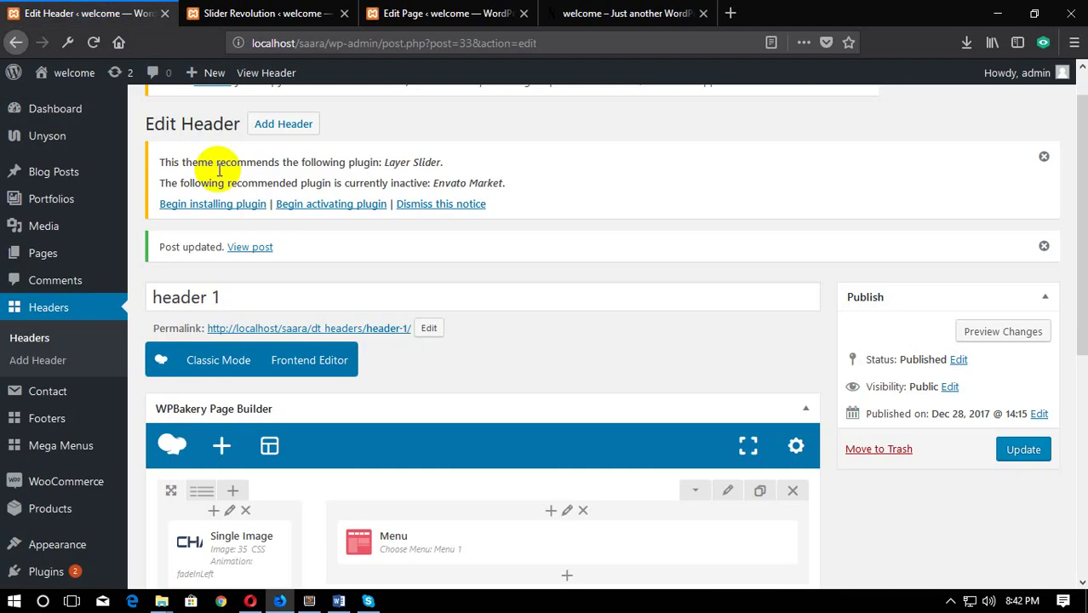
click(256, 13)
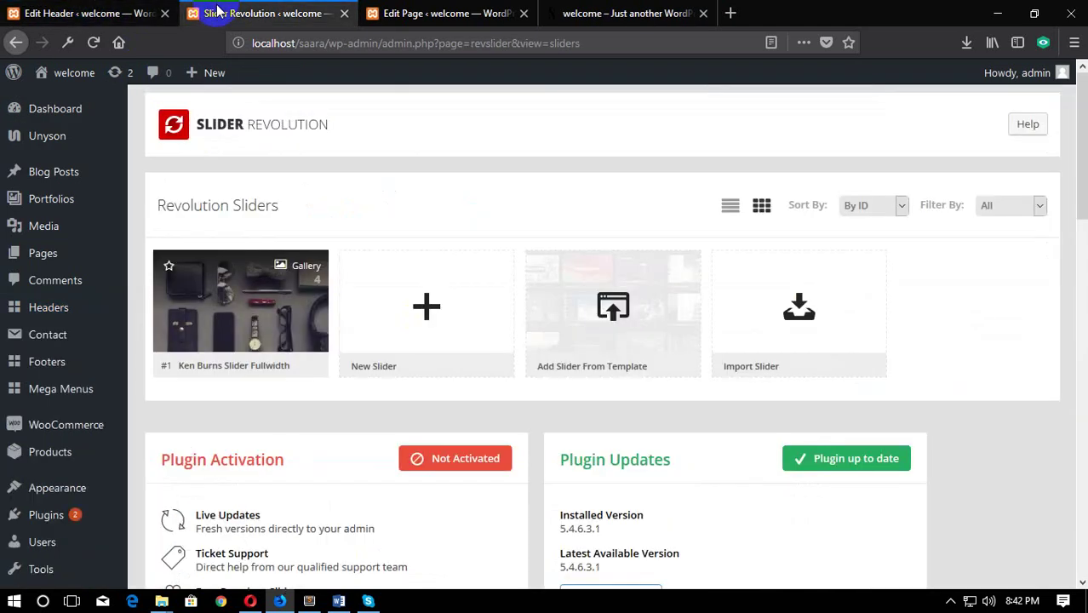
click(449, 12)
click(603, 10)
Step: Turn off Show Breadcrumb in the HOME page's Page Settings and update the page
click(473, 7)
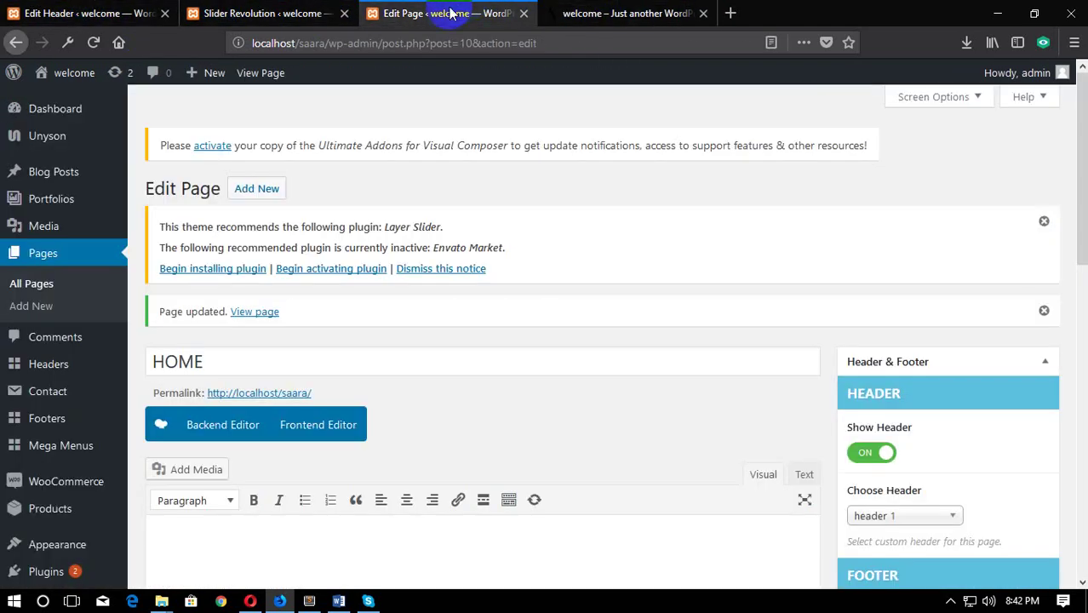
scroll(839, 387, down, 3)
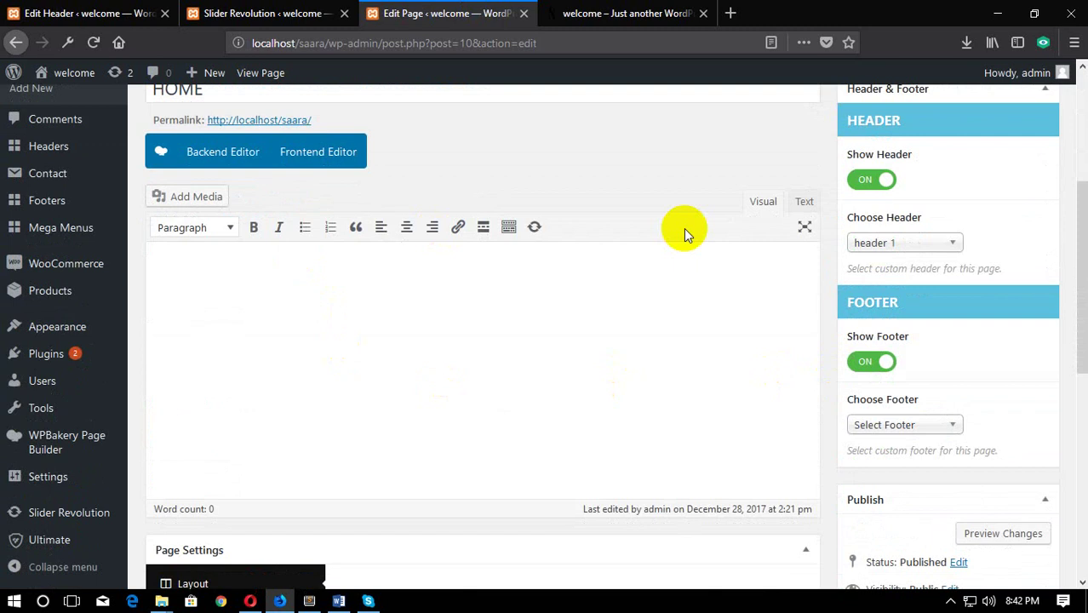
scroll(774, 472, down, 3)
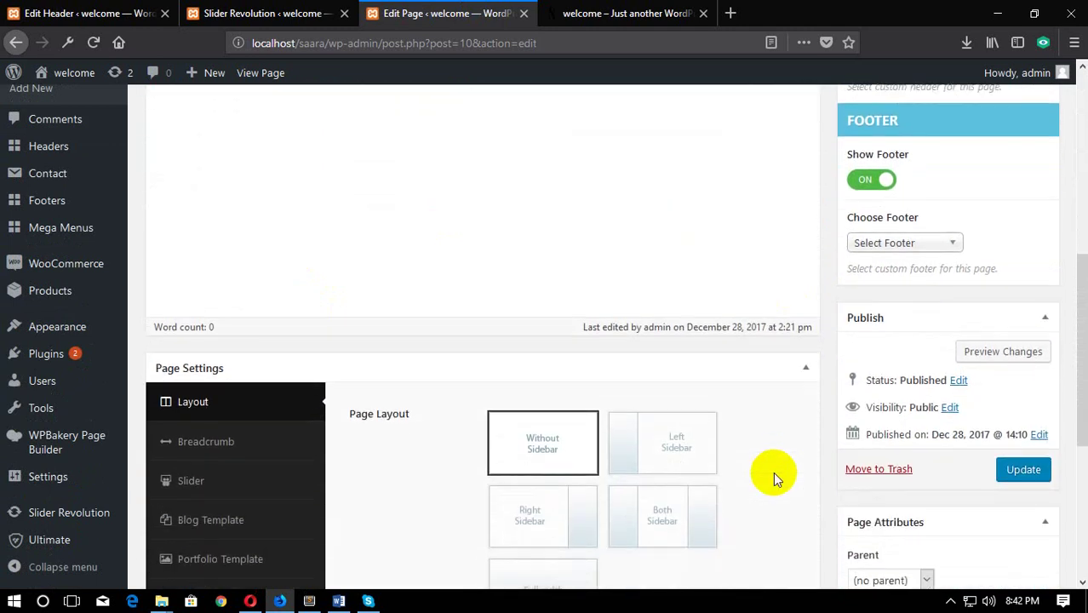
scroll(774, 471, down, 3)
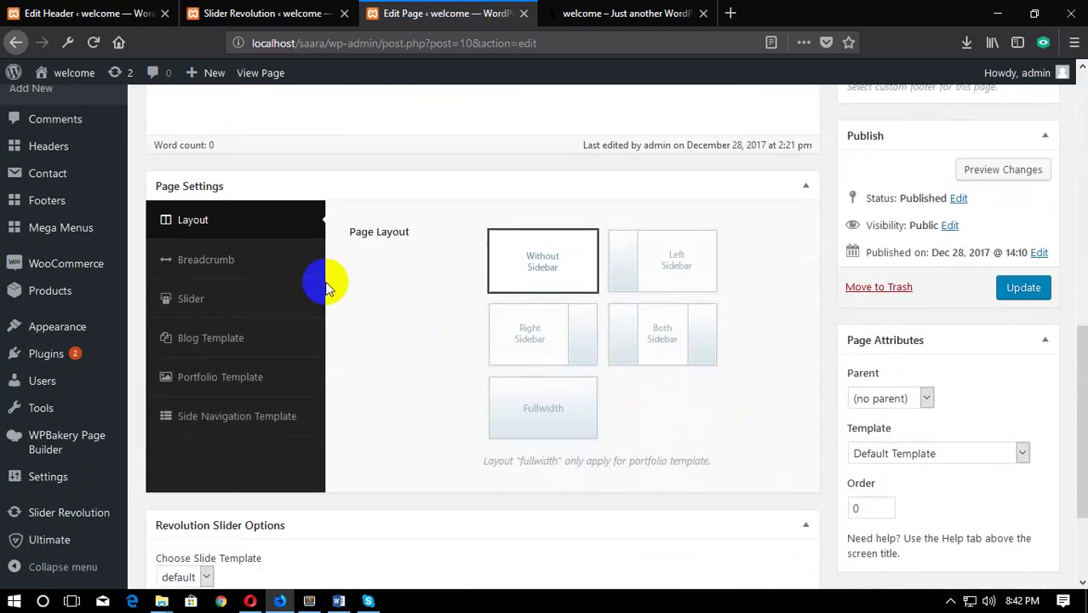
click(153, 259)
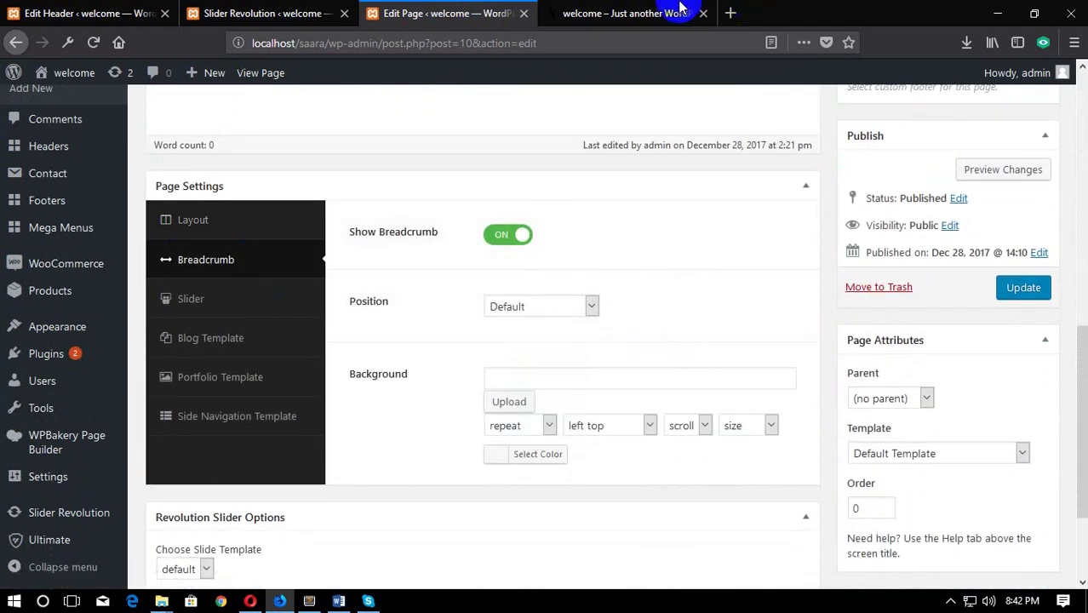
click(601, 15)
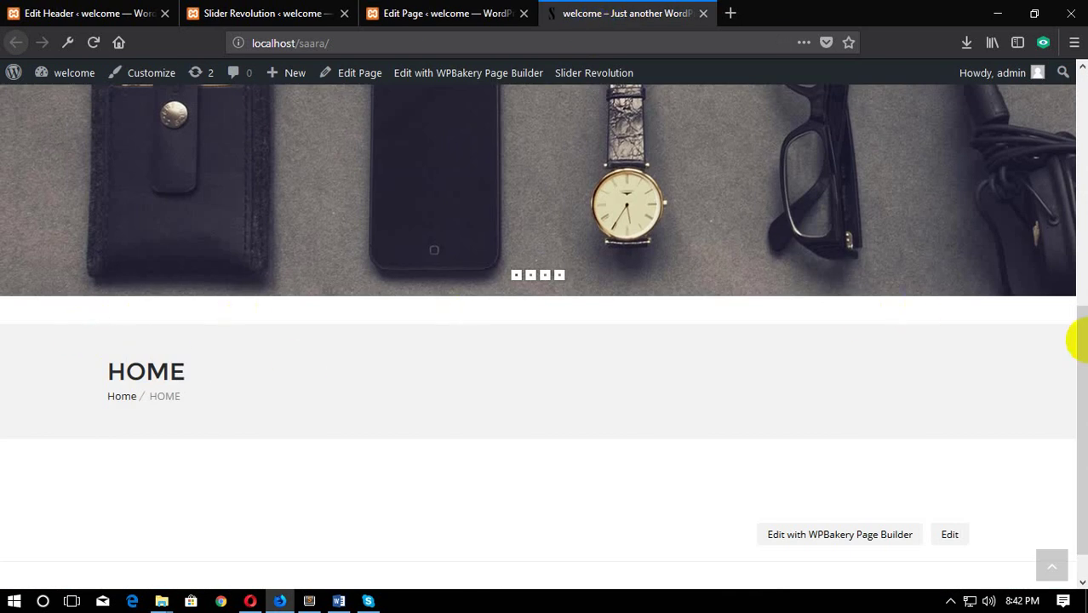
click(376, 12)
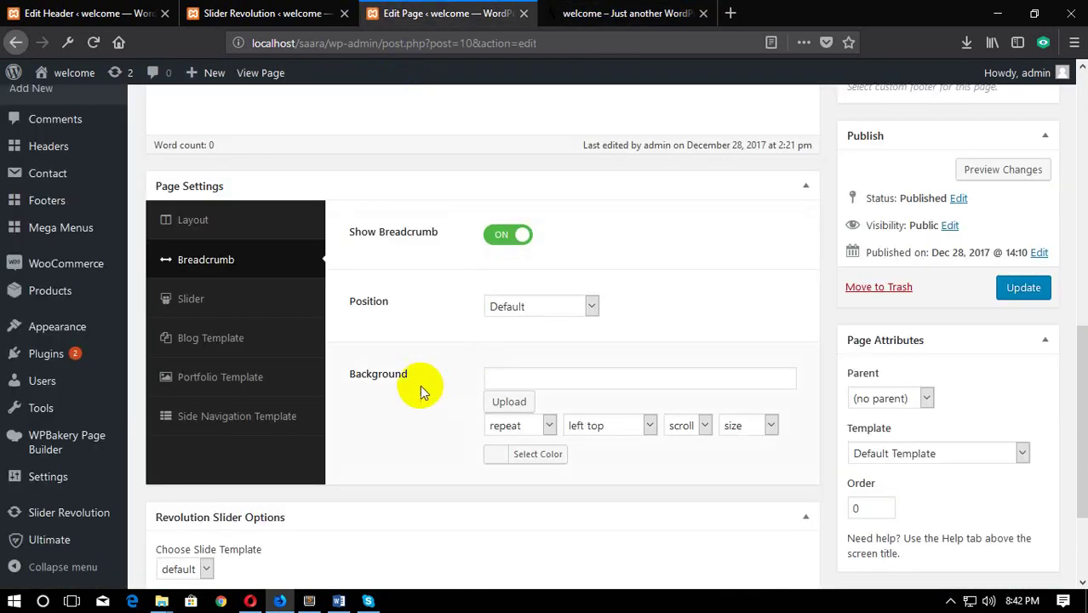
click(503, 236)
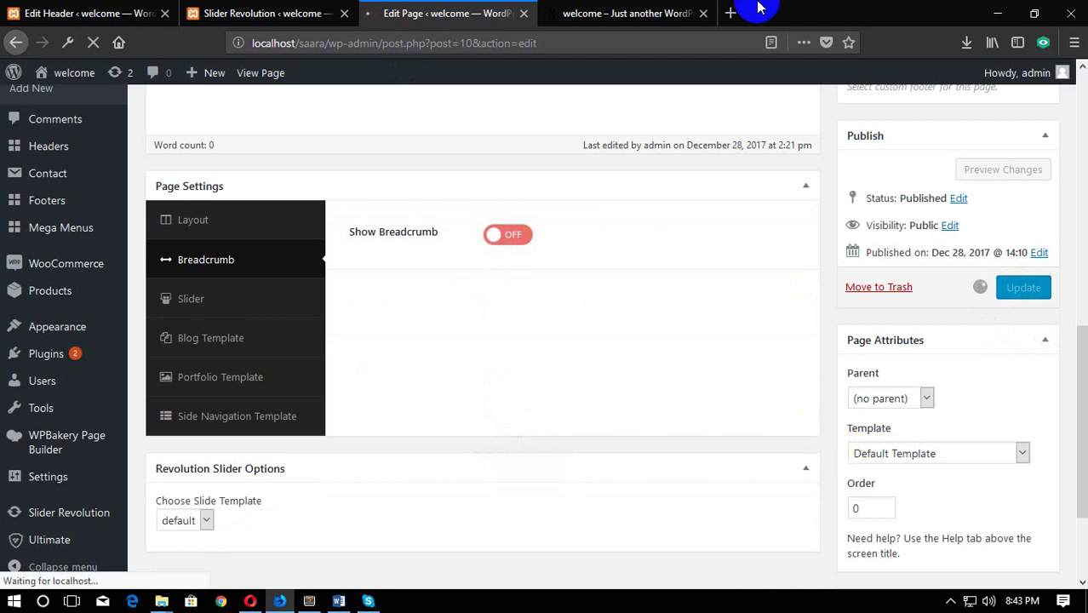
Step: Reload the live home page and examine the header, the slider and the area below it without the breadcrumb
click(673, 13)
right_click(393, 343)
right_click(432, 310)
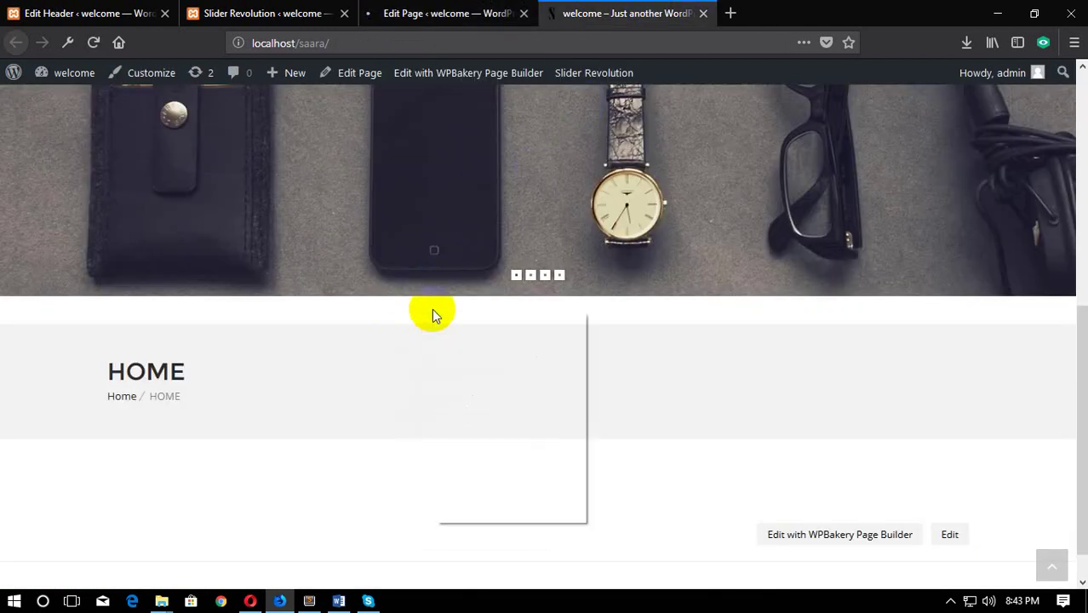
click(527, 324)
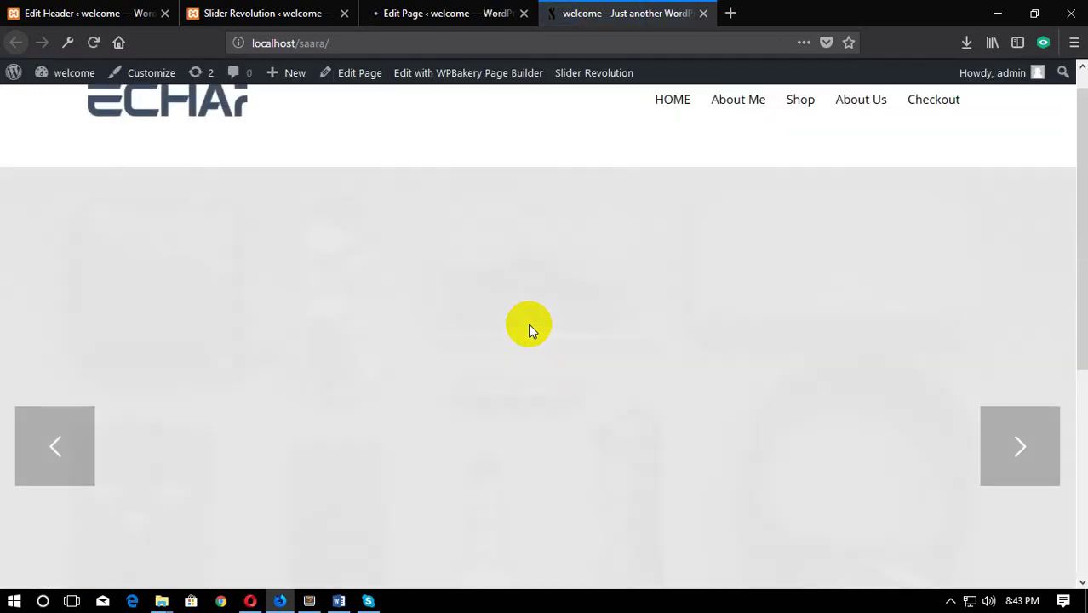
scroll(635, 290, down, 5)
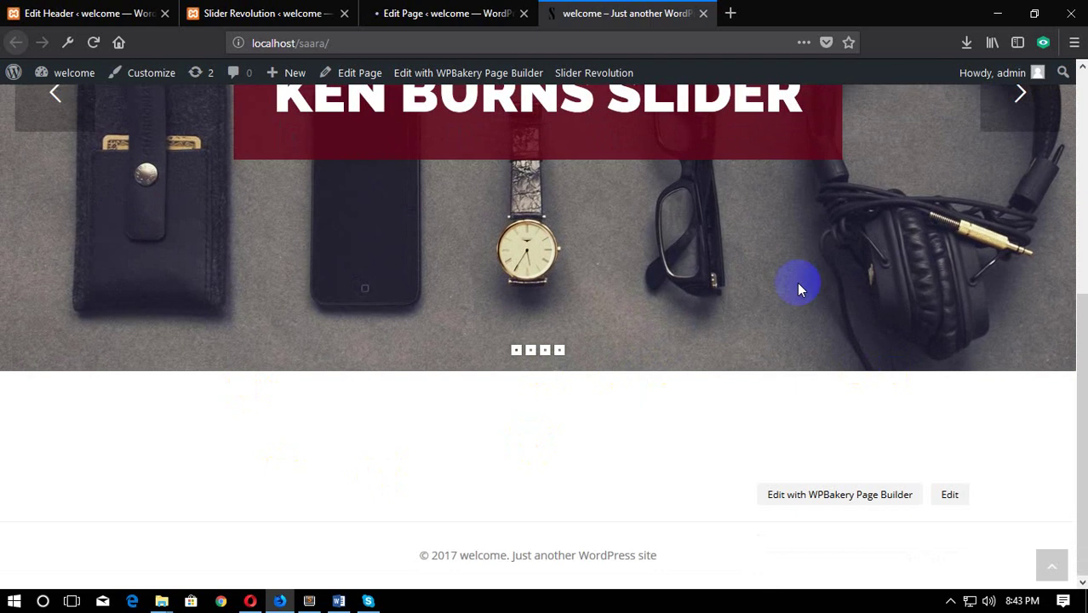
click(433, 10)
scroll(537, 477, down, 10)
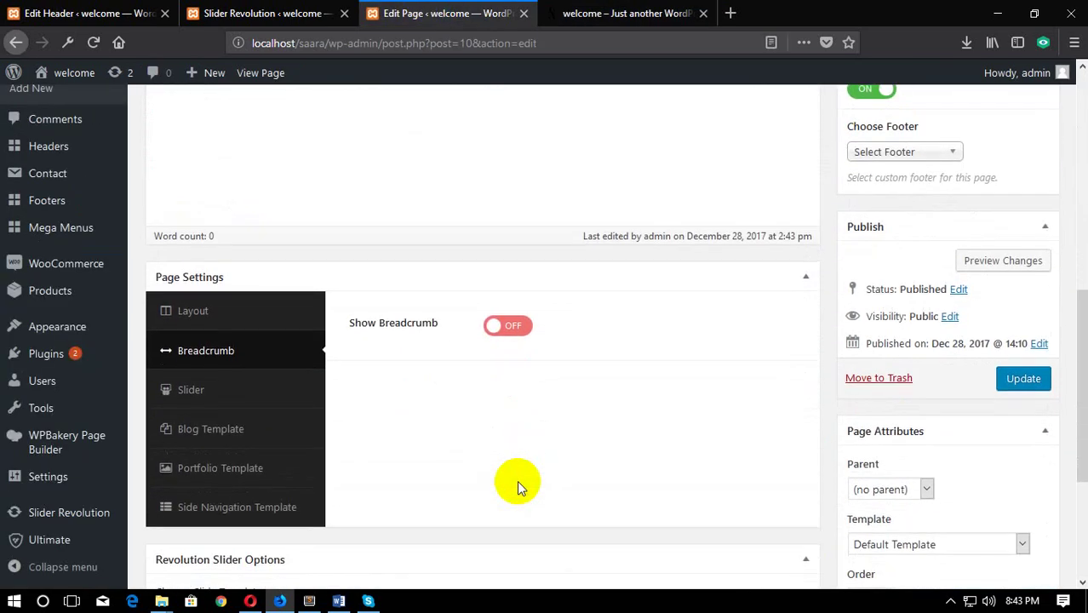
scroll(516, 476, up, 5)
click(624, 13)
scroll(451, 341, up, 5)
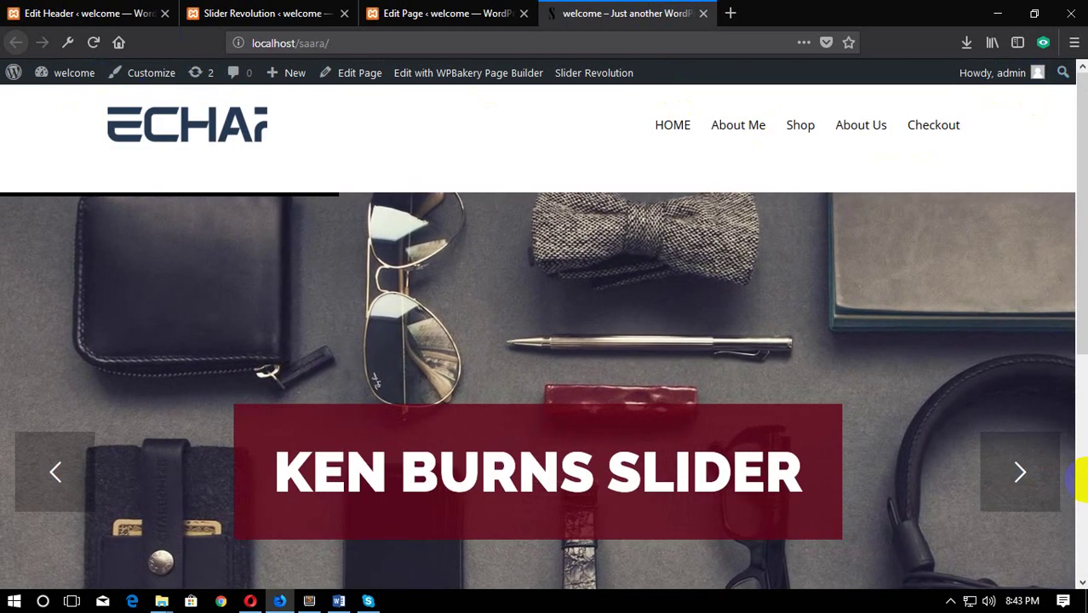
scroll(1061, 528, down, 2)
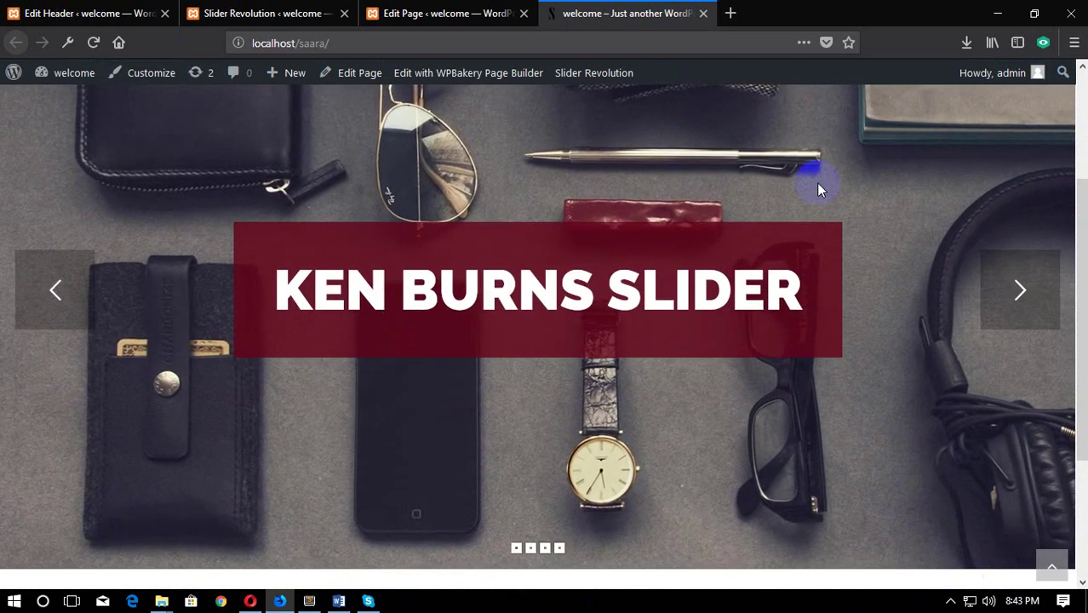
Step: Try showing the HOME page's slider at Bottom Header with Revolution slider as its type, and turn Show Slider off again
click(496, 15)
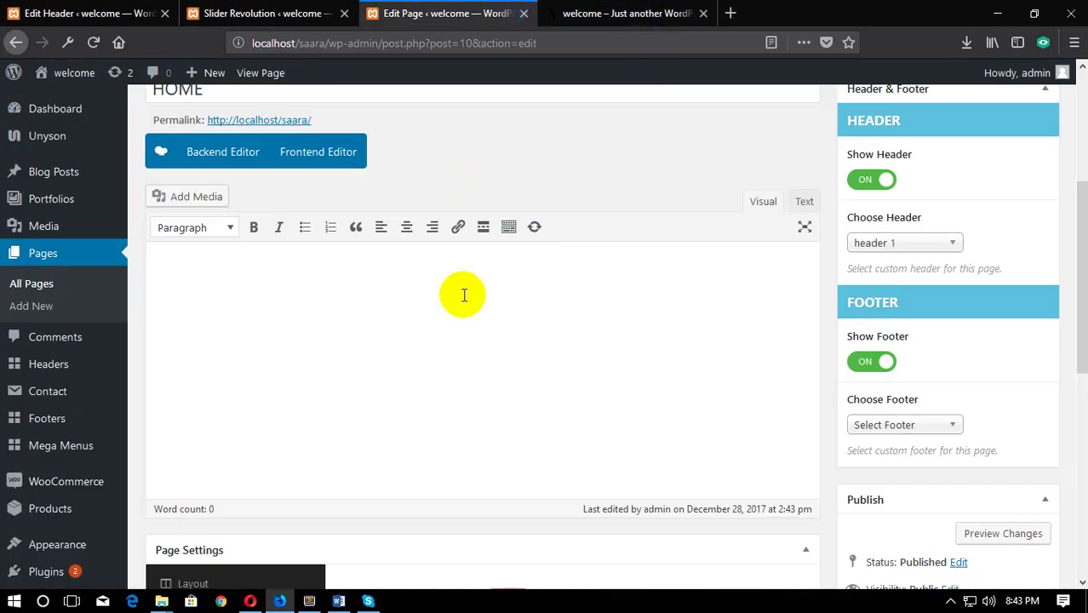
scroll(462, 295, down, 5)
click(184, 302)
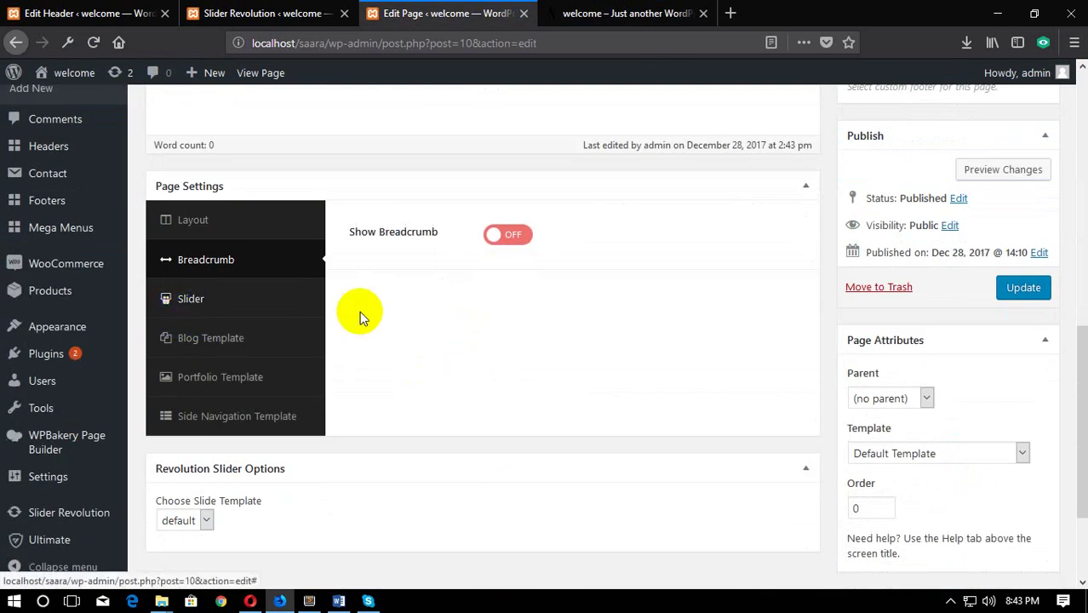
click(235, 302)
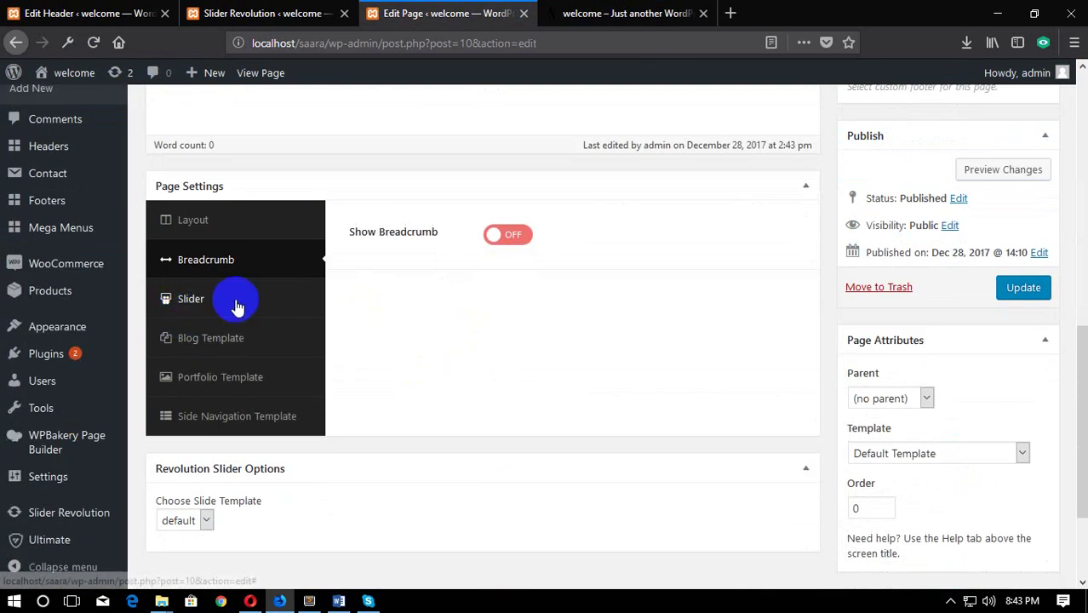
click(508, 235)
click(573, 317)
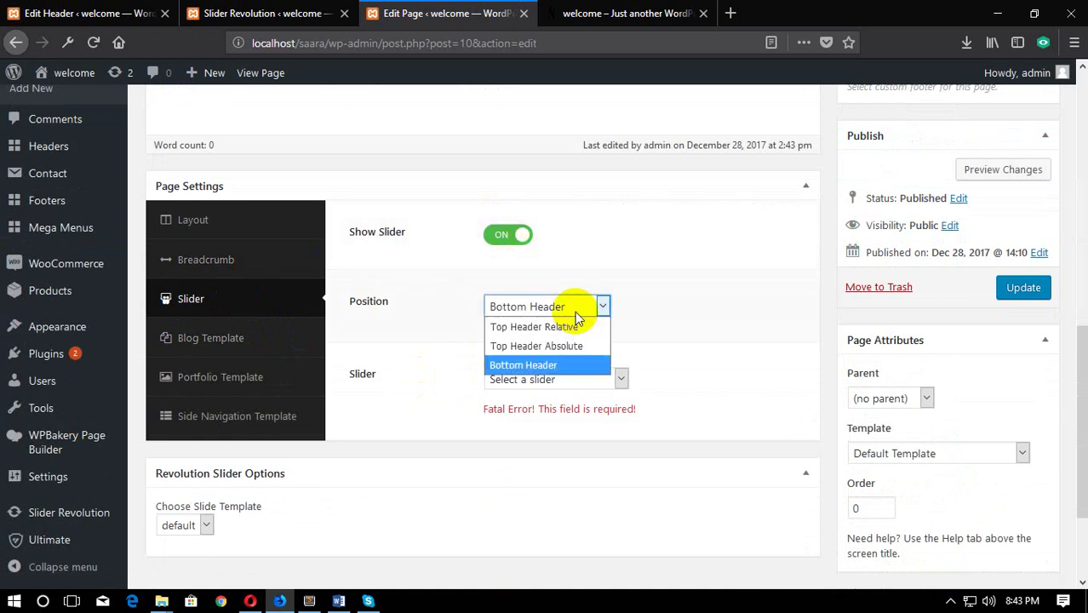
click(576, 313)
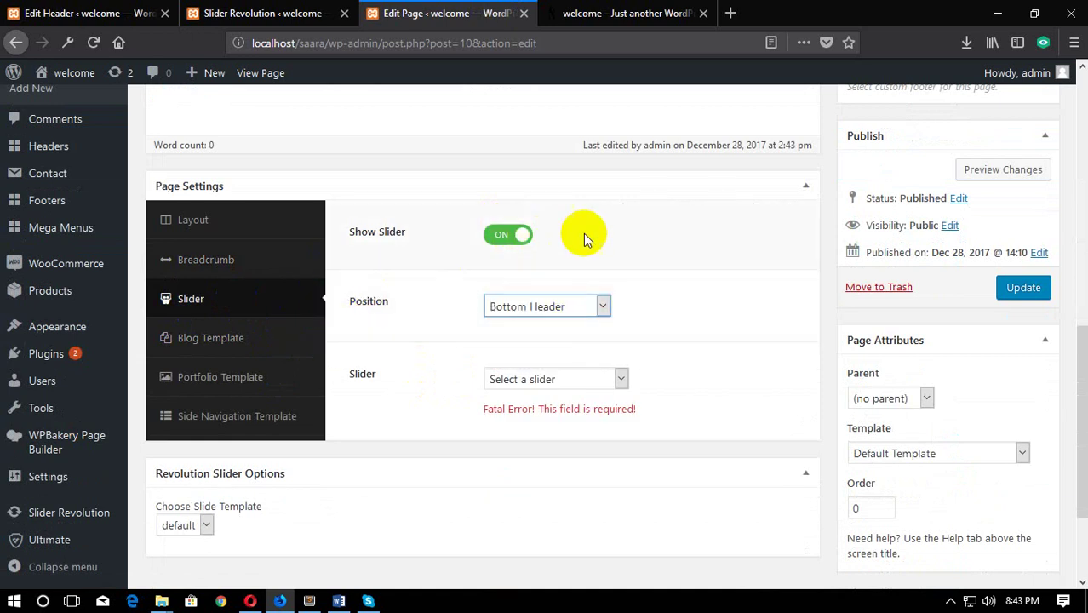
click(550, 308)
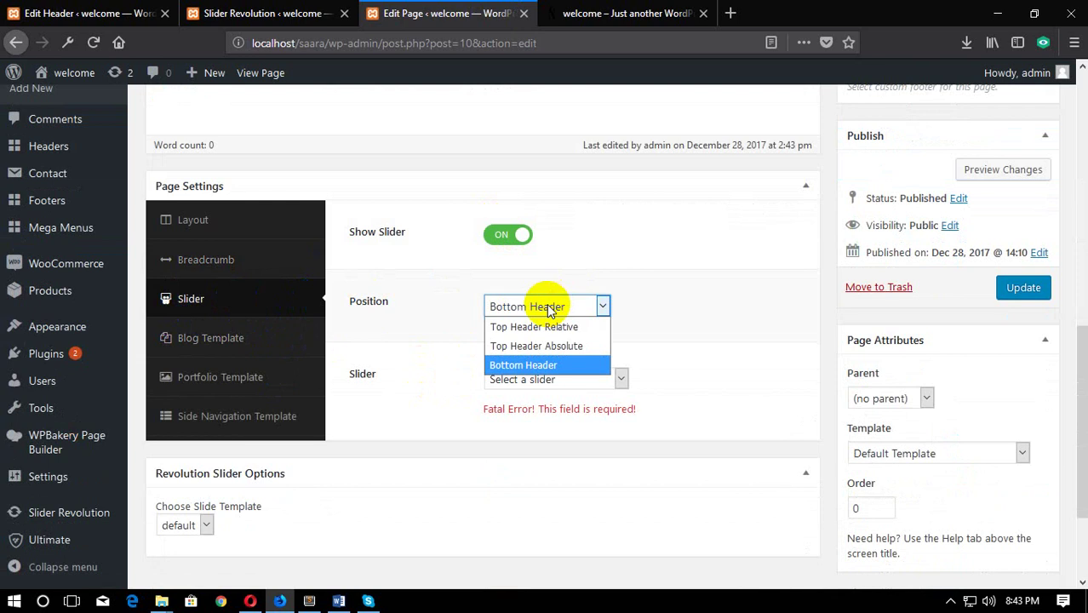
click(548, 308)
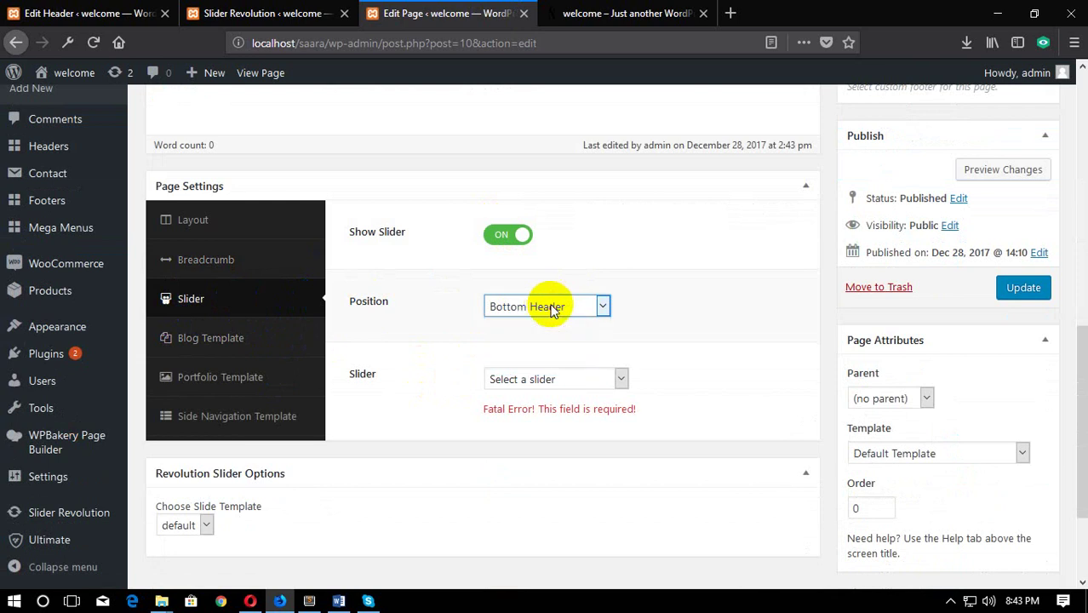
click(574, 382)
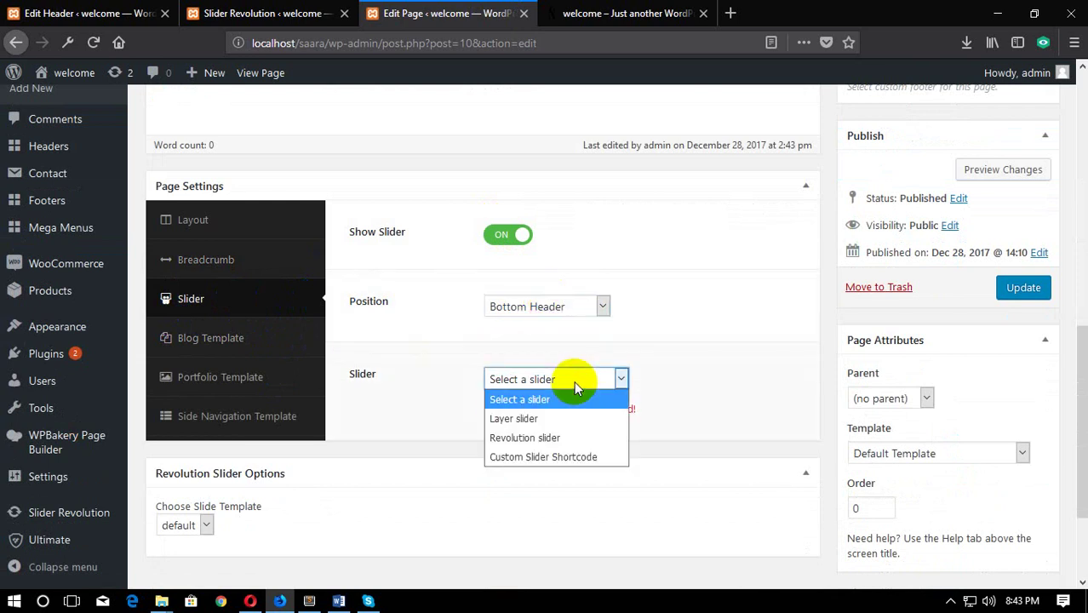
click(572, 436)
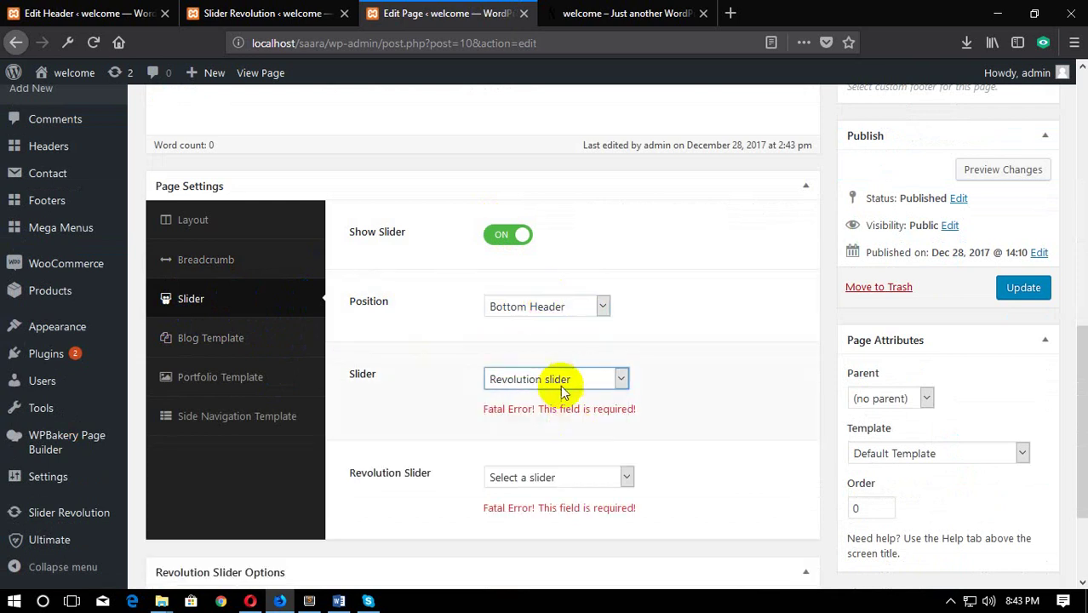
click(515, 233)
click(245, 319)
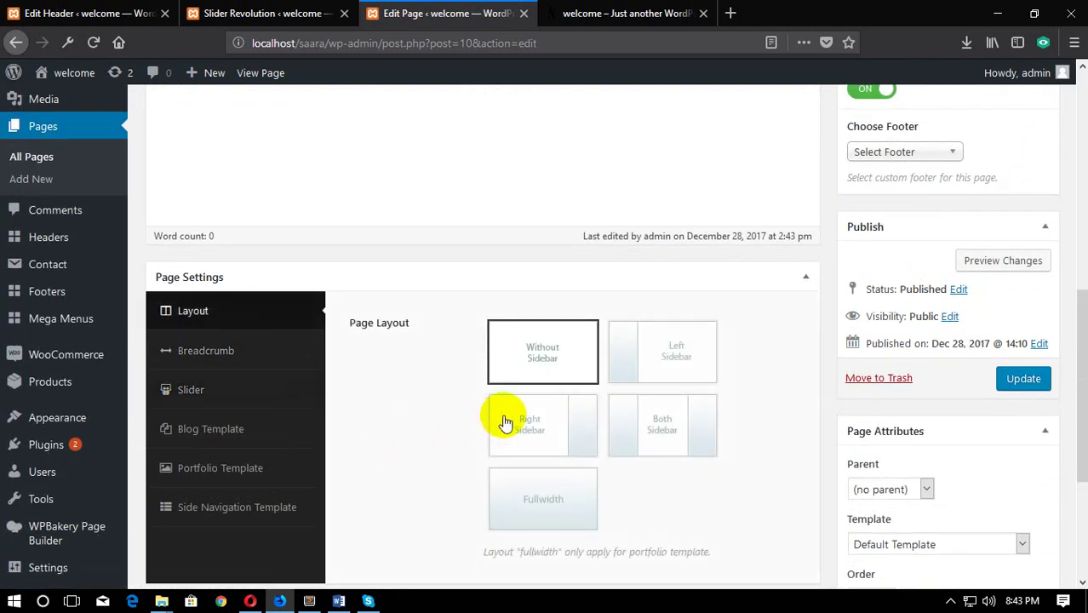
Step: Switch the HOME page from the classic editor to the WPBakery Backend Editor
scroll(591, 417, up, 10)
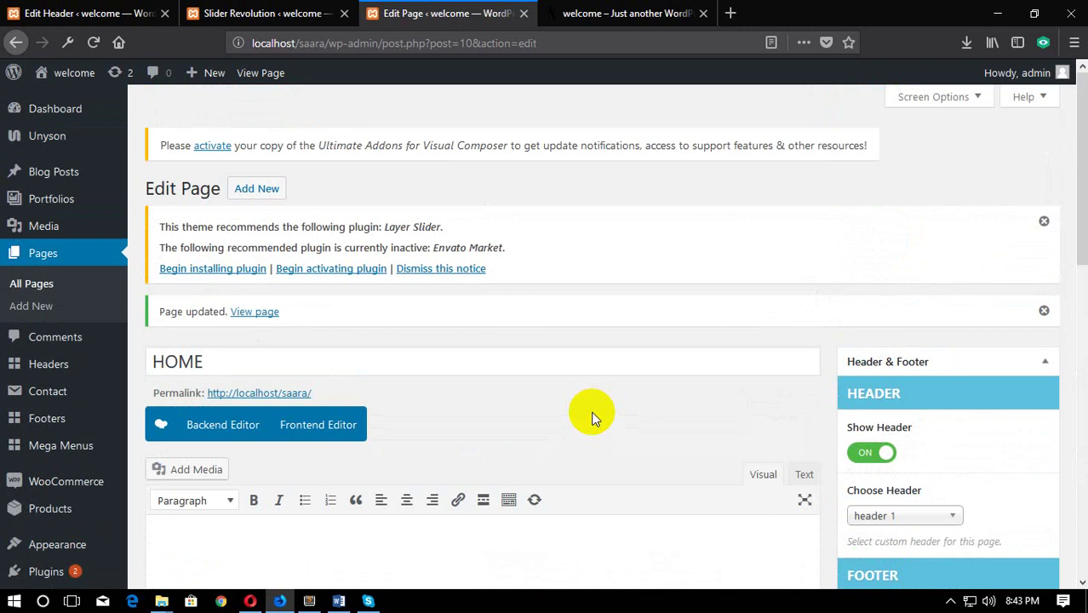
scroll(581, 327, down, 4)
scroll(580, 326, up, 4)
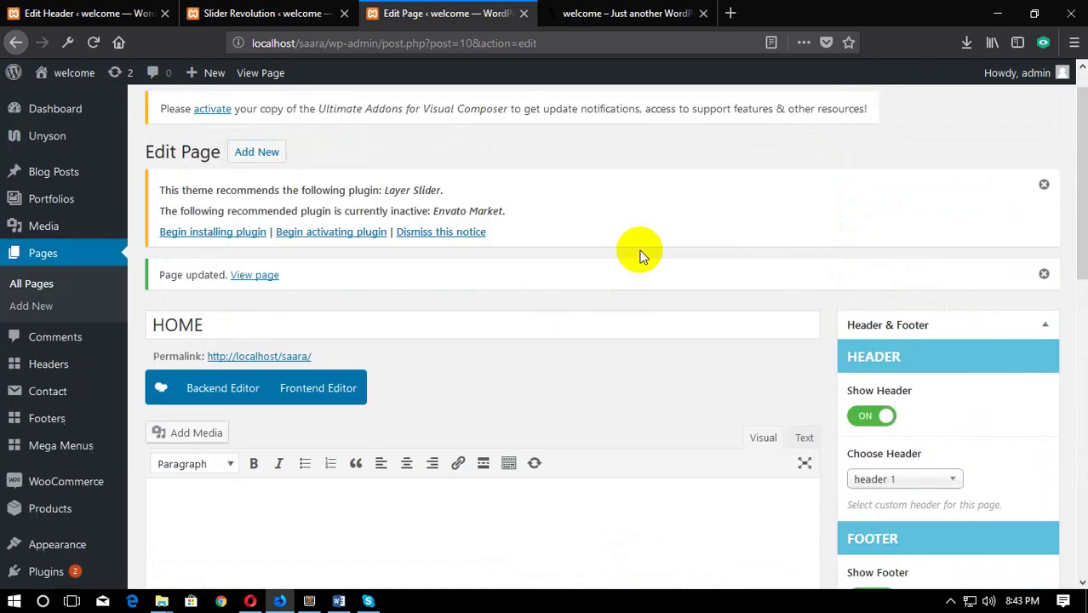
scroll(558, 287, down, 4)
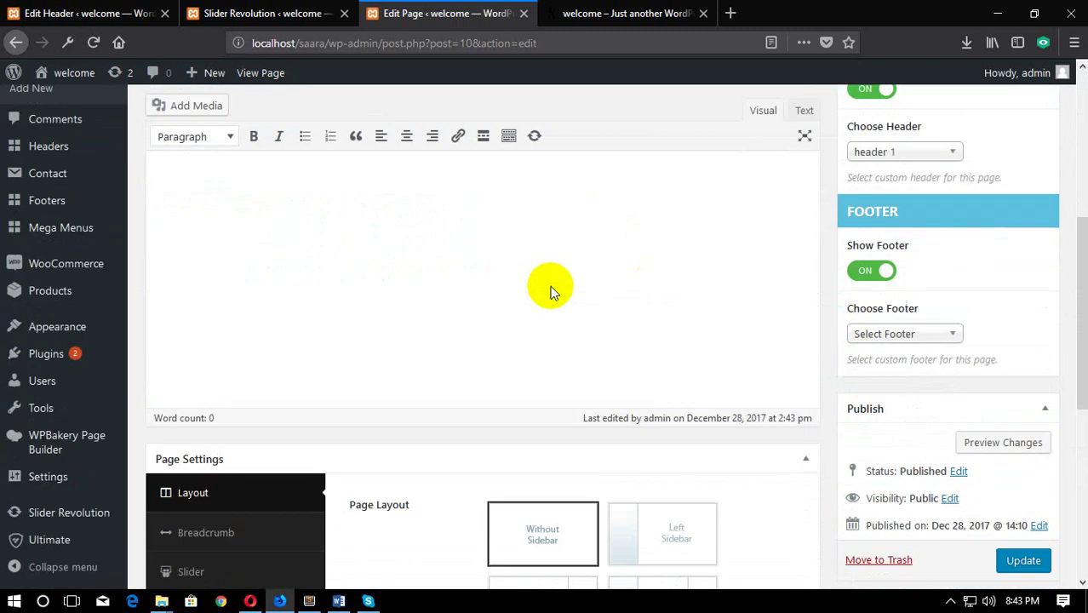
scroll(562, 285, up, 5)
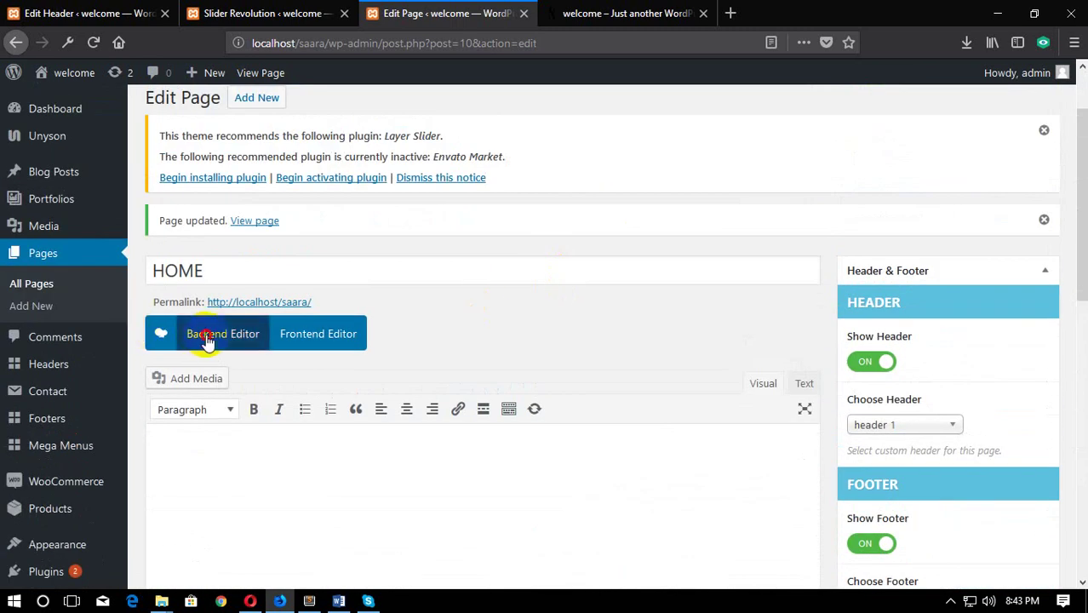
click(191, 333)
scroll(370, 322, down, 2)
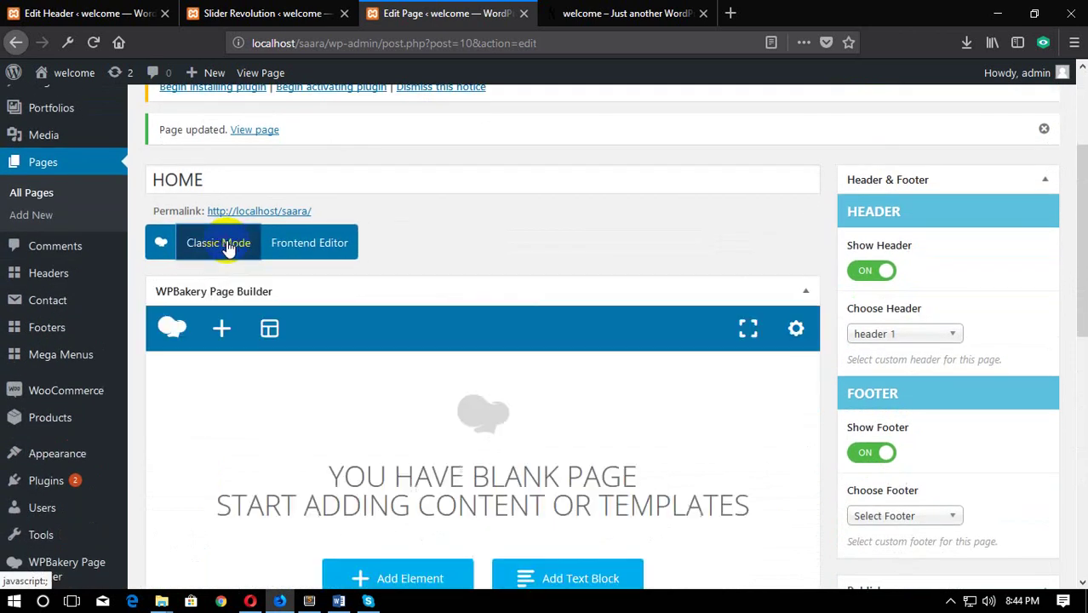
scroll(586, 339, down, 2)
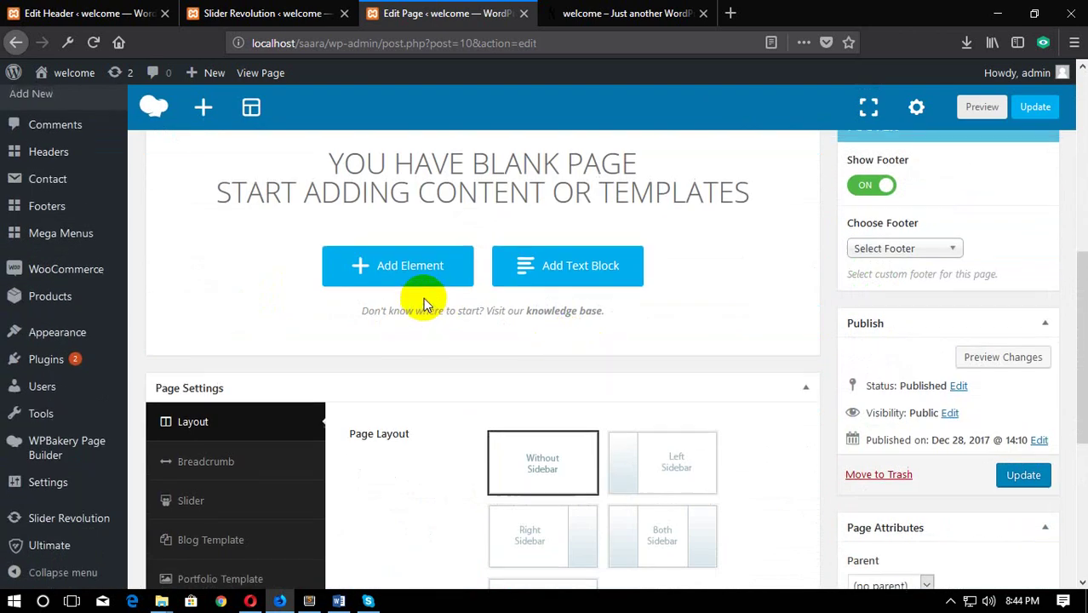
scroll(423, 300, up, 3)
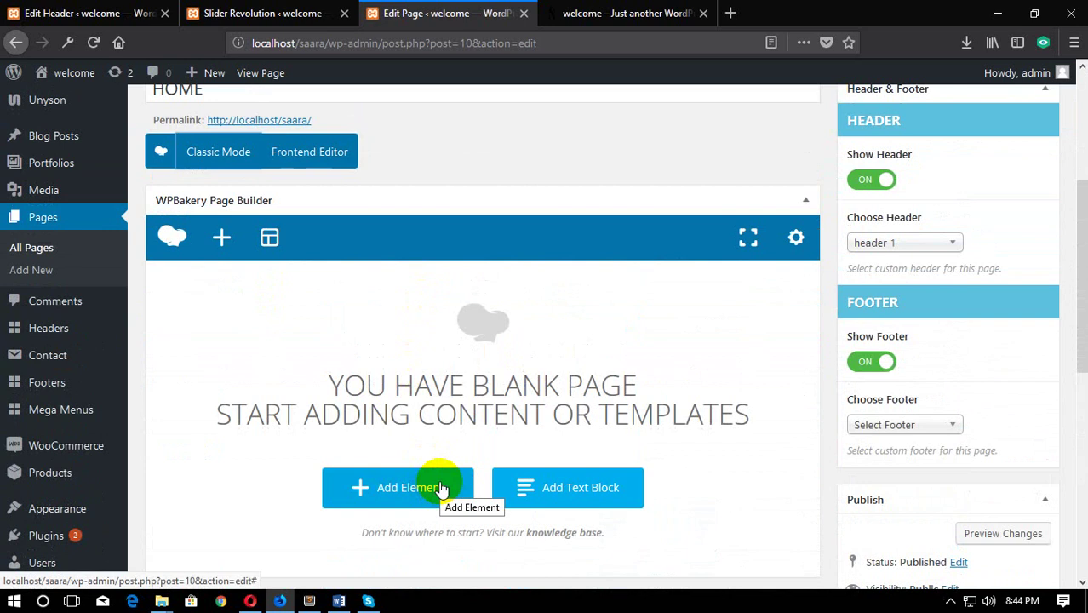
Step: Examine the empty area below the slider on the live home page and return to editing the HOME page
click(628, 13)
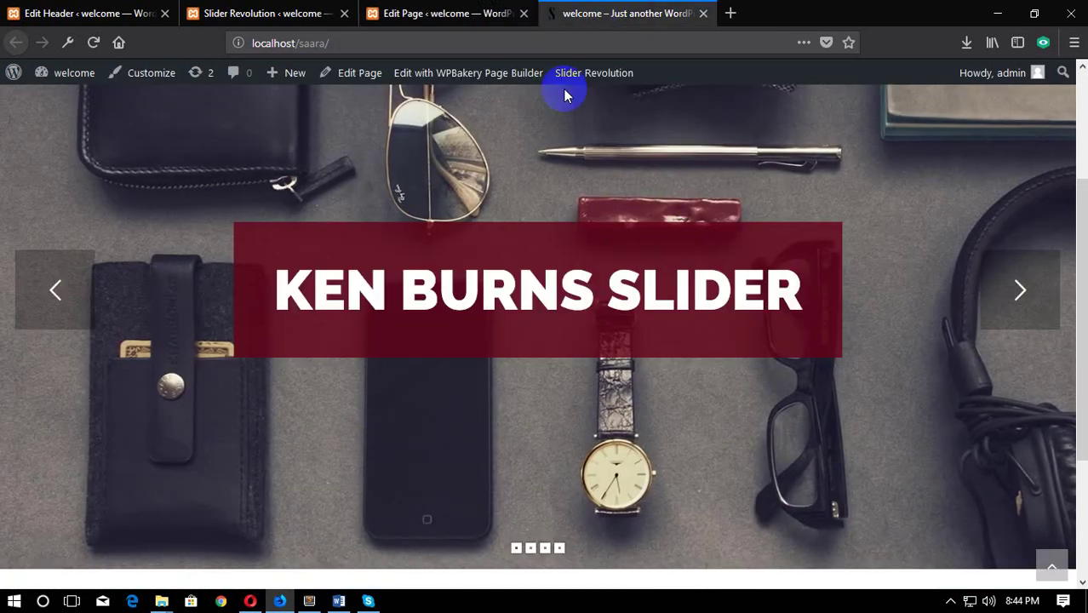
scroll(358, 498, down, 3)
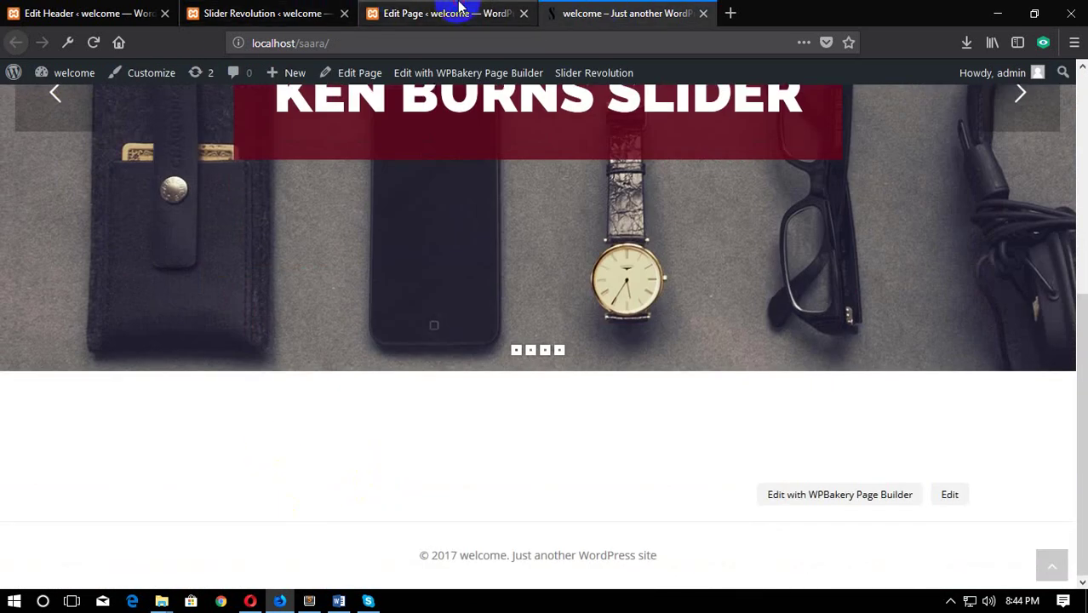
click(309, 6)
click(426, 13)
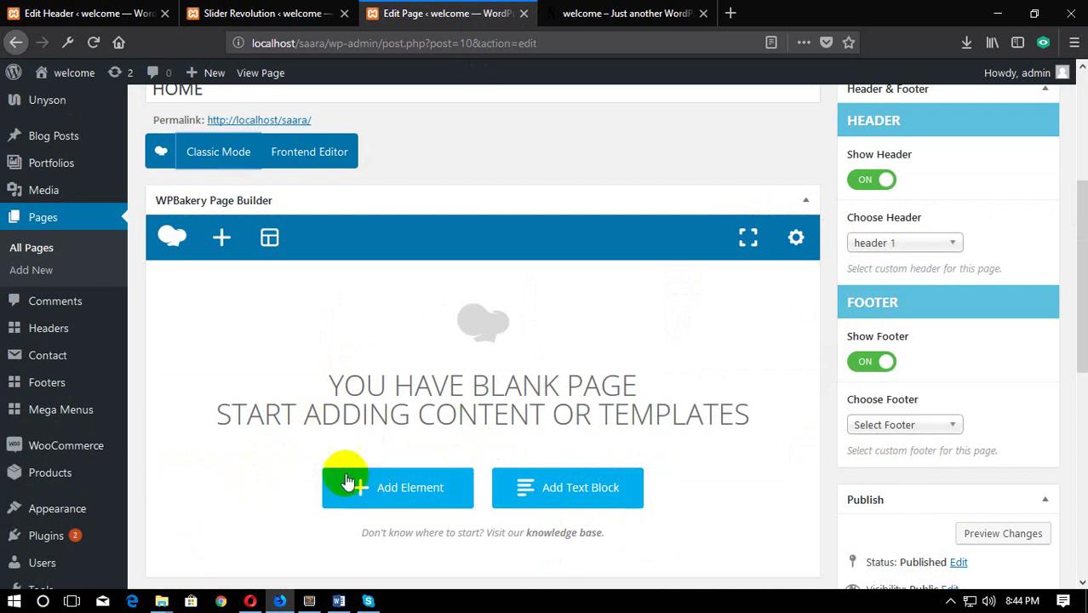
click(382, 499)
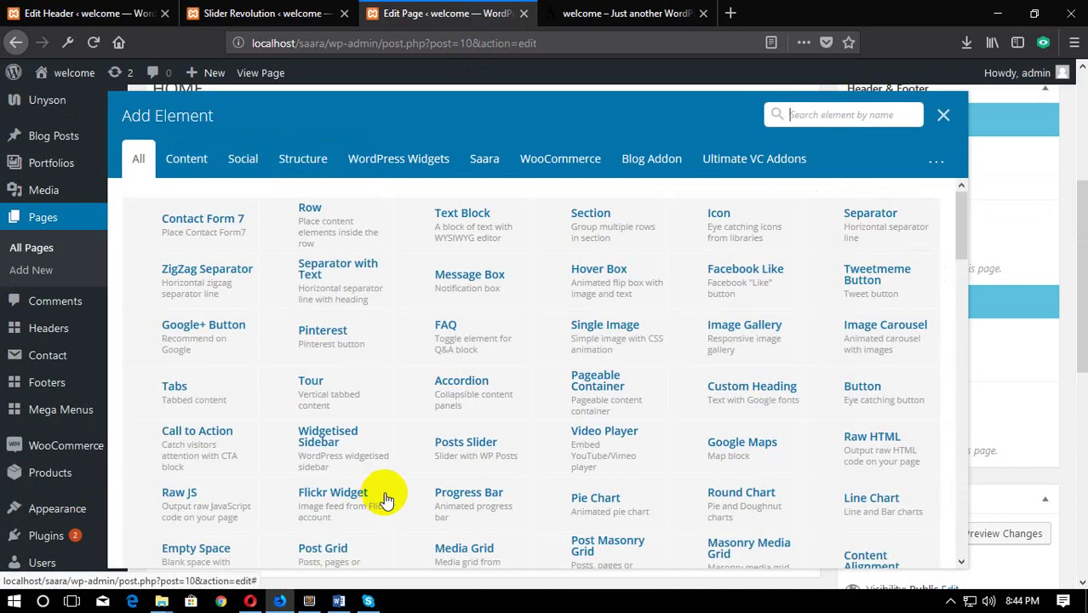
click(351, 494)
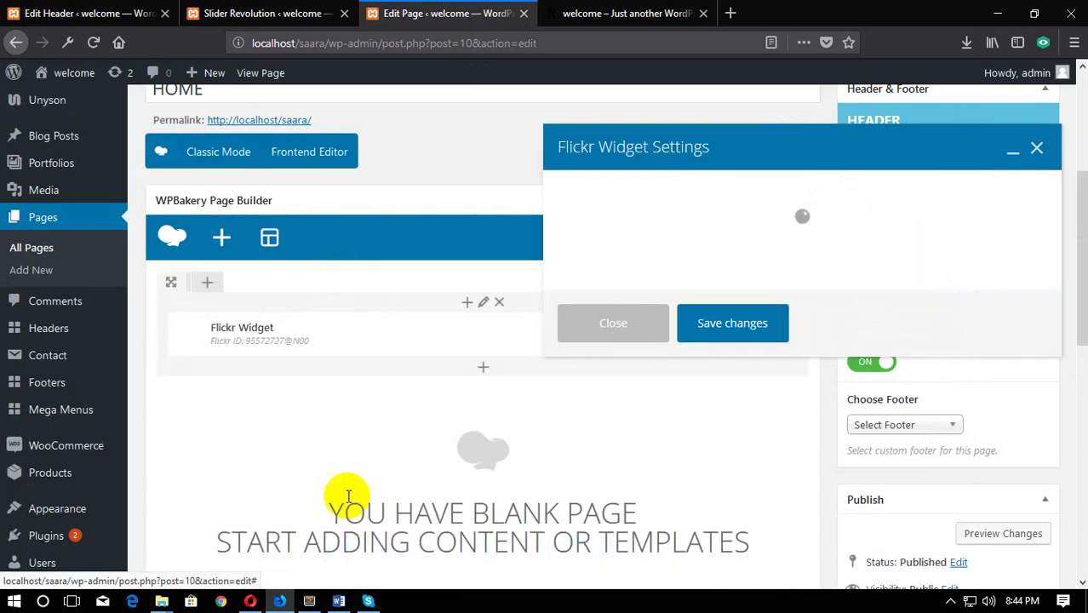
click(1037, 148)
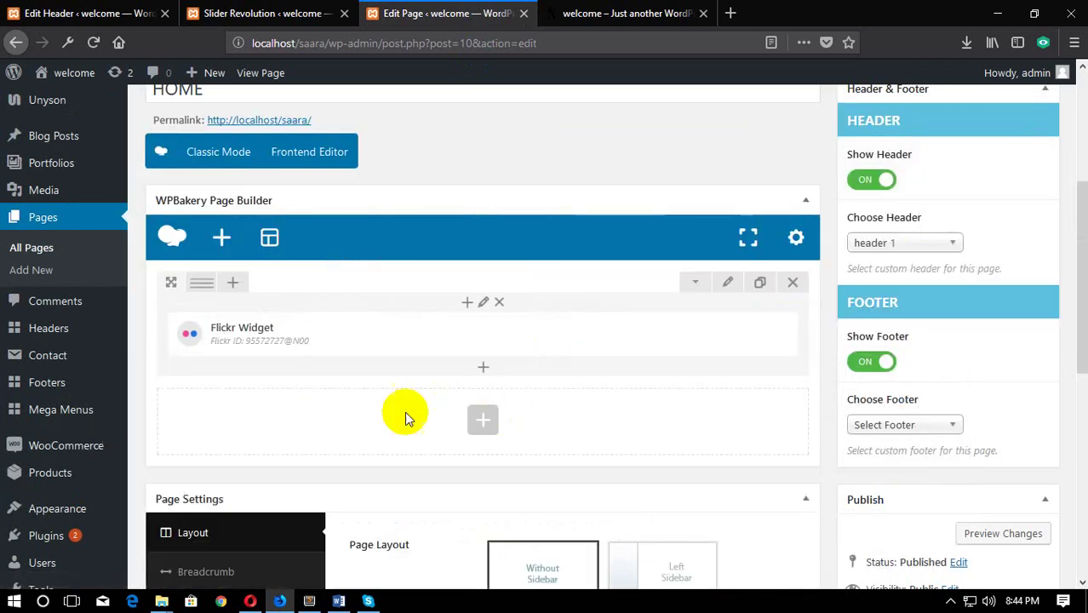
click(791, 283)
click(519, 287)
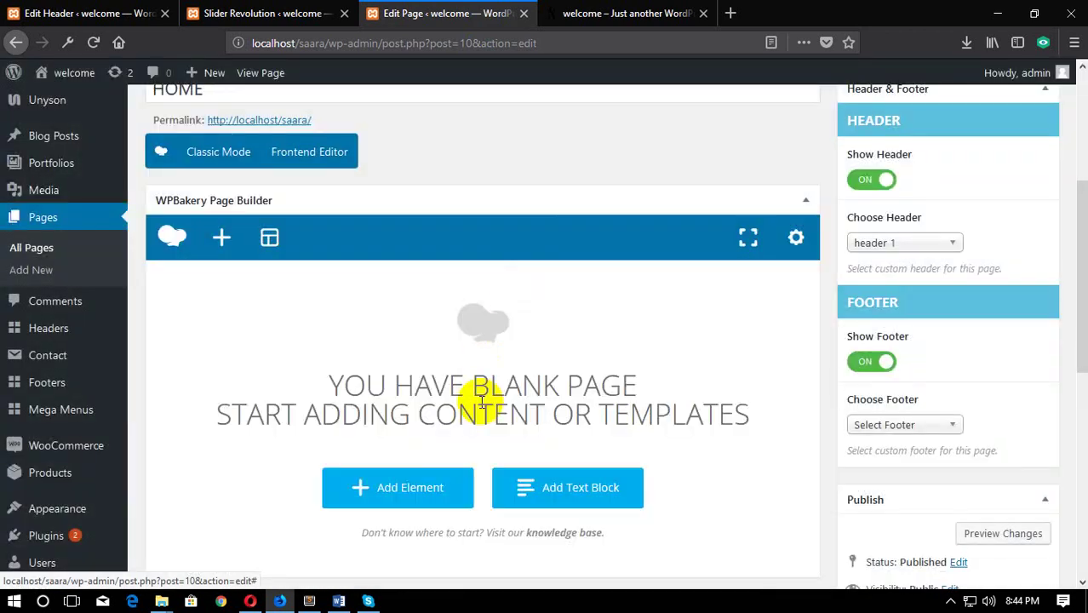
Step: Add an empty Row element to the blank HOME page
click(416, 487)
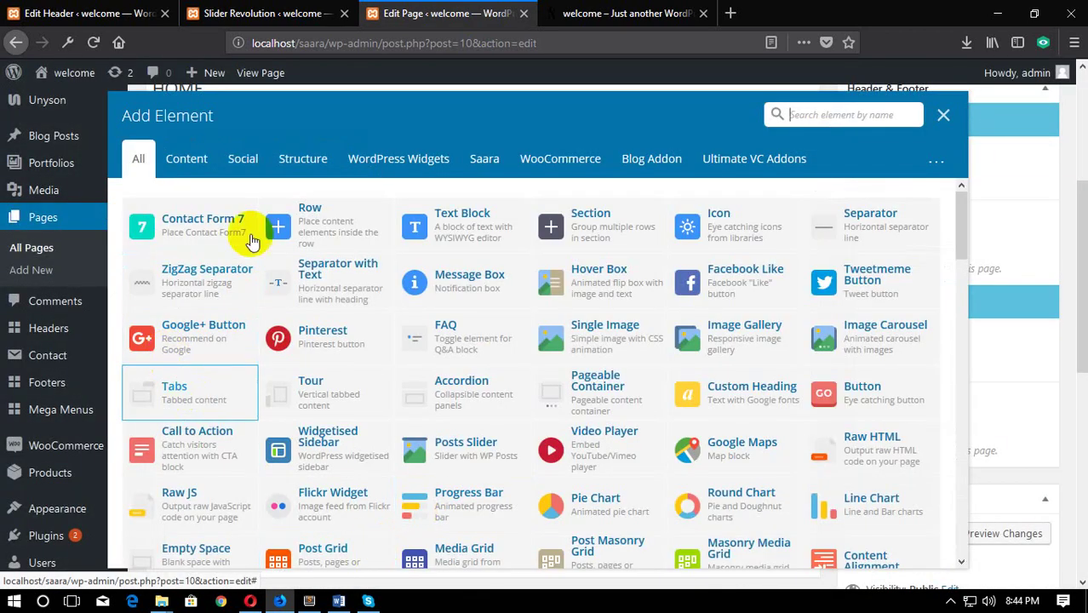
click(287, 236)
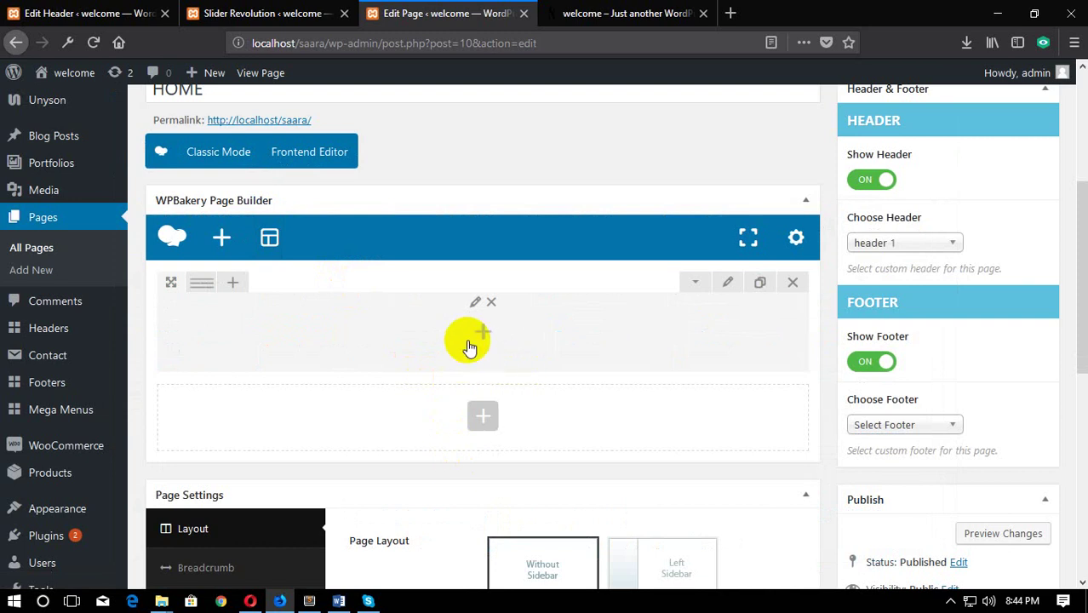
scroll(469, 353, down, 3)
scroll(469, 347, up, 3)
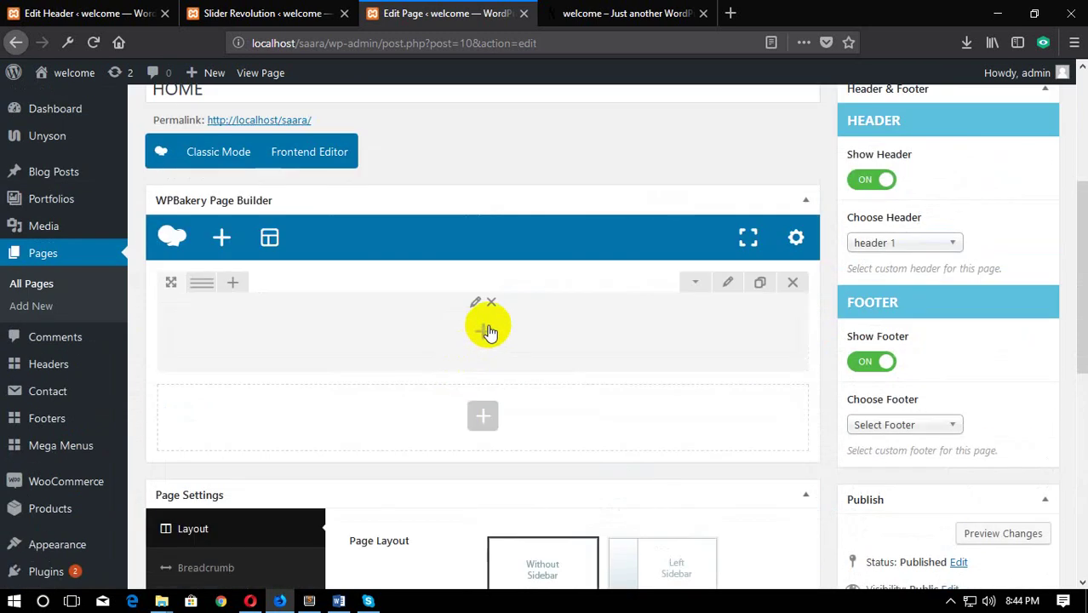
Step: Open the element list for the new row, frame its category strip with a screen capture selection, and dismiss both
click(483, 332)
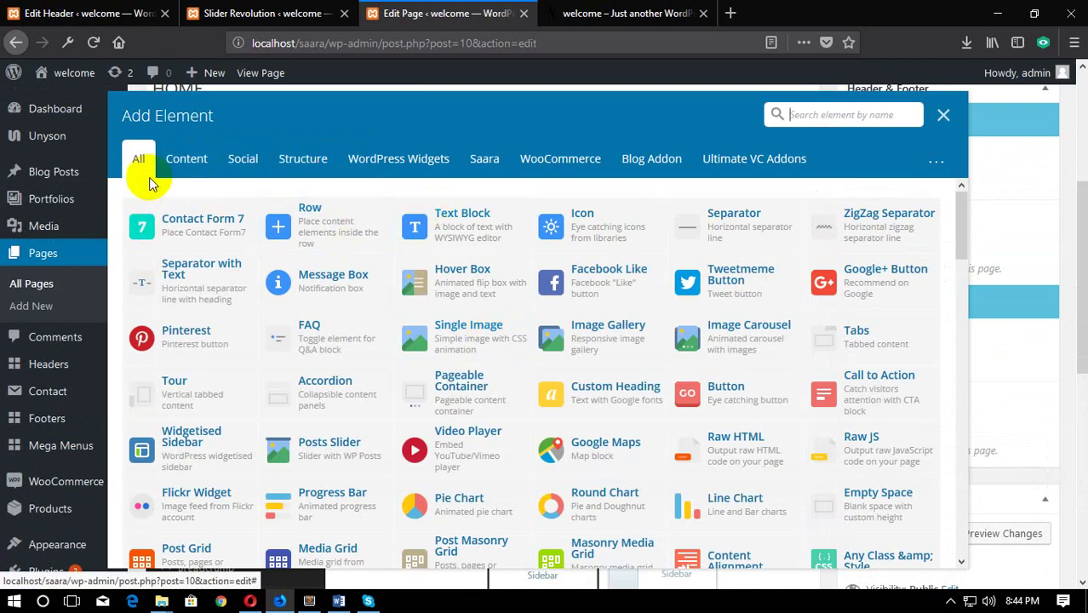
key(Print)
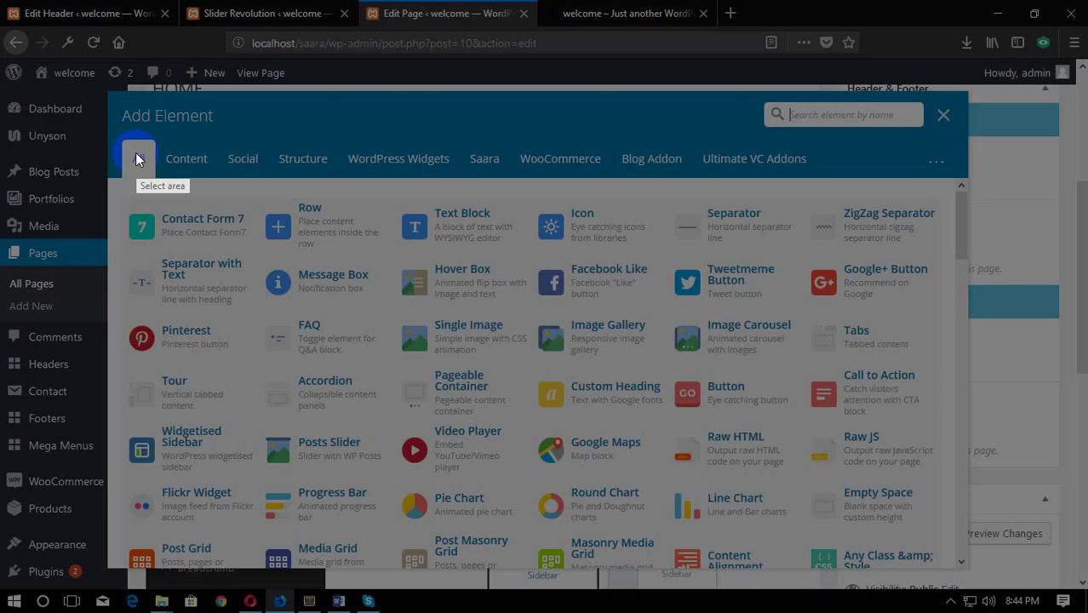
drag(108, 132, 969, 192)
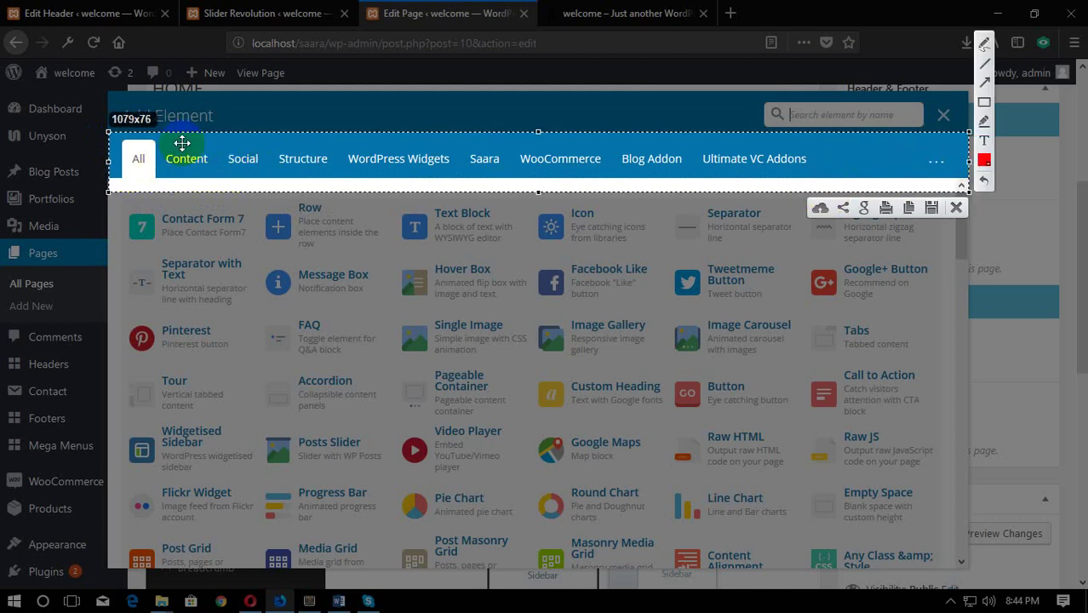
click(956, 208)
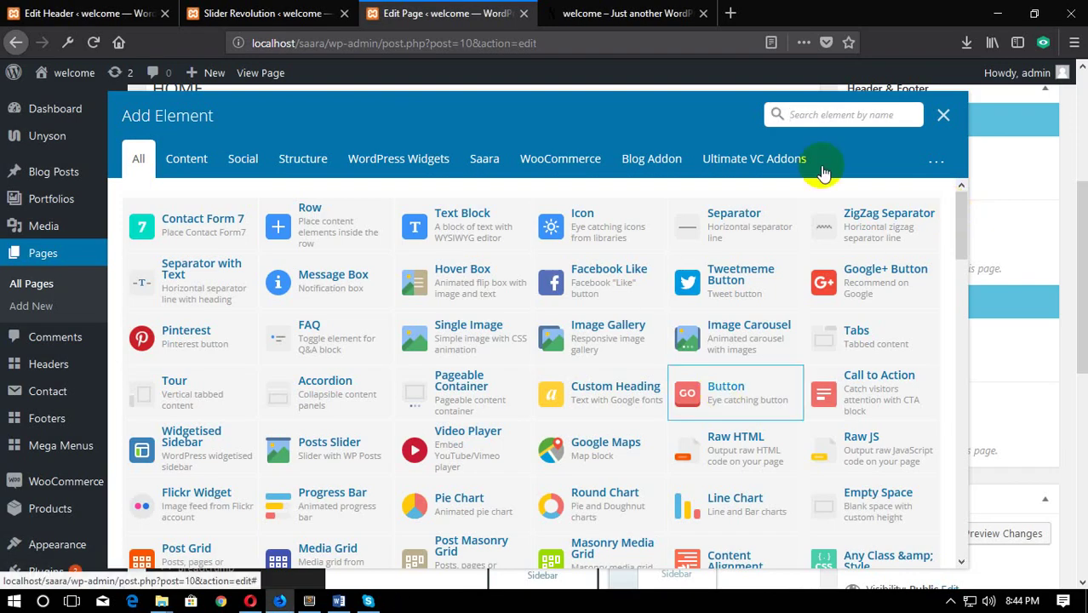
click(945, 115)
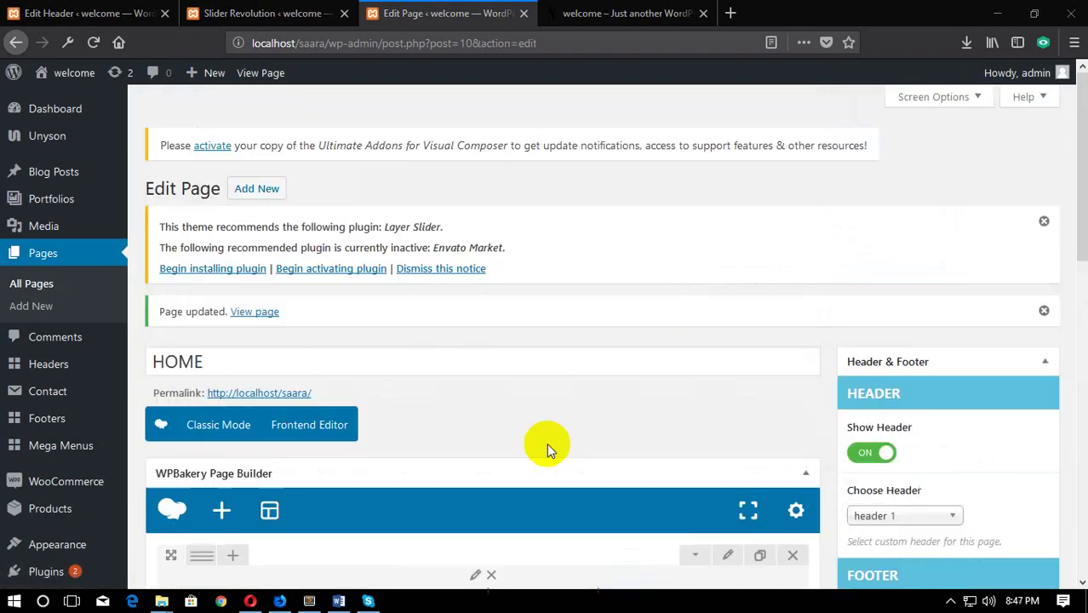
Step: Reopen the element list for the empty row and look through its Content elements and the complete list of all elements
scroll(546, 443, down, 3)
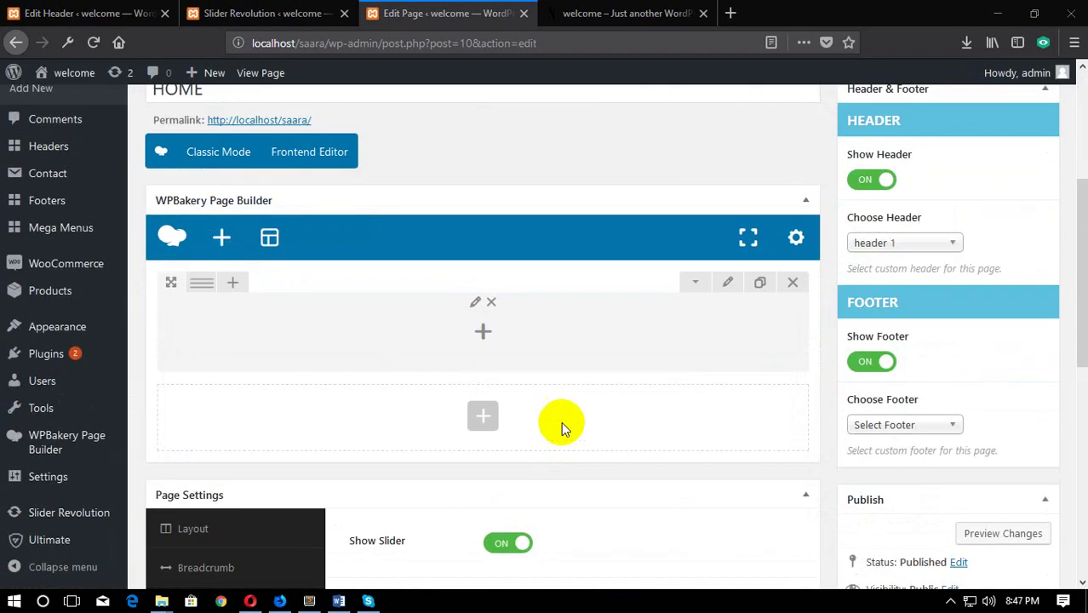
click(483, 333)
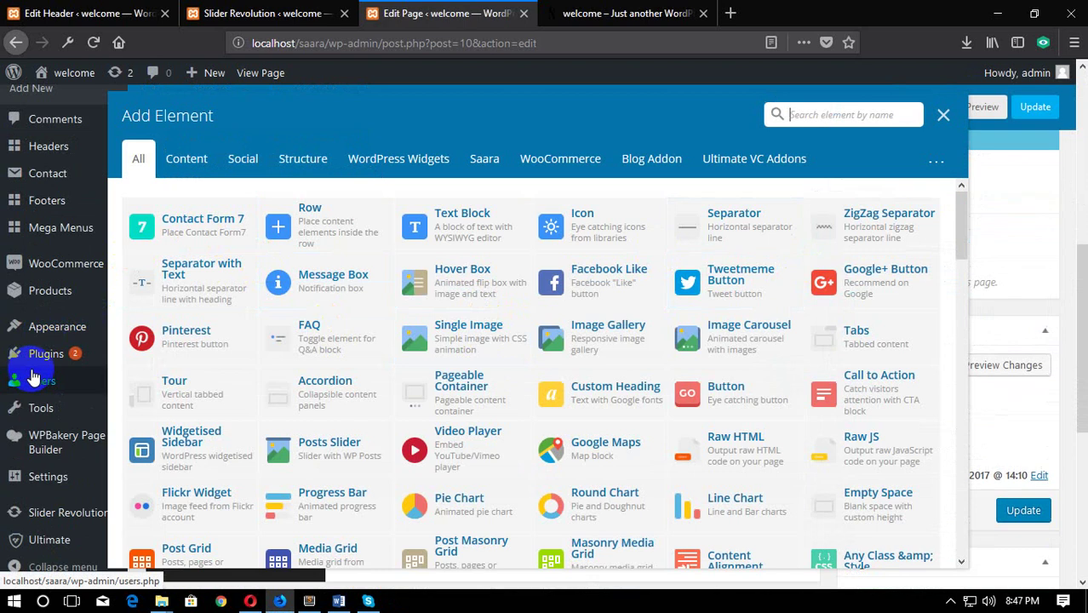
click(623, 113)
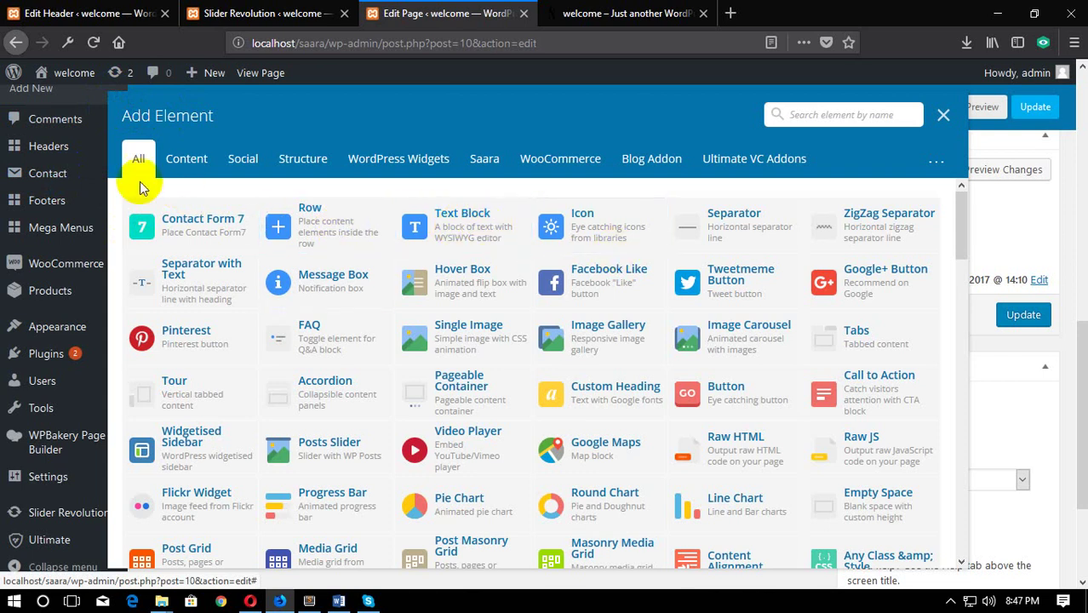
click(196, 166)
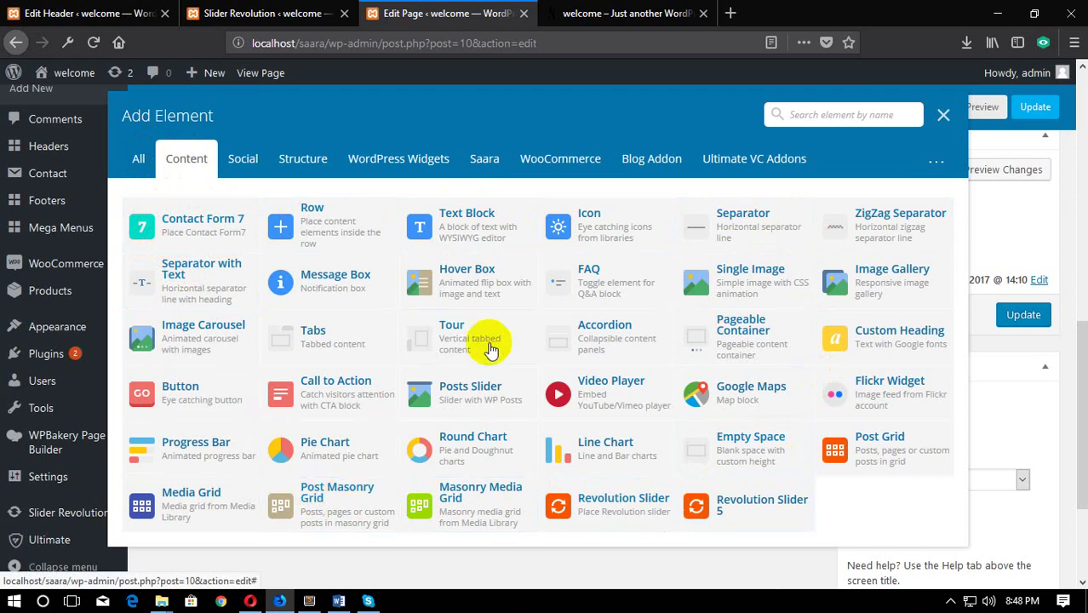
click(139, 158)
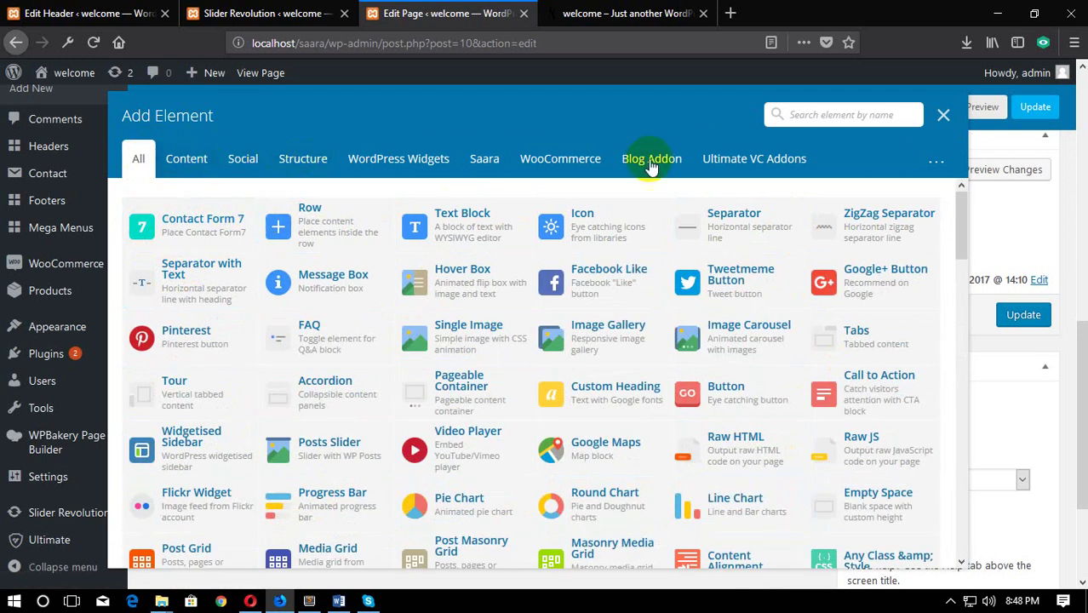
scroll(759, 487, down, 15)
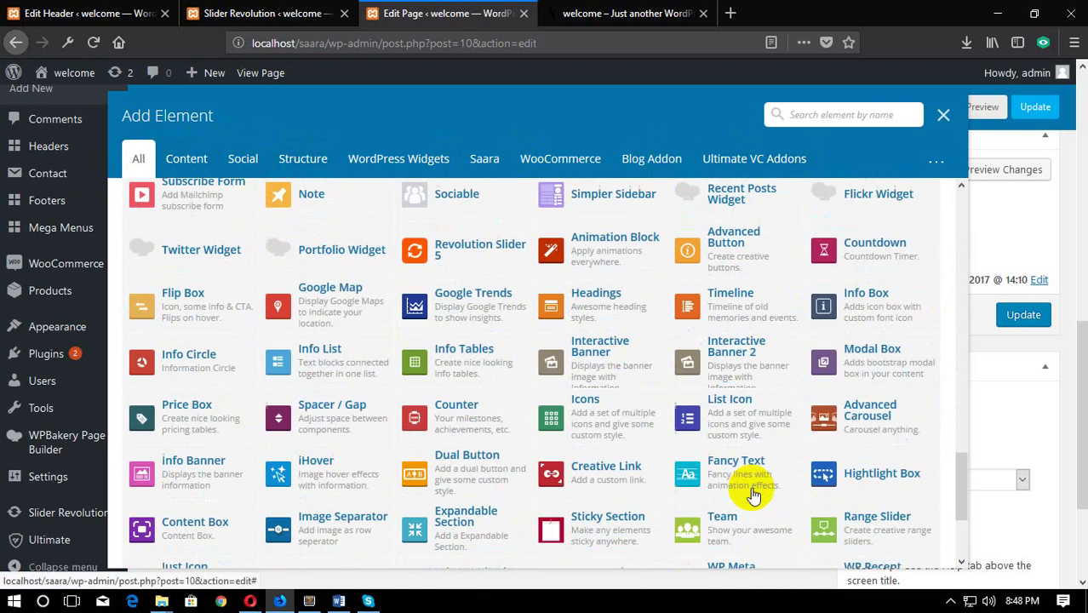
scroll(753, 494, down, 5)
scroll(396, 333, up, 20)
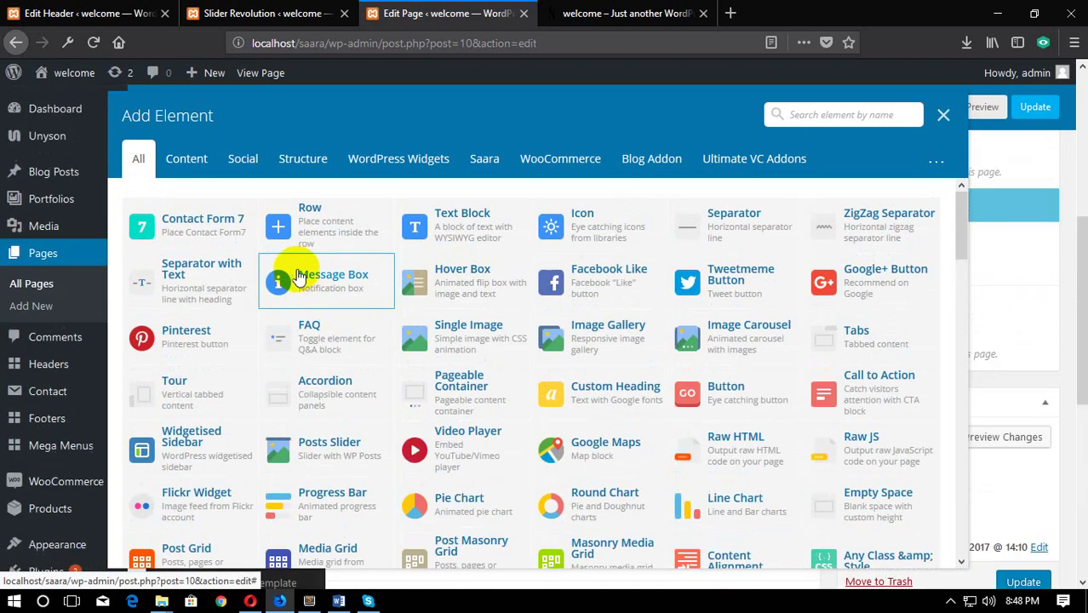
Step: Examine the elements offered in the Content, Social and Structure categories
click(187, 159)
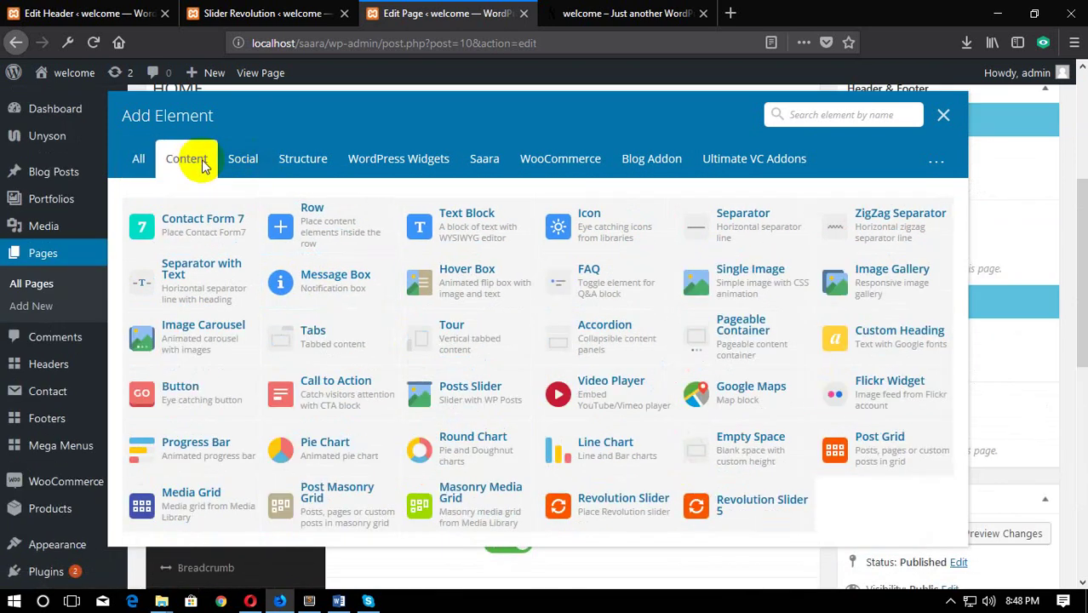
click(240, 158)
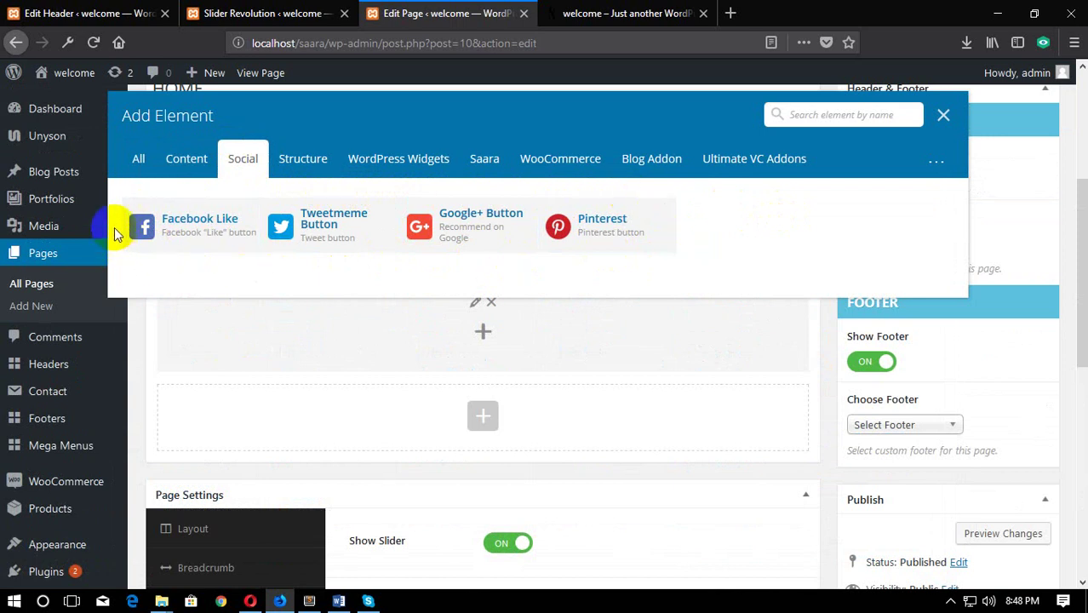
click(287, 173)
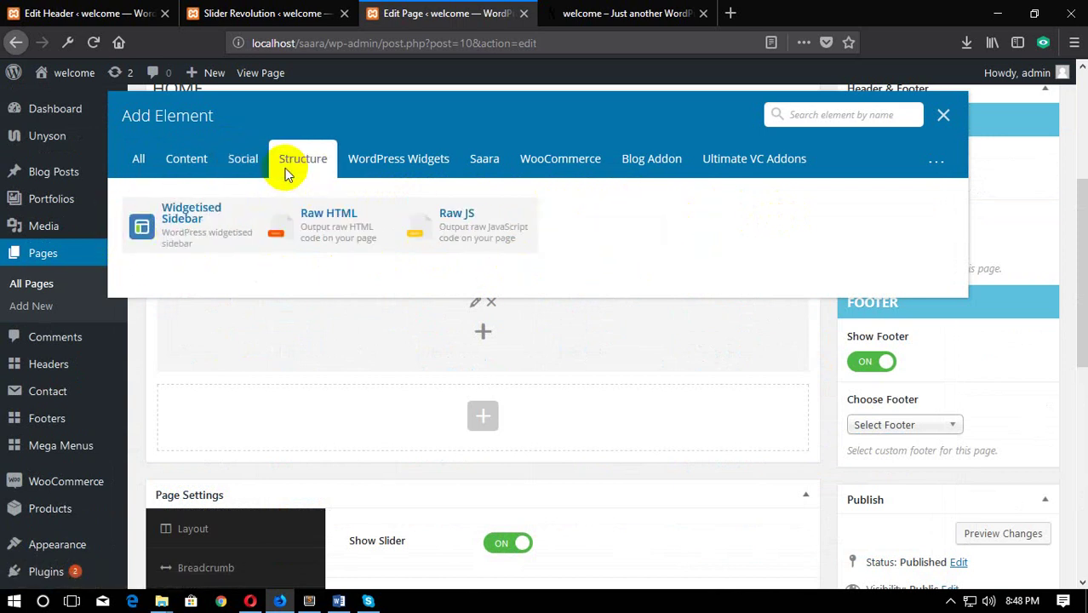
click(345, 241)
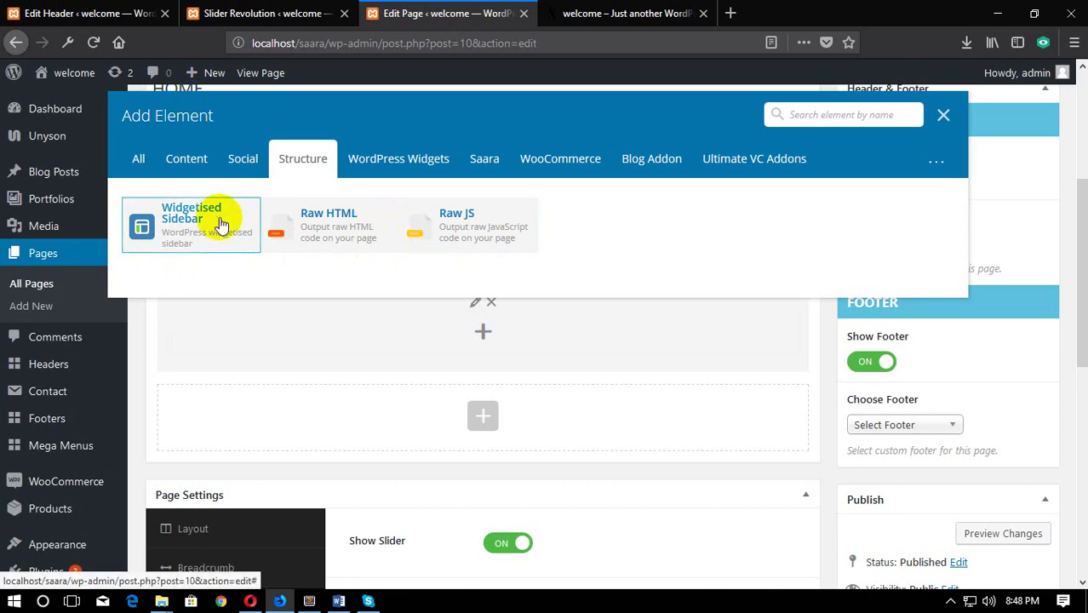
Step: Reload the live home page, examine the content area below the slider, and return to the HOME page's element list
click(609, 13)
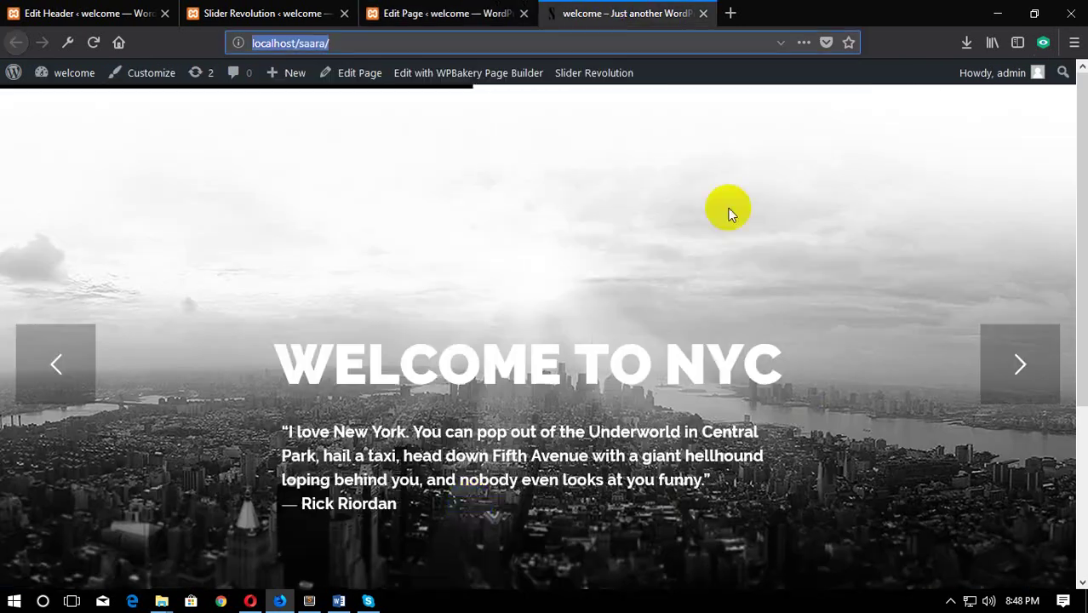
scroll(476, 477, down, 3)
scroll(483, 471, up, 3)
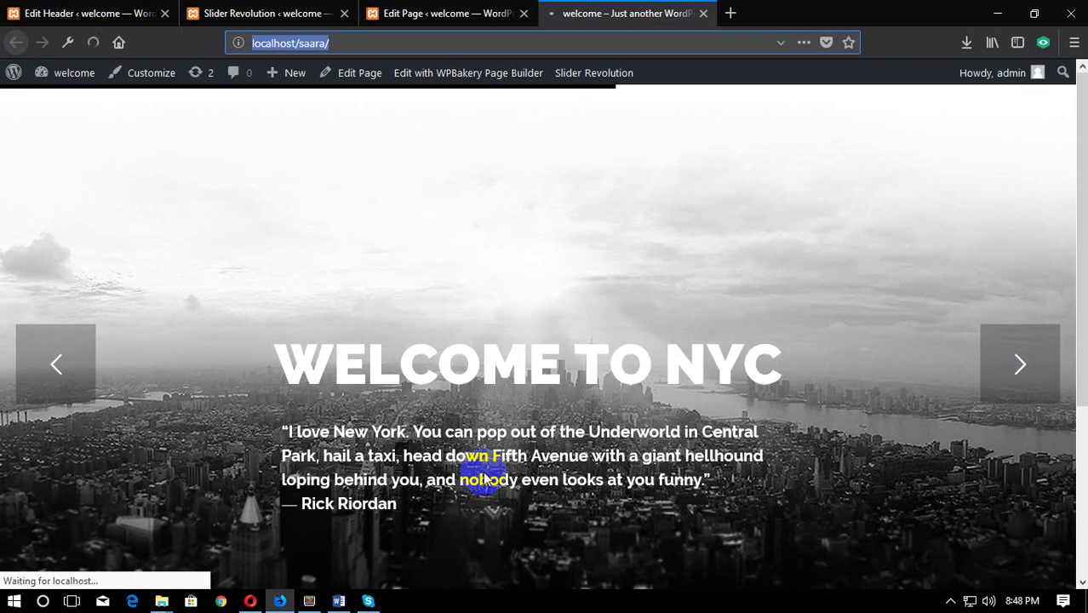
scroll(537, 453, down, 3)
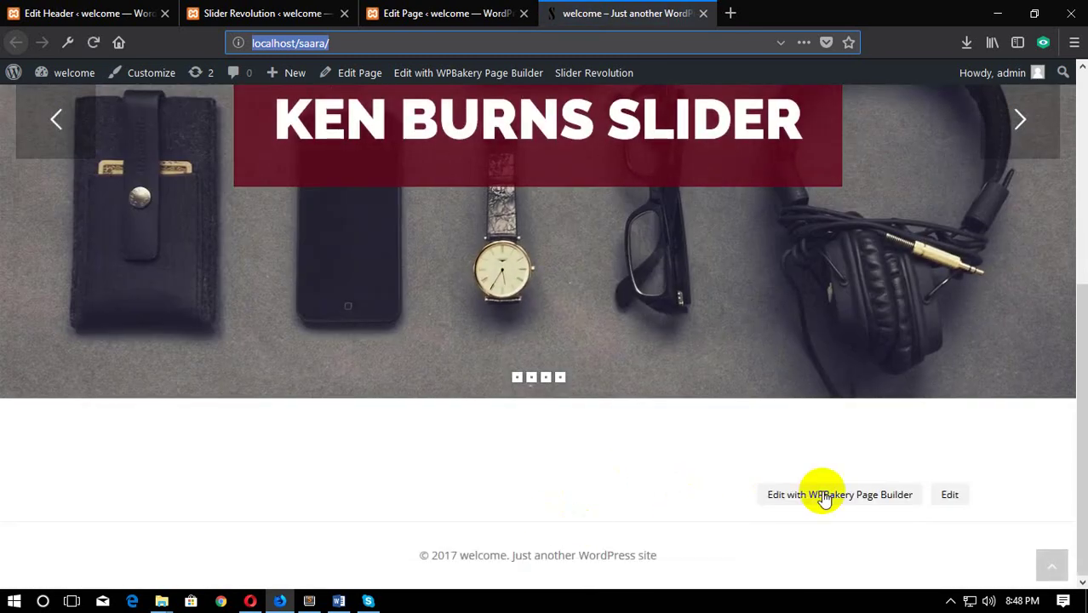
click(451, 8)
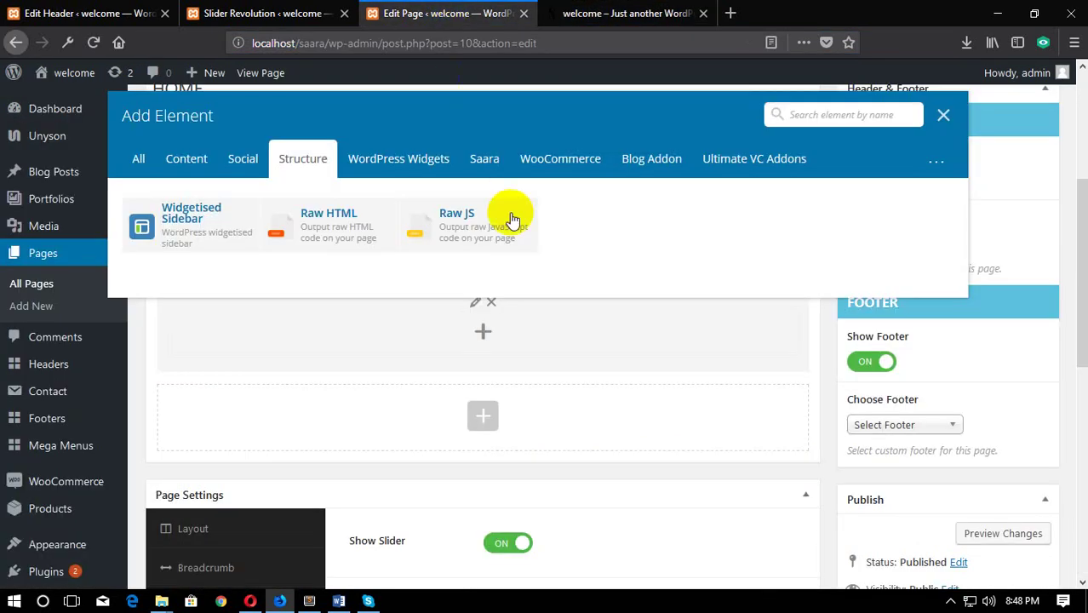
click(655, 10)
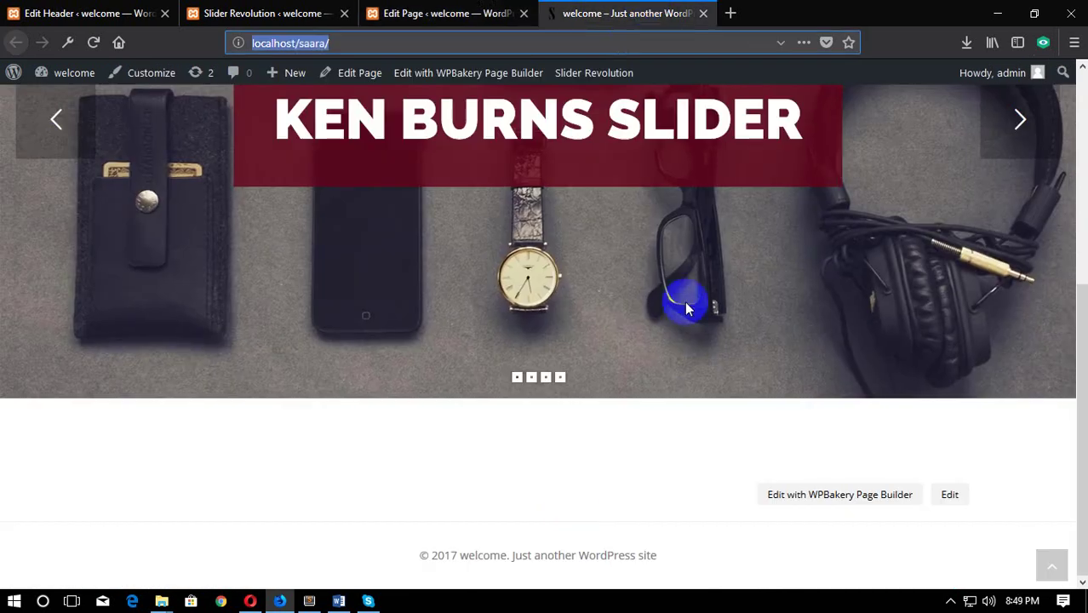
click(467, 8)
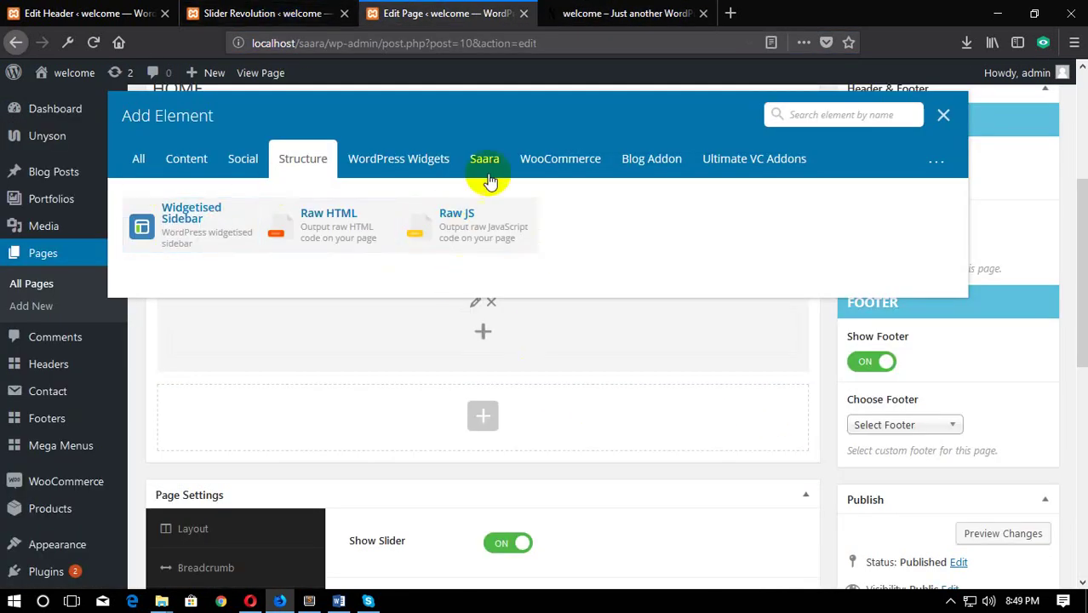
Step: Examine the elements offered in the WordPress Widgets and Saara categories
click(422, 156)
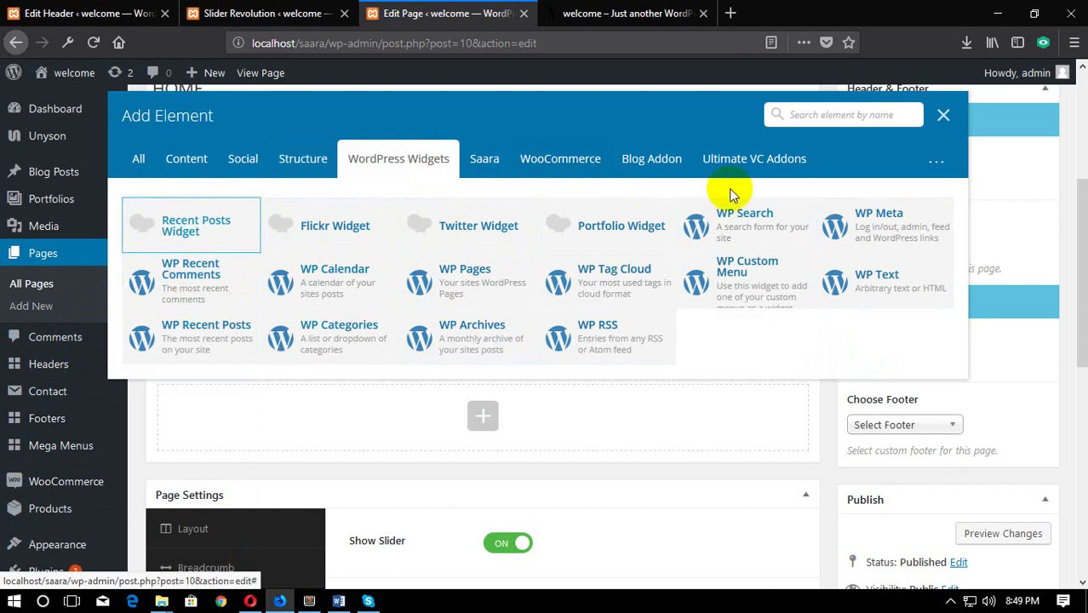
click(475, 170)
scroll(457, 289, down, 4)
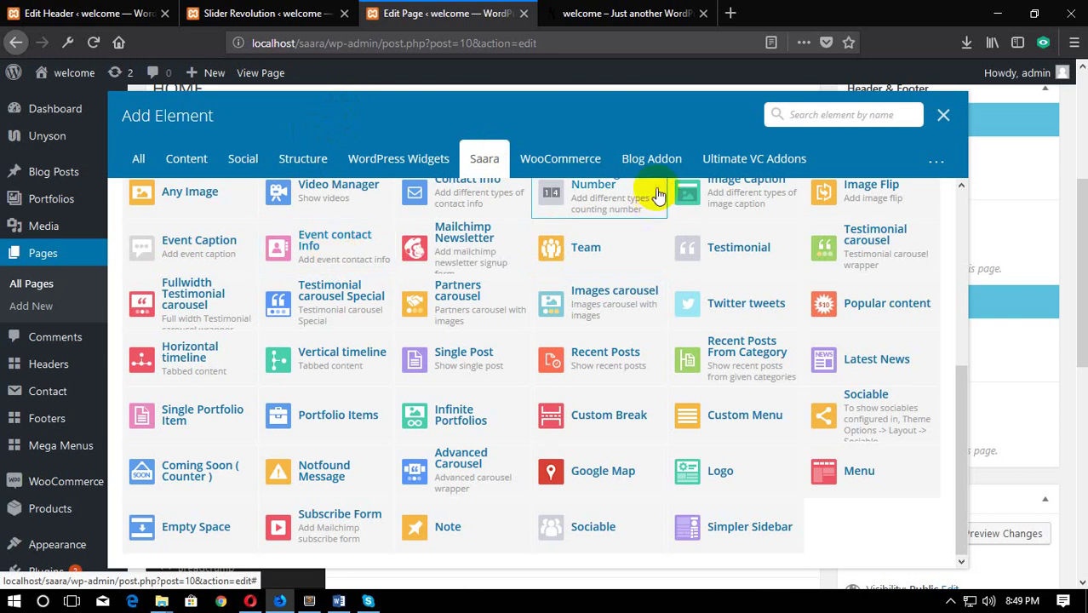
scroll(638, 281, up, 4)
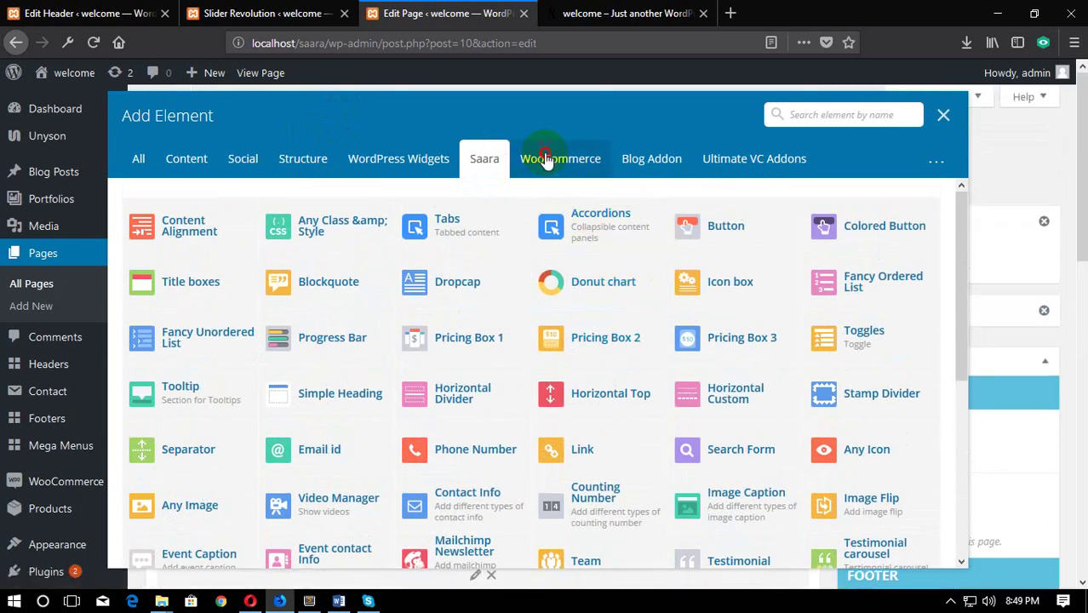
Step: Examine the elements offered in the WooCommerce, Blog Addon and Ultimate VC Addons categories, then close the element list
click(546, 162)
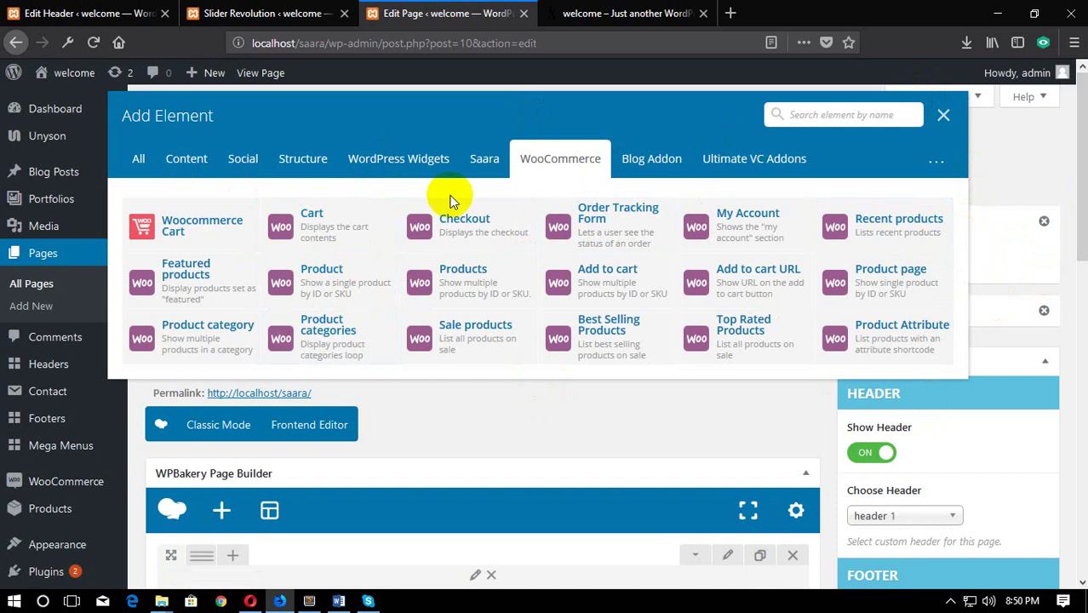
click(649, 156)
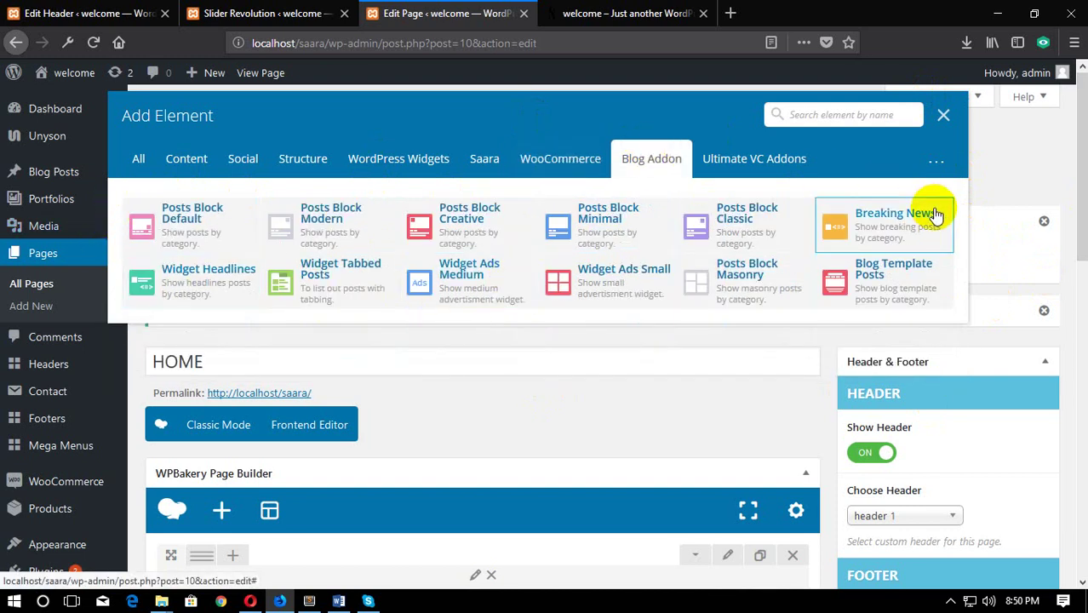
click(681, 13)
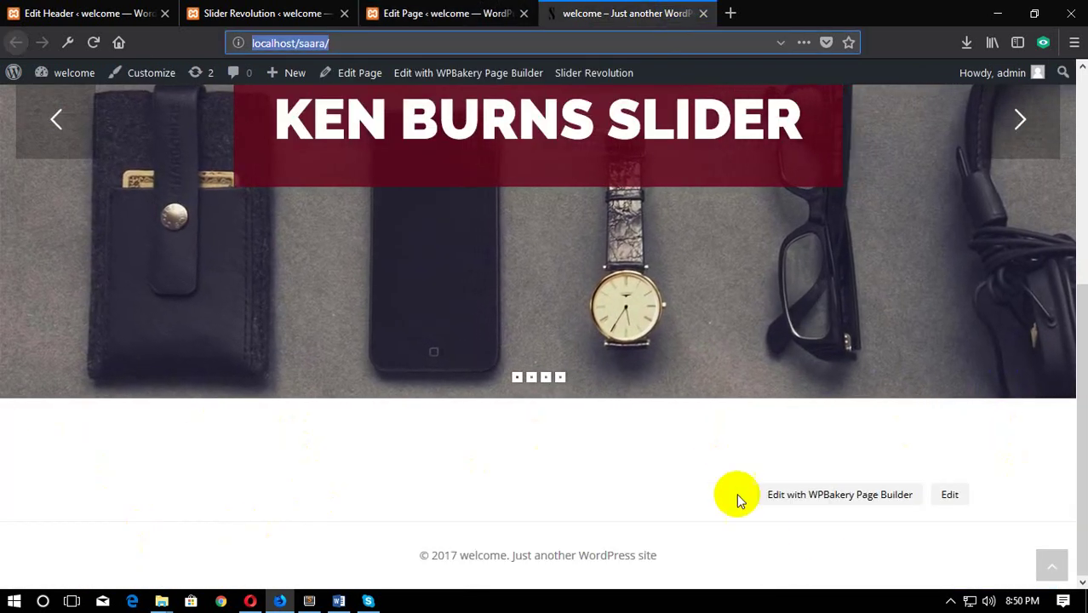
click(136, 13)
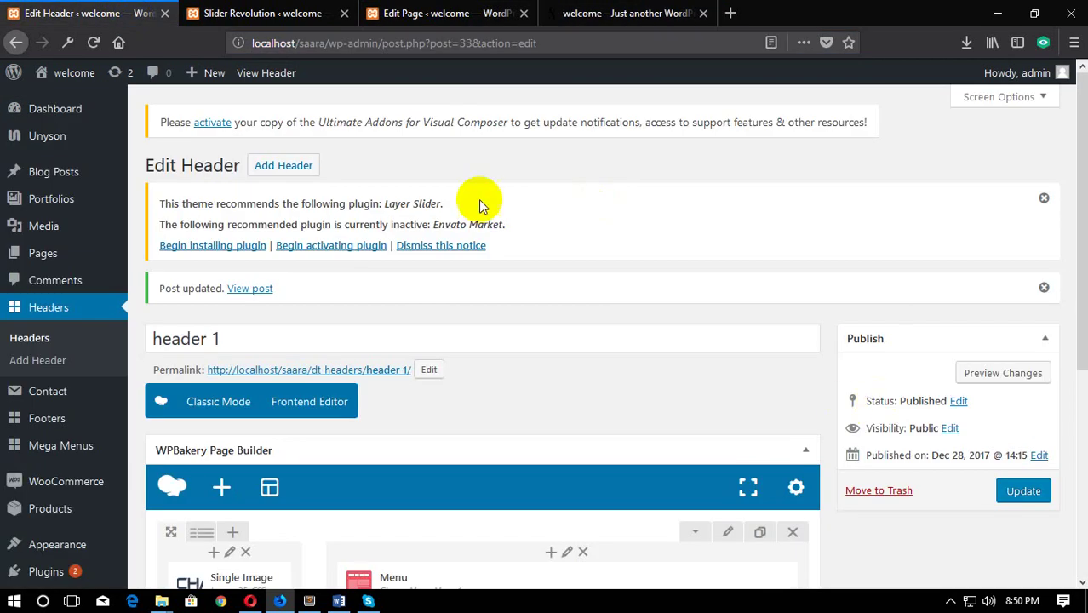
key(ctrl+Tab)
click(454, 10)
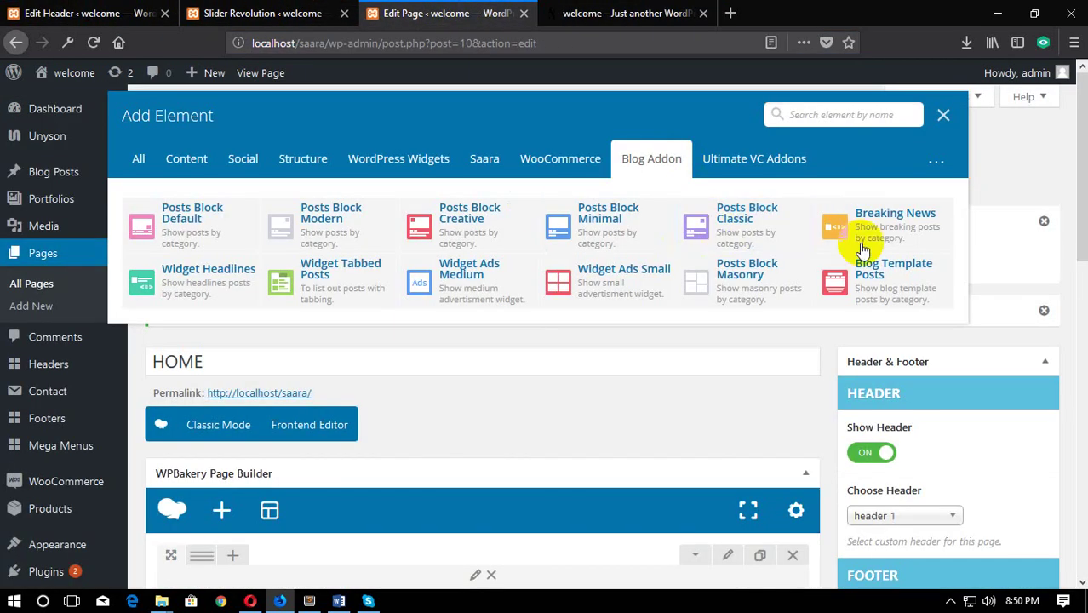
click(734, 151)
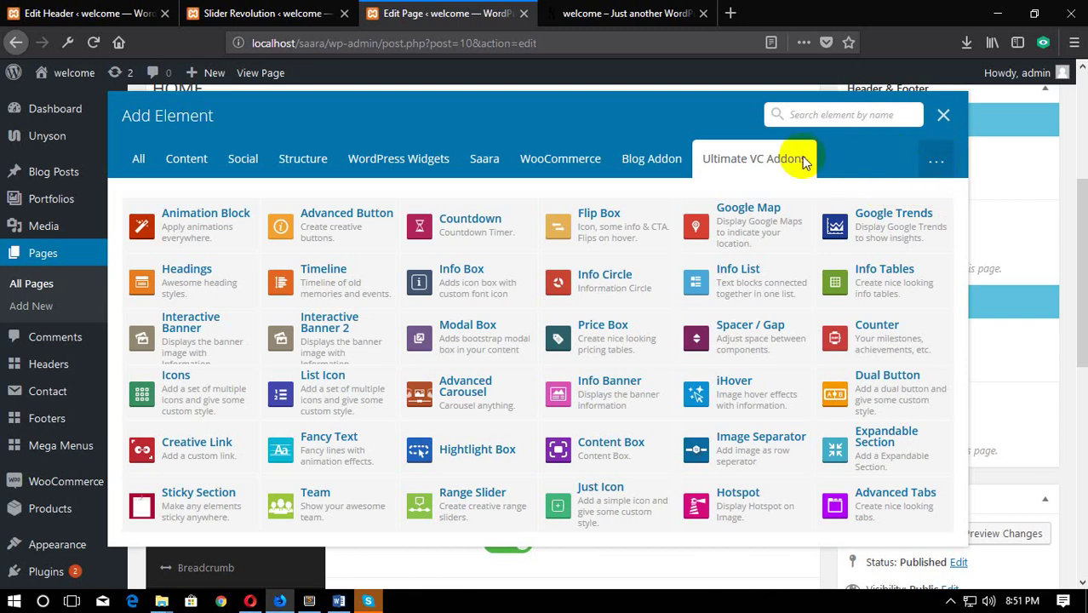
click(944, 116)
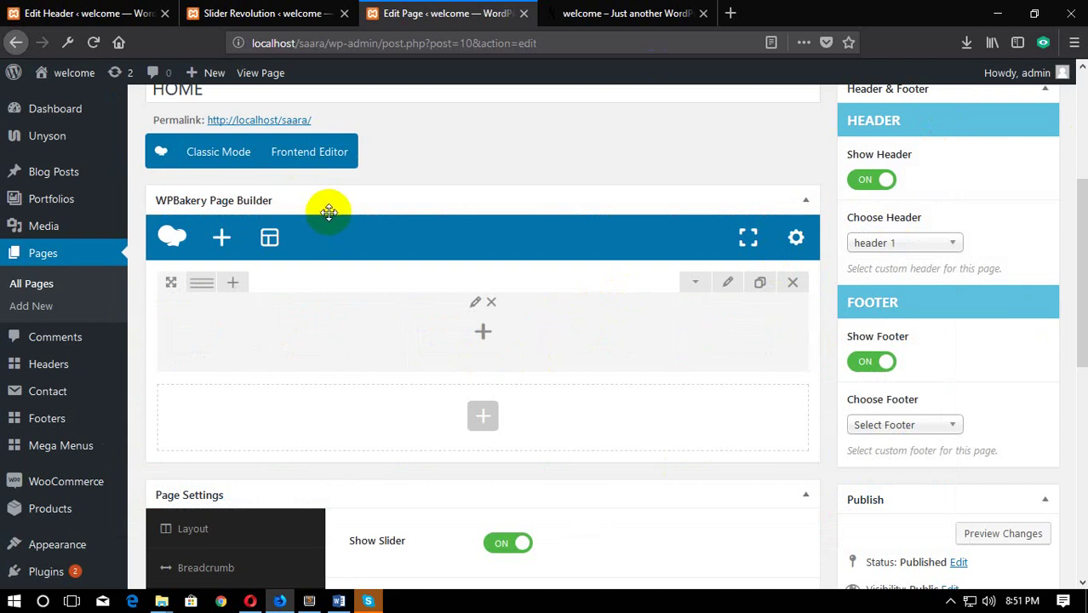
Step: Check the logo on the live home page and open the settings of the Single Image element in header 1
scroll(329, 213, up, 2)
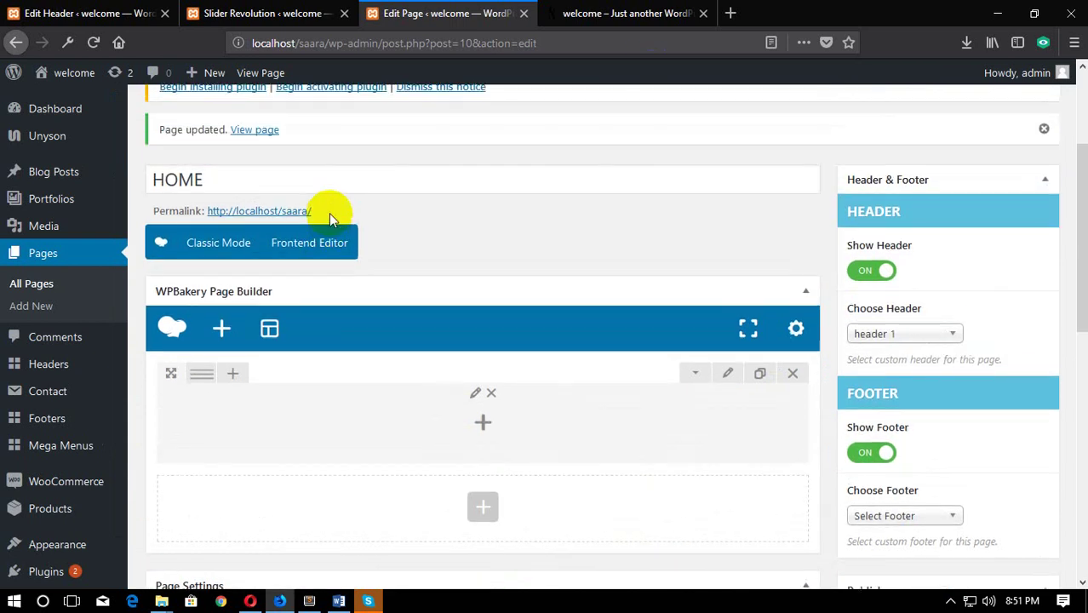
click(566, 12)
scroll(529, 354, up, 4)
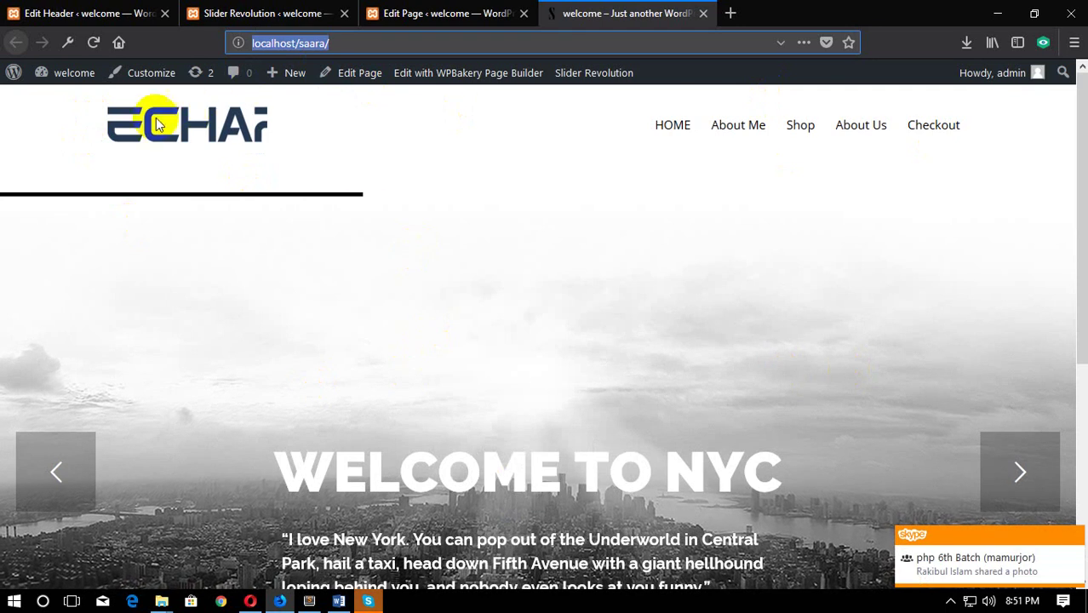
click(81, 12)
scroll(435, 309, down, 3)
mouse_move(231, 311)
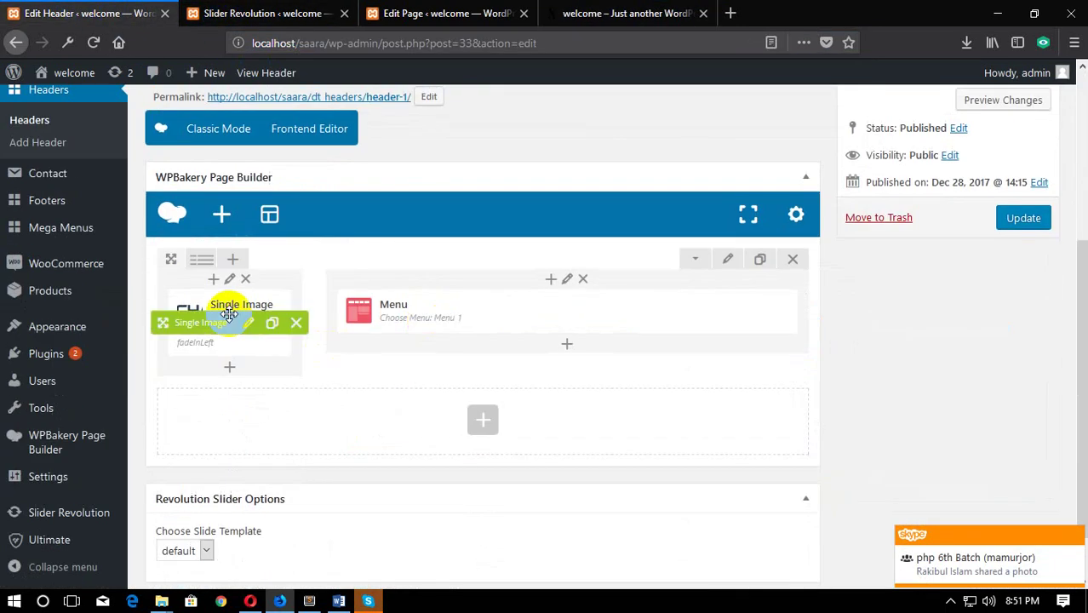
click(247, 327)
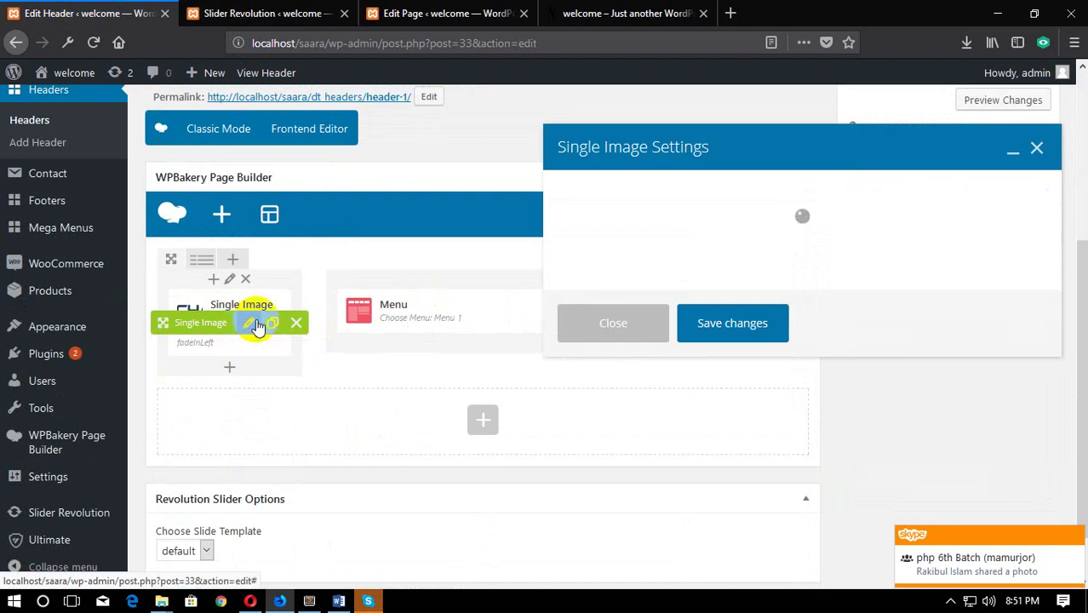
scroll(834, 299, down, 1)
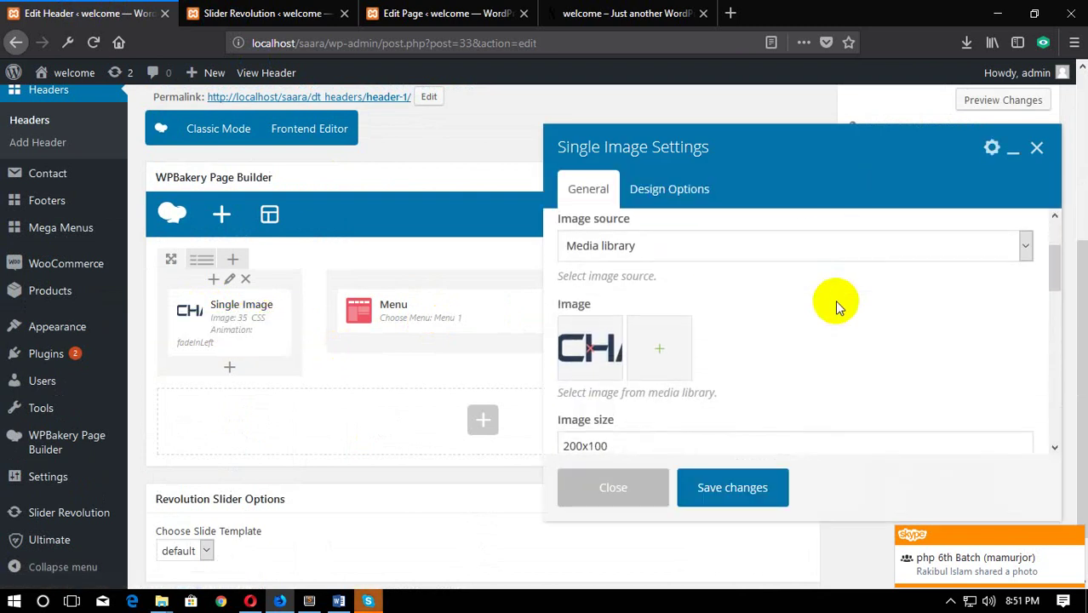
scroll(834, 300, down, 1)
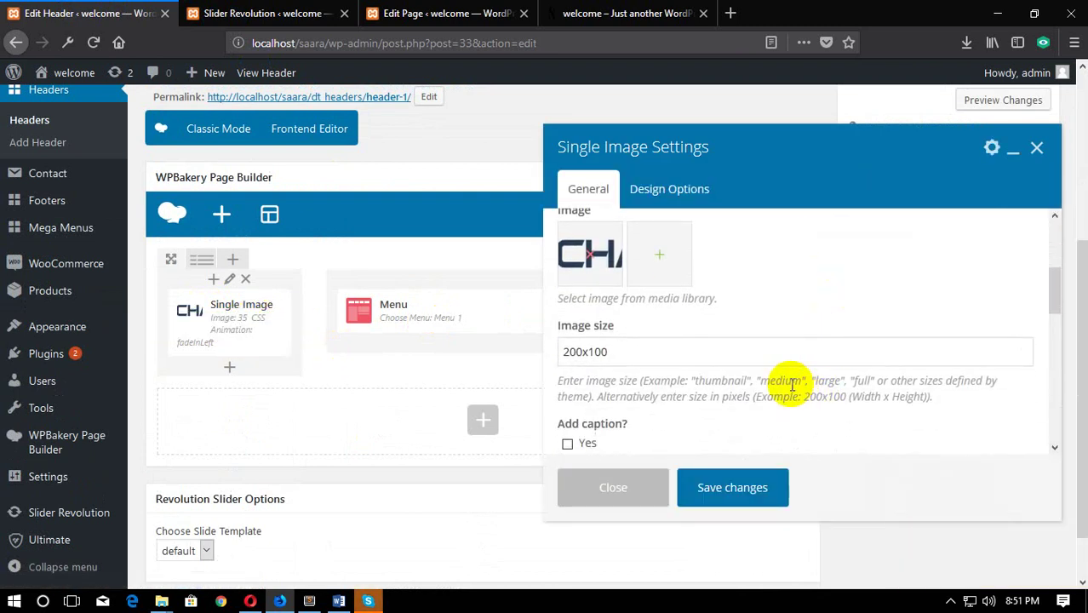
Step: Check the dimensions of logo.png in the media library and set it again as the header image
click(590, 260)
click(590, 256)
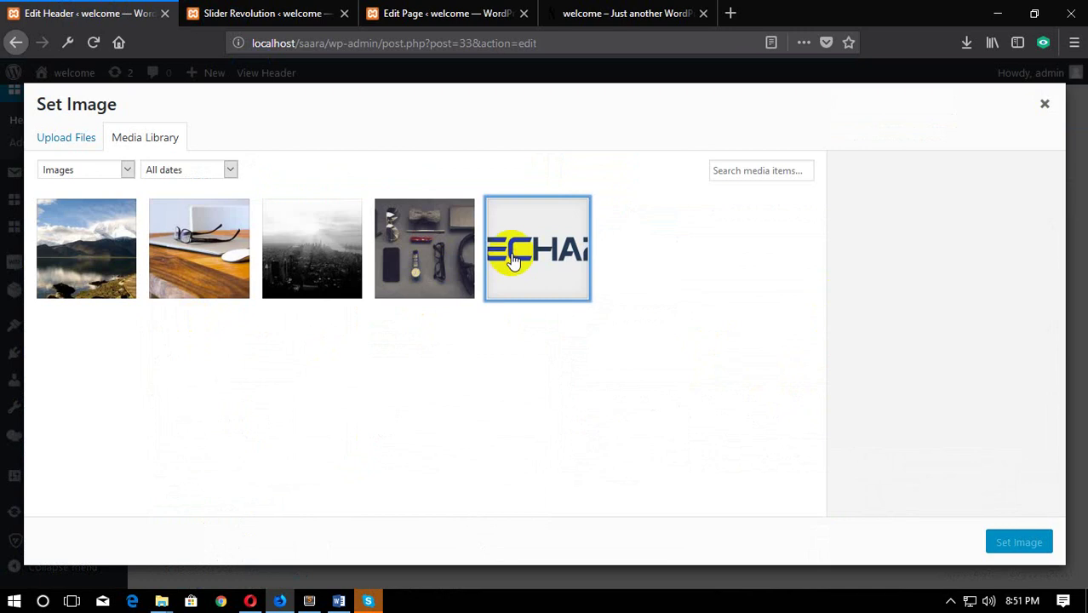
click(511, 281)
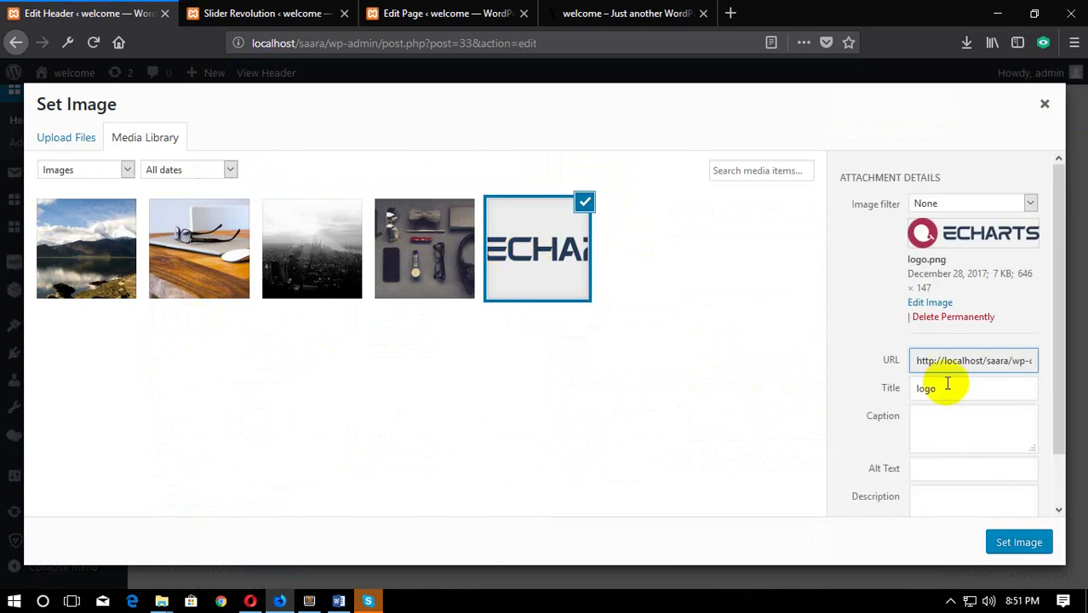
double_click(1024, 273)
click(701, 423)
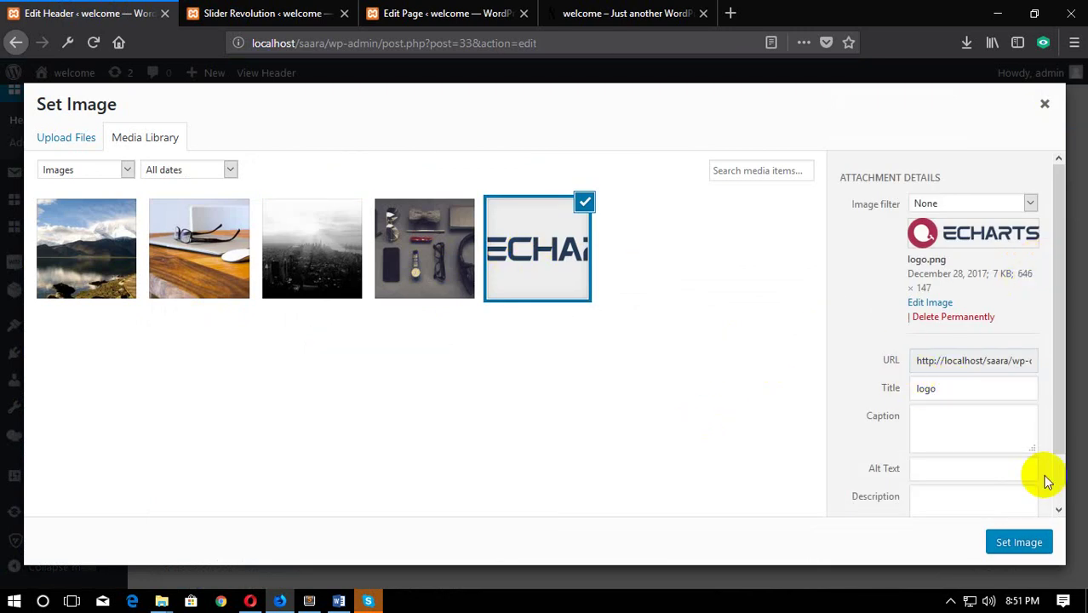
click(1026, 545)
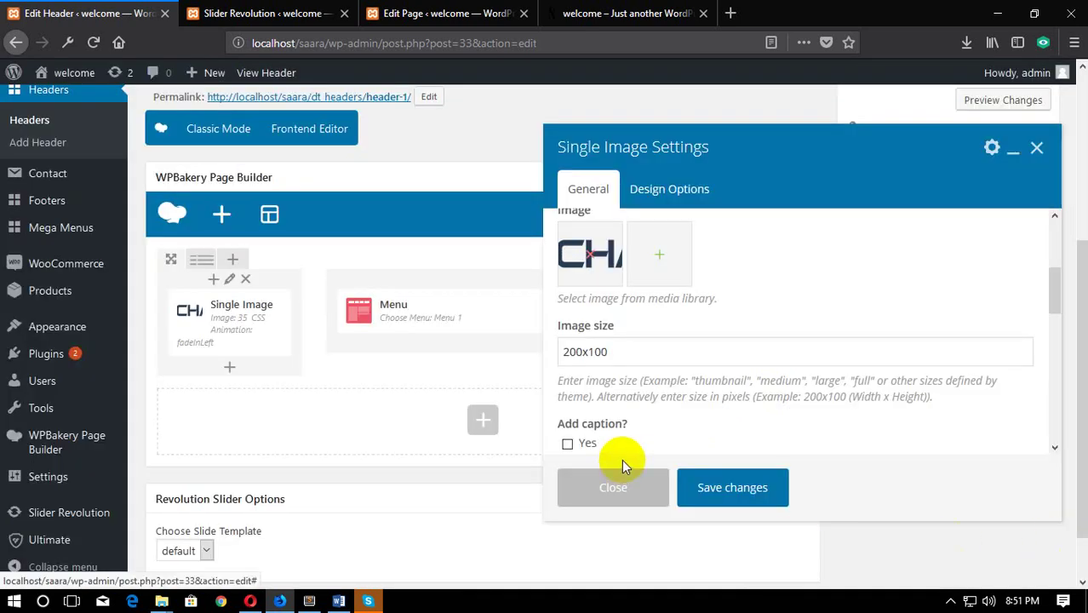
Step: Set the header logo's image size to 250x100, save it, update header 1 and reload the live home page
click(572, 353)
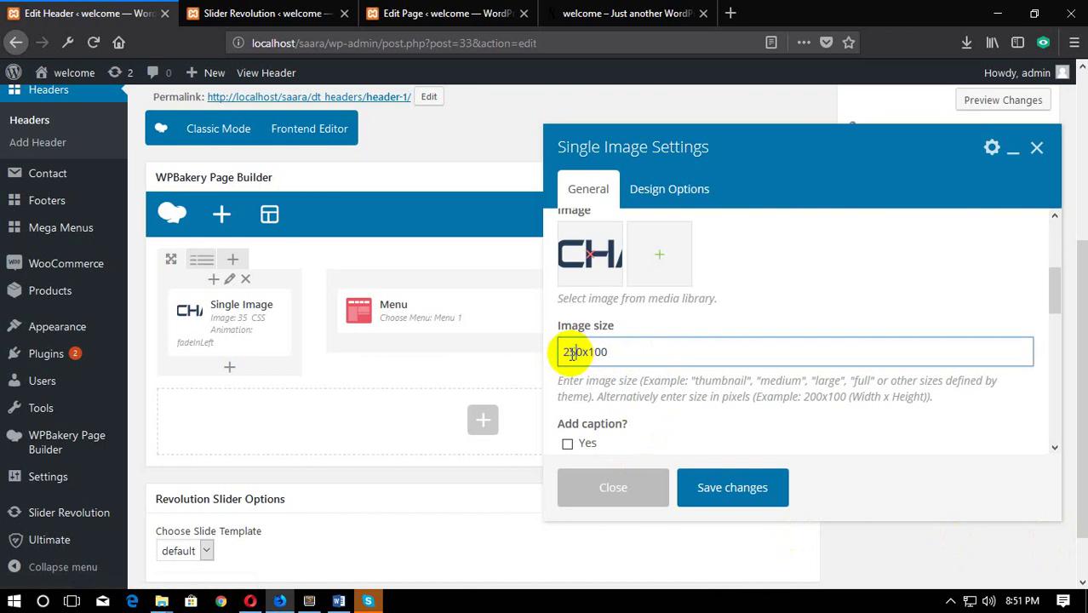
click(735, 492)
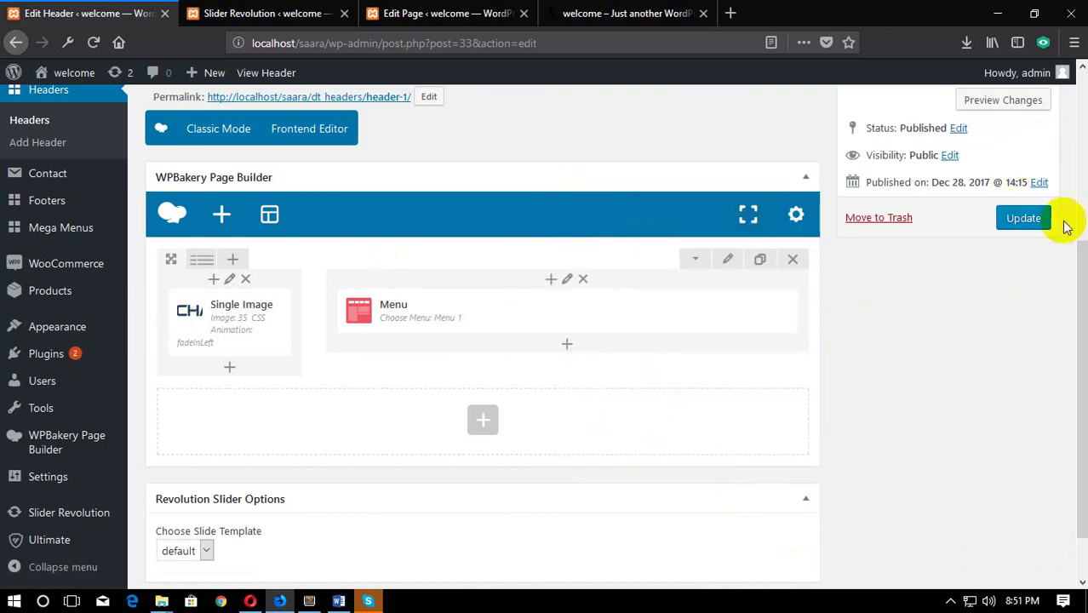
click(1026, 218)
click(613, 13)
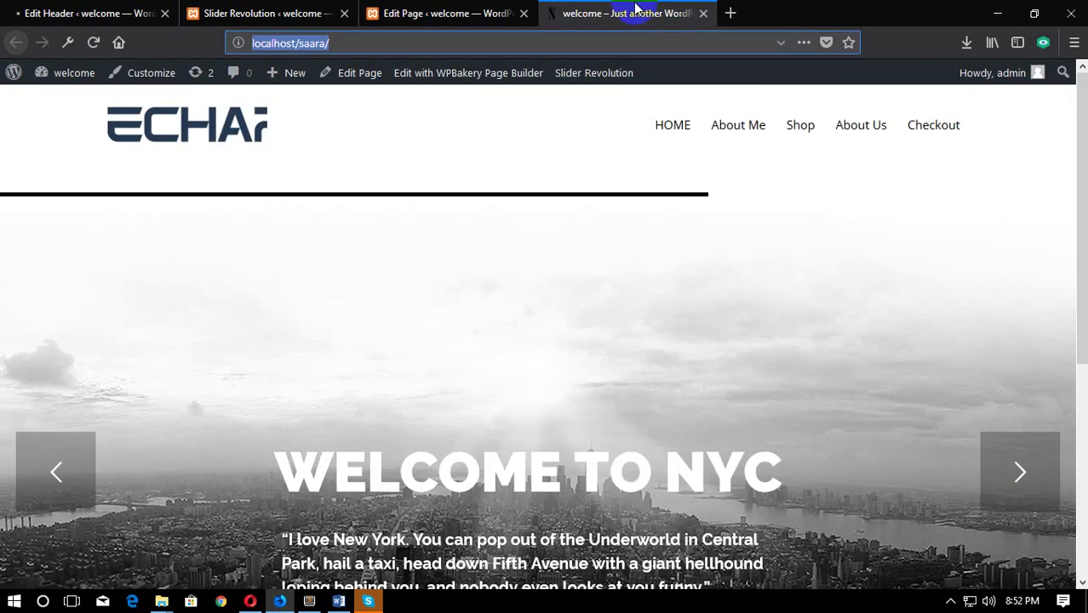
key(F5)
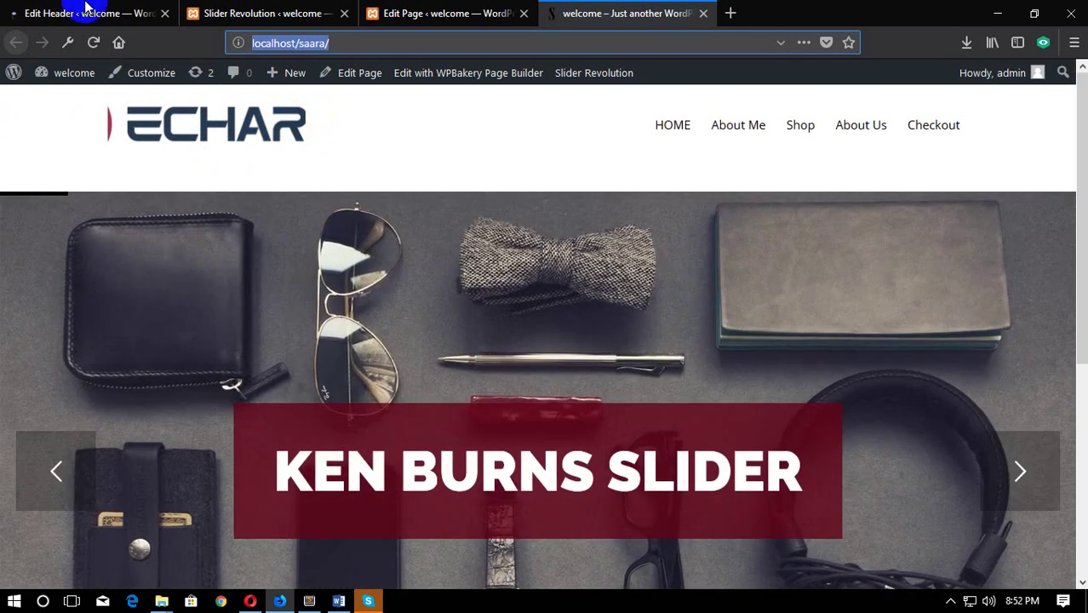
Step: Set the image size of the logo's Single Image element in header 1 to 300x100 and save the element's settings
click(85, 9)
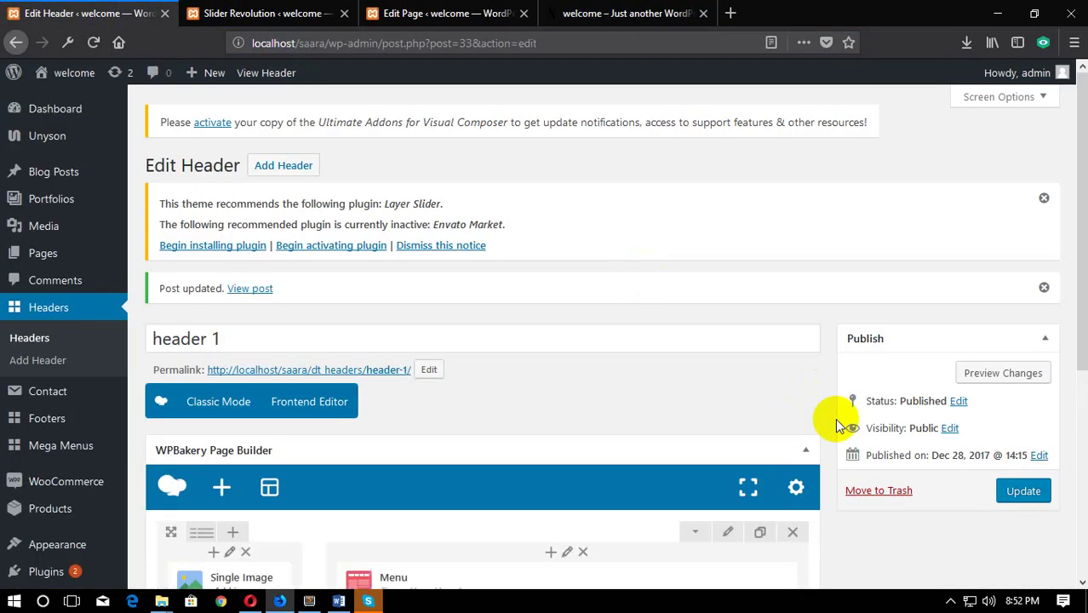
scroll(578, 369, down, 3)
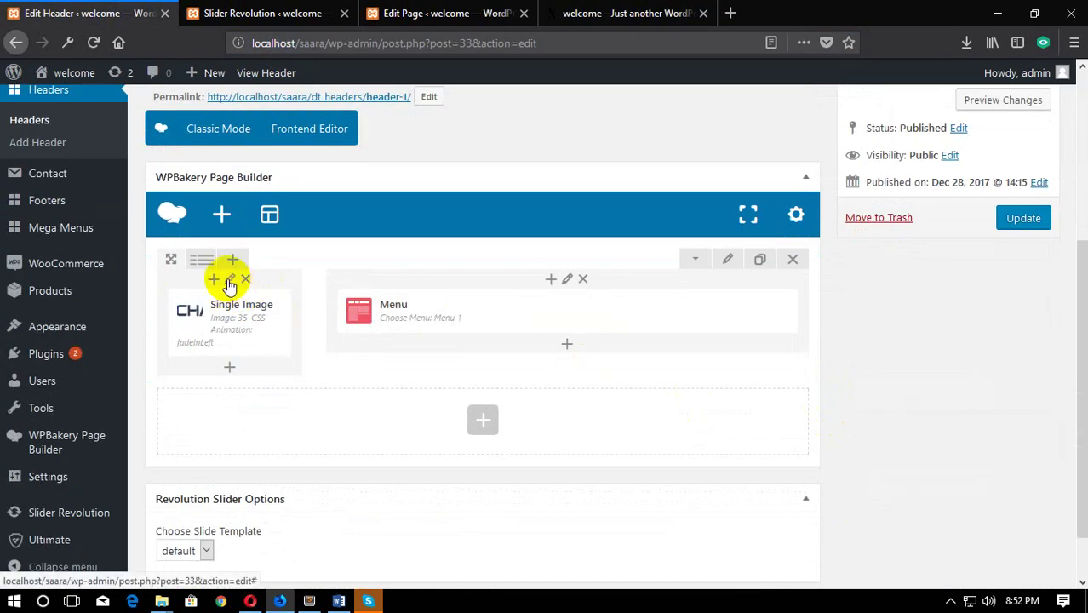
click(230, 283)
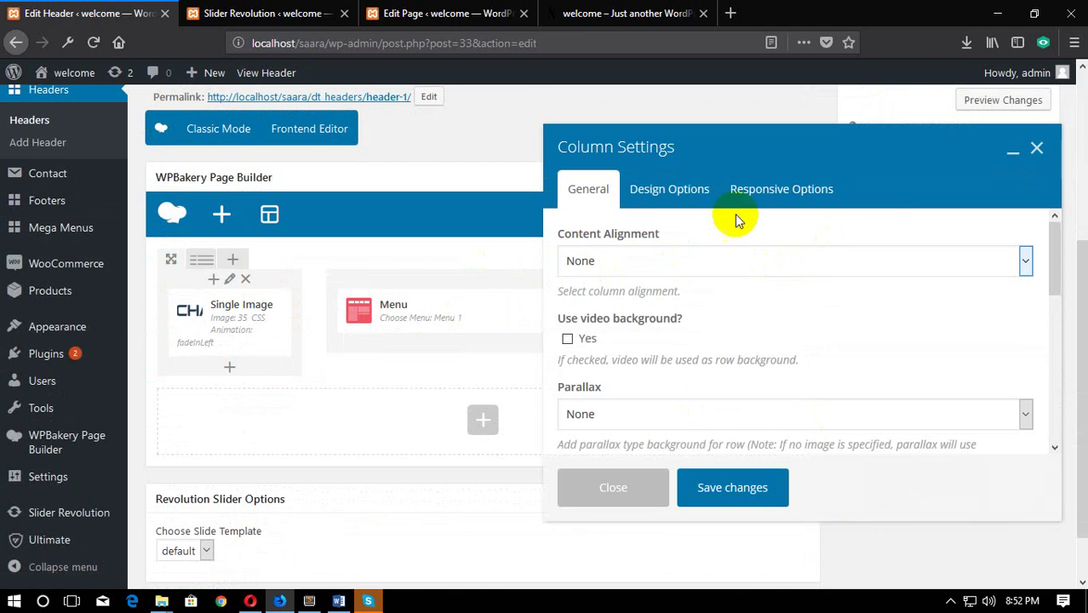
click(1039, 146)
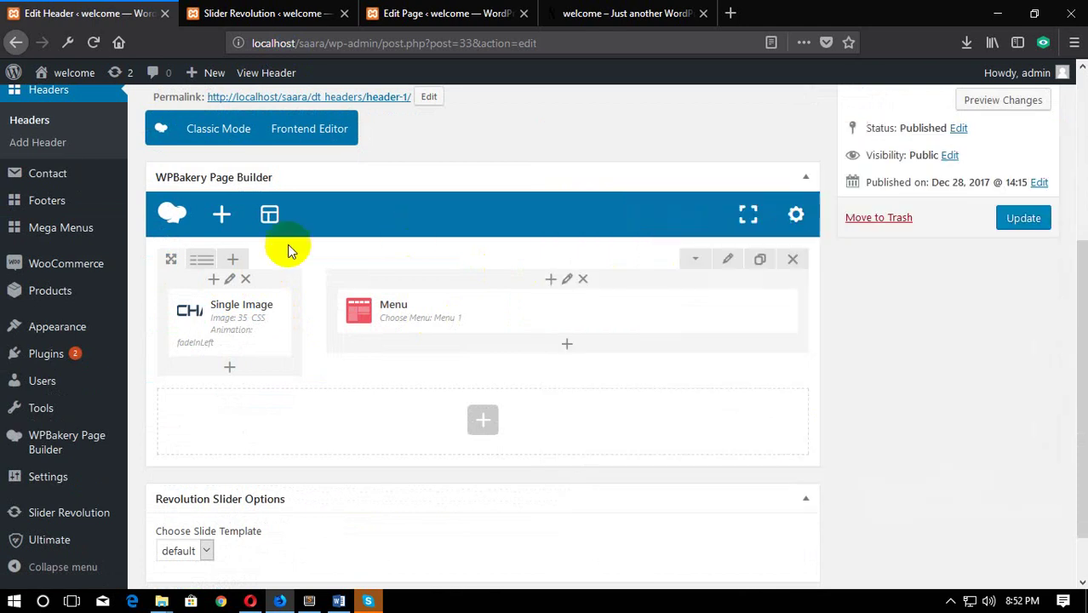
click(241, 328)
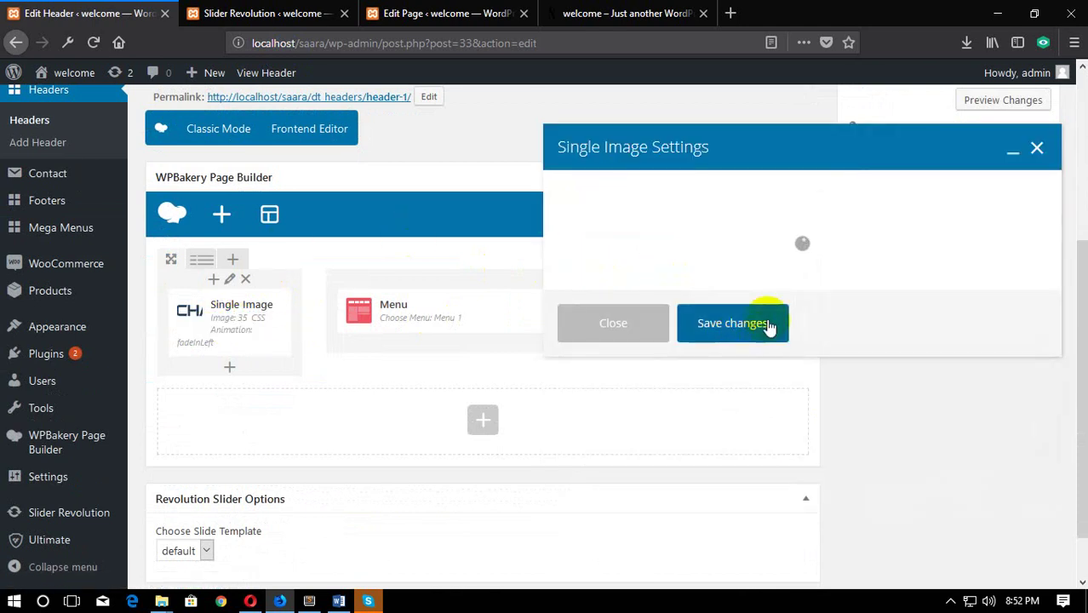
scroll(647, 392, down, 3)
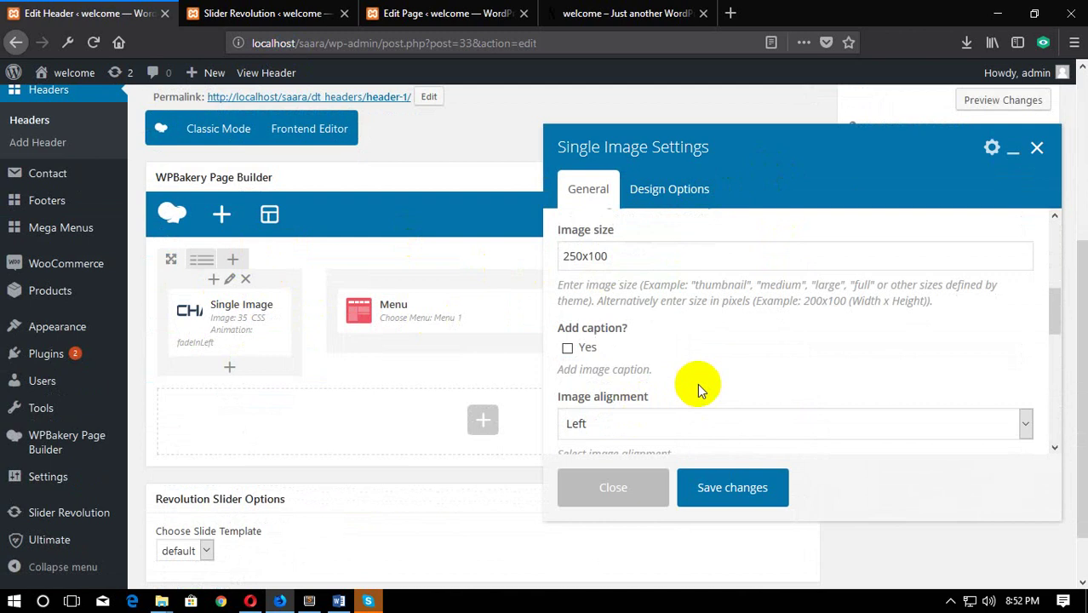
drag(576, 255, 549, 259)
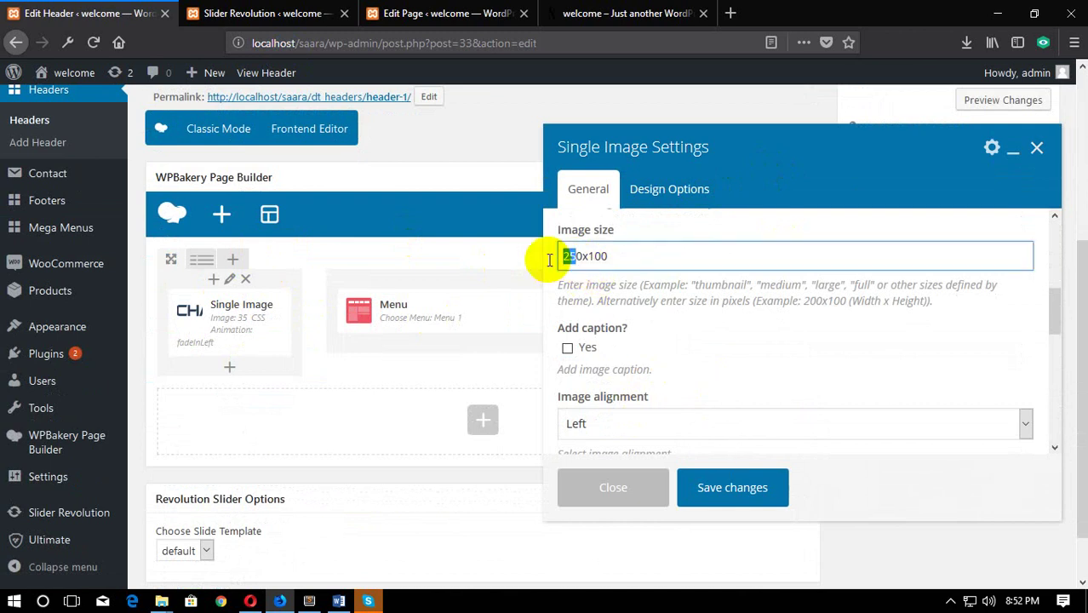
text(300)
key(BackSpace)
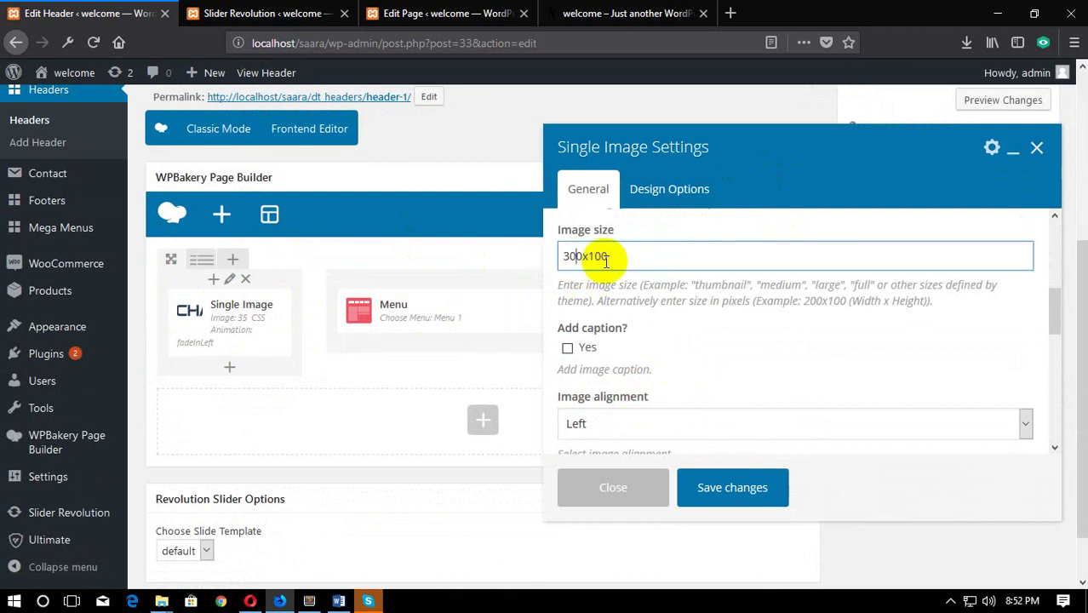
scroll(771, 378, up, 4)
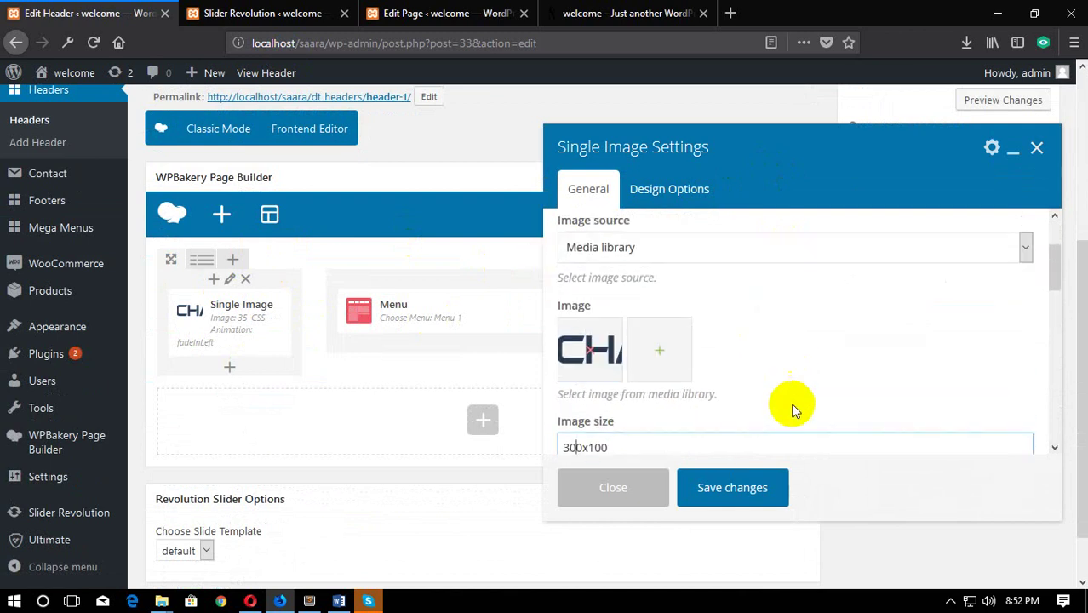
click(746, 493)
Step: Update header 1 and reload the live home page to check the resized logo
click(1020, 218)
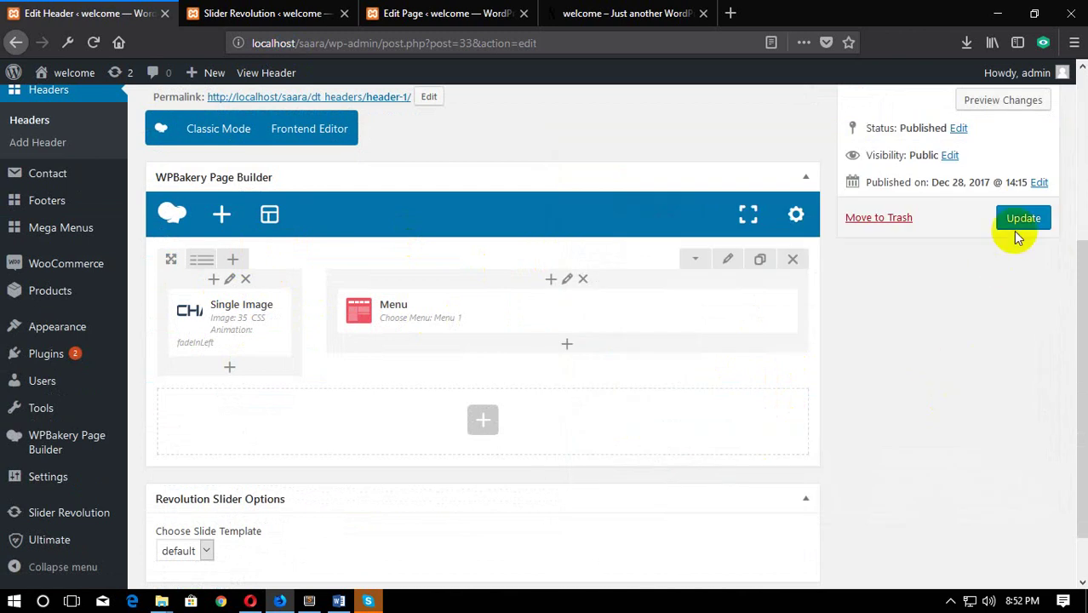
click(703, 12)
key(F5)
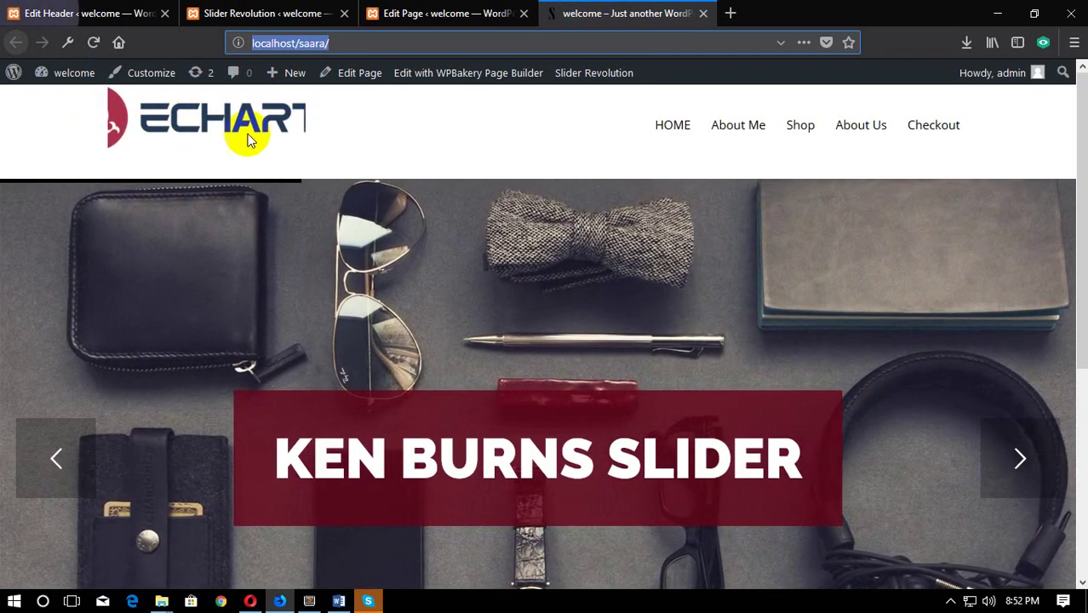
Step: Open the settings of the logo's Single Image element in header 1 and review its size, alignment, style and animation options
click(85, 12)
scroll(737, 434, down, 3)
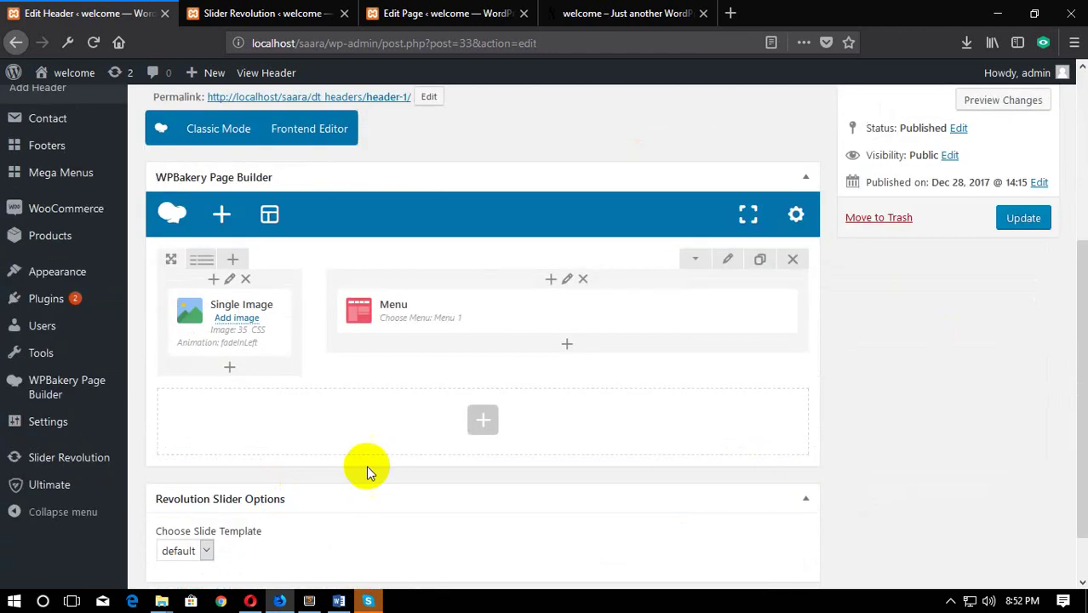
mouse_move(253, 298)
click(248, 323)
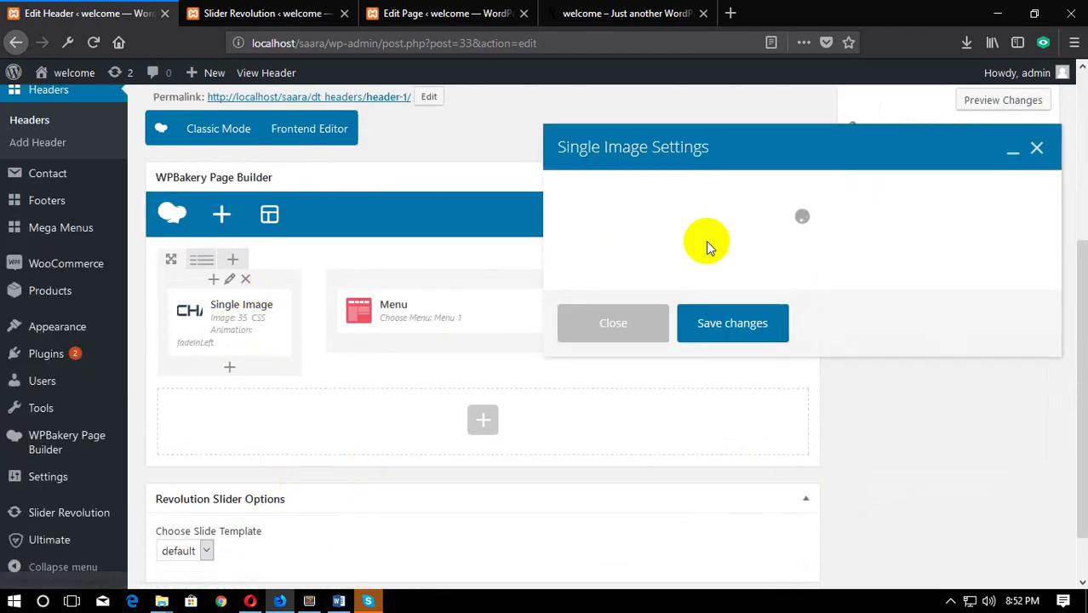
scroll(786, 269, down, 3)
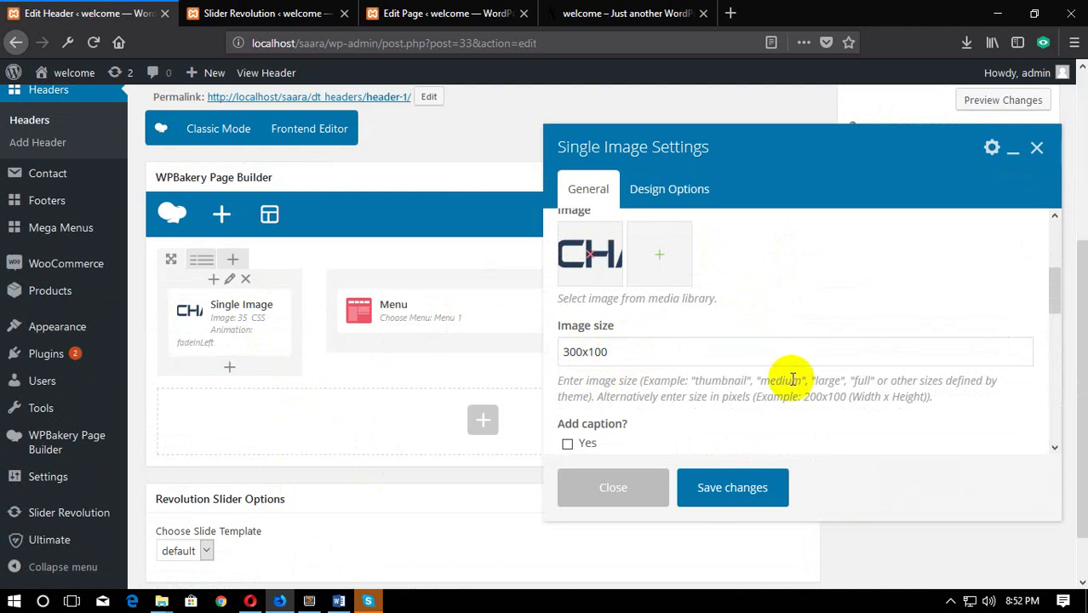
scroll(790, 379, down, 3)
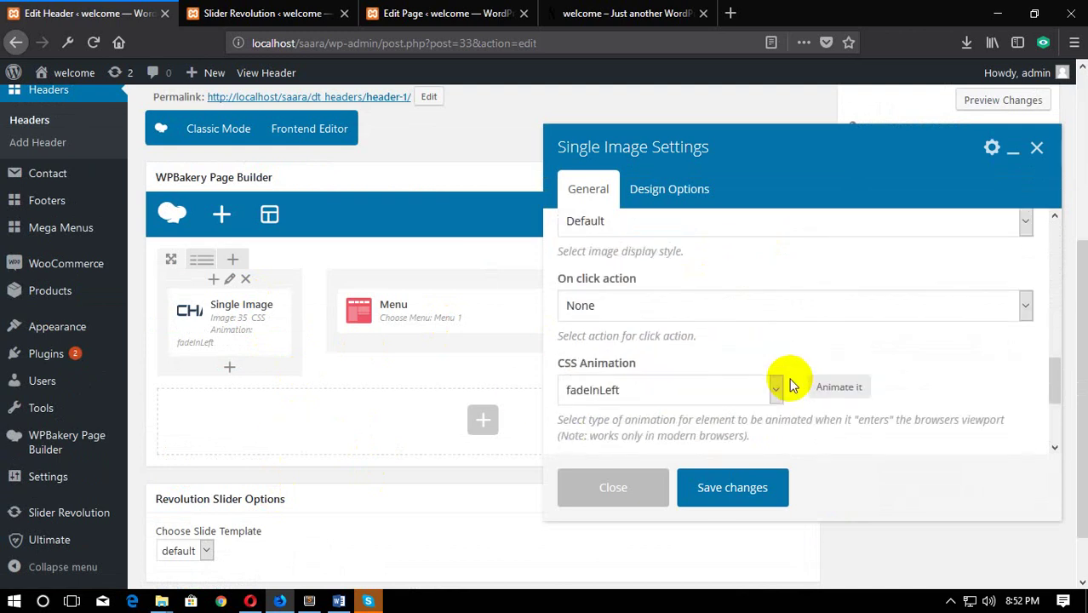
scroll(789, 385, up, 2)
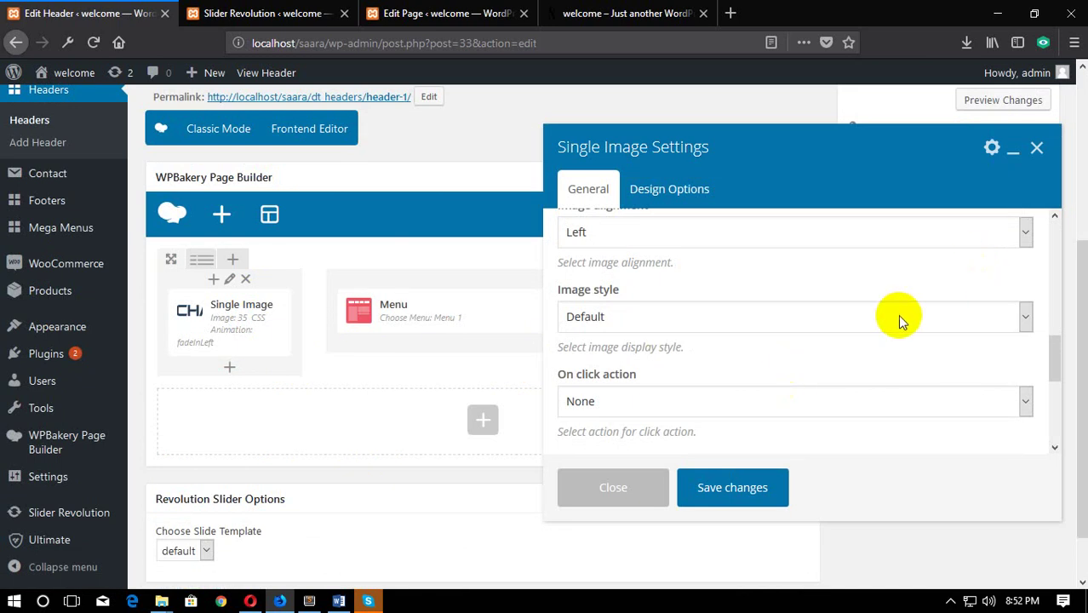
scroll(890, 315, up, 2)
Step: Search the web for "online logo maker" in a new browser tab
click(734, 12)
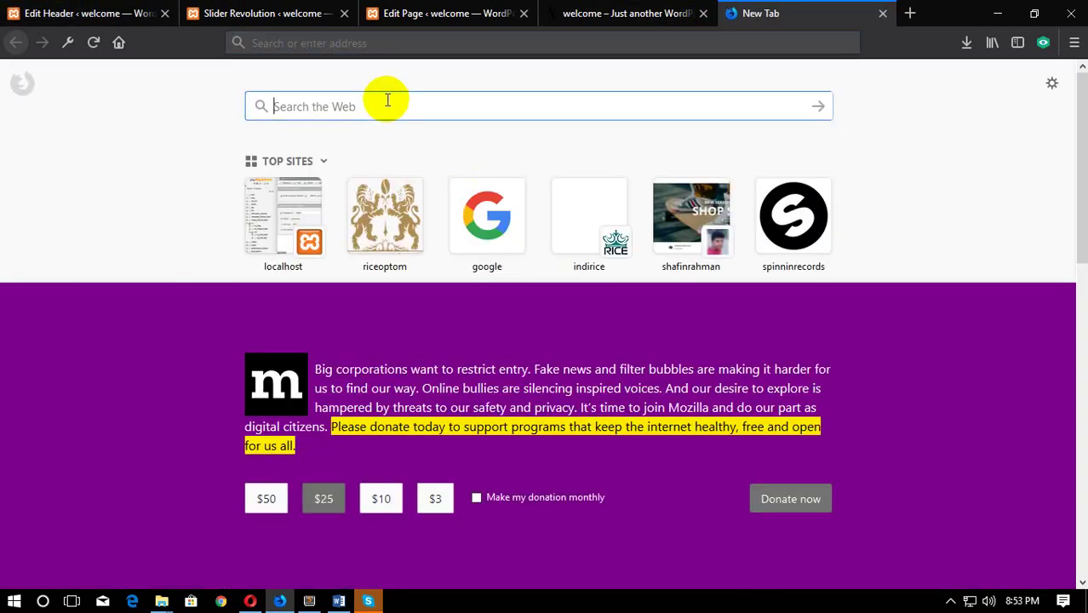
text(online)
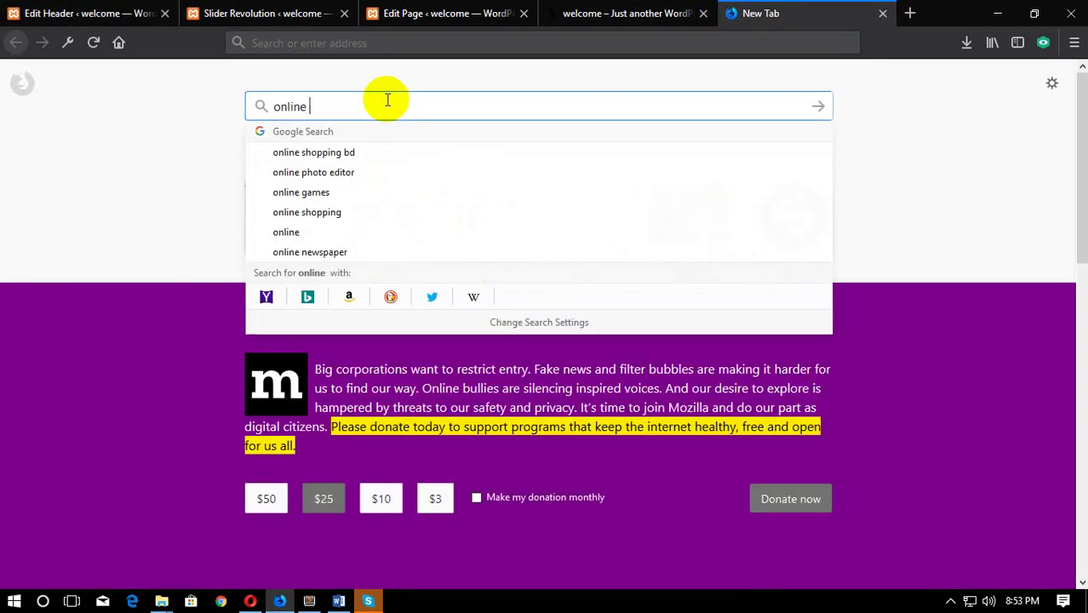
text( l)
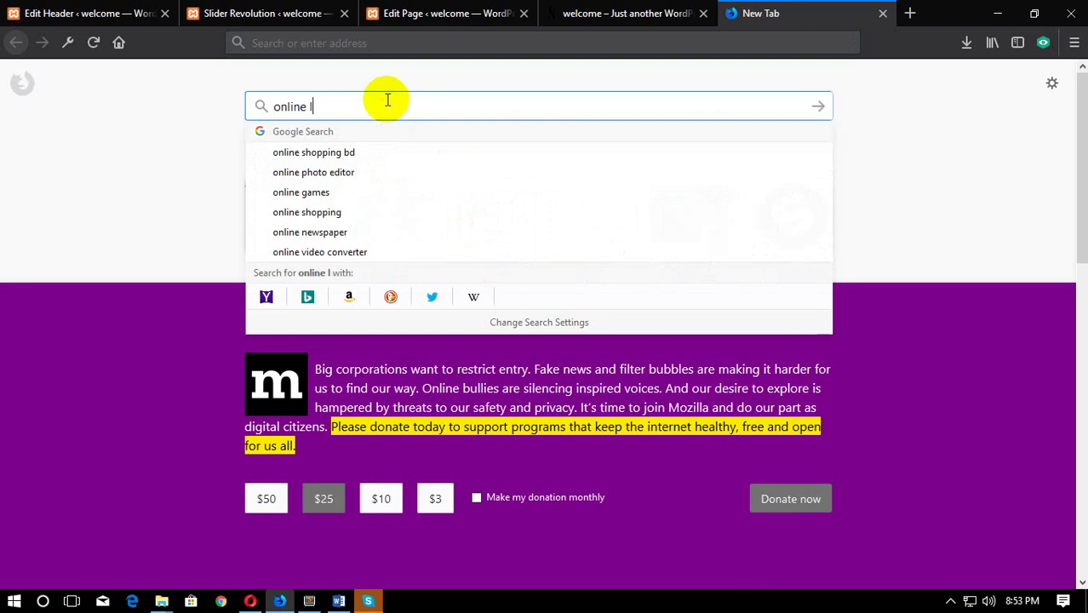
text(ogo)
key(Down)
key(Return)
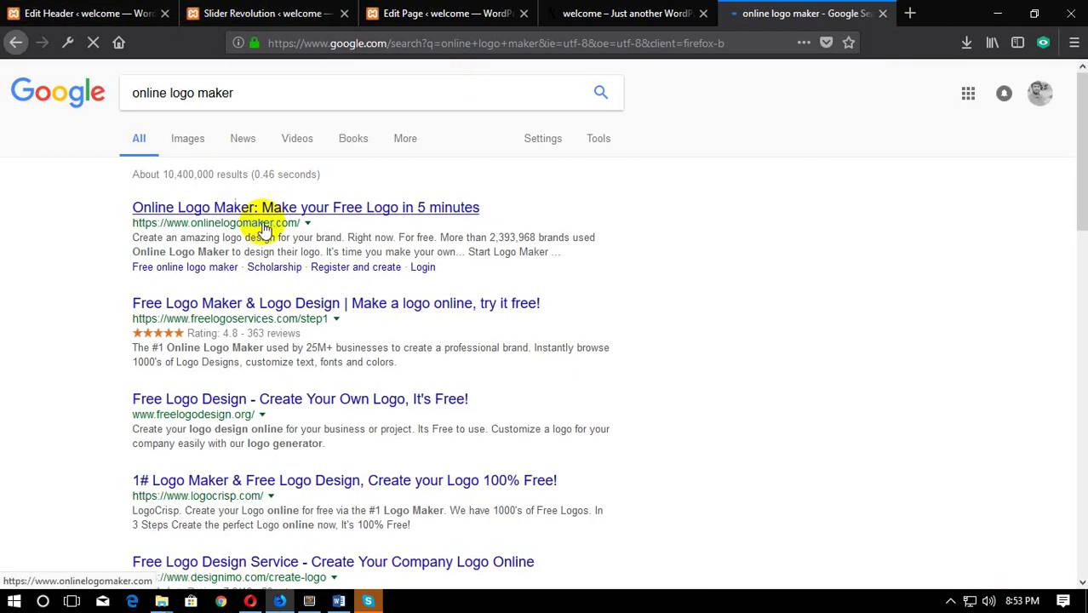
Step: Open the onlinelogomaker.com search result and start its logo maker
click(254, 207)
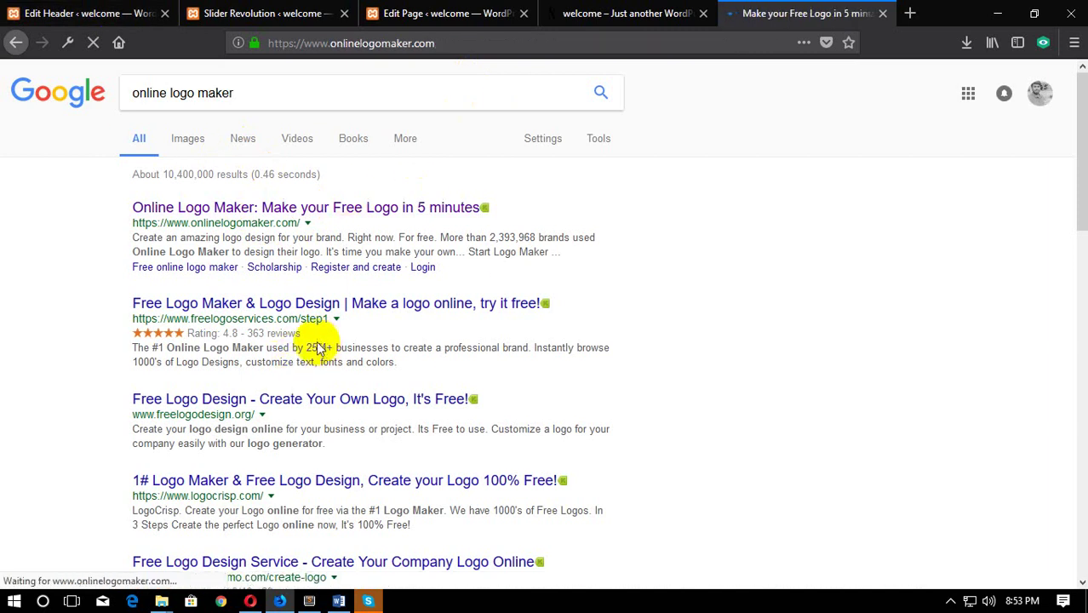
scroll(317, 348, down, 2)
click(81, 13)
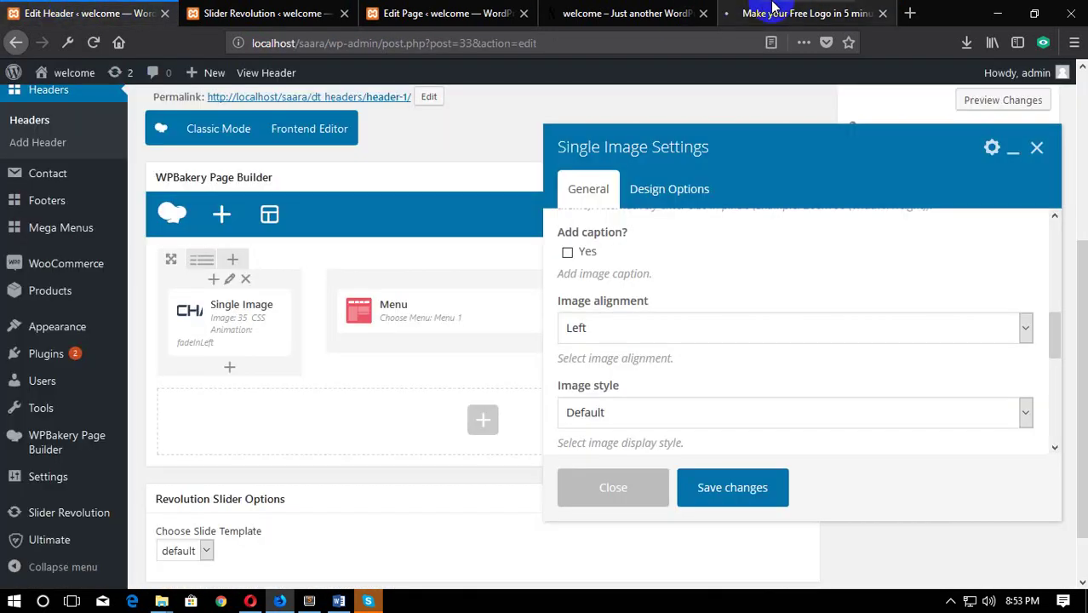
click(773, 11)
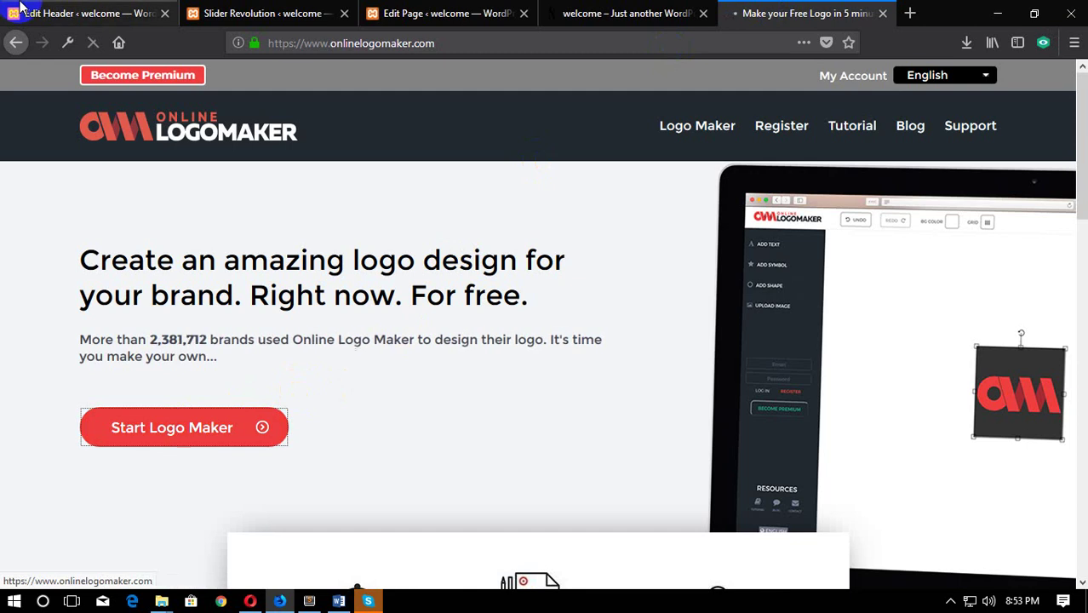
Step: Return to editing header 1 and save the settings of the logo's Single Image element
click(85, 12)
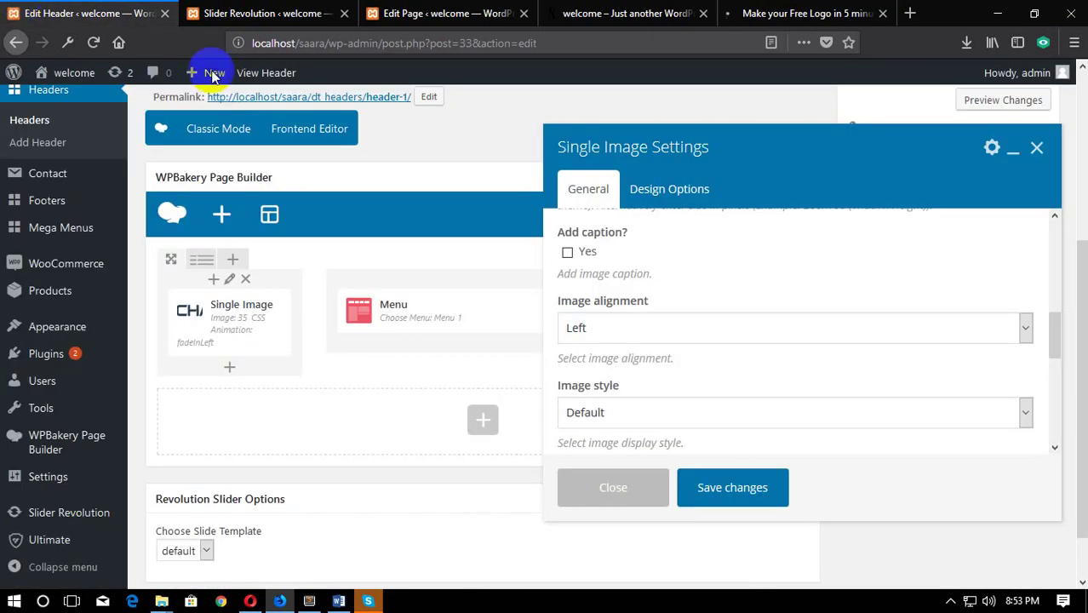
click(741, 485)
scroll(920, 460, up, 5)
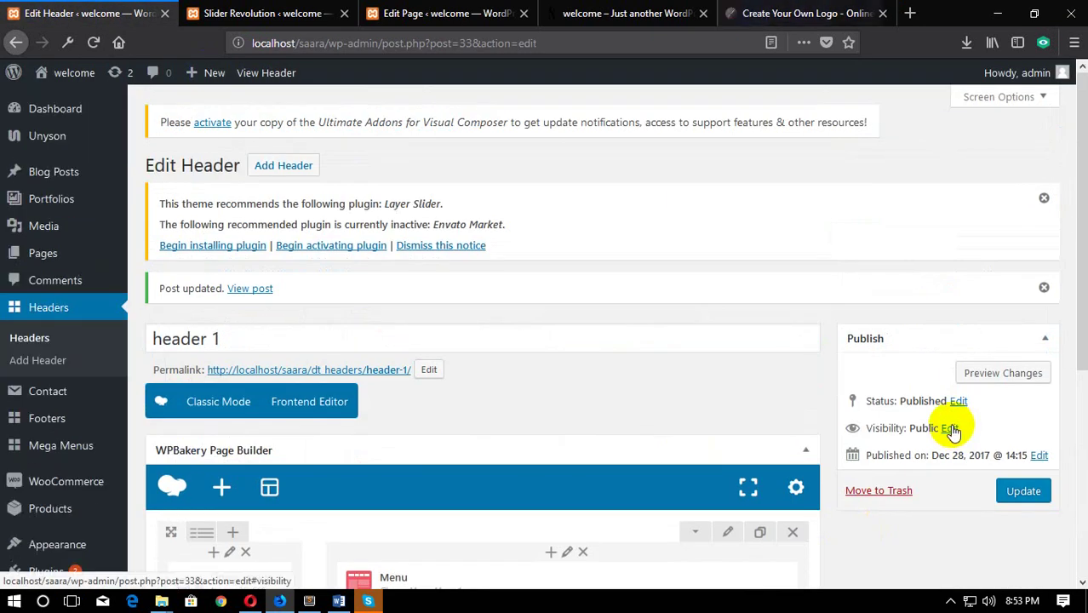